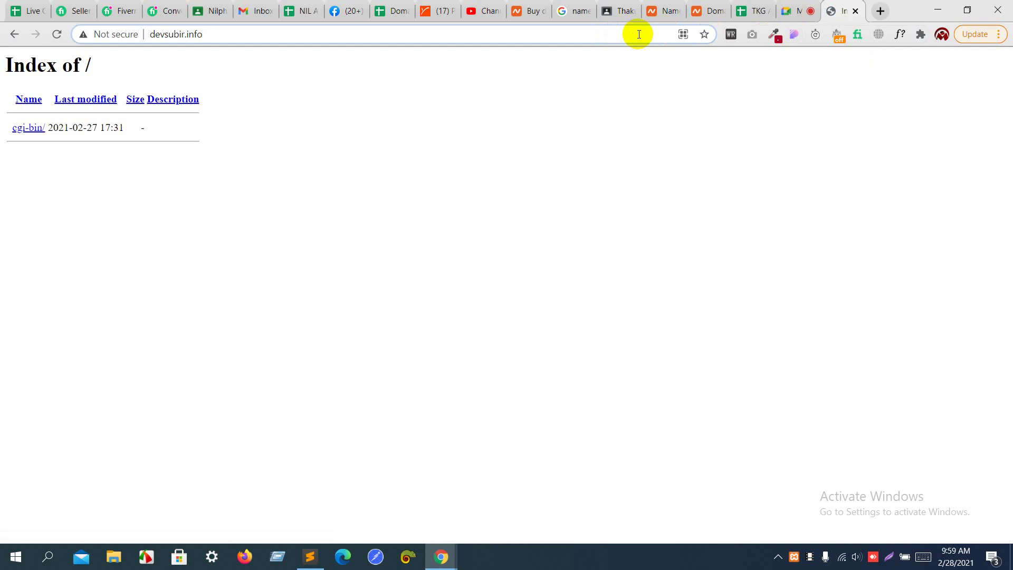
Load devsubir.info/cpanel in Chrome, then go back to the video call
text(/)
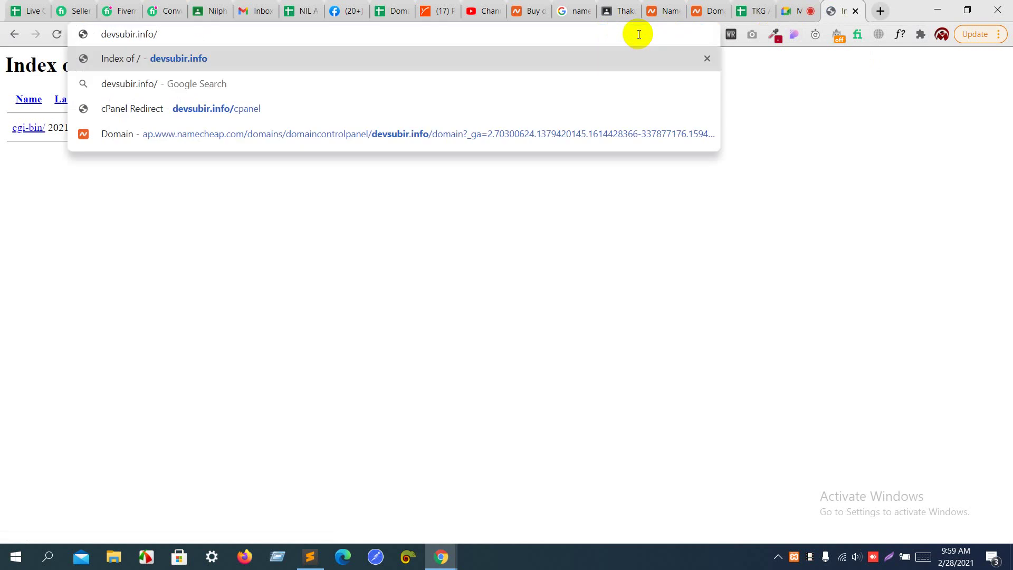
text(cpae)
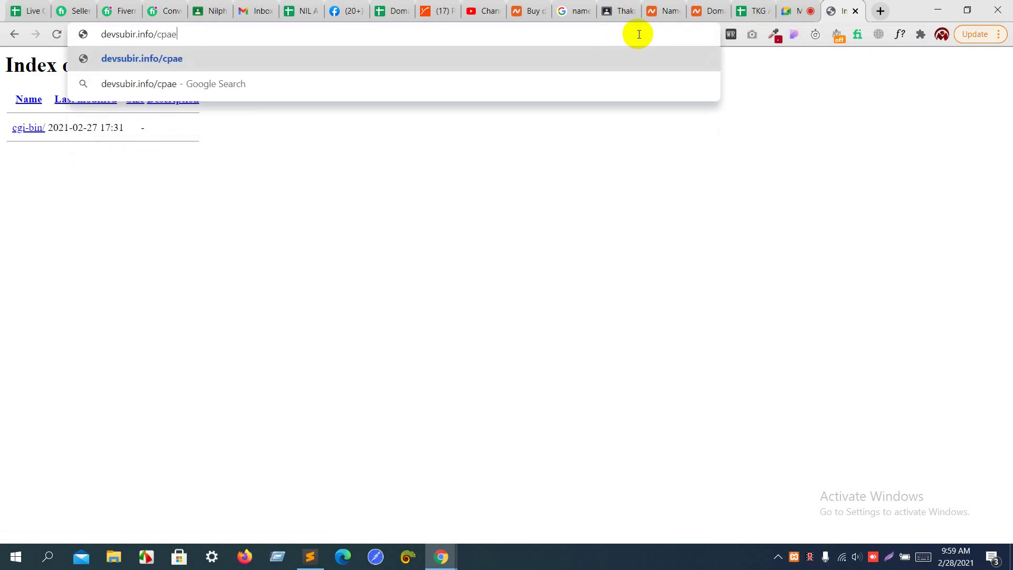
key(BackSpace)
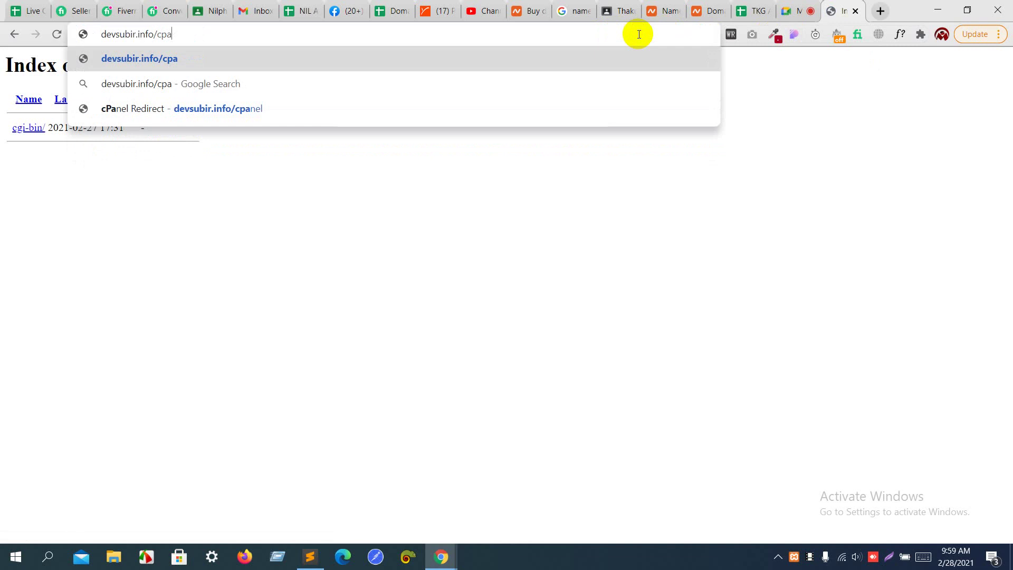
text(nel)
key(Return)
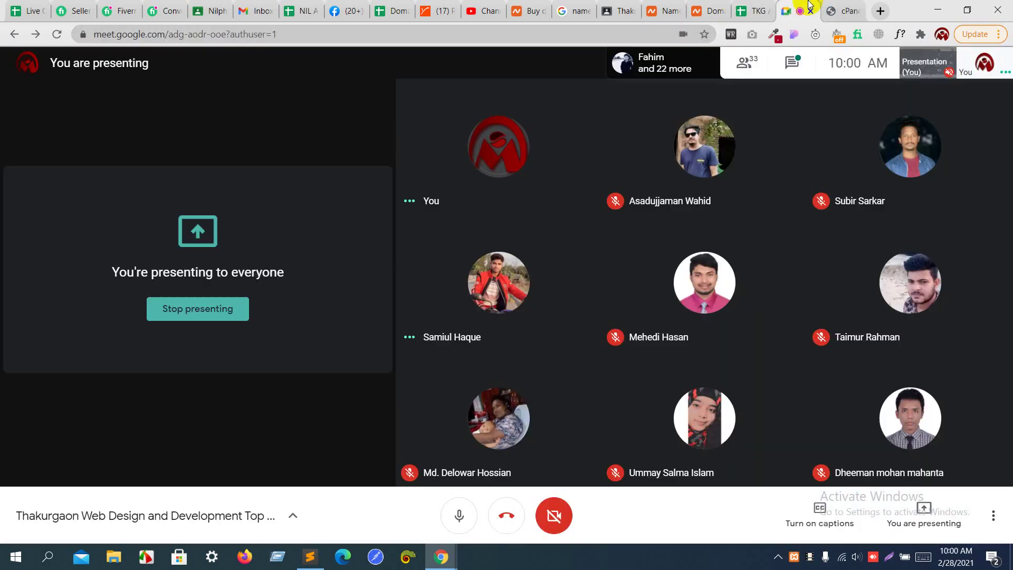
click(807, 7)
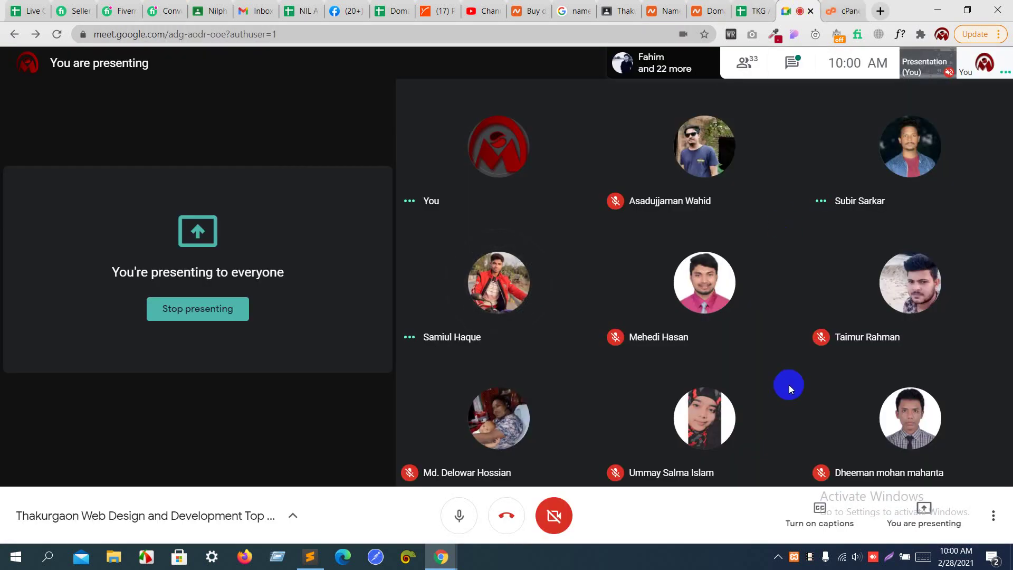
Dismiss the presenting notice and raise the speaker volume to 49
click(855, 557)
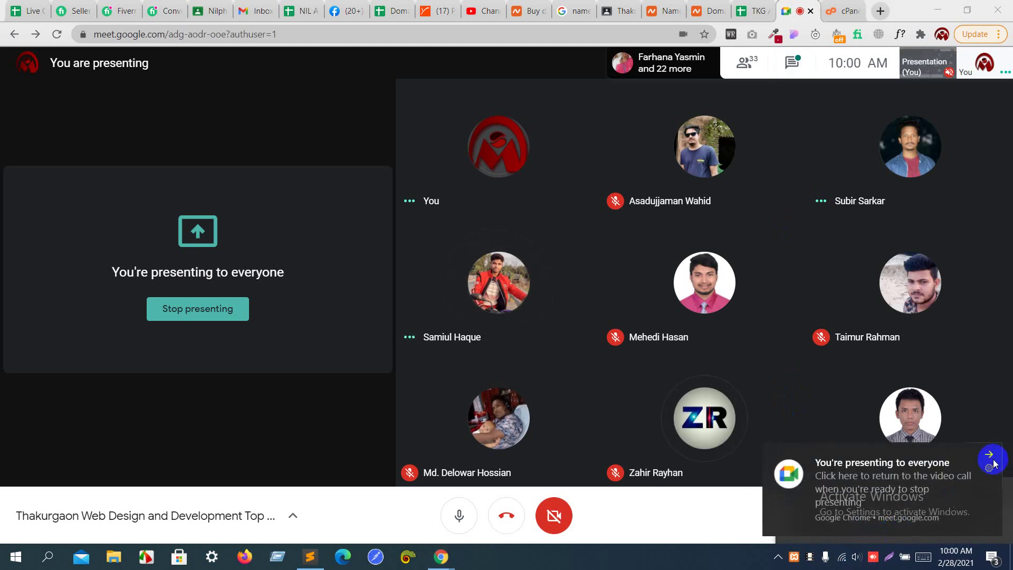
click(988, 454)
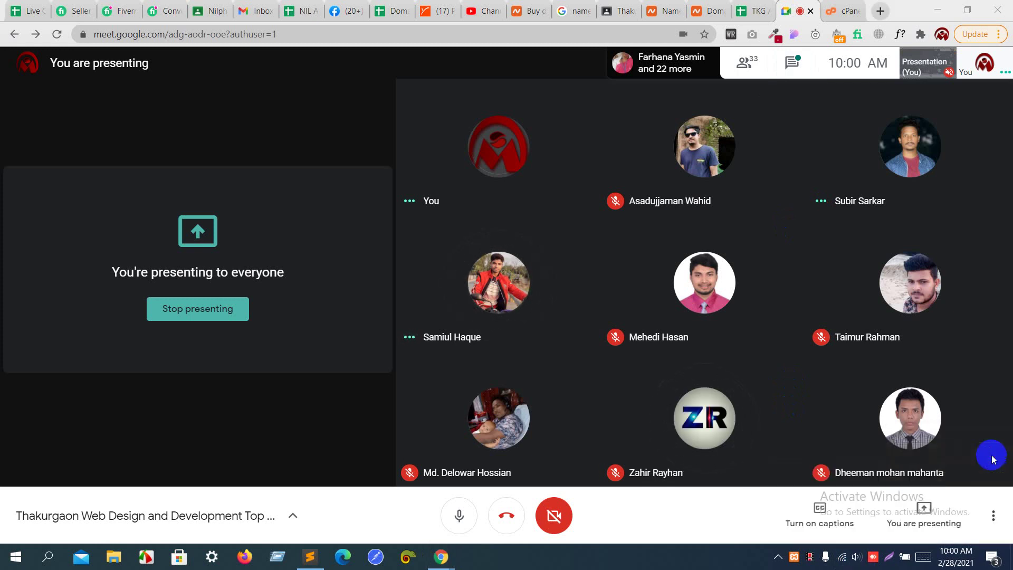
click(853, 559)
drag(889, 527, 894, 529)
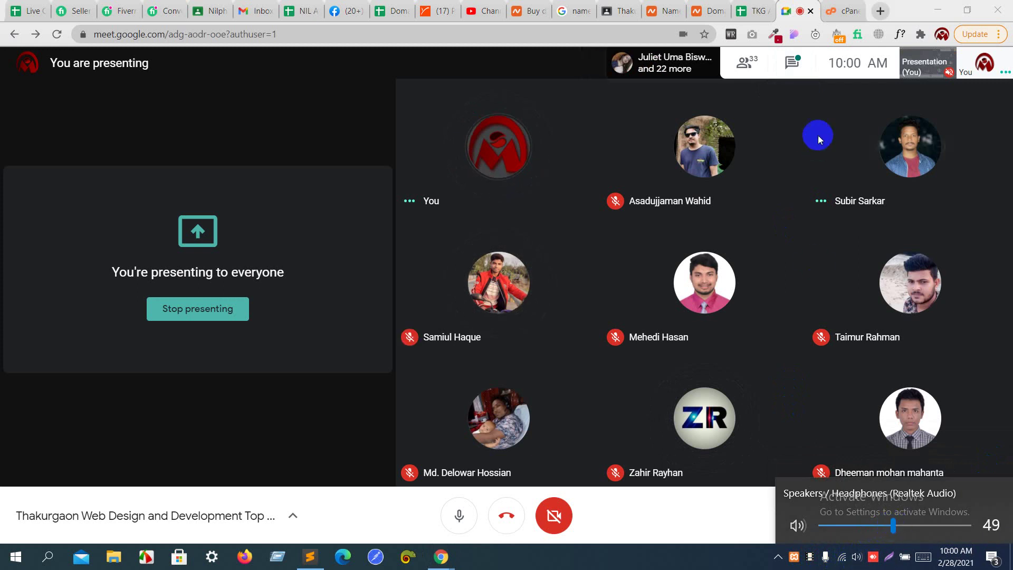
click(832, 12)
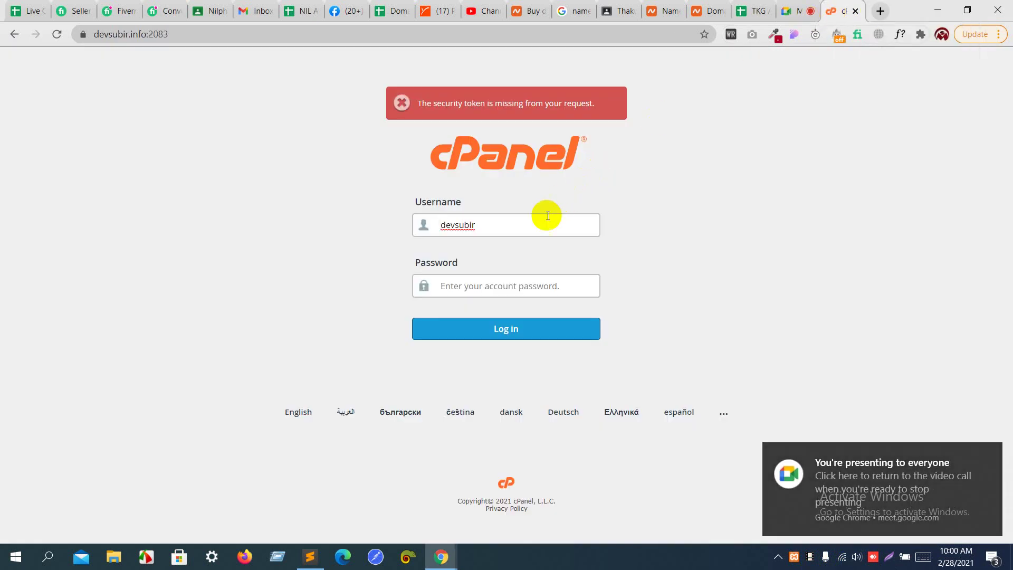
Paste the saved account password into the cPanel Password field and log in
click(468, 285)
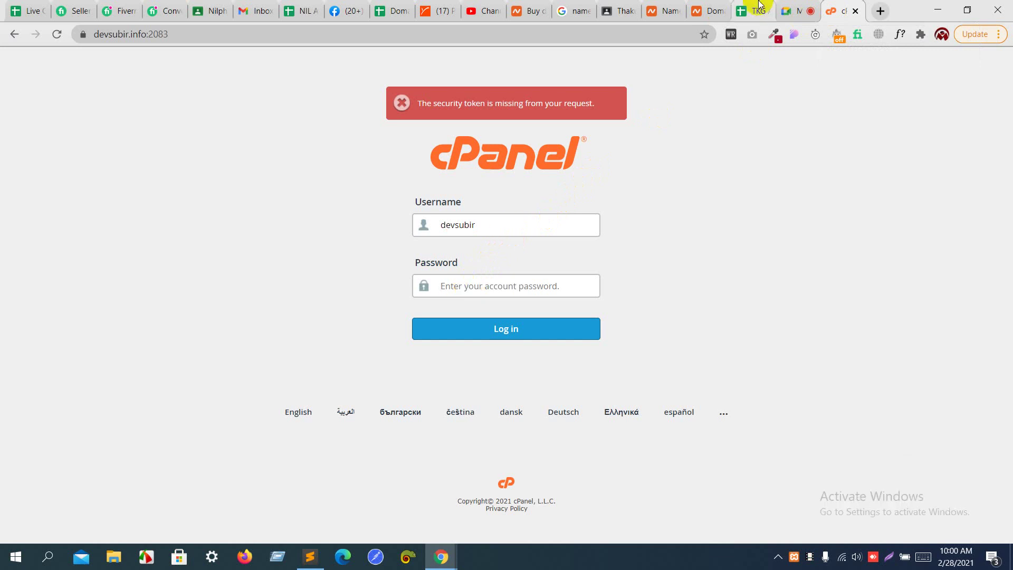
click(800, 7)
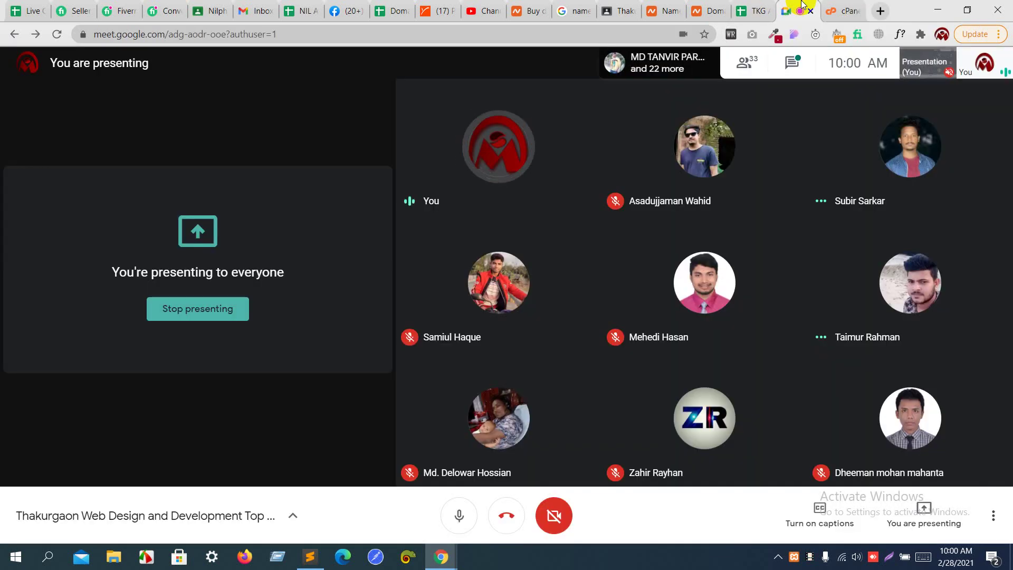
click(844, 6)
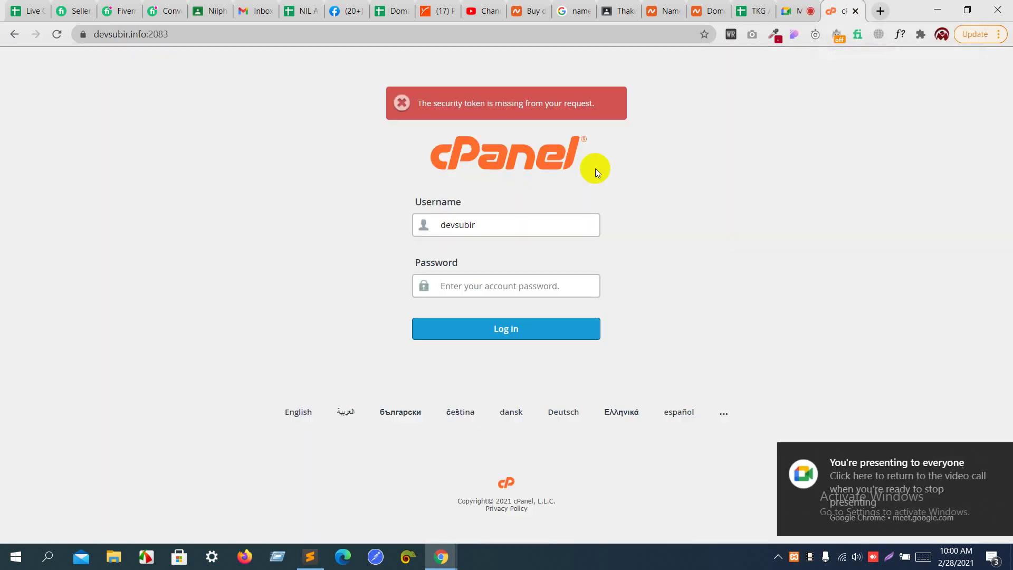
key(ctrl+v)
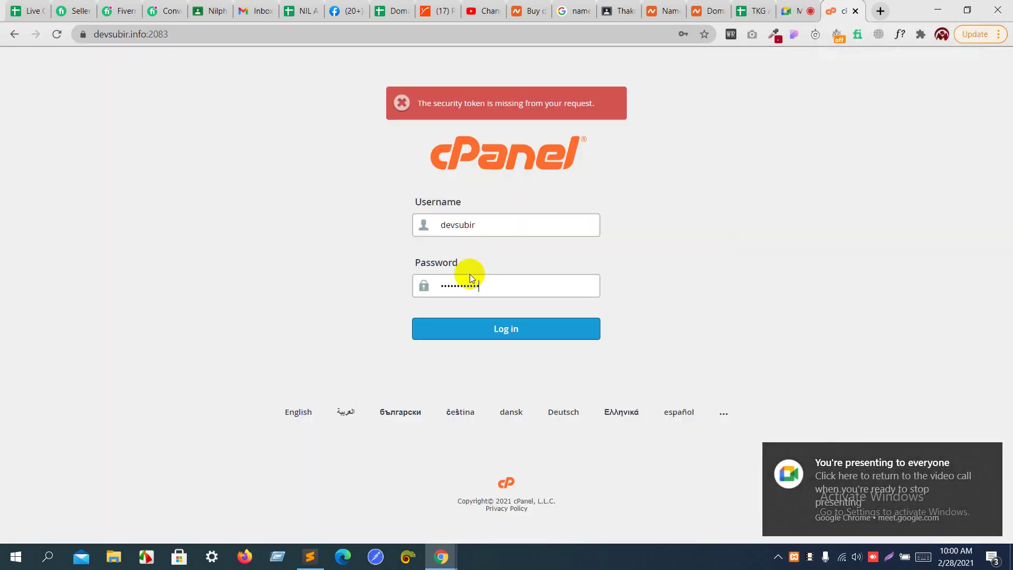
key(Return)
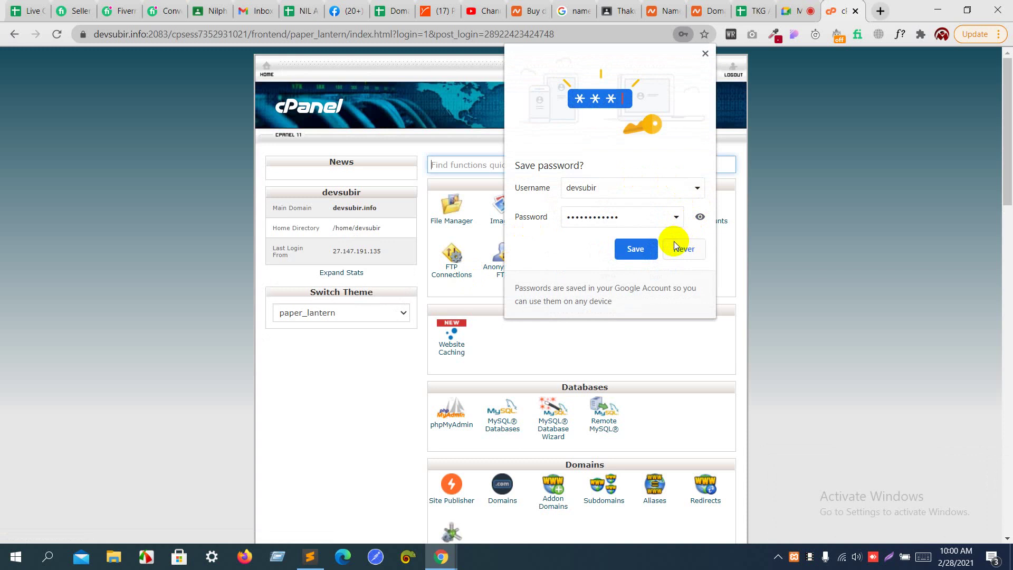
Save the login password in Chrome and open cPanel's File Manager
click(649, 249)
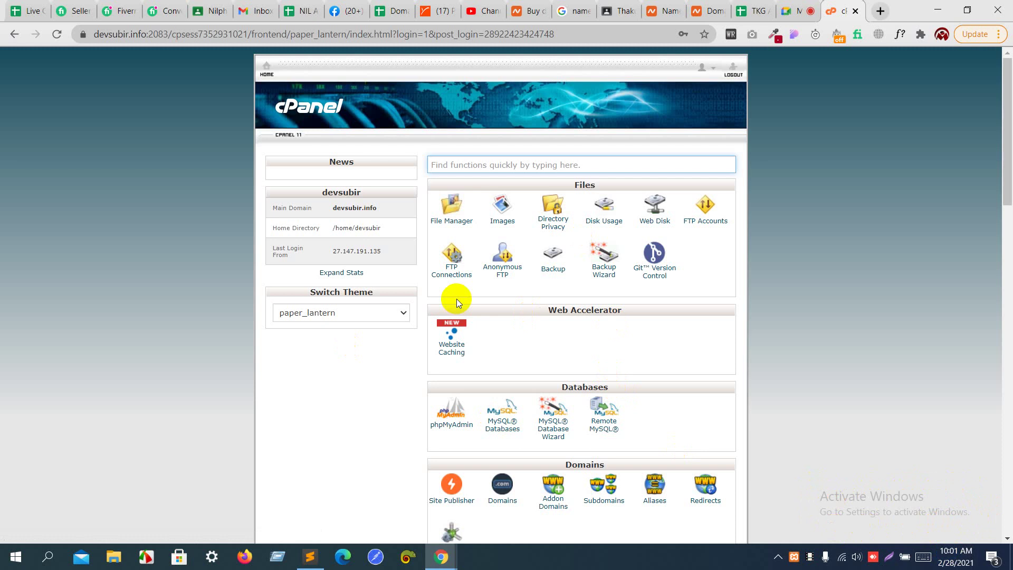
click(452, 226)
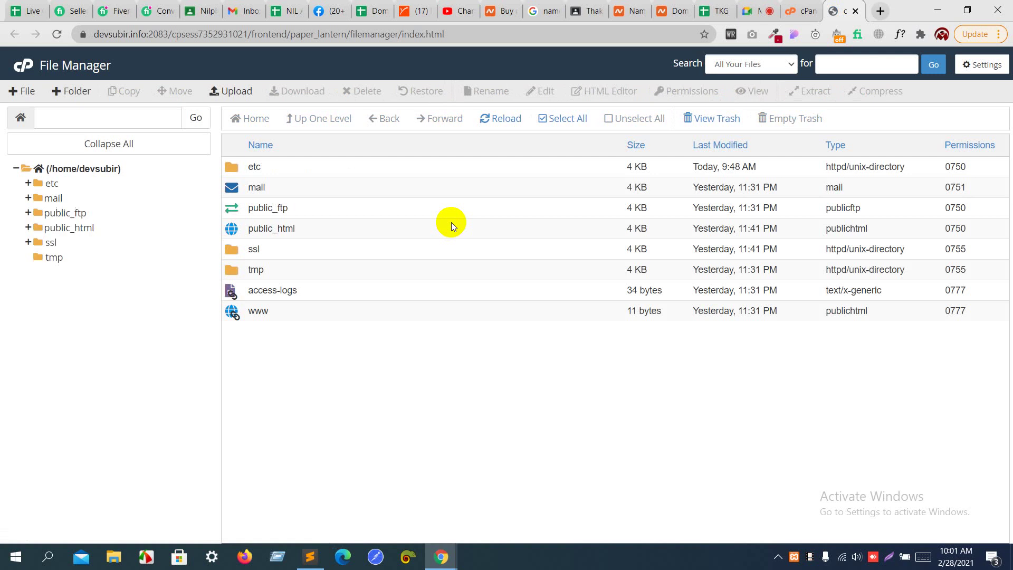
Open public_html, which holds only cgi-bin, then return to the Meet call
click(445, 230)
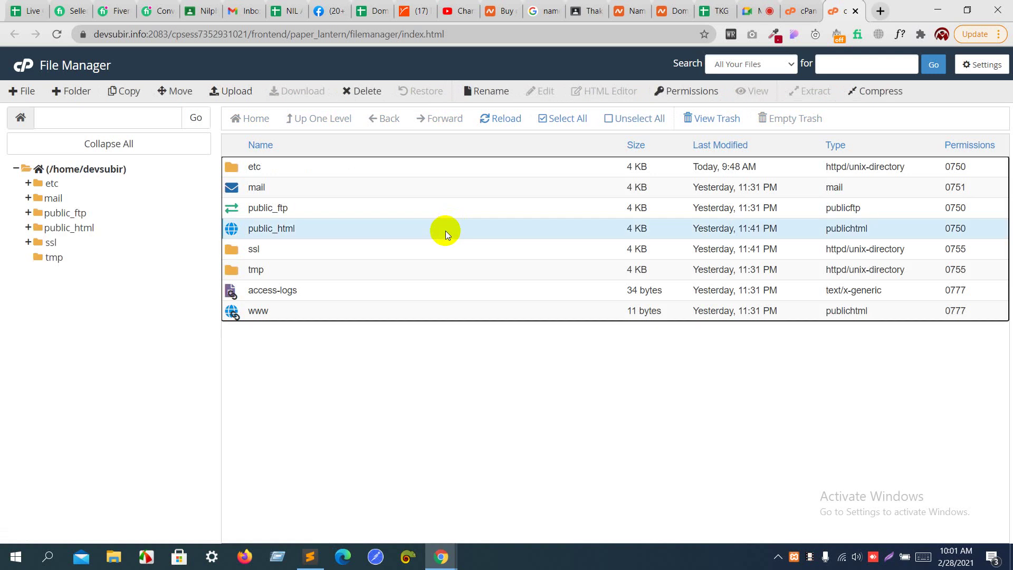
double_click(446, 230)
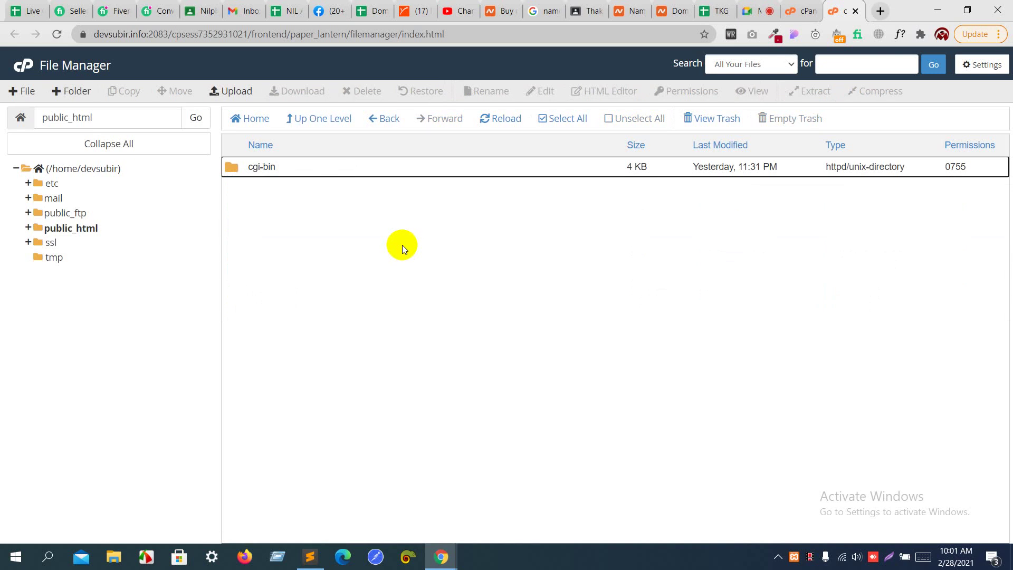
click(402, 245)
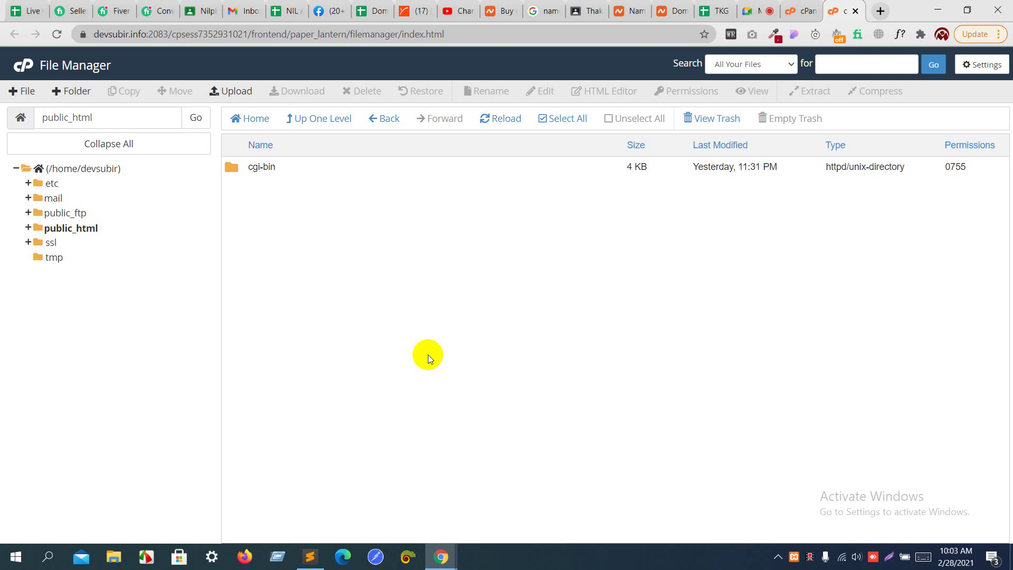
click(750, 6)
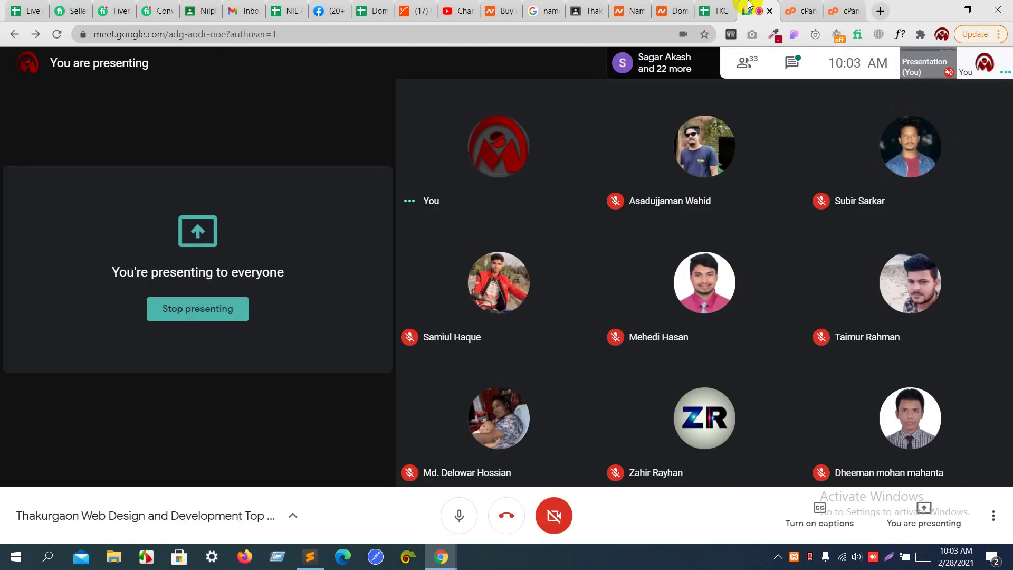
Admit the waiting participant to the Meet call, then go back to File Manager
click(640, 117)
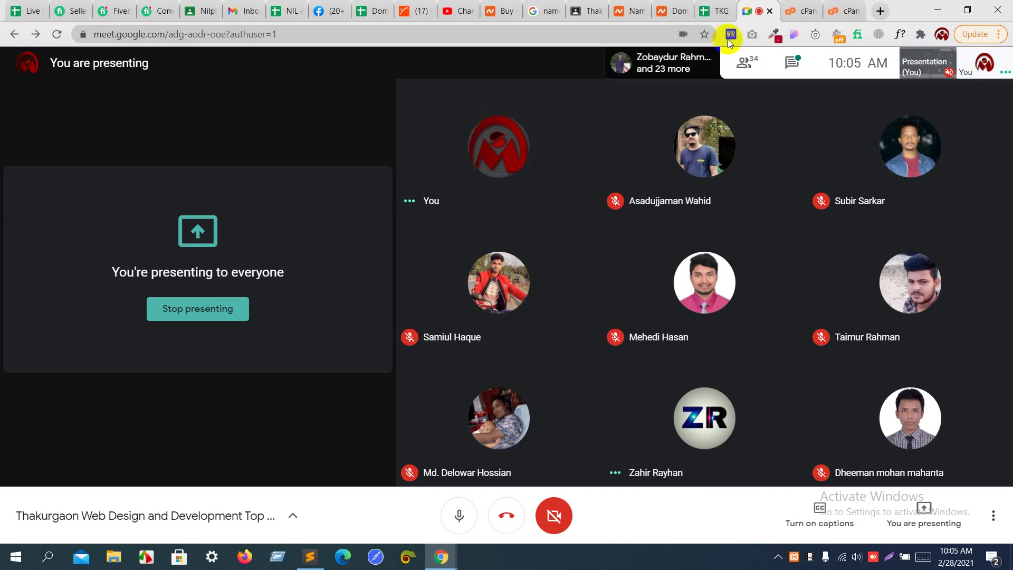
click(835, 7)
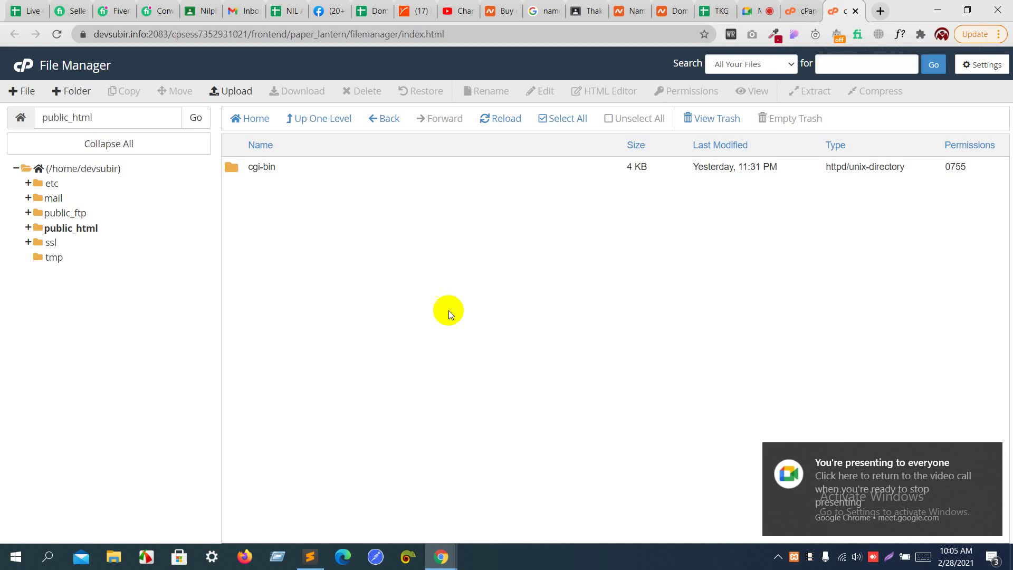
Expand public_html in the folder tree to list its cgi-bin directory
click(442, 318)
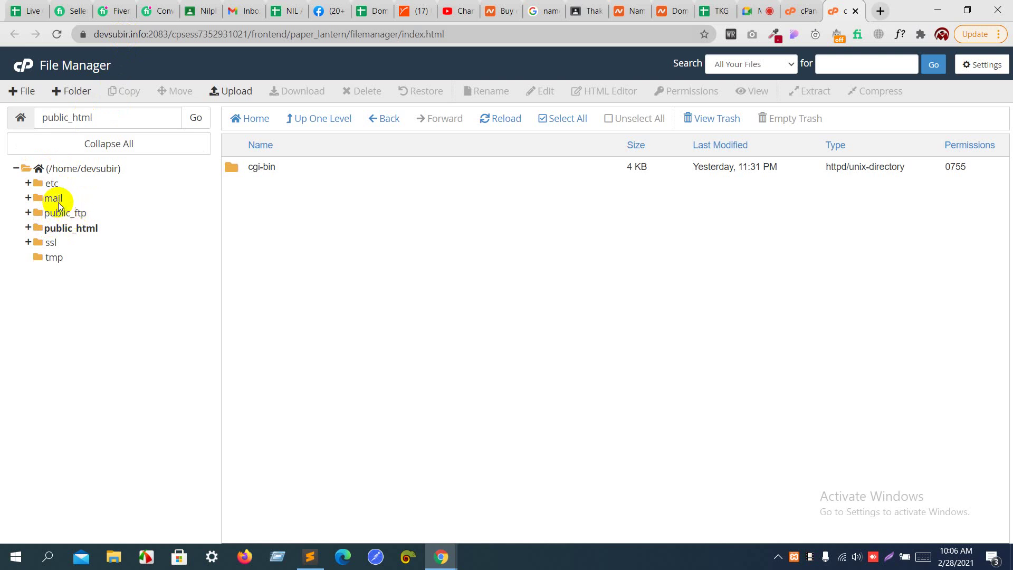
click(60, 229)
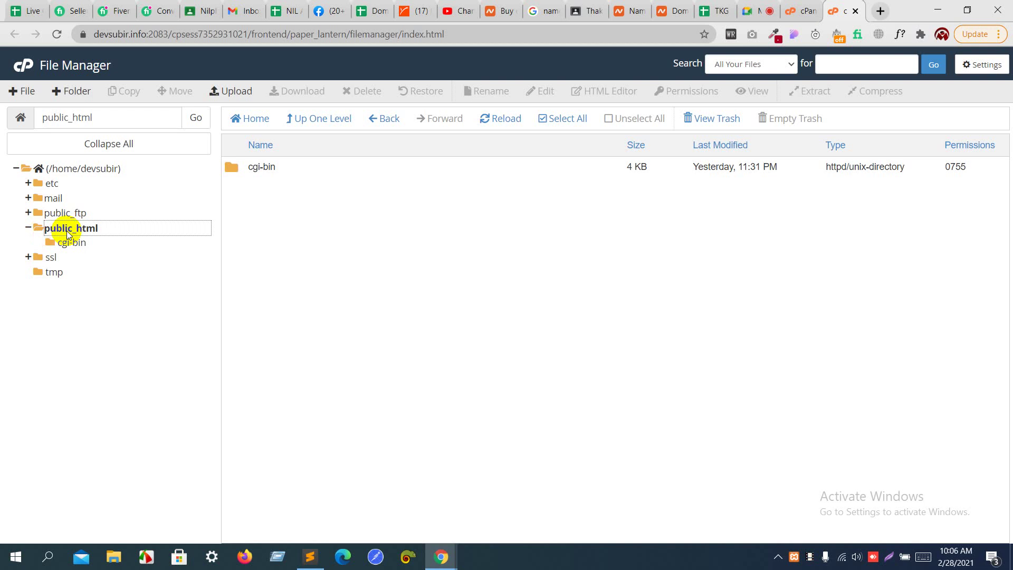
click(286, 236)
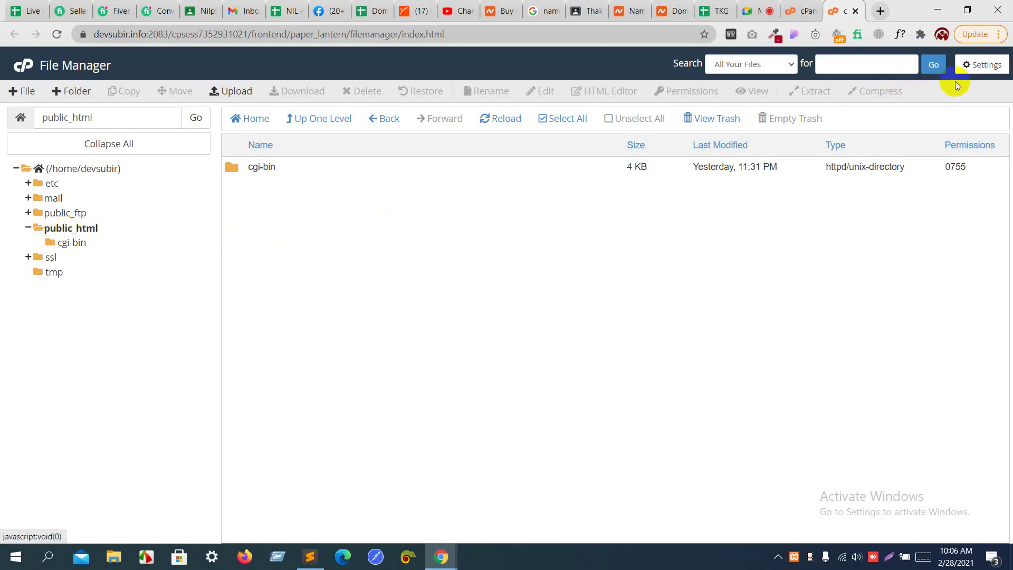
Open File Manager Preferences, highlight the default-directory heading, then open a new Chrome tab
click(983, 74)
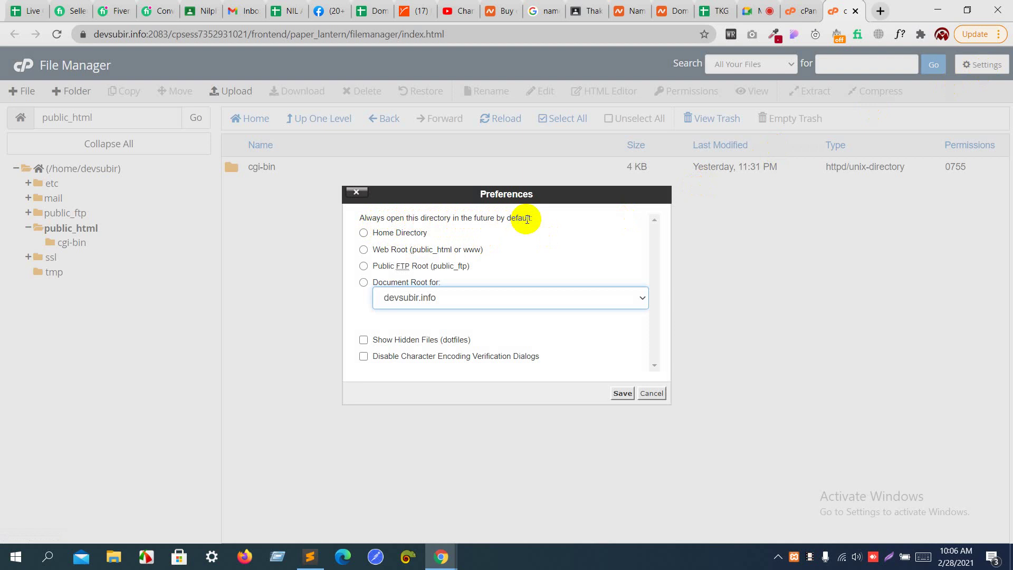
drag(533, 218, 358, 218)
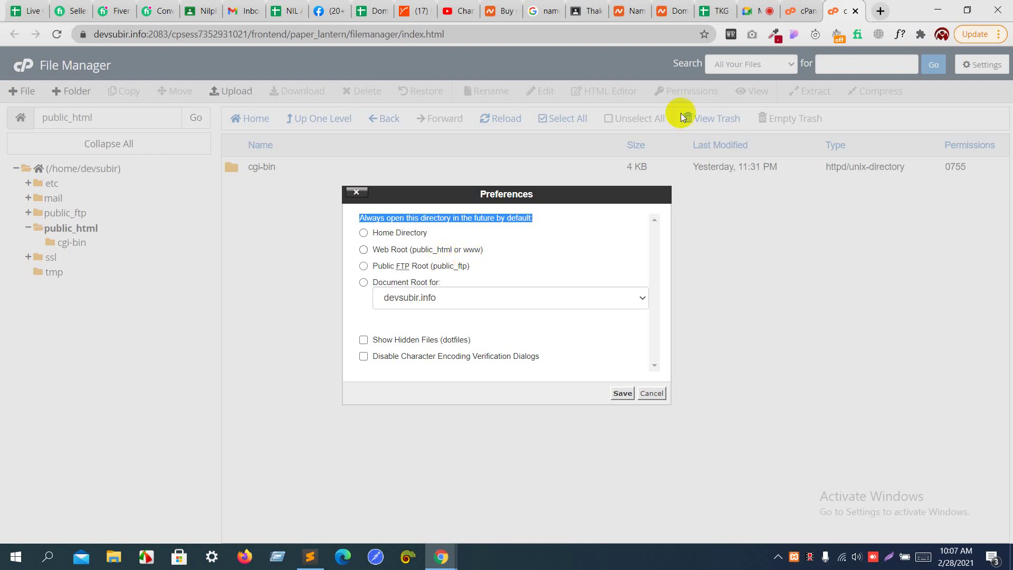
click(879, 10)
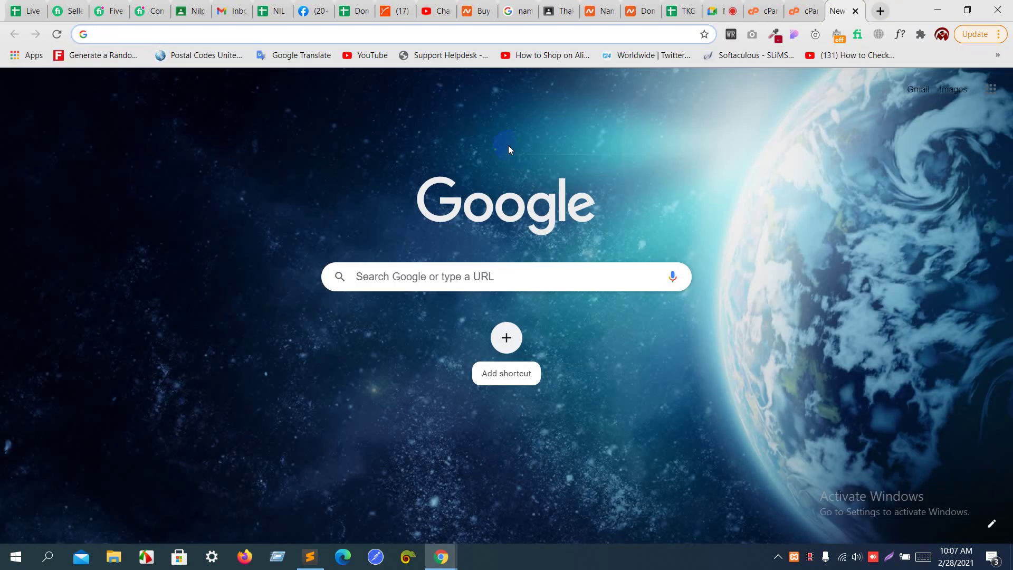
Enter devsubir.info in the new tab's address bar without loading it, returning to File Manager
text(devs)
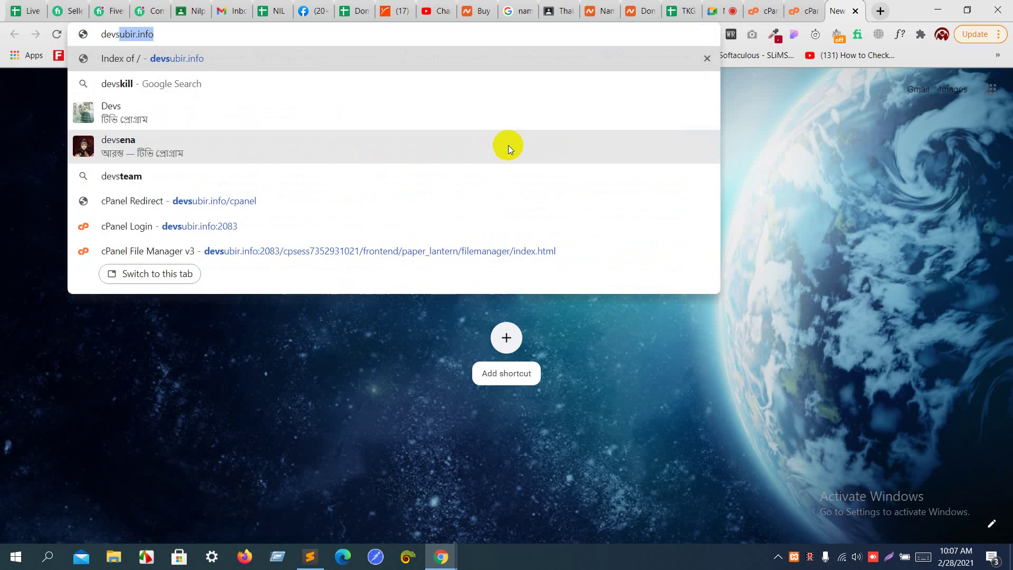
text(u)
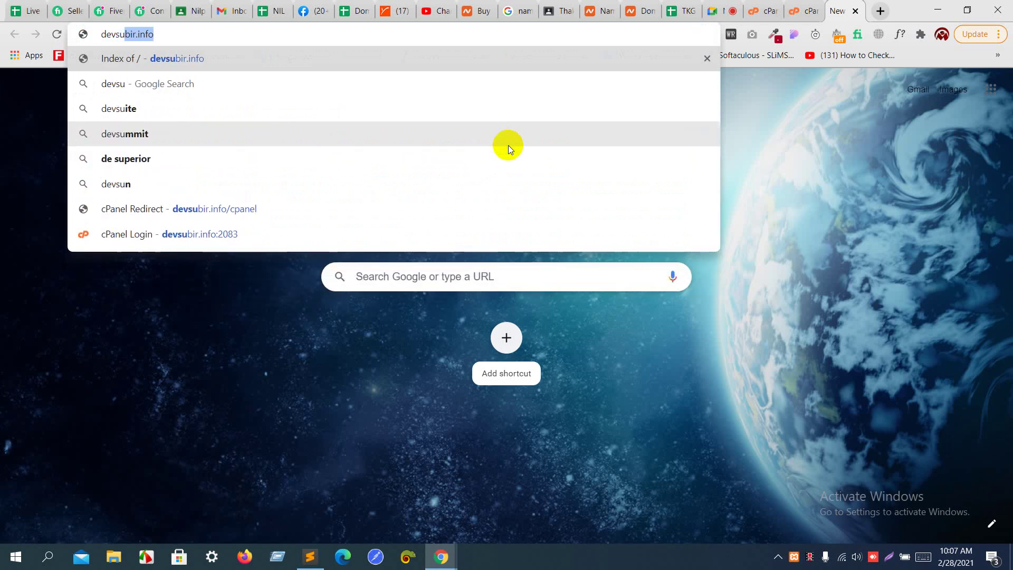
text(bir.)
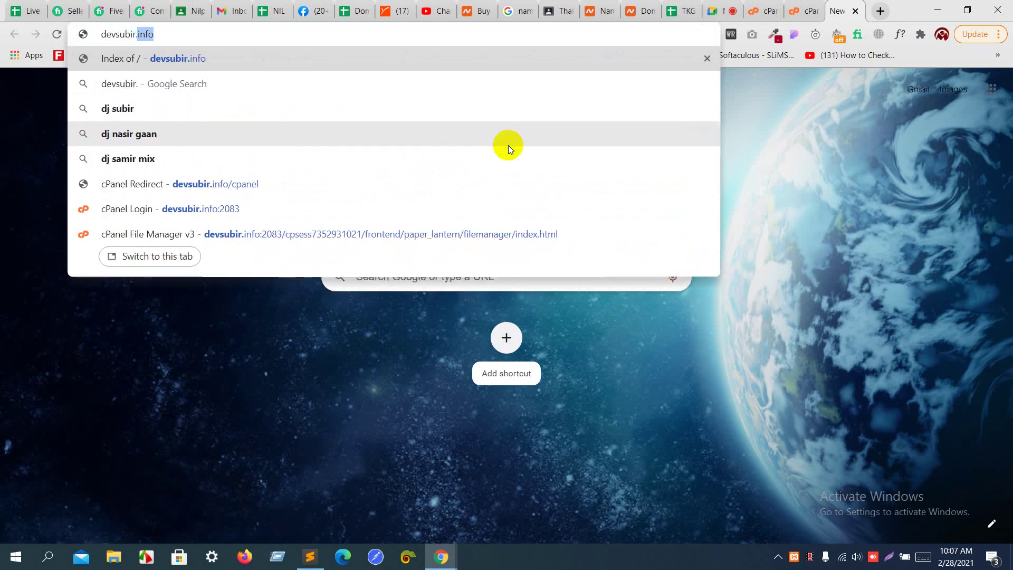
text(info)
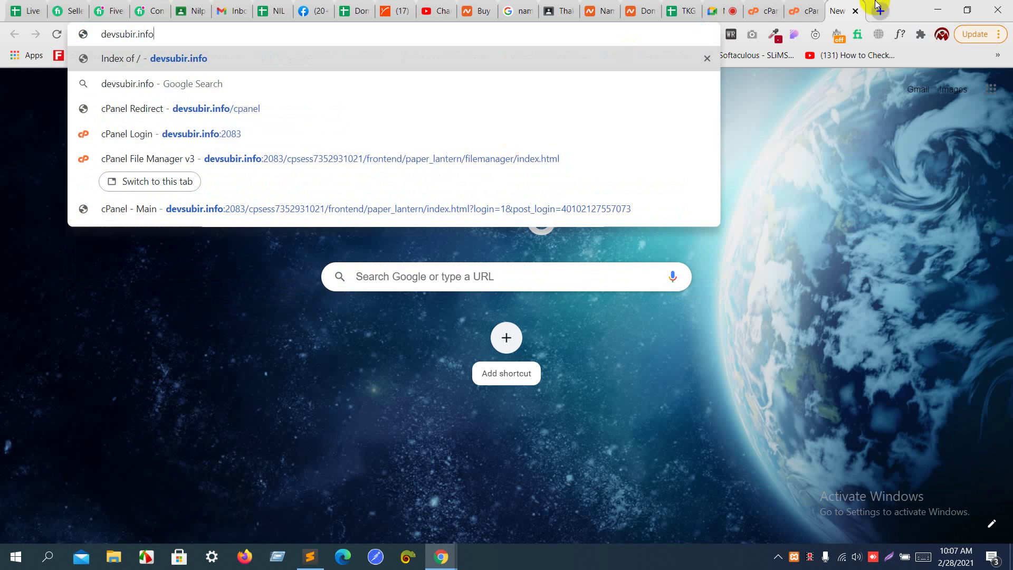
click(804, 7)
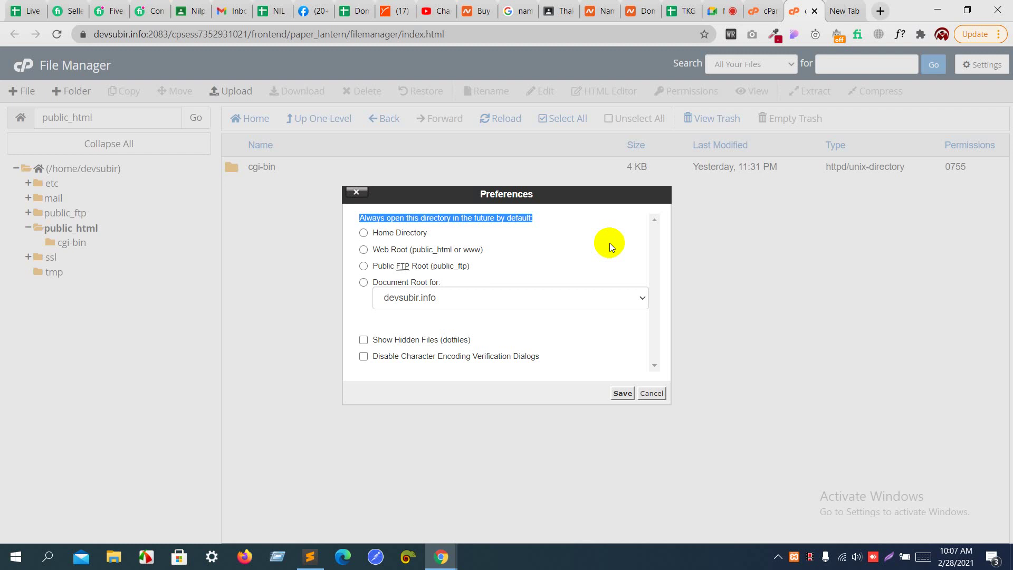
Return to the new tab holding the typed devsubir.info address
click(845, 6)
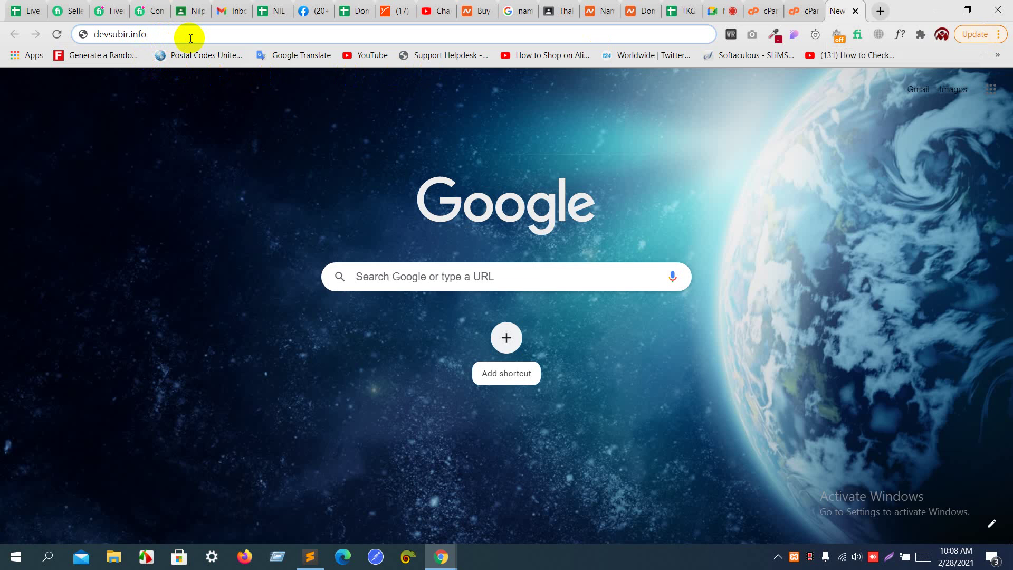
Reload devsubir.info in Chrome, which shows only an Index of / listing with cgi-bin
drag(187, 34, 84, 35)
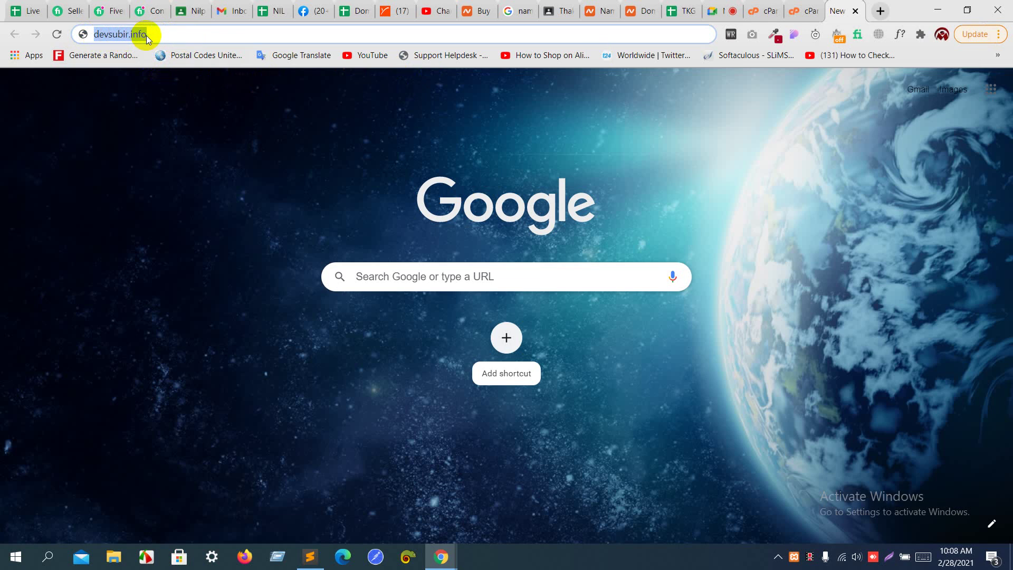
key(Return)
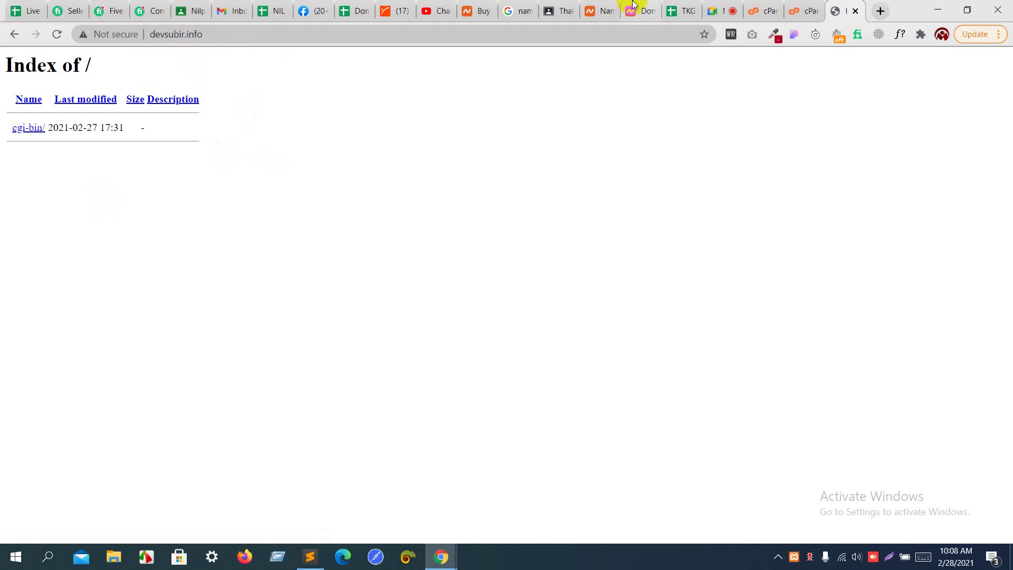
Switch back to the cPanel File Manager tab in Chrome
click(790, 4)
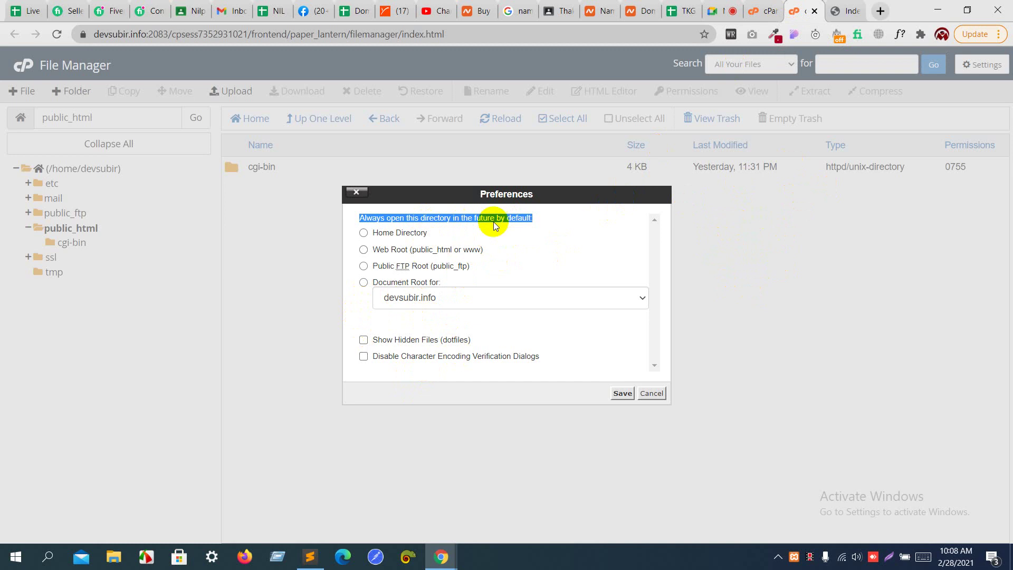
Cancel the File Manager Preferences dialog, returning to the public_html listing
click(652, 390)
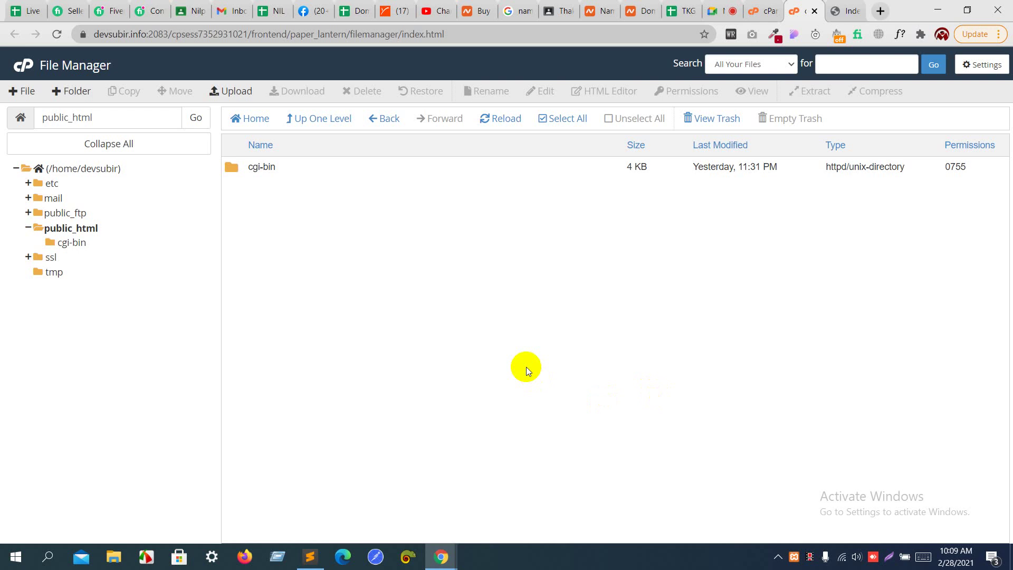
Open the public_html upload page and browse the file picker into the all\Form folder
click(246, 92)
click(236, 93)
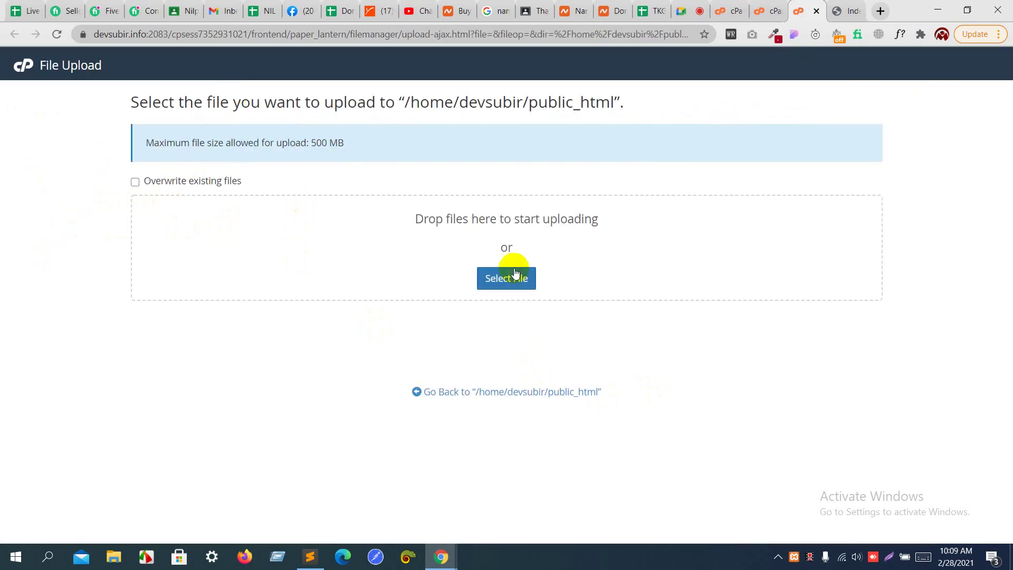
click(513, 272)
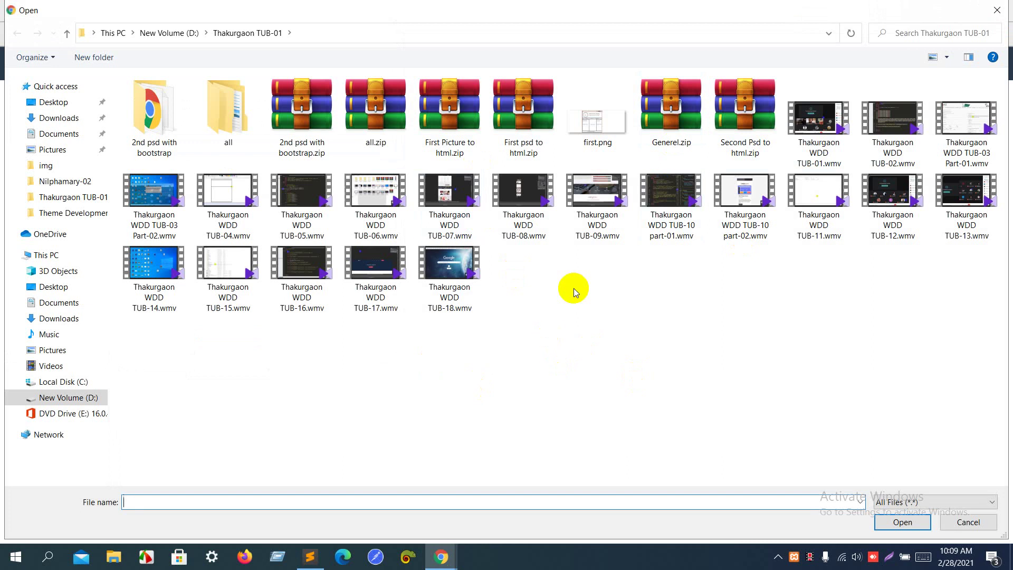
double_click(216, 128)
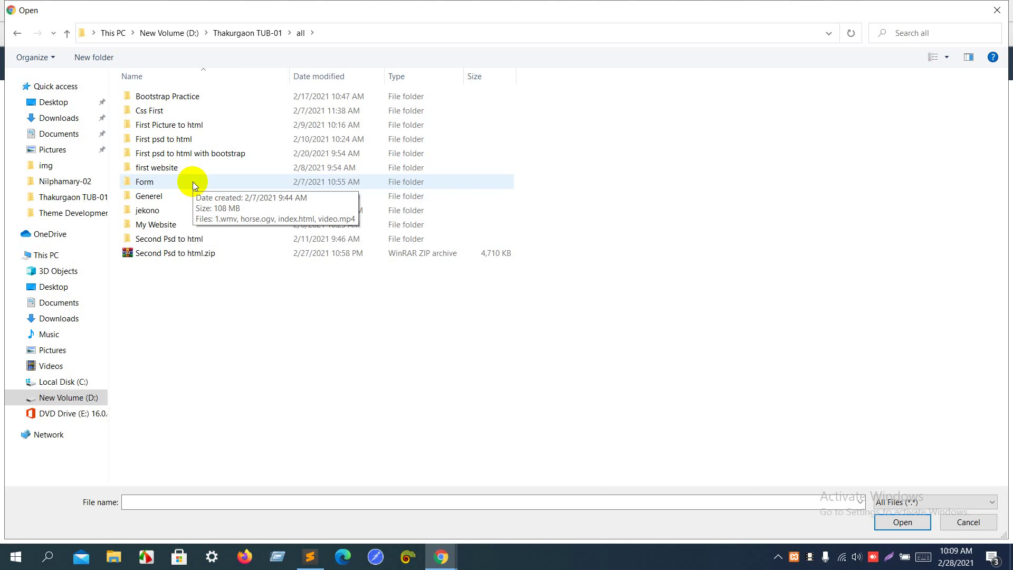
click(142, 185)
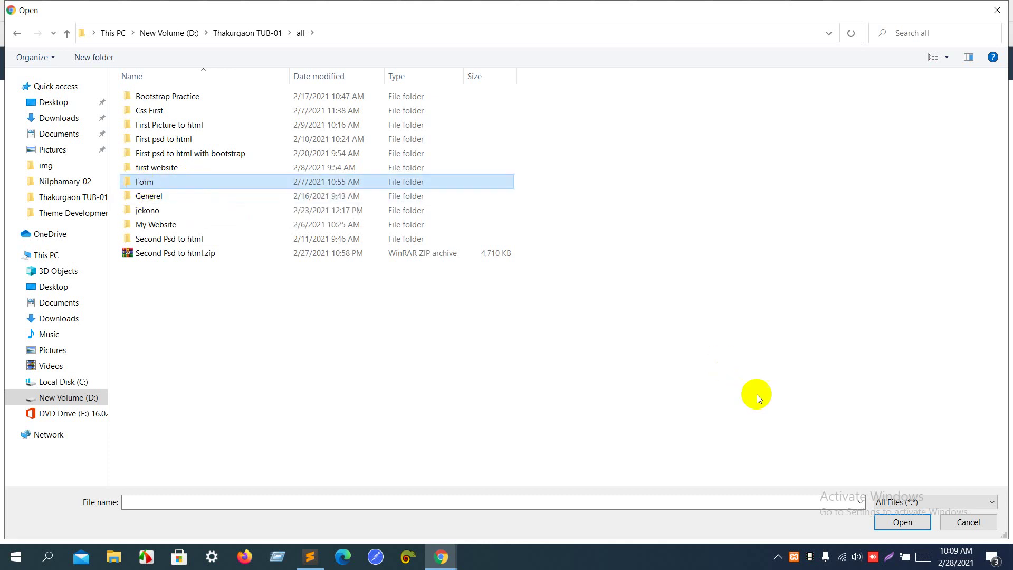
click(898, 523)
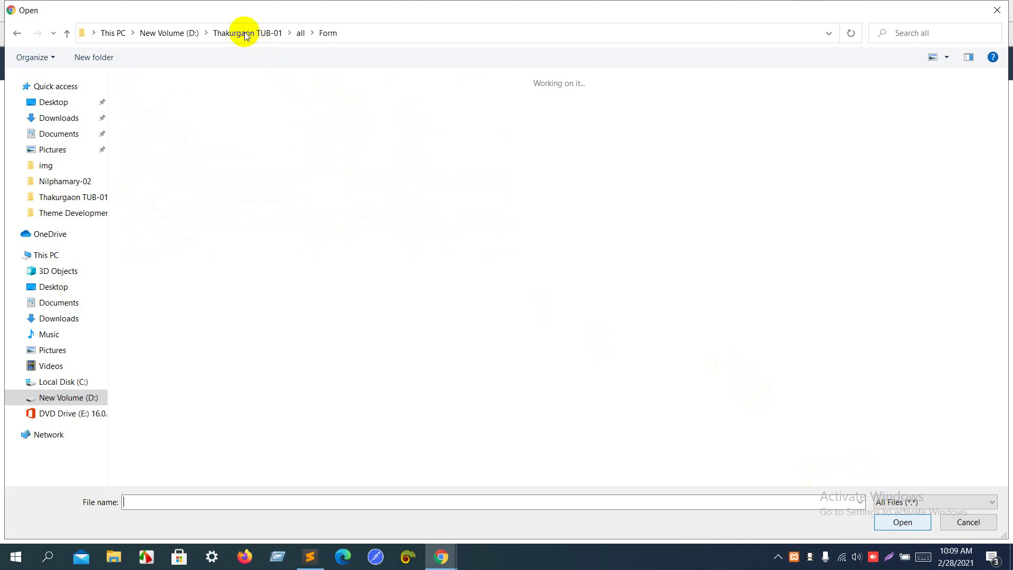
click(19, 35)
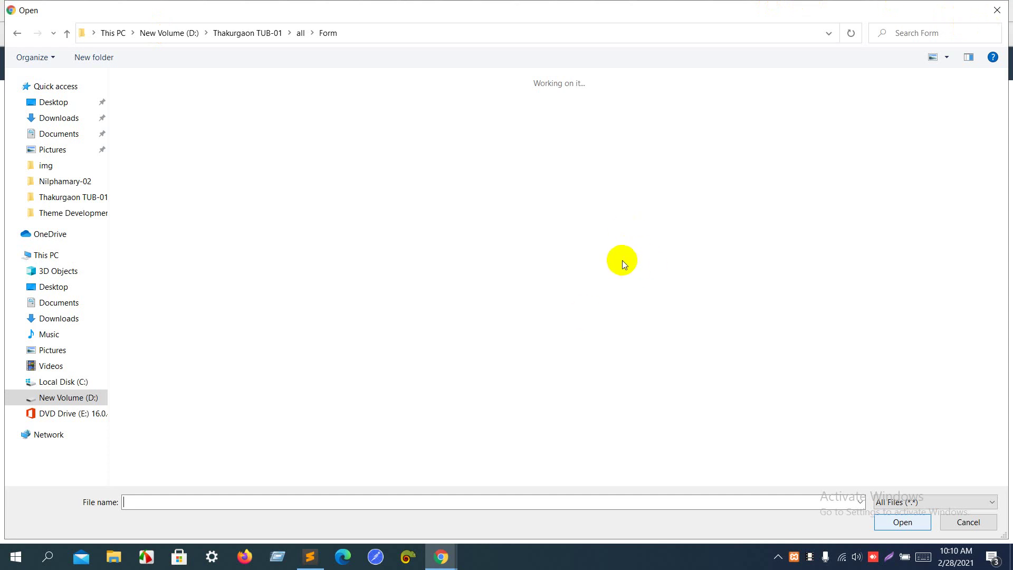
click(439, 563)
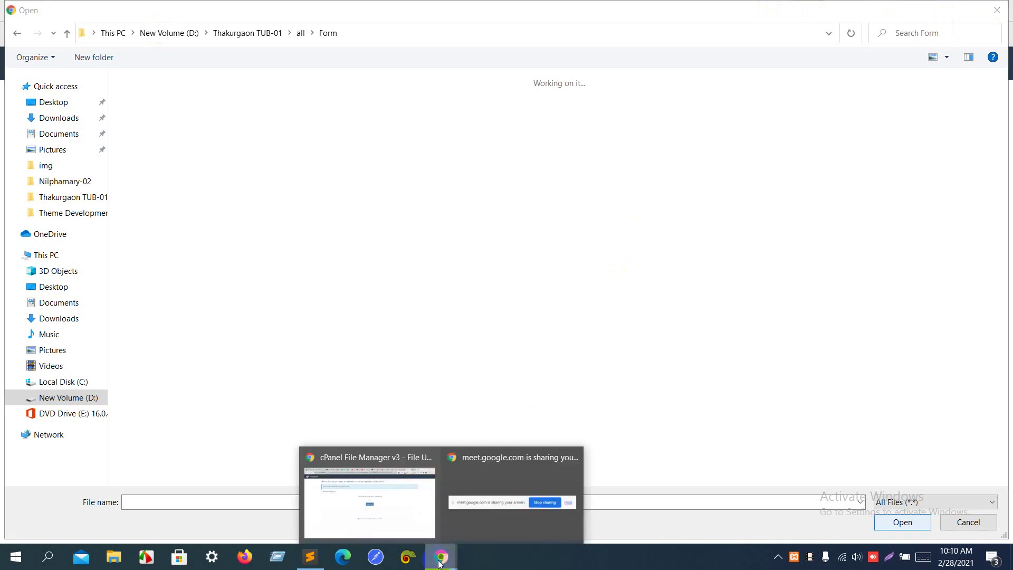
right_click(438, 563)
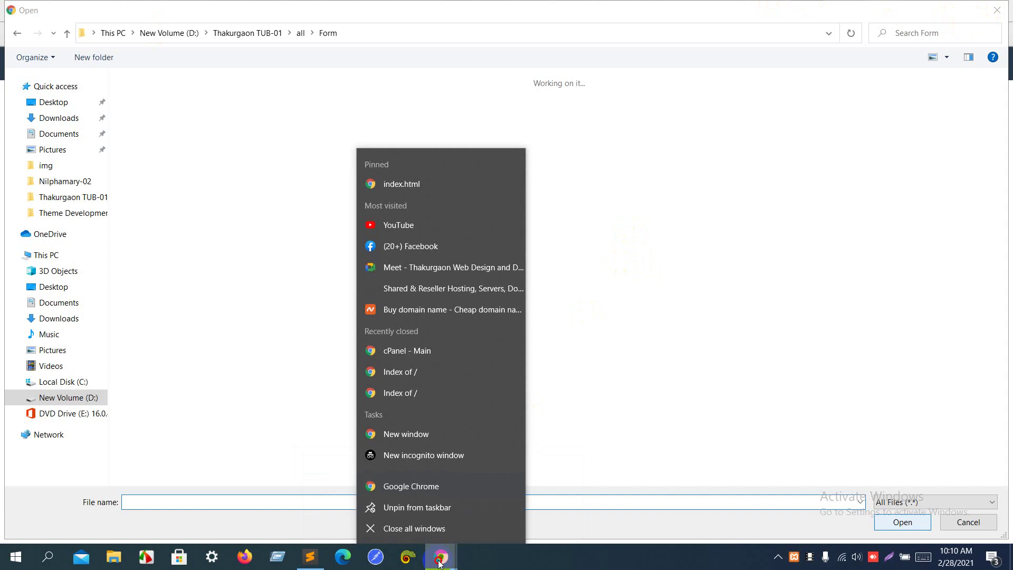
click(438, 563)
click(390, 512)
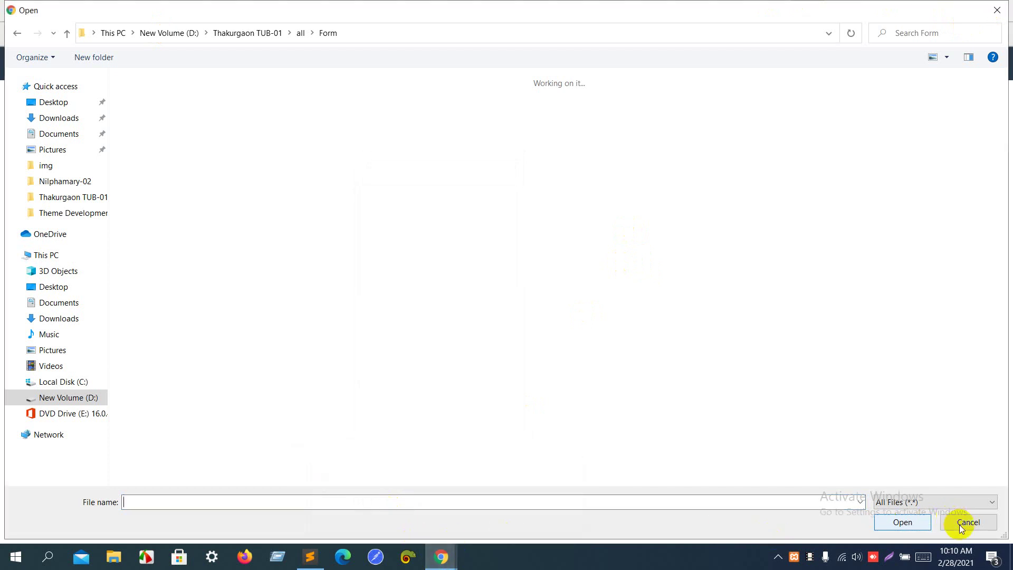
click(405, 562)
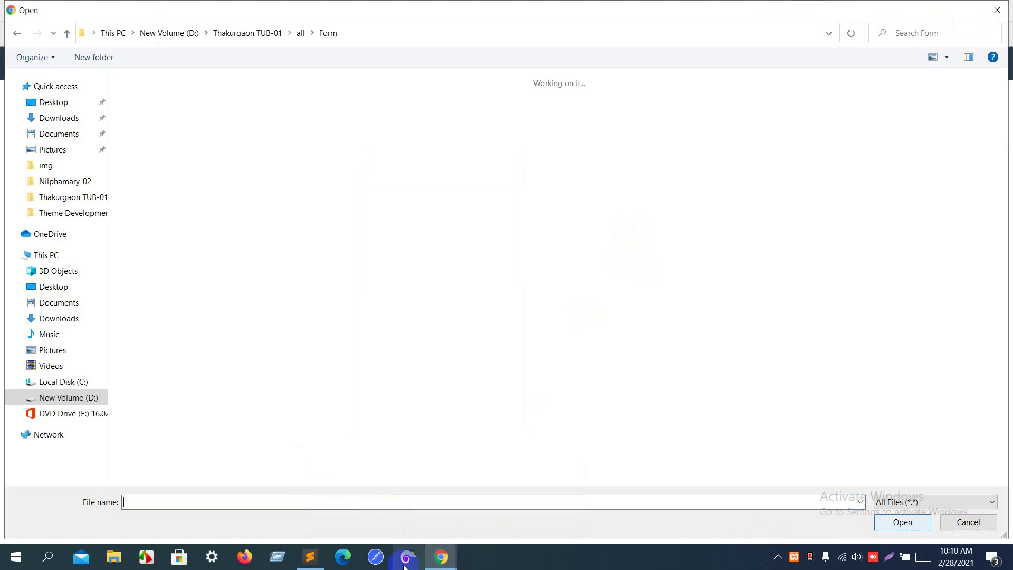
click(440, 557)
click(374, 529)
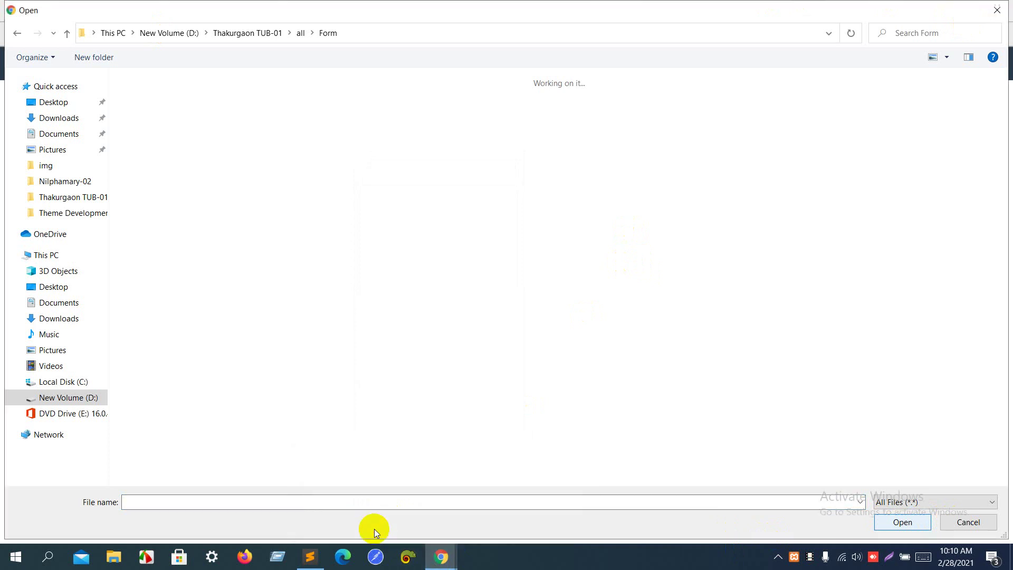
key(alt+Tab)
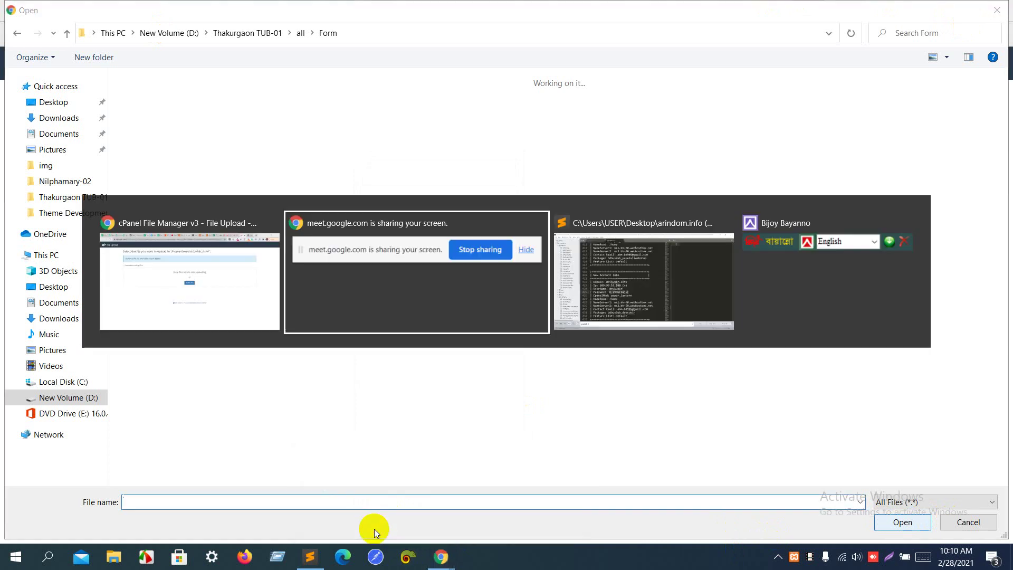
key(alt+Tab)
key(alt+Tab)
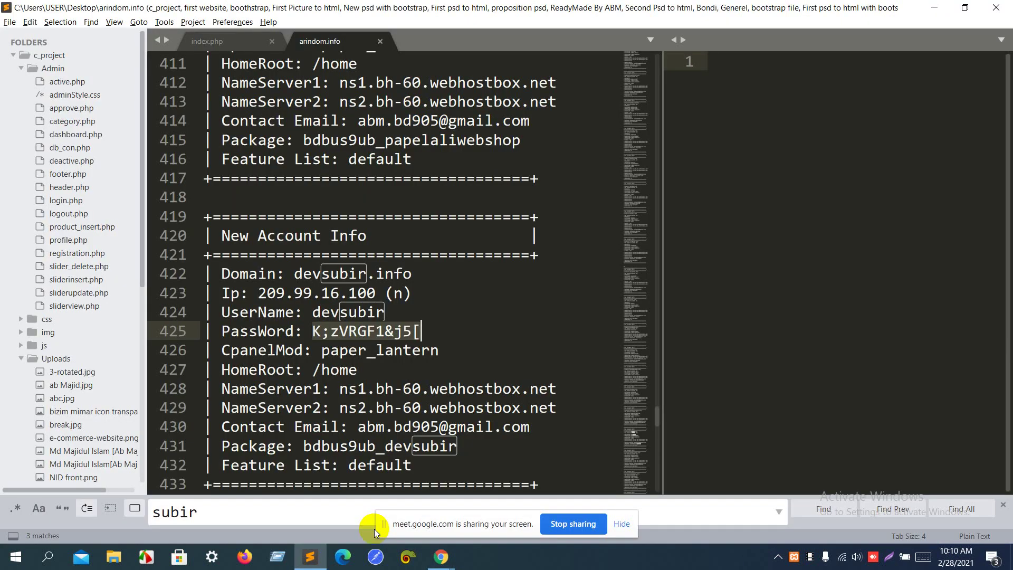
key(alt+Tab)
key(alt+Tab)
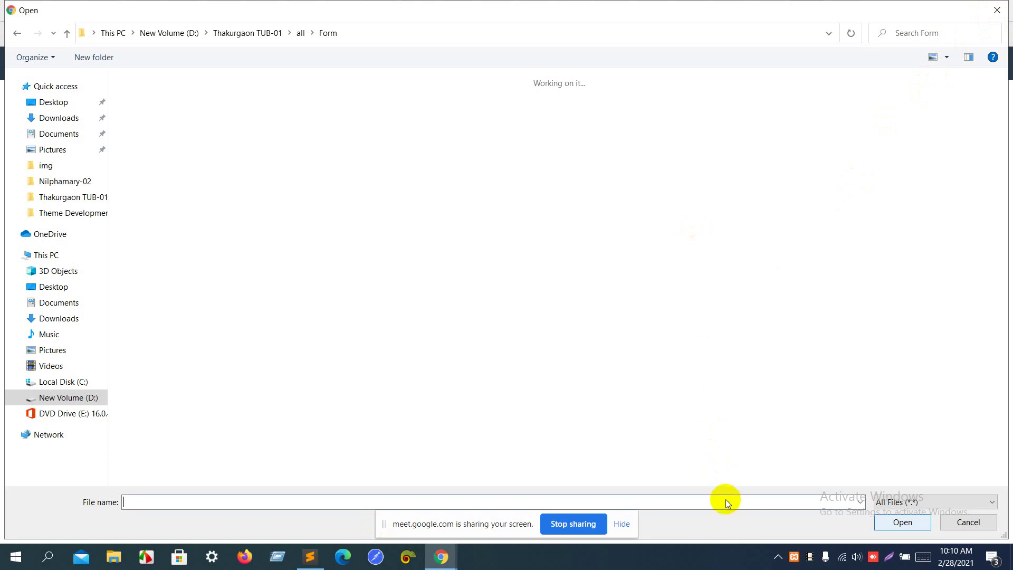
mouse_move(449, 563)
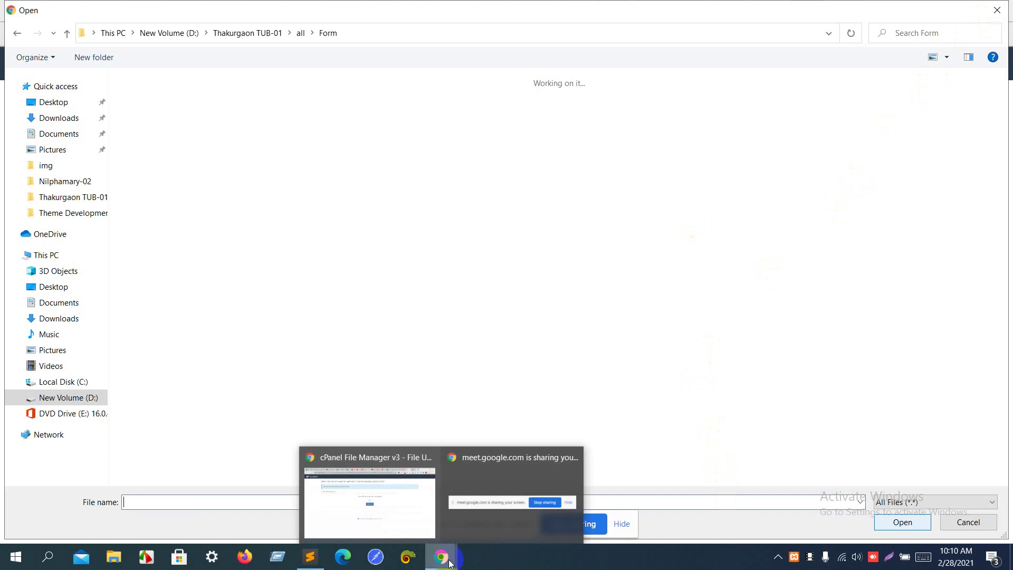
click(419, 528)
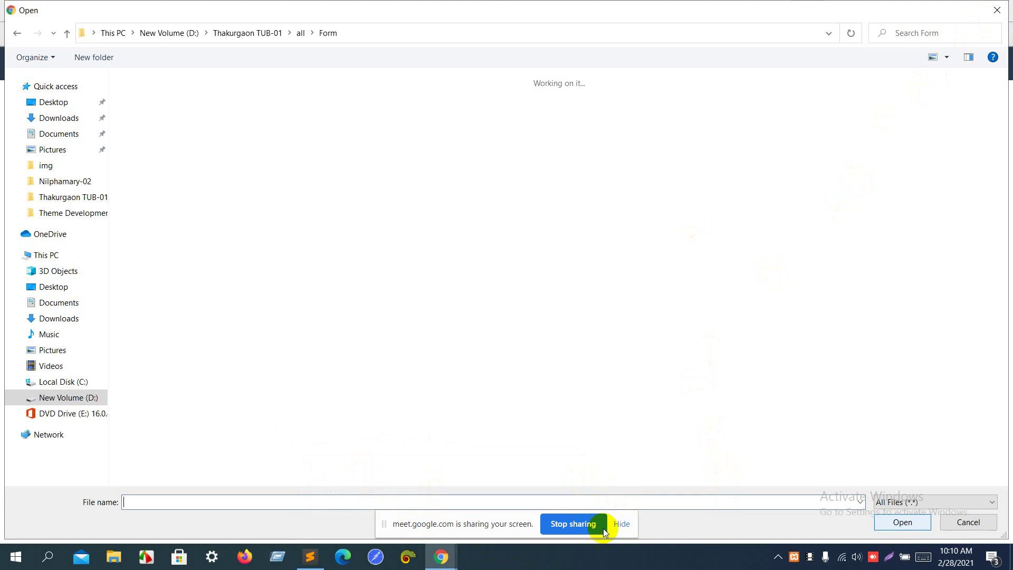
click(449, 559)
mouse_move(449, 559)
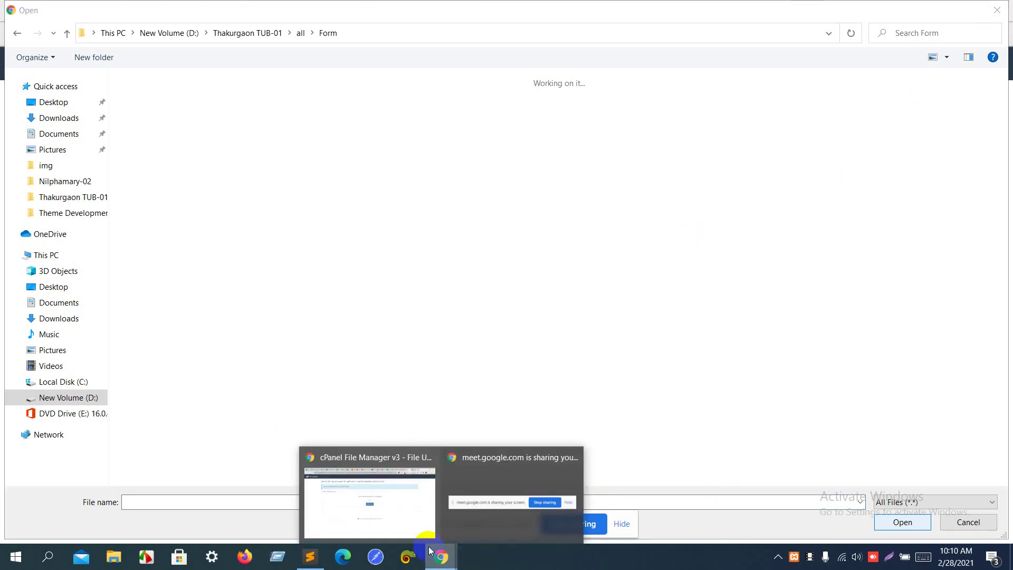
click(388, 521)
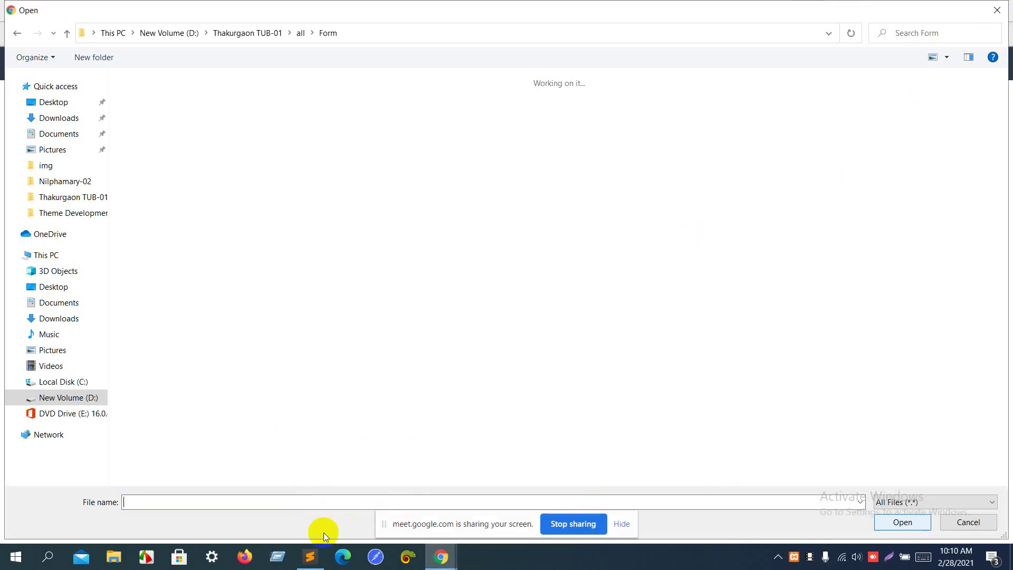
click(248, 558)
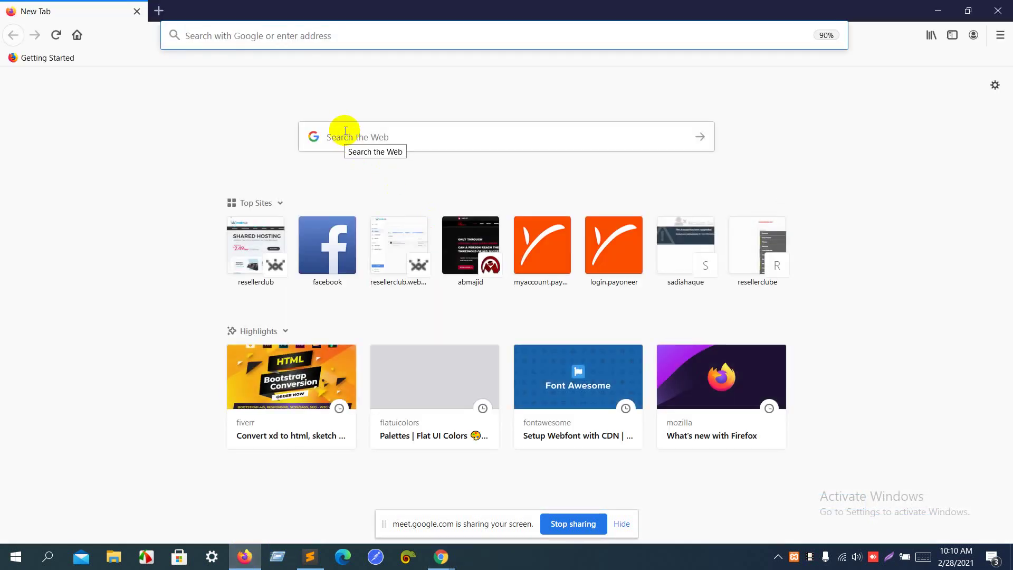
Load devsubir.info/cpanel in Firefox, retrying after the connection-reset error
text(dez)
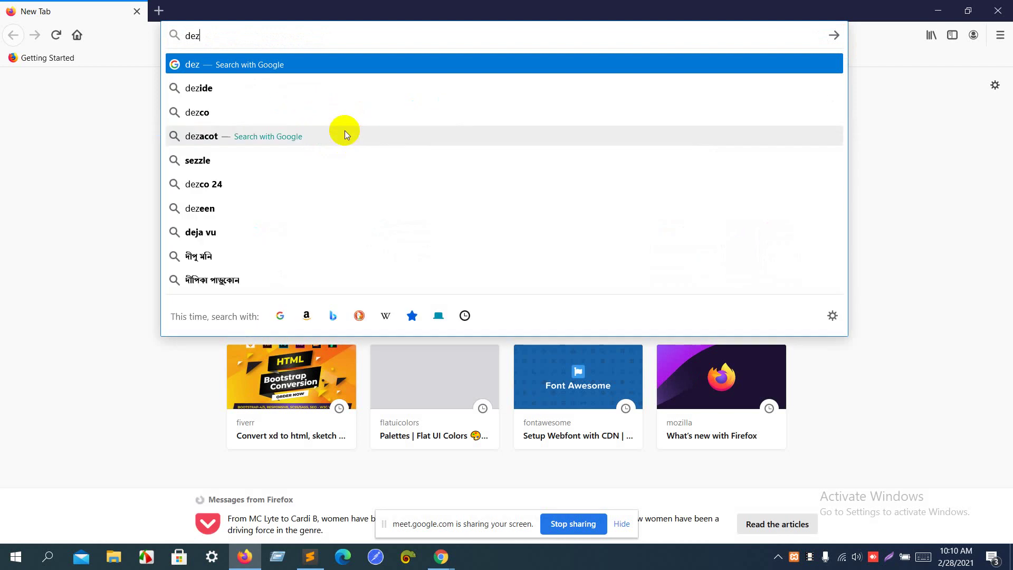
key(BackSpace)
text(v)
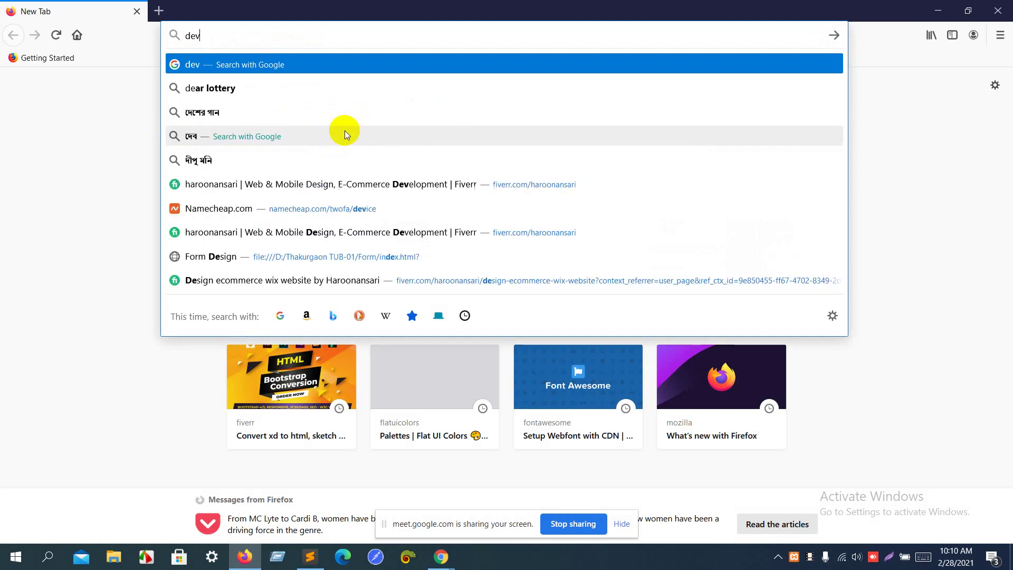
text(subi)
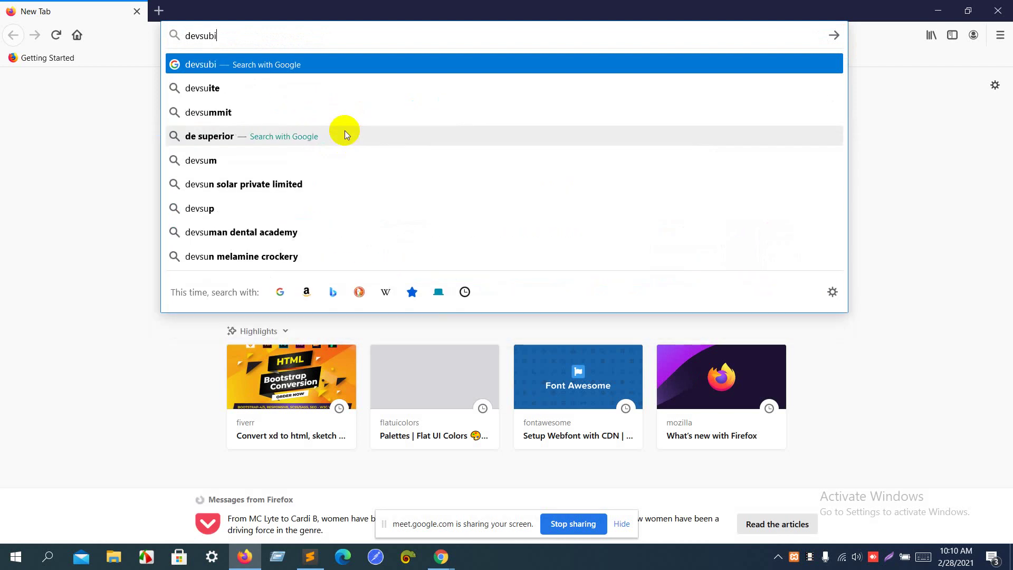
text(r.info)
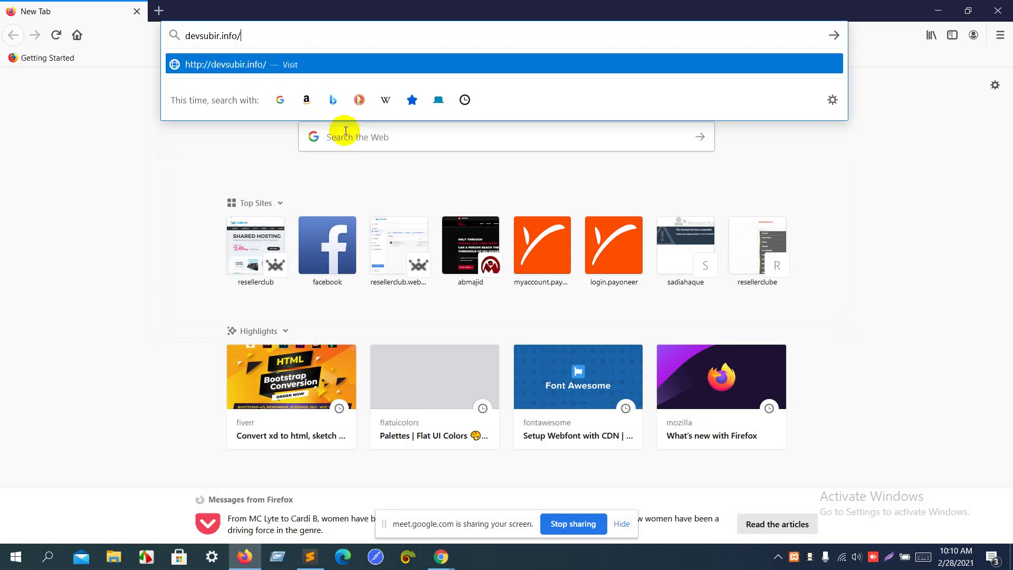
text(/cpanel)
key(Return)
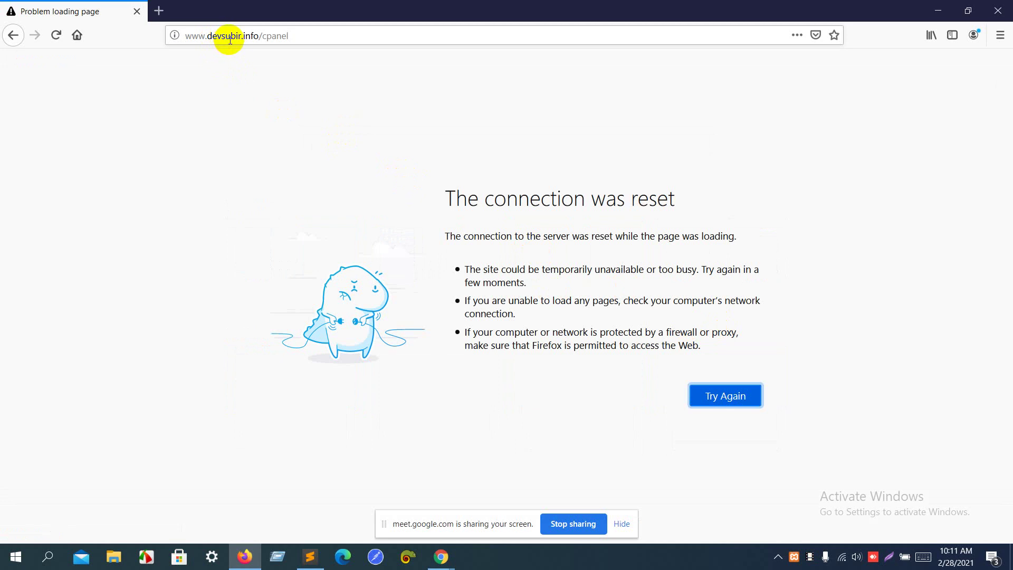
double_click(248, 39)
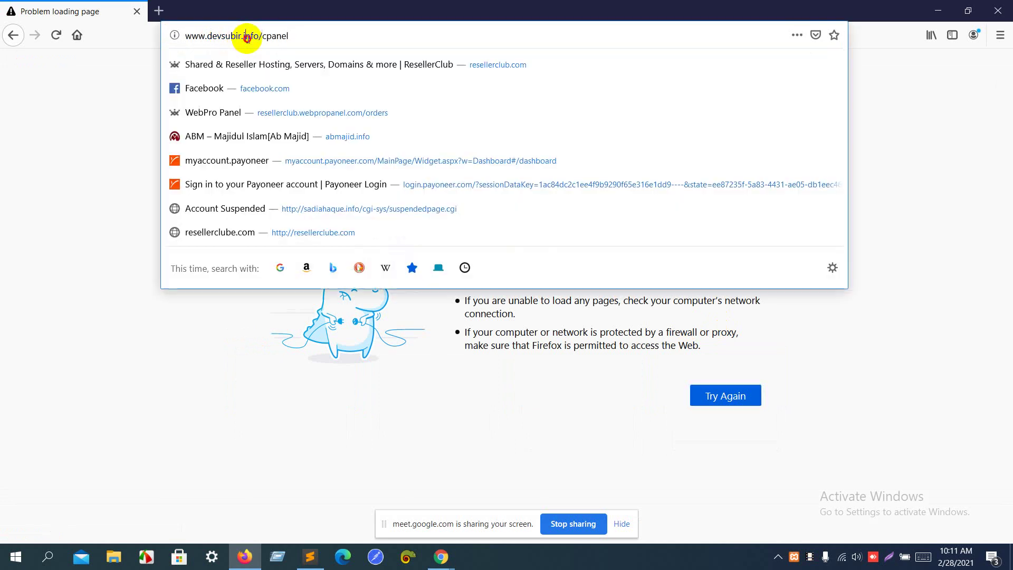
key(Return)
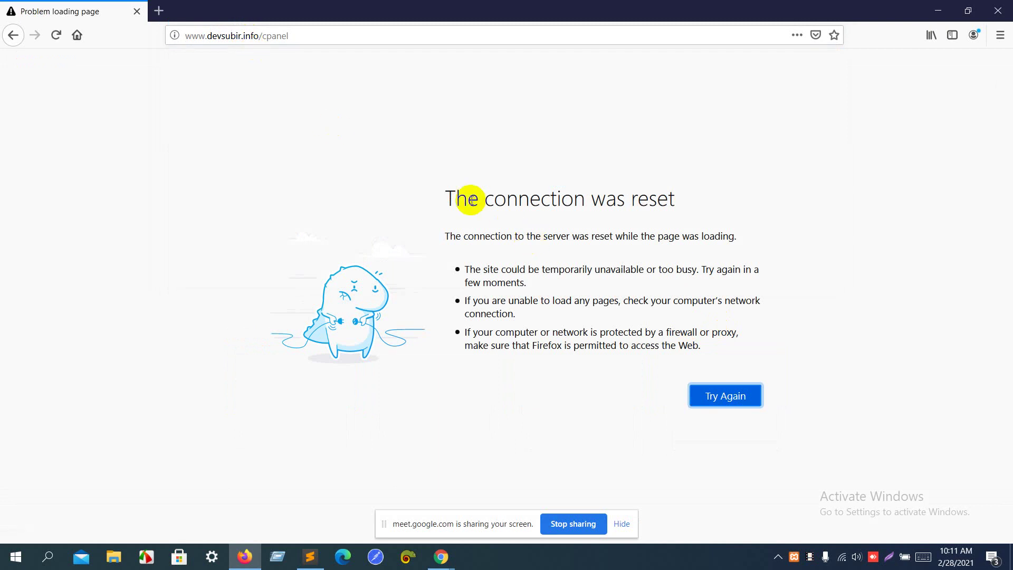
click(159, 14)
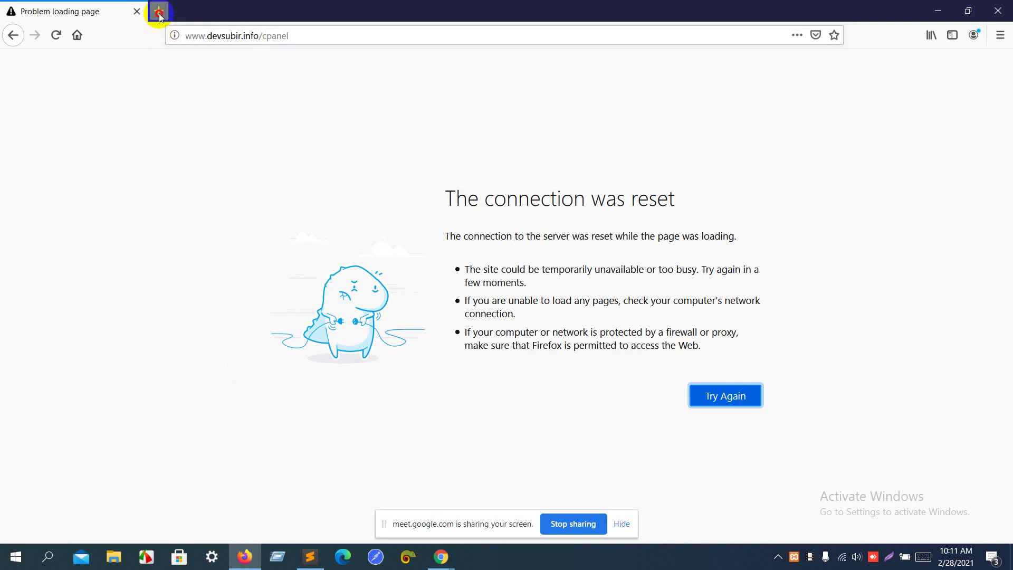
Search Google for devsubir, then go directly to devsubir.info
text(d)
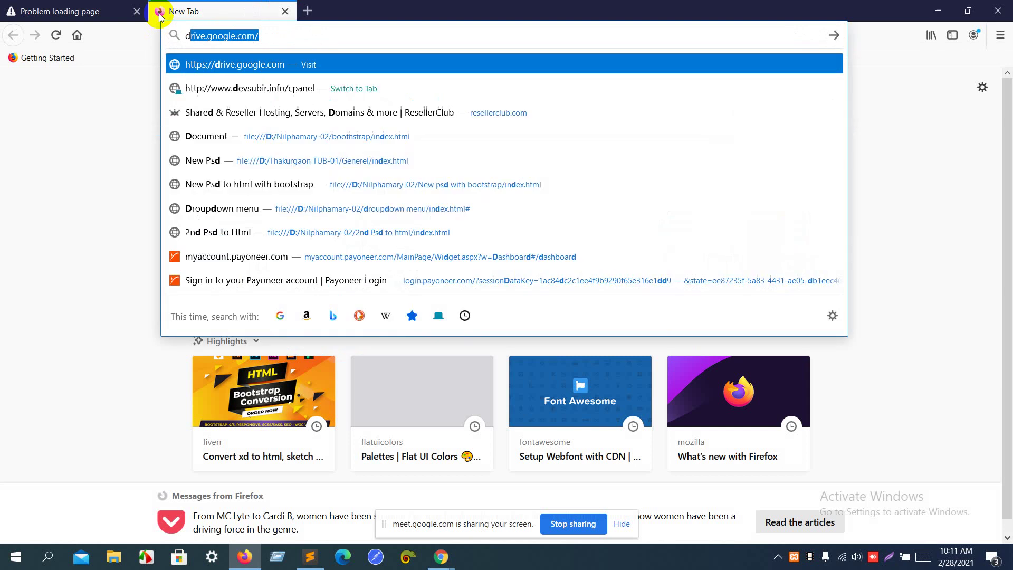
text(evsubir)
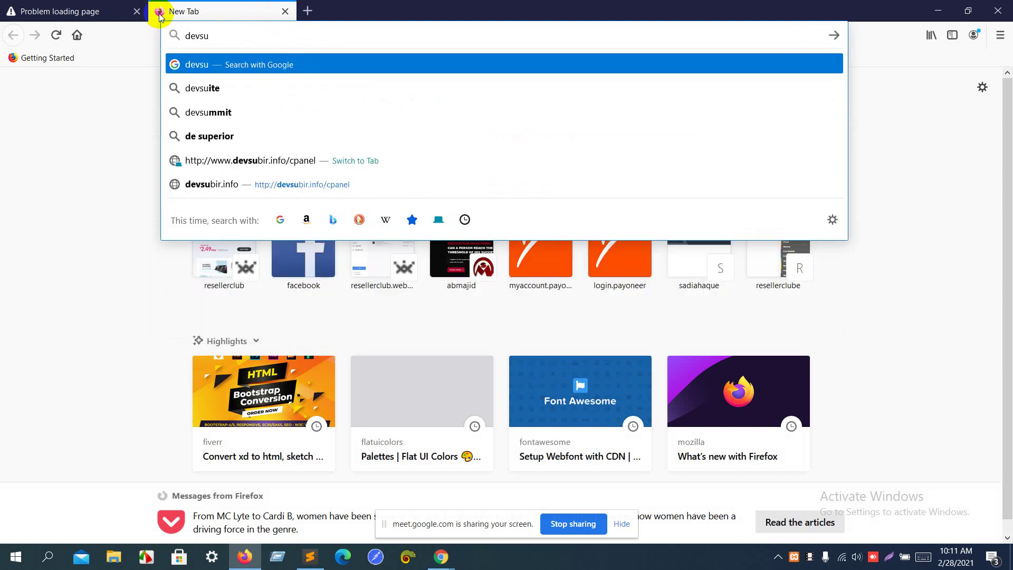
key(Return)
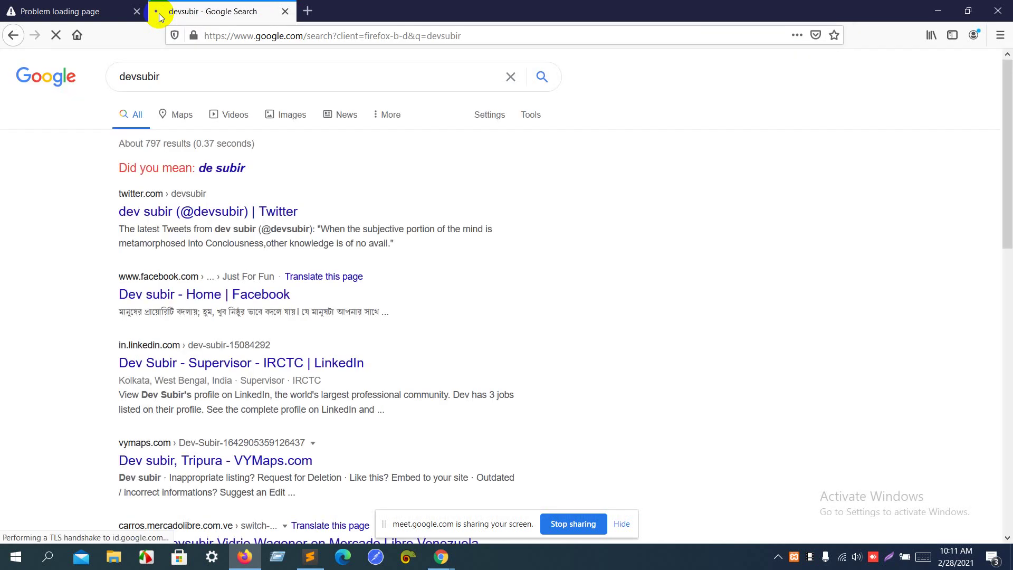
click(223, 172)
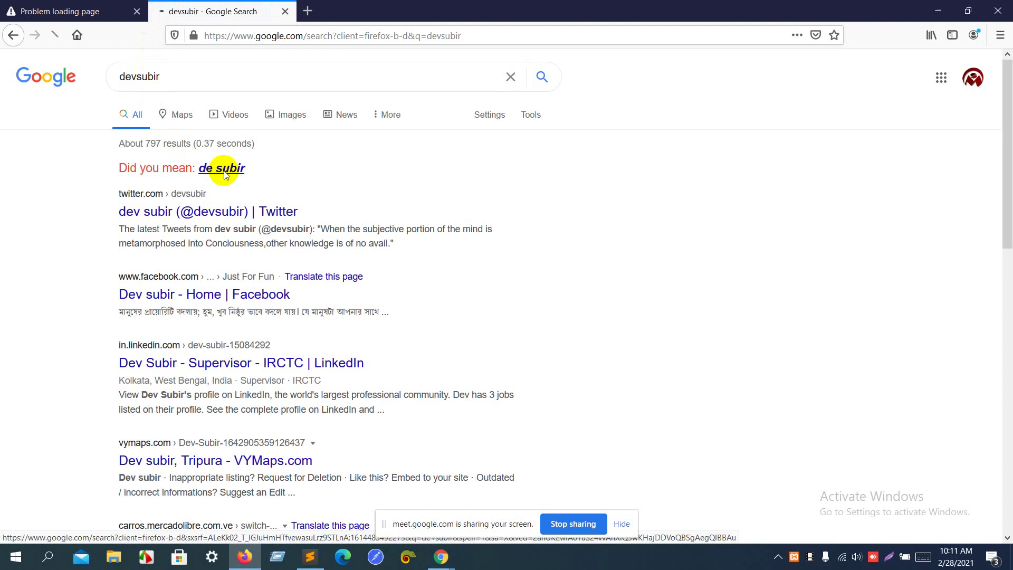
click(223, 34)
text(devs)
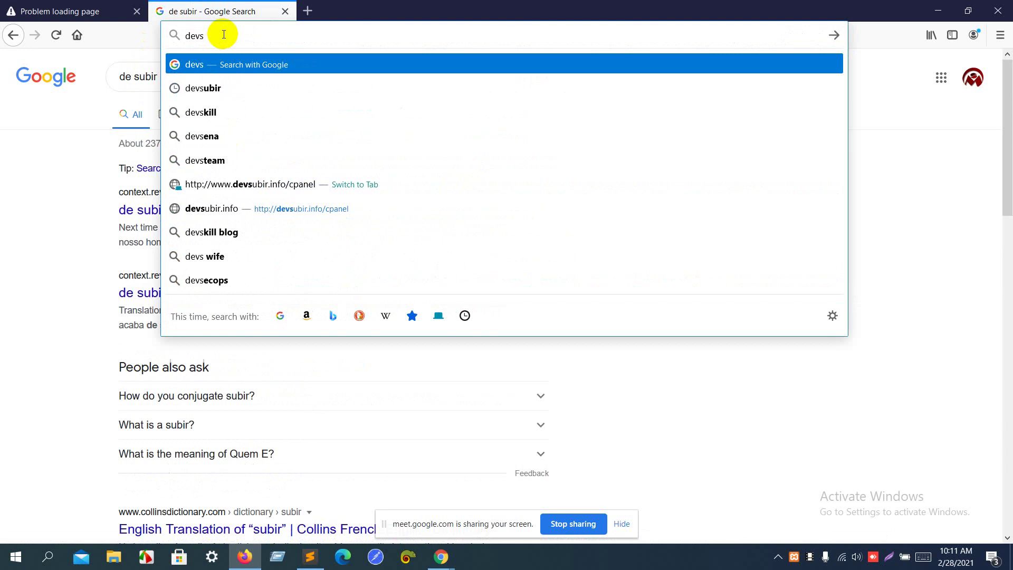
text(u)
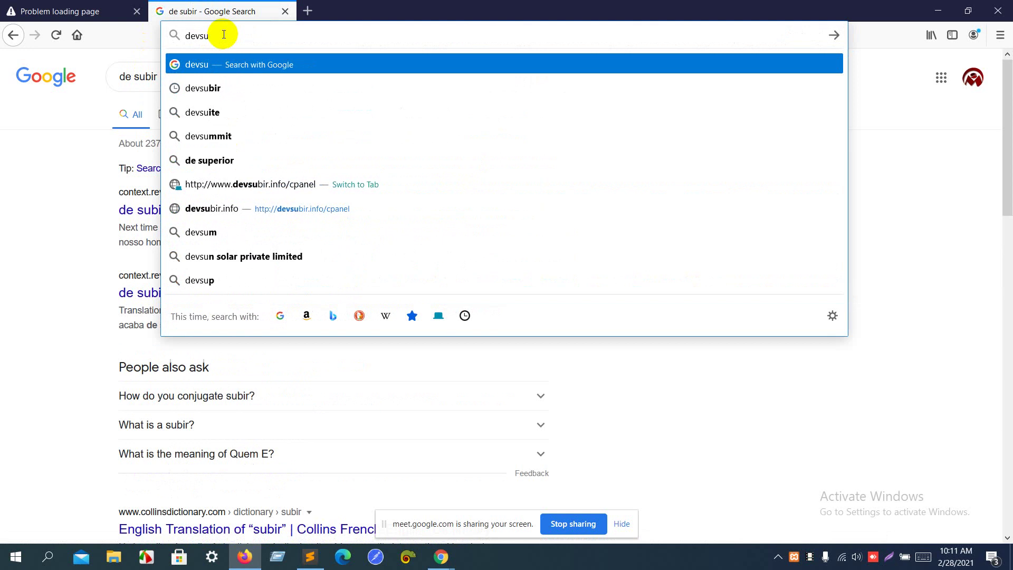
text(bir.i)
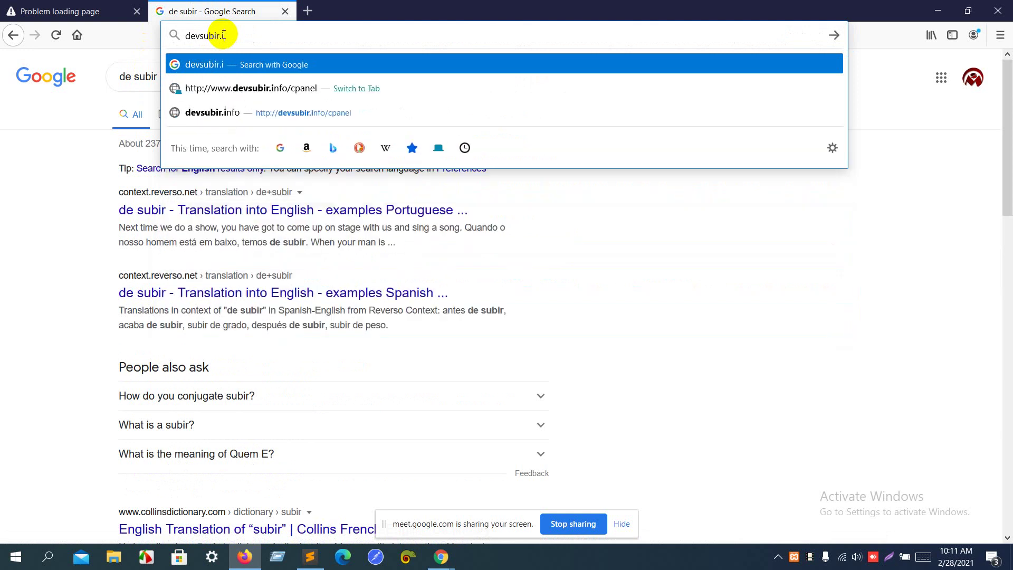
text(nfo)
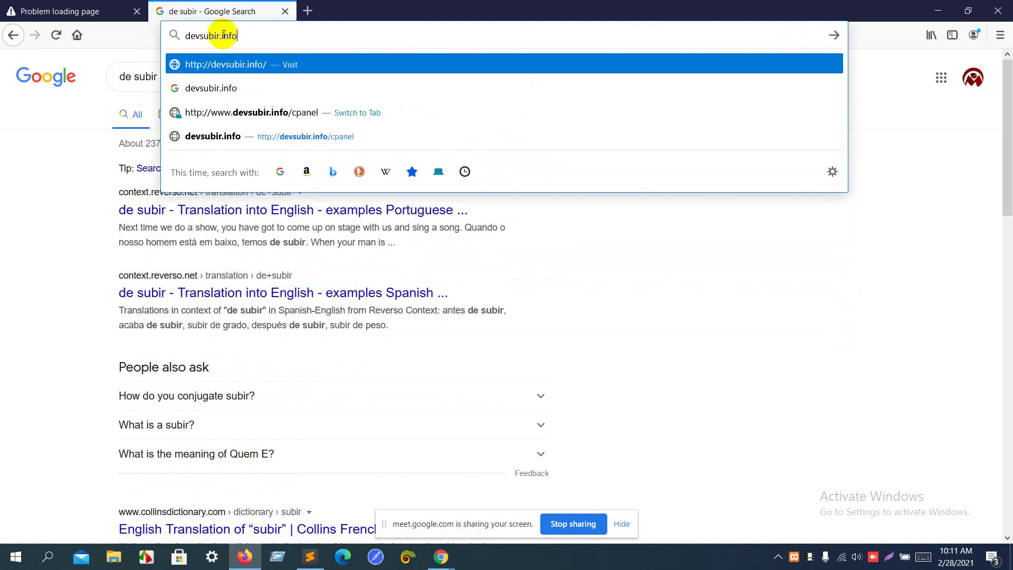
key(Return)
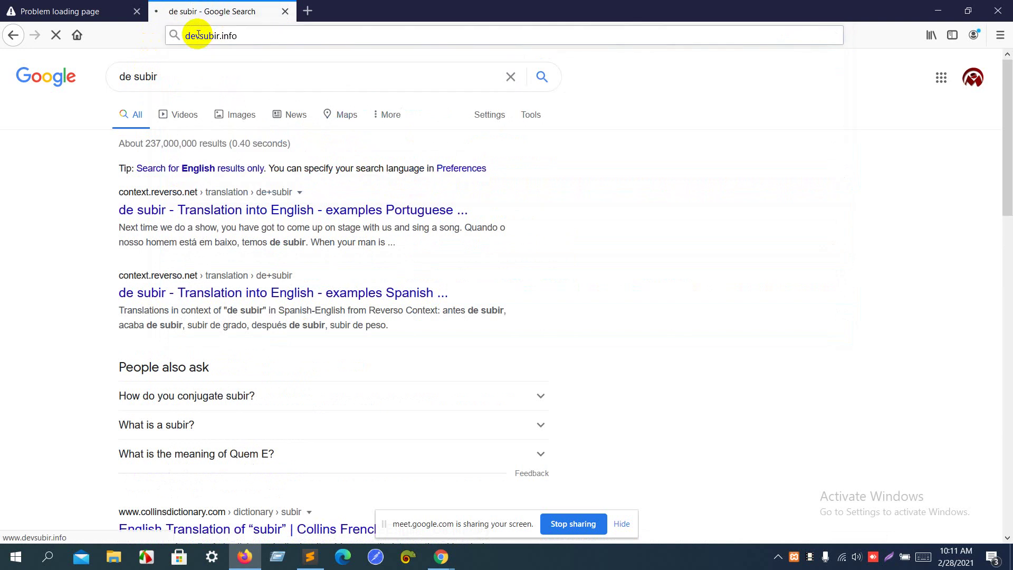
Close the error tab, look over the Namecheap parking page, and close Firefox
click(137, 11)
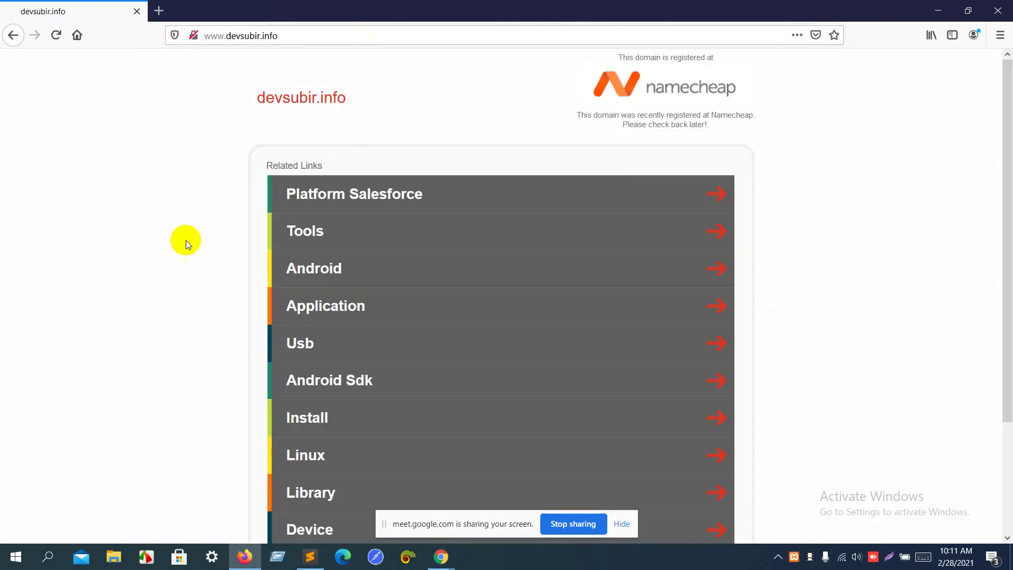
scroll(387, 220, down, 3)
scroll(386, 219, up, 3)
click(386, 221)
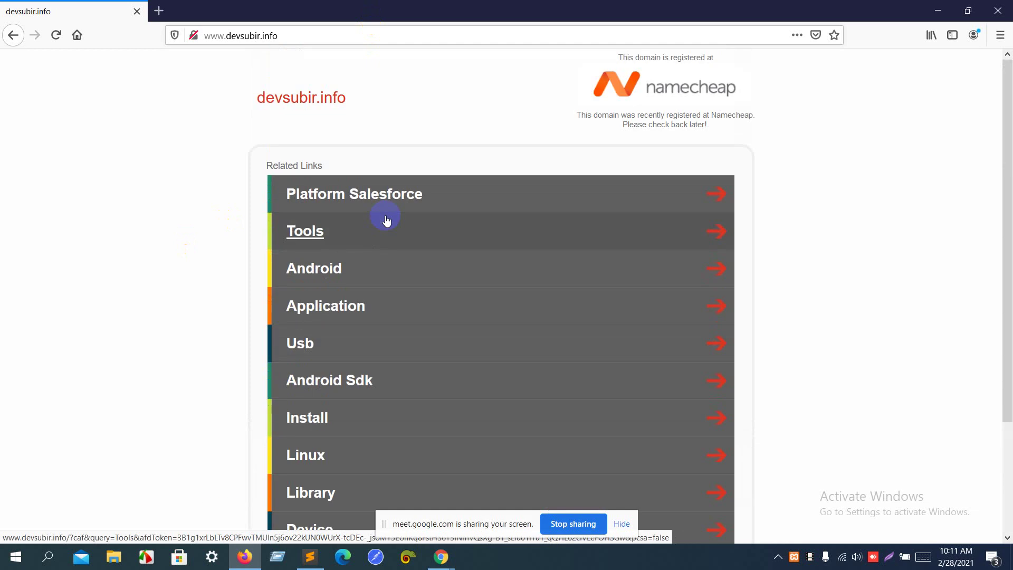
scroll(386, 220, down, 3)
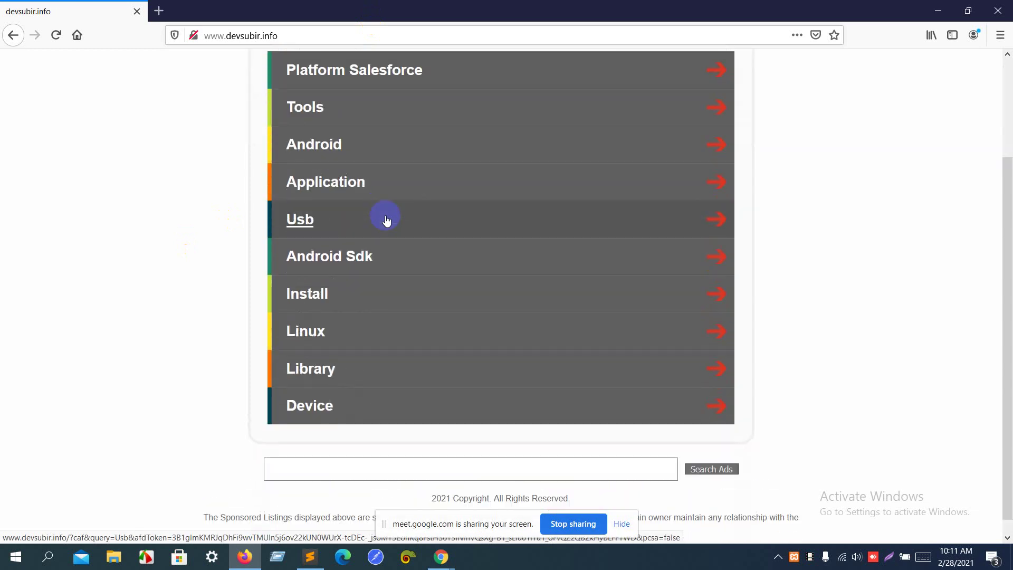
scroll(387, 221, up, 3)
scroll(387, 220, down, 2)
scroll(386, 221, down, 2)
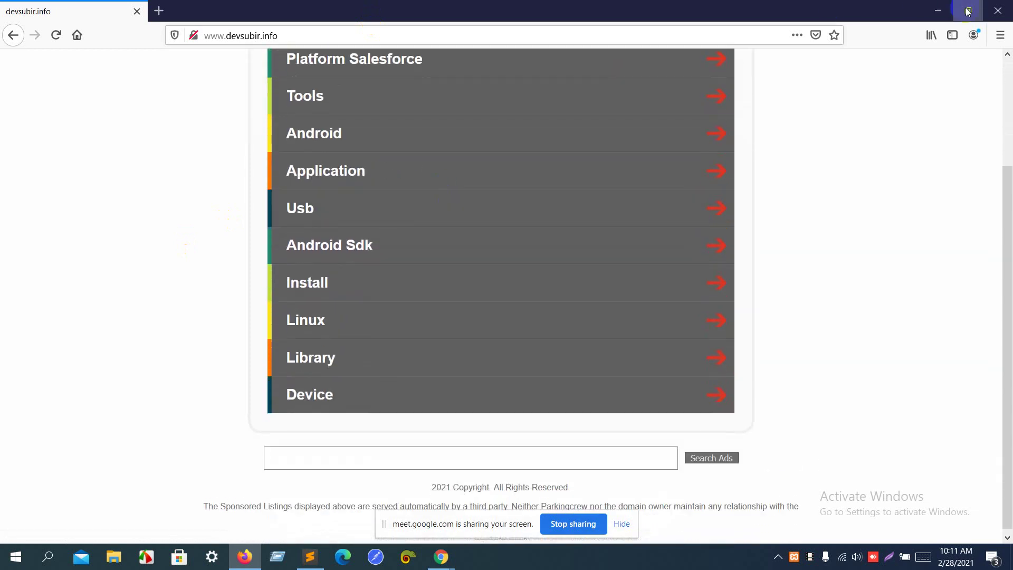
click(997, 11)
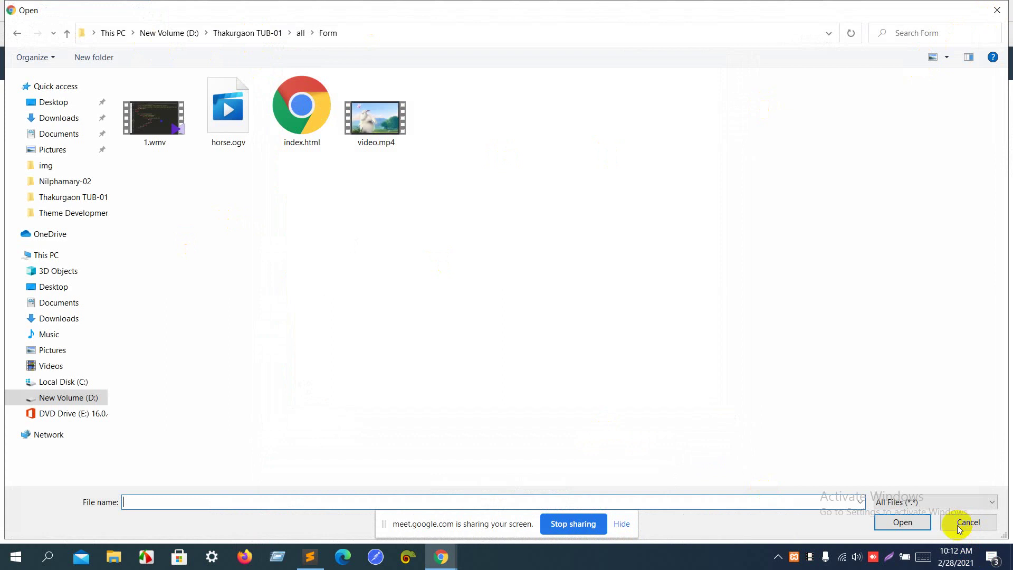
In Edge, load devsubir.info, then devsubir.info/cpanel to reach the login page on port 2083
click(349, 557)
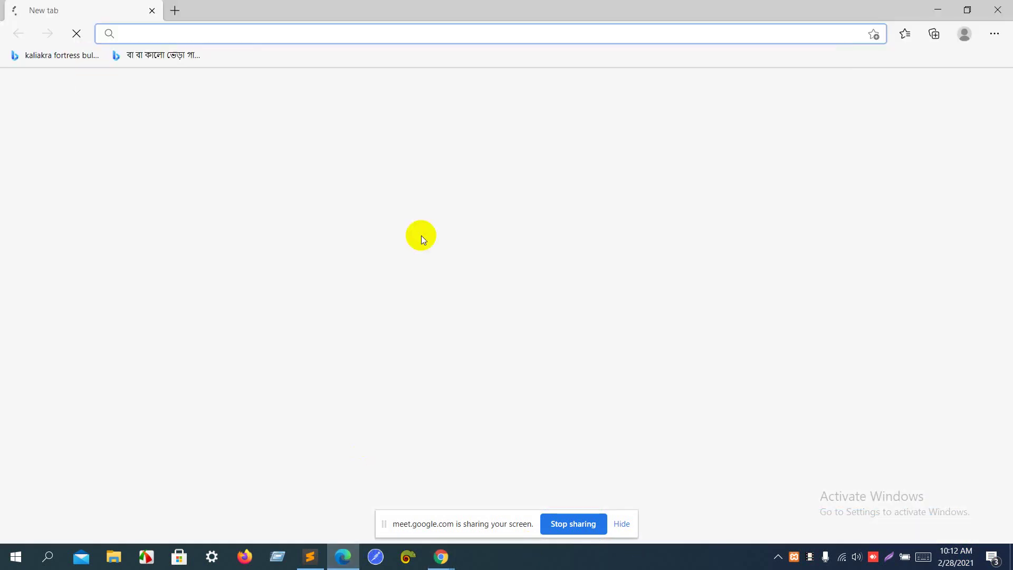
text(de)
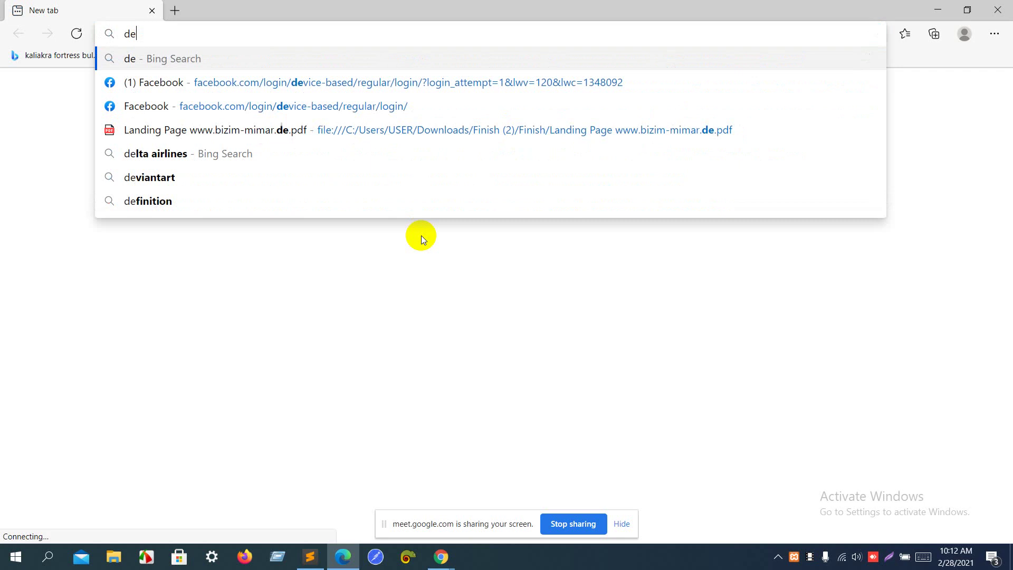
text(vs)
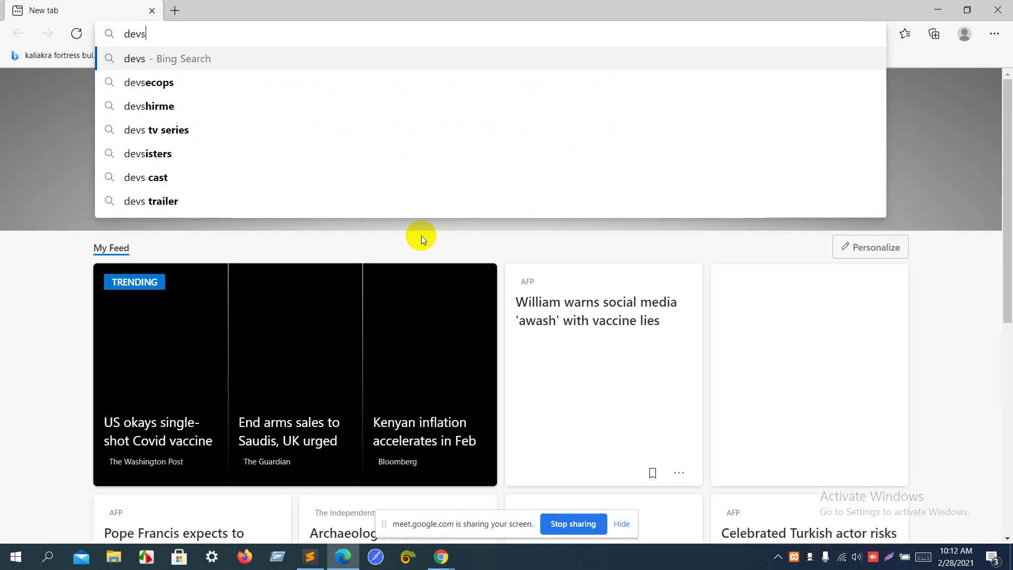
text(ubir.i)
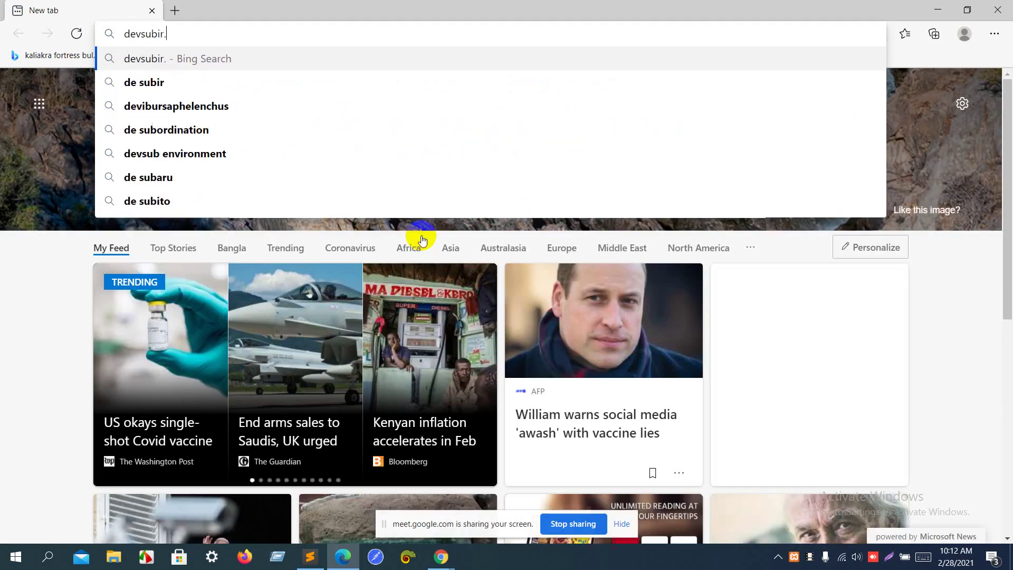
mouse_move(422, 240)
text(nfo)
key(Return)
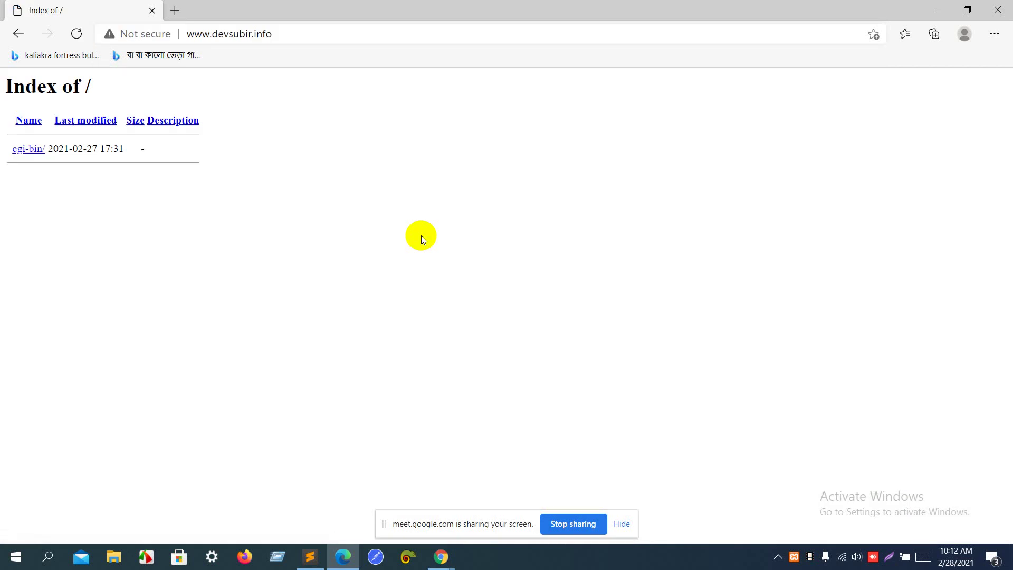
click(287, 32)
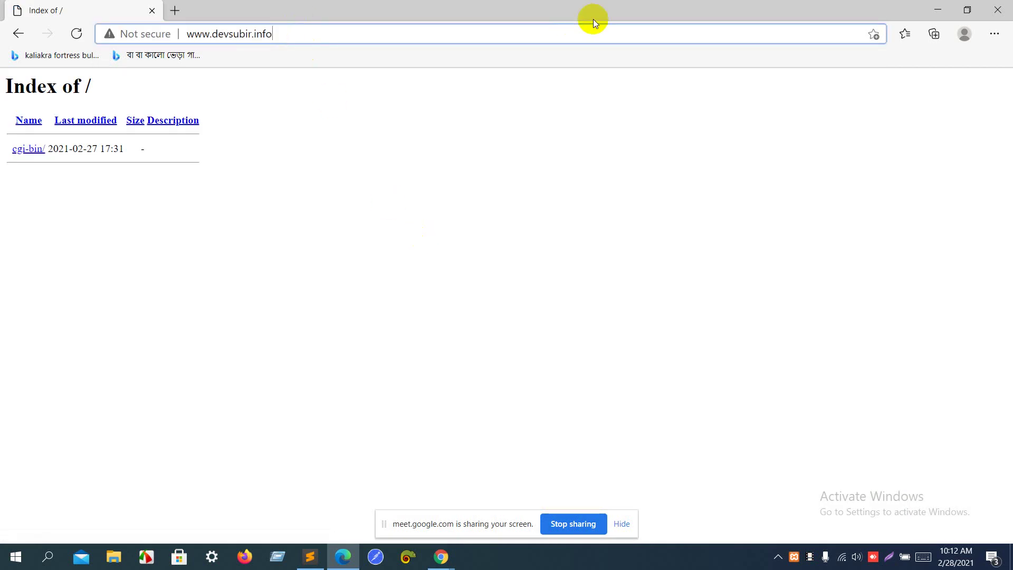
text(/cpanel)
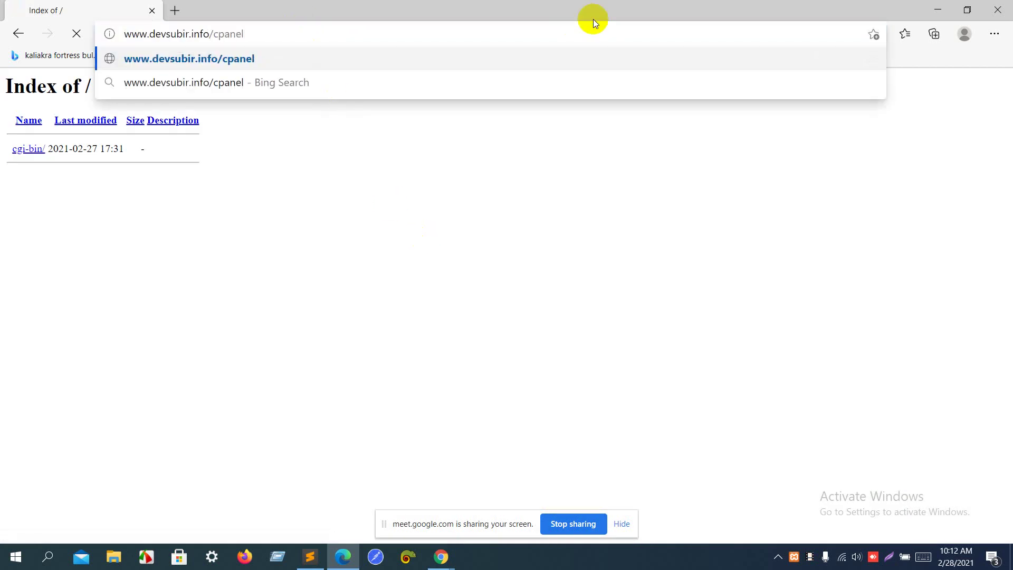
key(Return)
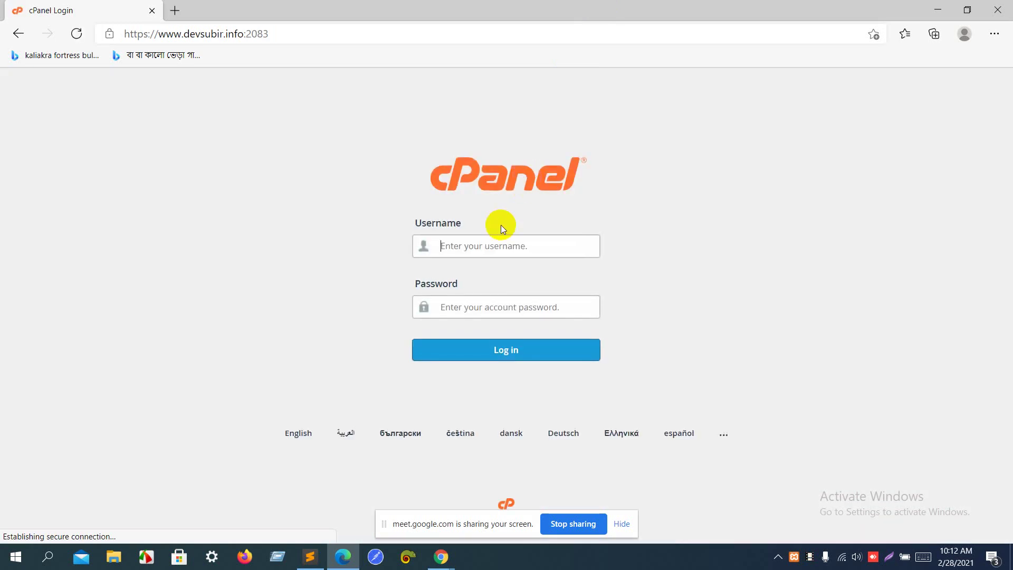
Enter the username and paste the account password, then retry after the invalid-login error
text(de)
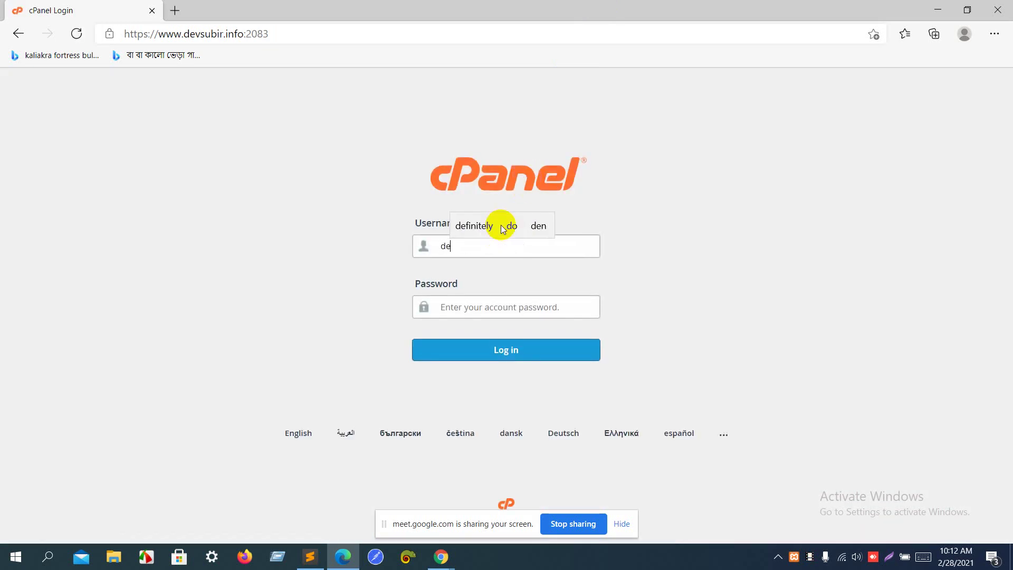
text(zsubir)
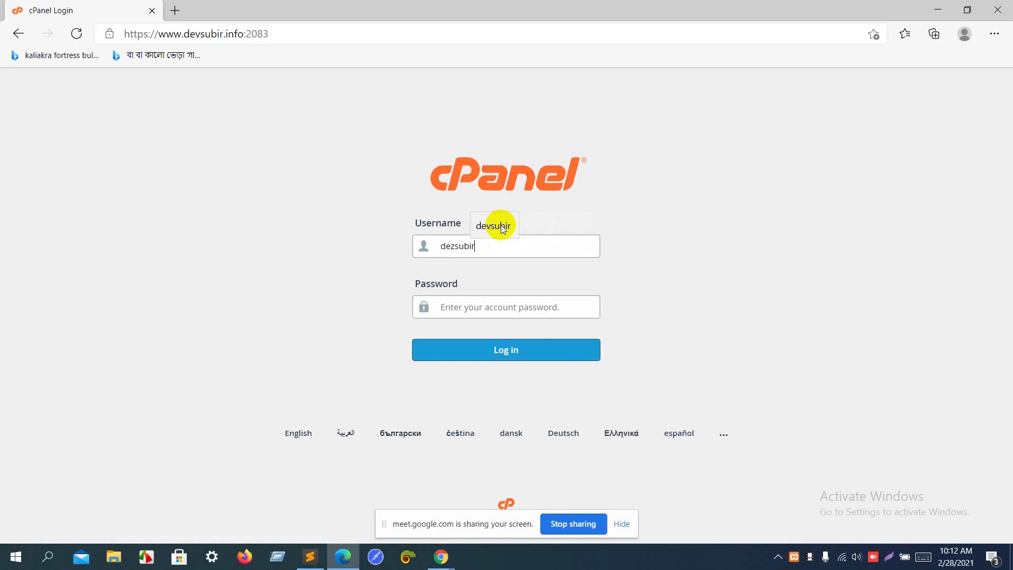
key(ctrl+v)
key(Return)
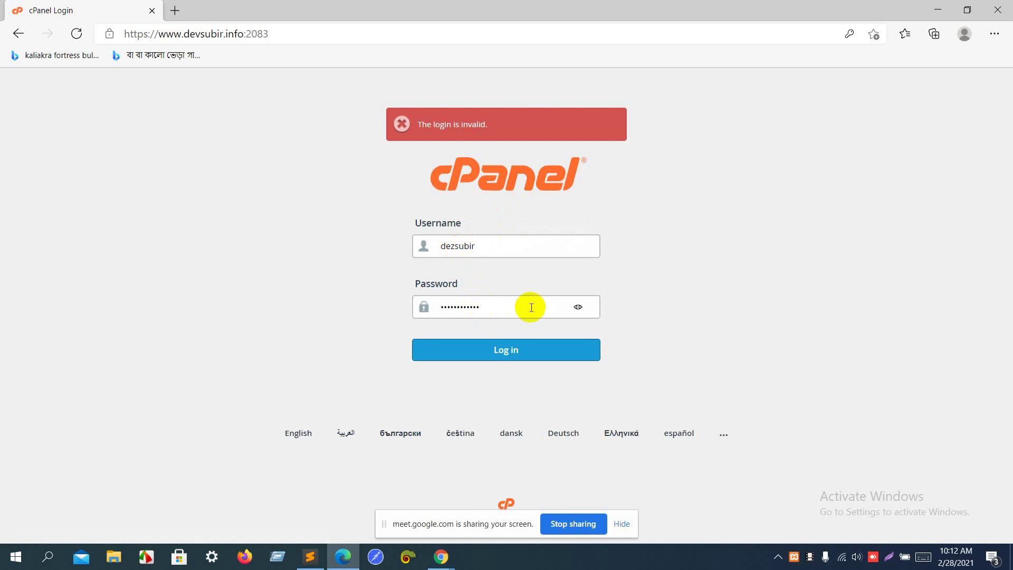
click(578, 307)
click(579, 307)
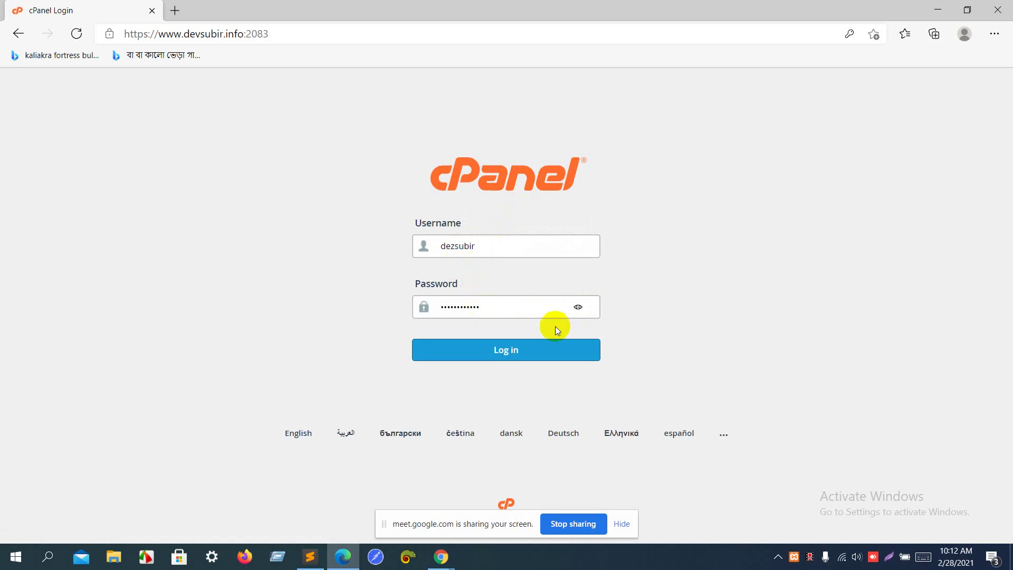
click(542, 354)
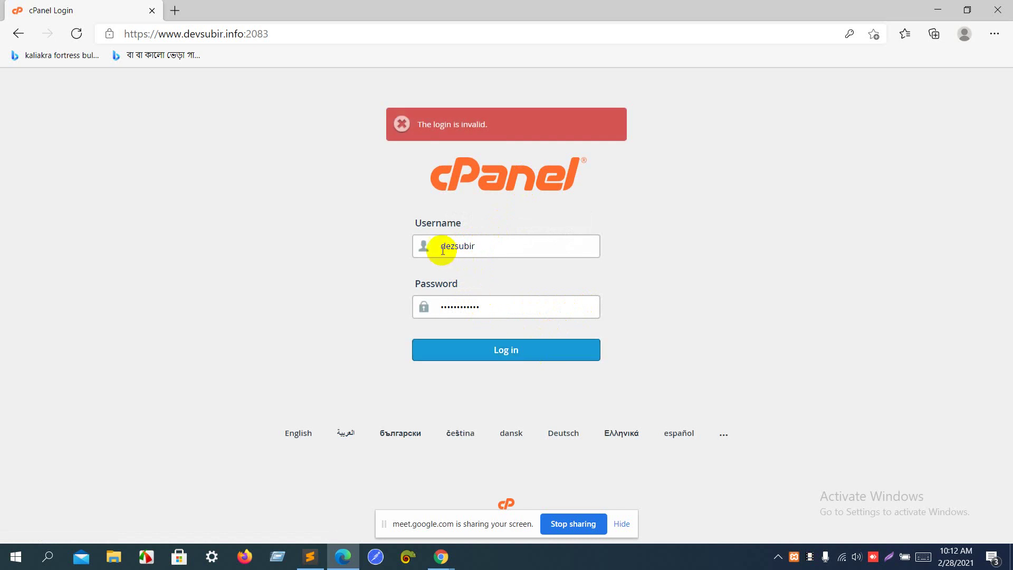
Fix the mistyped letter in the username and submit to reach the cPanel dashboard
click(411, 246)
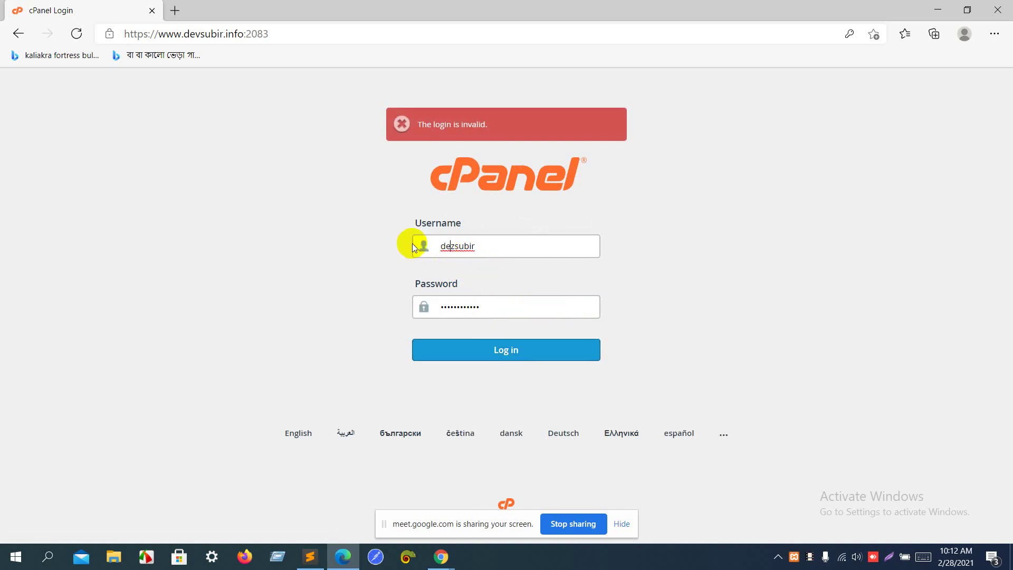
key(shift+Right)
text(v)
key(Return)
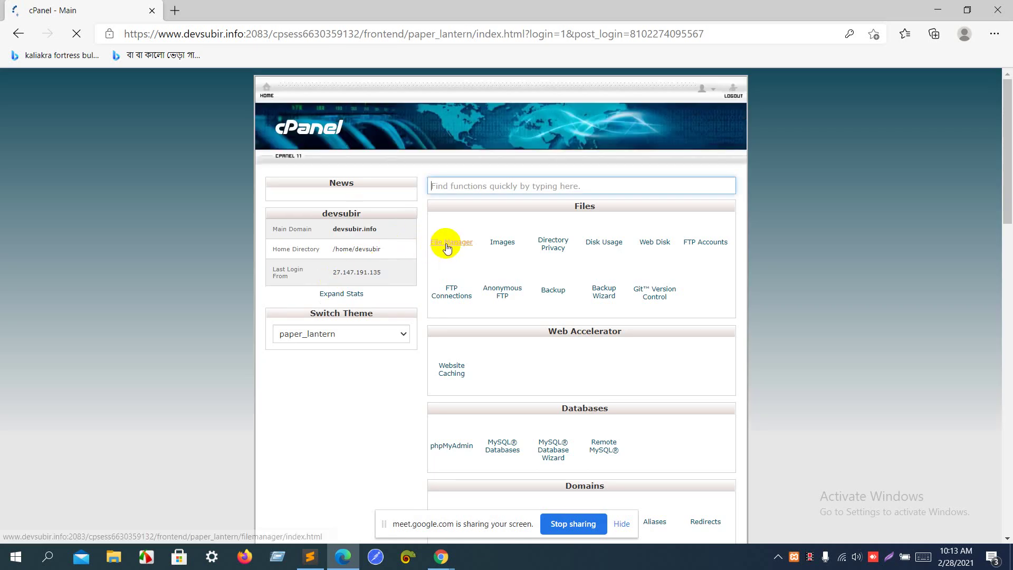
Open File Manager into public_html, go to its Upload page and launch the file chooser
click(446, 244)
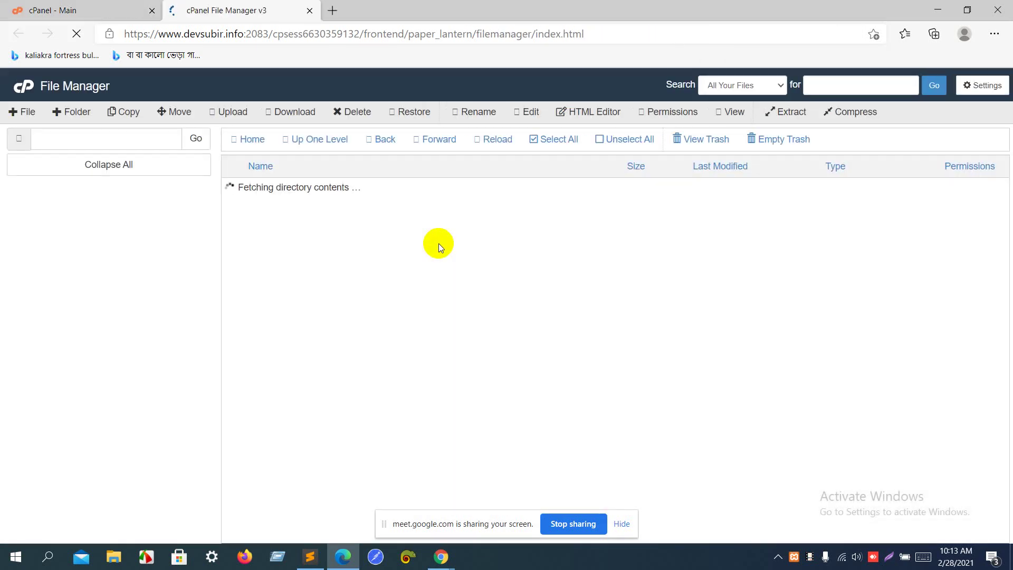
double_click(398, 255)
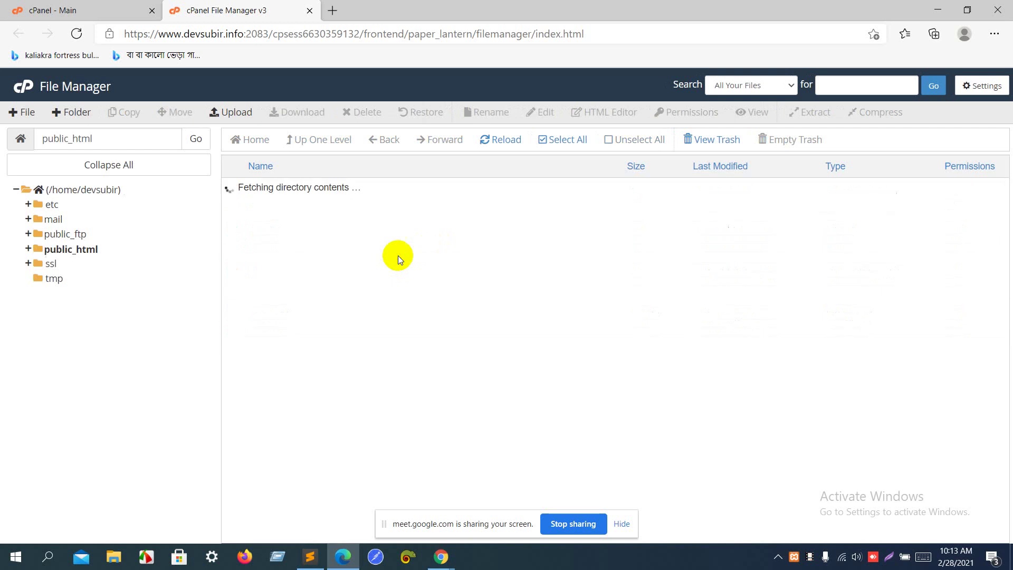
click(321, 144)
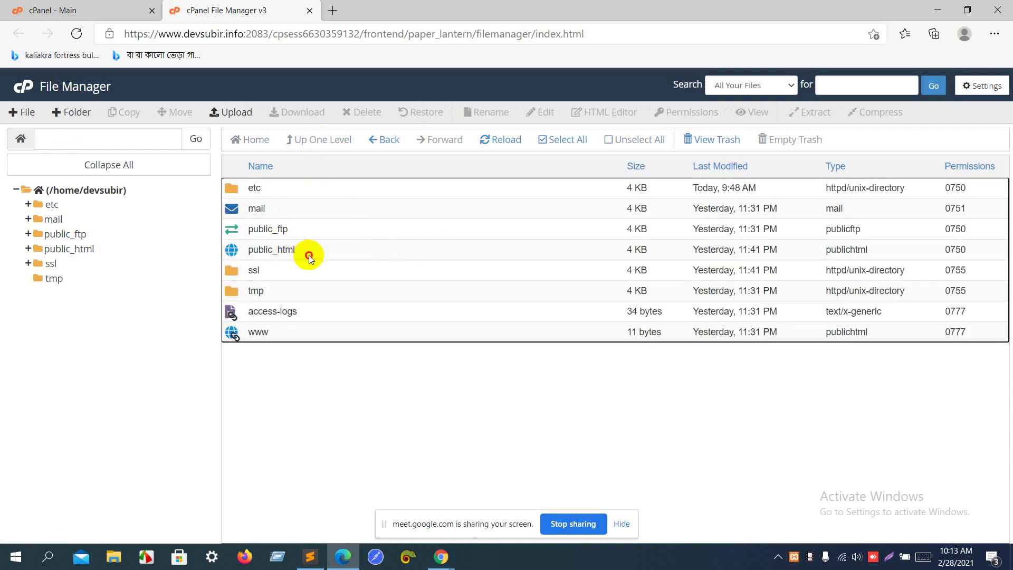
double_click(303, 255)
click(241, 117)
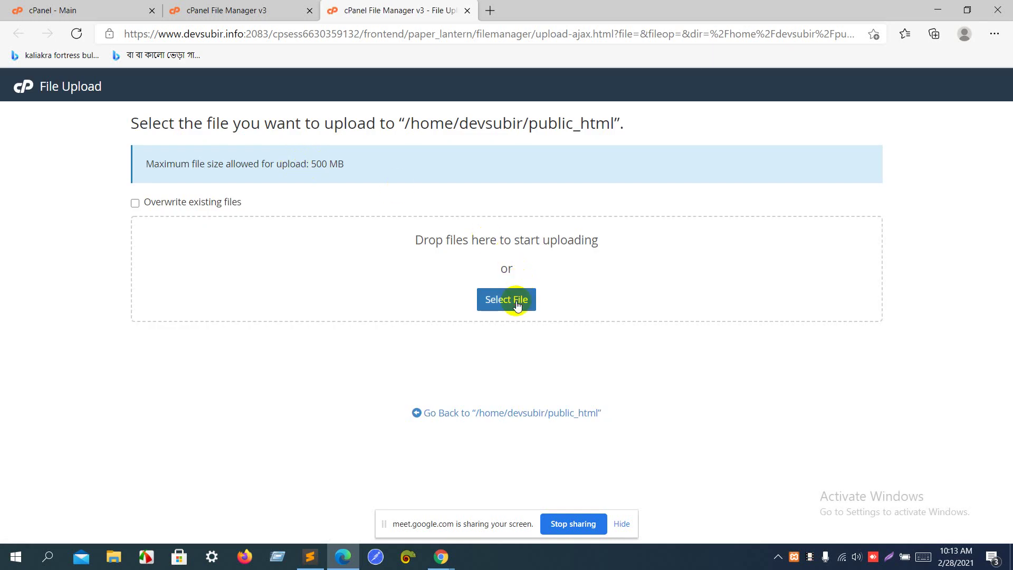
click(516, 300)
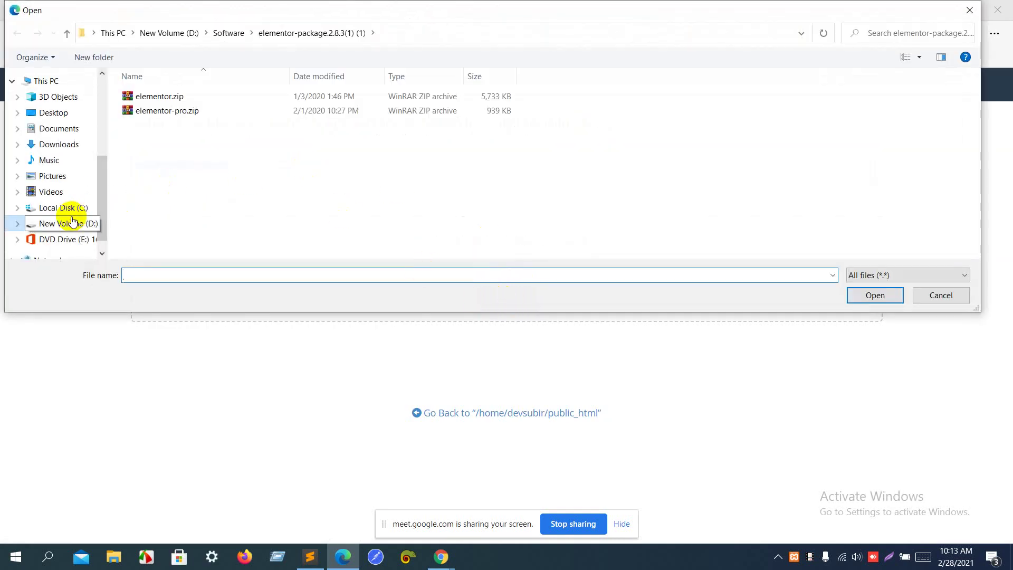
Upload Second Psd to html.zip from D:\Thakurgaon TUB-01 and go back to the public_html listing
click(72, 221)
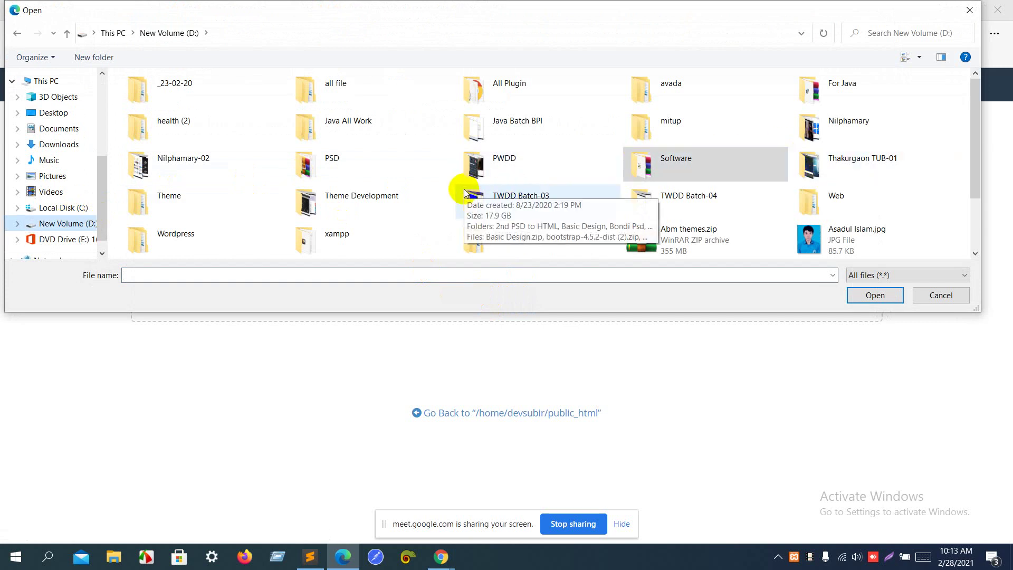
click(842, 156)
double_click(843, 156)
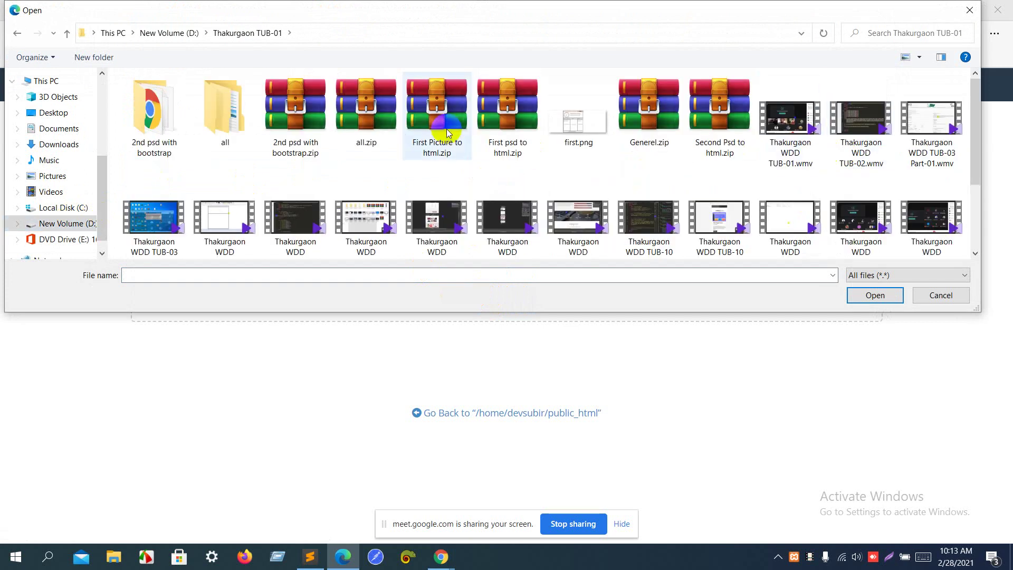
key(ctrl+shift+6)
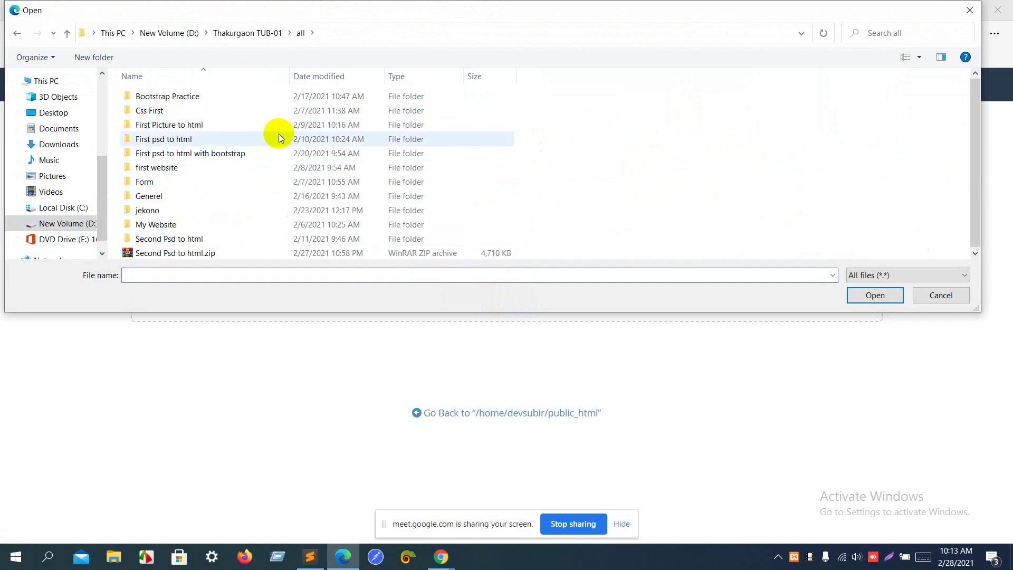
double_click(196, 254)
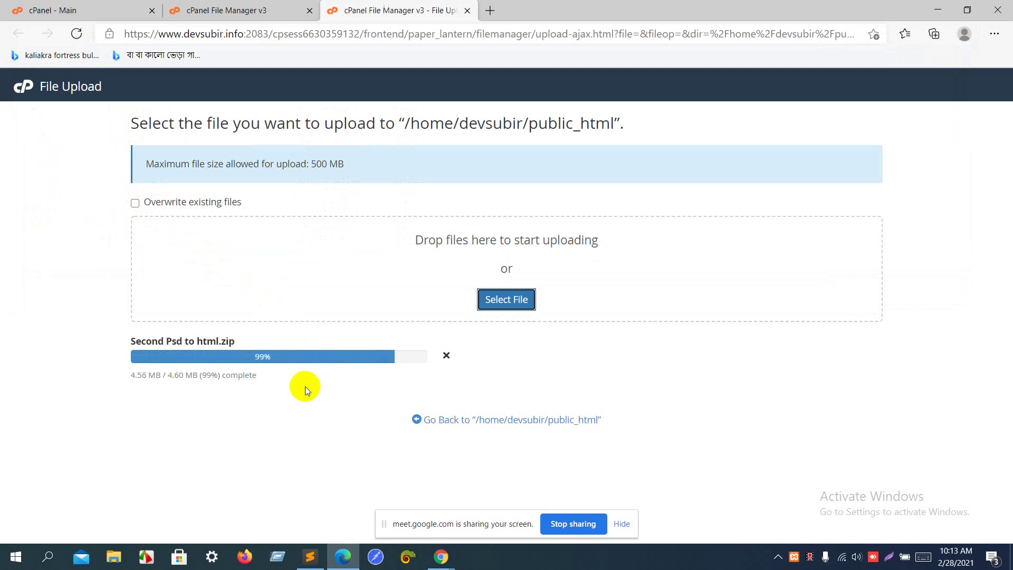
click(494, 418)
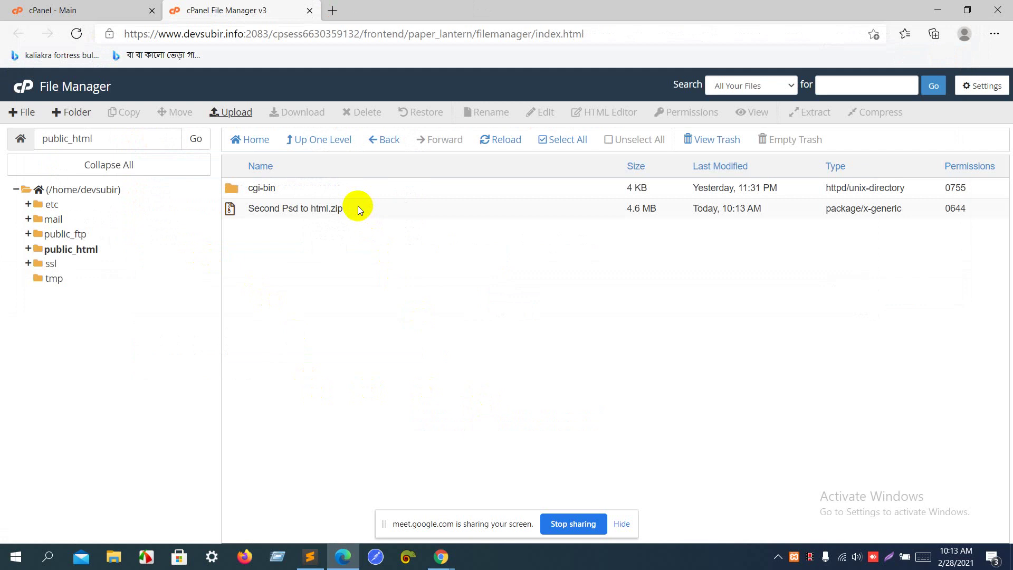
Extract the Second Psd to html.zip archive into public_html
click(358, 209)
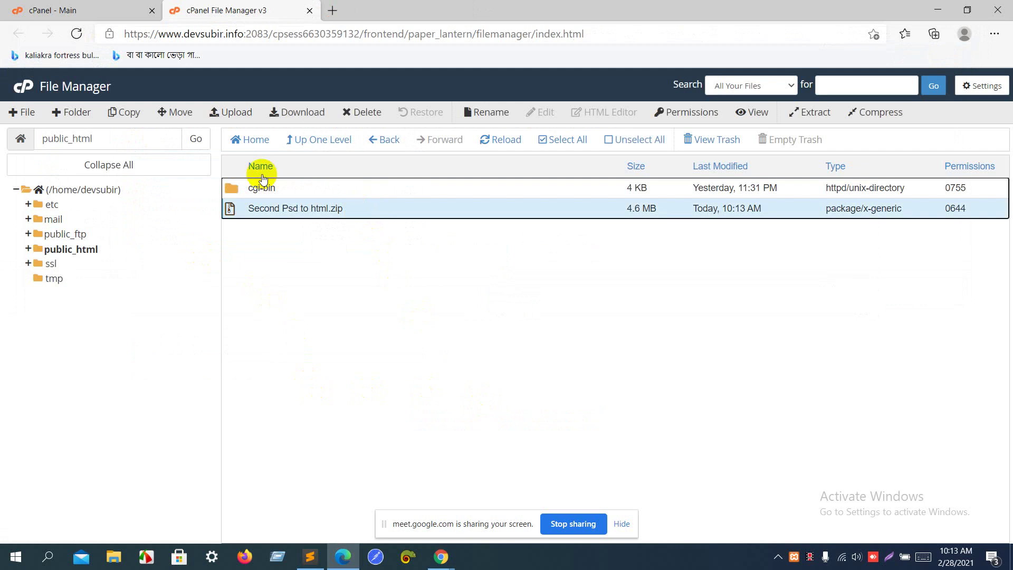
right_click(277, 208)
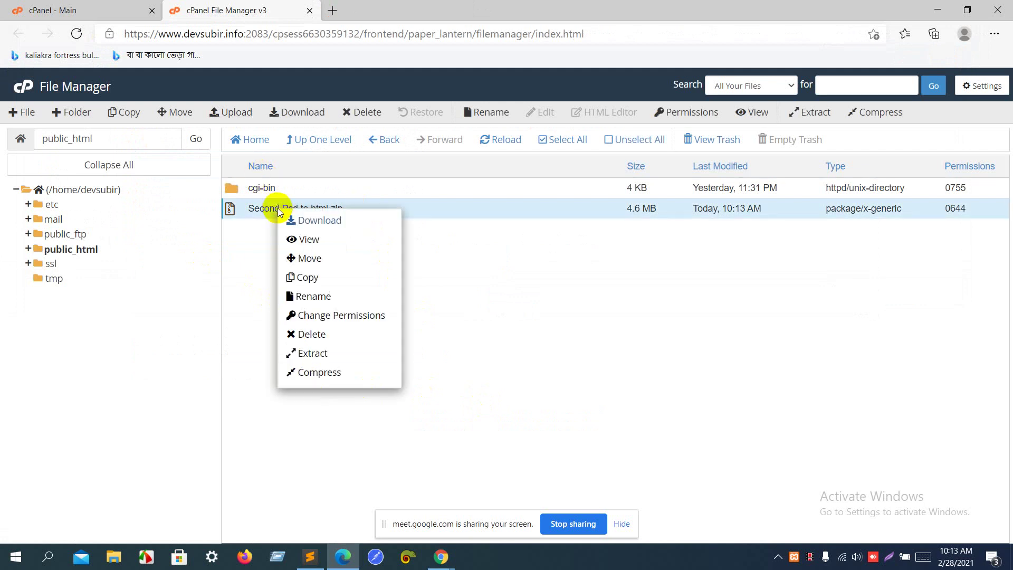
click(323, 355)
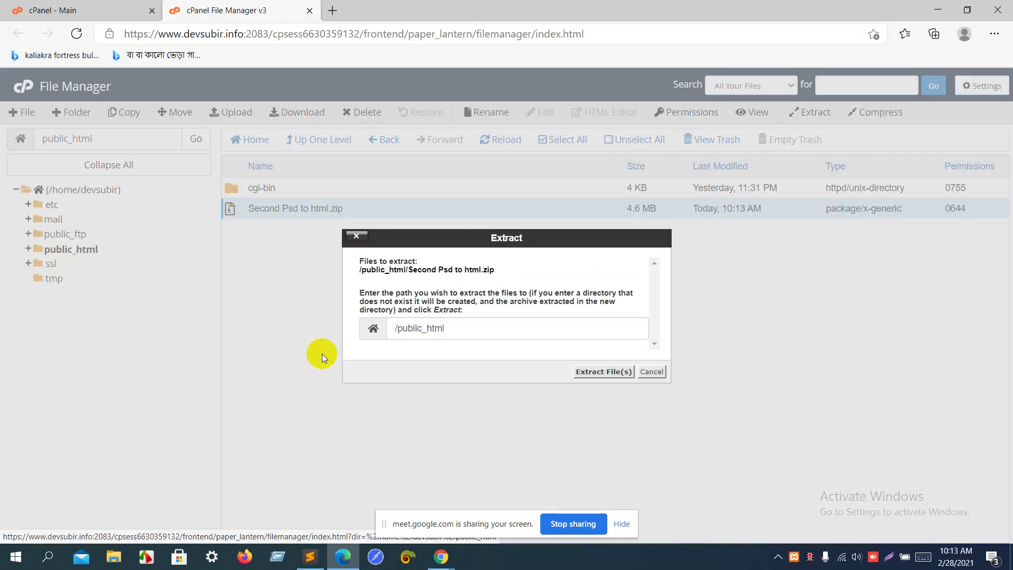
click(591, 369)
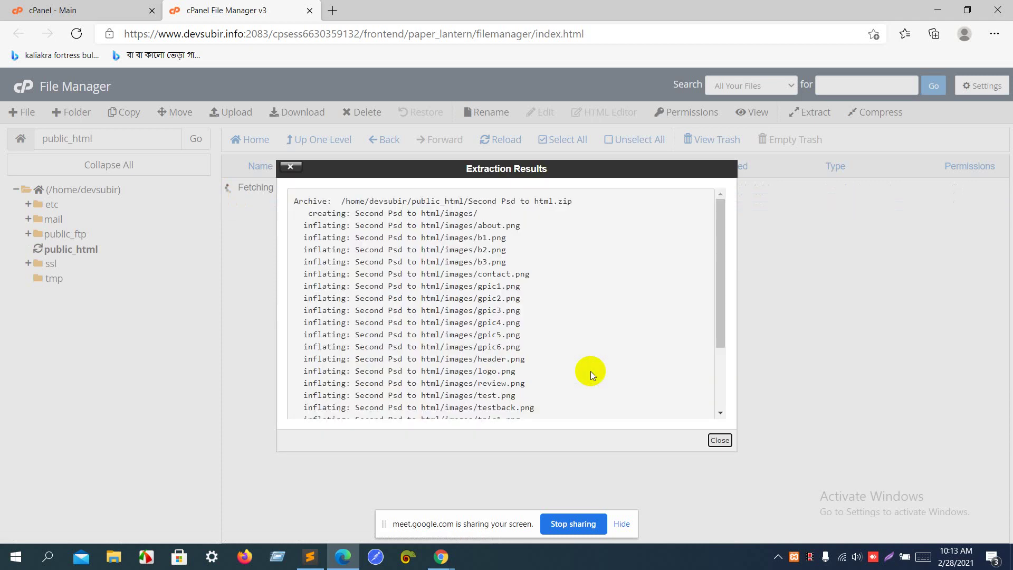
click(720, 439)
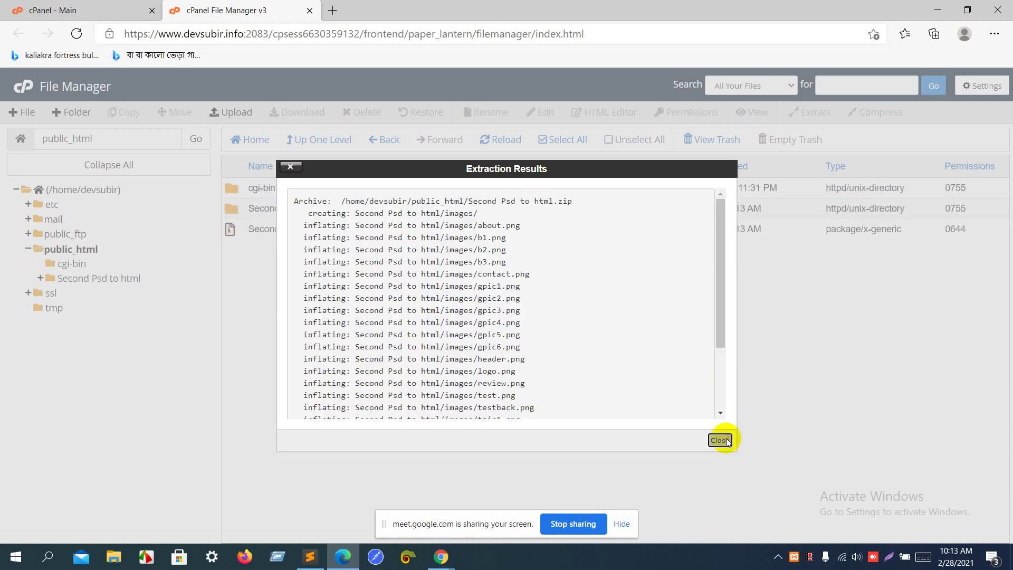
Delete the Second Psd to html.zip archive and confirm sending it to the trash
click(328, 230)
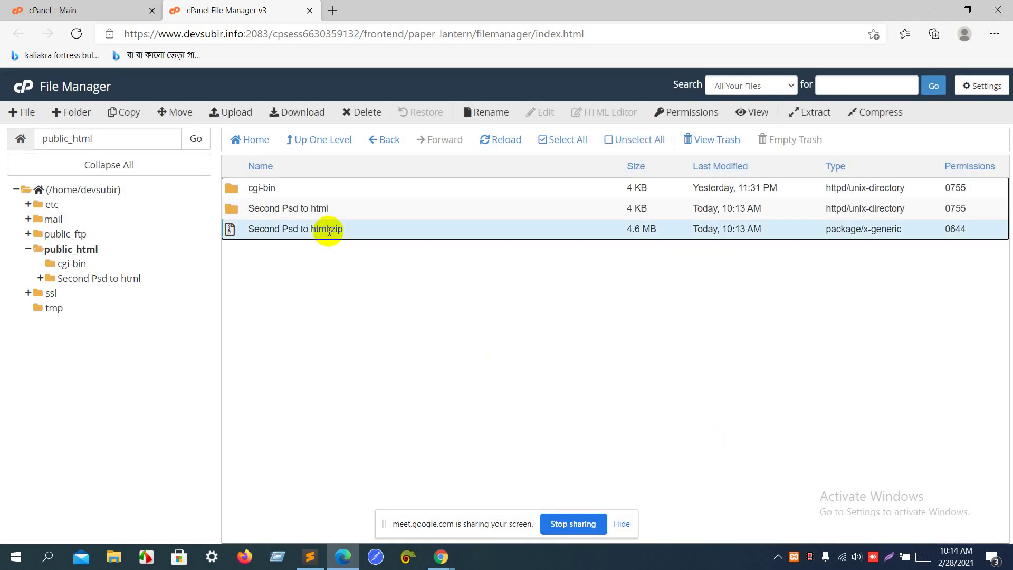
right_click(359, 229)
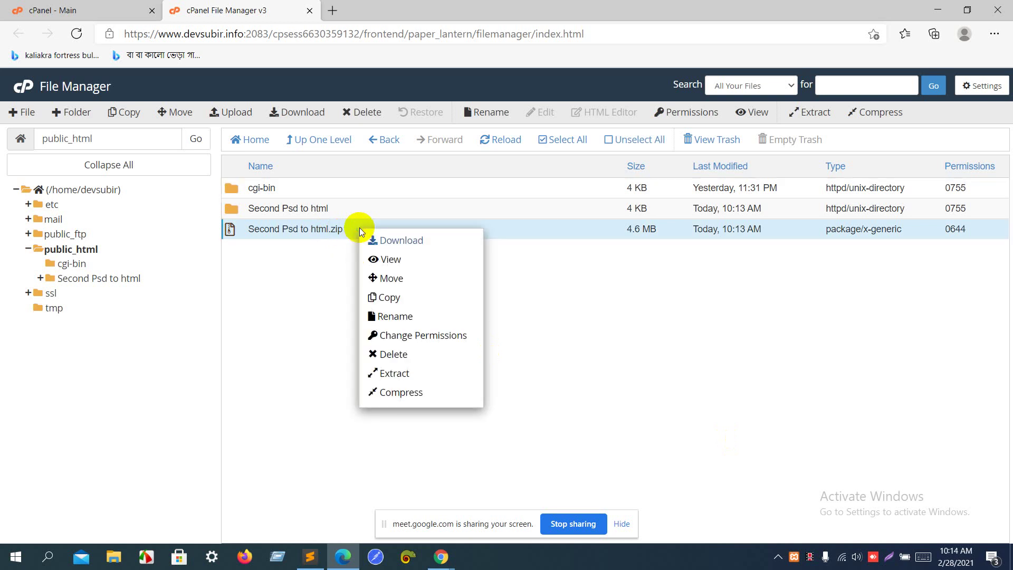
click(392, 354)
click(616, 352)
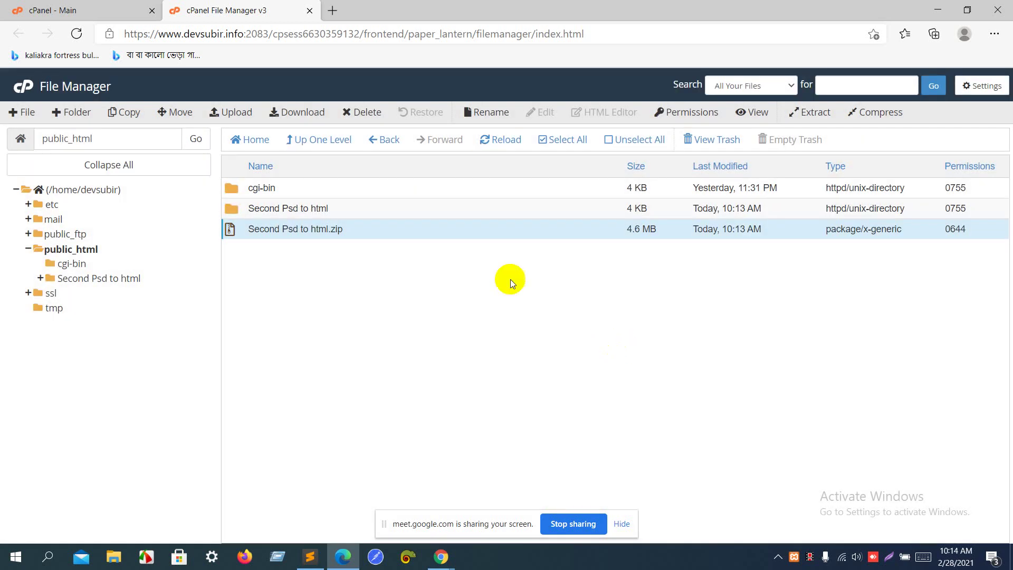
Move everything inside Second Psd to html up into /public_html
double_click(456, 212)
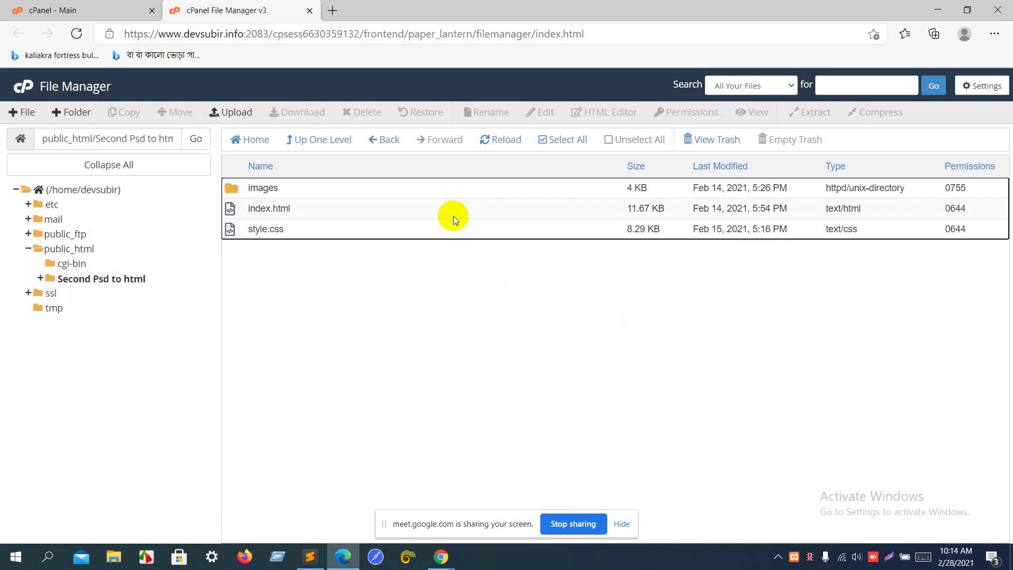
click(553, 142)
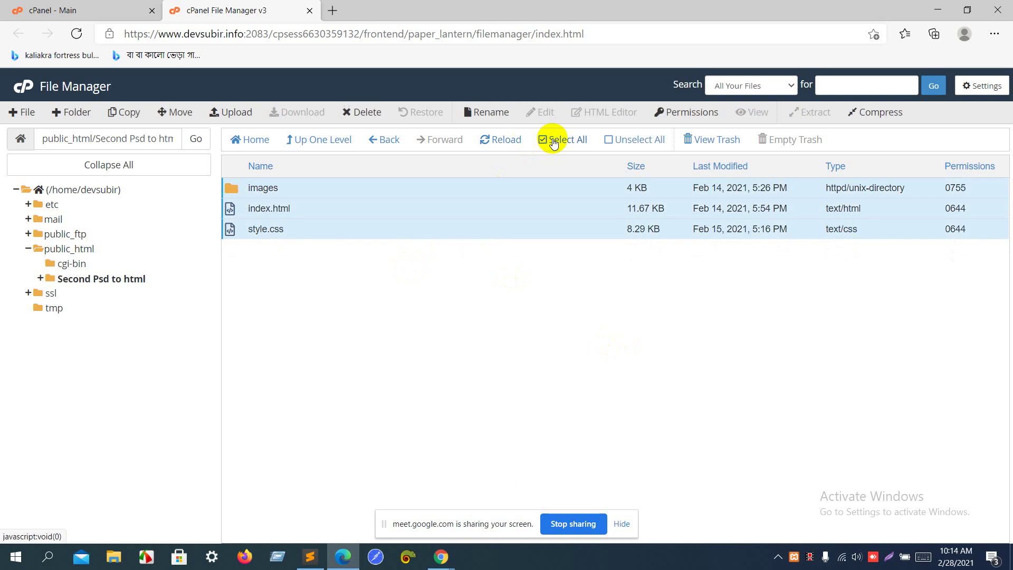
click(182, 111)
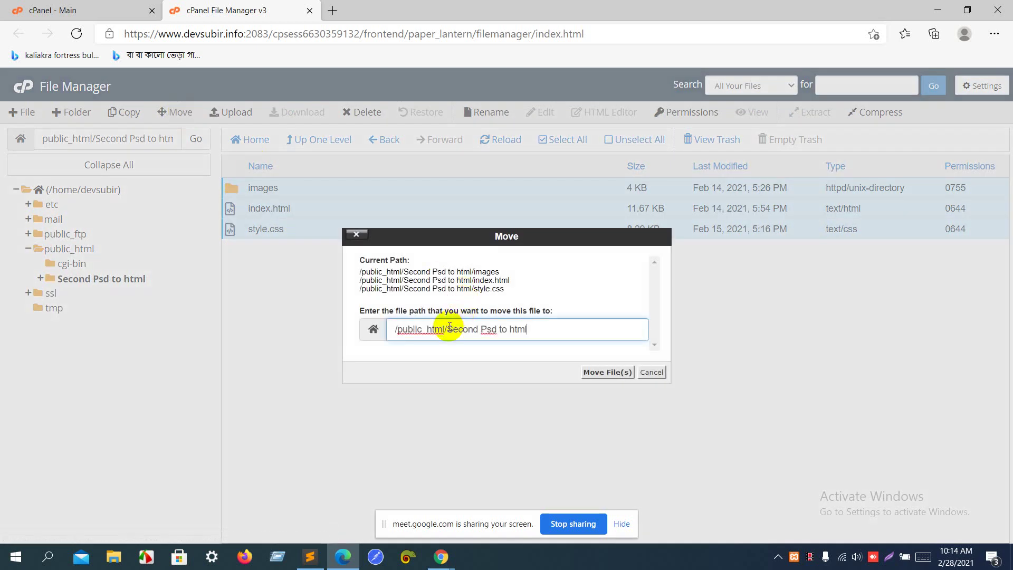
drag(447, 329, 670, 335)
key(BackSpace)
key(Return)
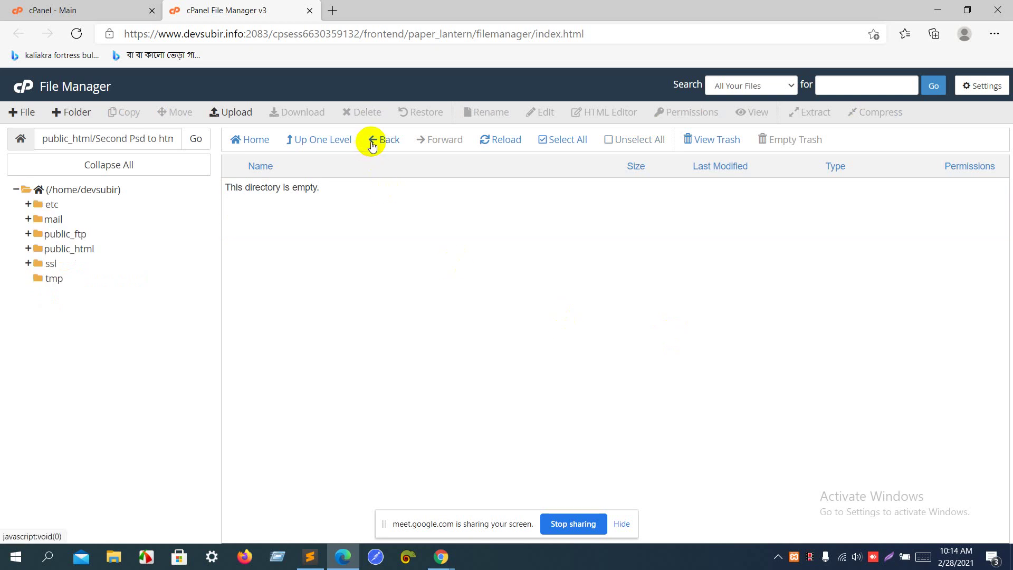
Trash the emptied Second Psd to html folder from public_html
click(340, 143)
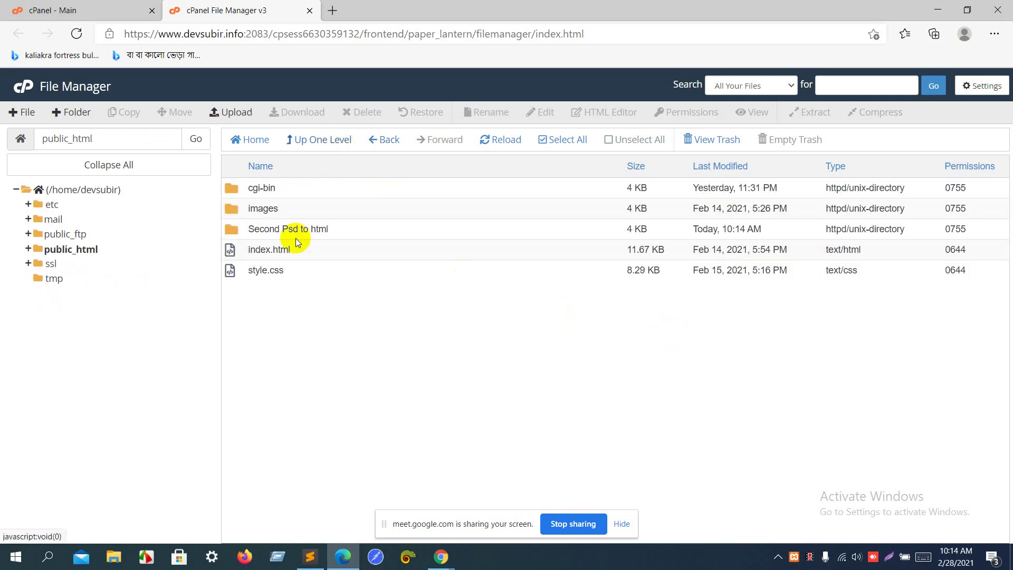
click(347, 232)
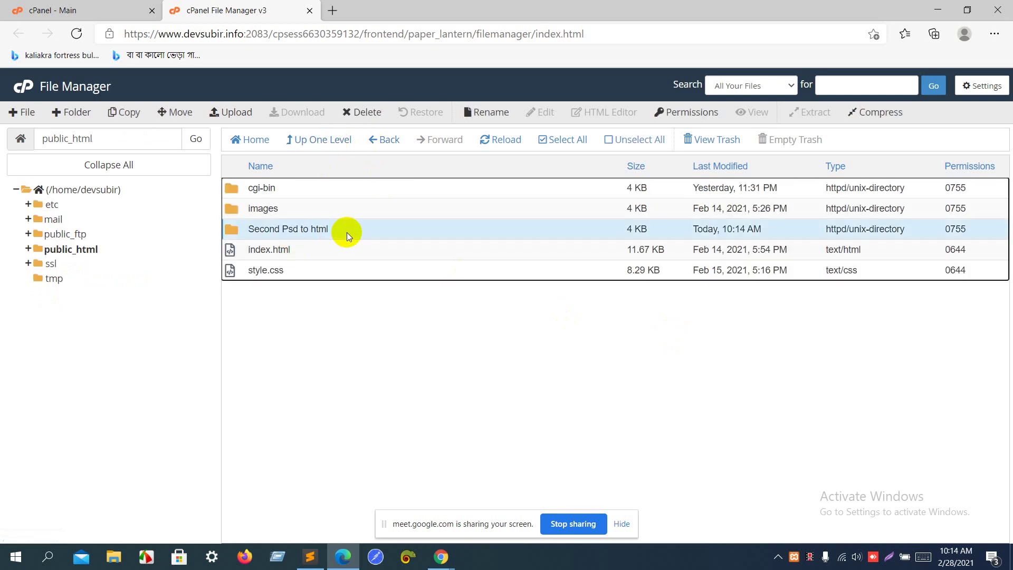
key(Delete)
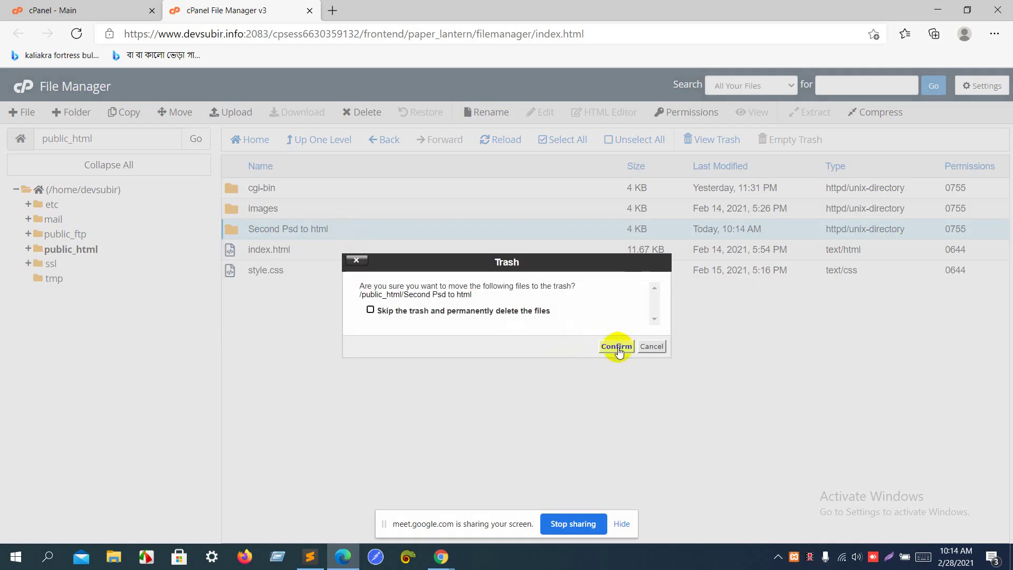
click(616, 346)
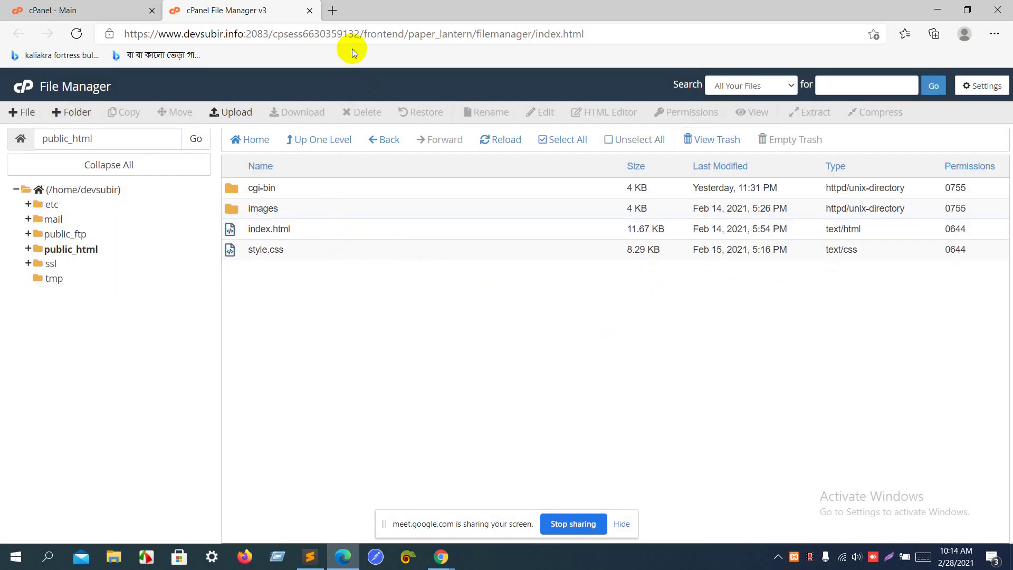
Load devsubir.info in a new Edge tab and scroll through its sections
click(337, 13)
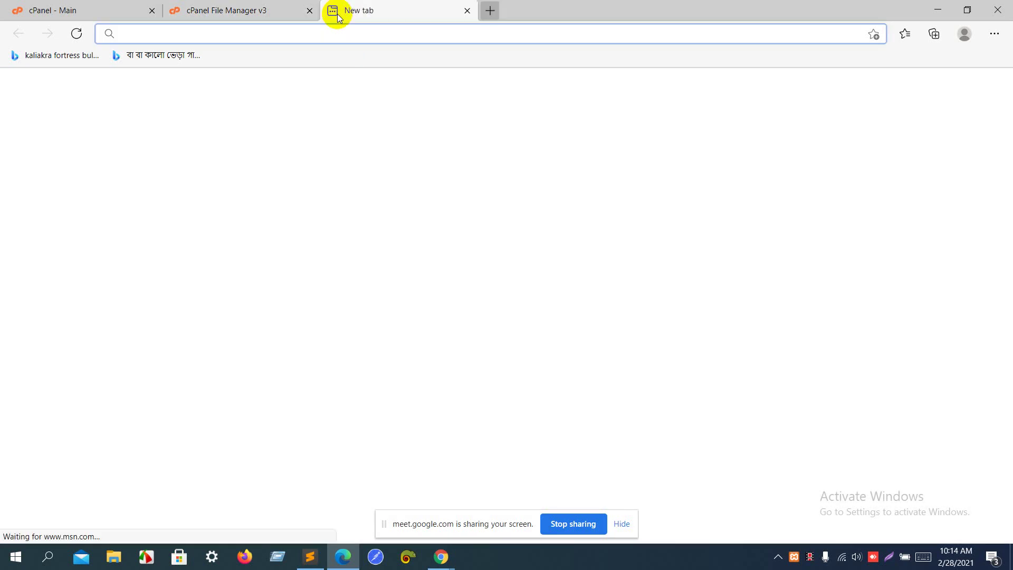
text(de)
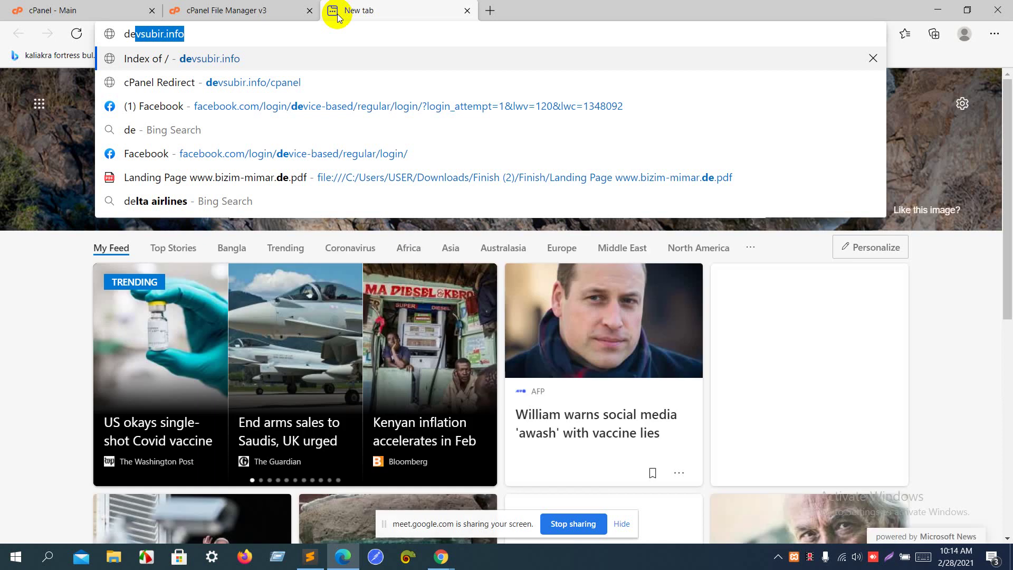
key(Return)
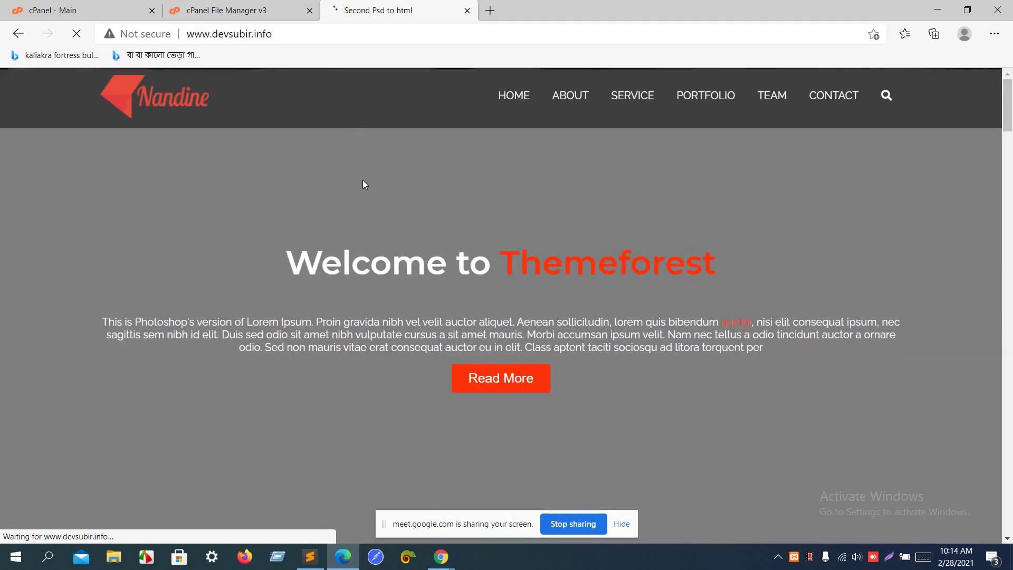
click(363, 181)
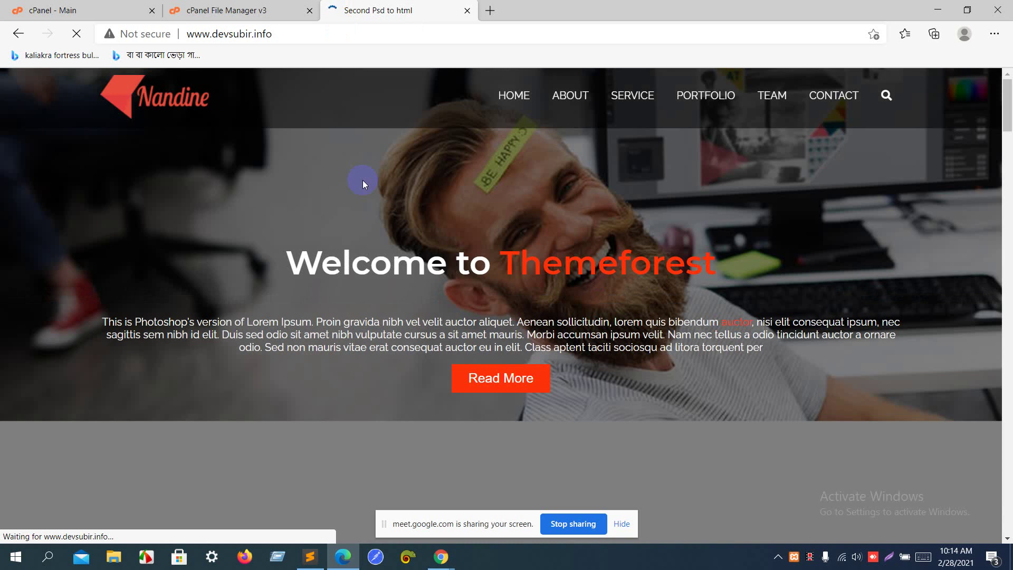
scroll(362, 183, down, 15)
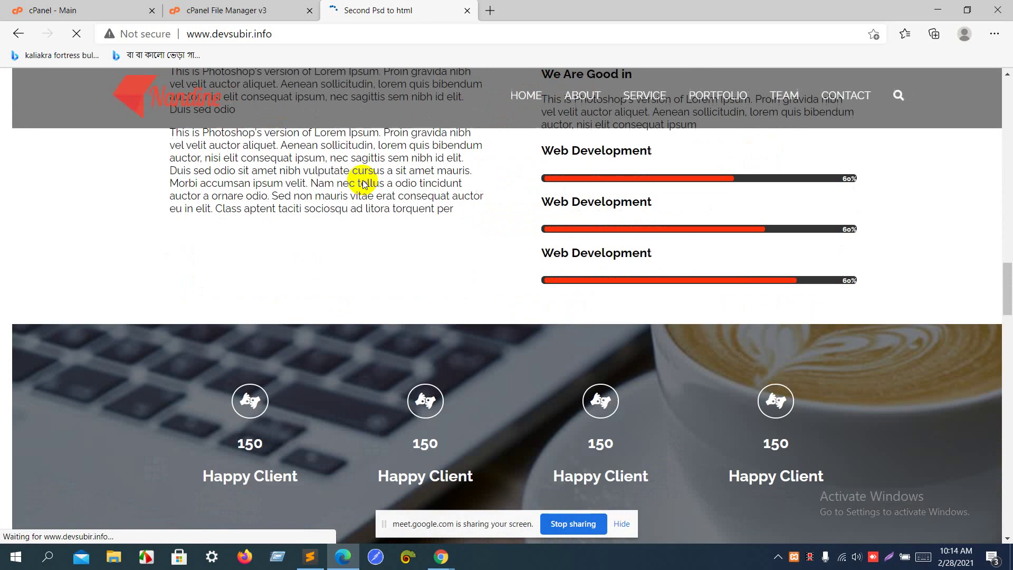
scroll(363, 183, down, 20)
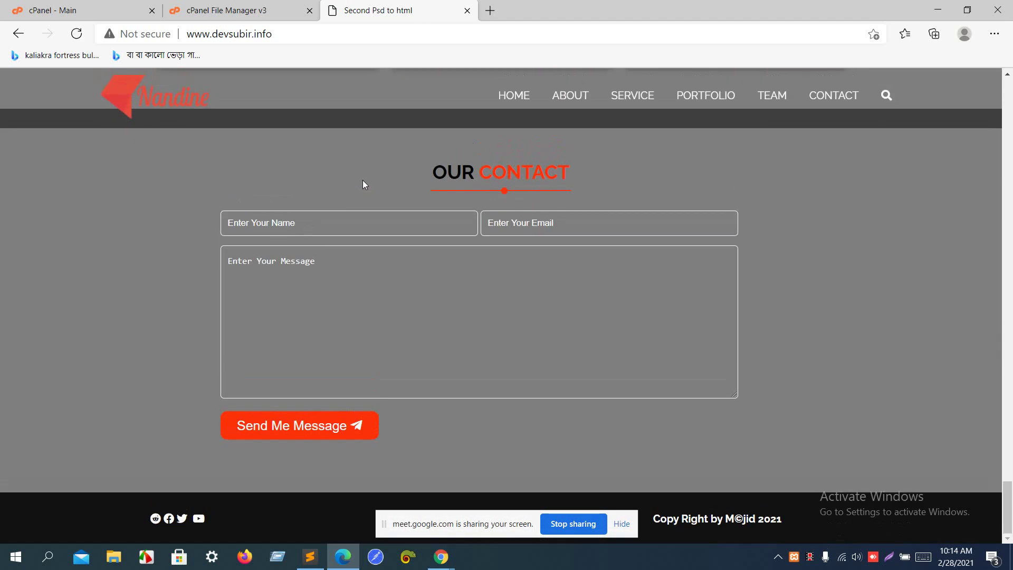
scroll(363, 183, up, 15)
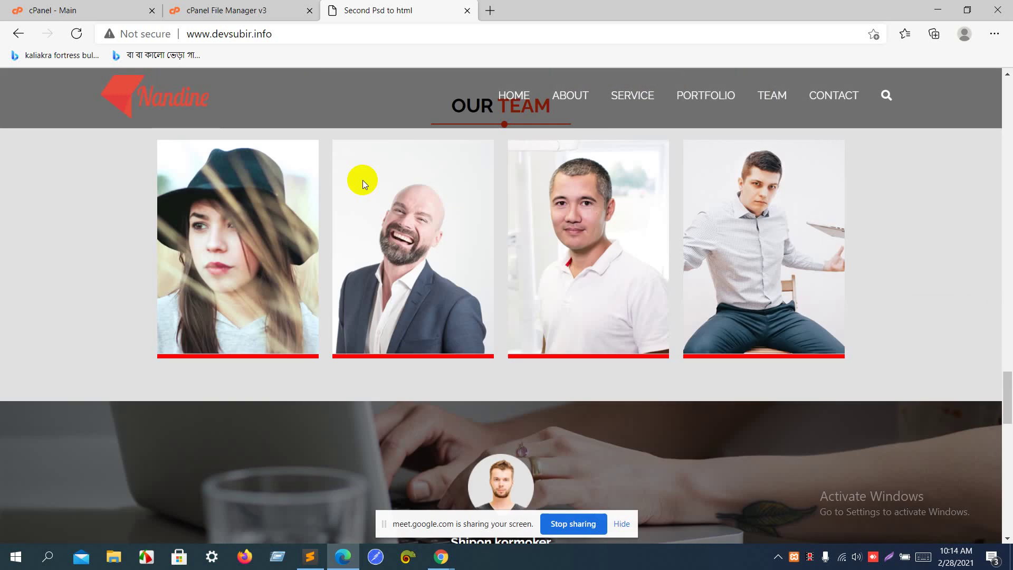
scroll(362, 183, up, 15)
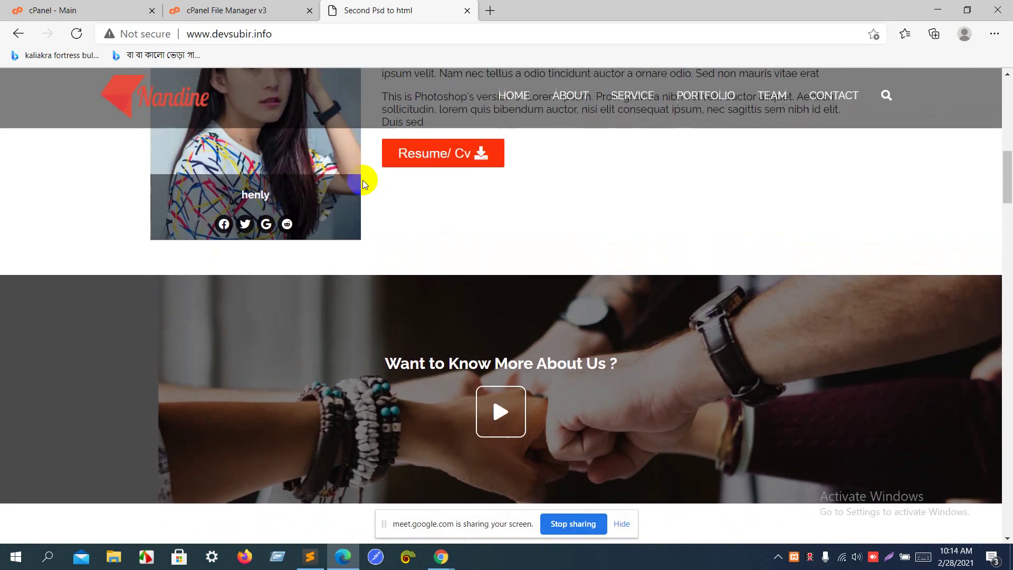
click(621, 522)
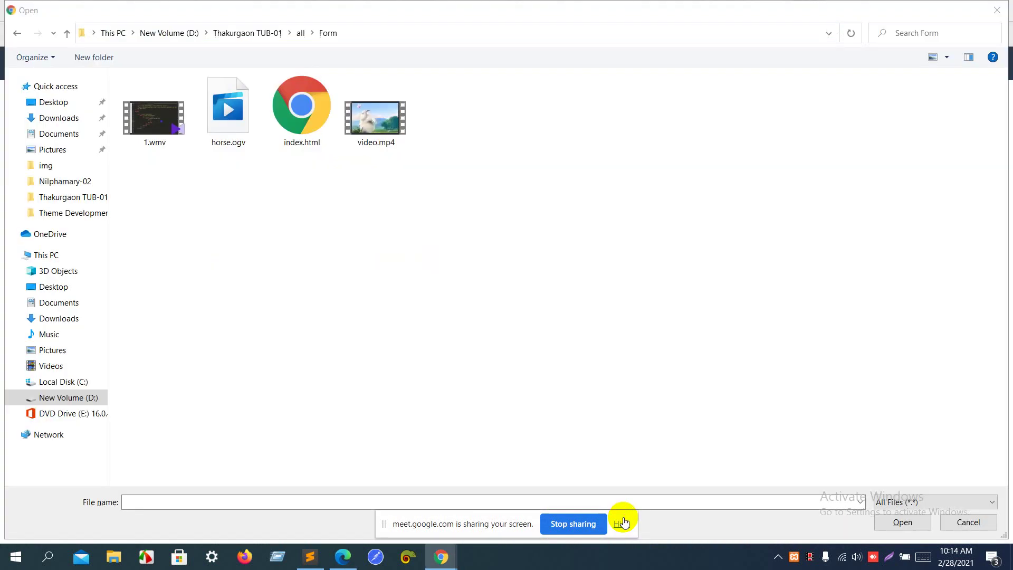
Cancel the file picker, close the File Upload tab, and reload File Manager into public_html
click(622, 522)
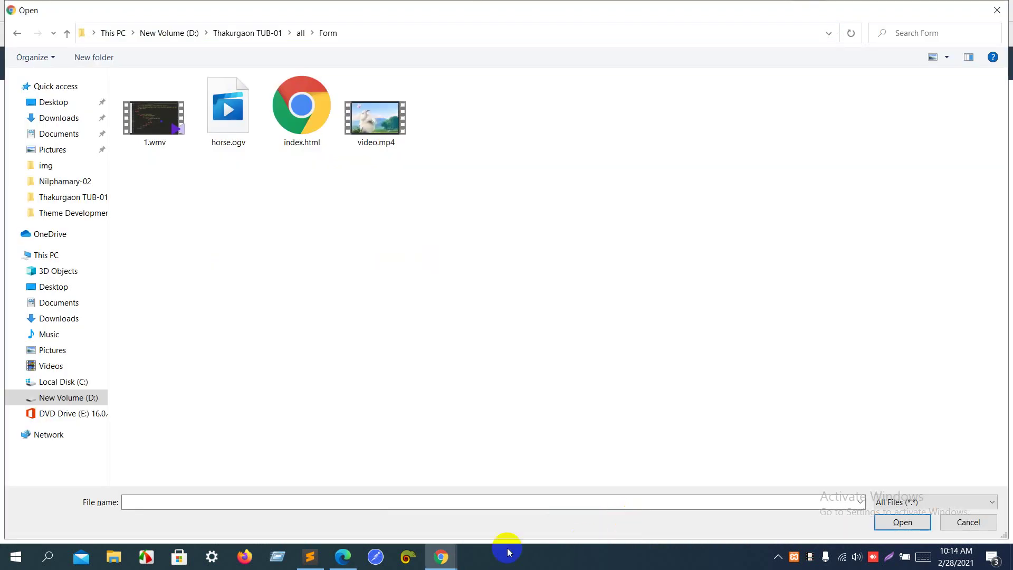
click(955, 528)
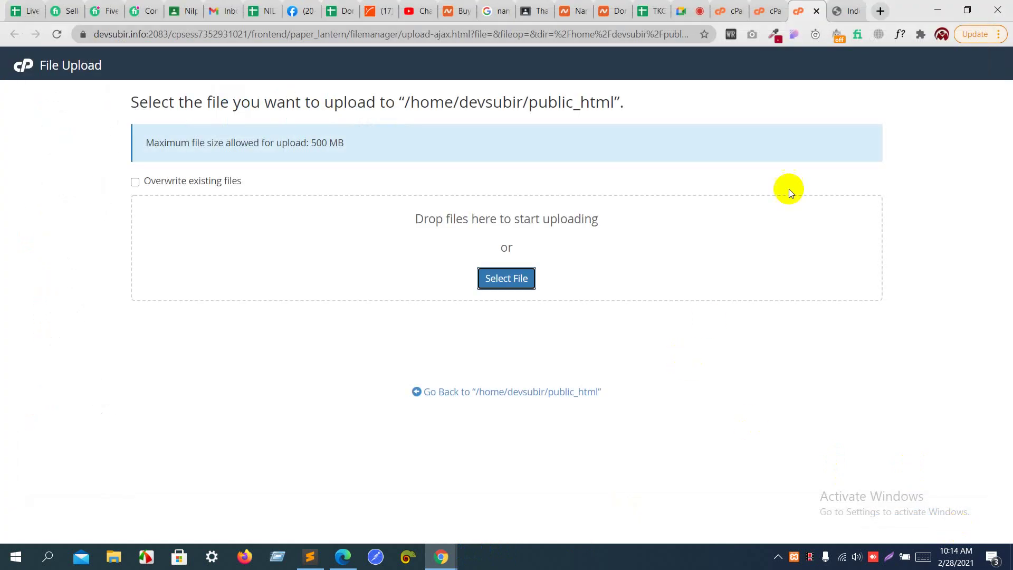
click(818, 14)
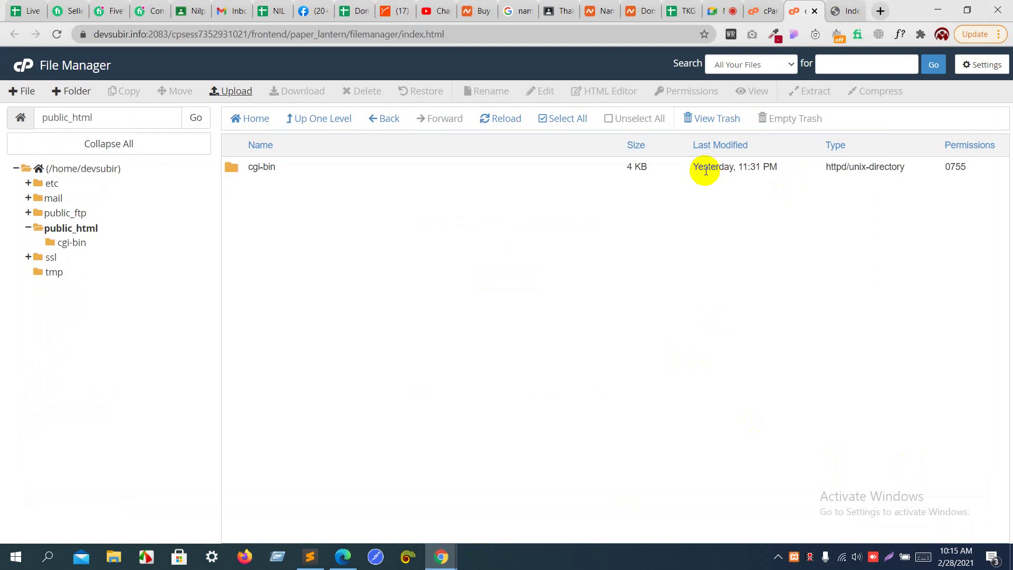
key(F5)
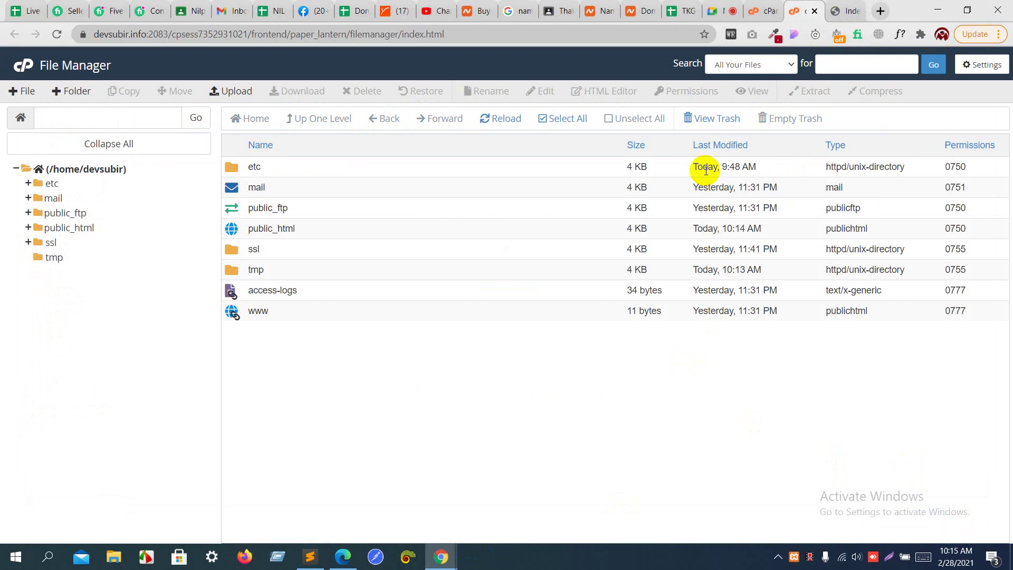
double_click(536, 230)
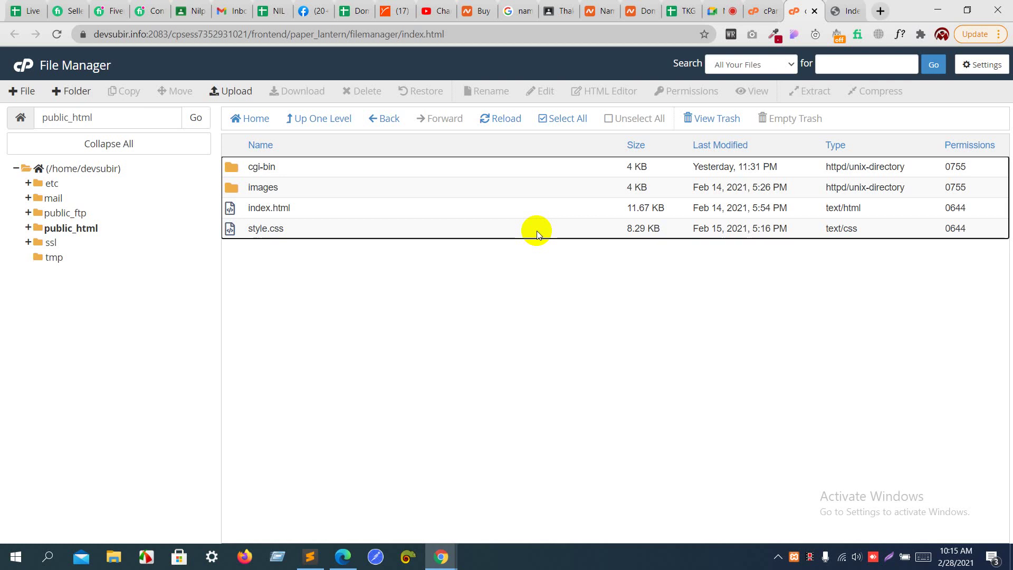
click(846, 8)
Reload devsubir.info and check its 'Welcome to Themeforest' heading before returning to File Manager
key(F5)
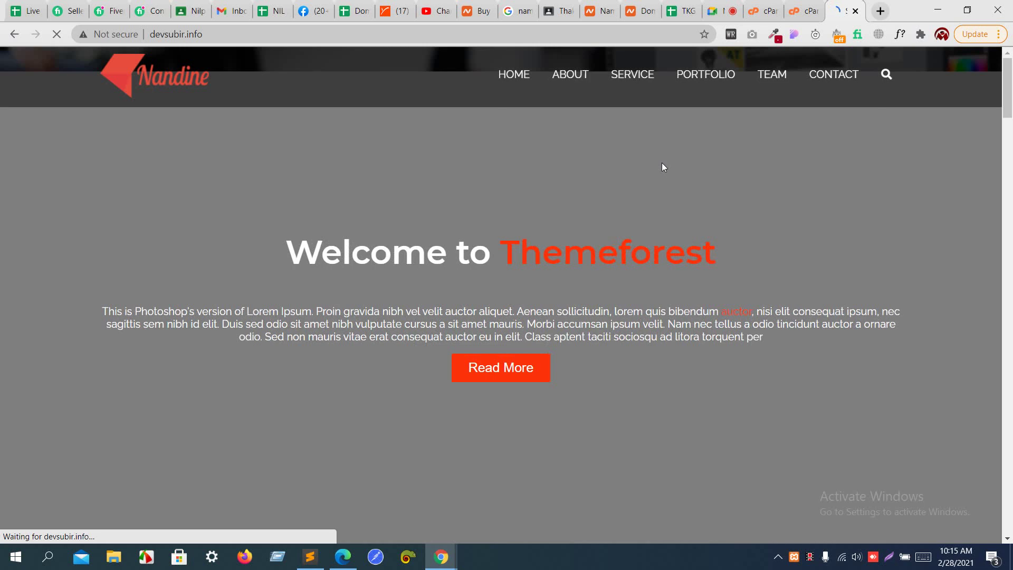
click(661, 167)
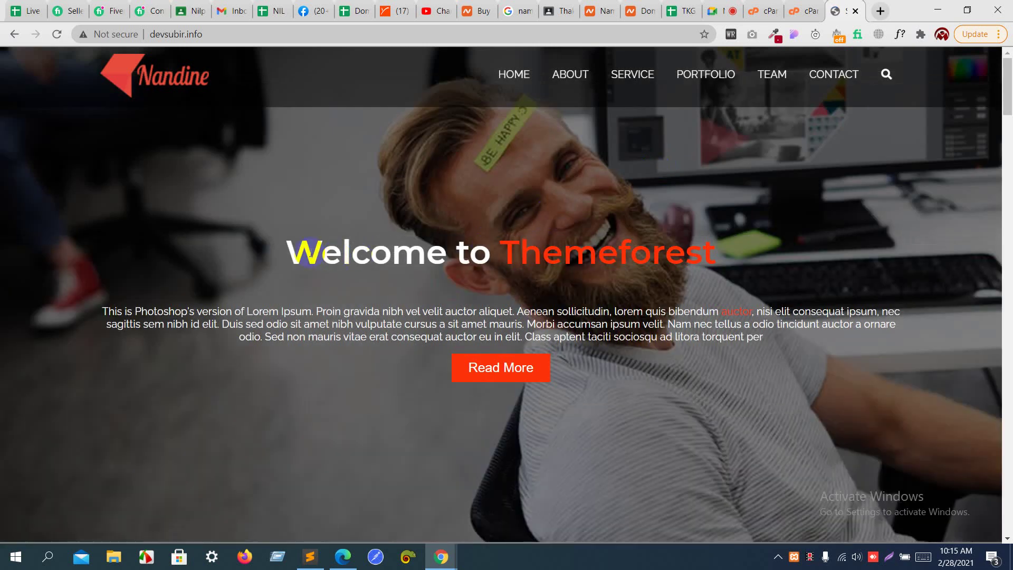
drag(318, 252, 723, 287)
click(722, 285)
scroll(719, 280, down, 15)
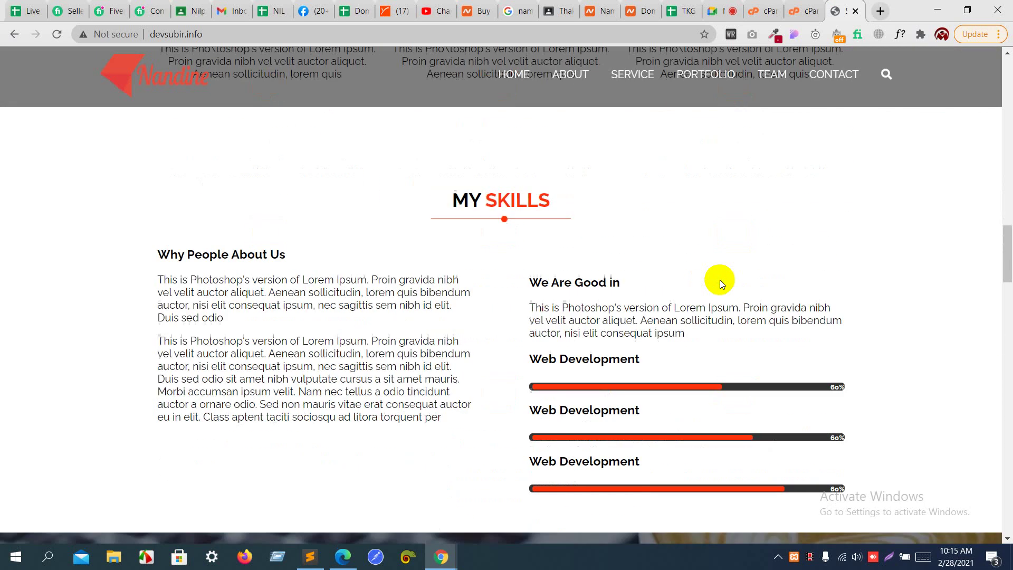
scroll(720, 279, down, 2)
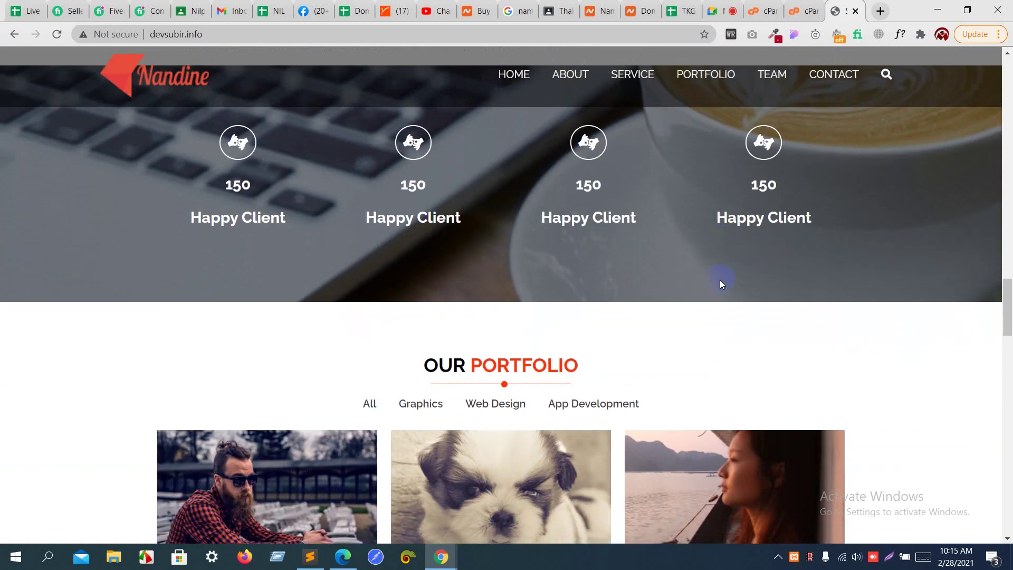
scroll(720, 282, up, 17)
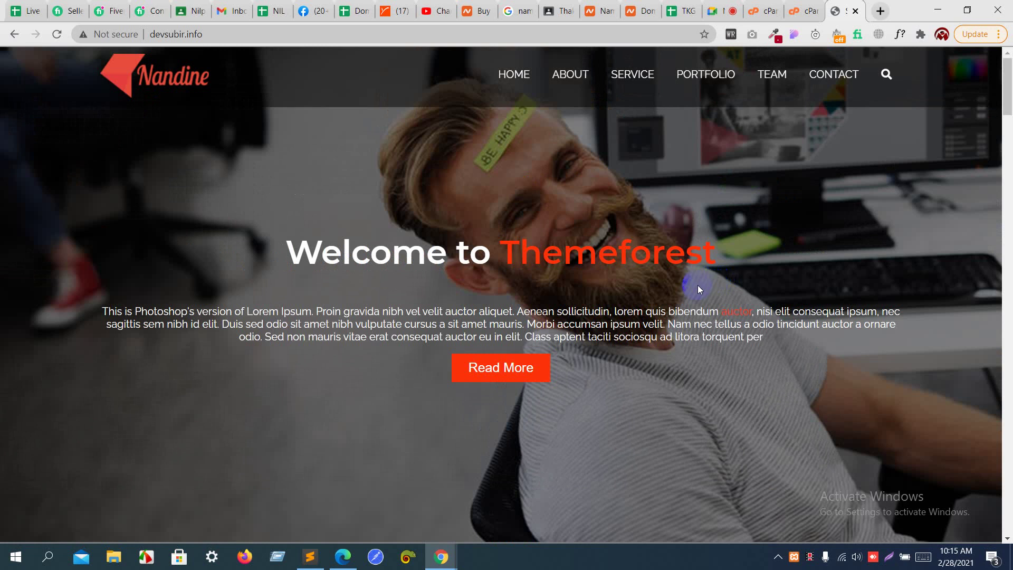
drag(730, 253, 326, 234)
double_click(326, 234)
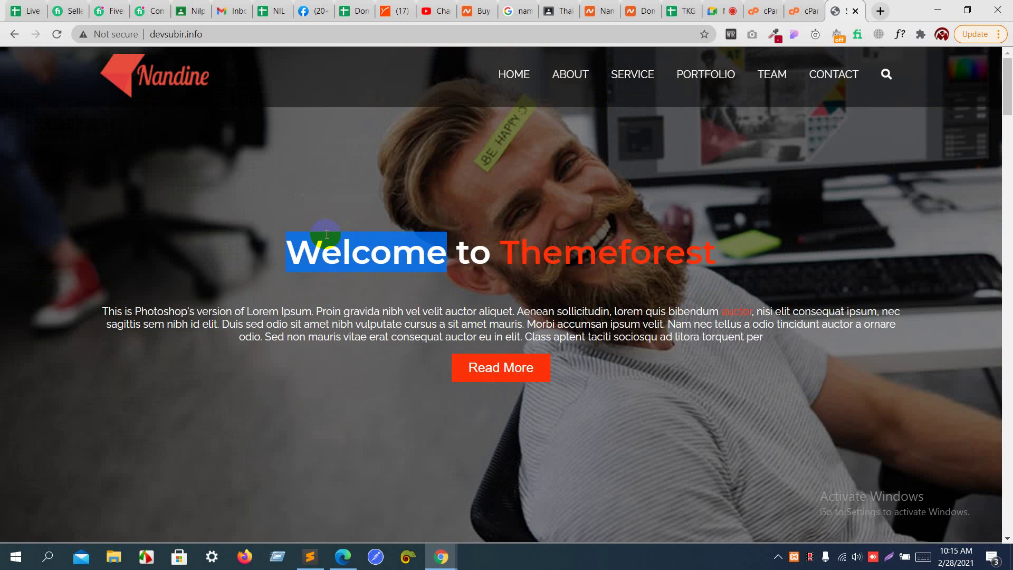
click(802, 10)
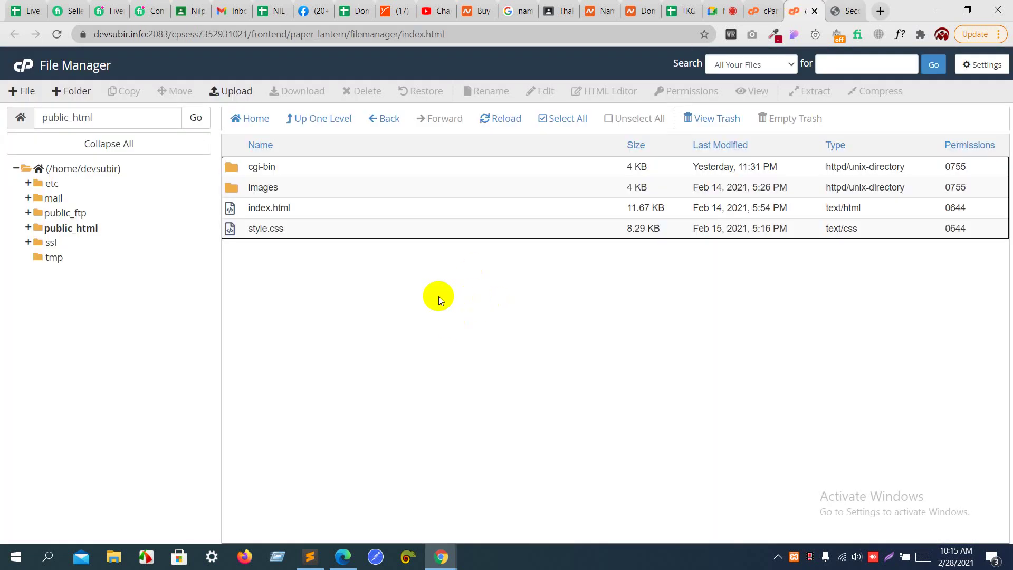
Open index.html in cPanel's code editor, accepting the default encoding
click(315, 212)
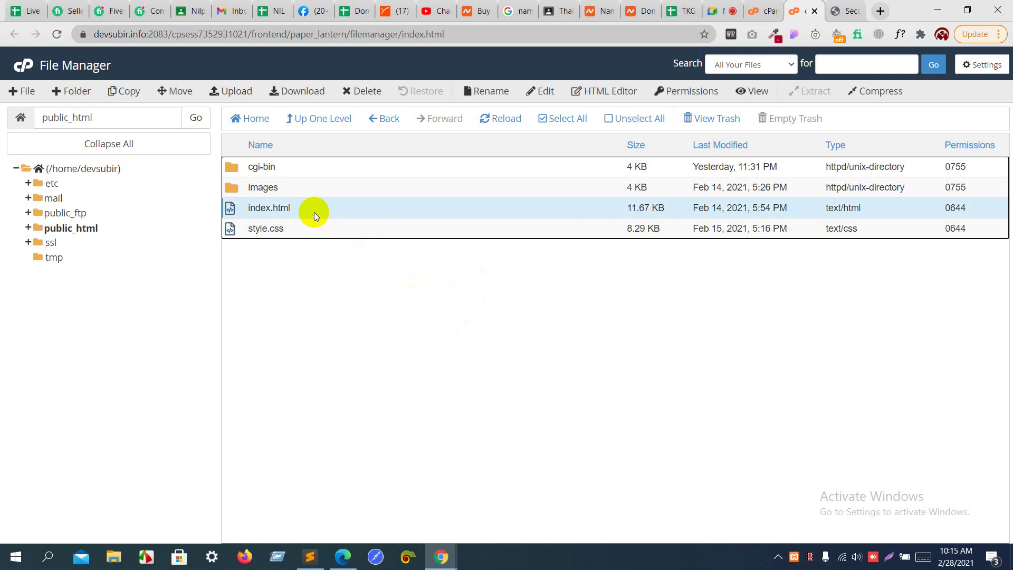
click(315, 212)
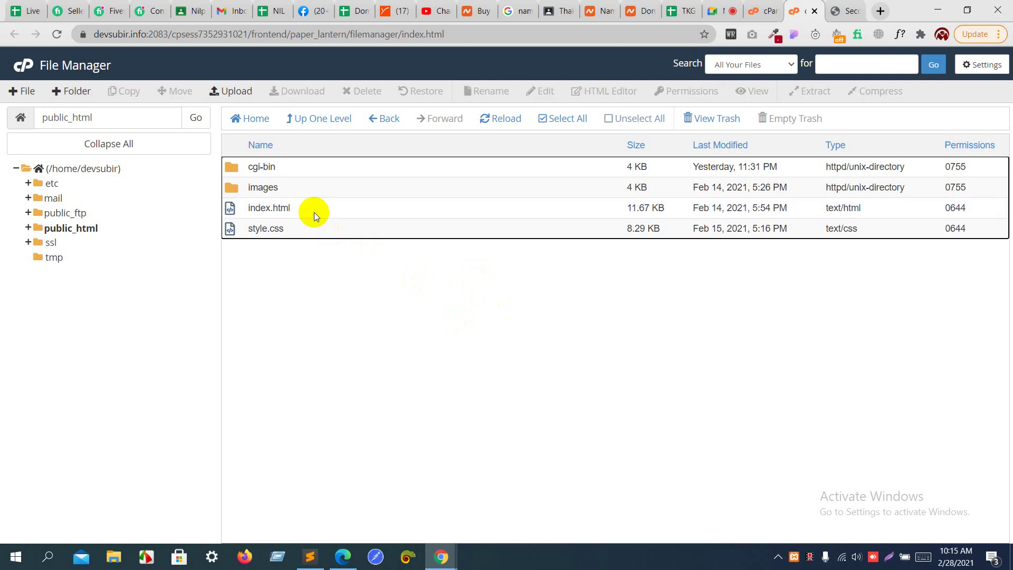
click(316, 208)
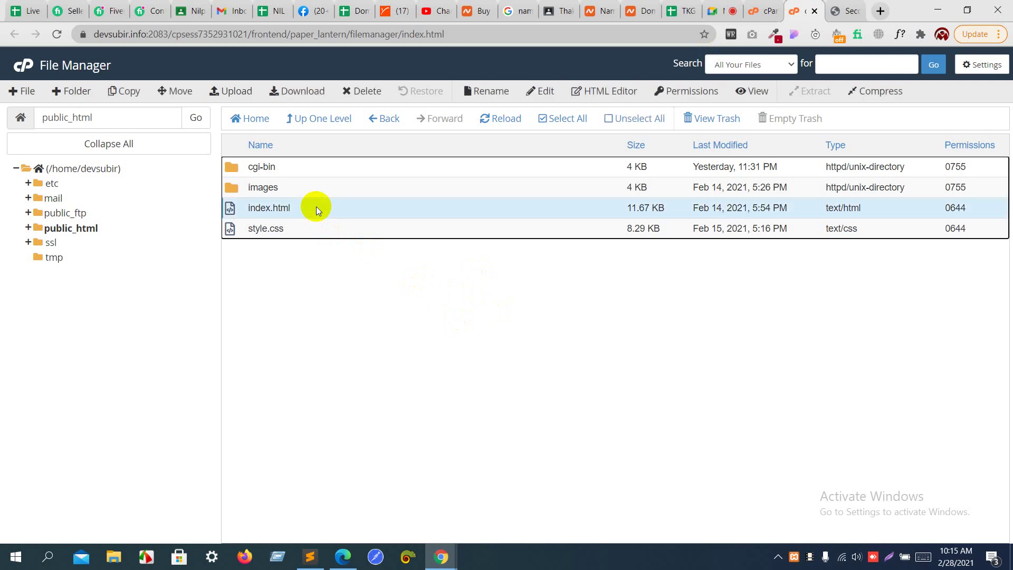
click(539, 93)
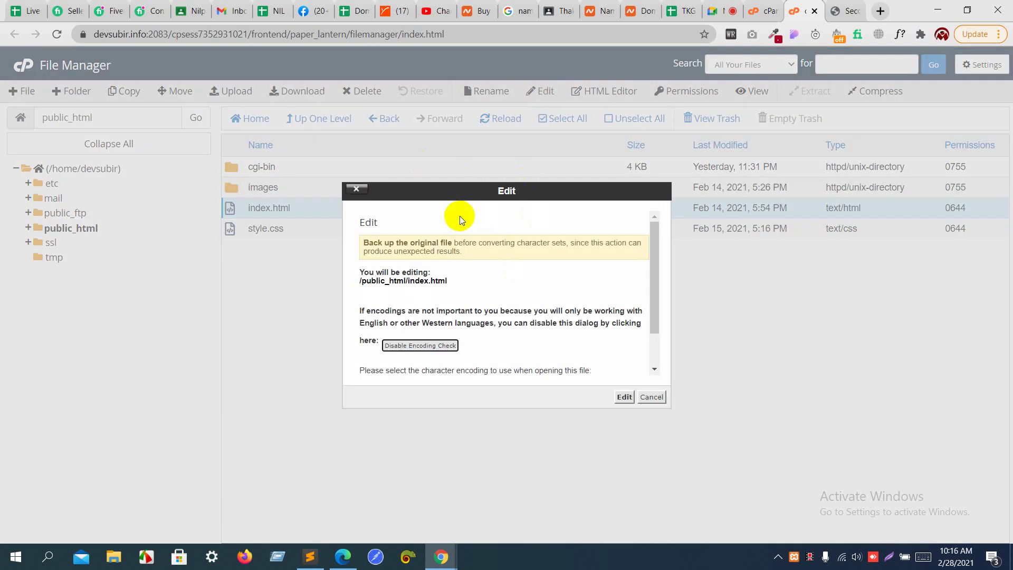
click(625, 397)
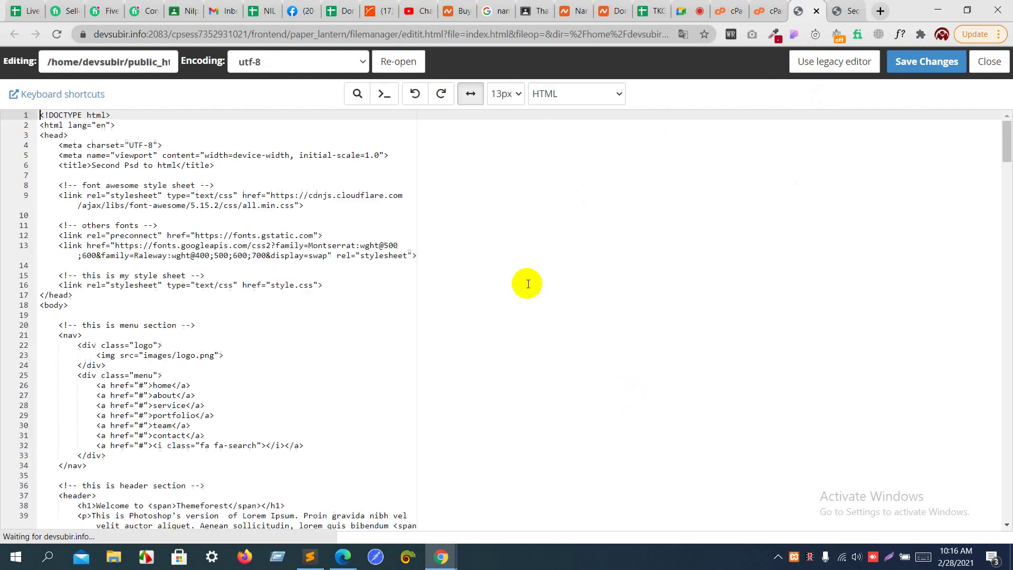
Rewrite the h1 'Welcome to Themeforest' to introduce the site owner by name and save
scroll(294, 343, down, 10)
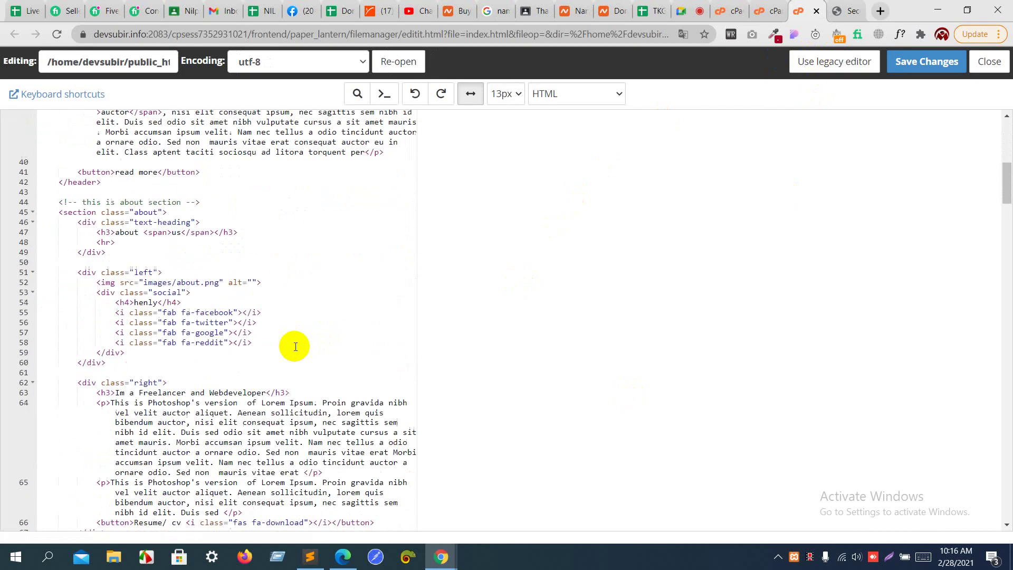
scroll(296, 347, down, 3)
scroll(290, 348, up, 8)
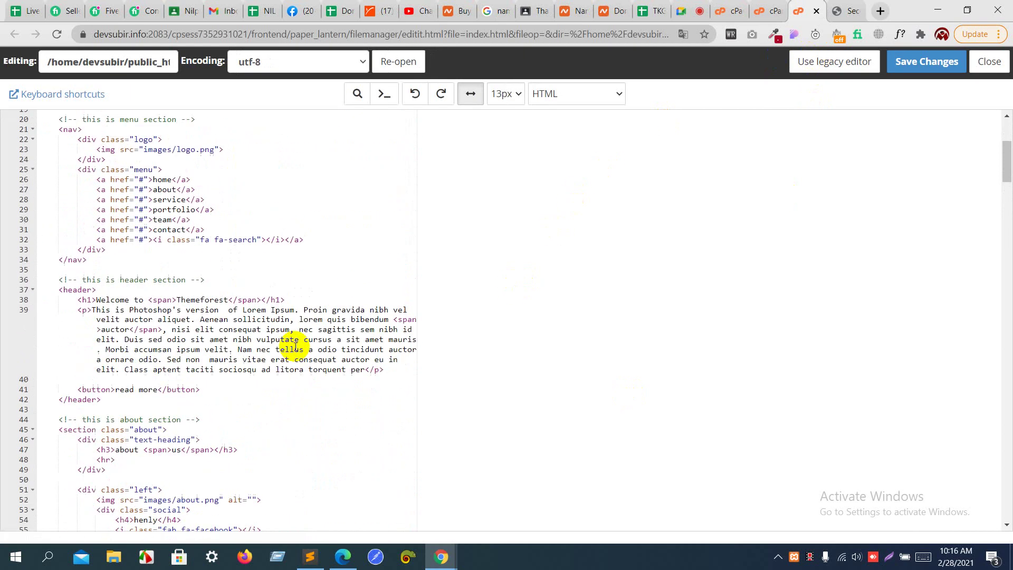
scroll(293, 345, up, 1)
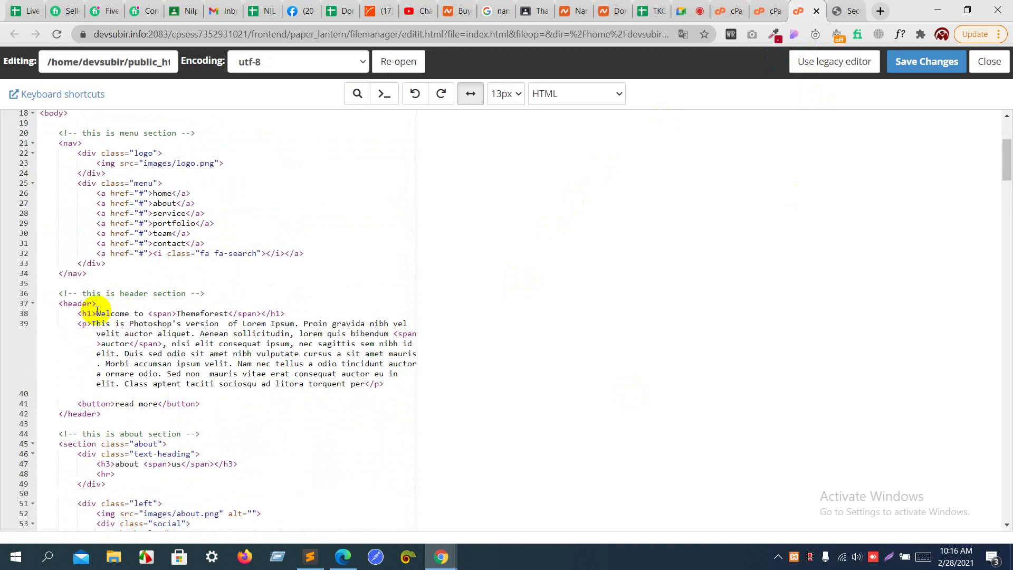
drag(97, 313, 142, 313)
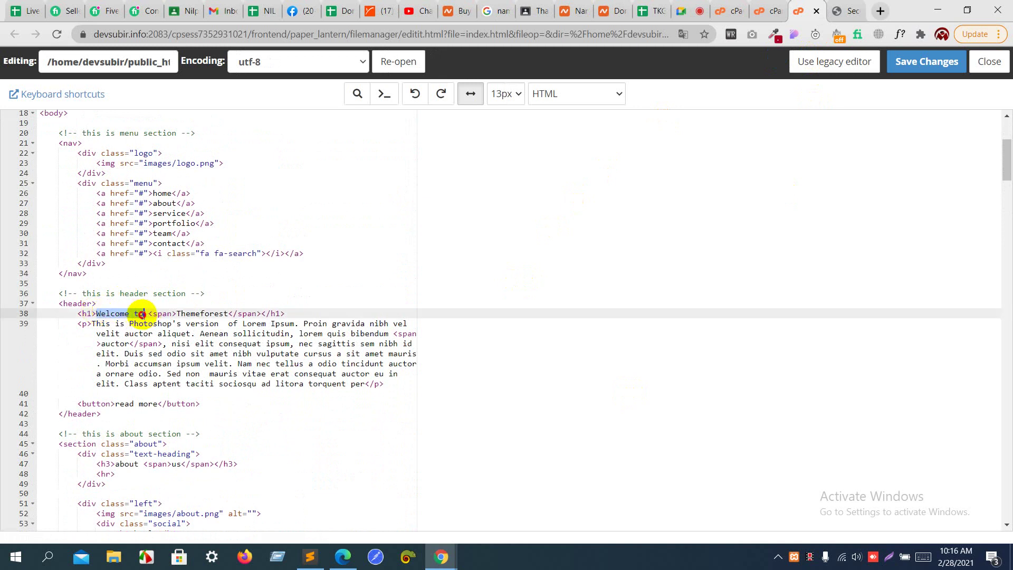
key(BackSpace)
text(Hi )
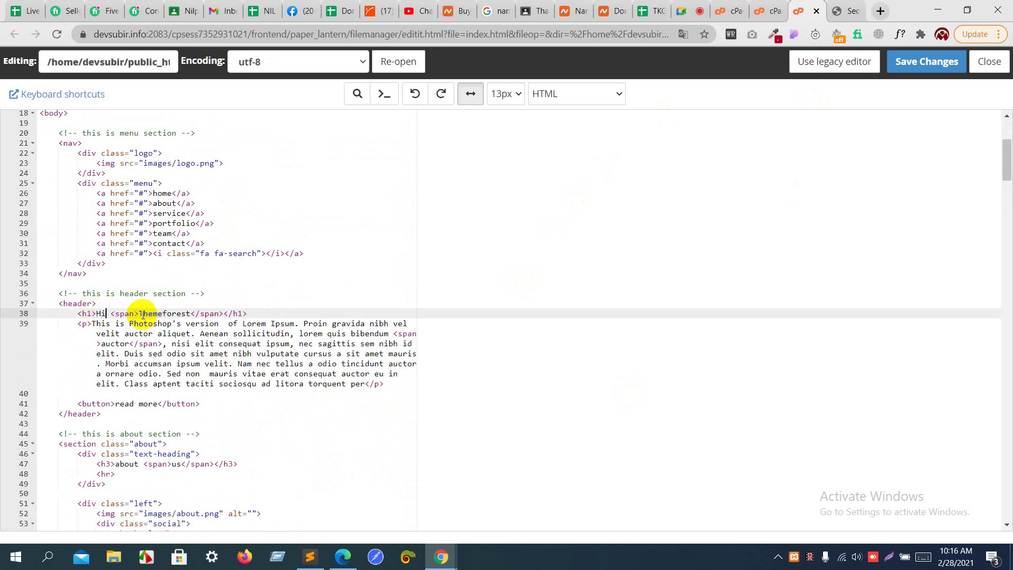
text(I )
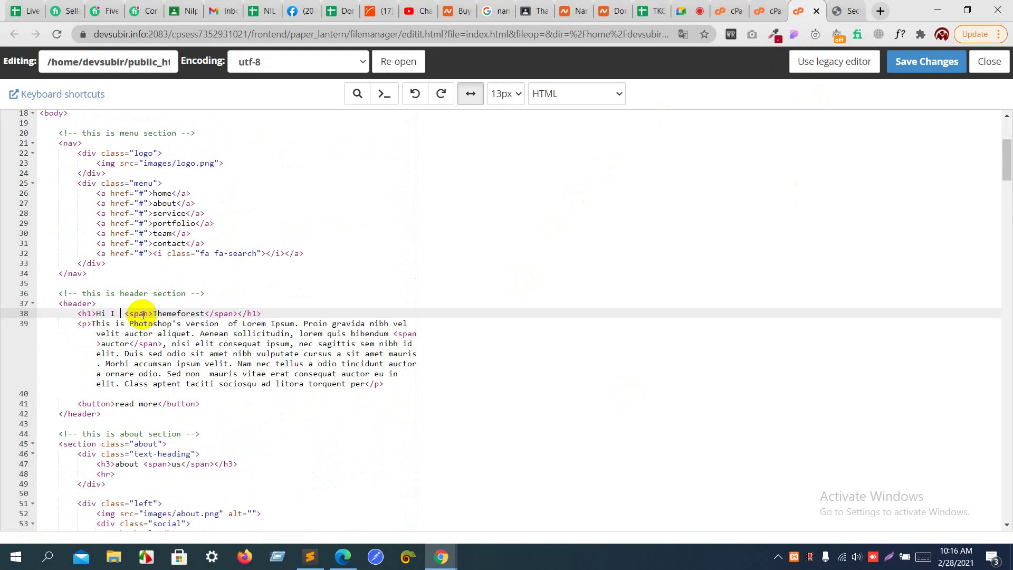
text(A)
key(BackSpace)
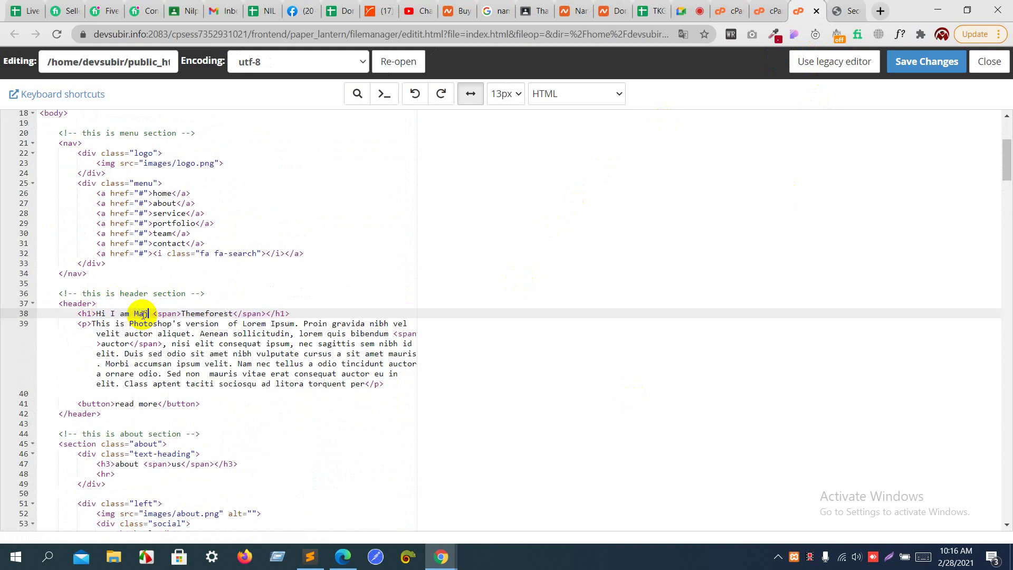
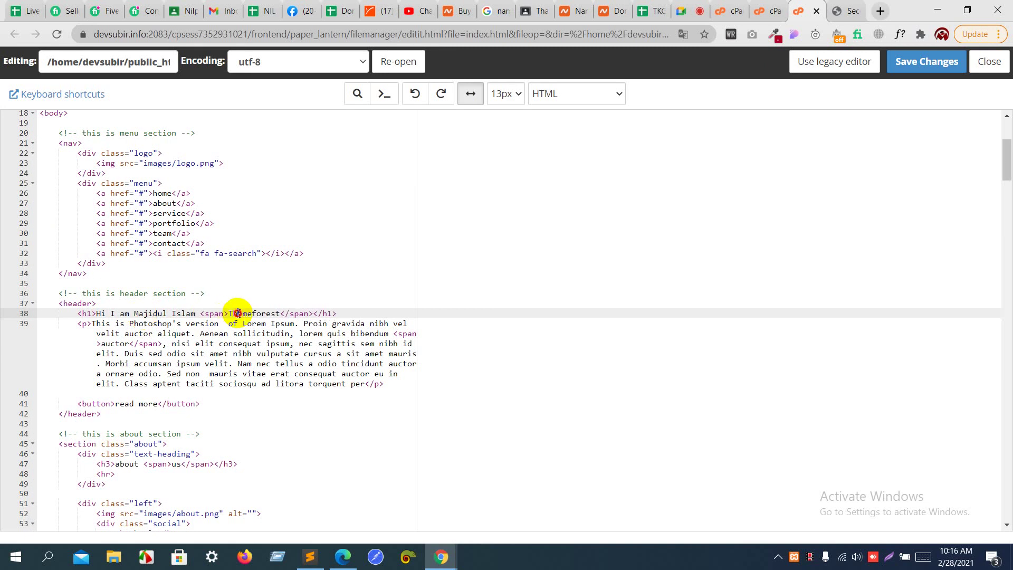
double_click(237, 313)
text(AB MAJID)
scroll(235, 326, down, 1)
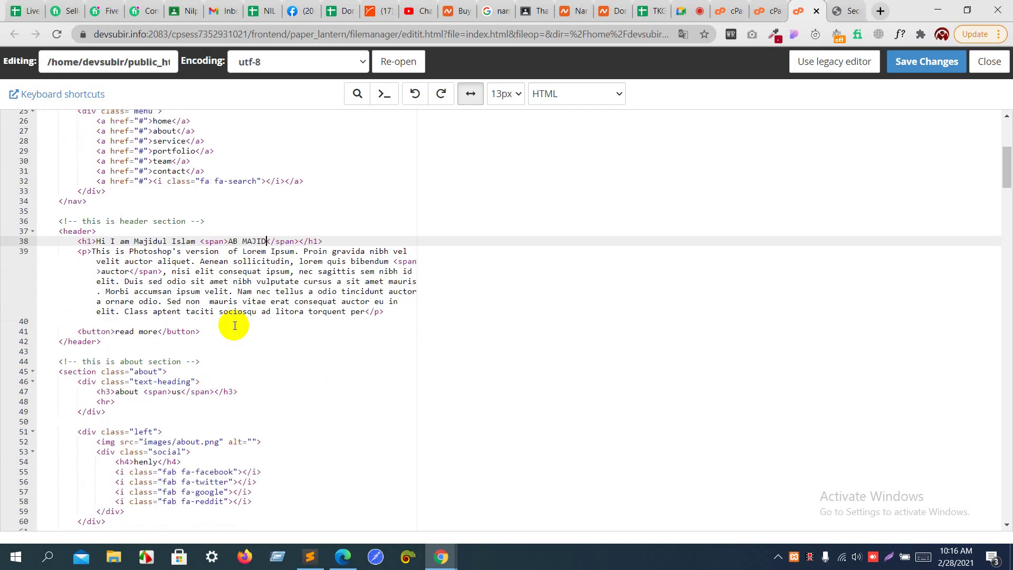
click(930, 63)
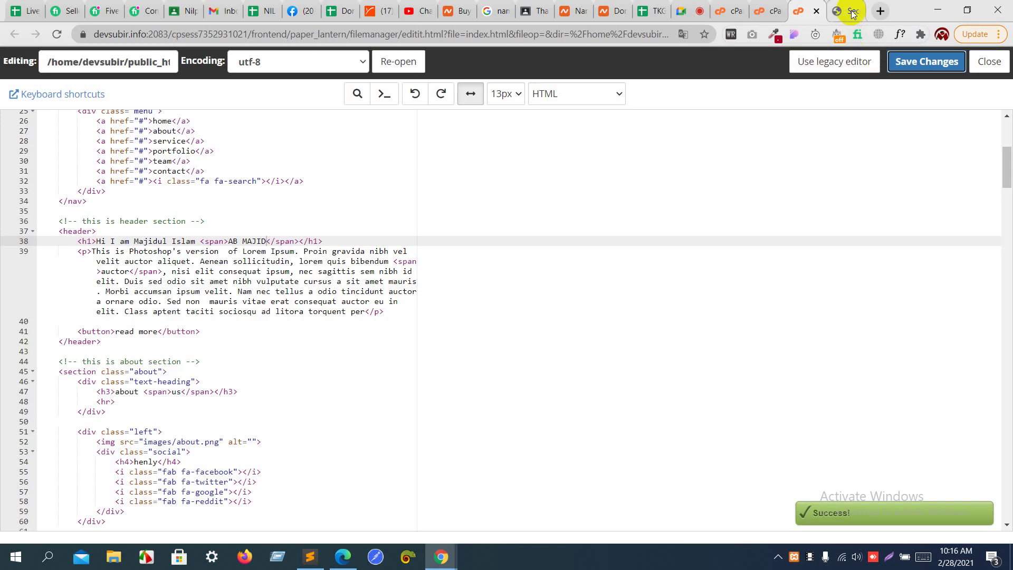
Reload devsubir.info to verify the new name heading and check the contact form
click(851, 11)
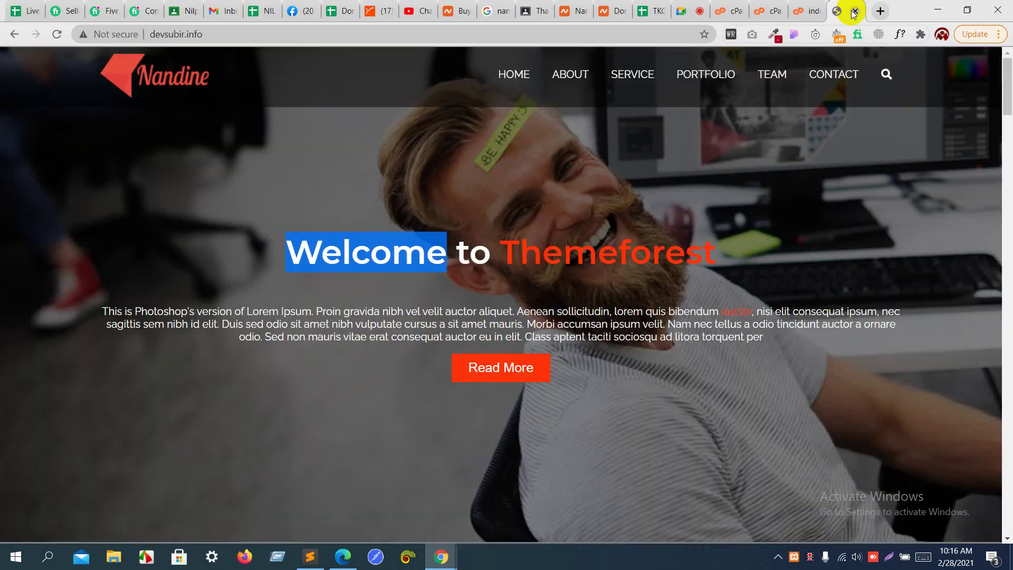
key(F5)
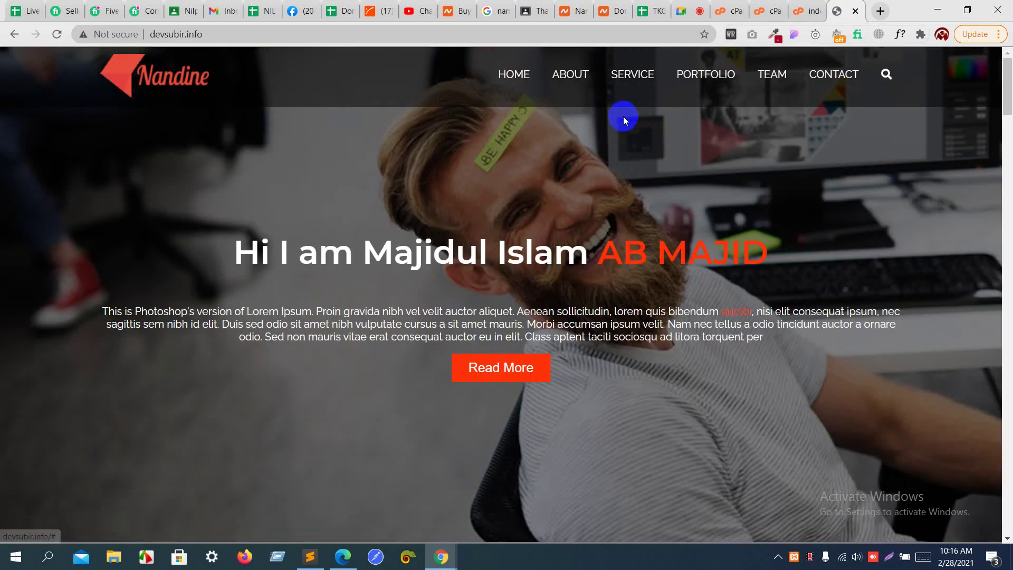
drag(237, 248, 586, 245)
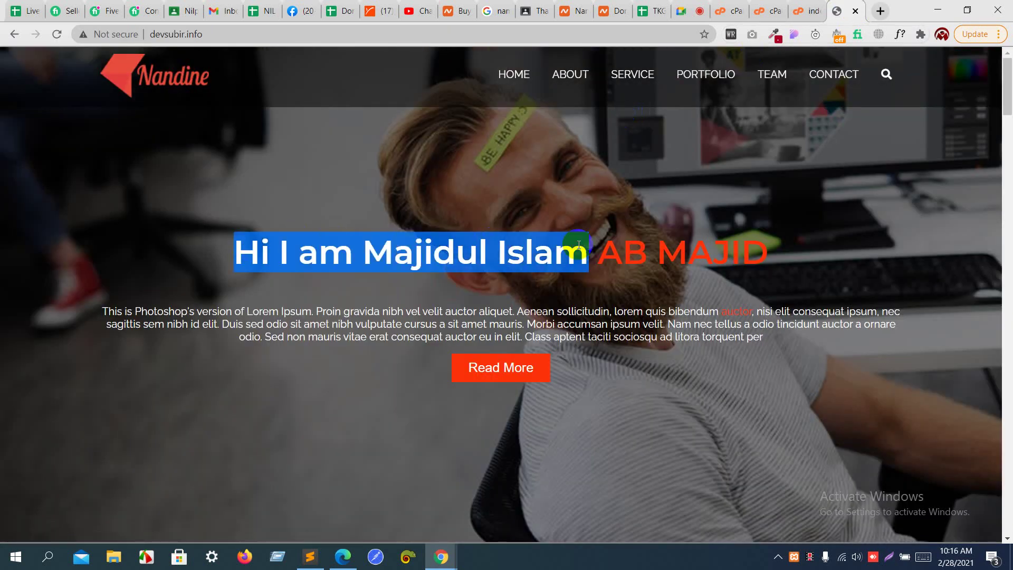
click(694, 267)
scroll(694, 268, down, 10)
scroll(694, 268, down, 20)
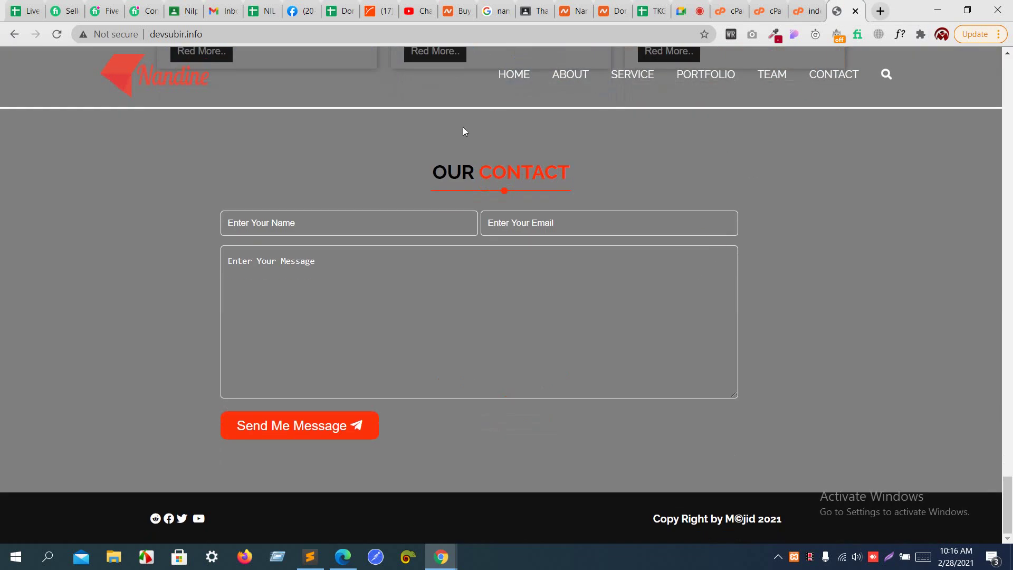
scroll(449, 134, up, 1)
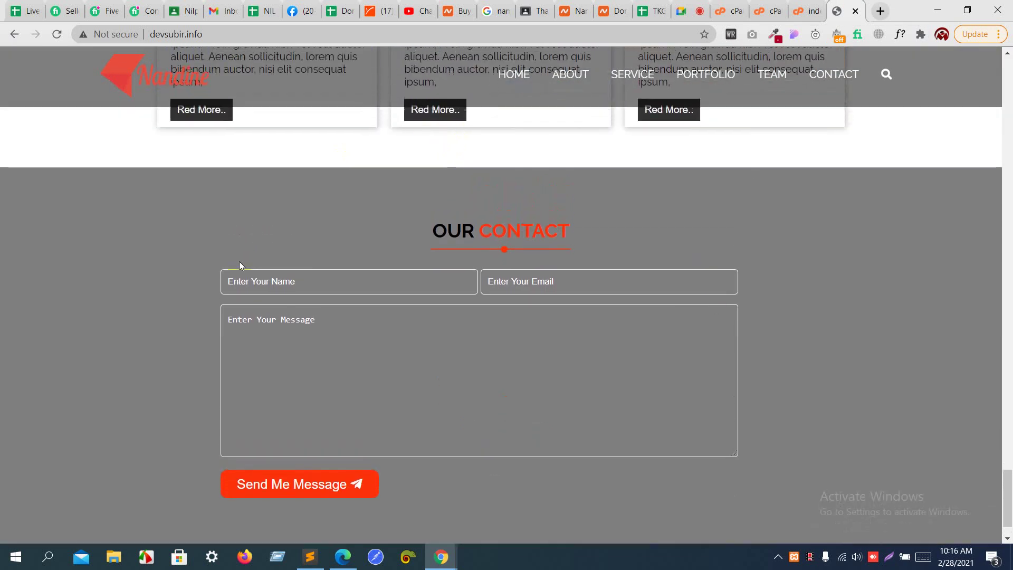
click(243, 280)
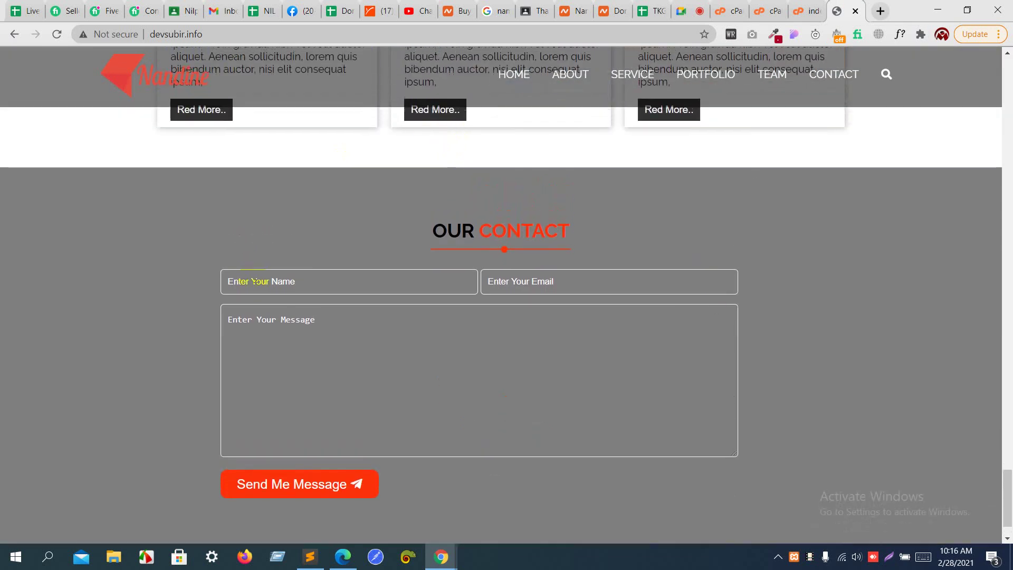
click(279, 243)
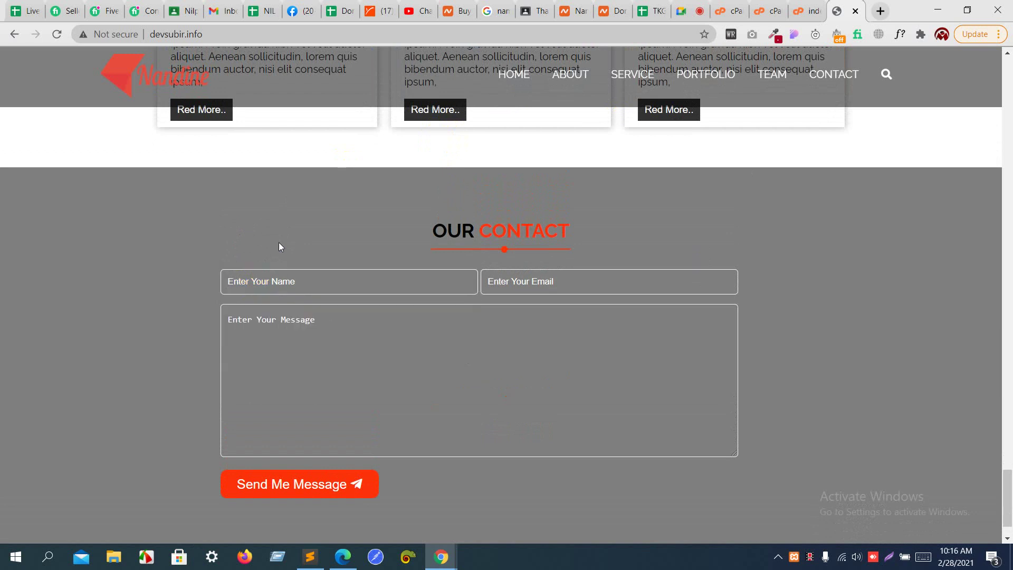
click(707, 4)
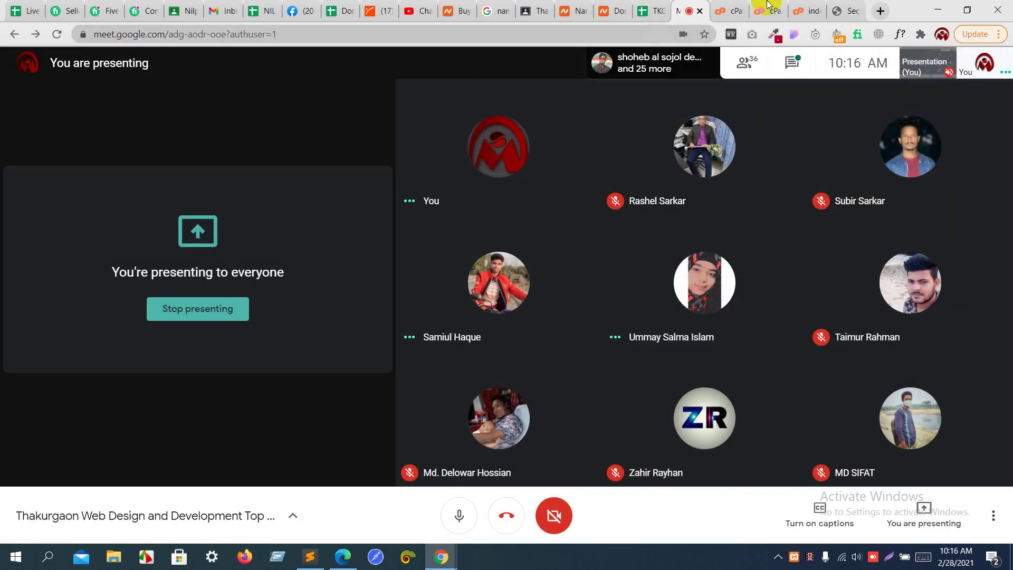
Go from the Meet view to the devsubir.info tab, then back to cPanel File Manager
click(838, 8)
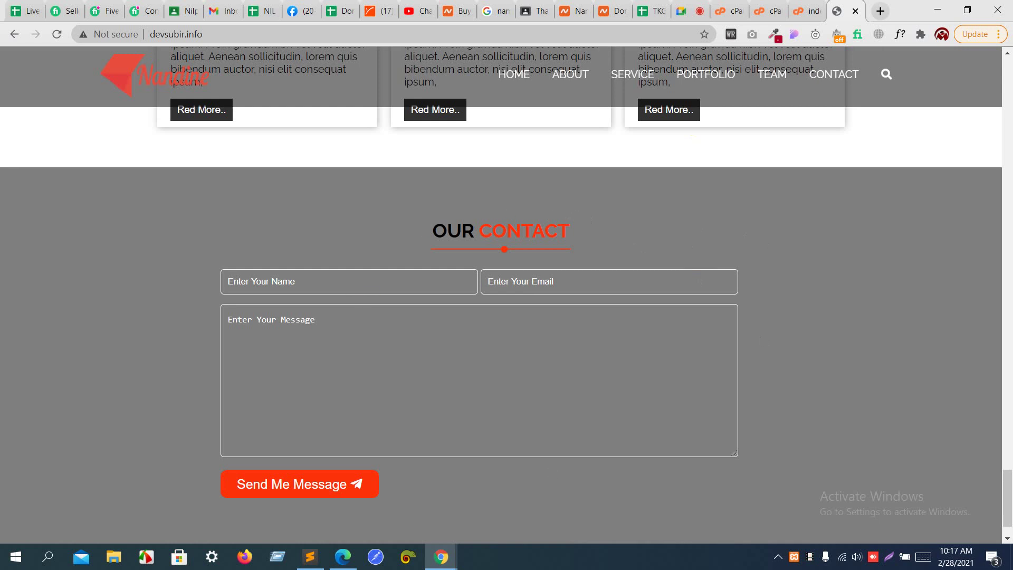
click(794, 8)
Rename images/contact.png to contact1.png, then go back up to public_html
click(770, 8)
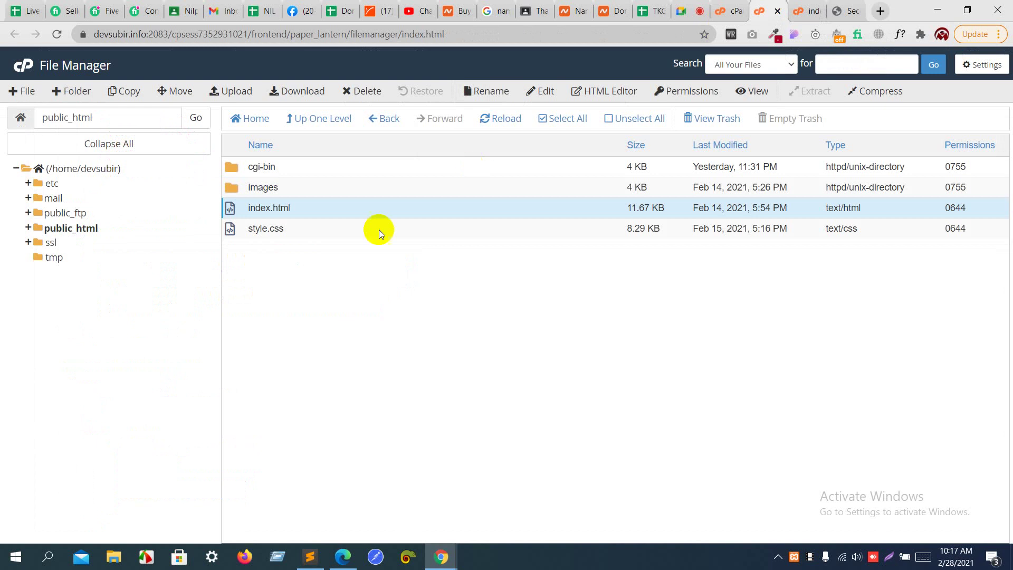
double_click(330, 191)
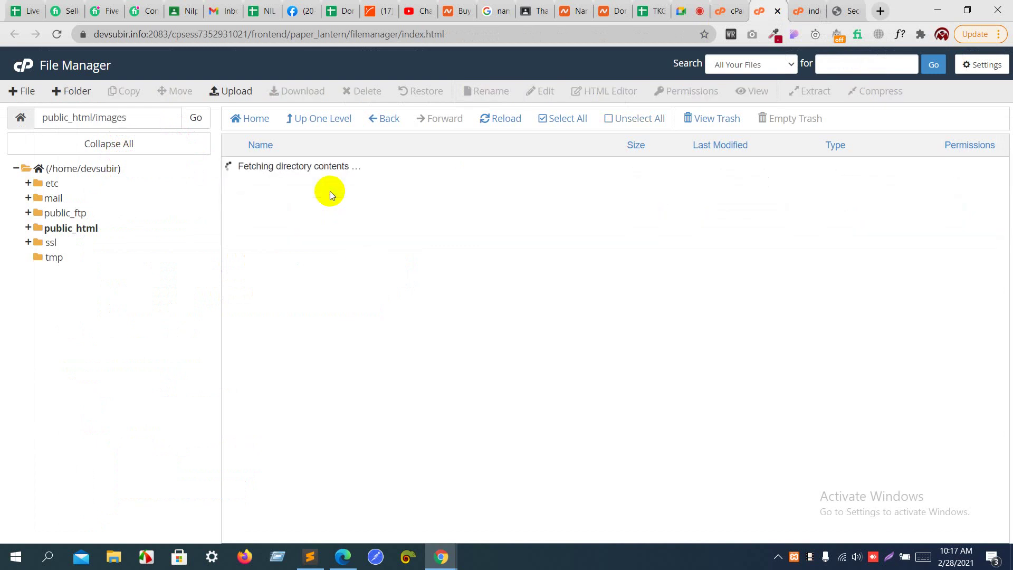
scroll(316, 362, down, 2)
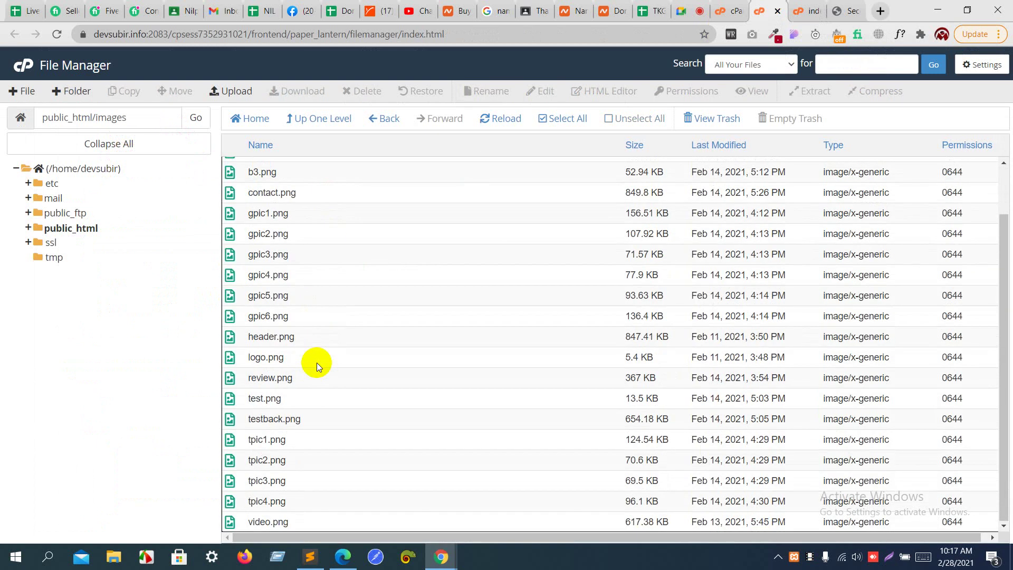
scroll(317, 362, up, 2)
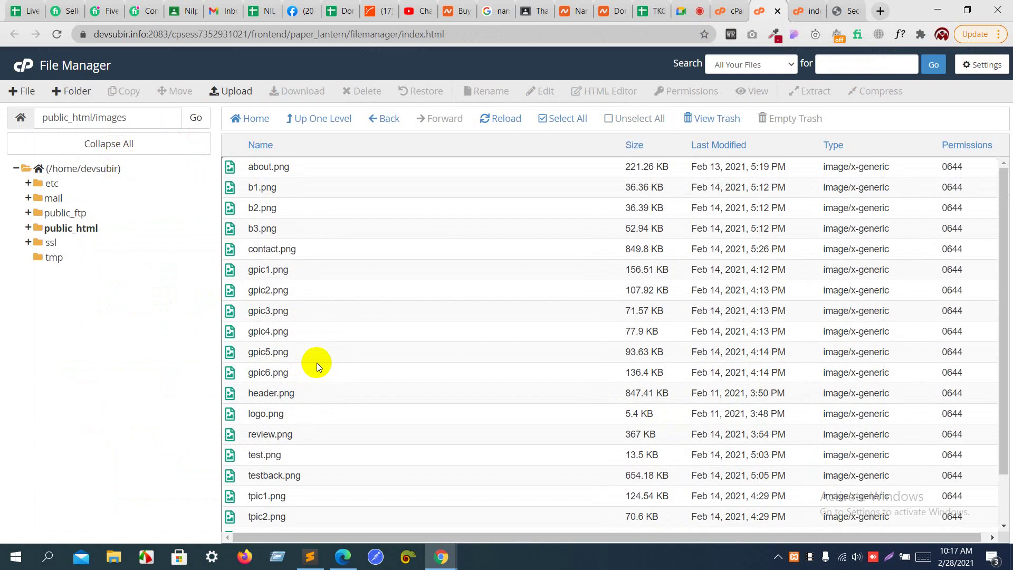
double_click(272, 249)
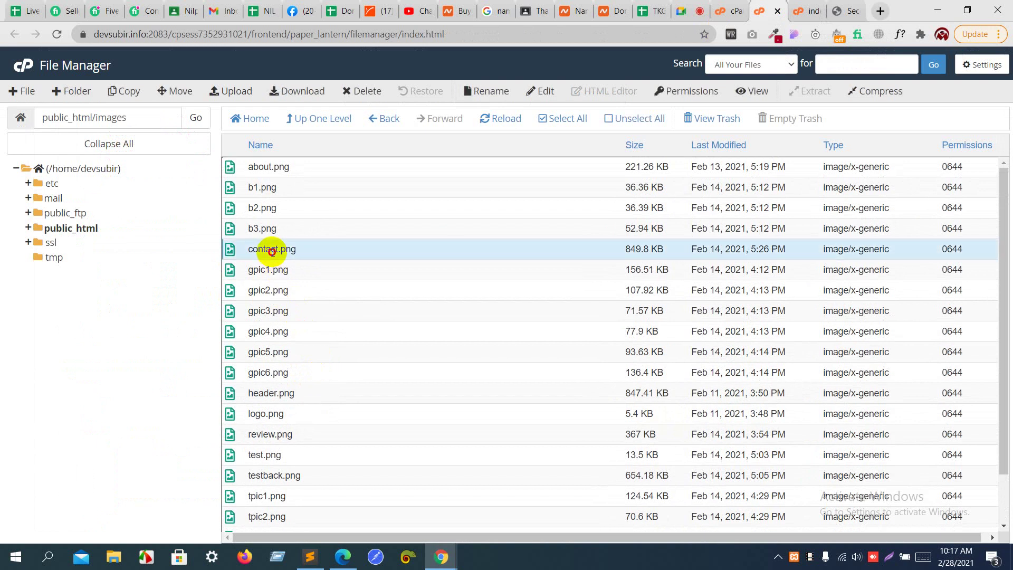
click(283, 251)
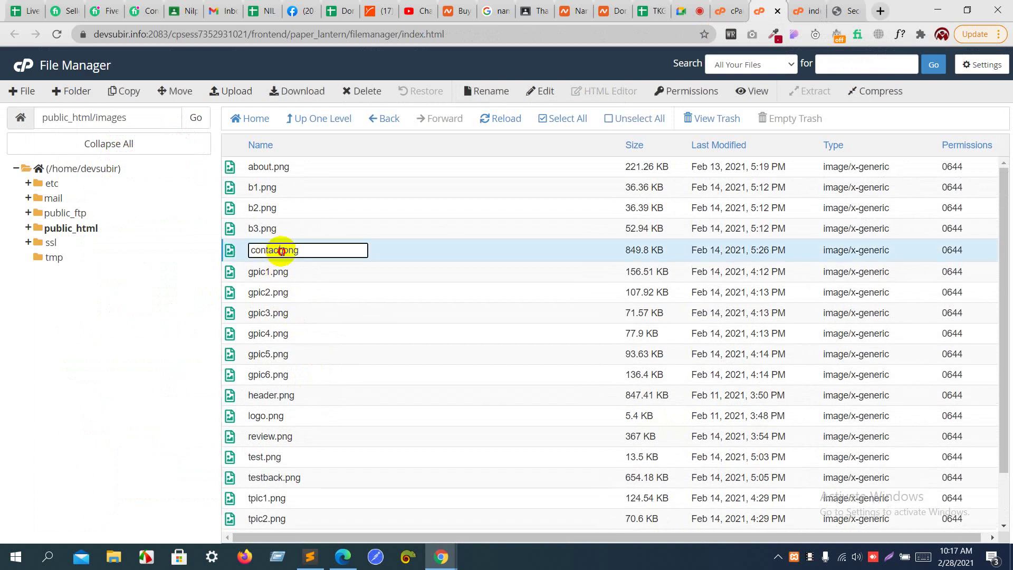
text(1)
key(Return)
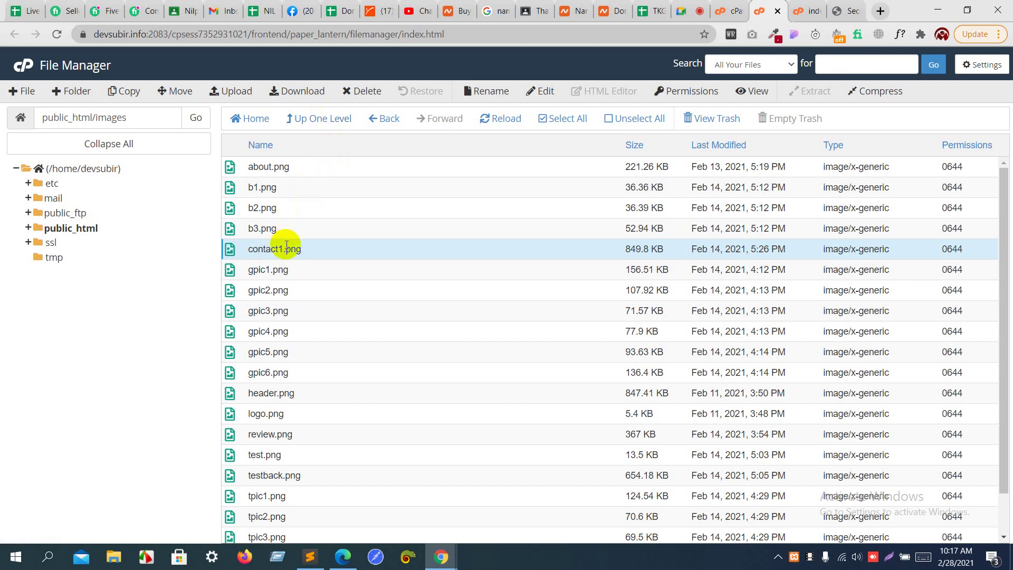
click(331, 119)
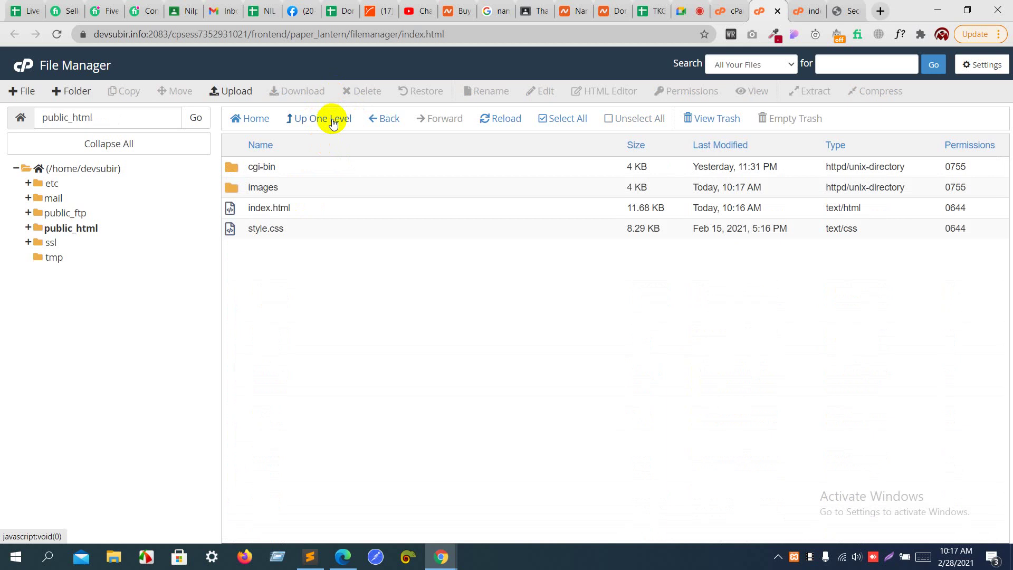
click(333, 121)
Confirm Meet is still presenting to everyone, then show the devsubir.info Our Contact section
click(688, 6)
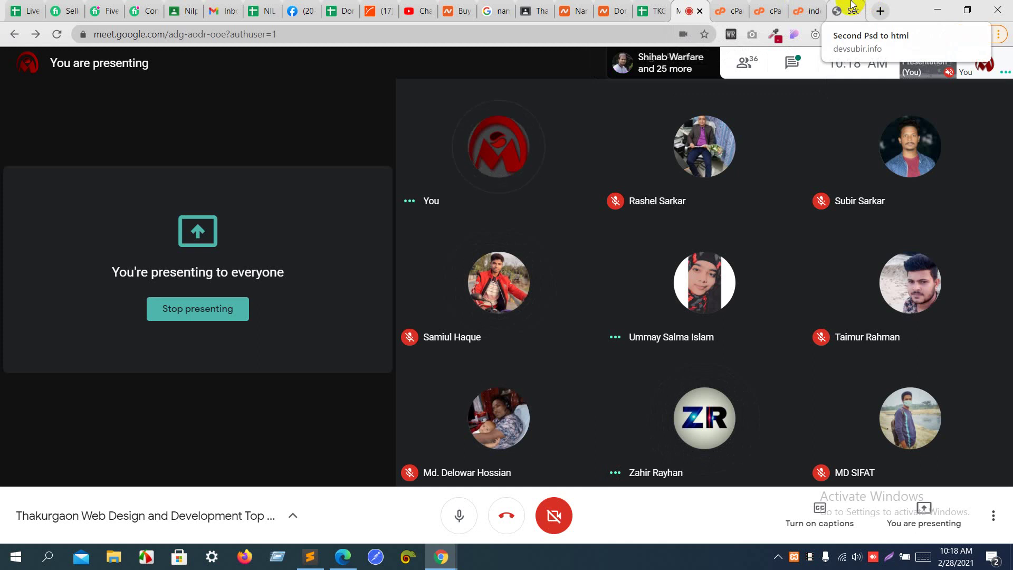
click(923, 514)
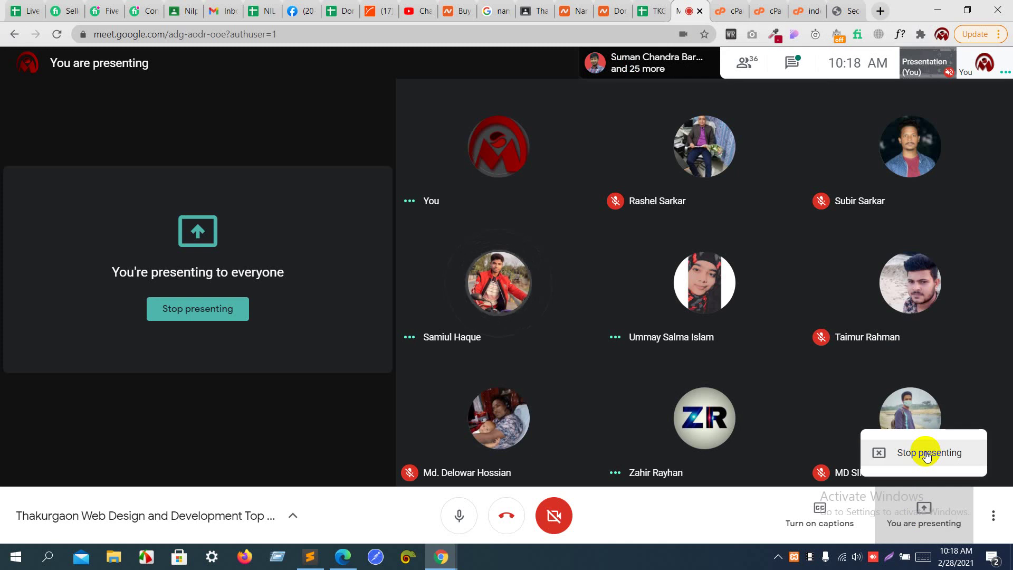
click(755, 520)
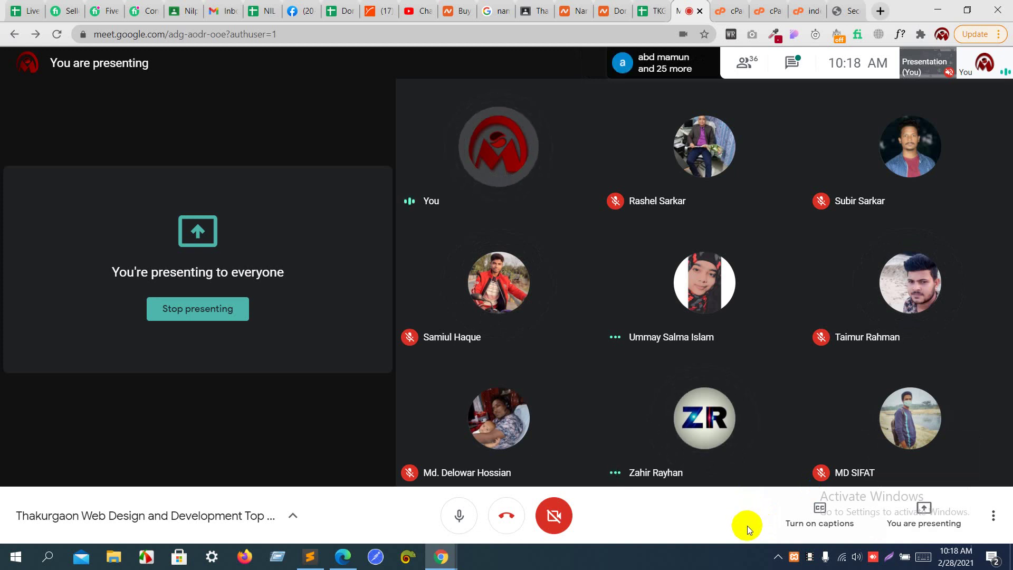
click(966, 525)
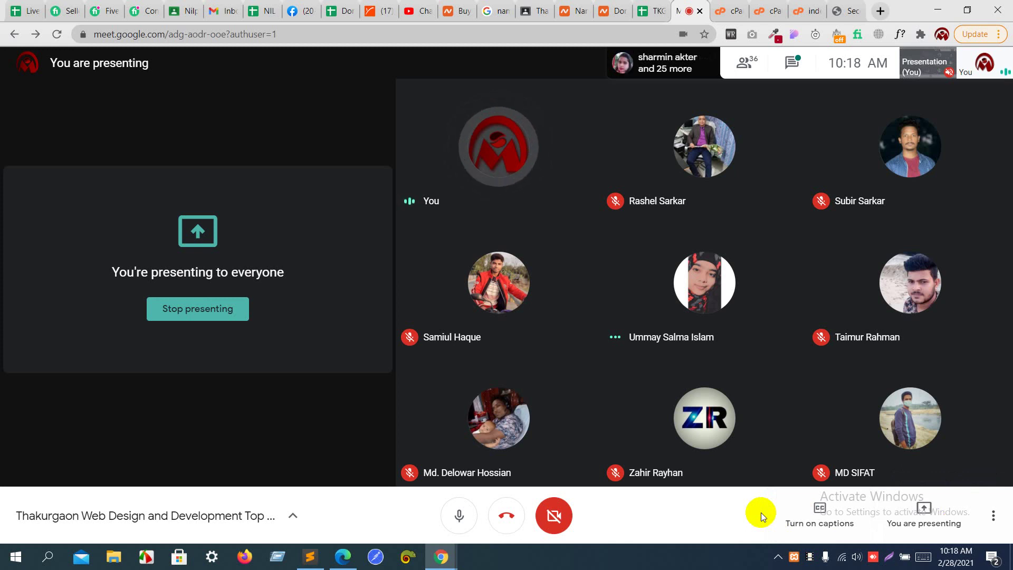
mouse_move(780, 194)
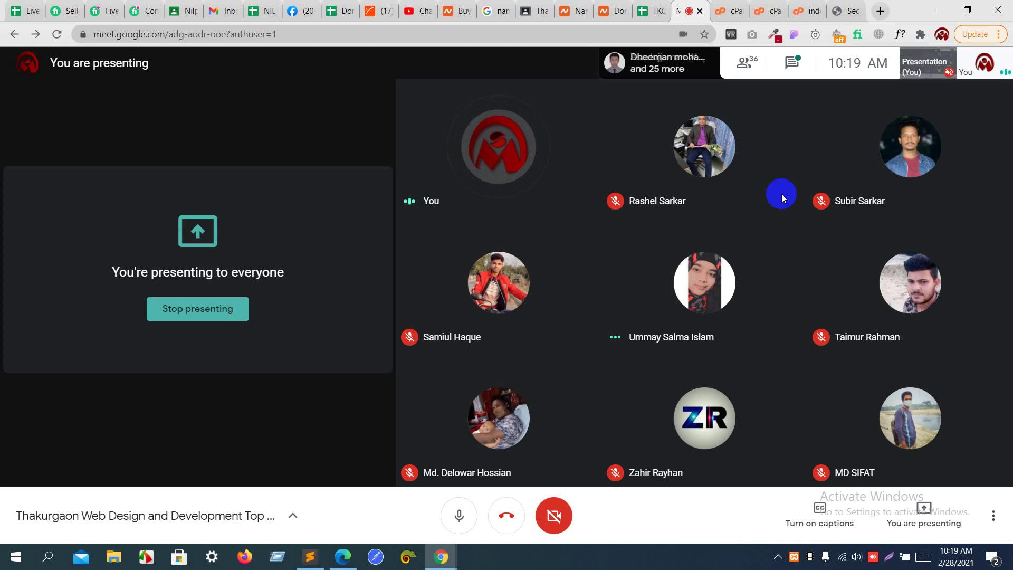
click(838, 11)
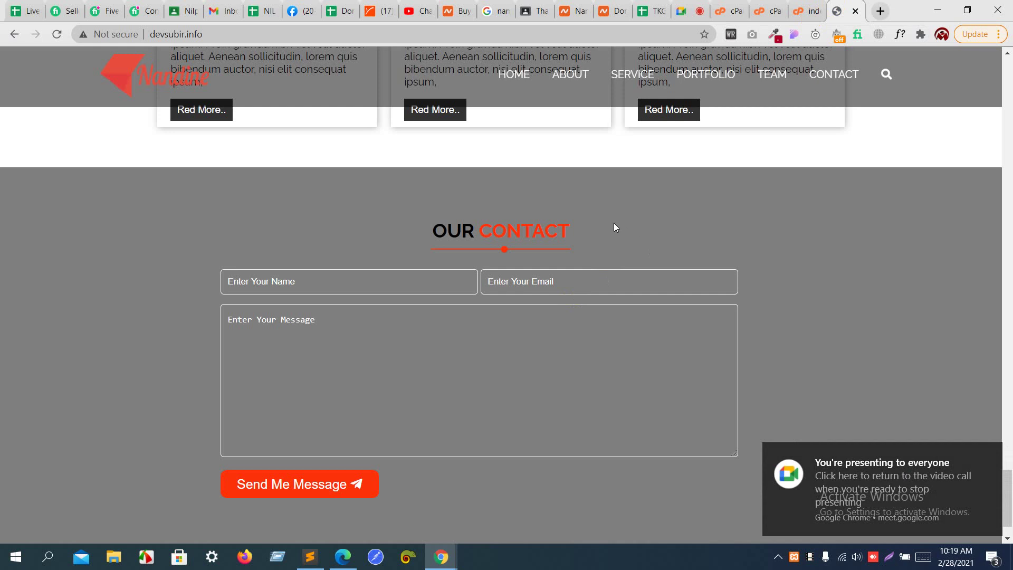
Return to the Google Meet call, still presenting to everyone
click(703, 6)
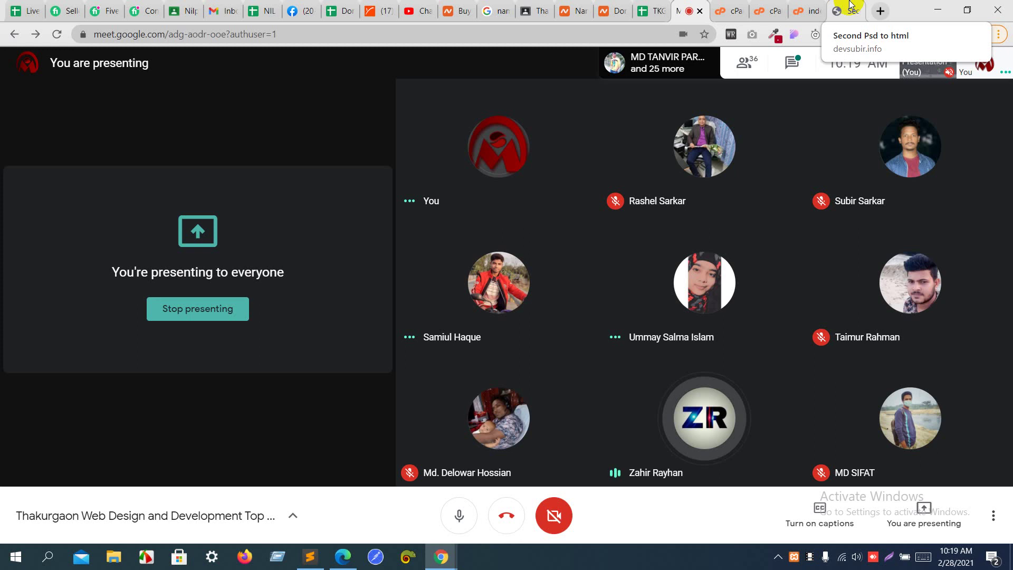
Switch to the devsubir.info 'Second Psd to html' tab showing the Our Contact form
click(851, 5)
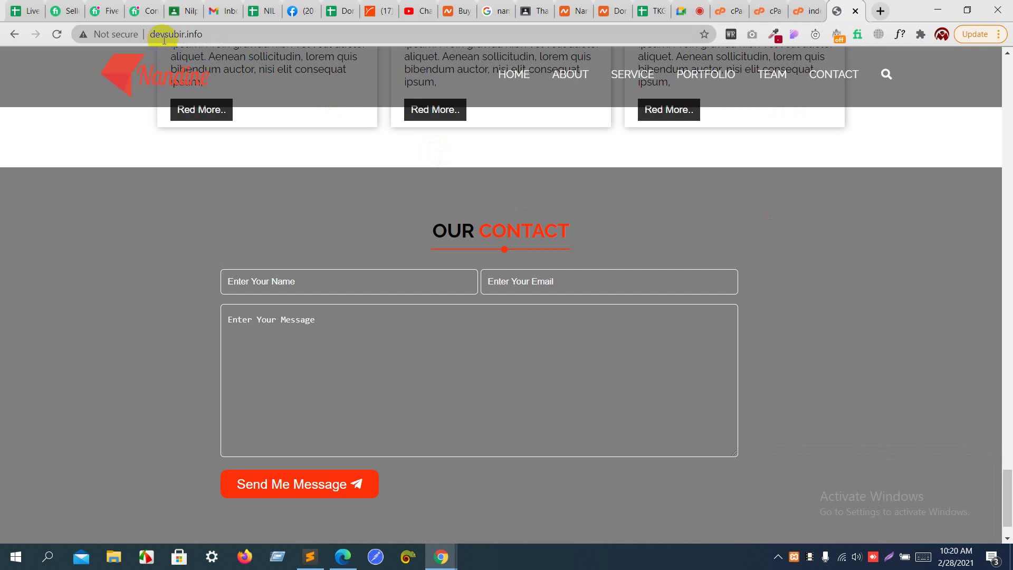
Load devsubir.info/index.html in the address bar
click(209, 36)
triple_click(209, 37)
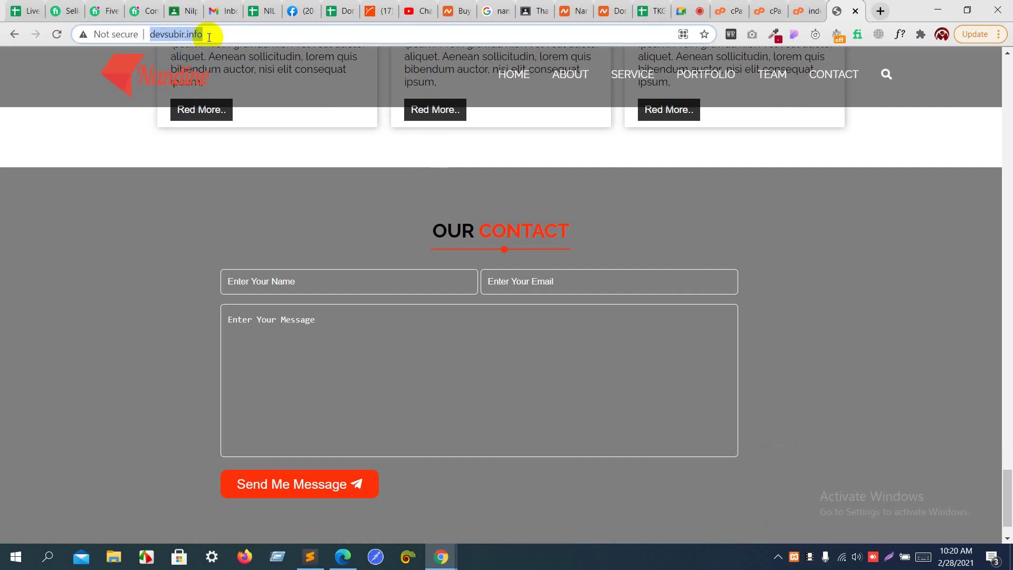
click(208, 37)
text(/)
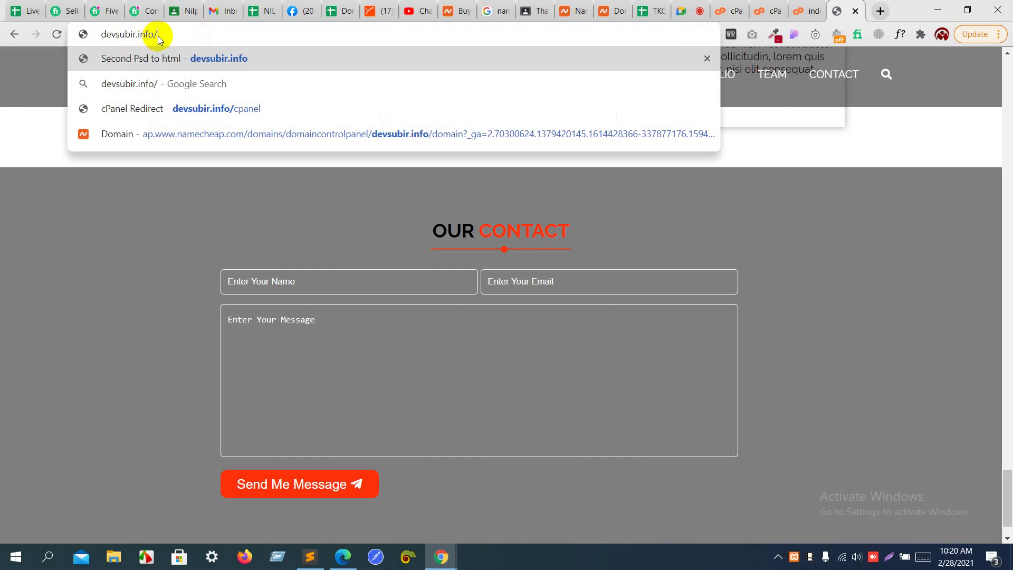
text(inde)
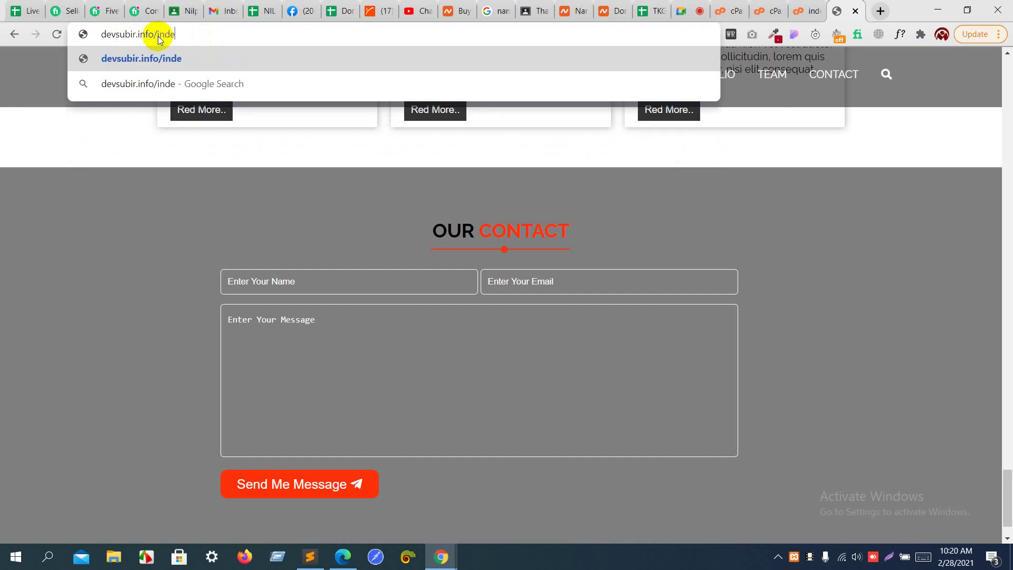
text(x.html)
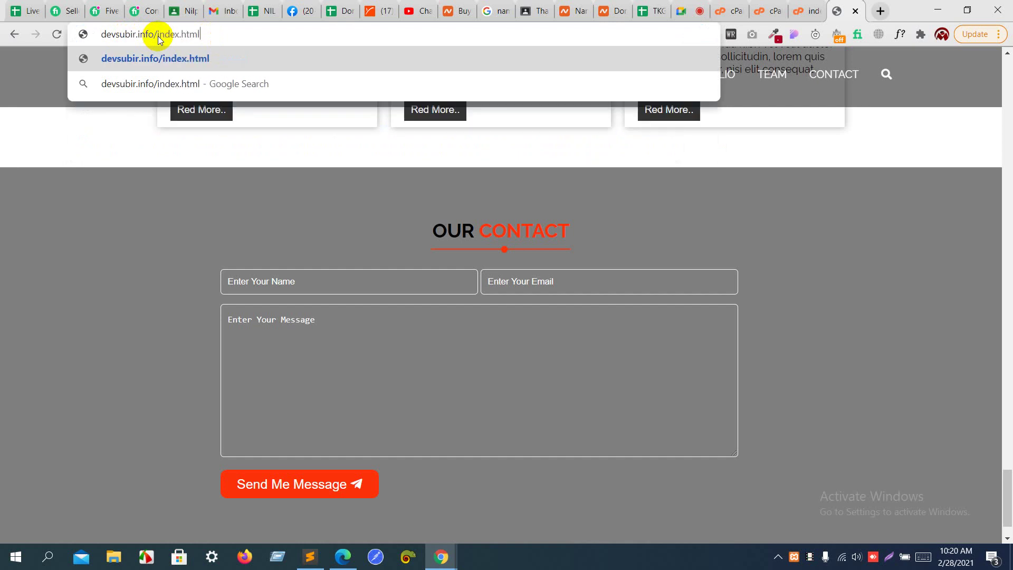
key(Return)
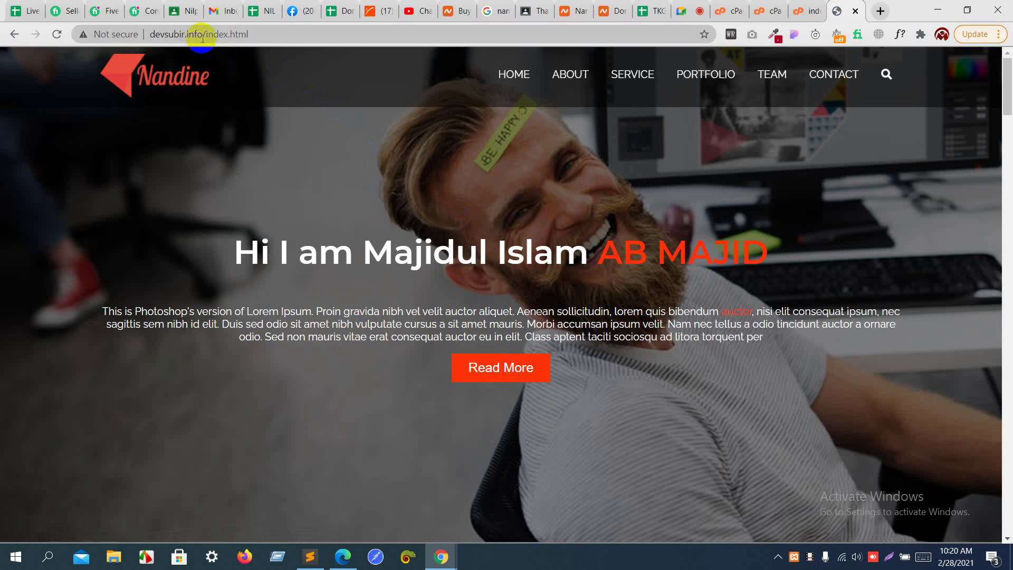
Reload the plain devsubir.info homepage and scroll down to the grey Our Contact section
drag(206, 36, 258, 35)
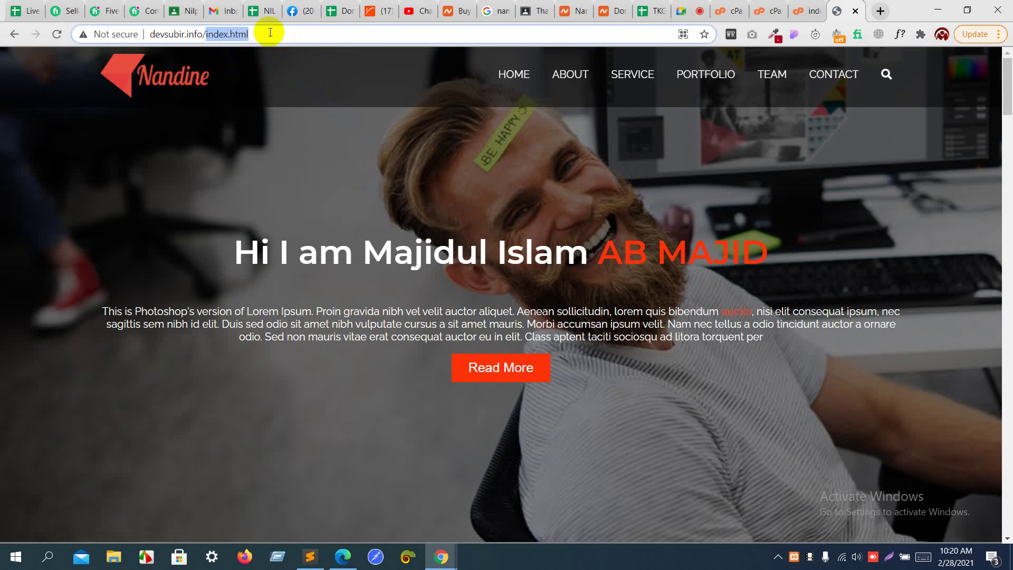
key(BackSpace)
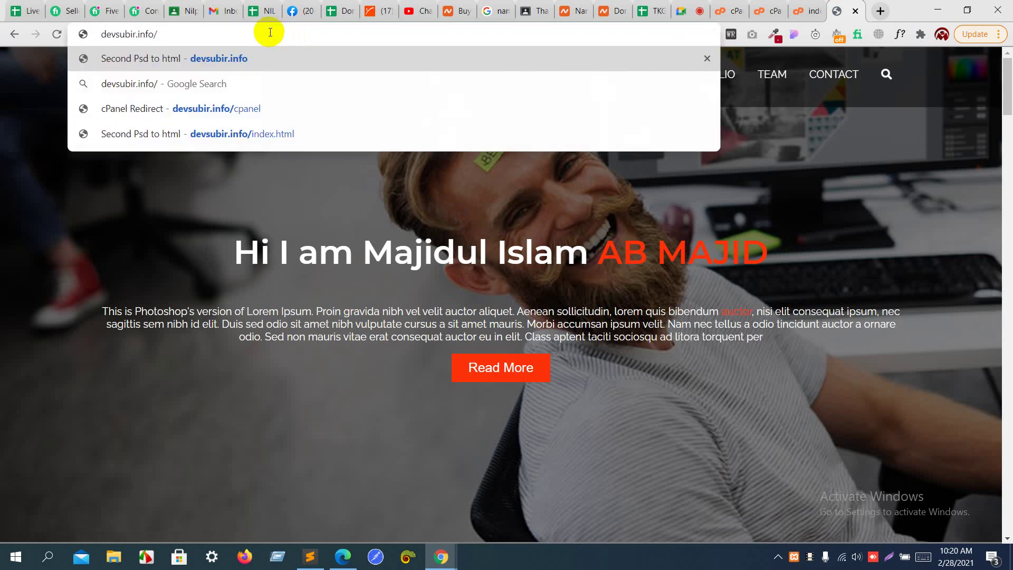
key(Return)
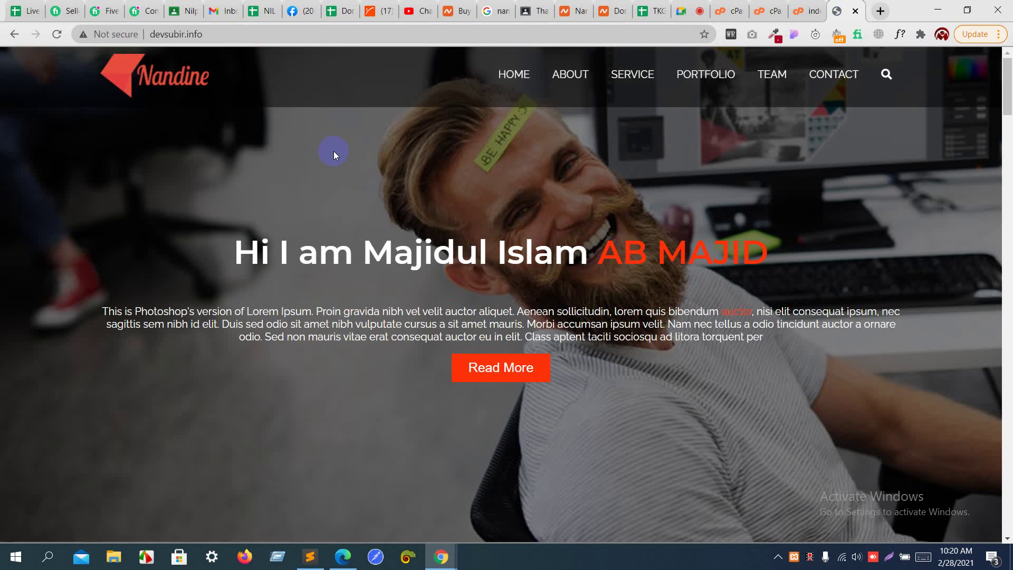
scroll(334, 151, down, 20)
scroll(334, 150, down, 8)
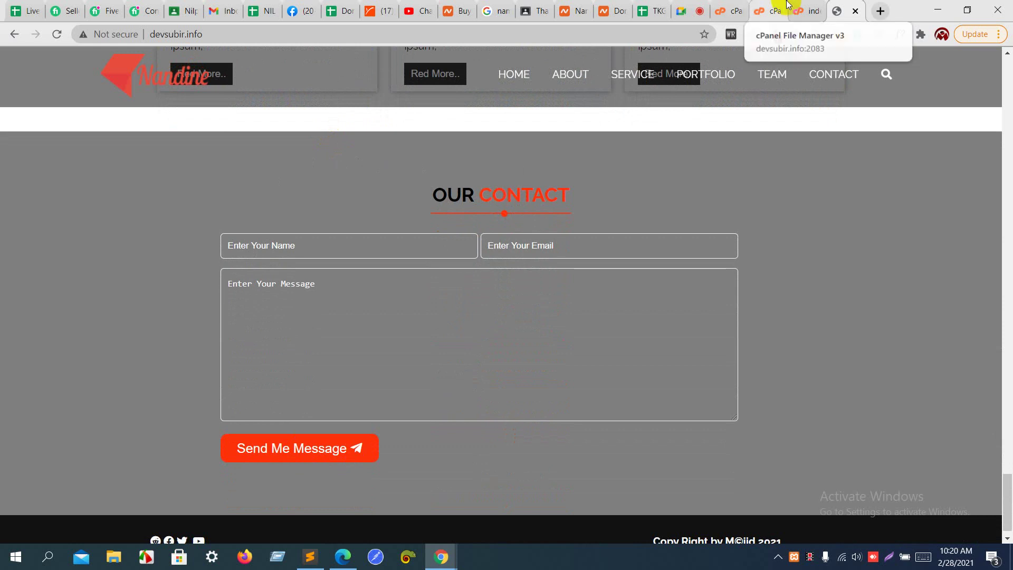
Open the images folder in File Manager and scroll through the index.html code editor
click(769, 11)
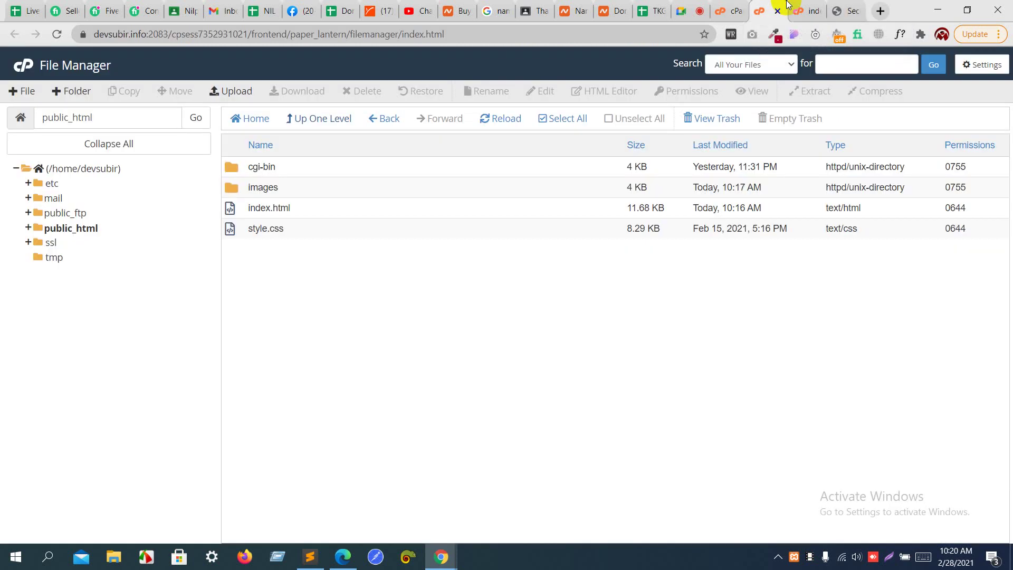
double_click(356, 192)
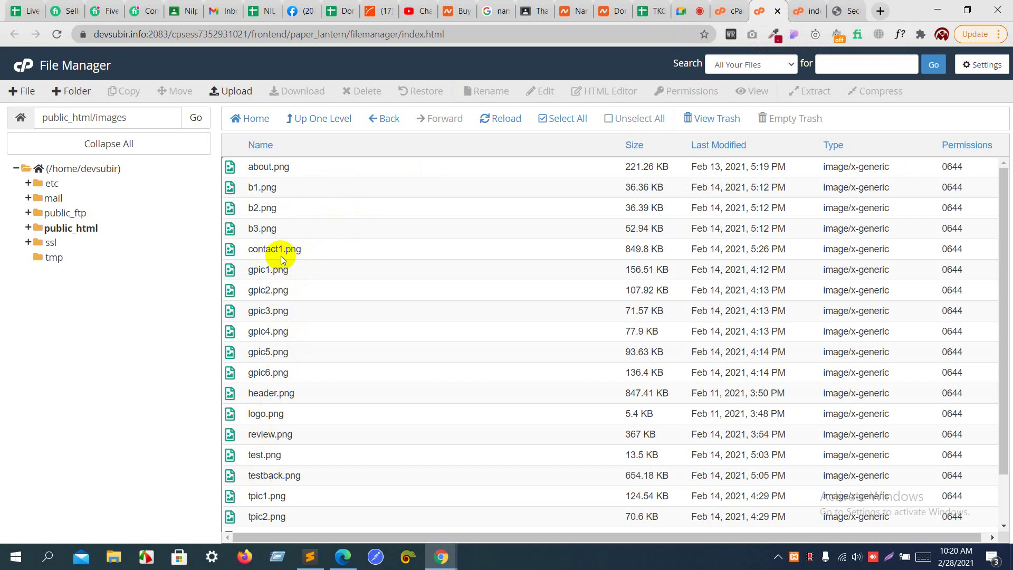
click(809, 7)
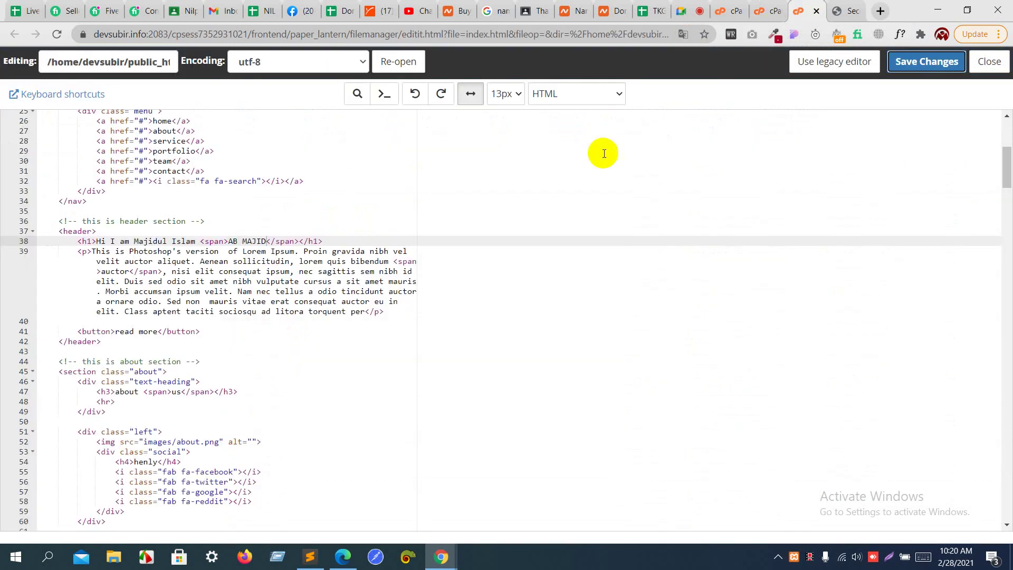
scroll(404, 381, down, 10)
scroll(405, 384, down, 5)
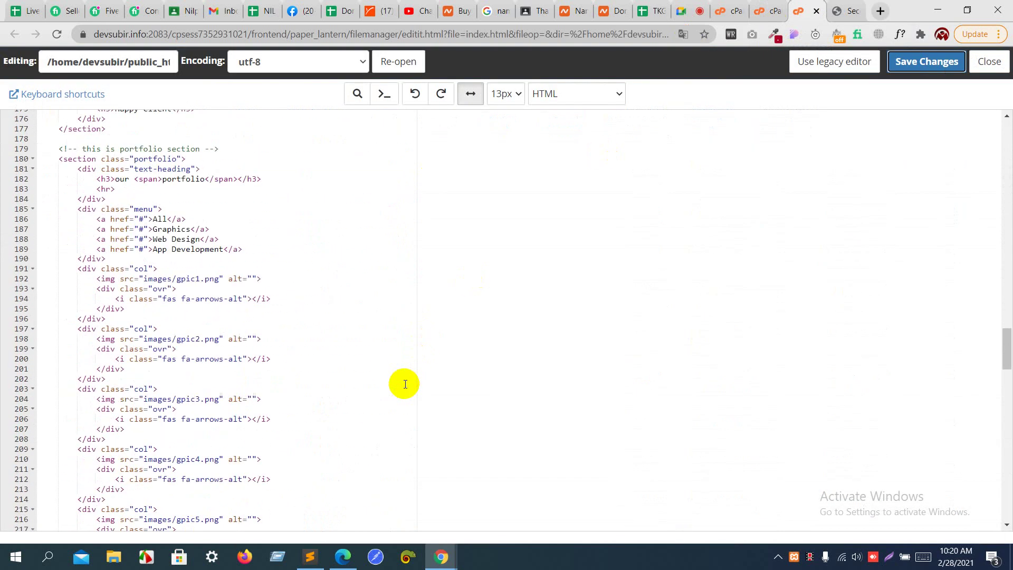
scroll(404, 384, down, 5)
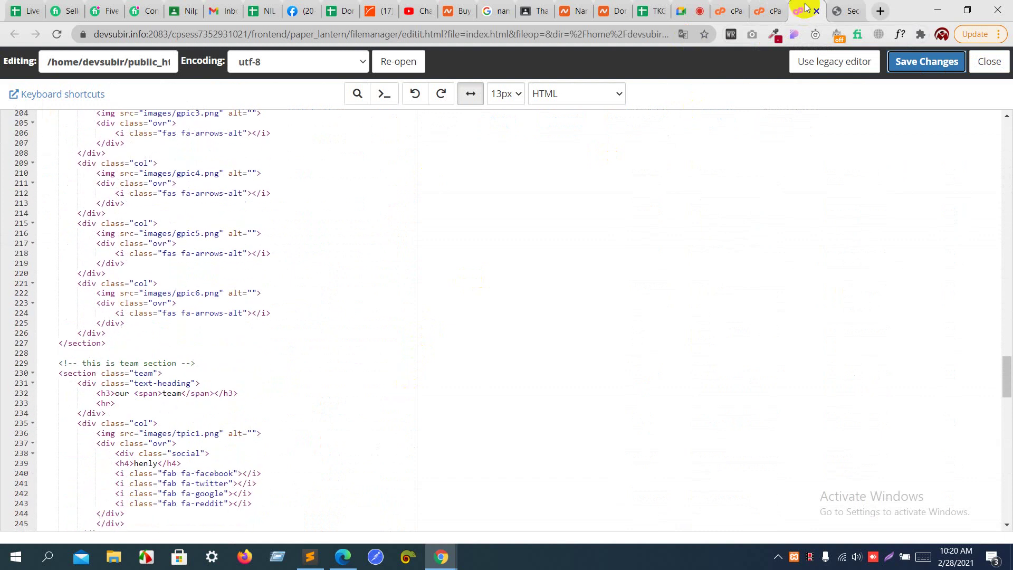
Go up from public_html/images to the public_html listing, after glancing at the live contact section
click(774, 8)
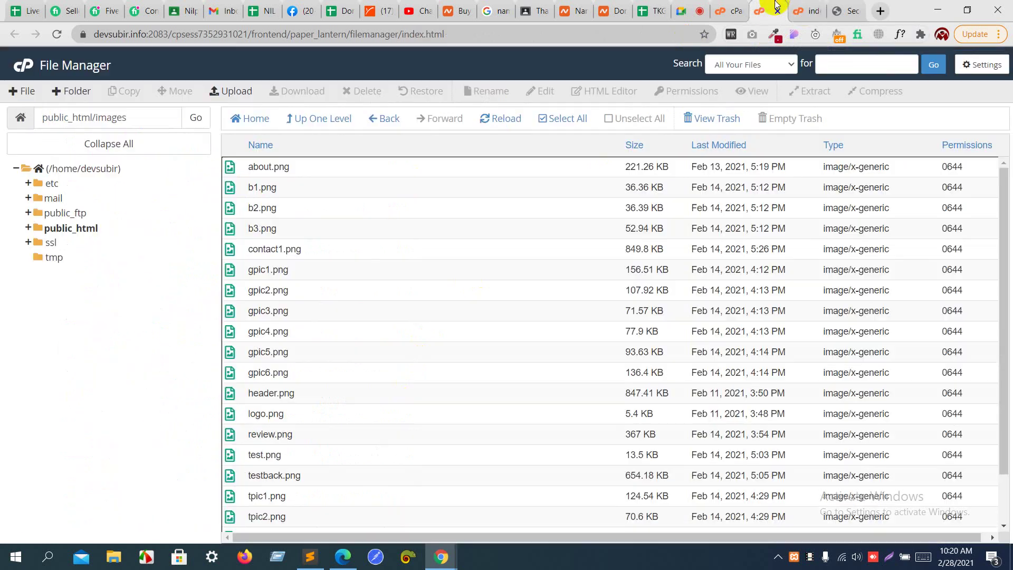
click(334, 119)
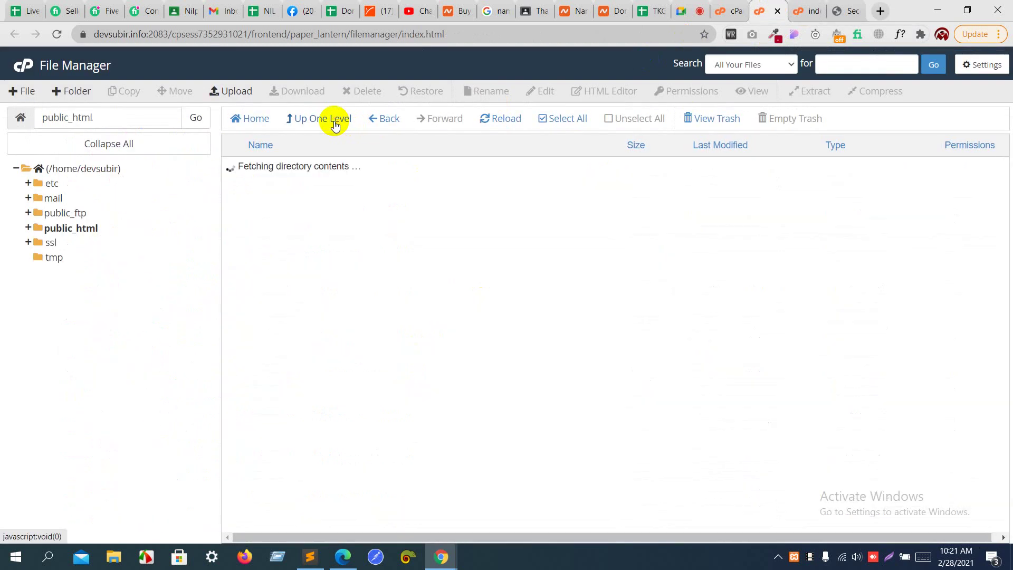
click(837, 9)
click(696, 193)
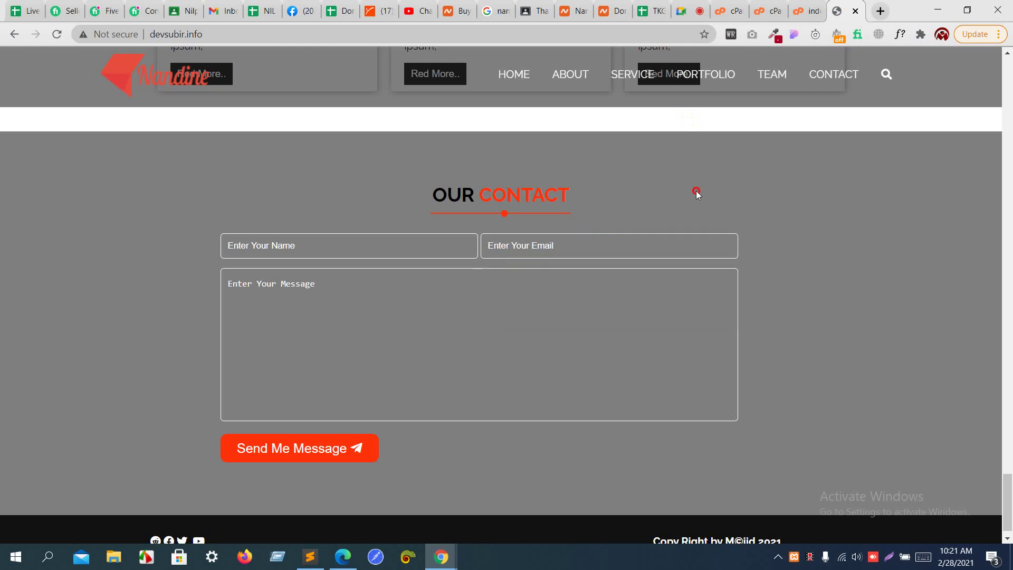
click(778, 7)
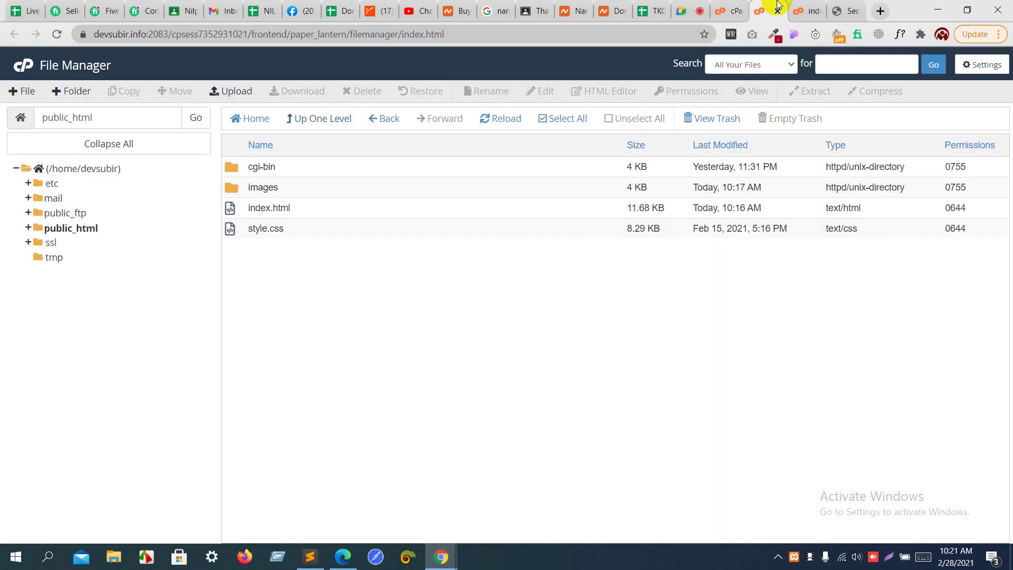
Open style.css in the cPanel code editor and scroll to the contact background rule
click(346, 233)
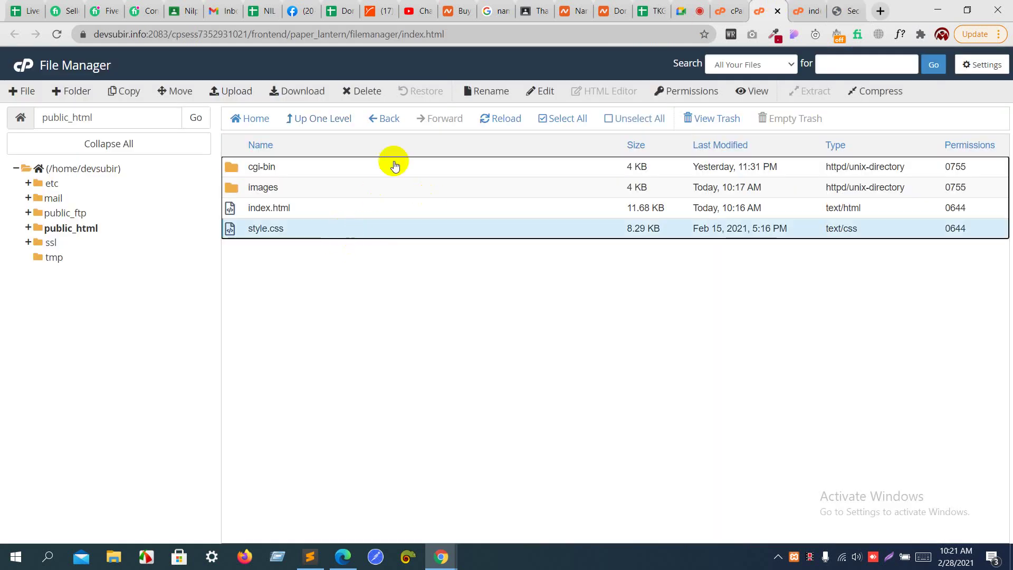
click(539, 91)
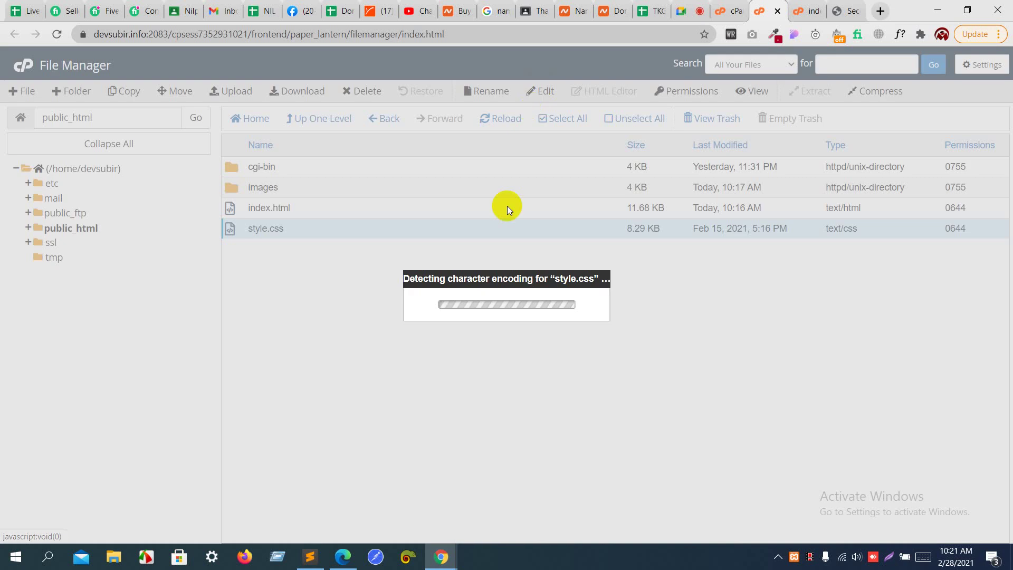
click(624, 398)
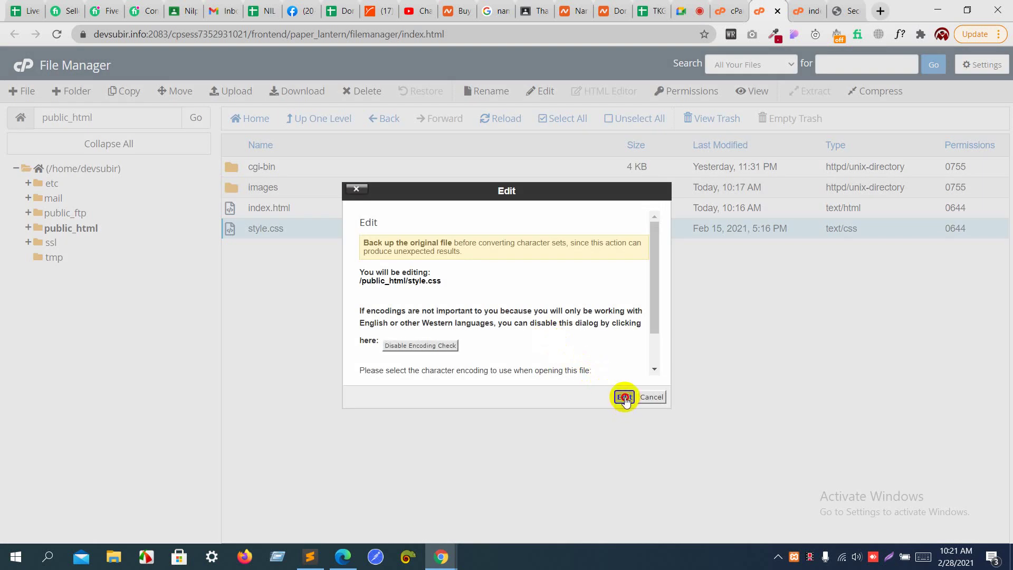
scroll(496, 367, down, 10)
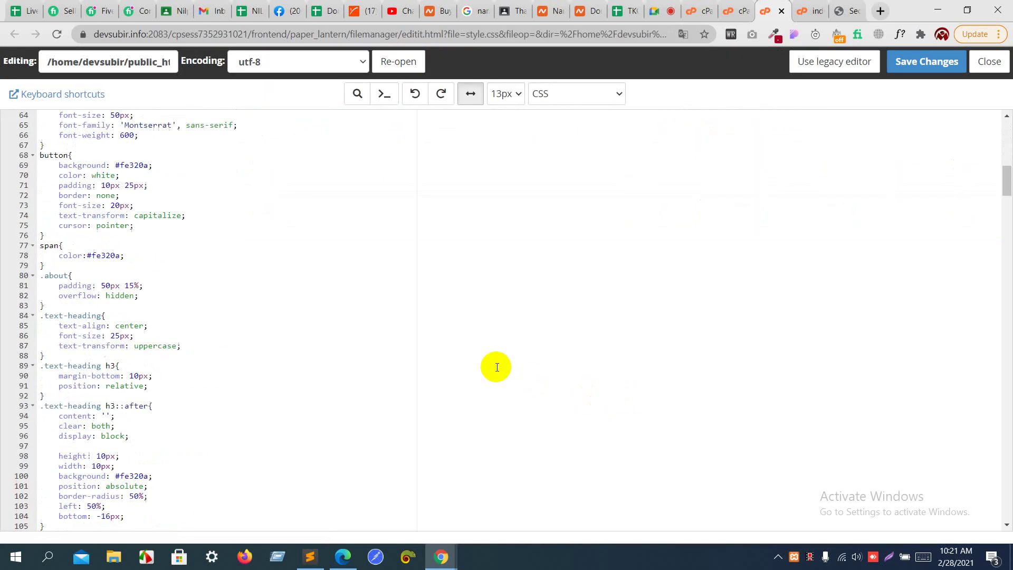
scroll(496, 366, down, 20)
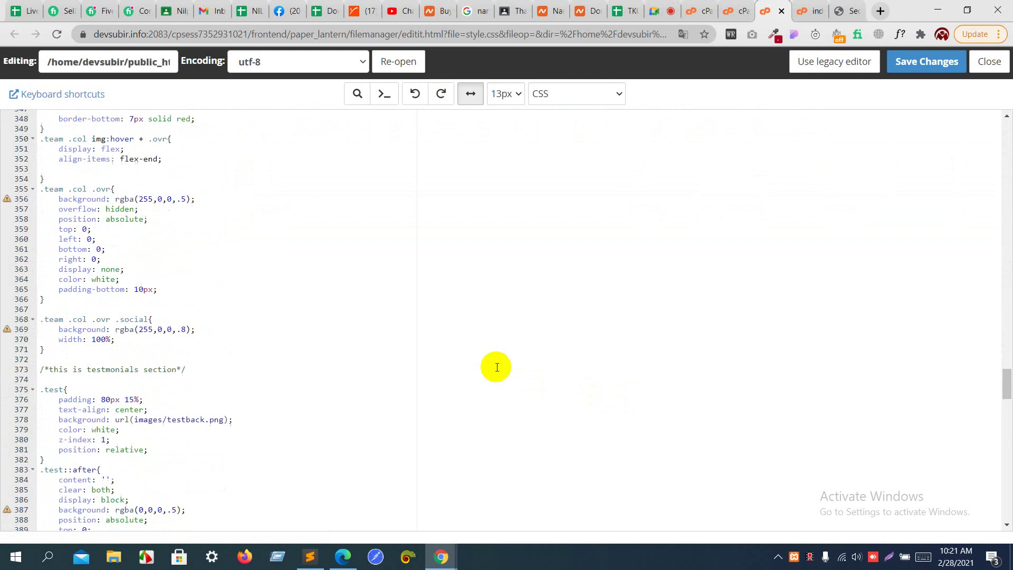
scroll(496, 367, down, 9)
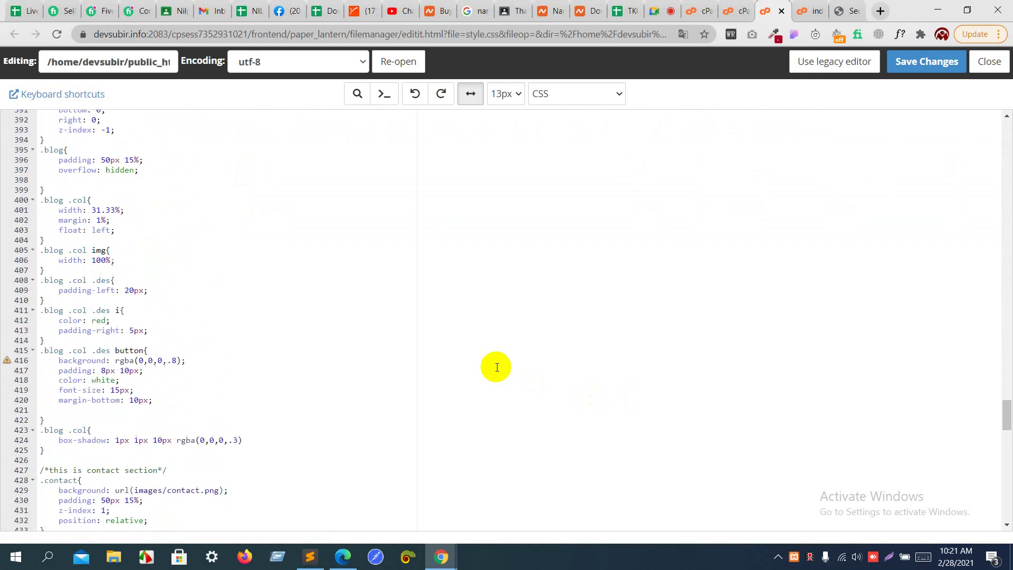
scroll(495, 366, down, 3)
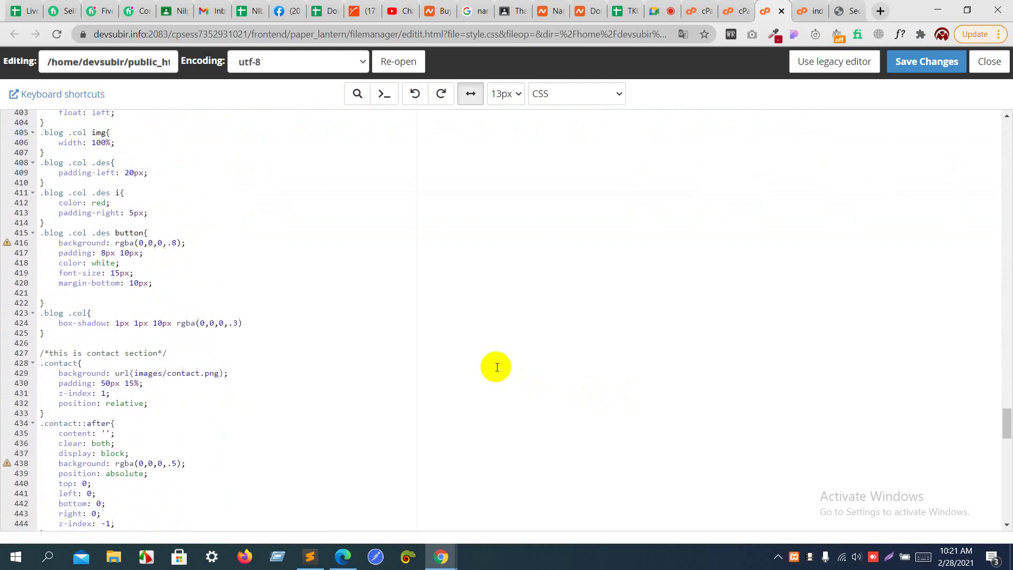
Change contact.png to contact1.png on line 429, save style.css, and reload the live site
click(202, 366)
text(1)
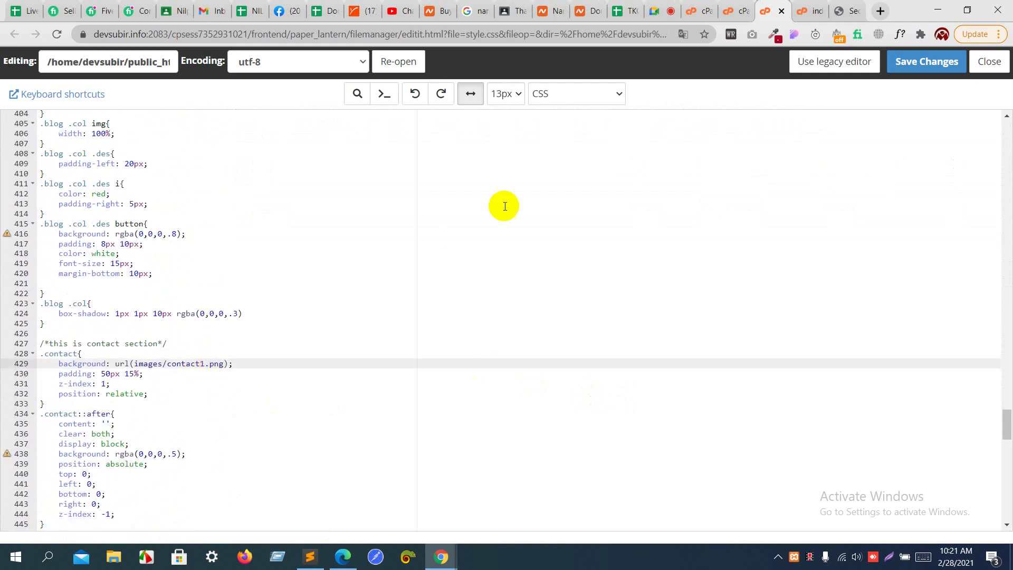
click(919, 64)
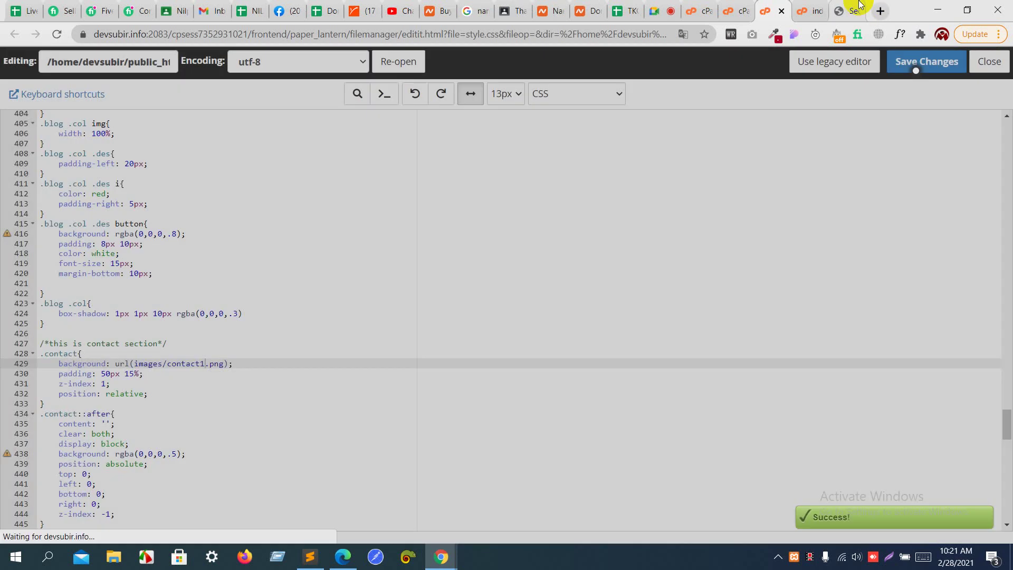
click(858, 7)
key(F5)
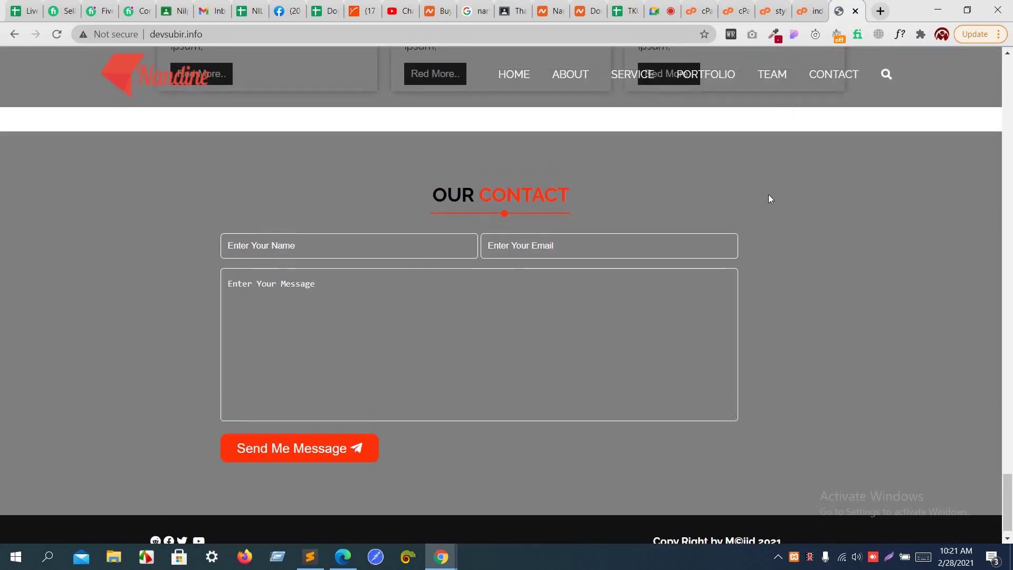
Reload devsubir.info and confirm Our Contact now shows the laptop-and-plants background photo
scroll(752, 228, up, 2)
scroll(752, 228, down, 3)
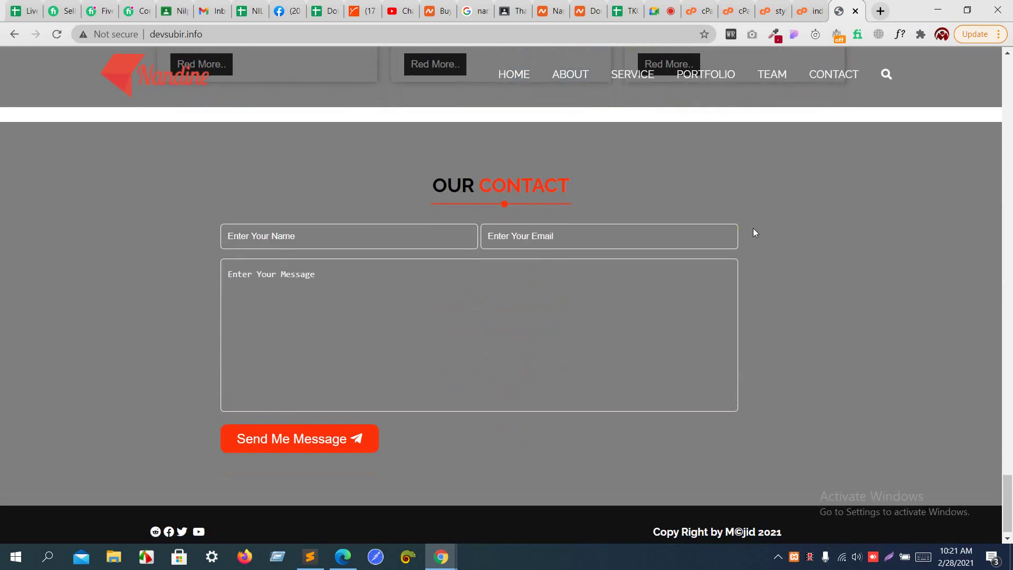
key(F5)
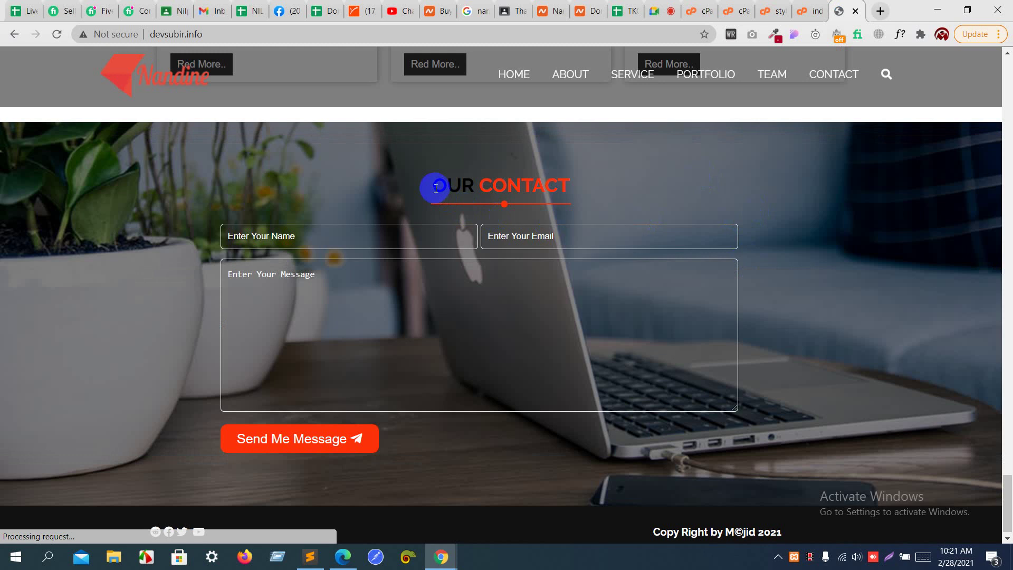
drag(433, 186, 569, 186)
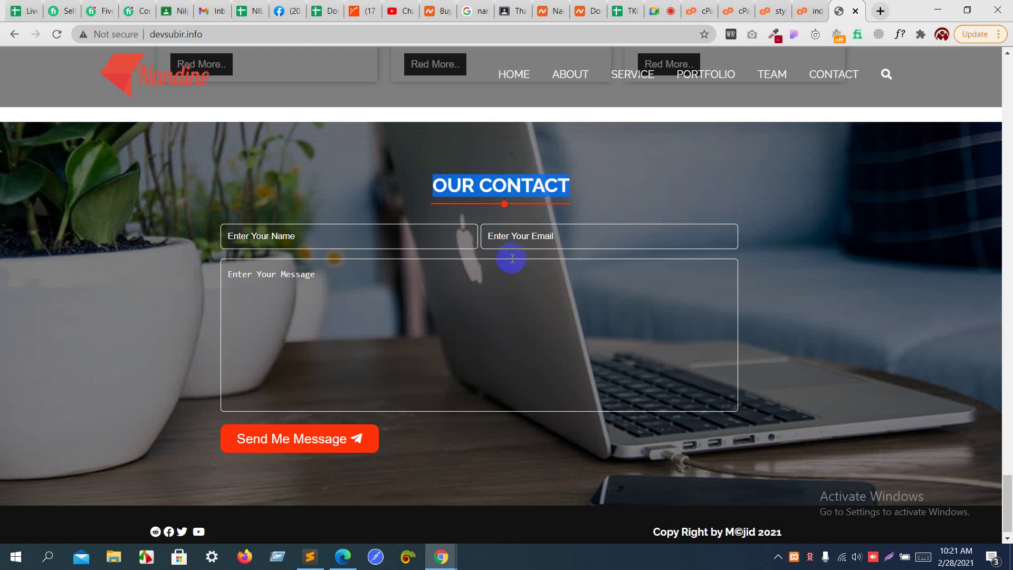
click(684, 155)
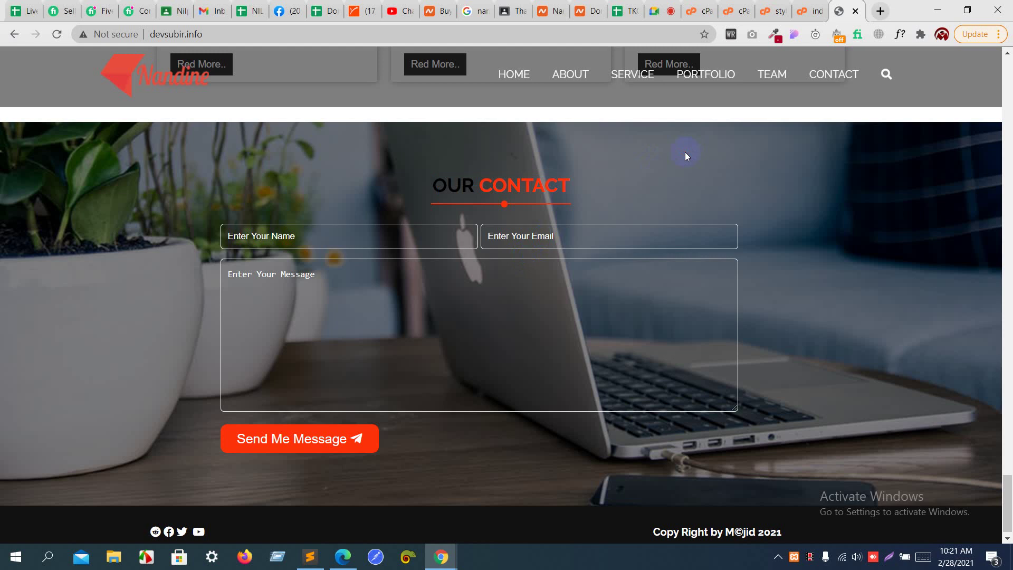
scroll(684, 153, up, 4)
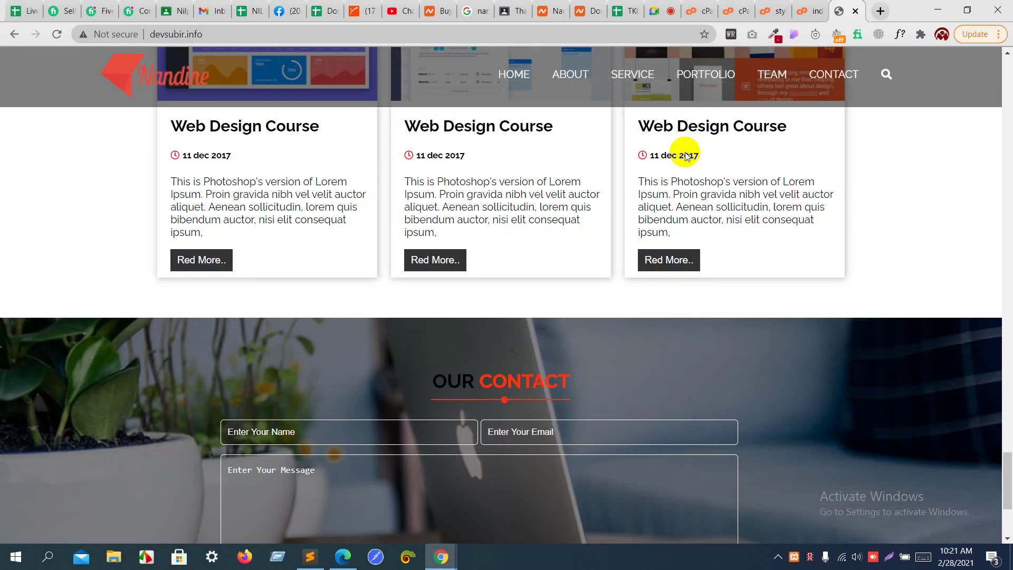
scroll(684, 154, down, 2)
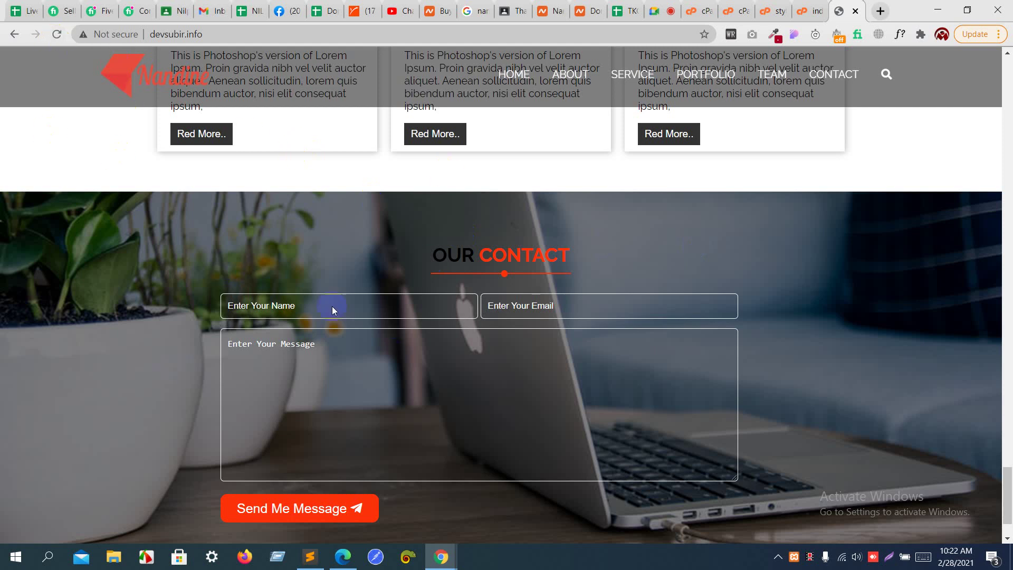
click(357, 284)
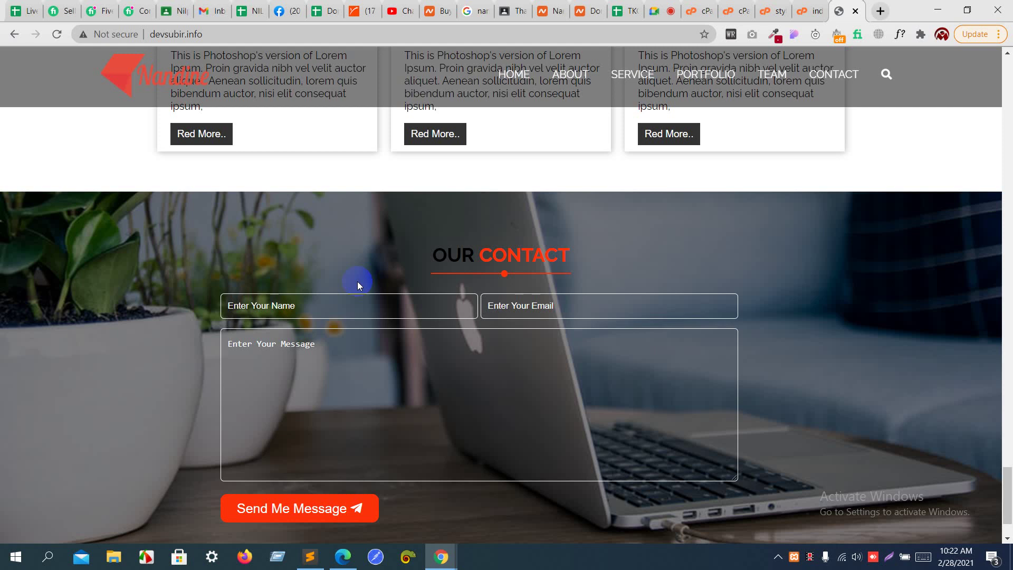
Reload the live devsubir.info site with F5 and scroll back up through it
key(F5)
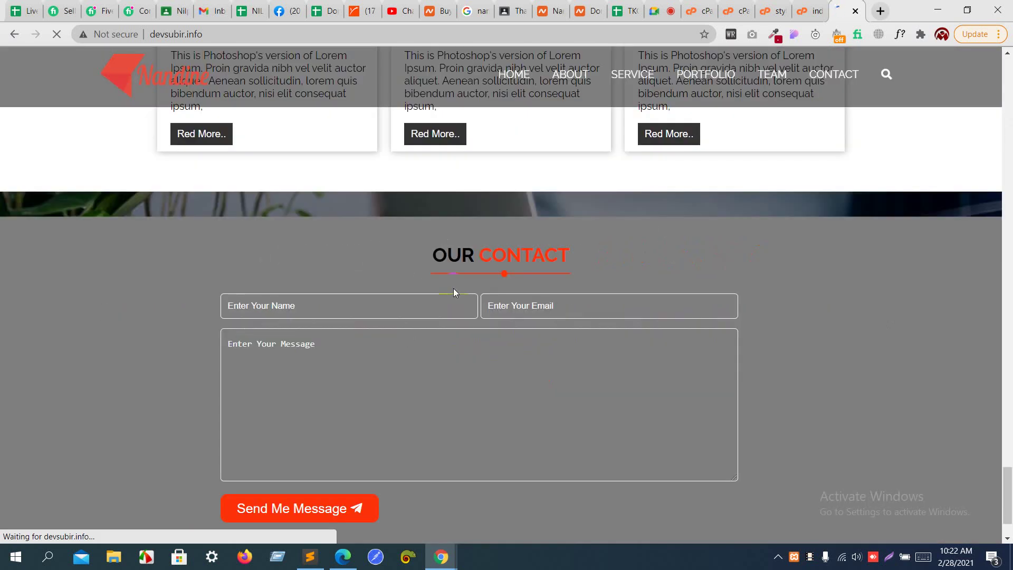
click(655, 211)
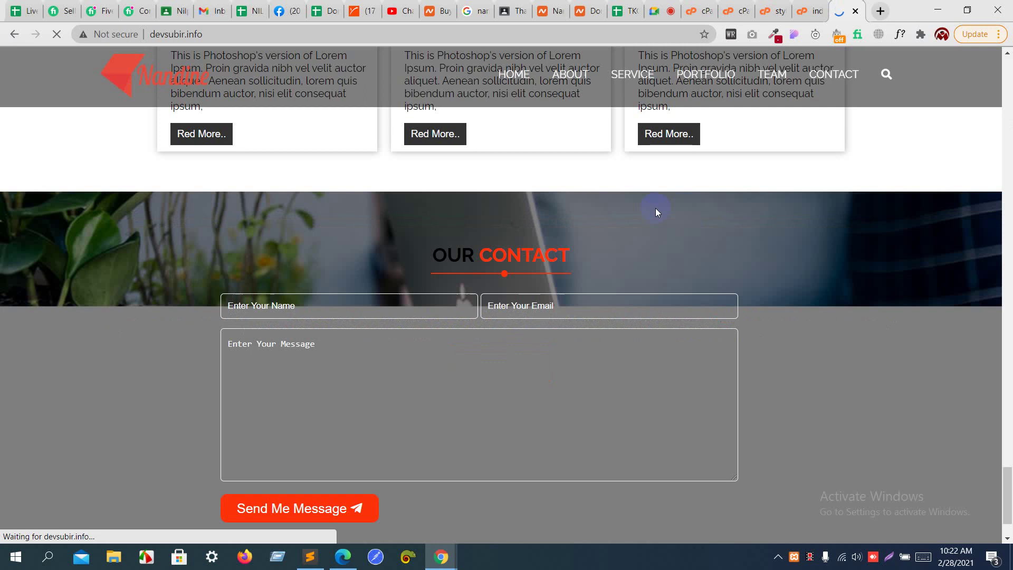
scroll(647, 214, up, 15)
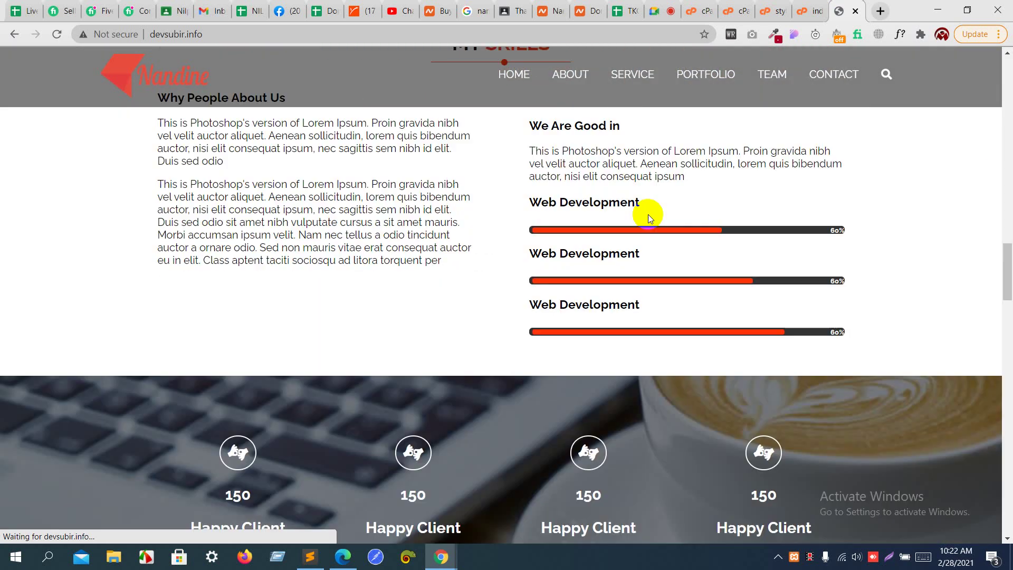
scroll(648, 214, up, 10)
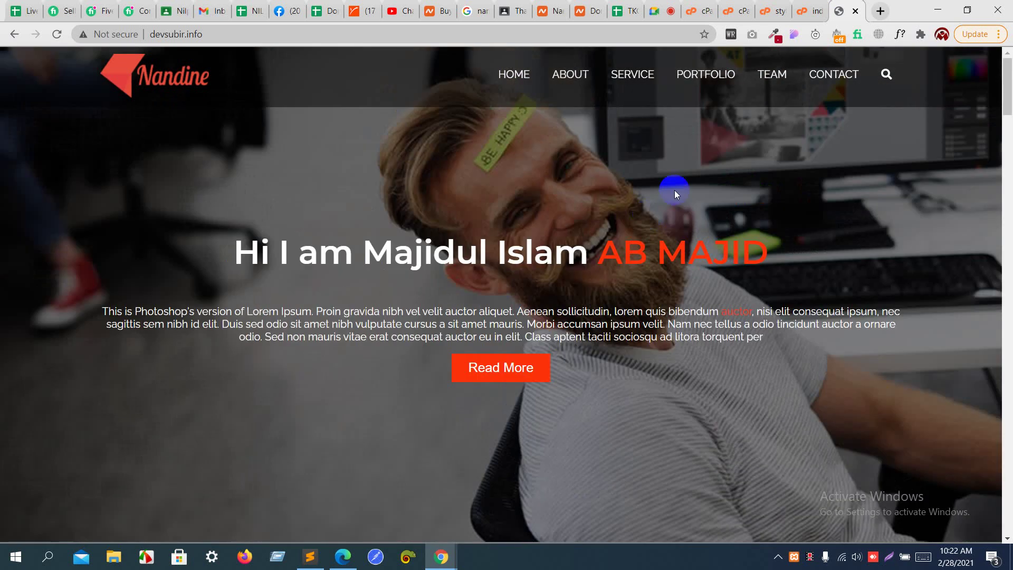
Check the Google Meet presentation, then return to the cPanel style.css editor
click(659, 5)
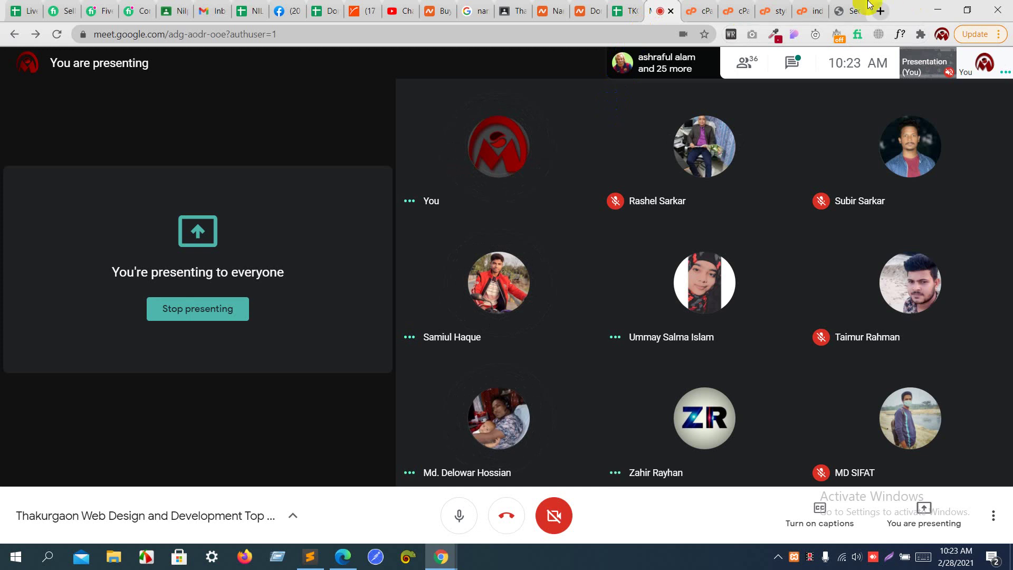
click(846, 7)
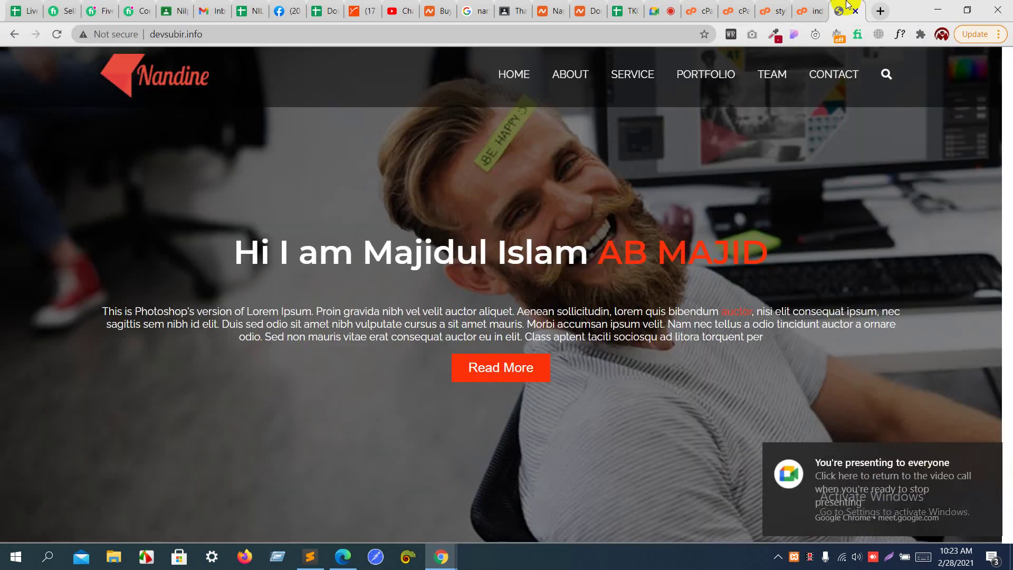
click(766, 8)
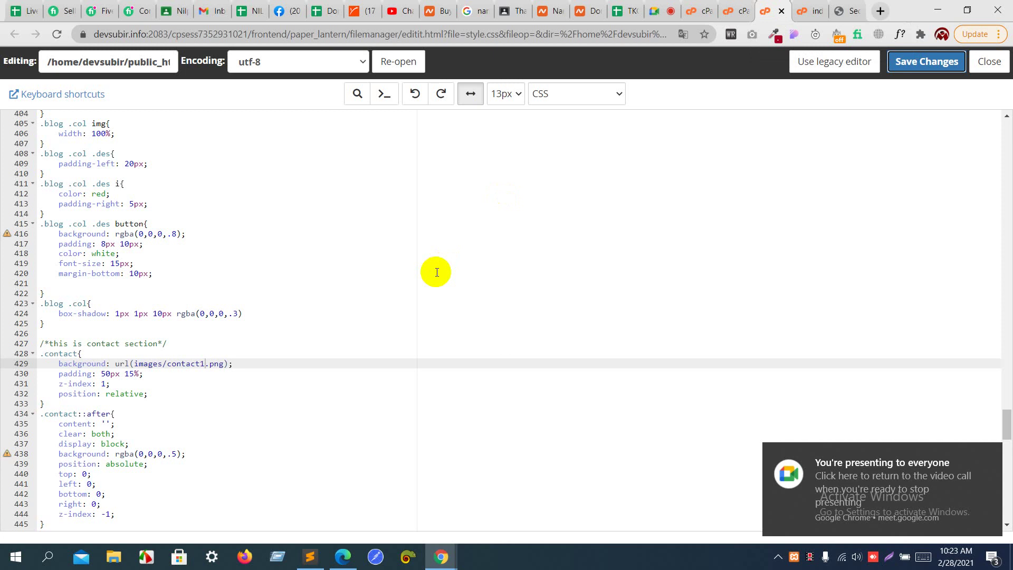
Remove the stray blank line 421 from style.css and save the changes
click(221, 281)
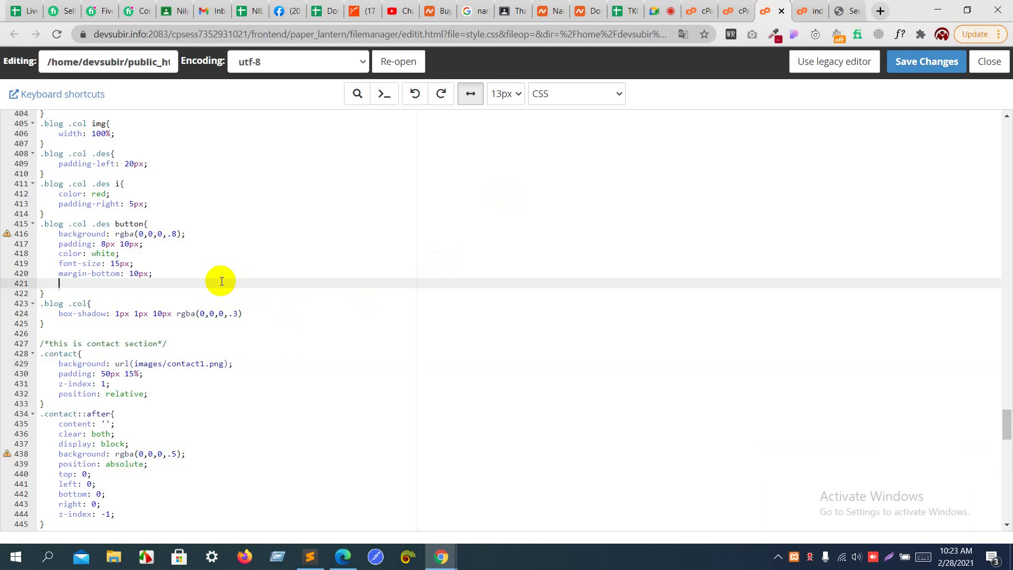
text(margin)
key(BackSpace)
key(BackSpace)
key(BackSpace)
key(BackSpace)
key(BackSpace)
key(BackSpace)
key(BackSpace)
key(BackSpace)
click(900, 64)
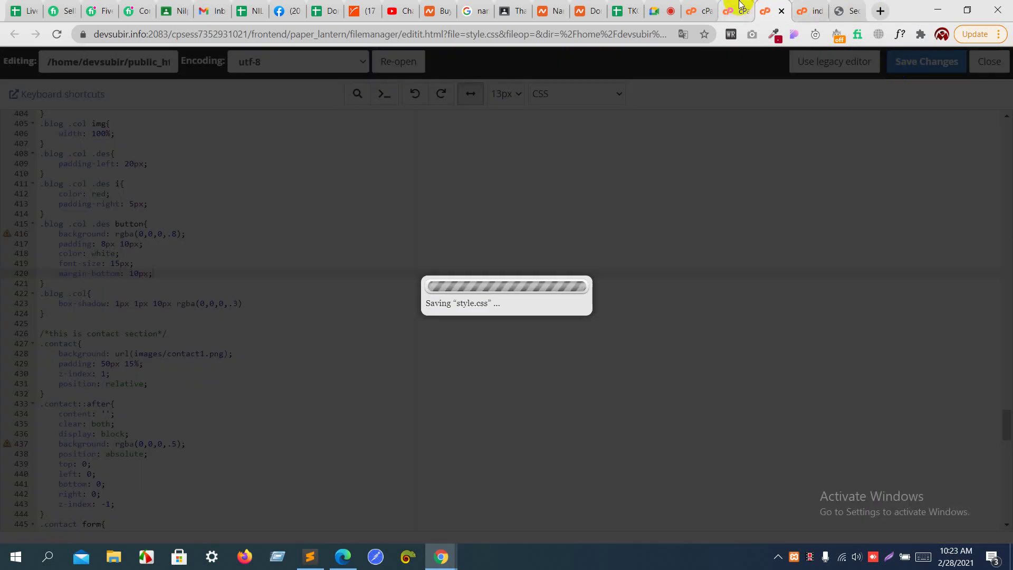
Close the File Manager, style.css and index.html editor tabs, leaving the live site showing
click(735, 10)
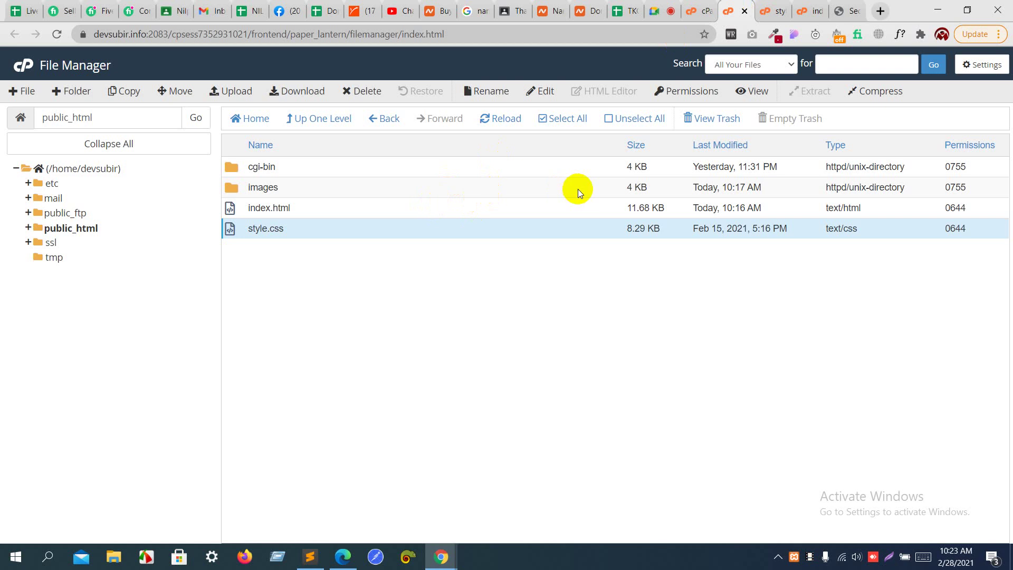
click(744, 11)
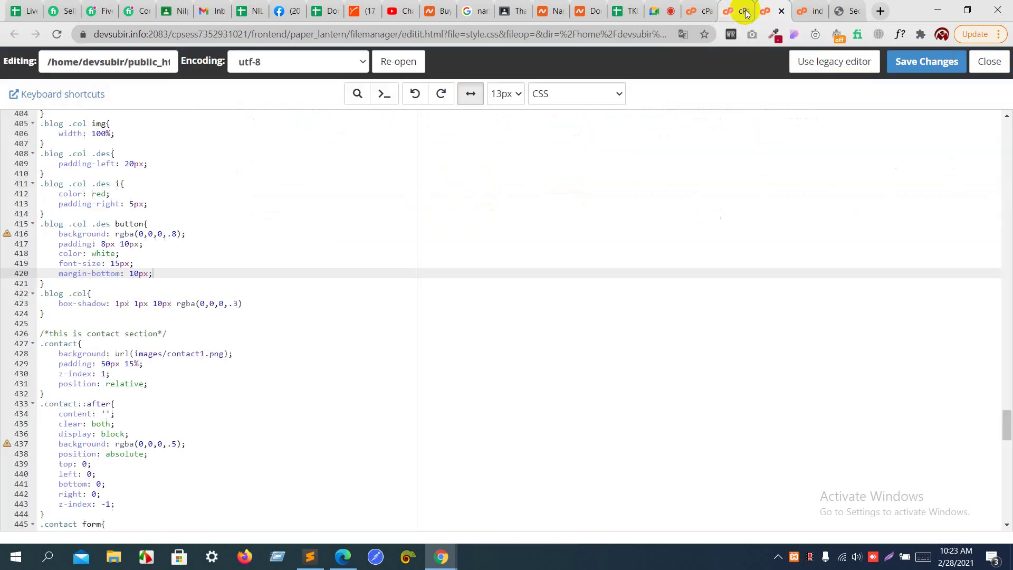
click(745, 11)
click(744, 11)
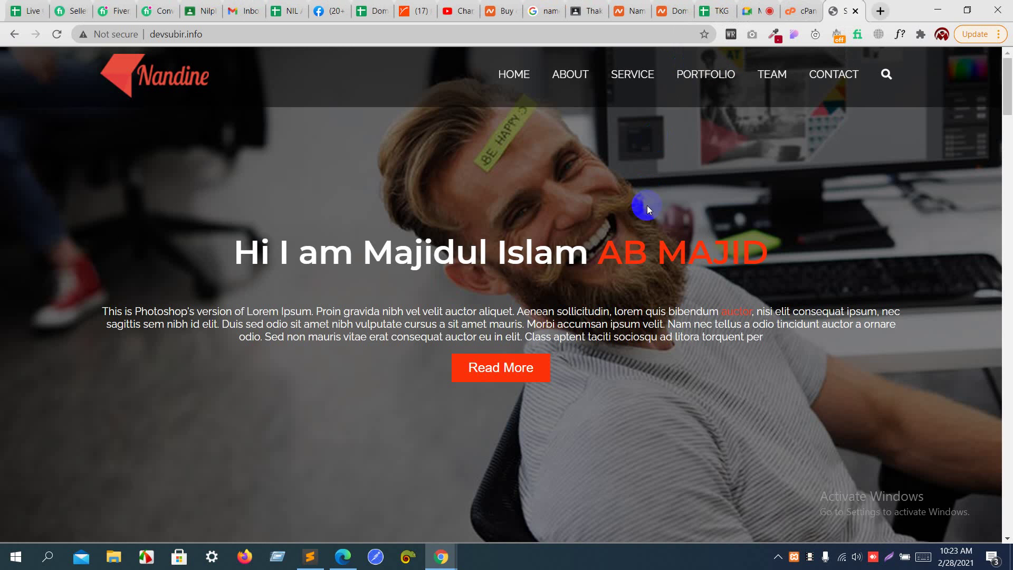
click(811, 7)
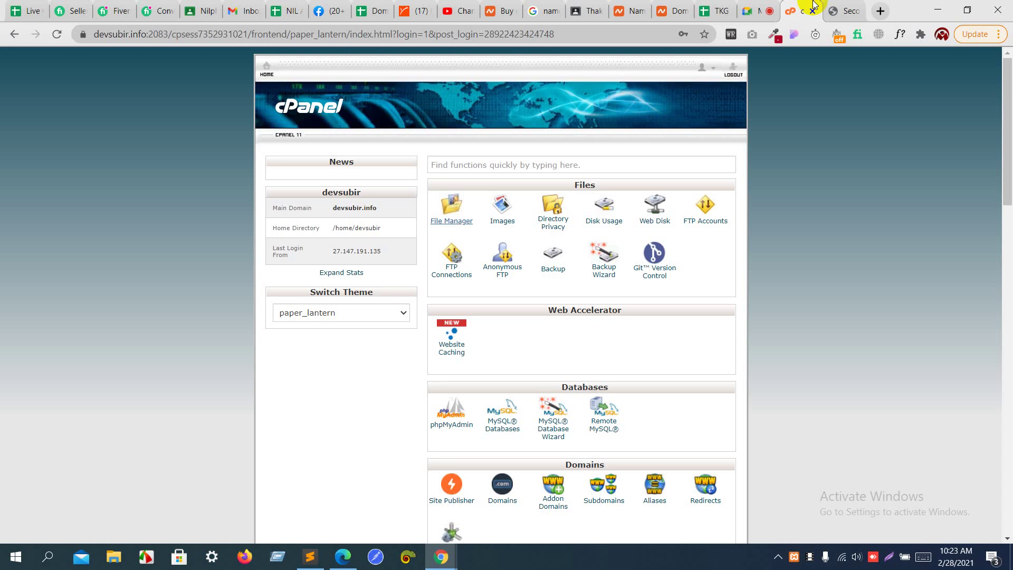
click(458, 219)
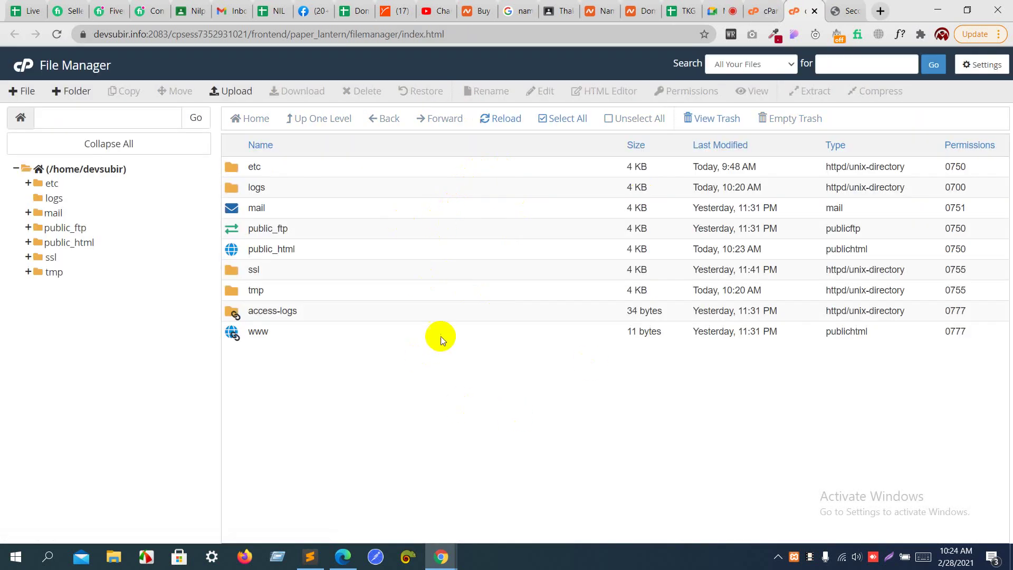
double_click(368, 248)
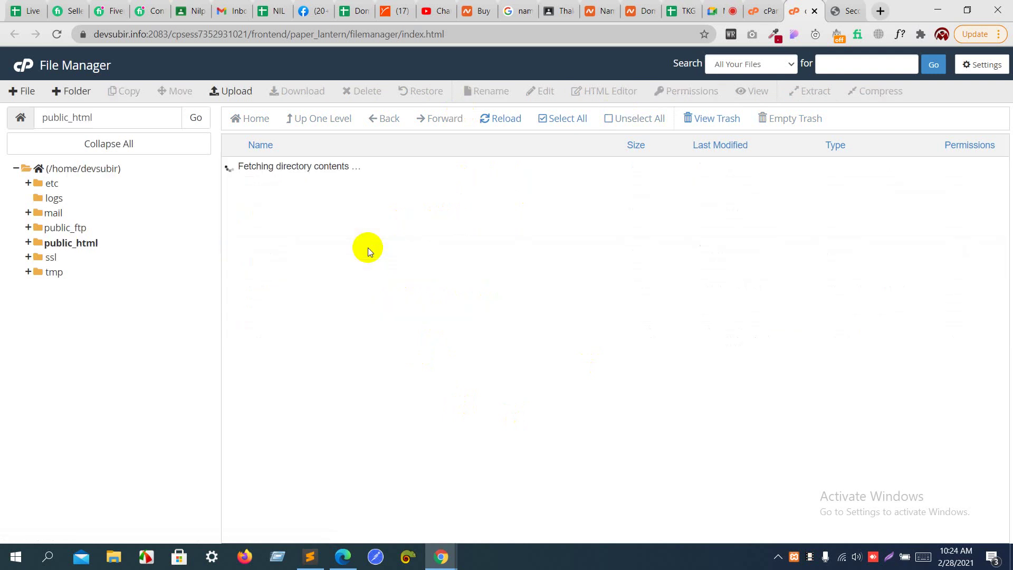
click(368, 314)
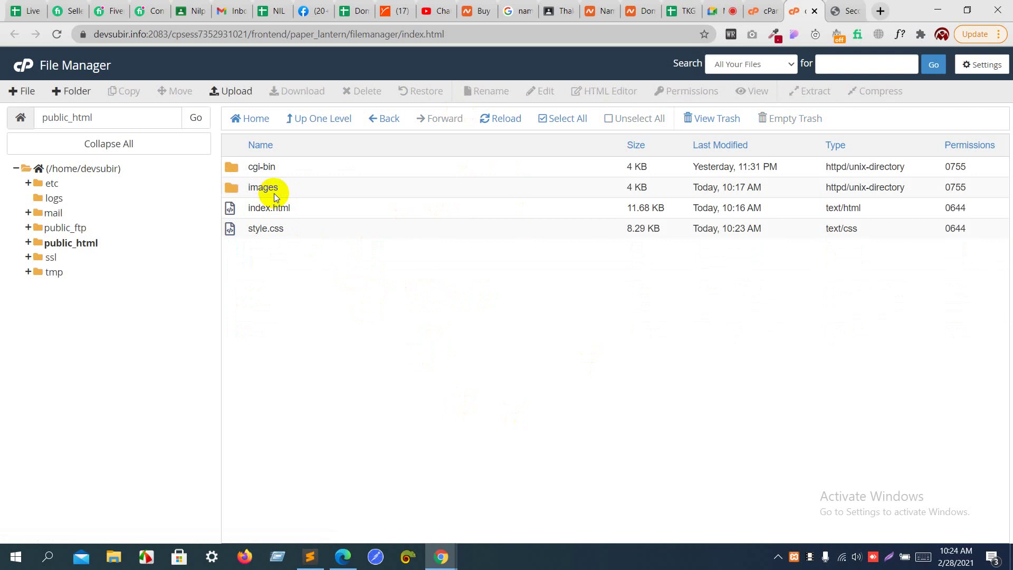
click(459, 191)
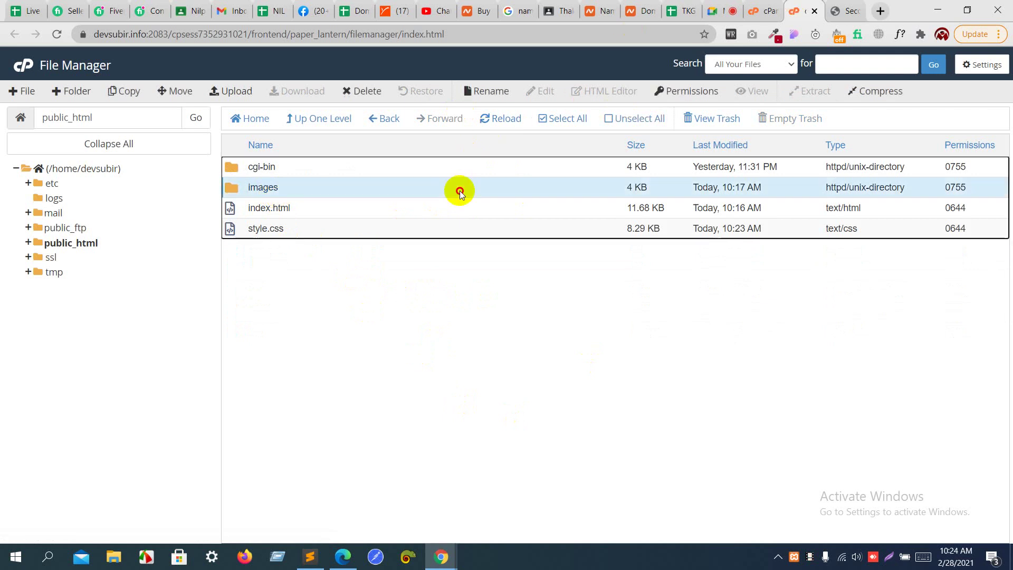
double_click(460, 191)
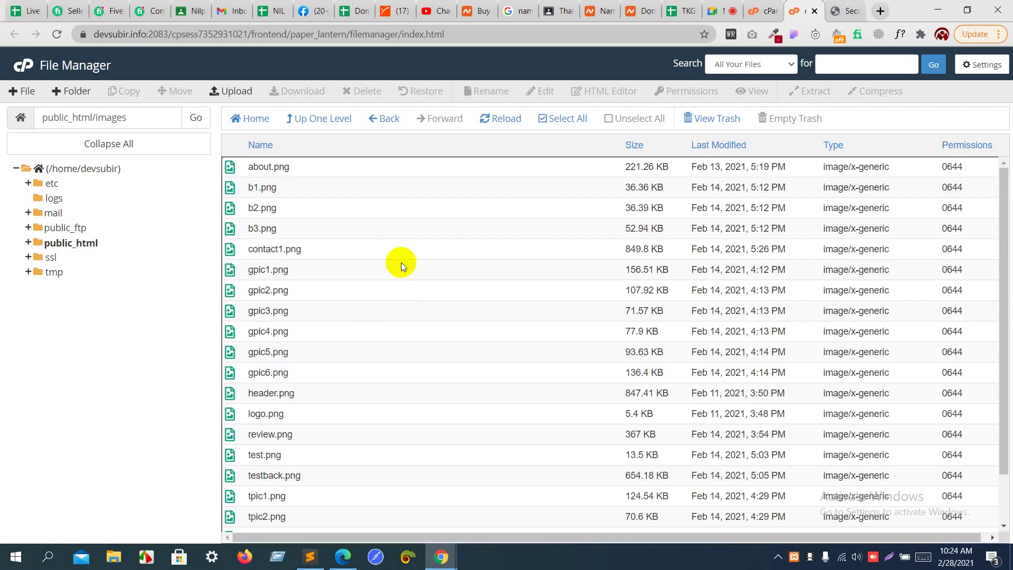
click(320, 118)
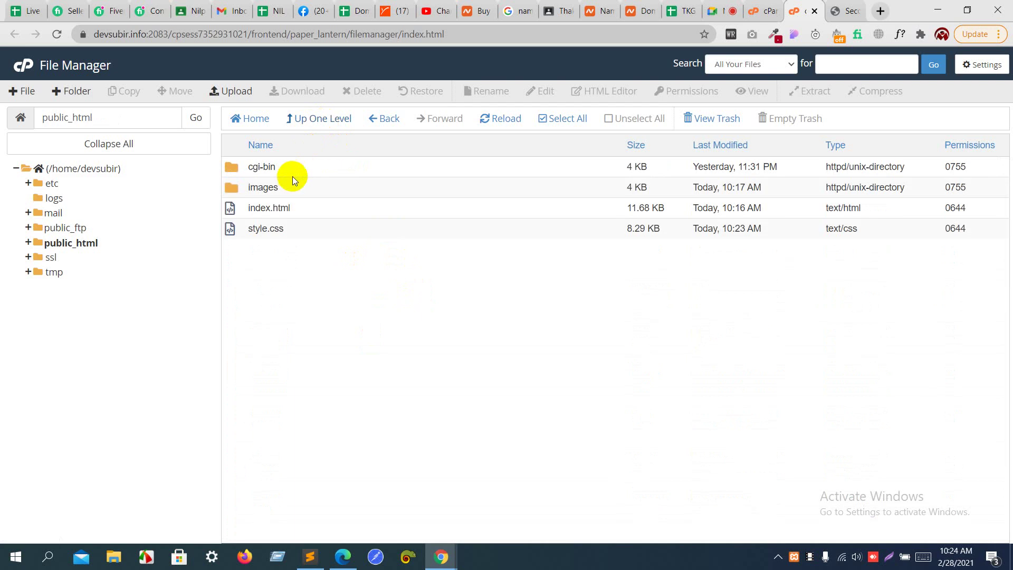
click(844, 10)
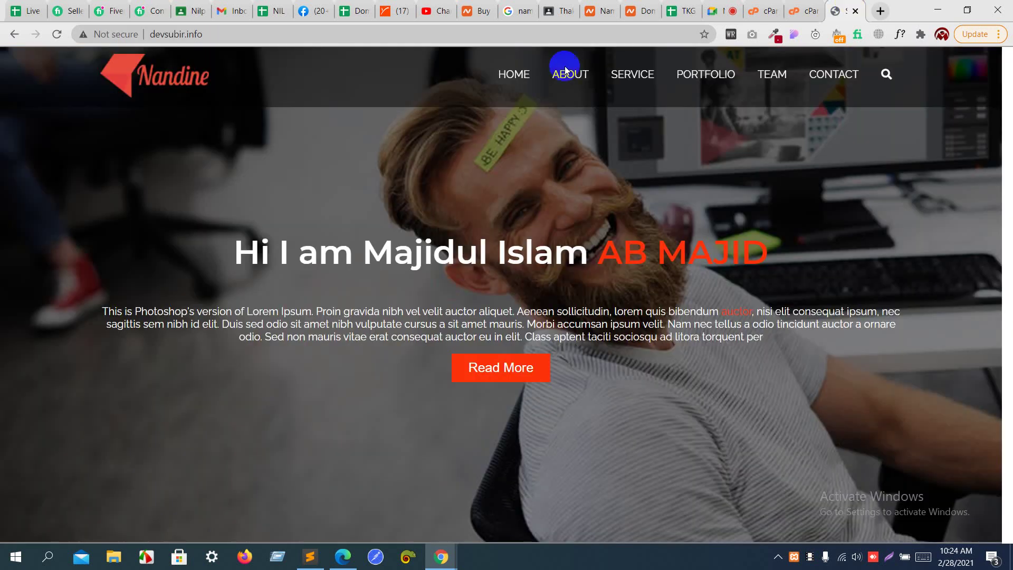
Load the site's devsubir.info/images directory listing
click(274, 34)
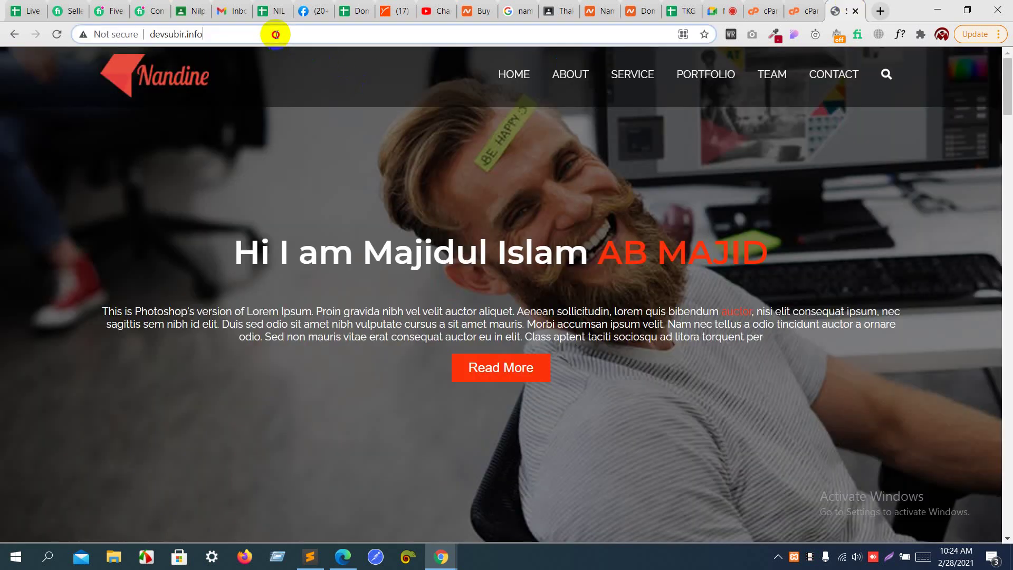
text(/i)
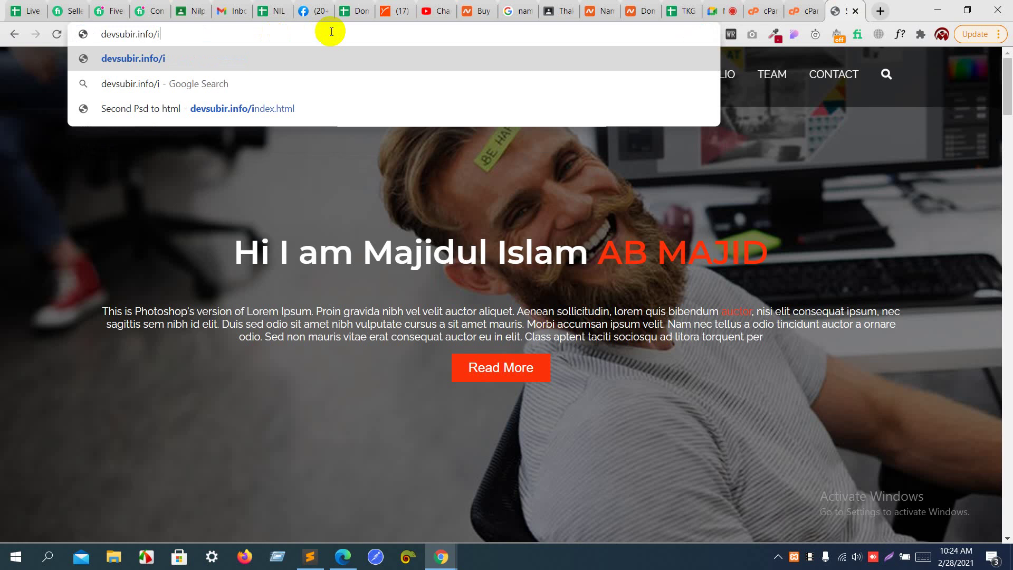
text(mages)
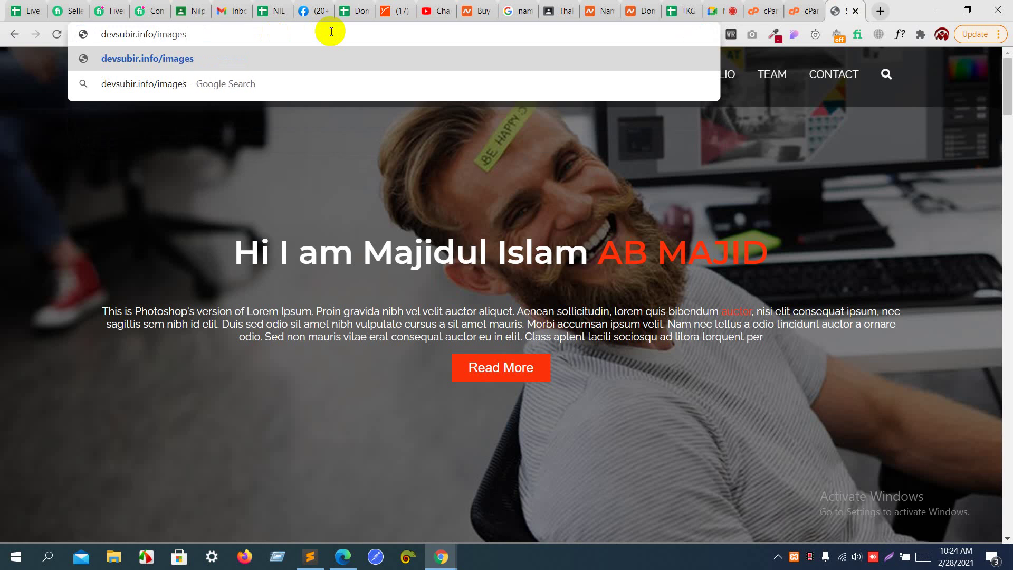
key(Return)
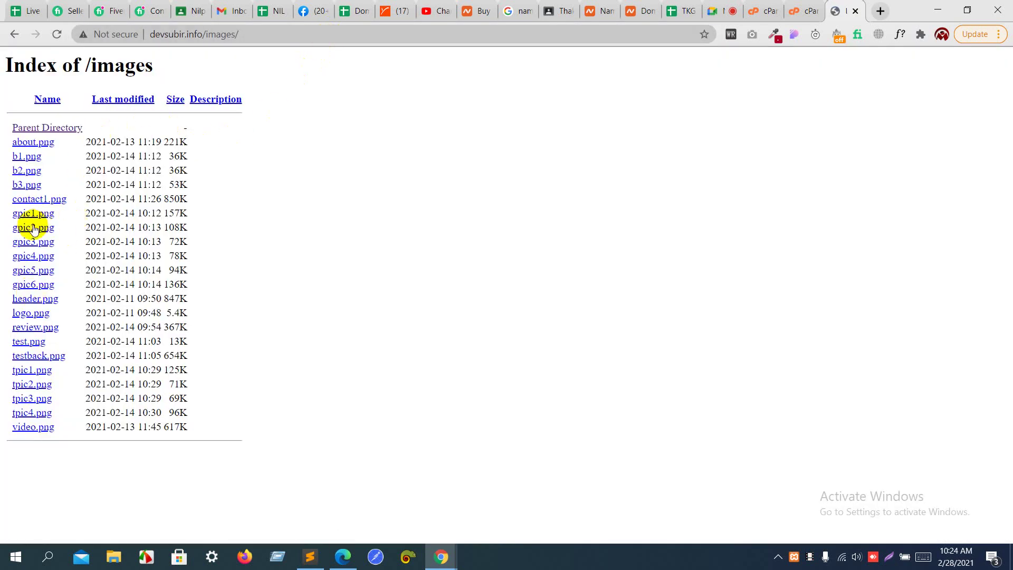
Preview gpic2.png and b2.png from the listing, then return to cPanel File Manager
click(30, 228)
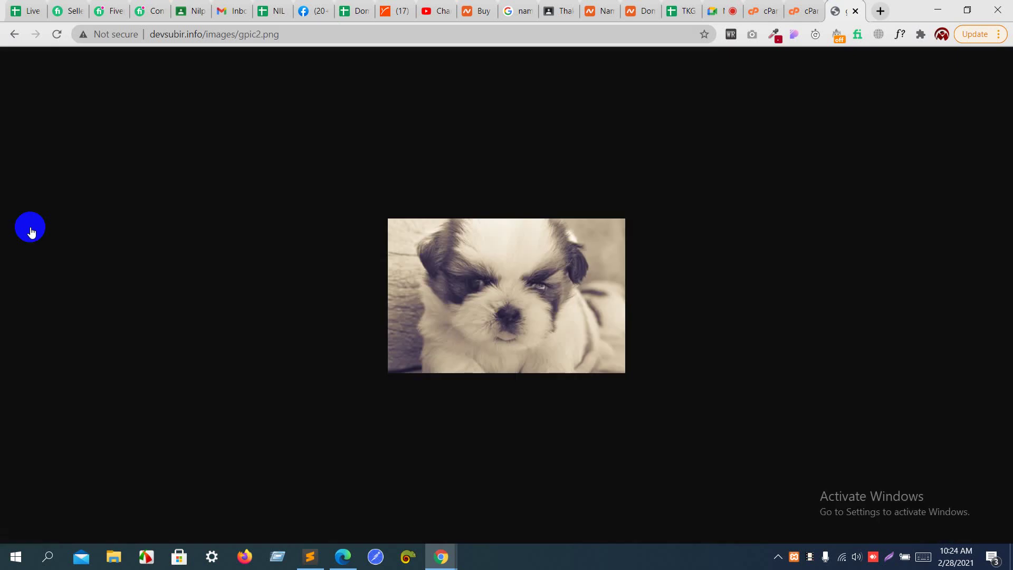
click(13, 36)
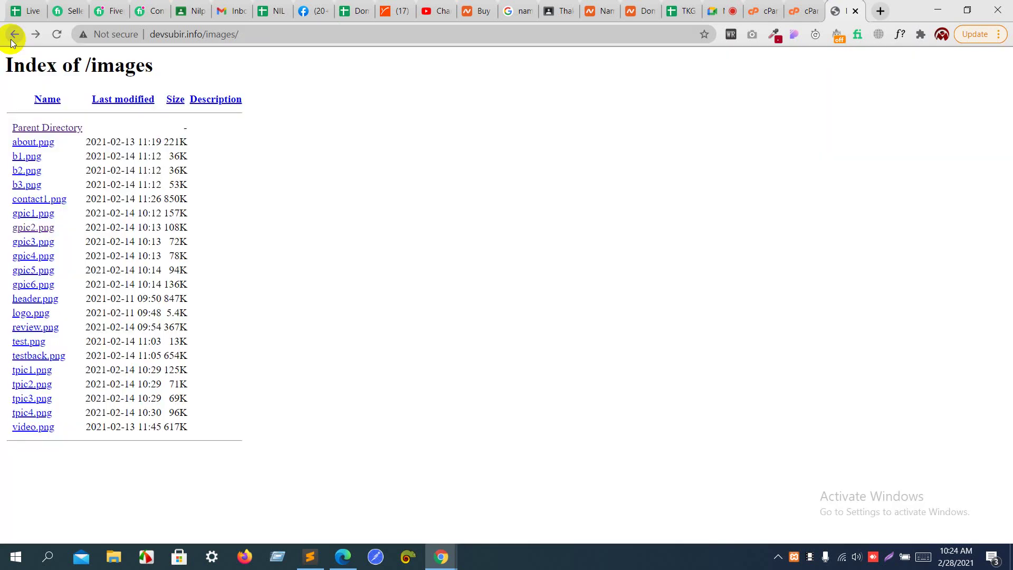
click(27, 171)
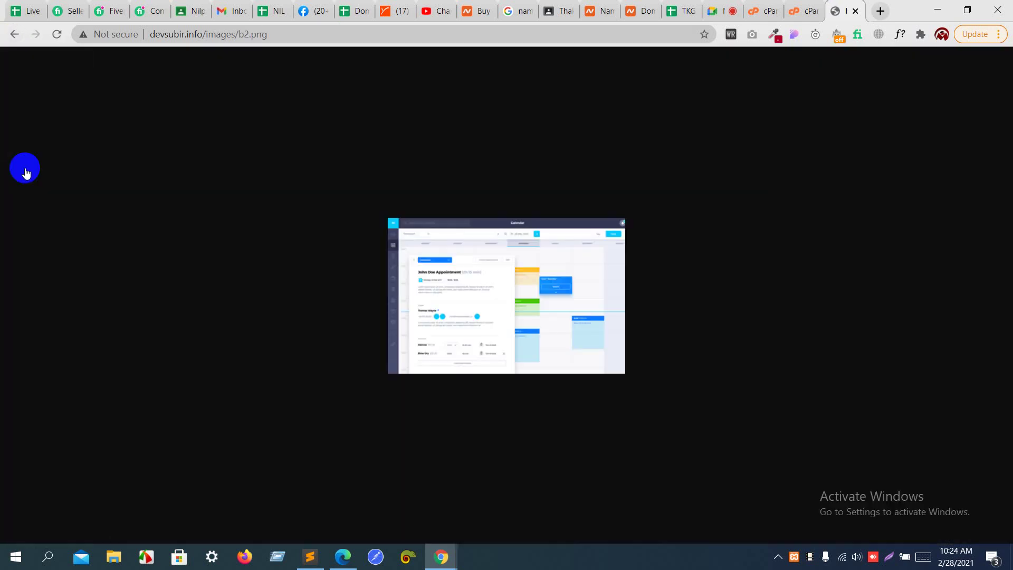
click(15, 35)
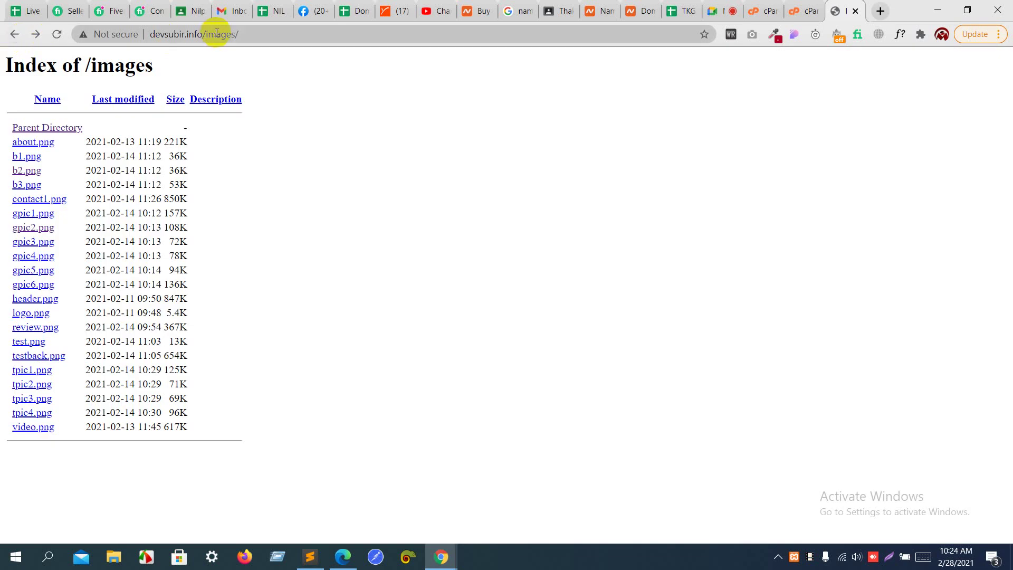
drag(206, 32, 267, 31)
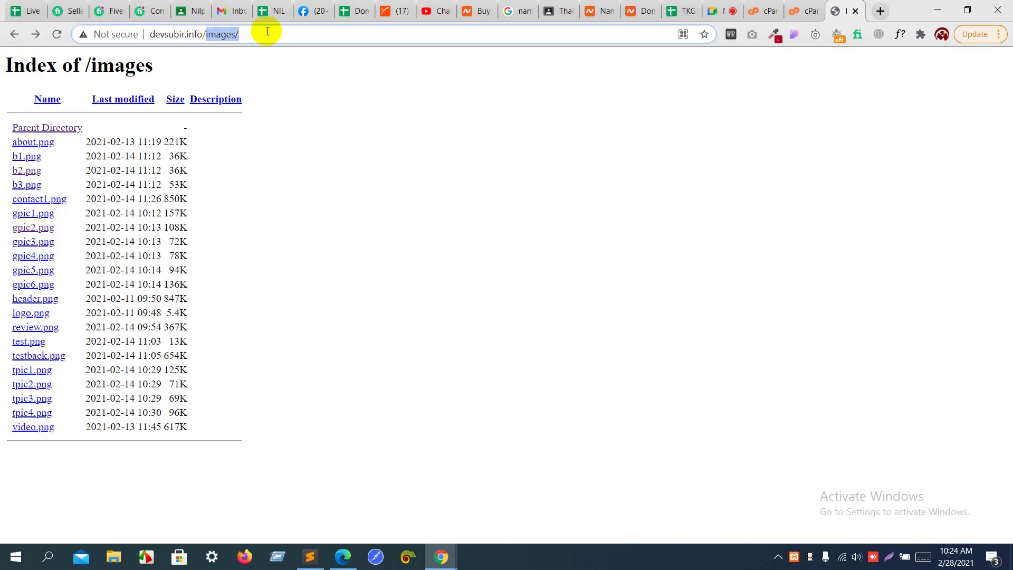
click(812, 10)
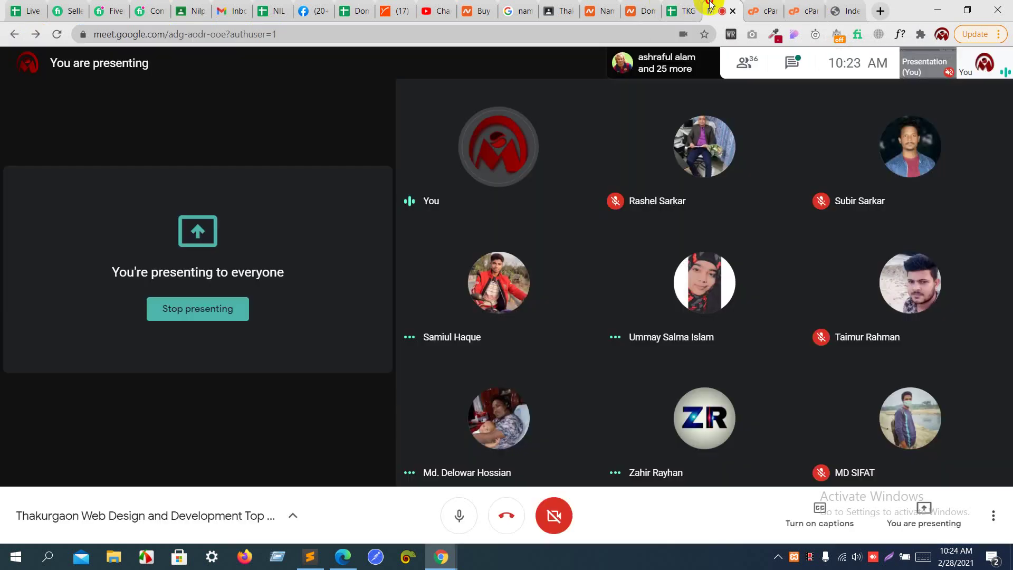
Open the File Upload page for /home/devsubir/public_html and bring up the file chooser
click(709, 6)
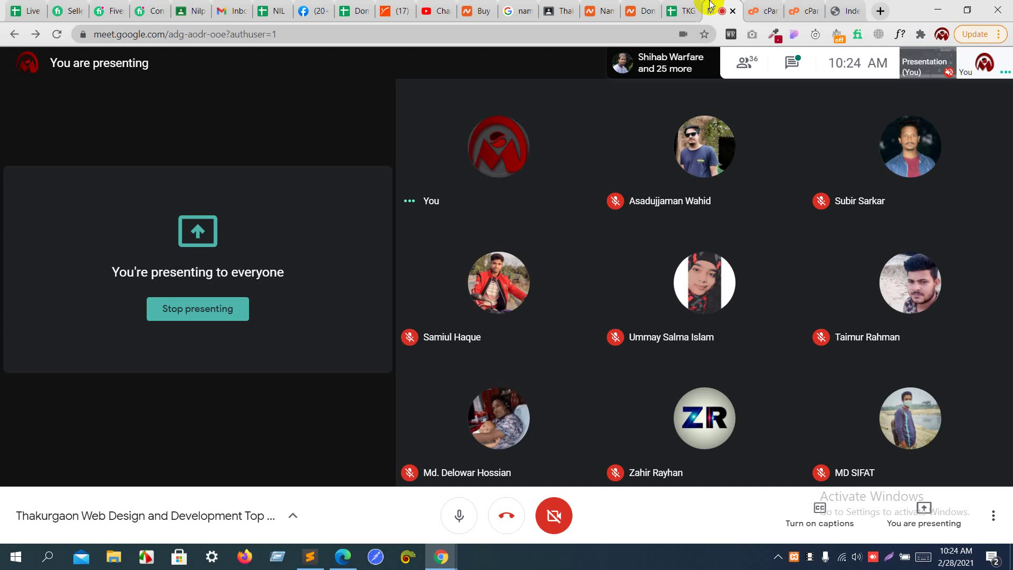
click(797, 6)
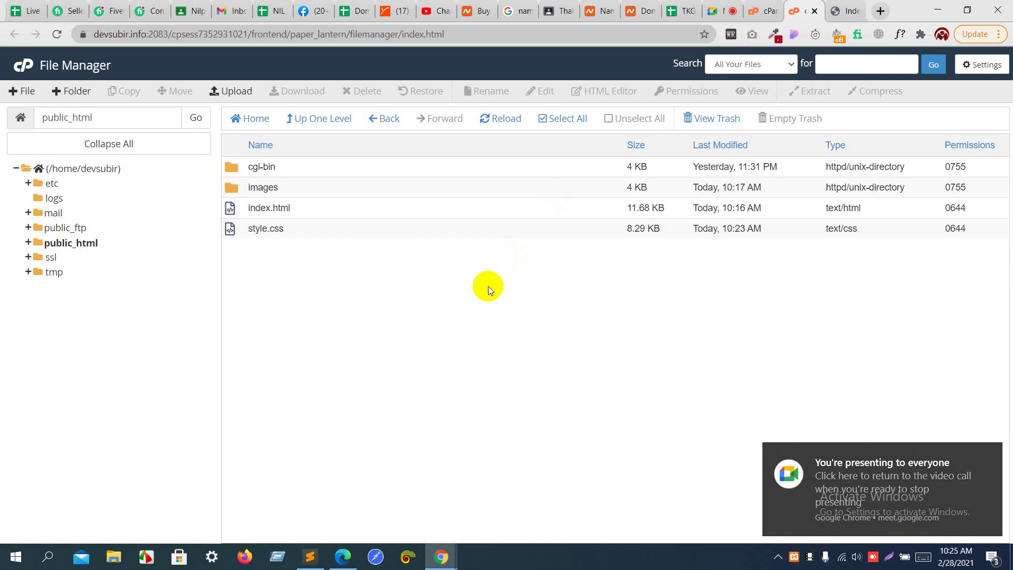
click(240, 91)
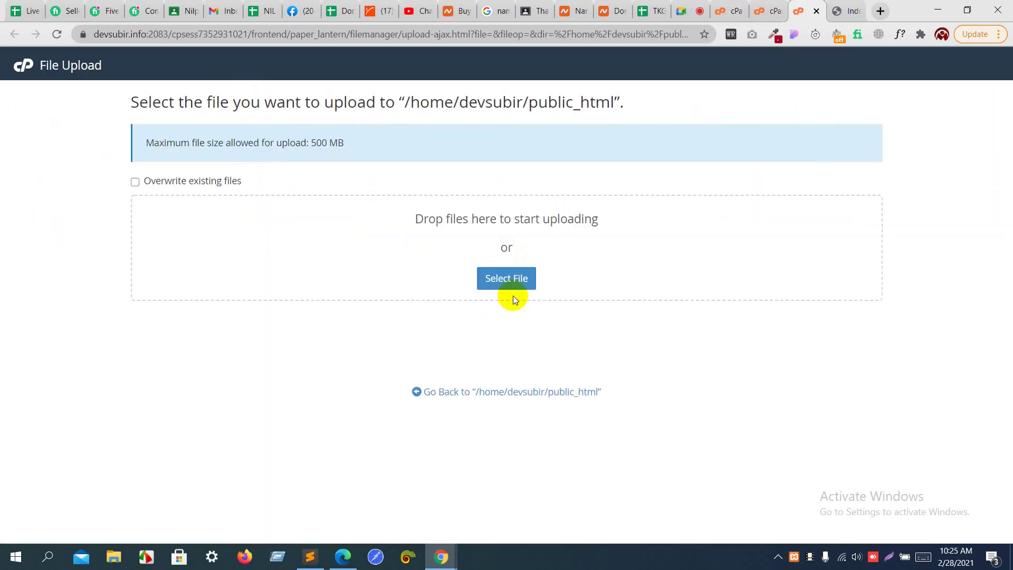
click(511, 278)
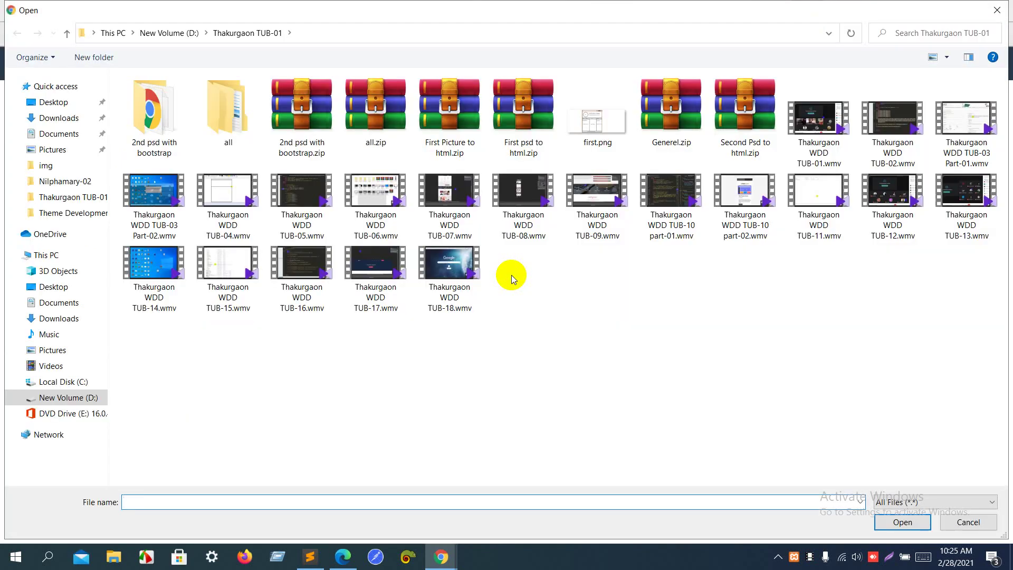
Compress the 'First psd to html' folder into First psd to html.zip and upload it
double_click(227, 119)
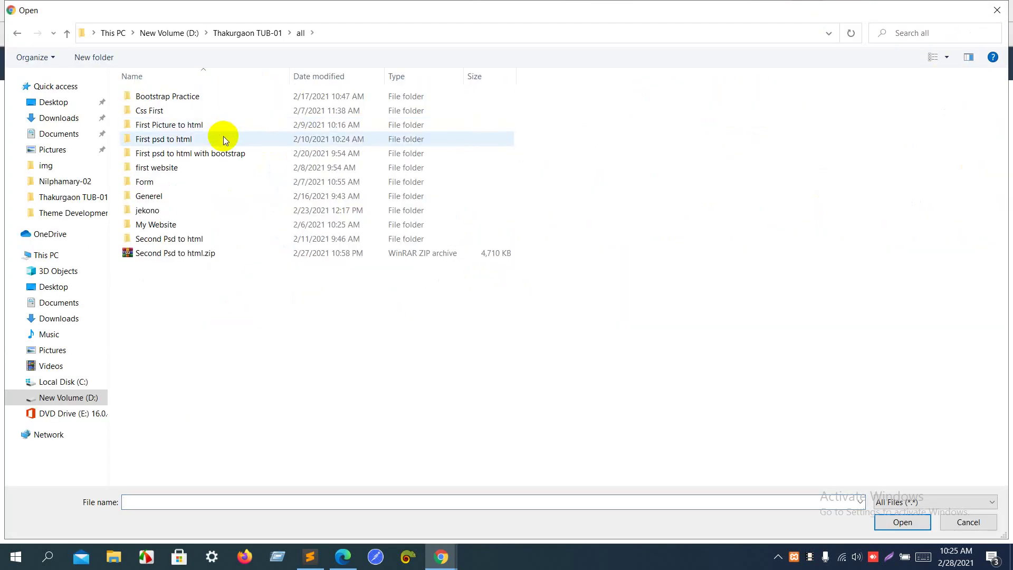
click(172, 138)
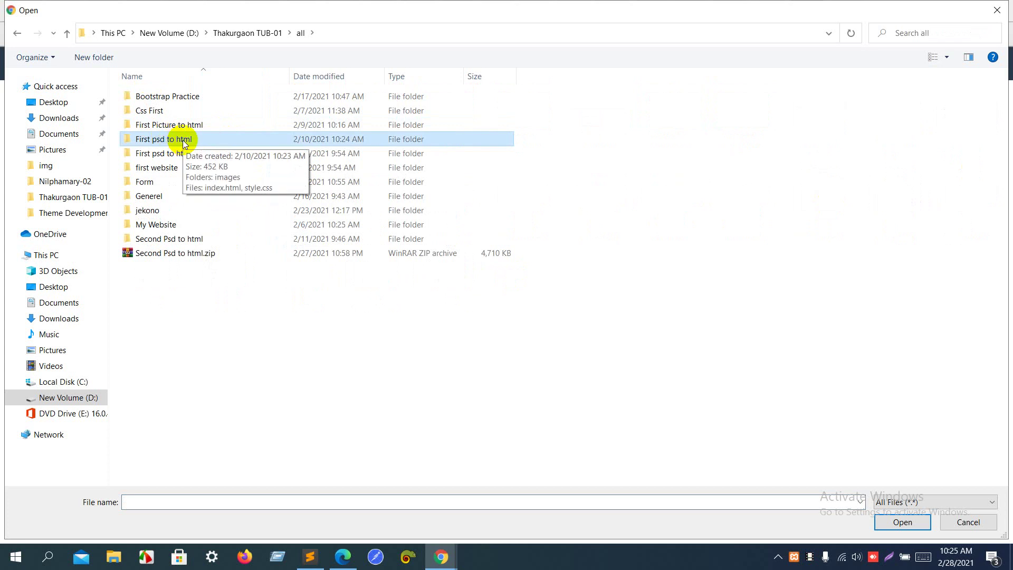
right_click(183, 141)
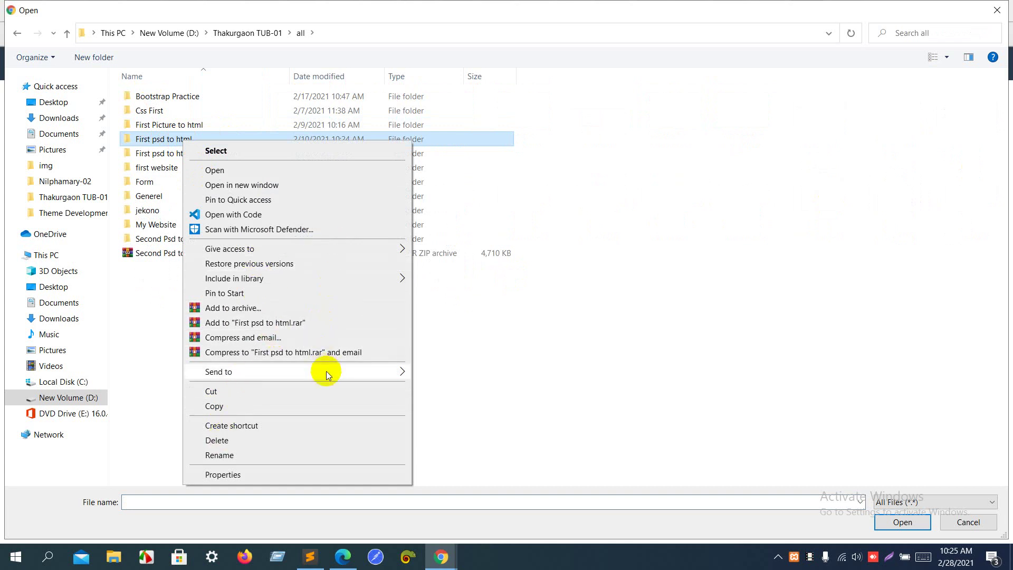
mouse_move(326, 372)
click(464, 390)
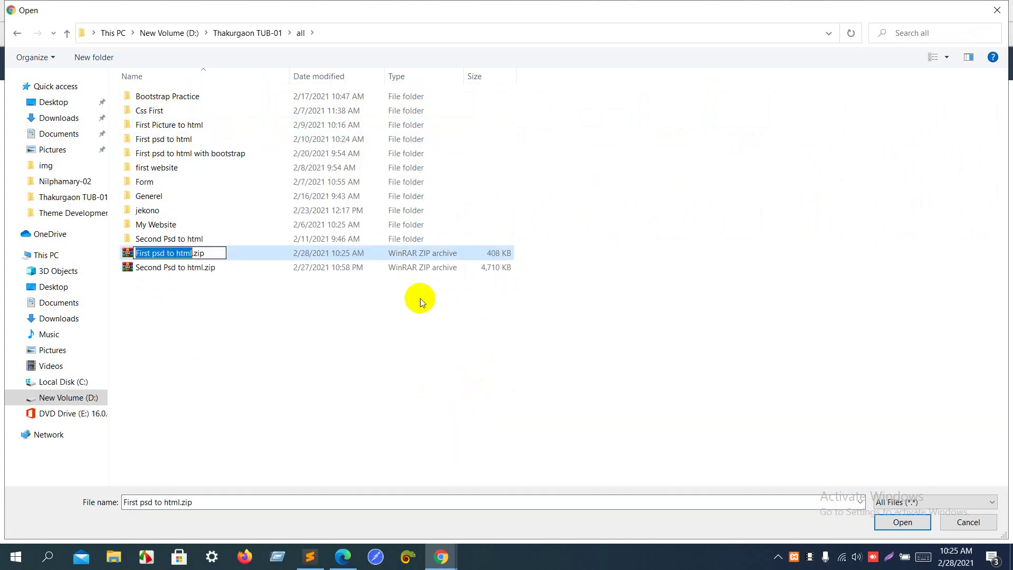
click(435, 259)
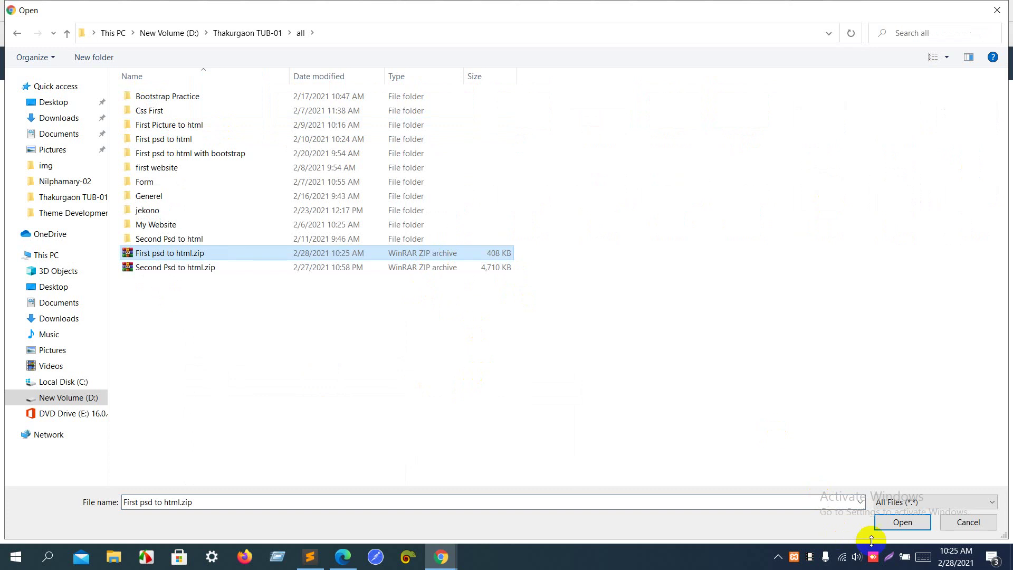
click(903, 522)
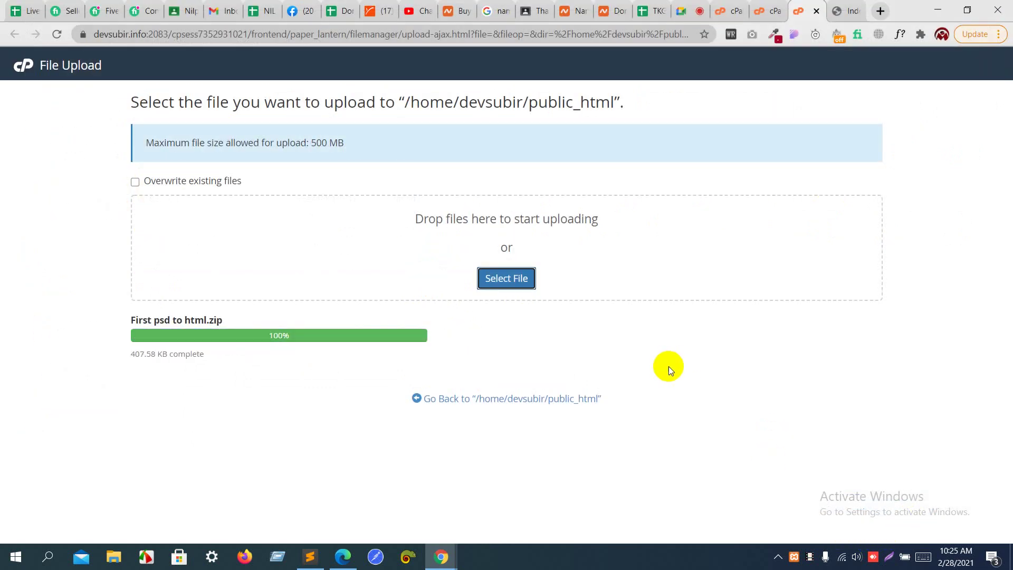
Go back to public_html and bring up the actions for First psd to html.zip (407.58 KB)
click(553, 399)
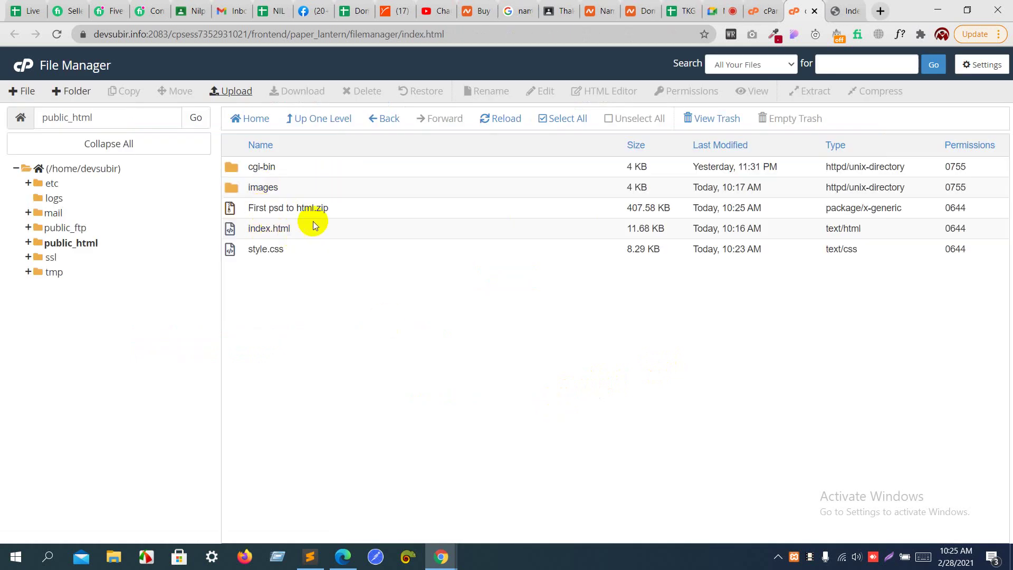
click(340, 210)
right_click(340, 210)
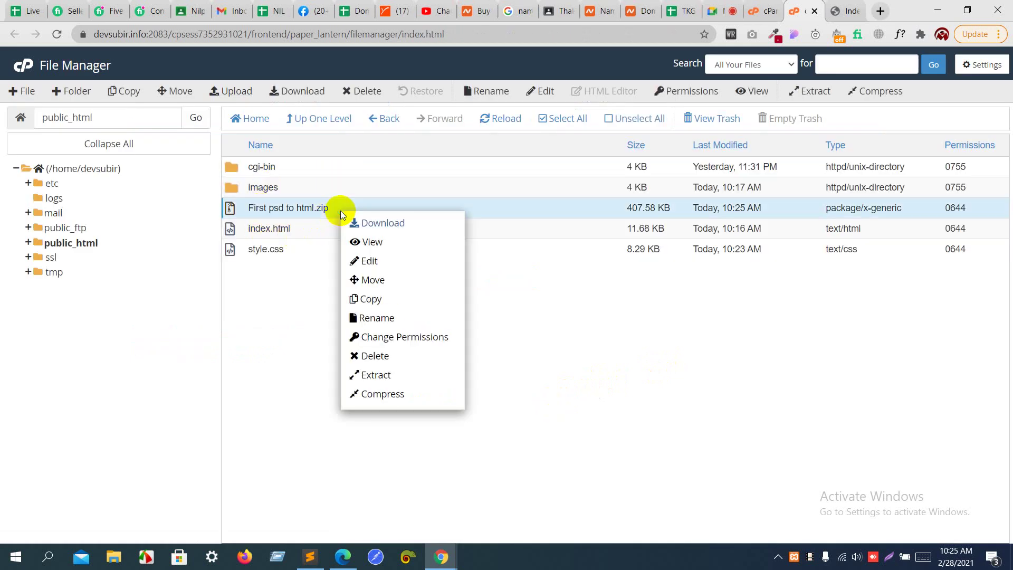
Extract First psd to html.zip into public_html and dismiss the results
click(385, 379)
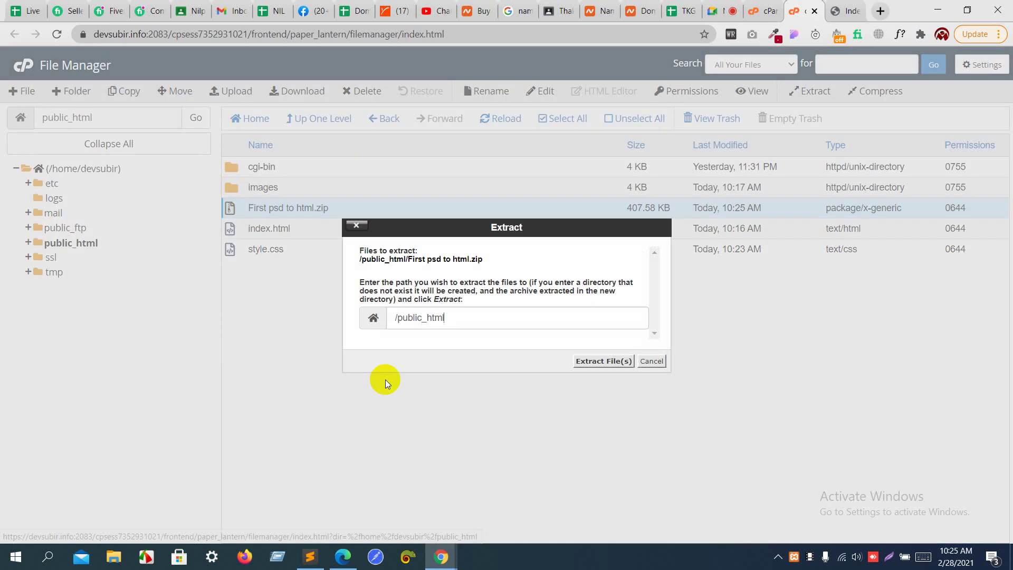
click(611, 362)
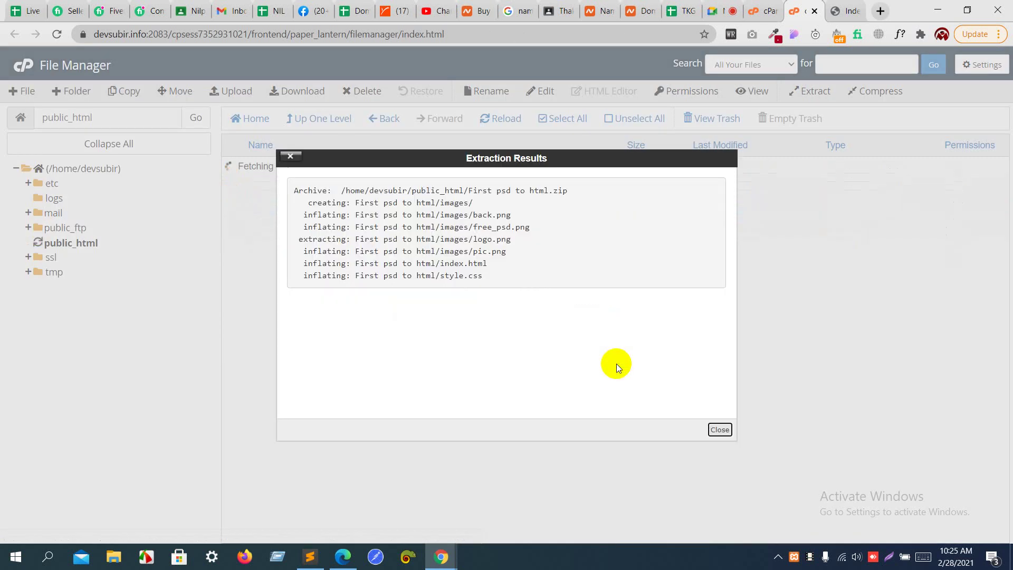
click(715, 427)
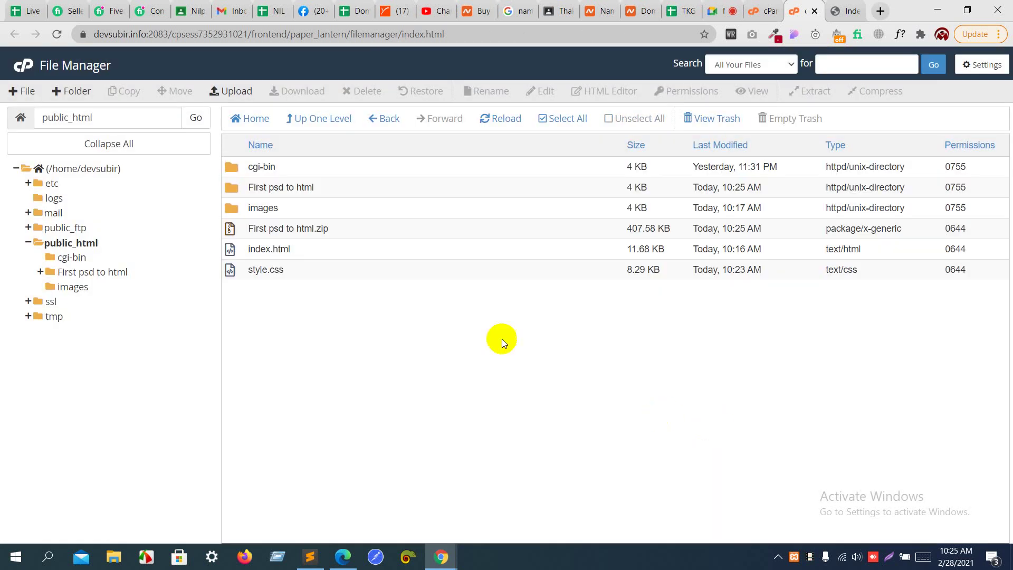
Inspect the new First psd to html folder's images, index.html and style.css, then select it
double_click(352, 192)
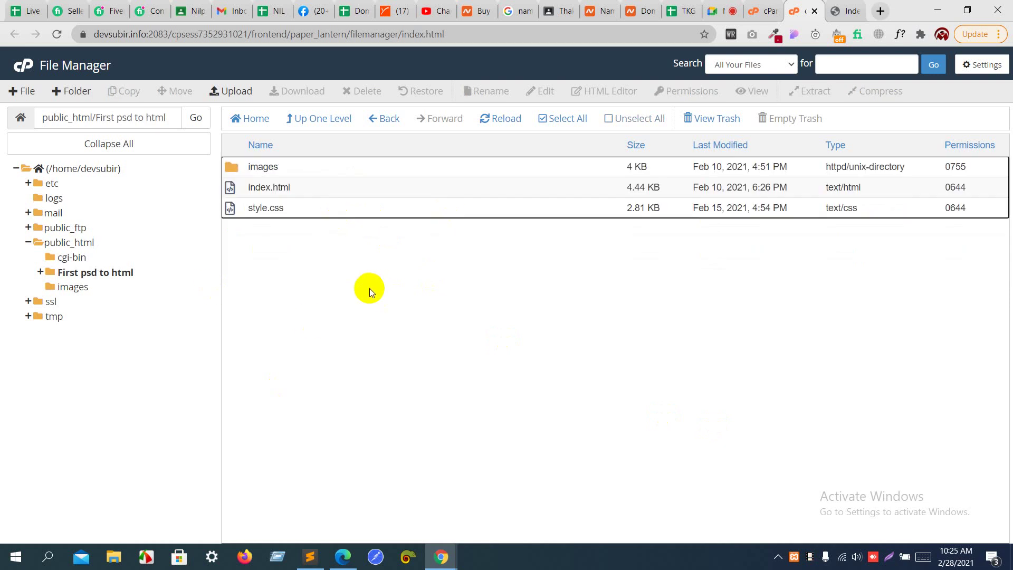
click(317, 117)
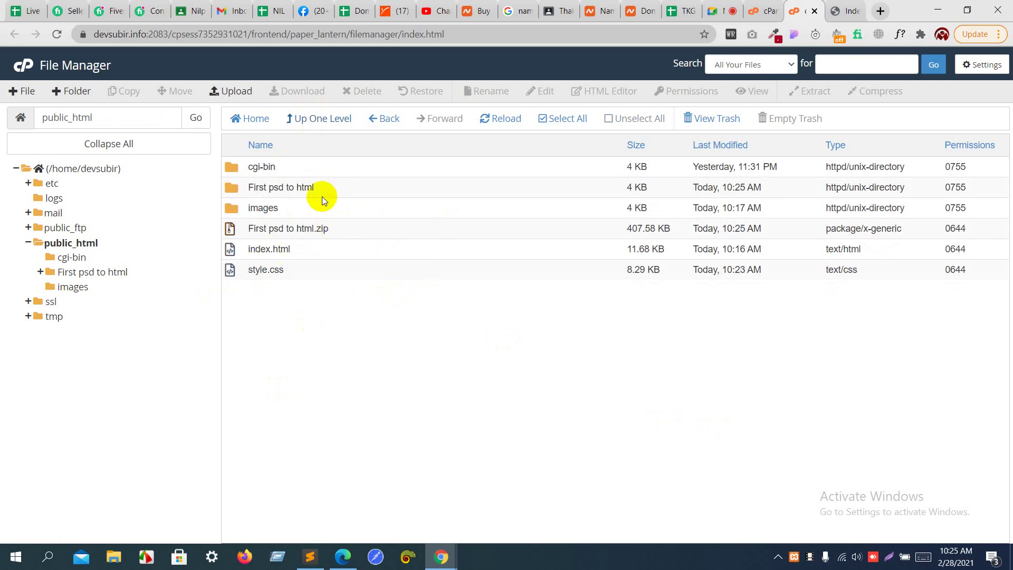
click(309, 250)
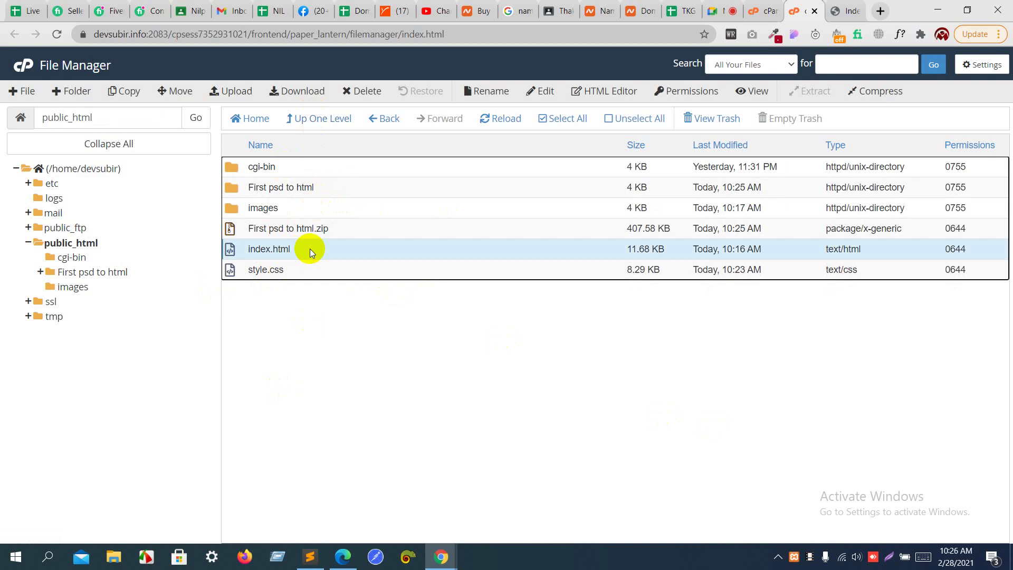
double_click(314, 191)
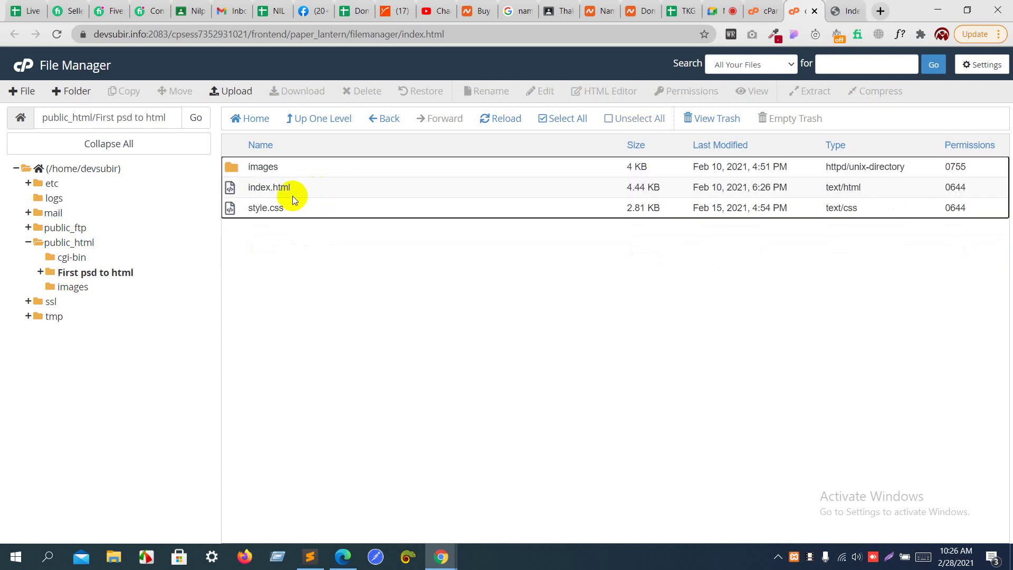
click(303, 119)
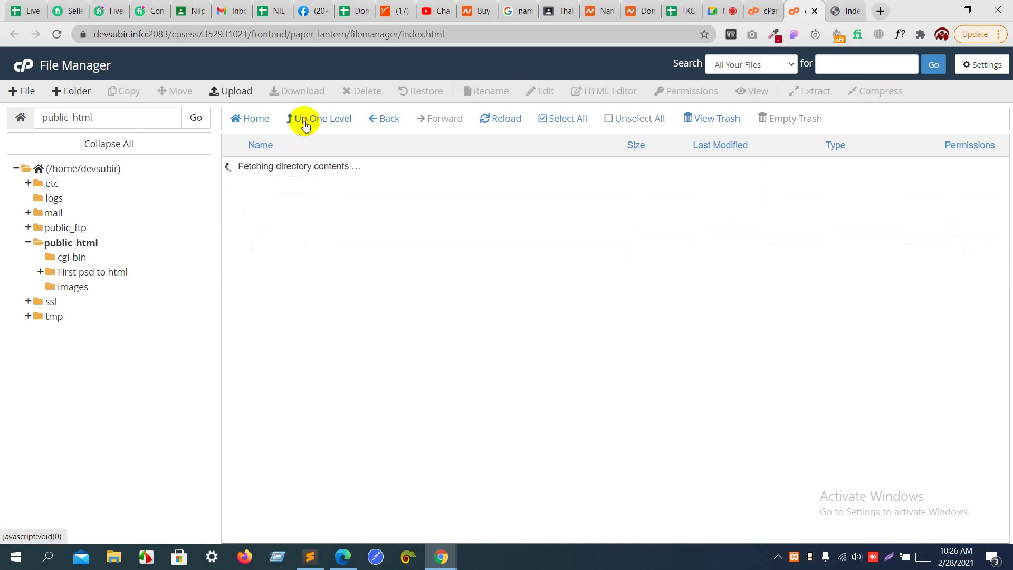
click(312, 189)
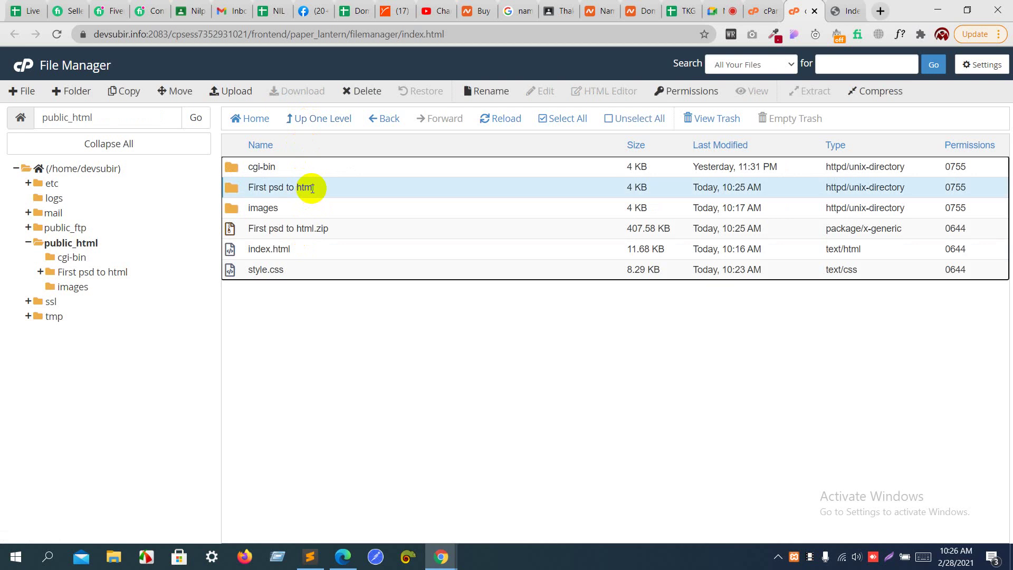
Rename the 'First psd to html' folder to 'second'
click(311, 188)
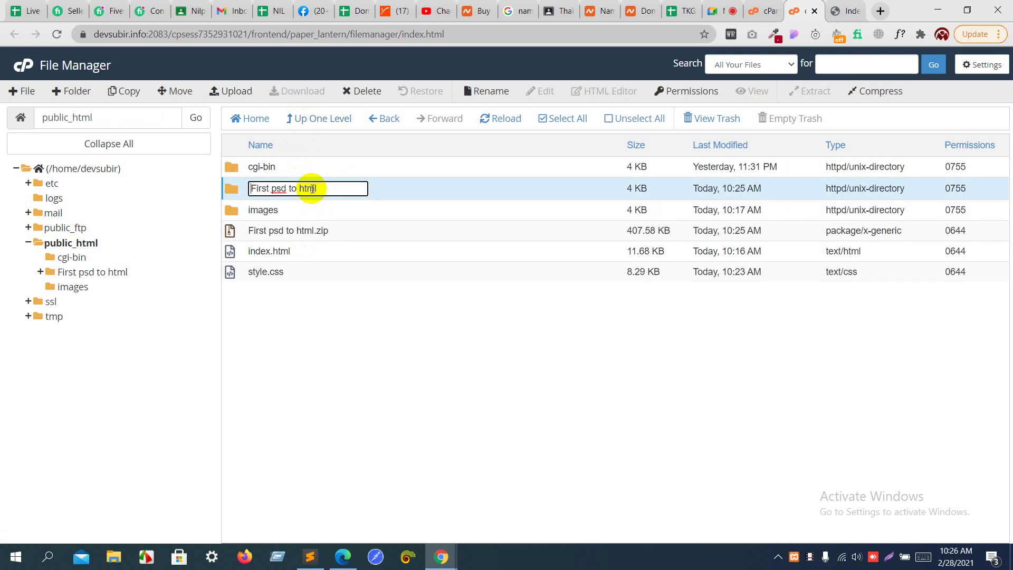
key(ctrl+a)
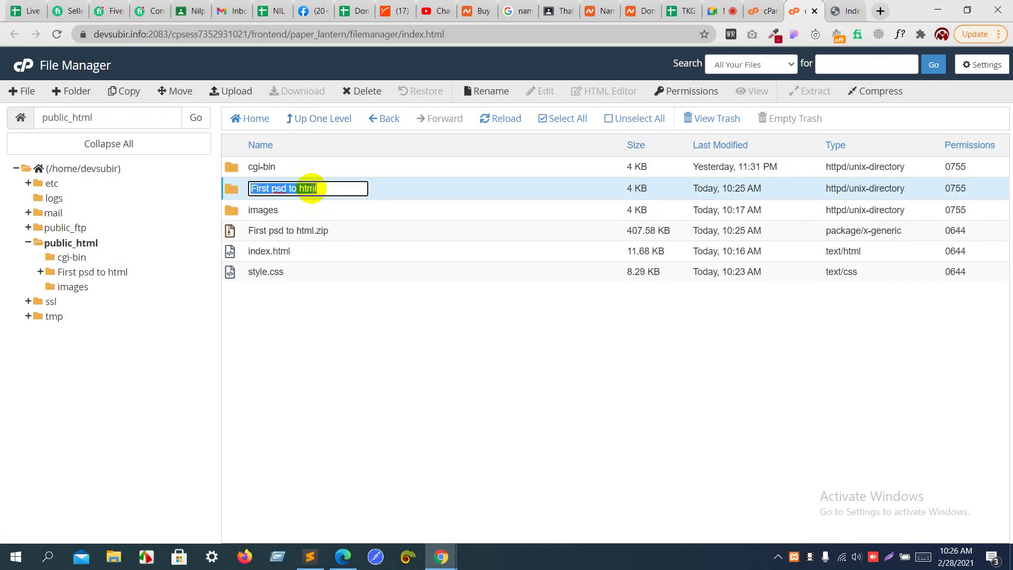
text(sec)
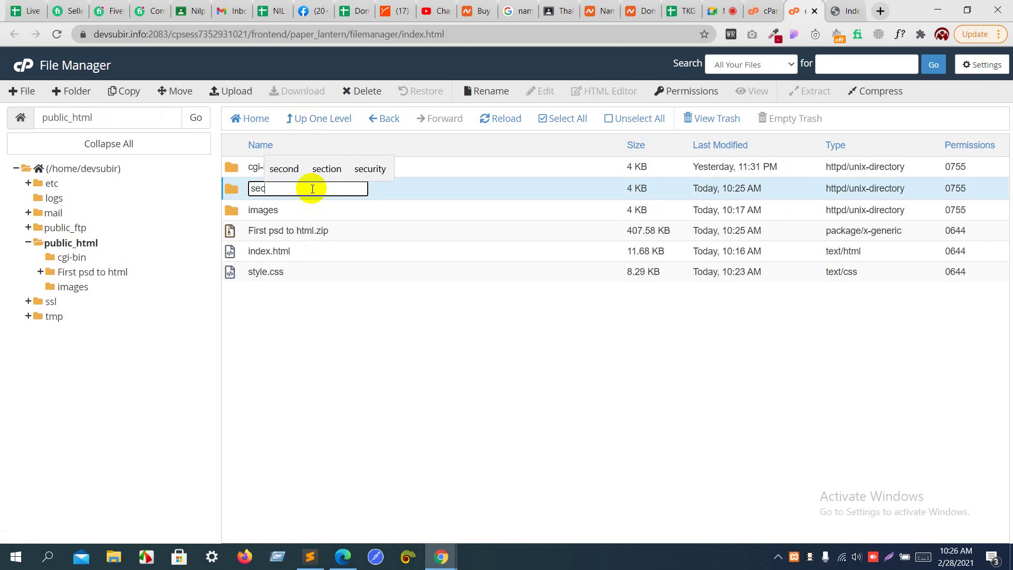
text(ond)
key(Return)
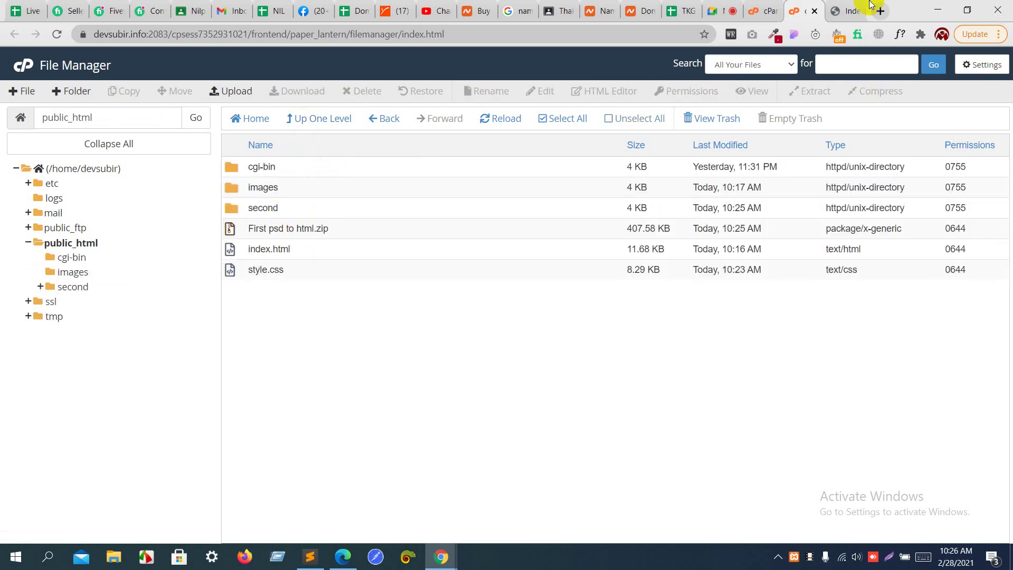
click(850, 7)
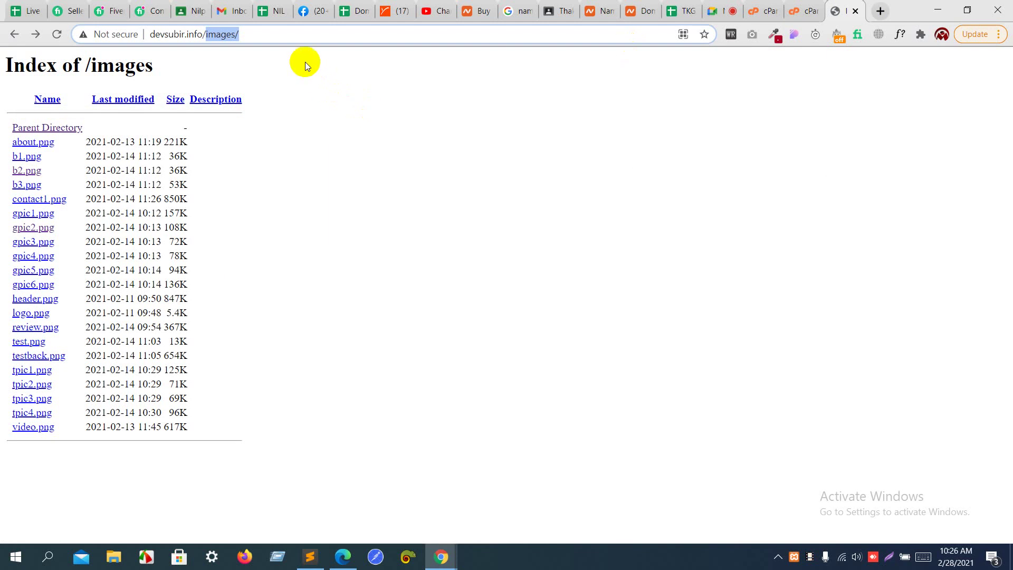
View the devsubir.info homepage, then load devsubir.info/second
key(BackSpace)
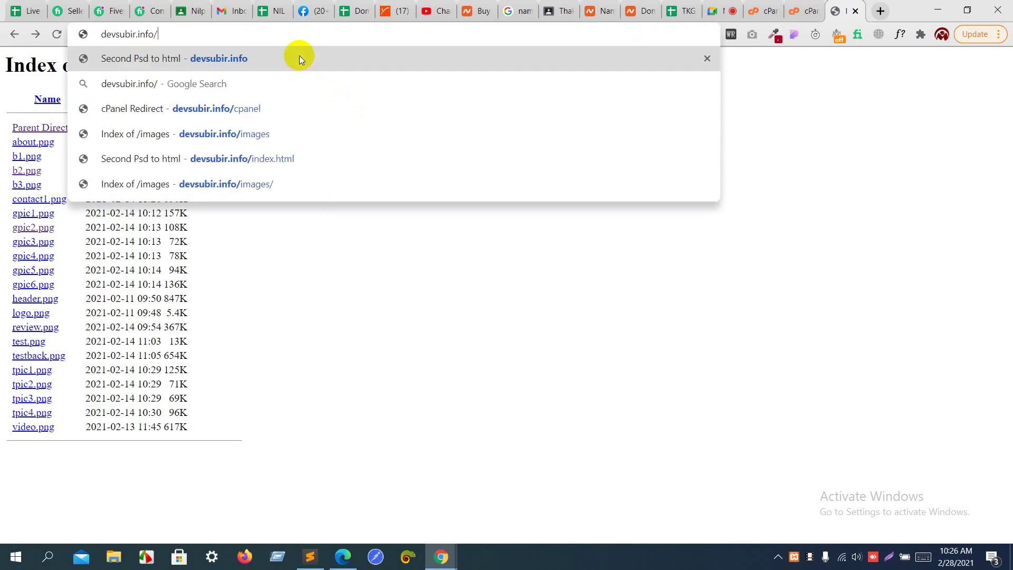
click(299, 58)
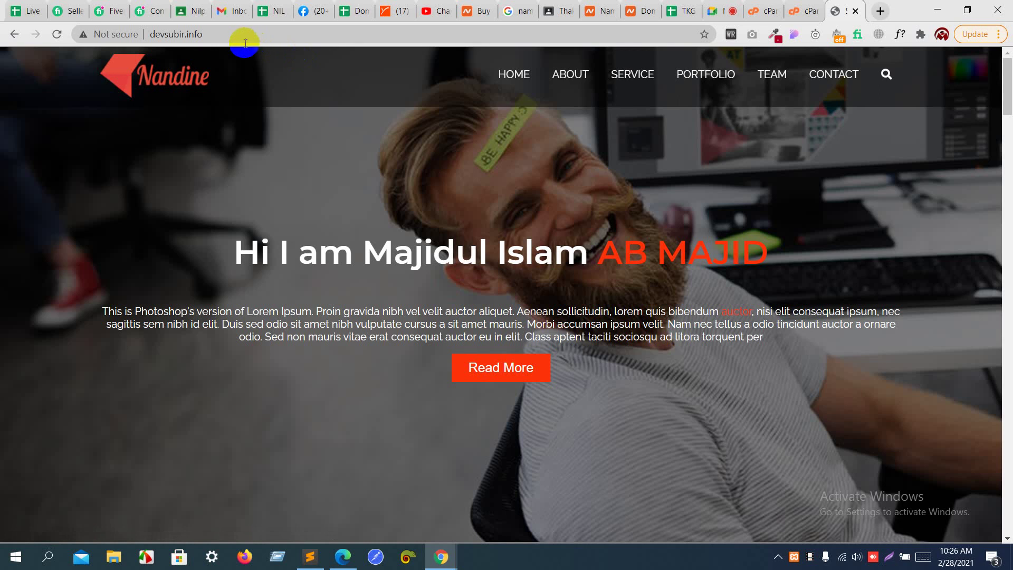
click(225, 33)
text(/)
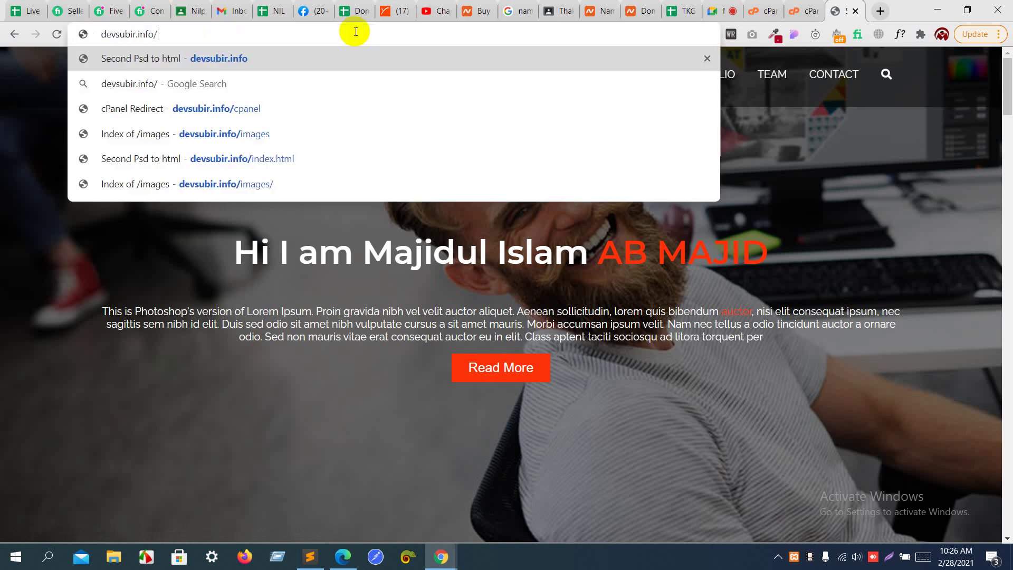
text(second)
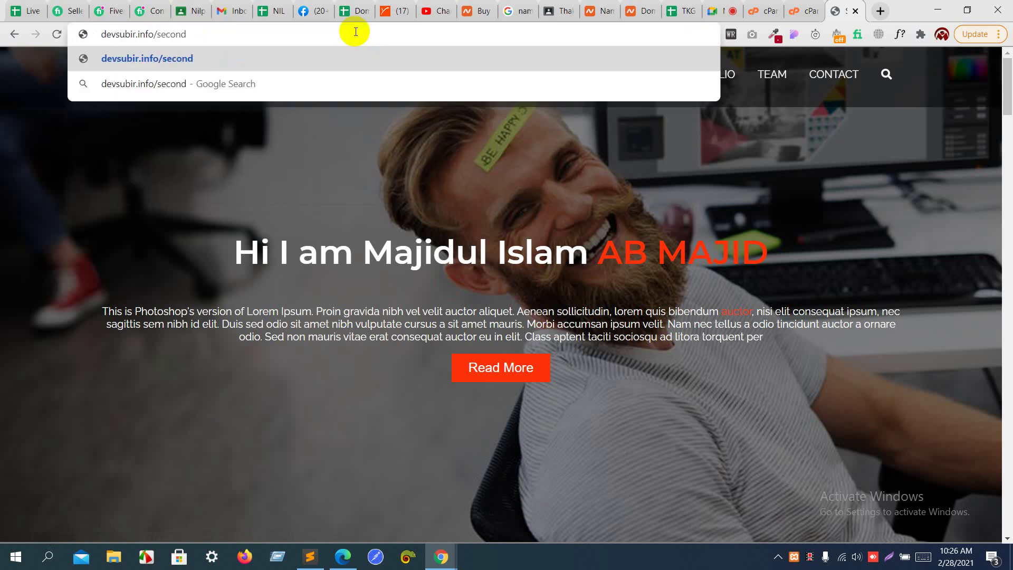
key(Return)
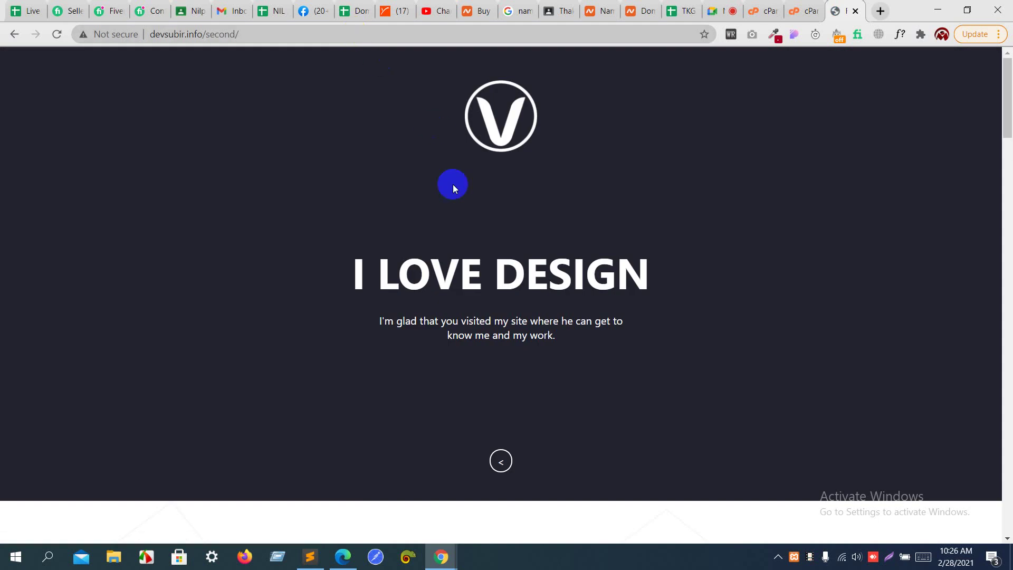
Scroll through the I LOVE DESIGN page, then return to the Google Meet call
scroll(452, 185, down, 10)
scroll(455, 204, down, 20)
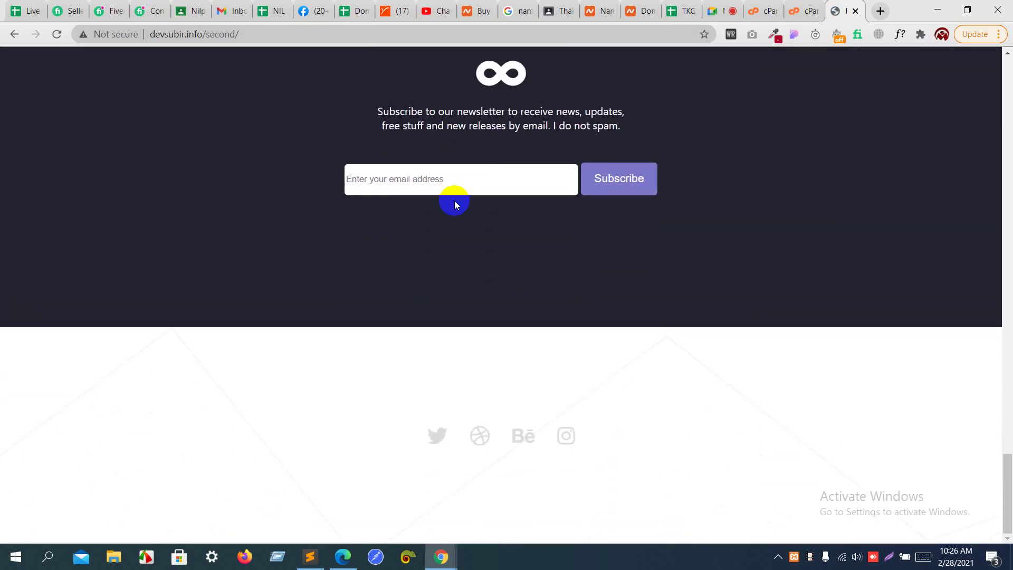
scroll(456, 204, up, 20)
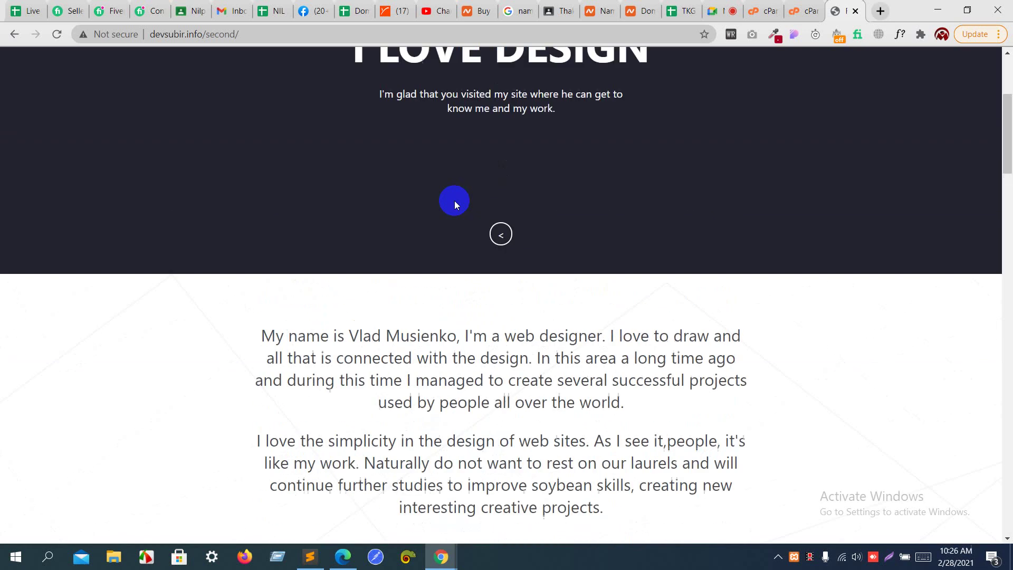
scroll(455, 204, up, 4)
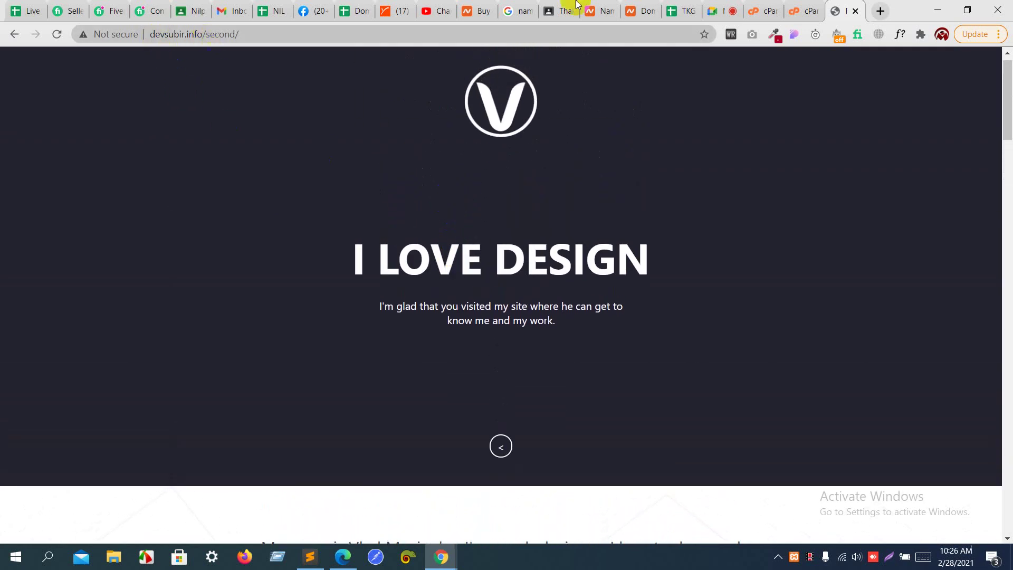
click(706, 5)
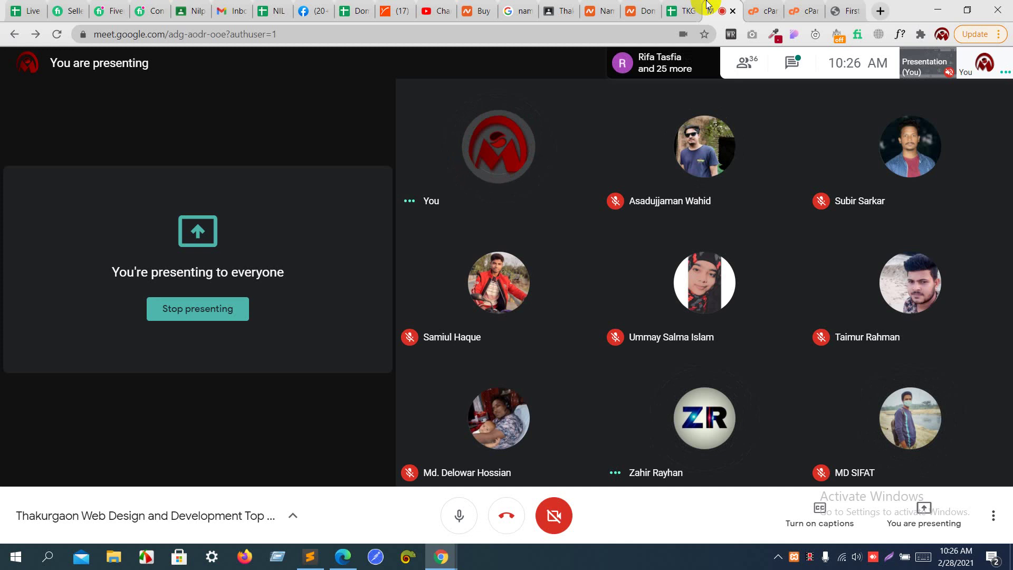
Close the File Manager and I LOVE DESIGN site tabs
click(751, 6)
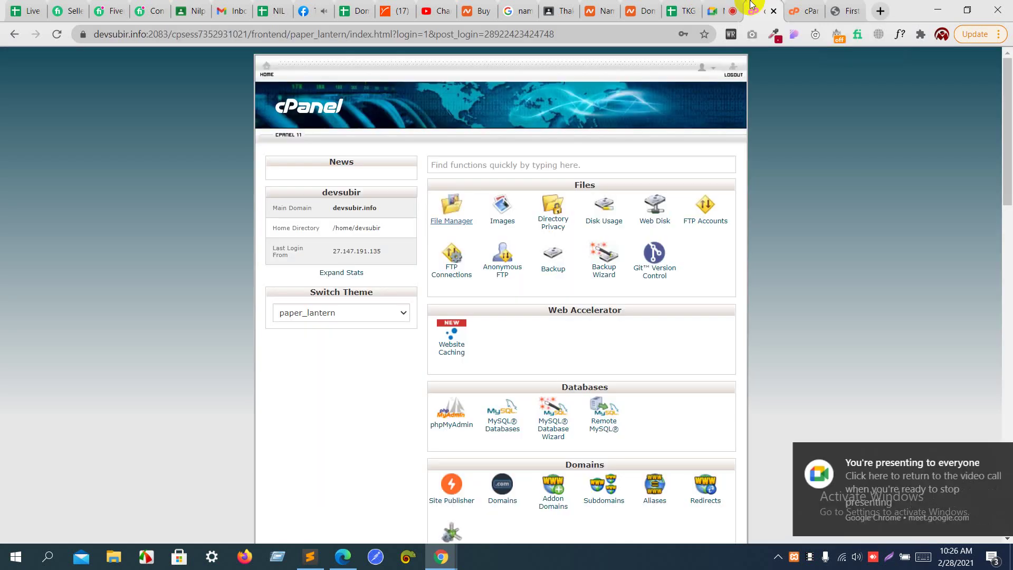
click(810, 11)
click(813, 11)
click(812, 11)
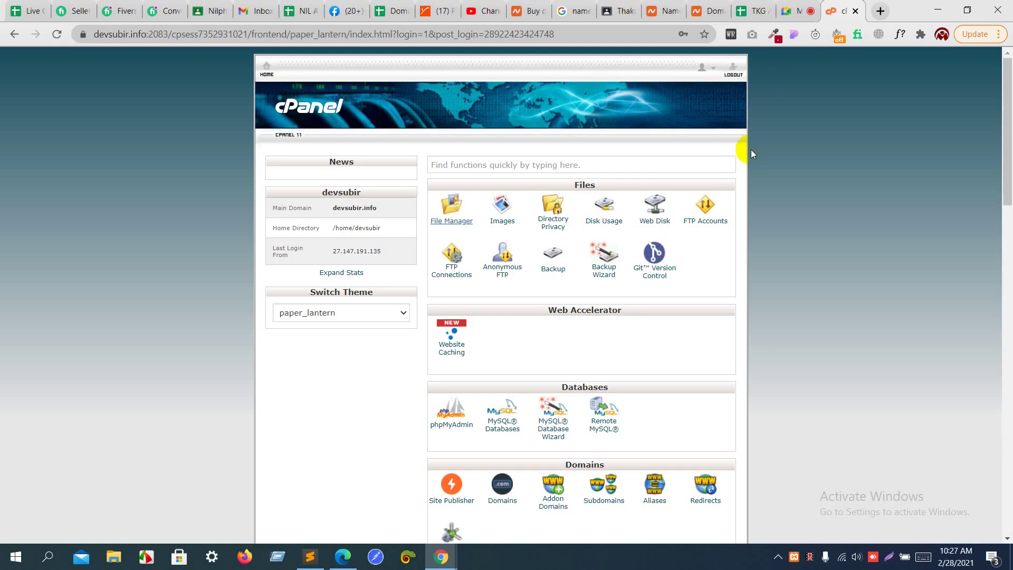
In a new tab, enter the devsubir.info address
click(878, 11)
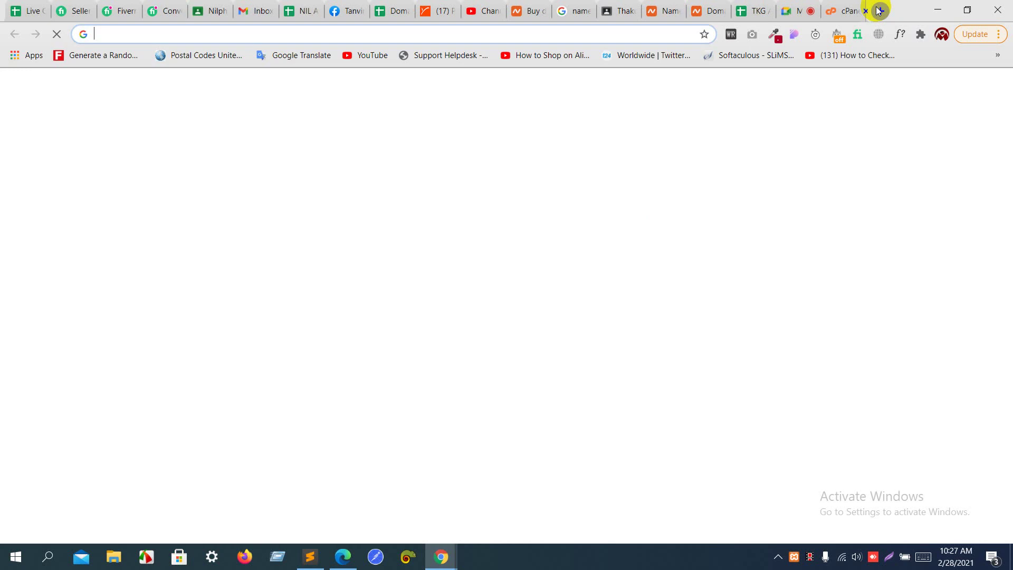
text(dez)
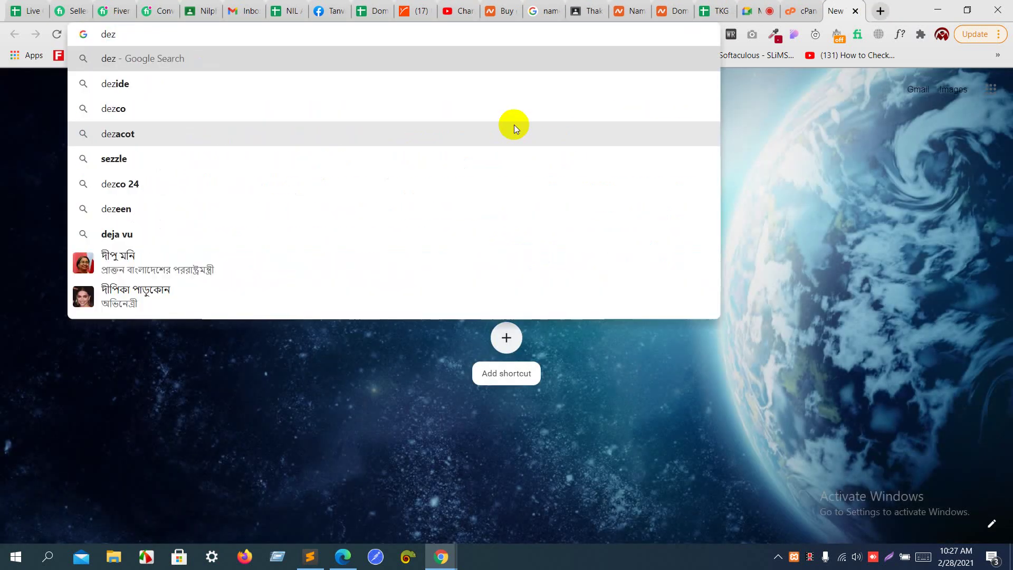
key(BackSpace)
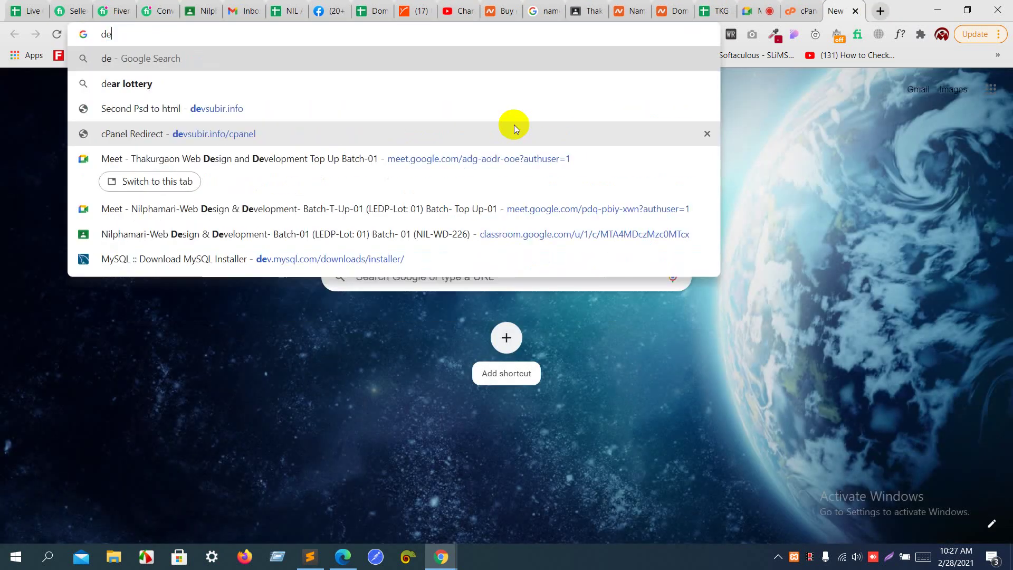
text(v)
key(Right)
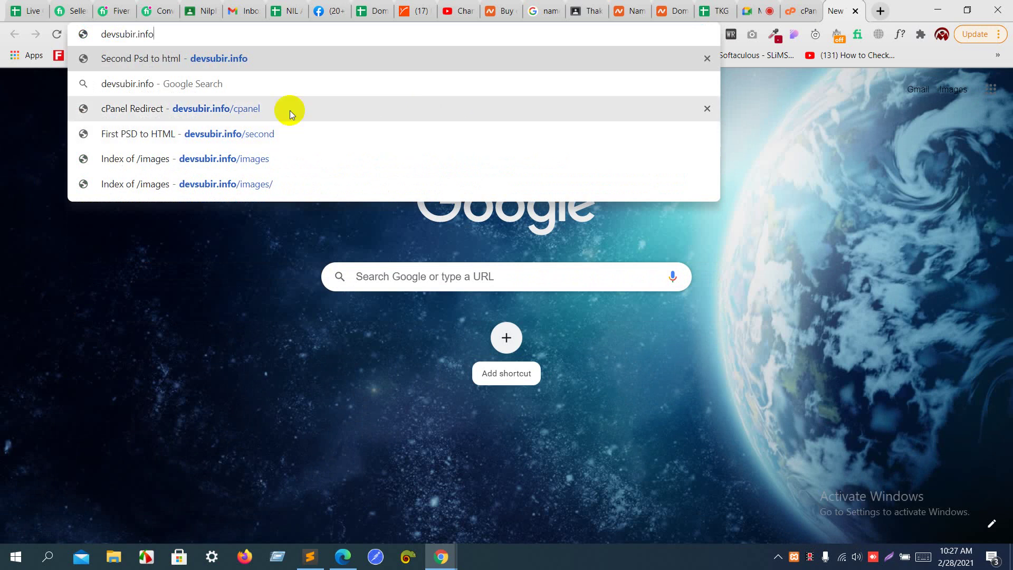
Prefix 'second.' and load second.devsubir.info, which fails with DNS_PROBE_FINISHED_NXDOMAIN
click(98, 35)
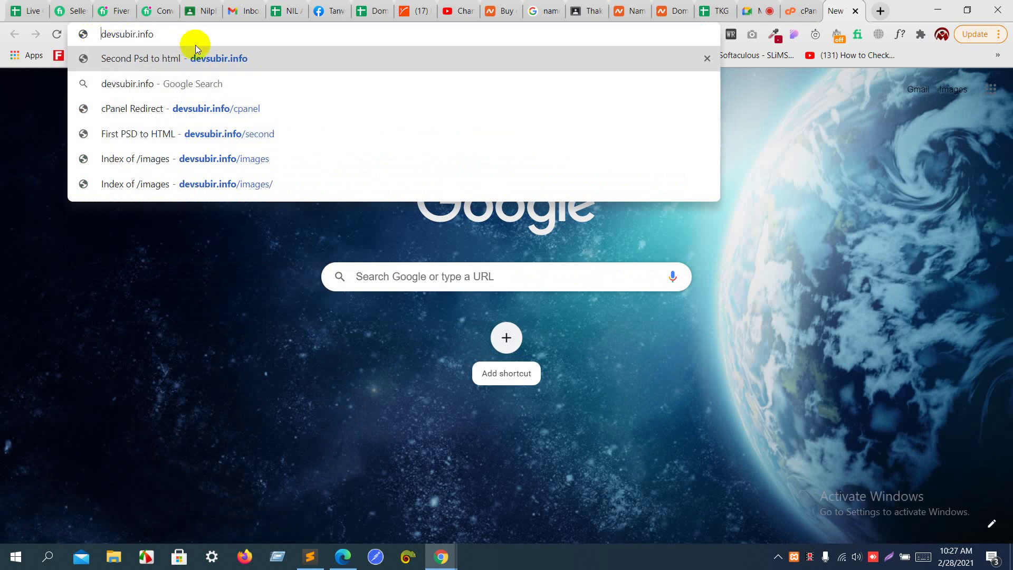
text(secon)
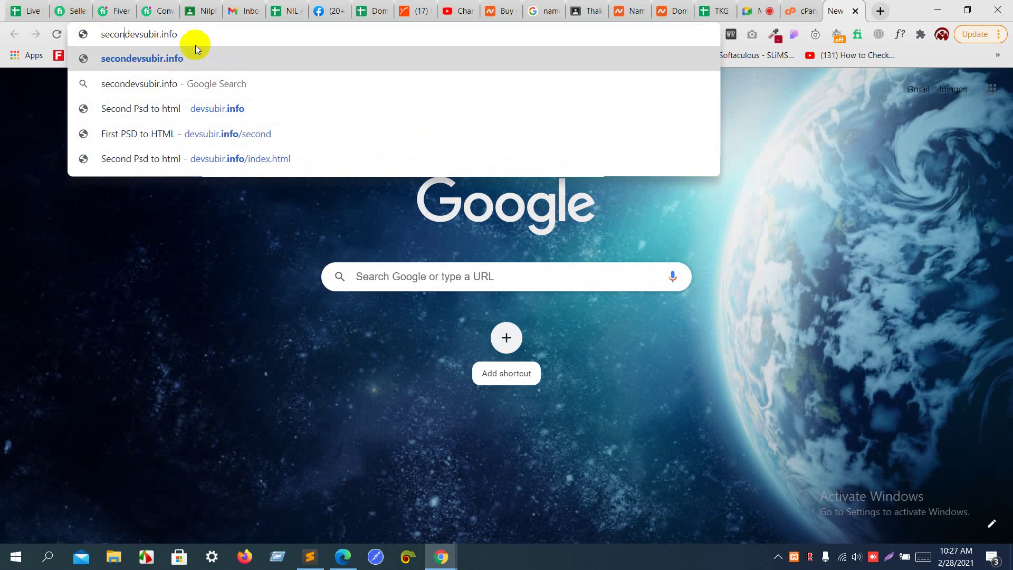
text(d.)
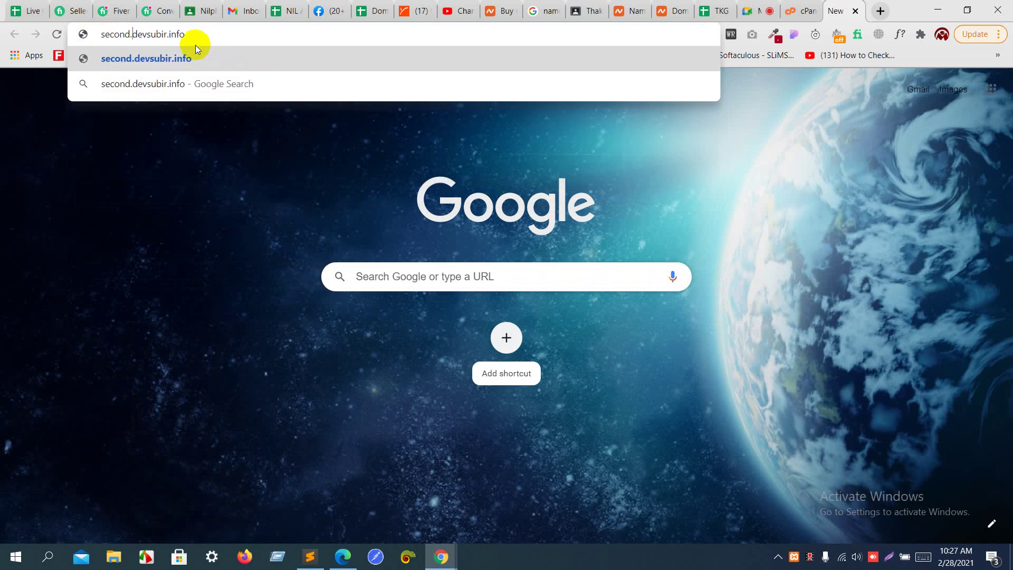
key(ctrl+shift+Left)
key(Return)
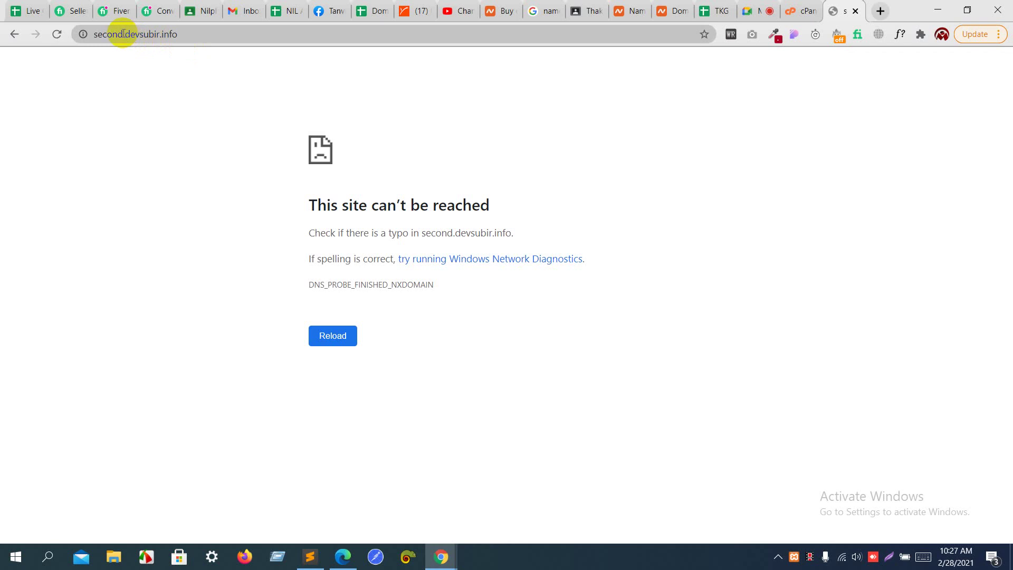
drag(125, 34, 75, 35)
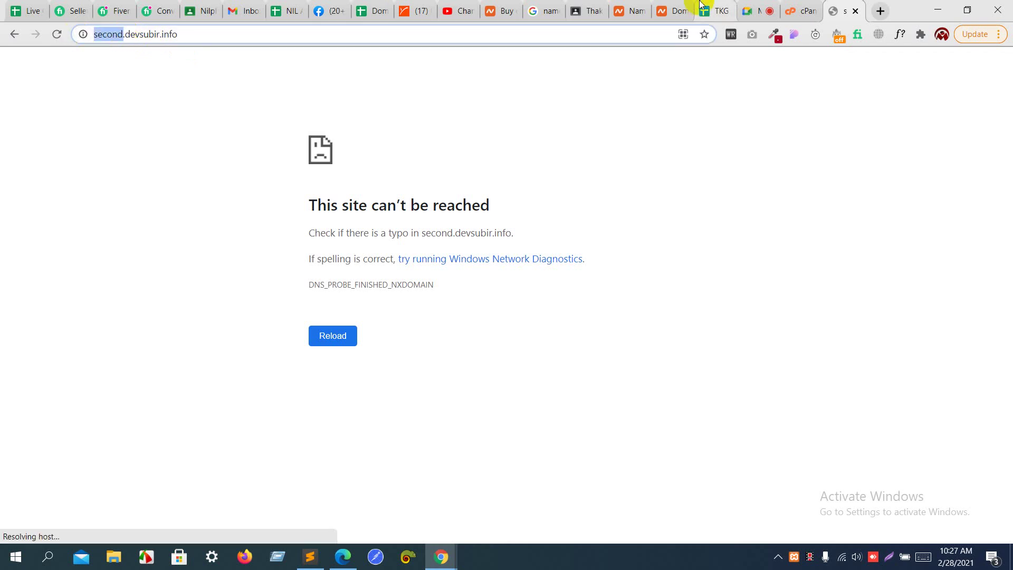
click(804, 6)
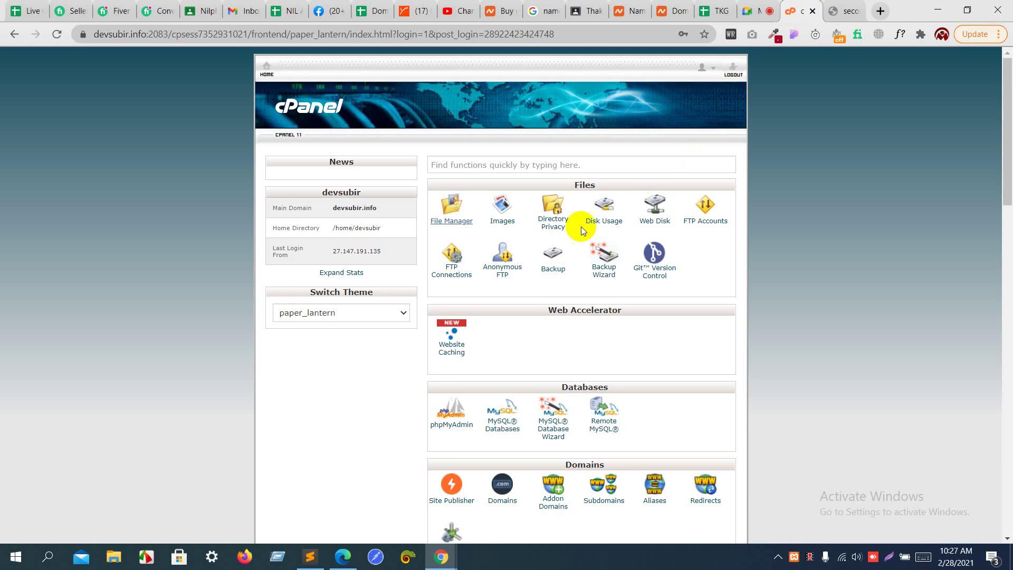
Create subdomain 'second' with its auto-filled second.devsubir.info document root, then return to cPanel home
scroll(529, 314, down, 2)
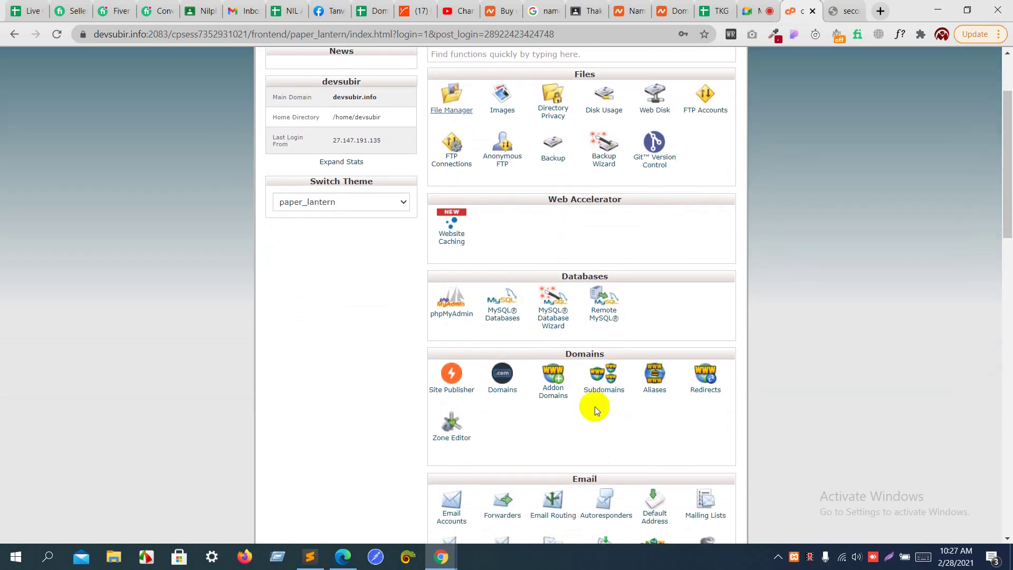
click(606, 396)
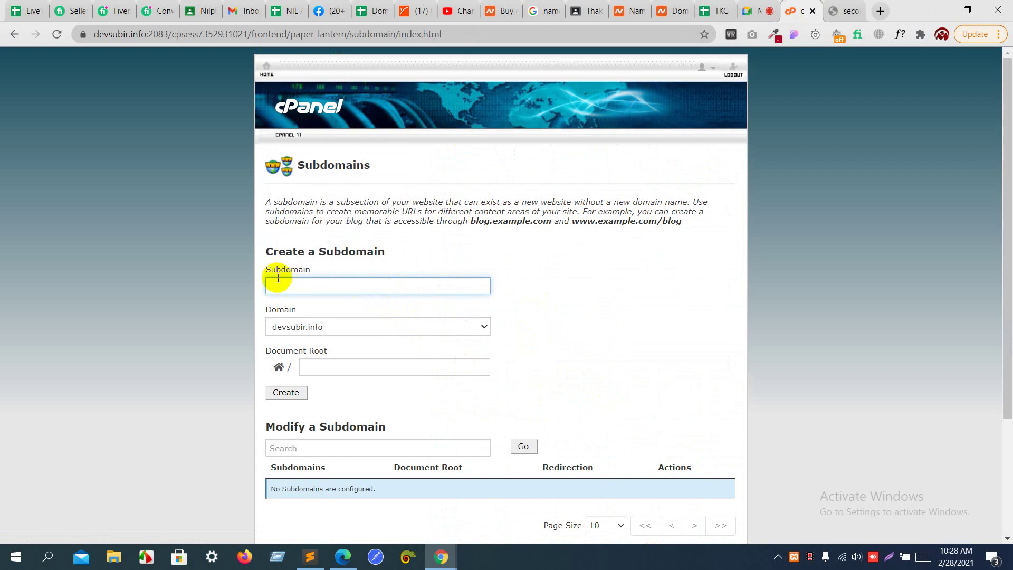
text(second)
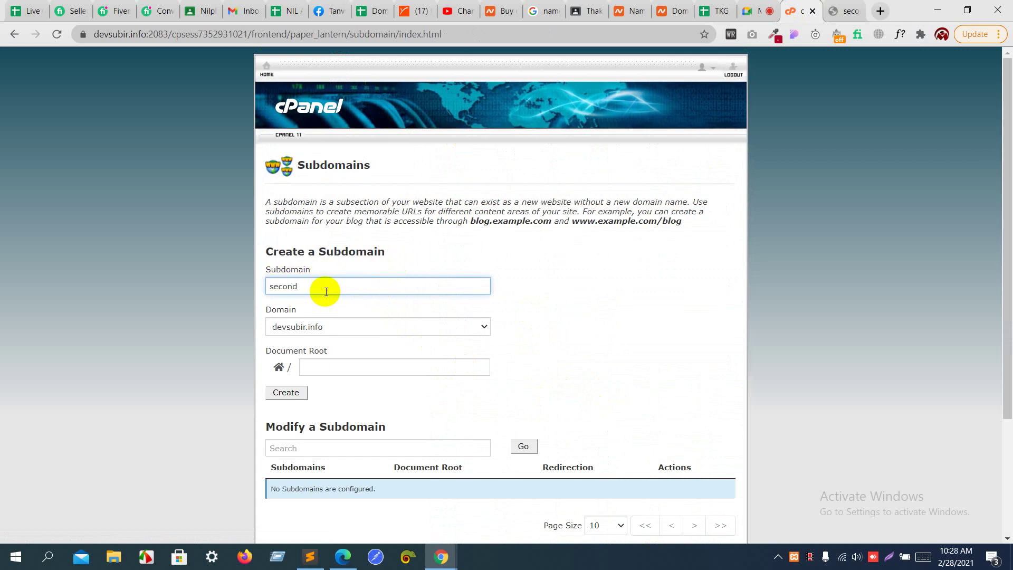
click(530, 296)
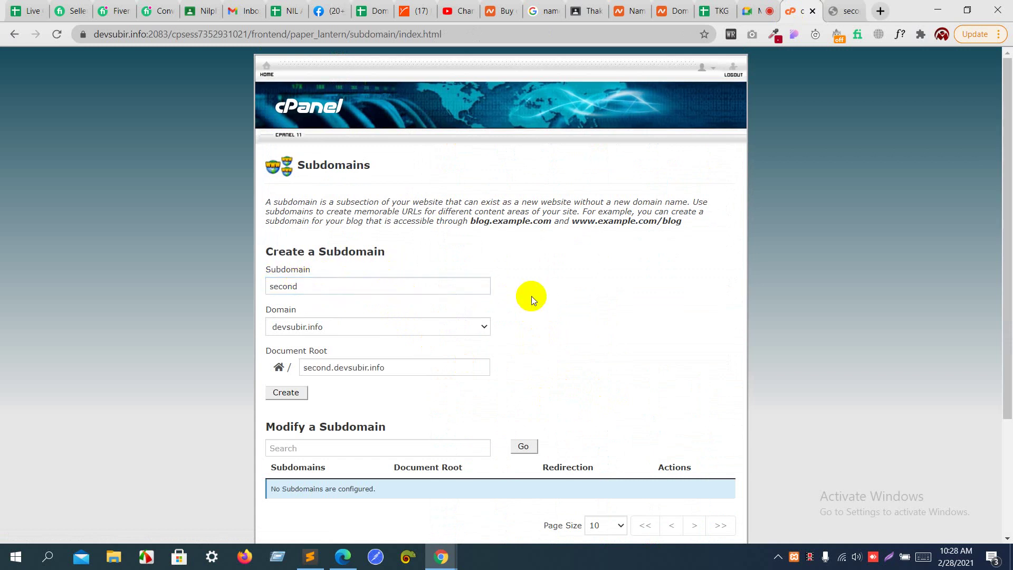
click(286, 393)
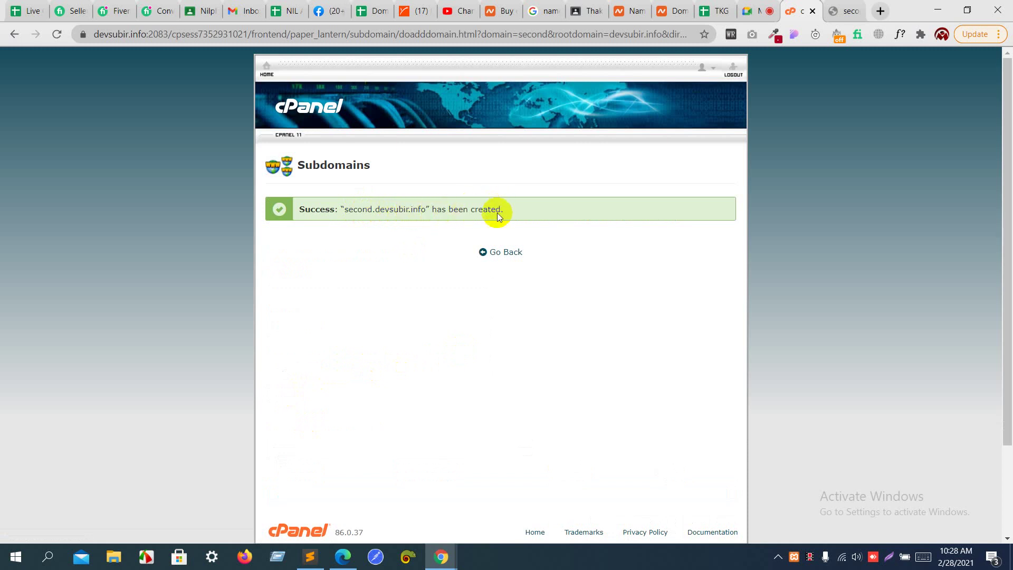
click(502, 251)
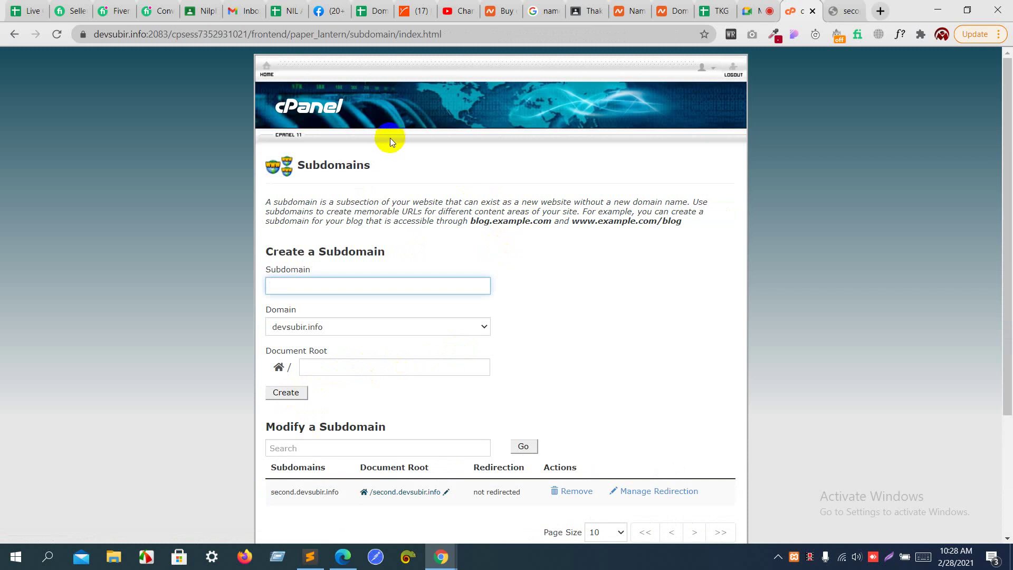
click(267, 74)
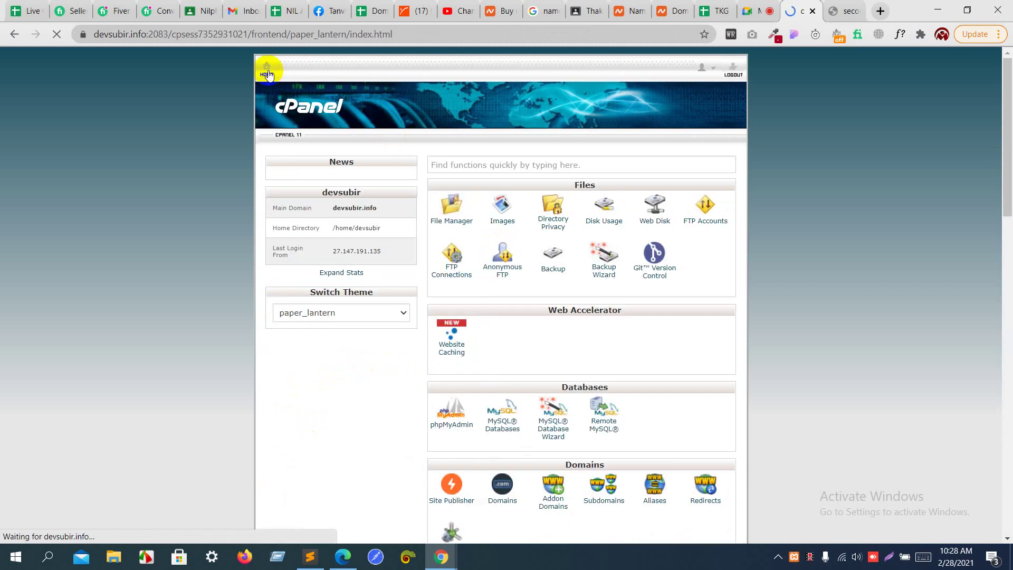
Navigate File Manager to the second.devsubir.info folder and bring up its Upload page
click(454, 223)
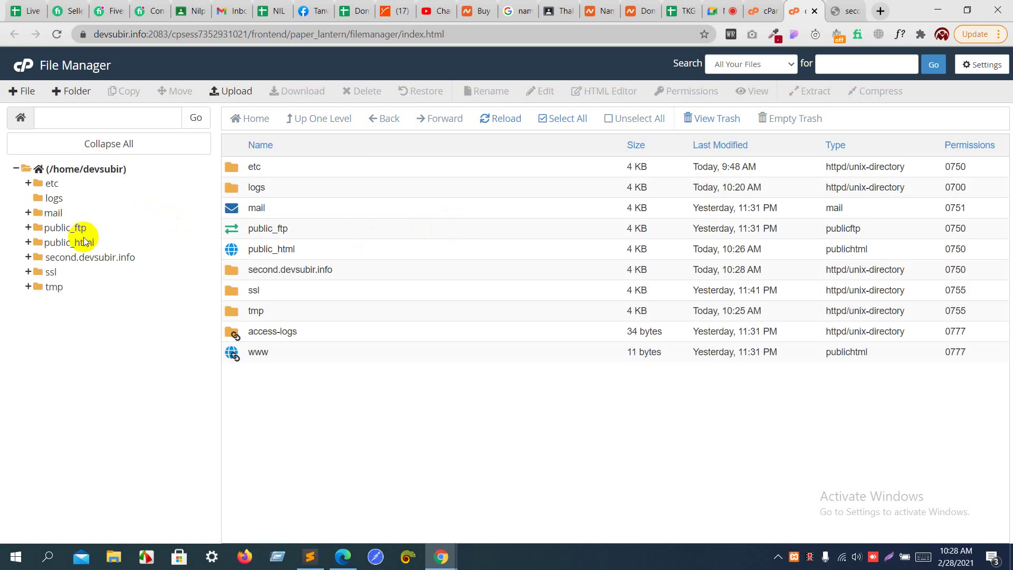
click(56, 246)
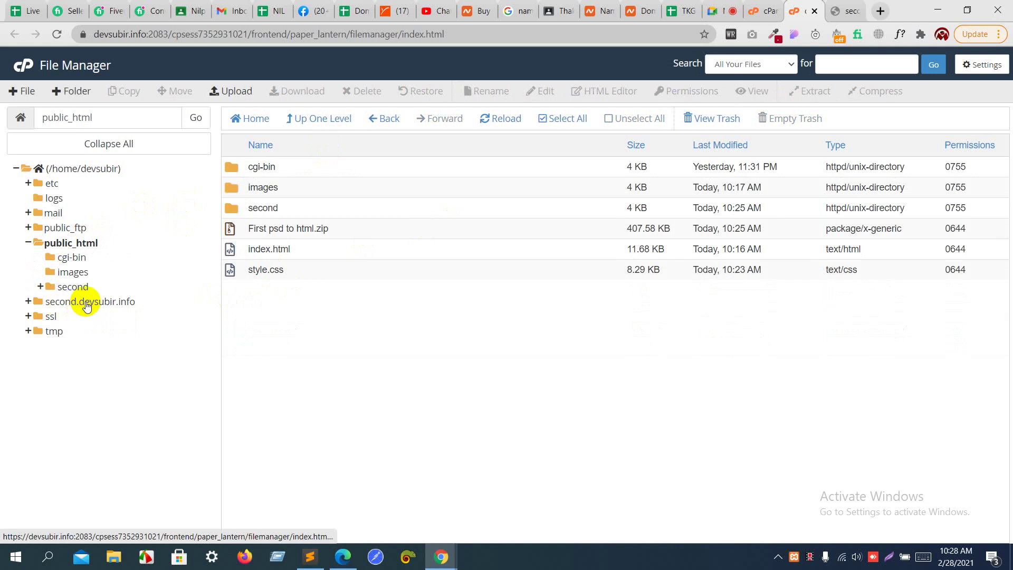
click(87, 305)
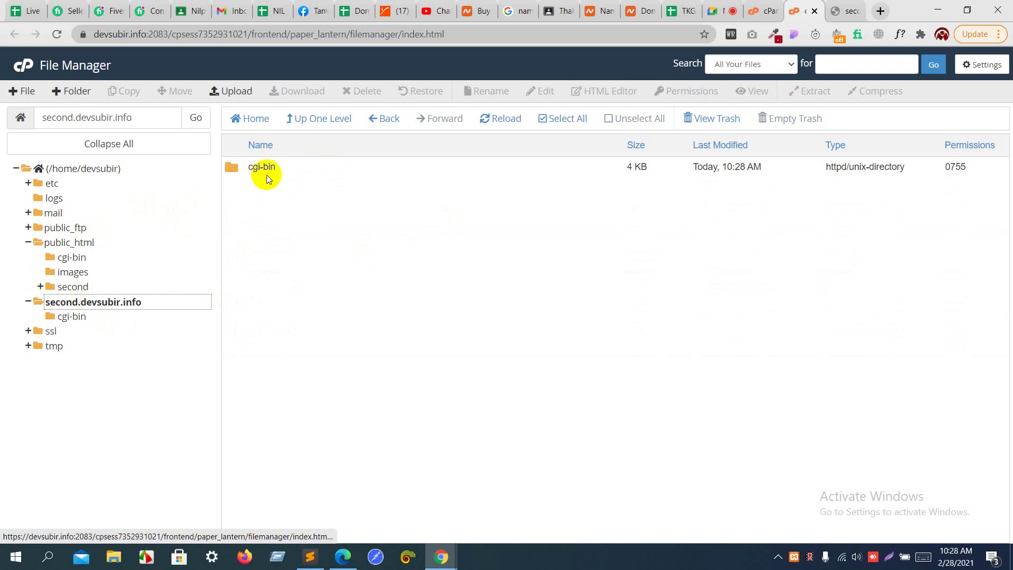
click(278, 280)
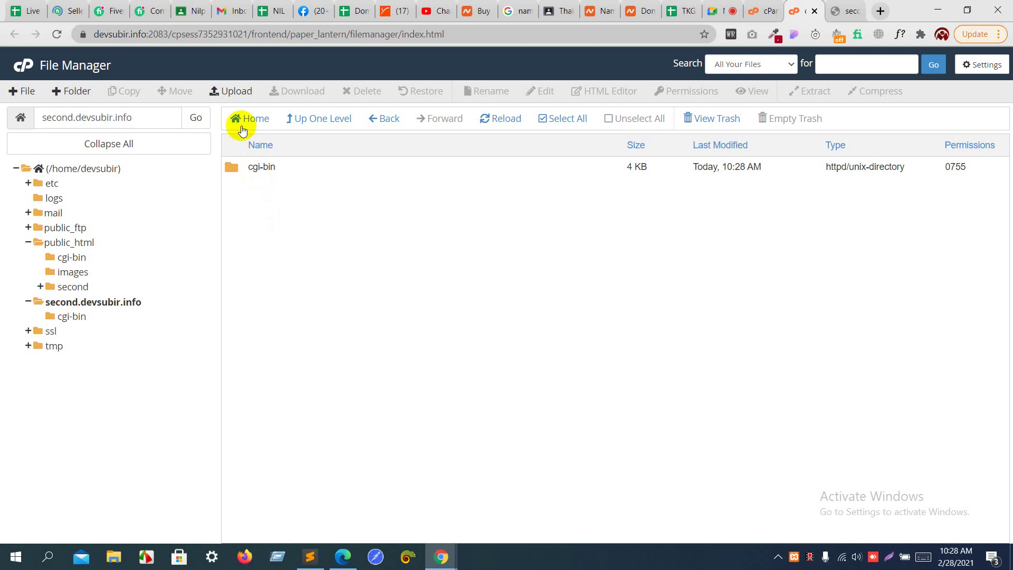
click(229, 92)
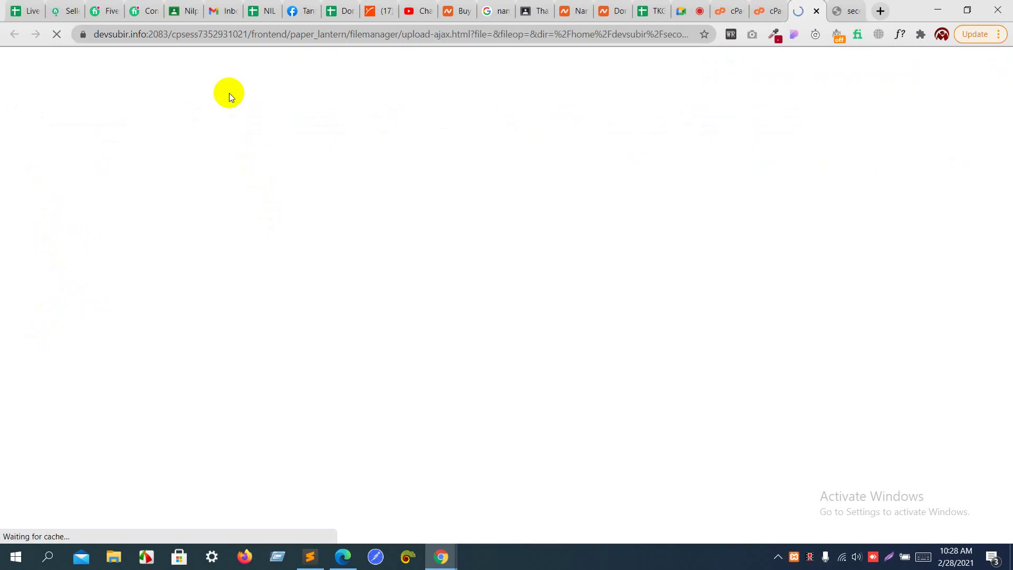
Compress the First psd to html with bootstrap folder to a zip and upload that zip
click(515, 281)
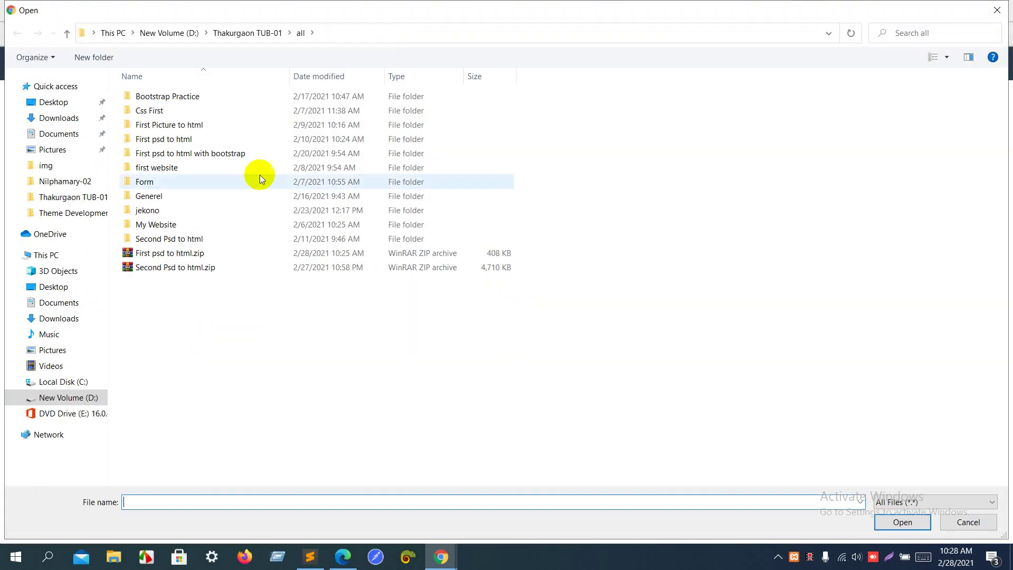
click(236, 155)
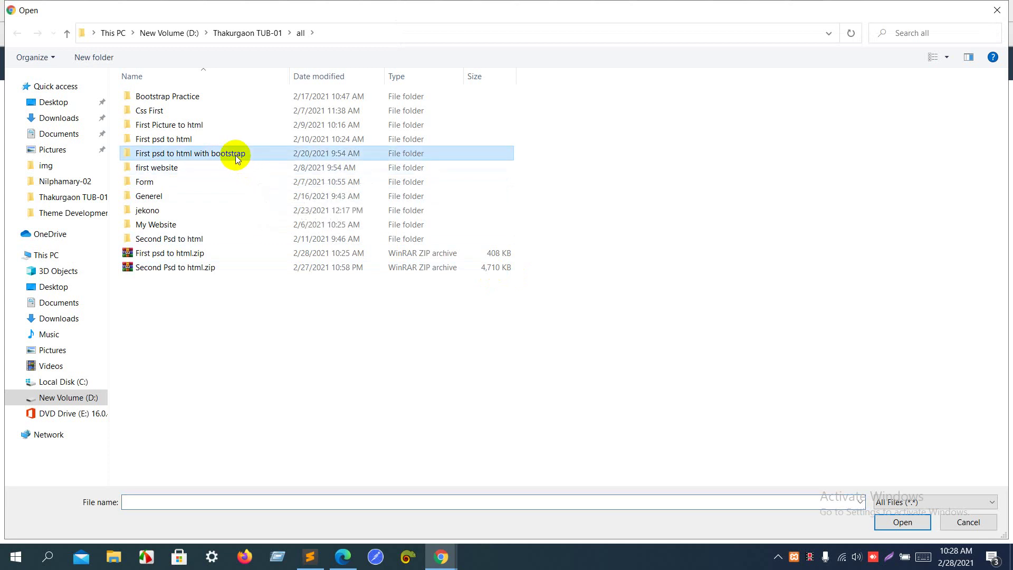
right_click(235, 155)
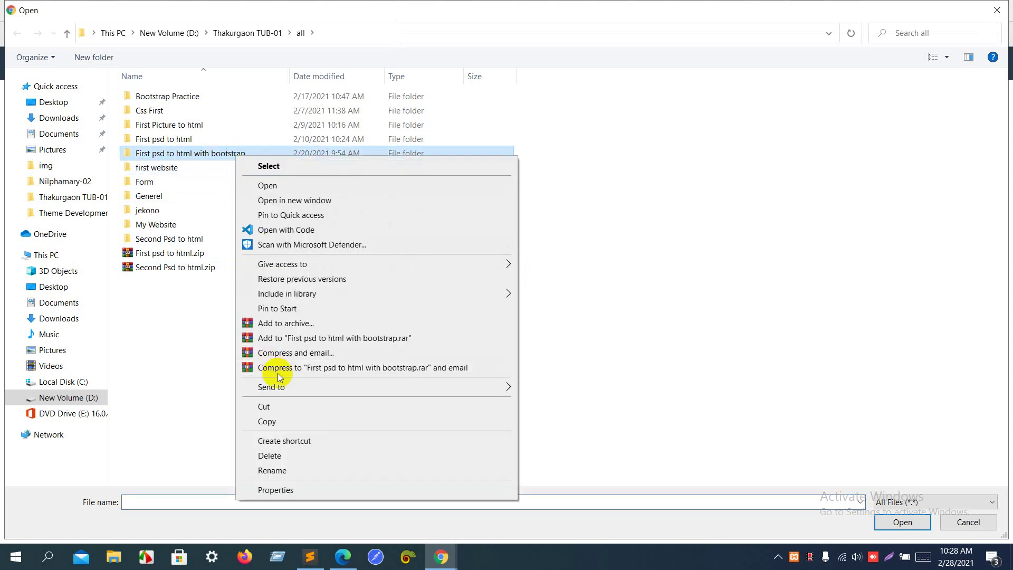
mouse_move(282, 388)
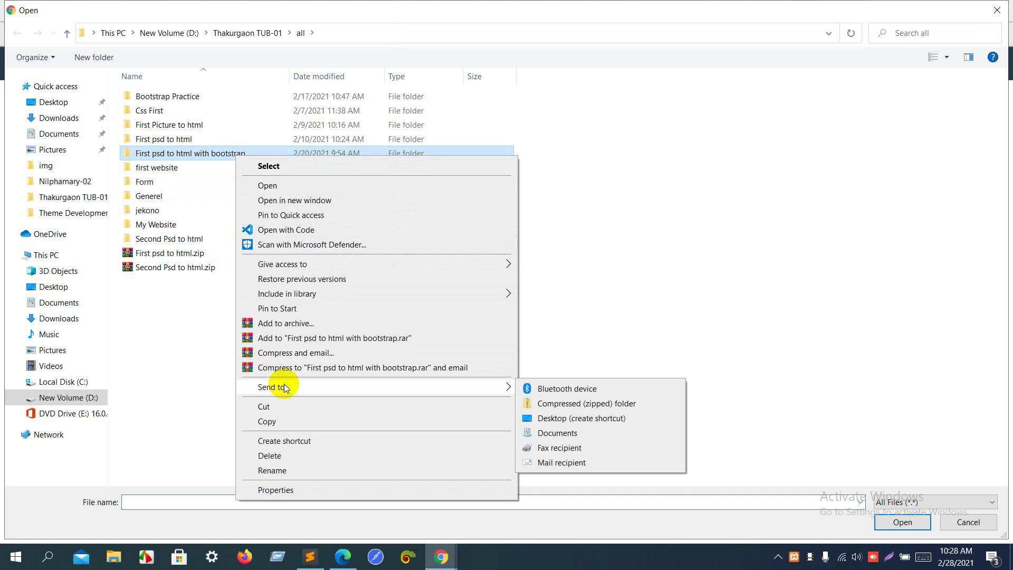
click(602, 405)
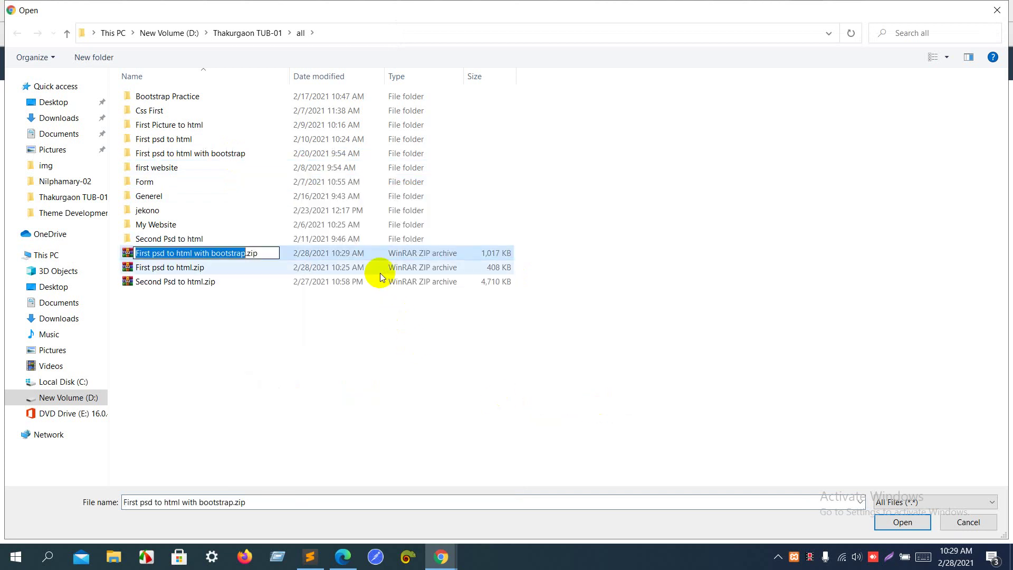
key(Return)
double_click(368, 258)
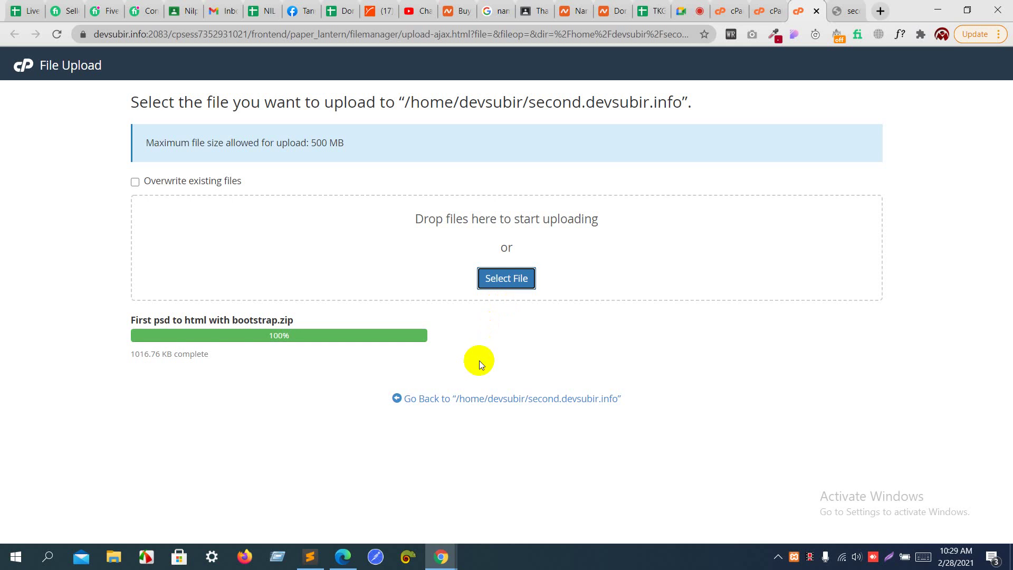
Back in second.devsubir.info, move the uploaded First psd to html with bootstrap.zip to the trash
click(469, 398)
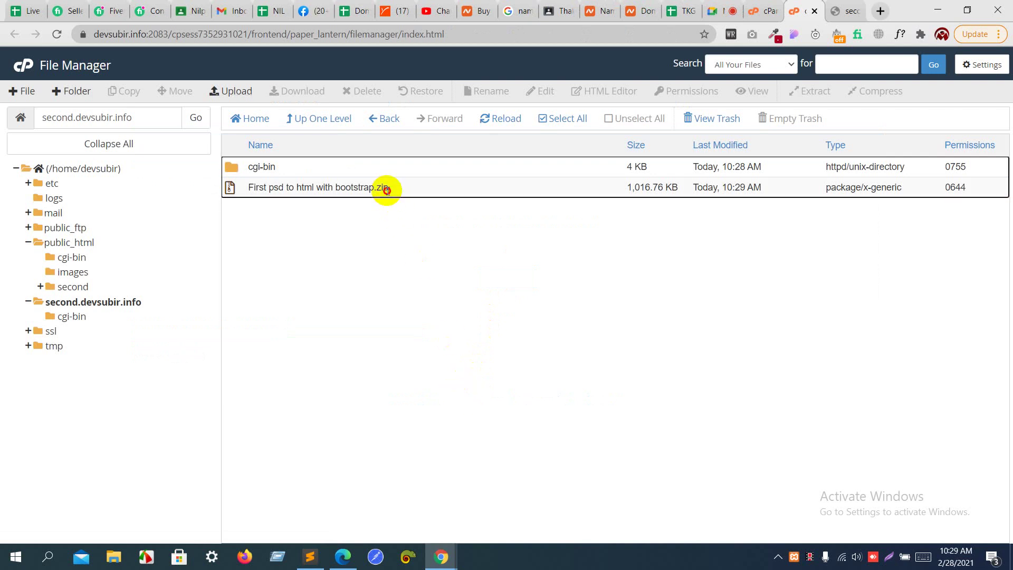
click(387, 190)
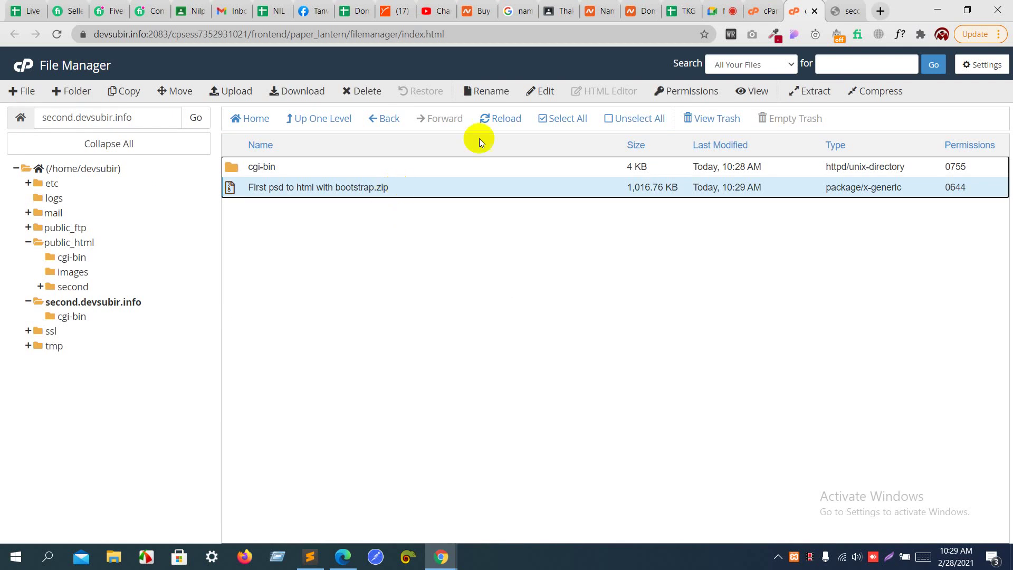
click(540, 96)
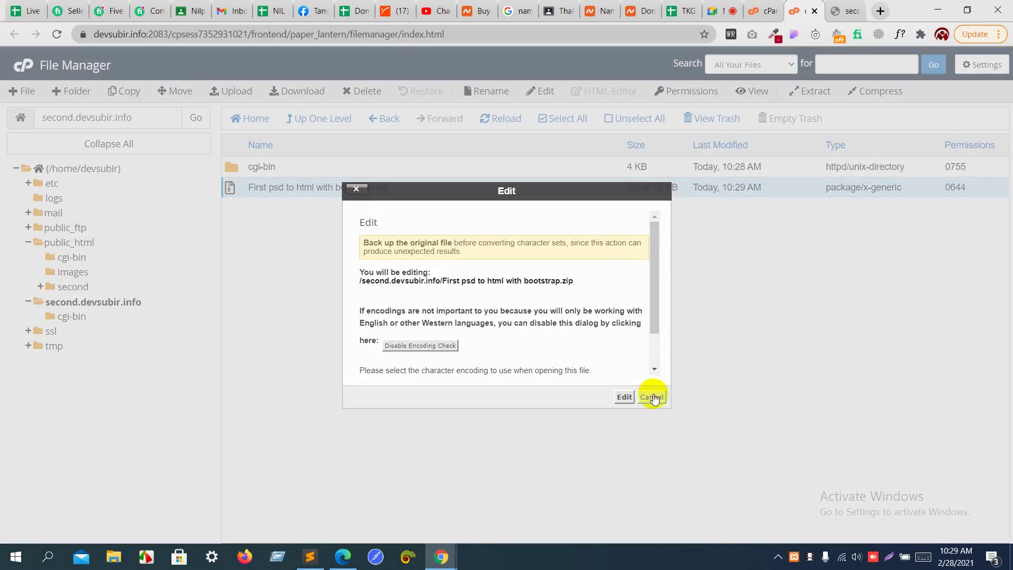
click(653, 397)
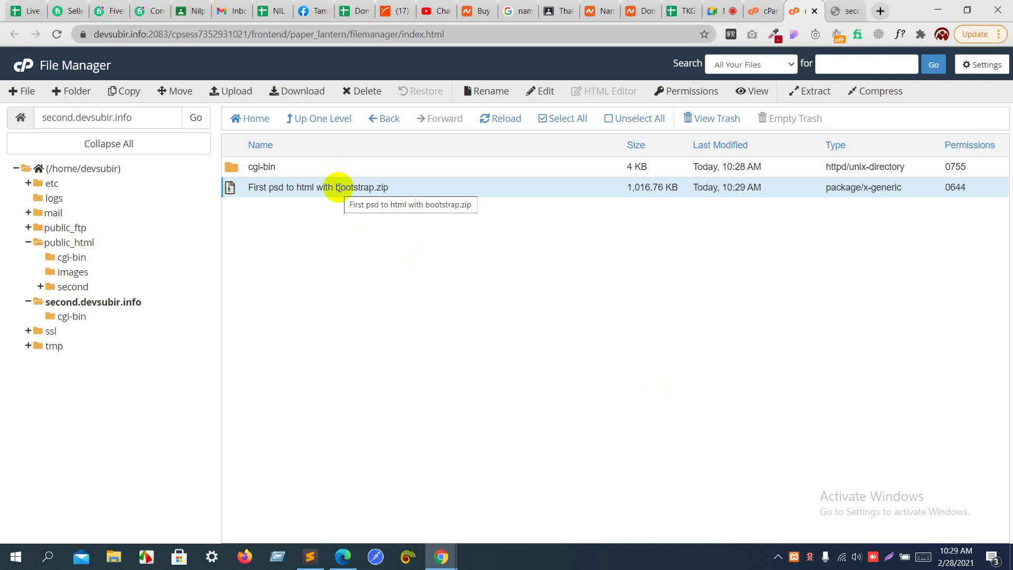
right_click(338, 188)
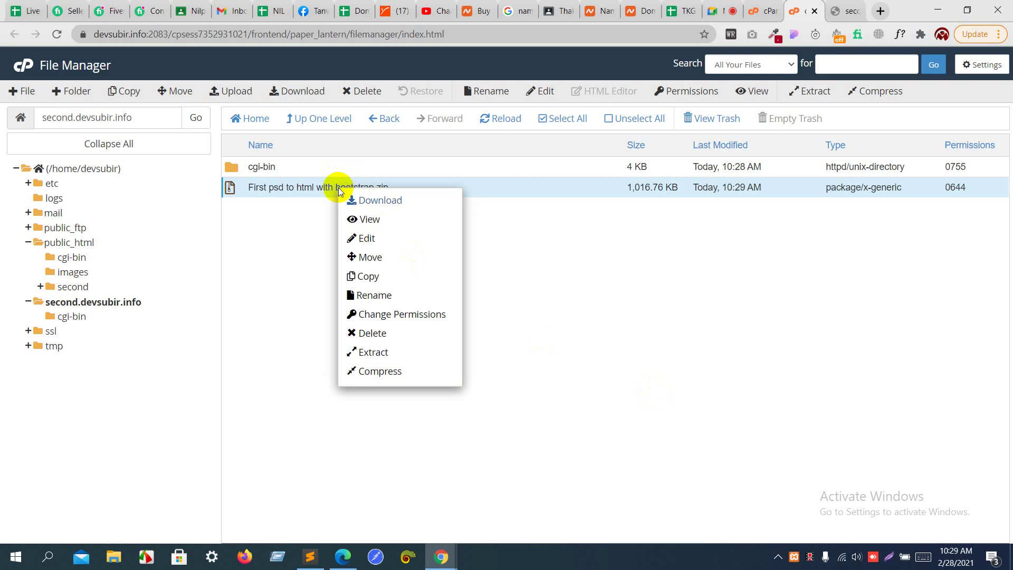
click(307, 217)
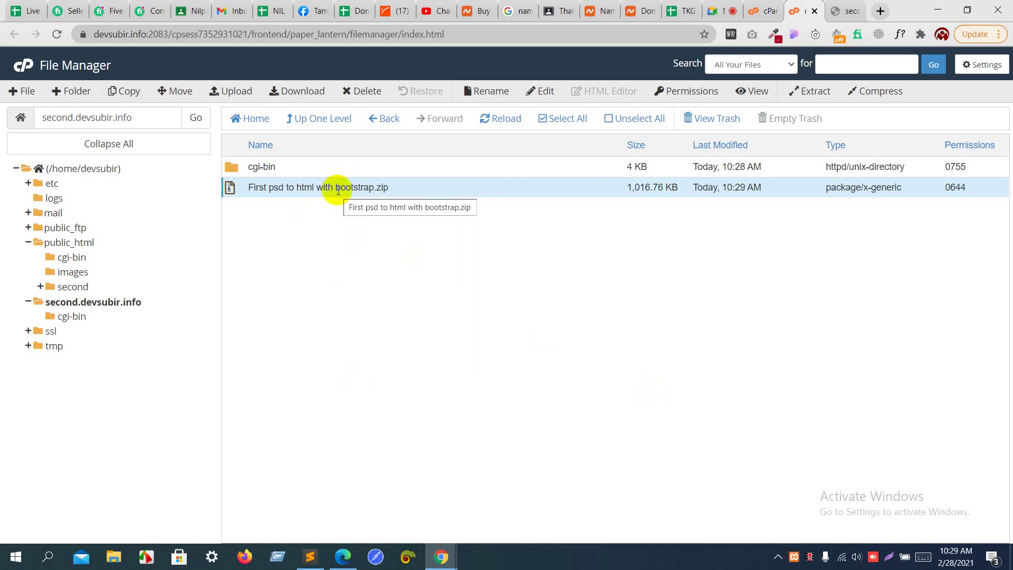
right_click(338, 191)
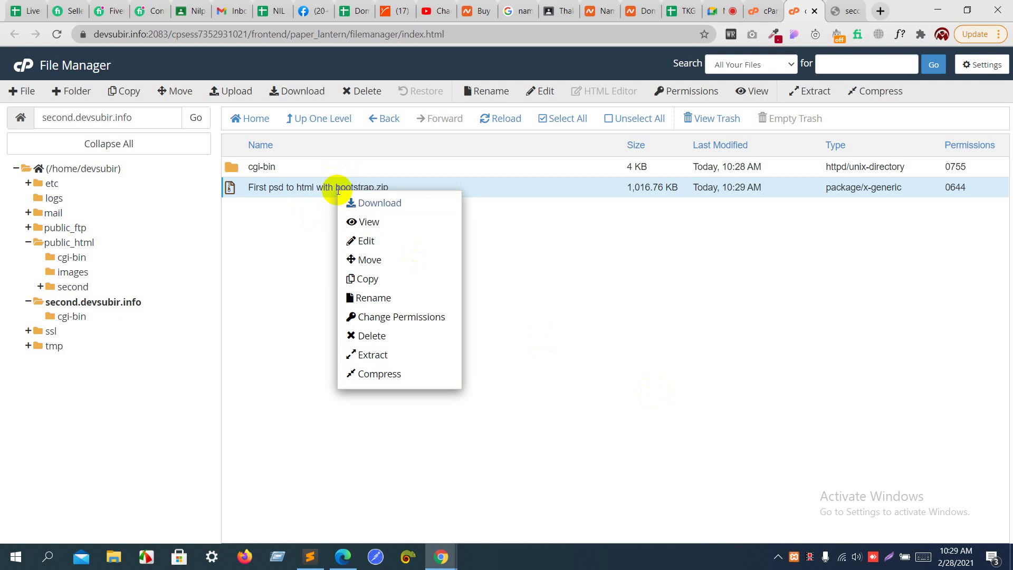
click(286, 209)
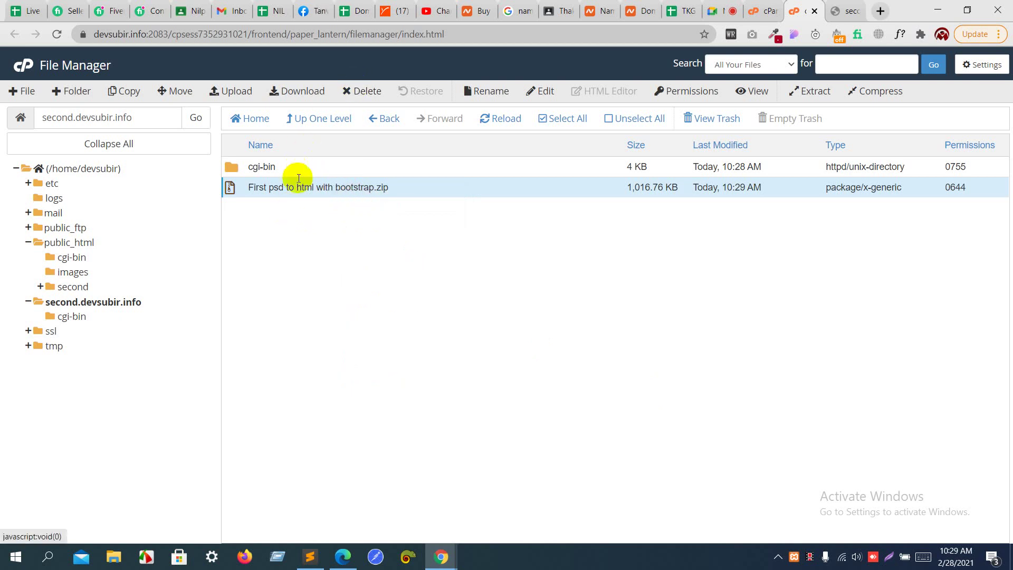
click(351, 85)
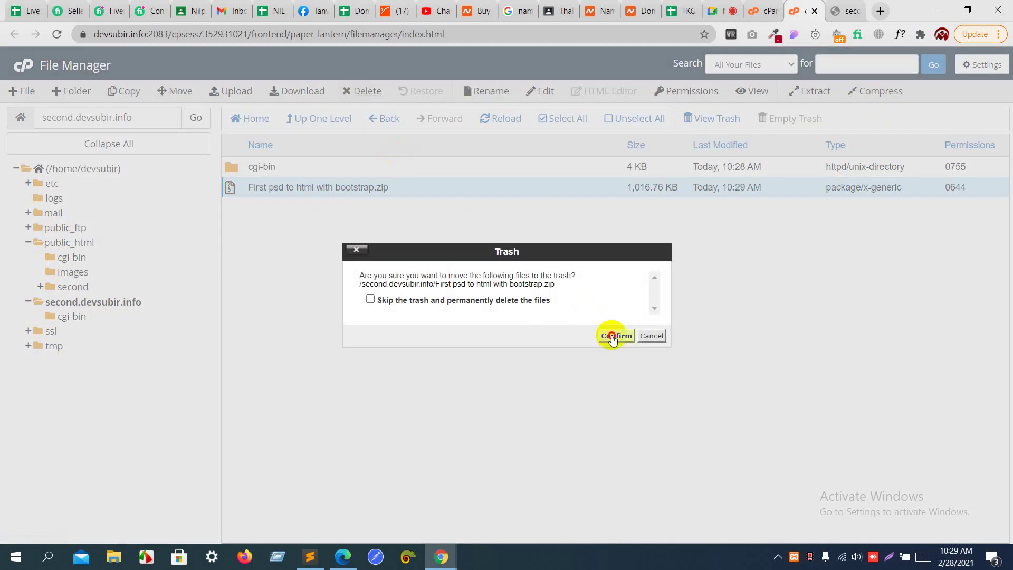
click(611, 335)
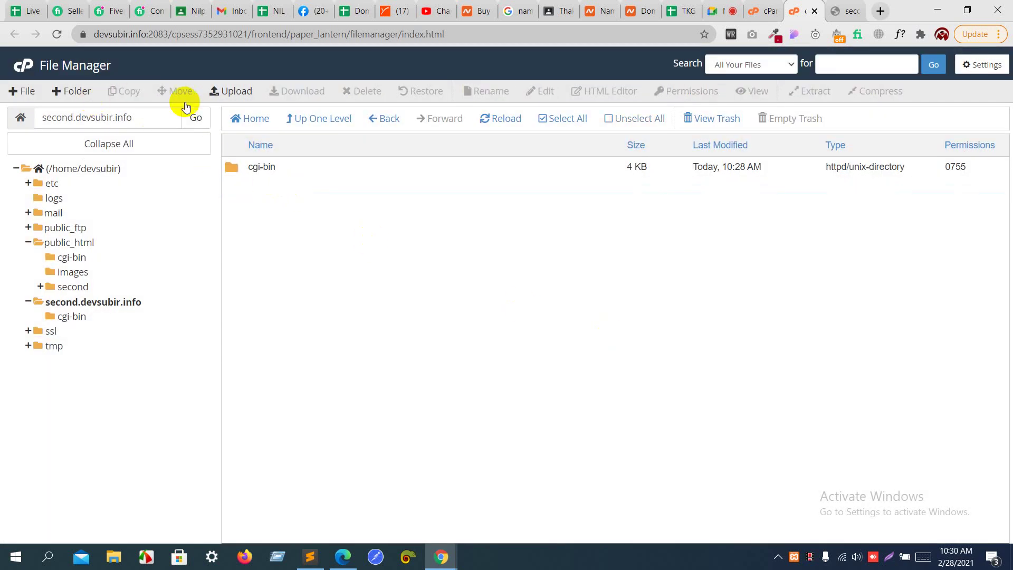
Start a new upload and try selecting index.html, style.css and images in the project folder
click(236, 94)
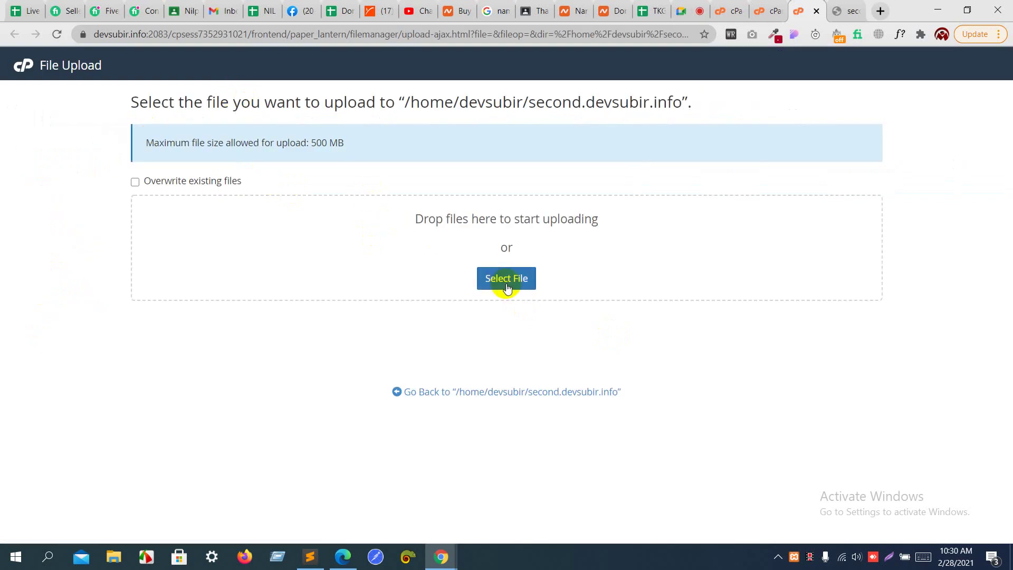
click(506, 285)
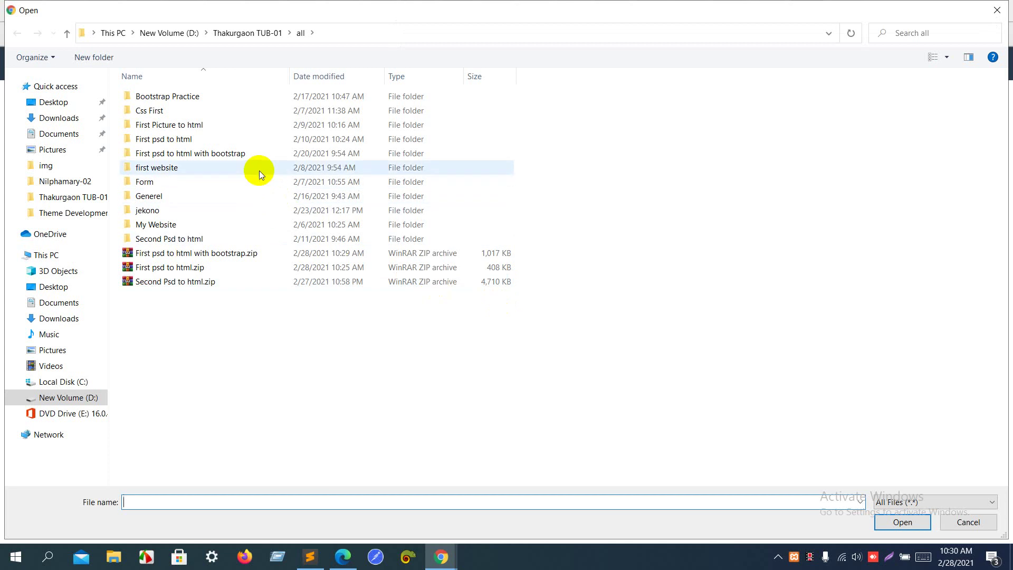
double_click(254, 153)
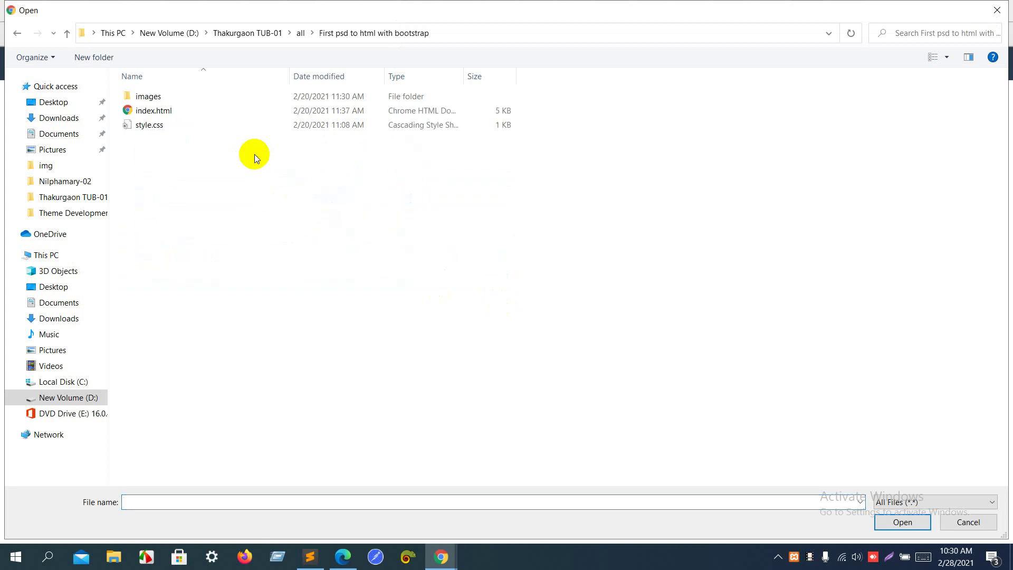
click(183, 125)
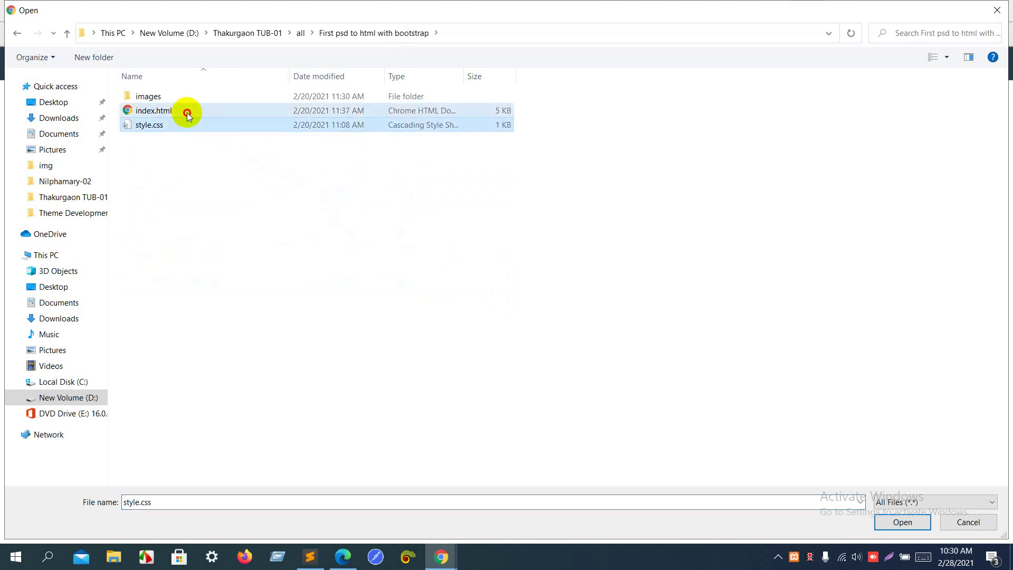
click(186, 112)
click(182, 96)
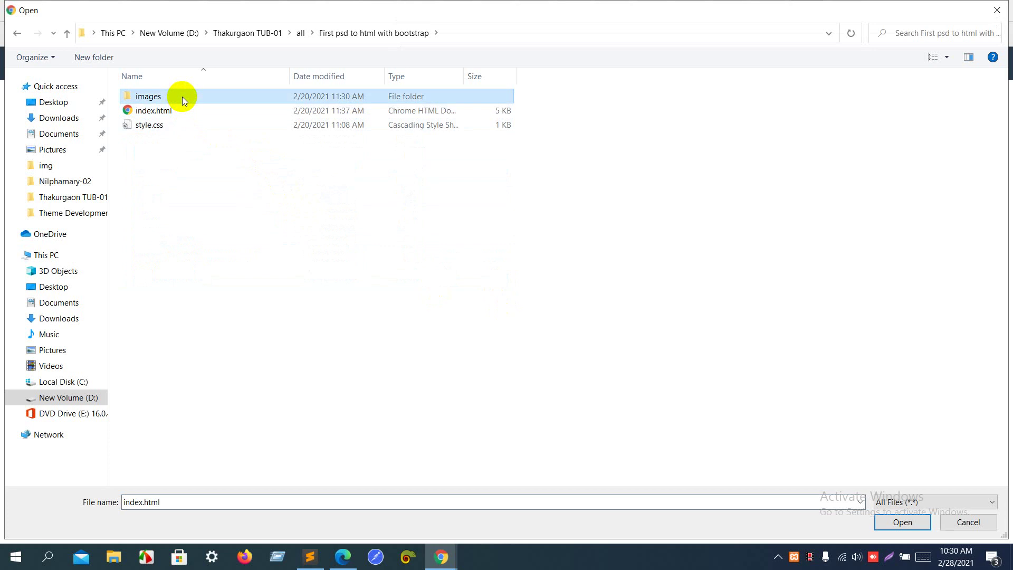
ctrl+click(180, 113)
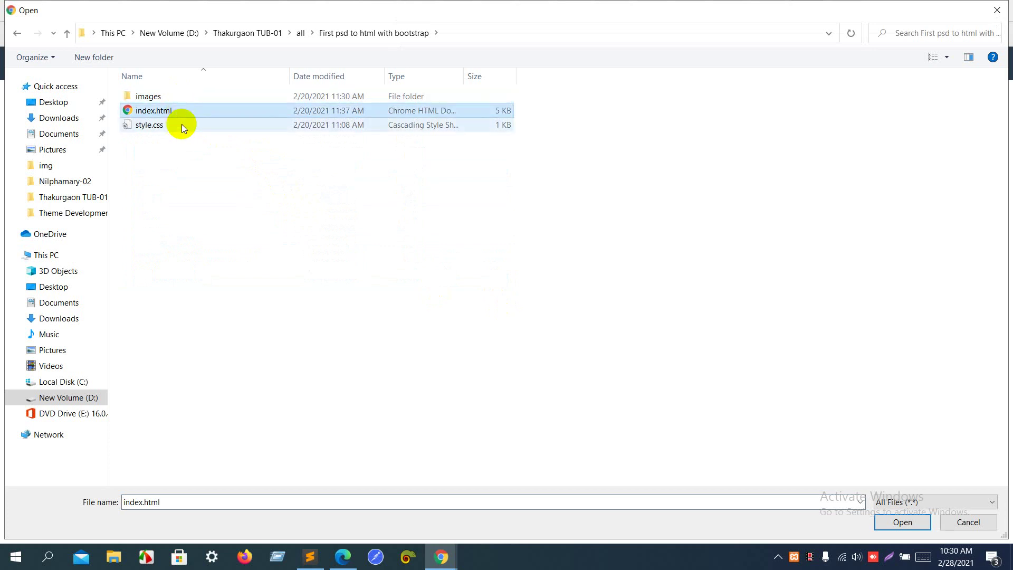
click(182, 124)
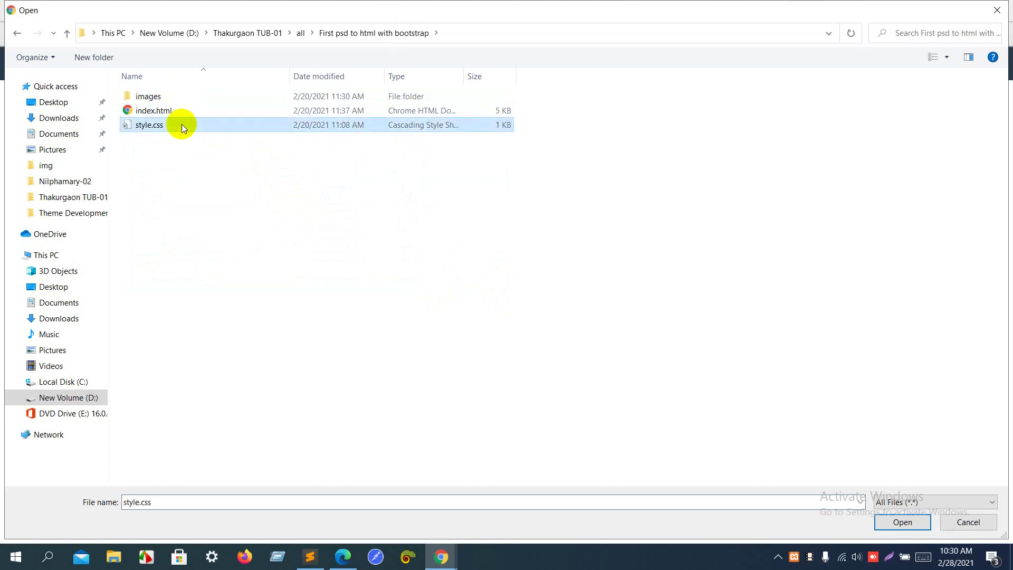
click(189, 174)
click(179, 136)
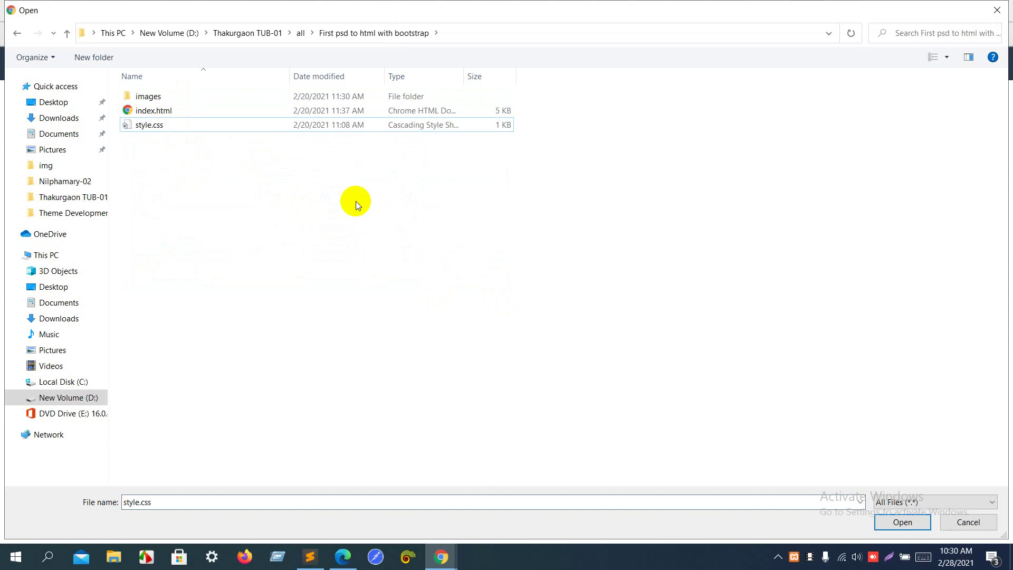
Cancel the file picker without uploading and set the Chrome windows aside
click(996, 10)
click(928, 10)
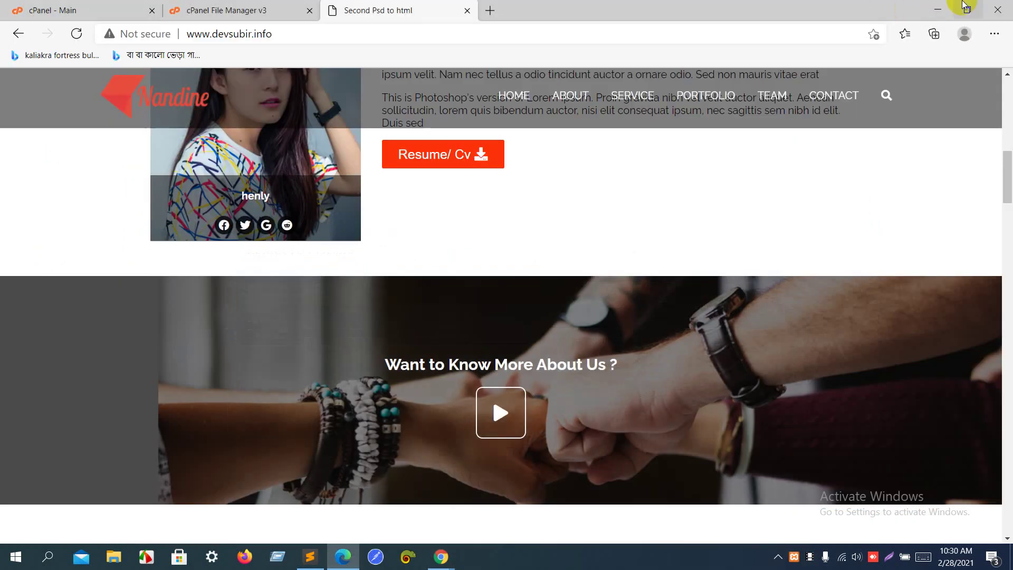
click(1007, 5)
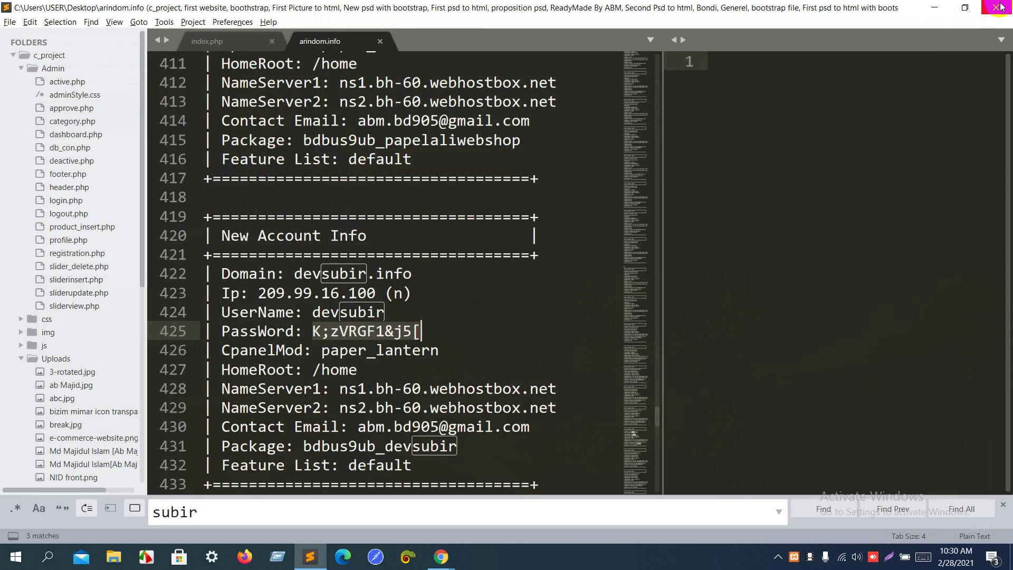
Browse This PC to D: > Thakurgaon TUB-01 > all > First psd to html with bootstrap
click(1001, 6)
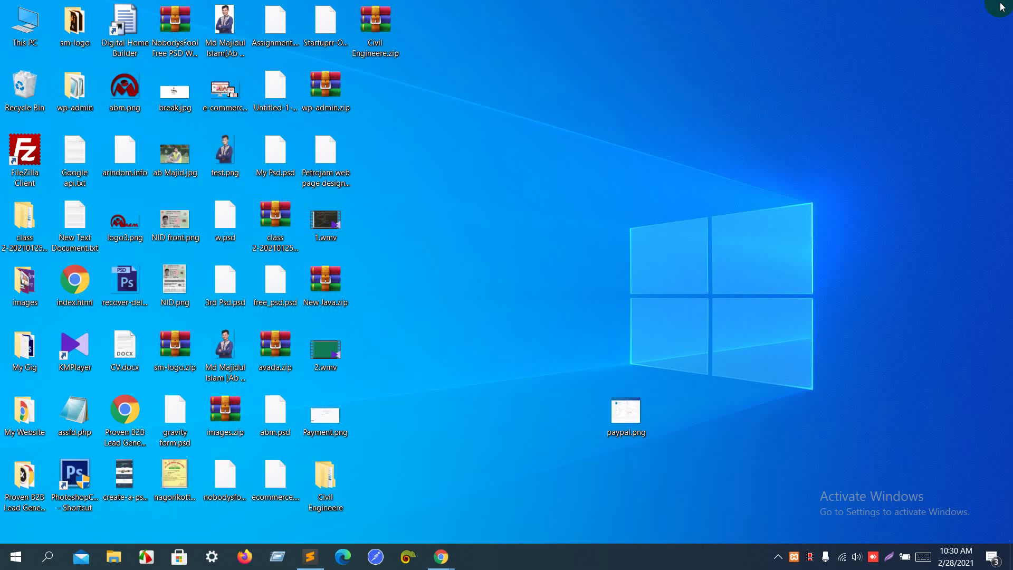
double_click(21, 24)
double_click(426, 177)
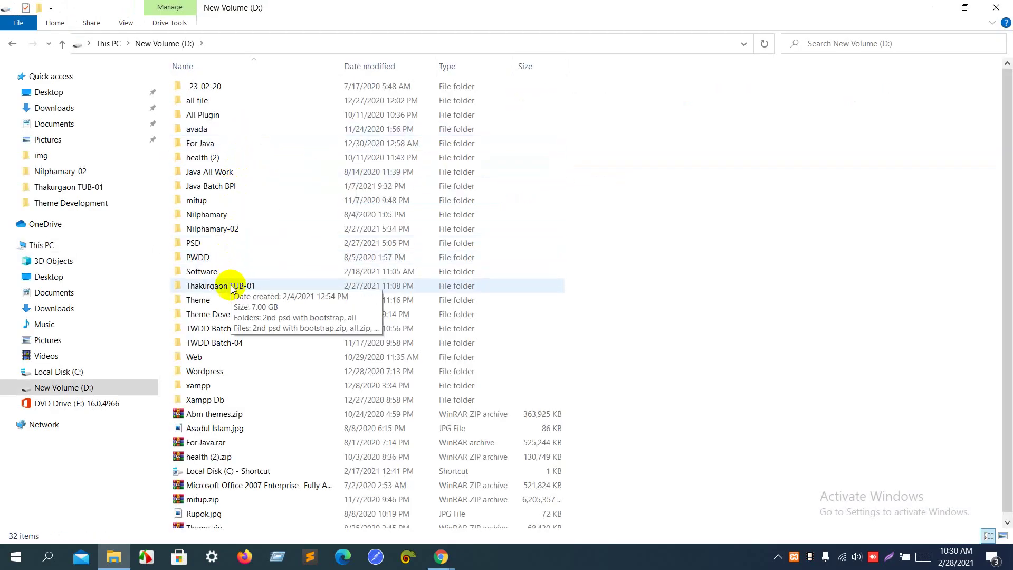
double_click(230, 288)
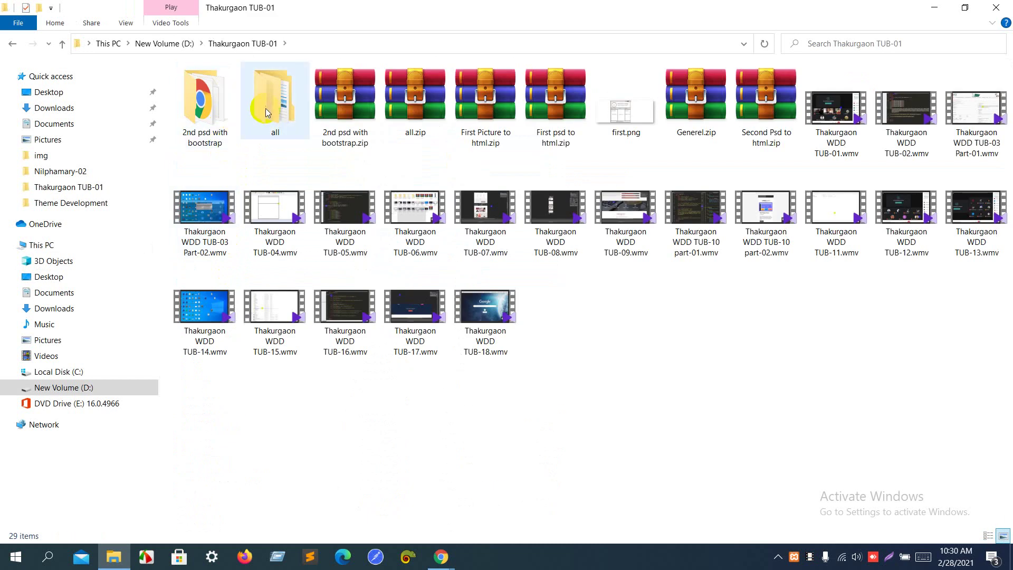
double_click(265, 108)
double_click(255, 143)
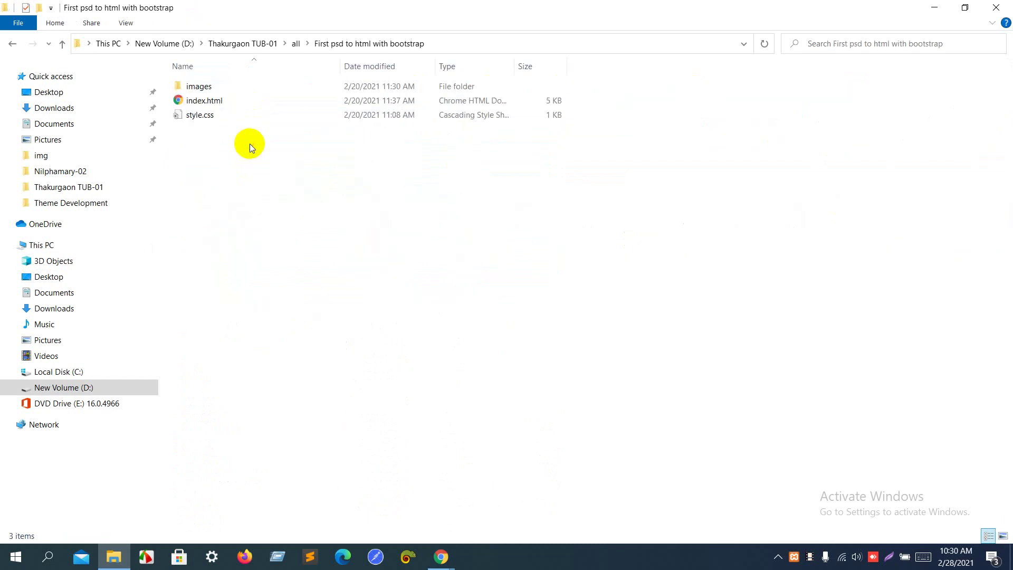
Drag images, index.html and style.css into Chrome, which opens the local images folder path
drag(249, 176, 244, 9)
drag(198, 86, 336, 323)
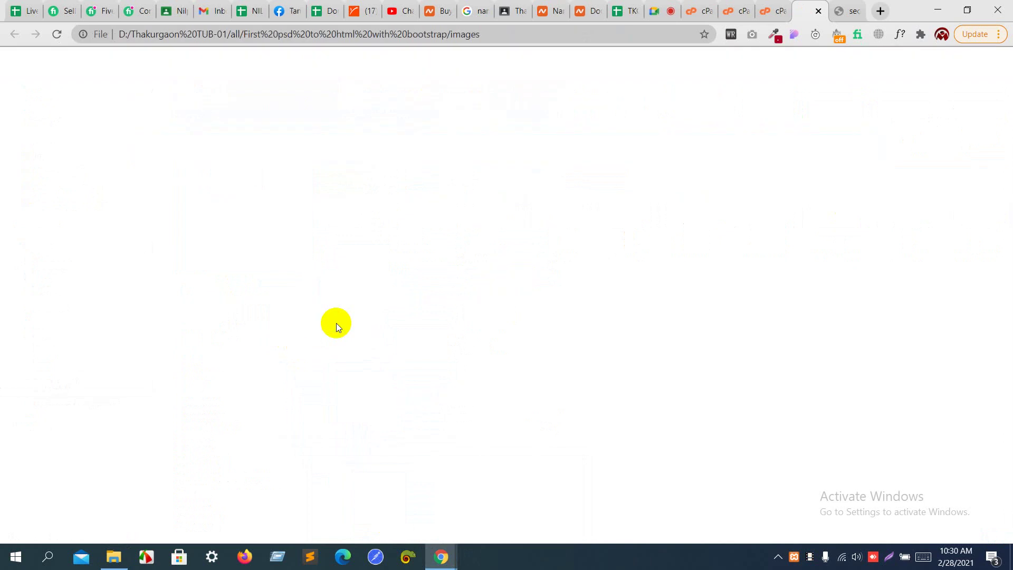
click(765, 7)
click(814, 9)
Close the local preview pages and get back to the cPanel upload page
click(819, 11)
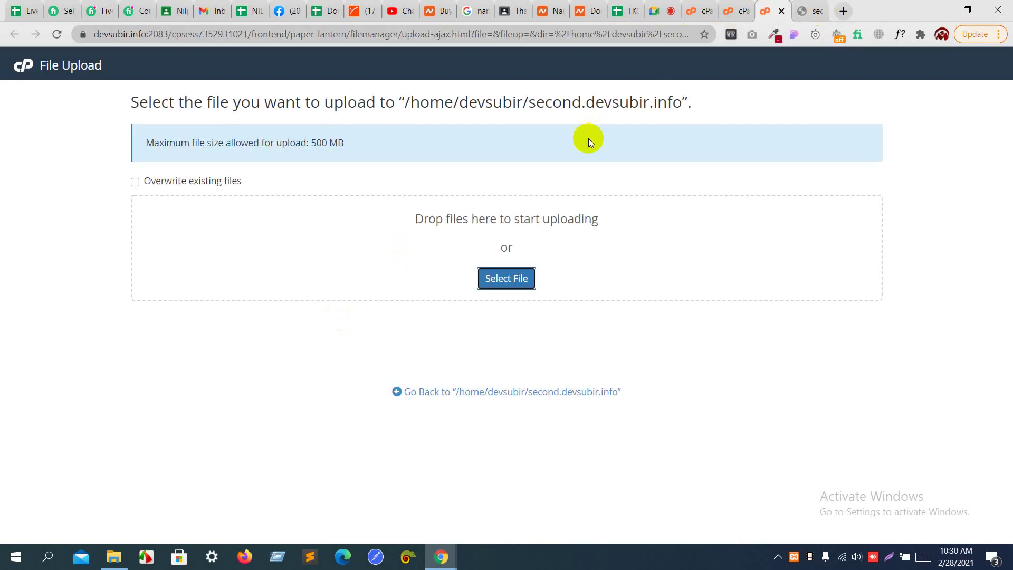
key(alt+Tab)
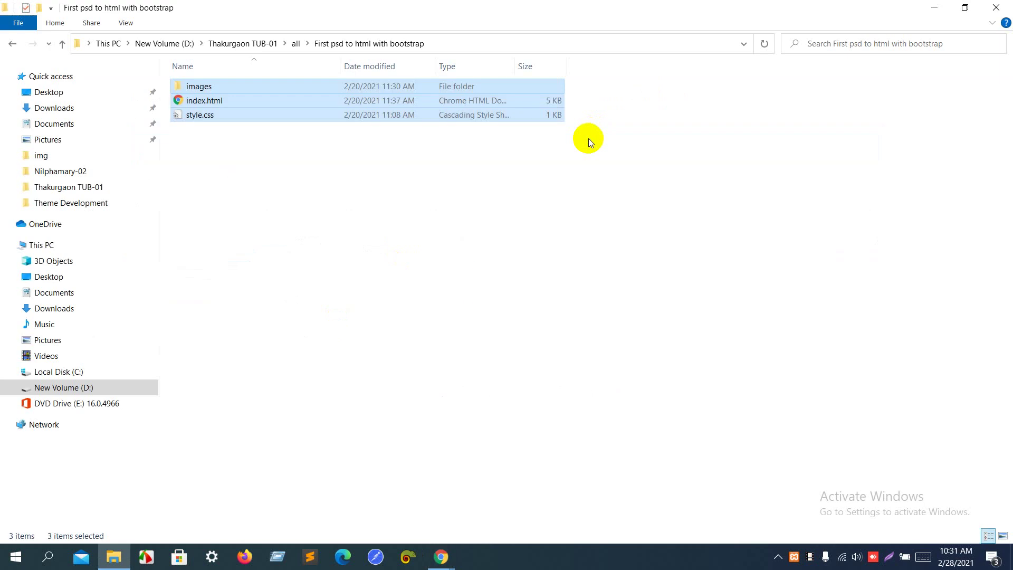
click(588, 138)
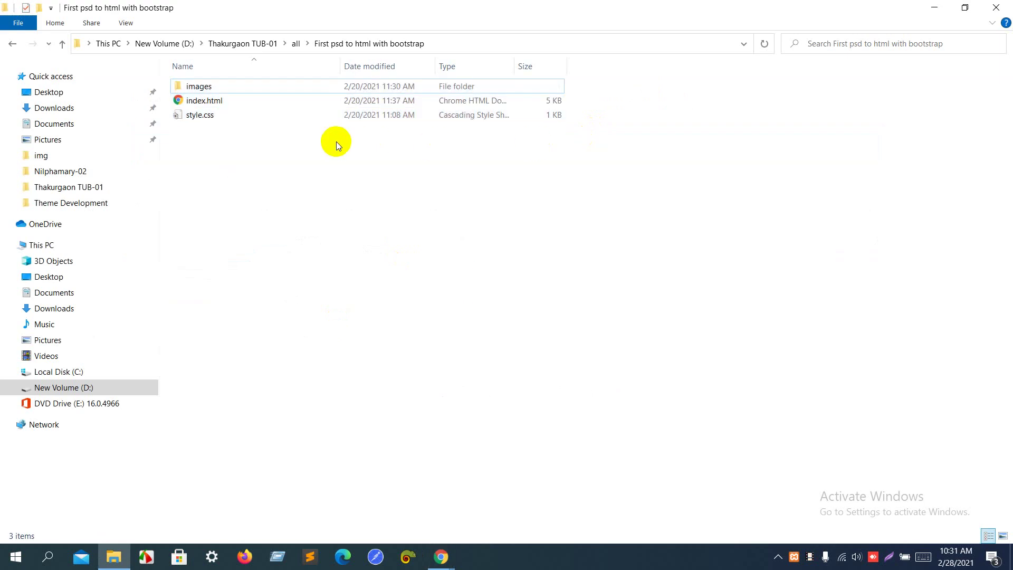
drag(338, 143, 413, 315)
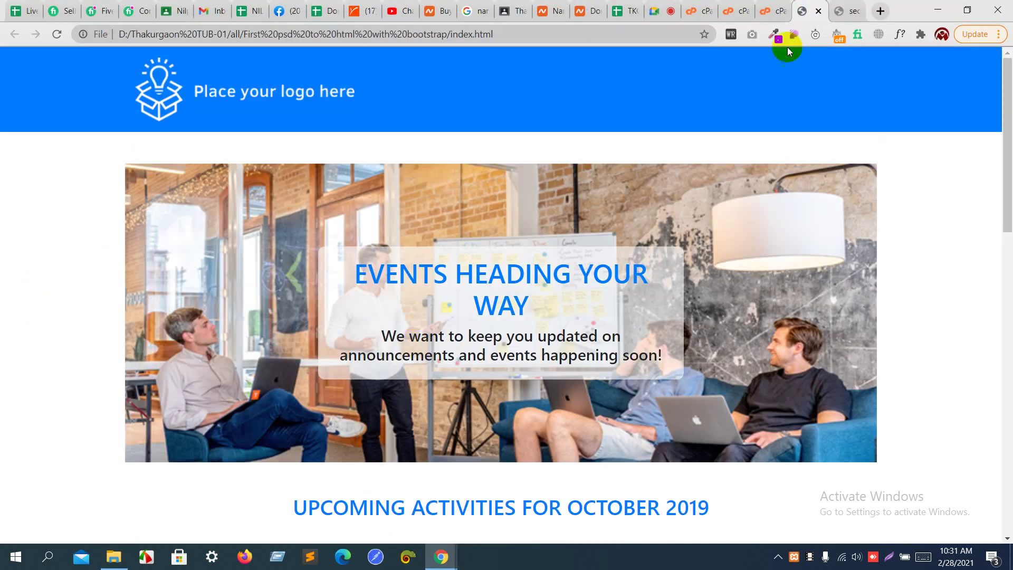
click(818, 11)
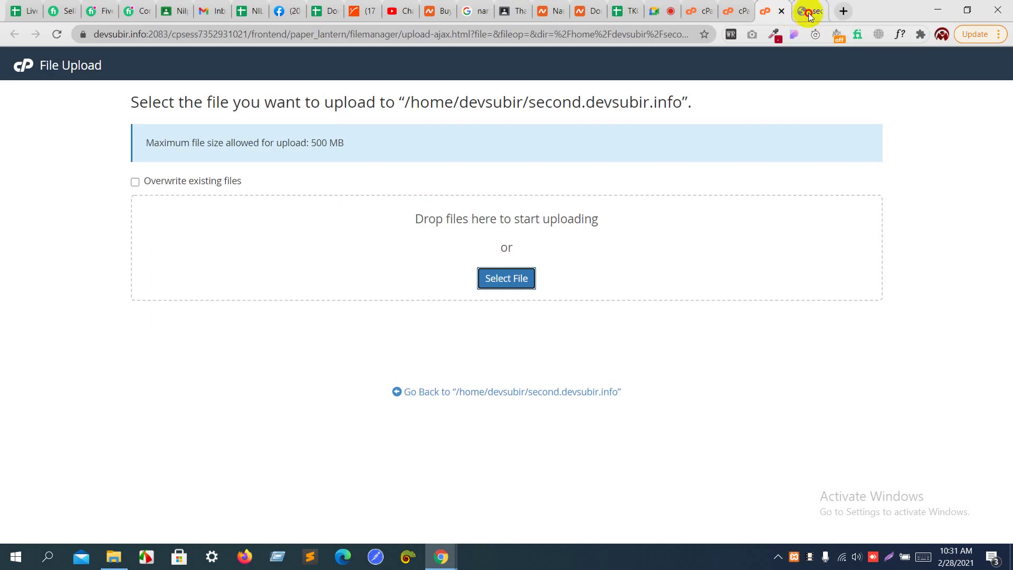
click(810, 11)
click(773, 11)
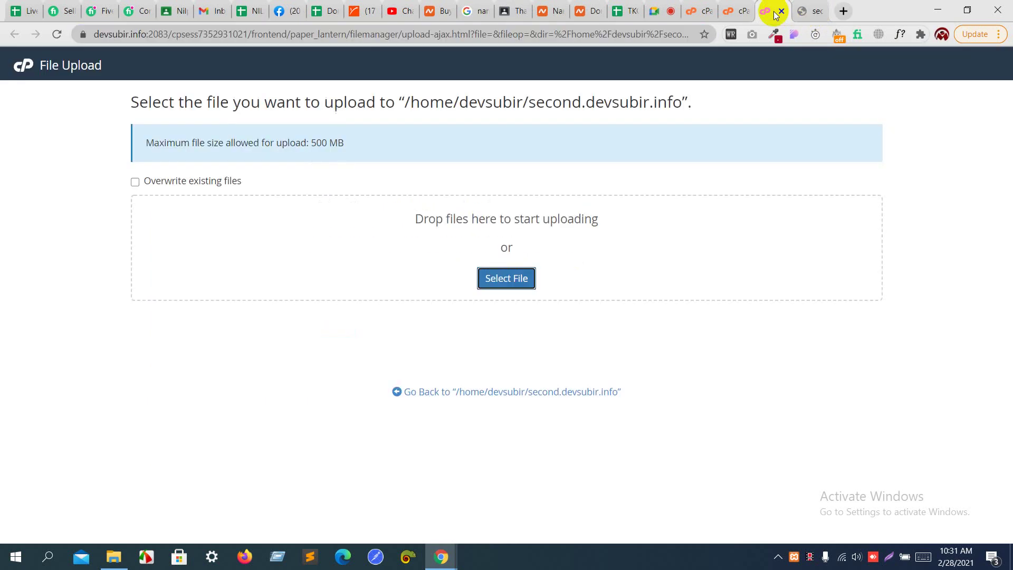
Upload First psd to html with bootstrap.zip from the all folder, then return to the folder listing
click(491, 278)
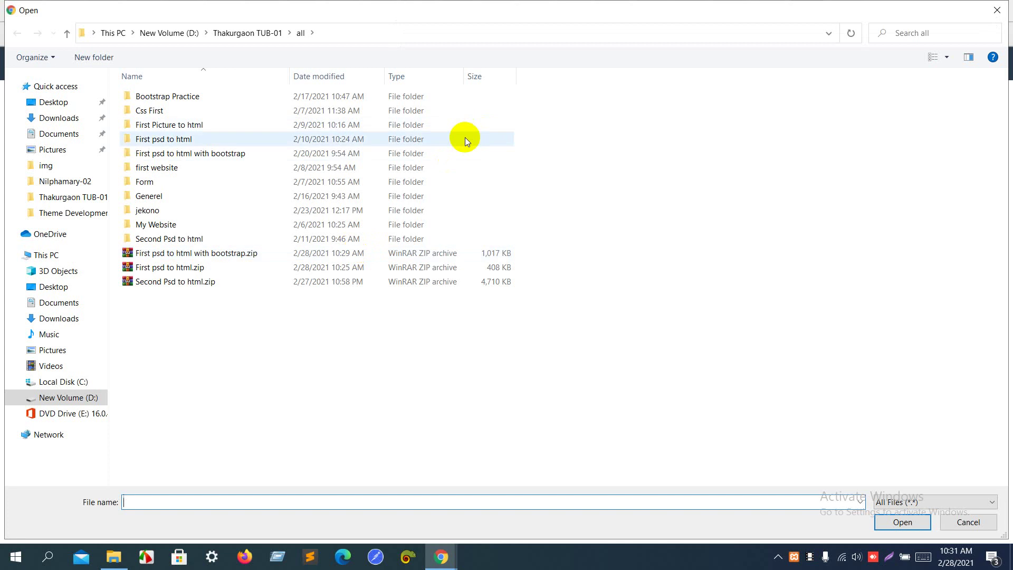
double_click(437, 150)
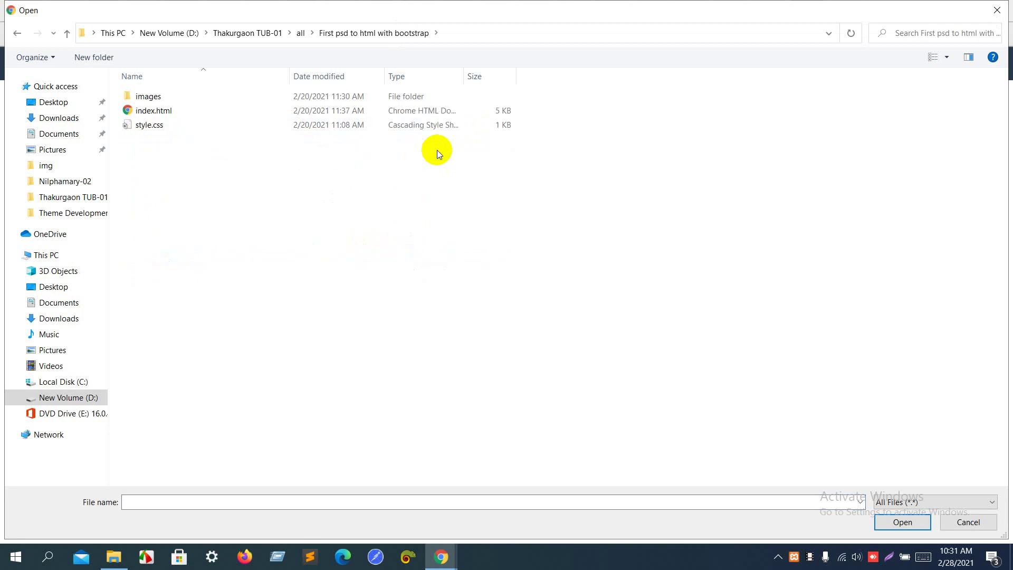
key(BackSpace)
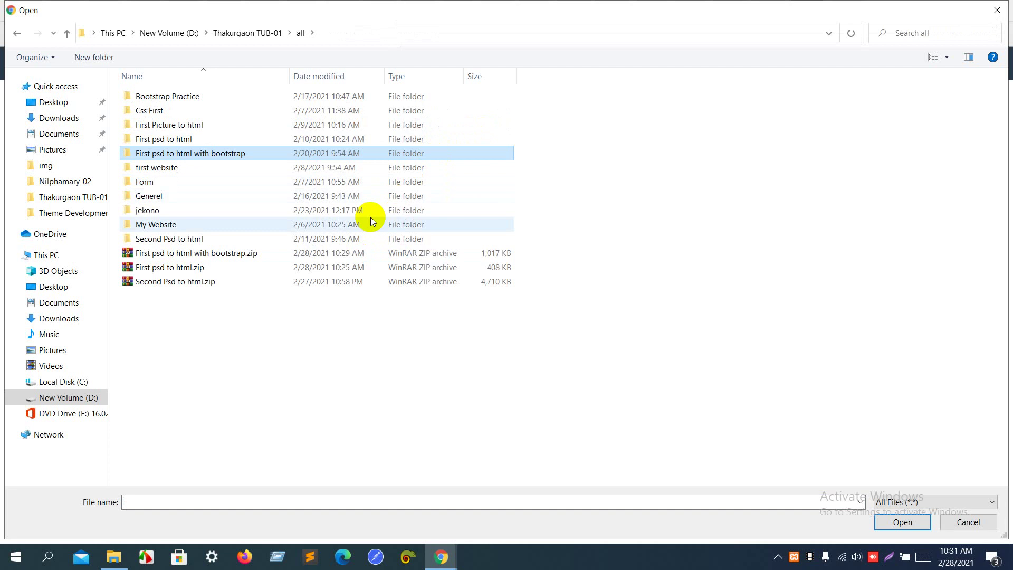
double_click(367, 252)
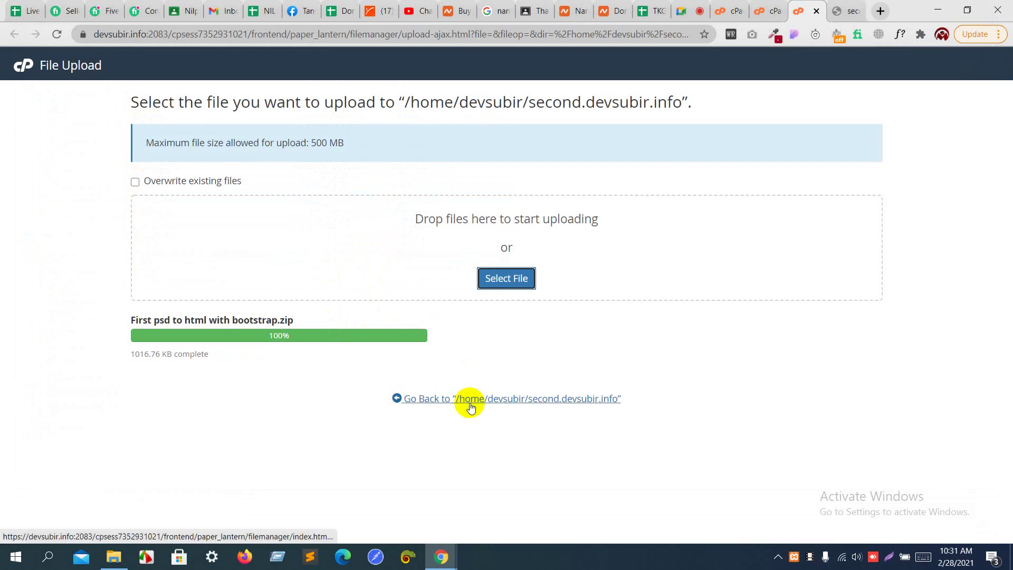
key(ctrl+w)
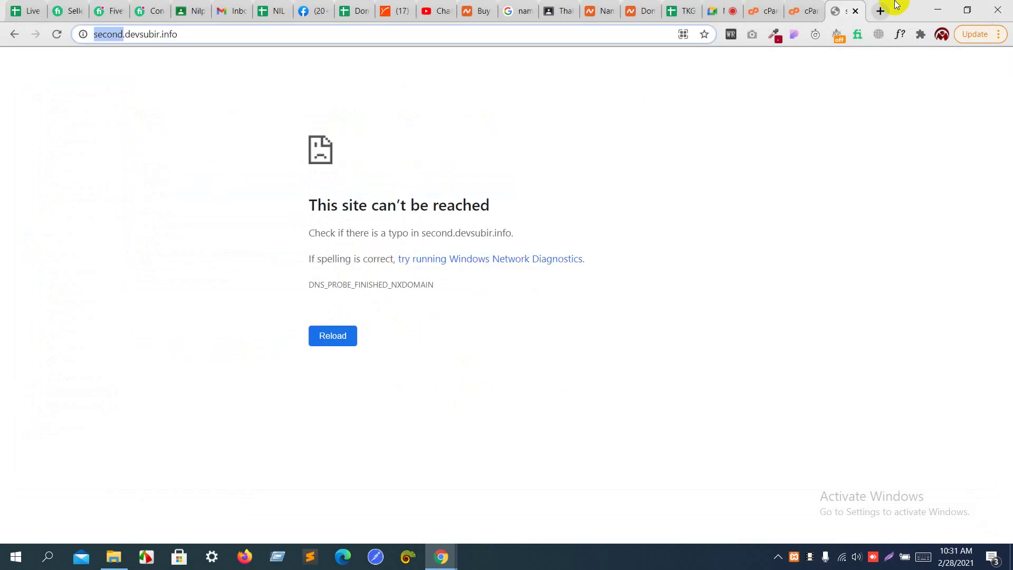
click(808, 7)
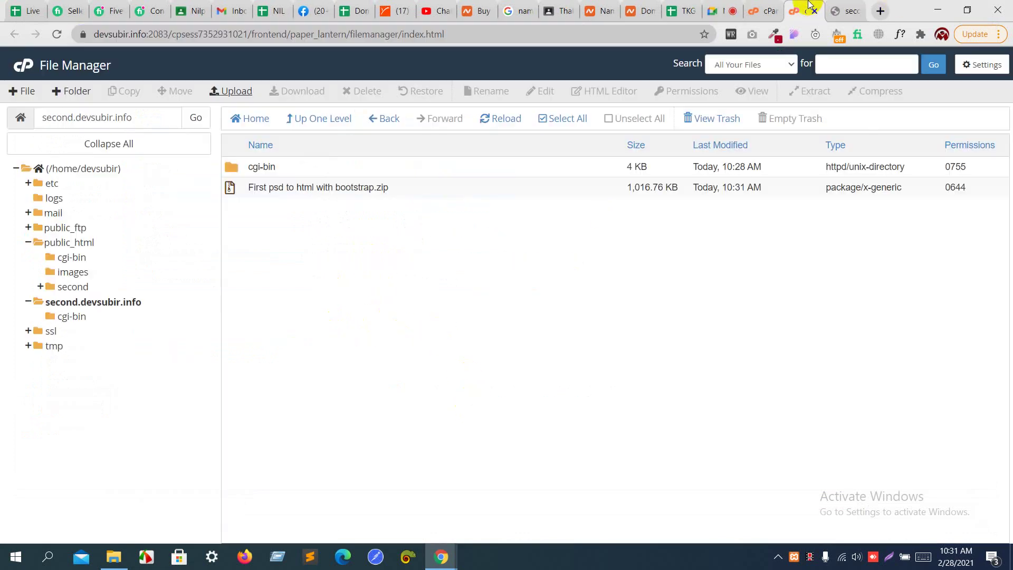
Extract the uploaded zip into second.devsubir.info
click(549, 191)
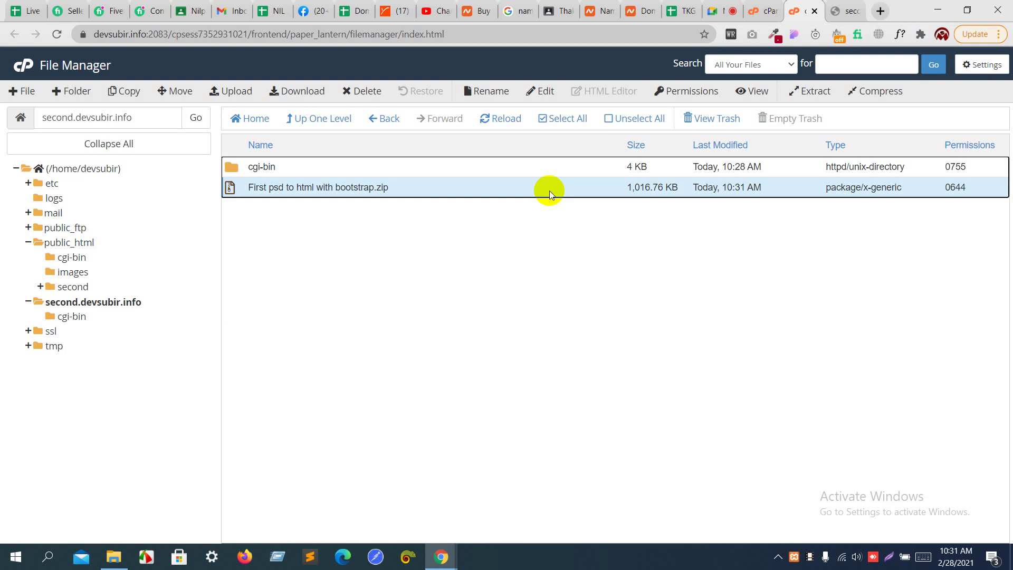
right_click(549, 191)
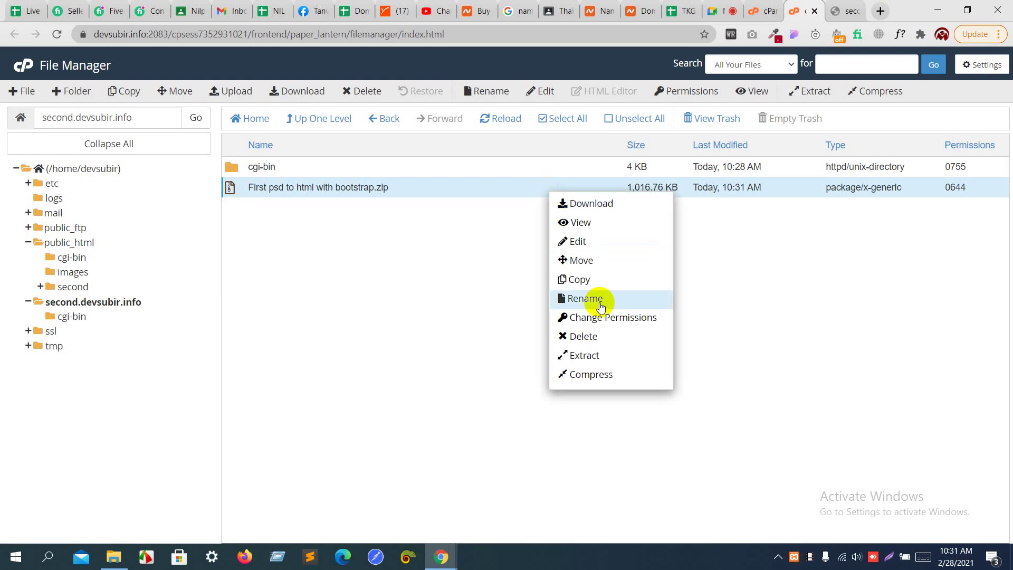
click(600, 354)
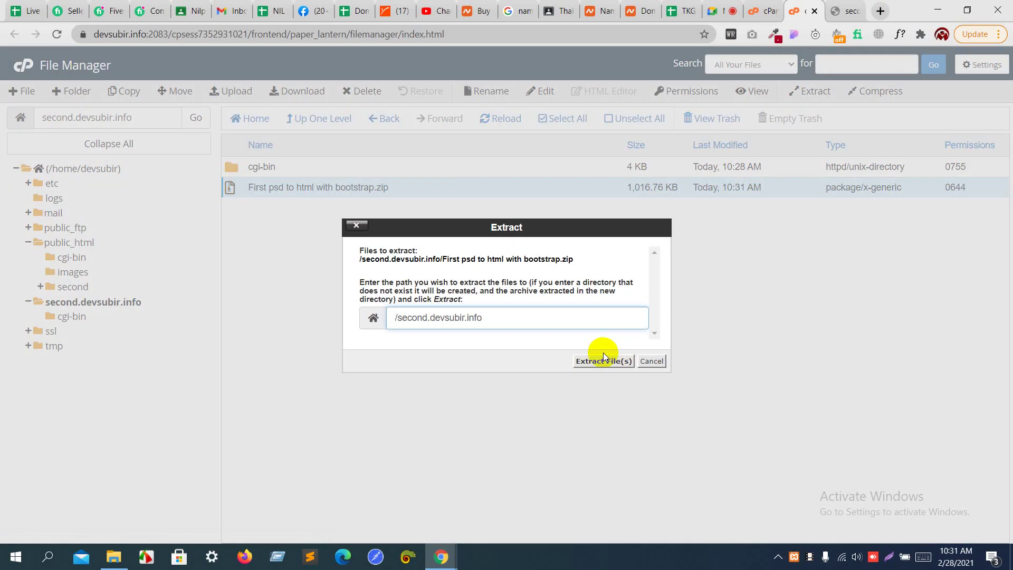
click(604, 360)
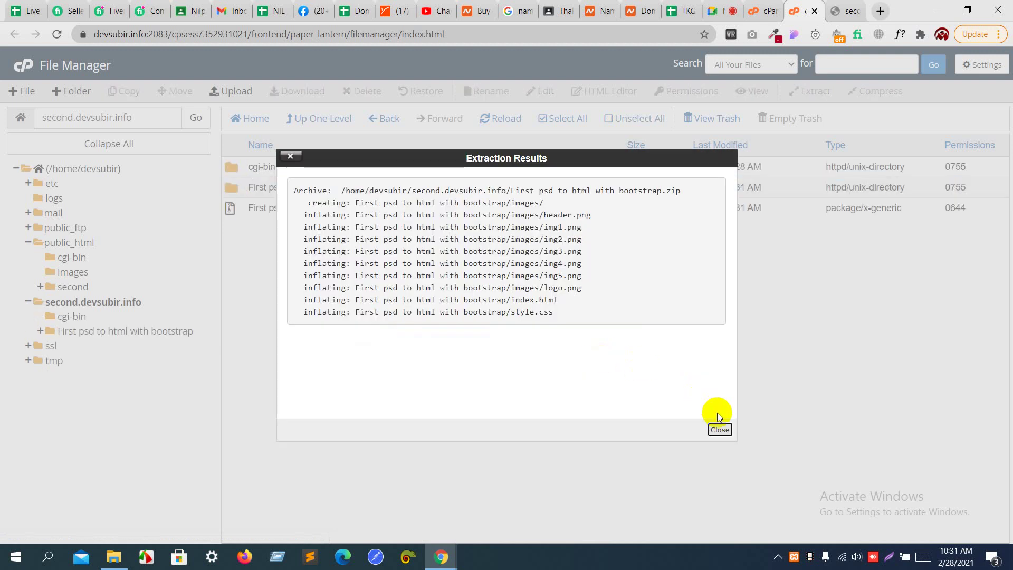
click(721, 428)
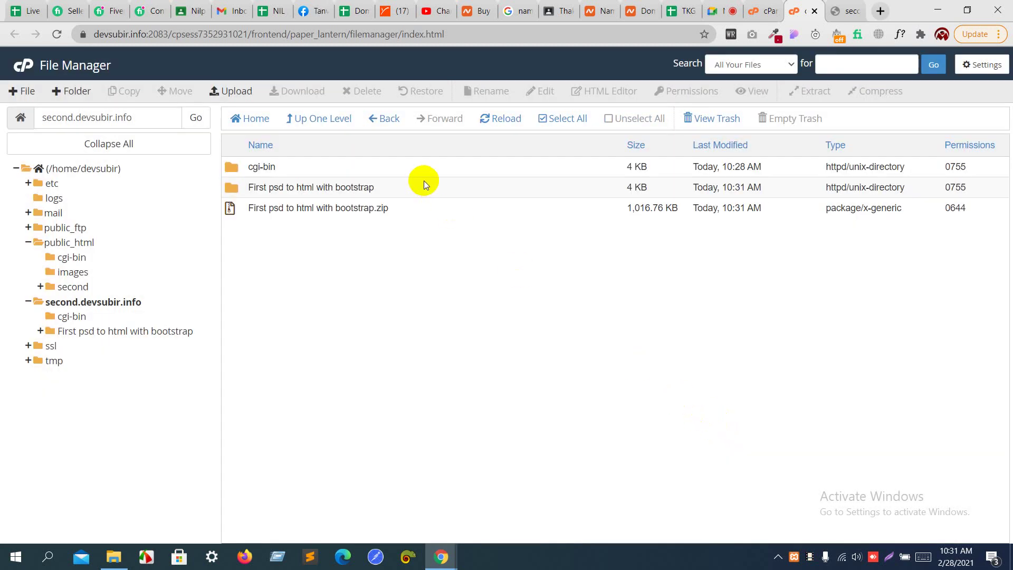
Delete the First psd to html with bootstrap.zip file, confirming the removal
click(427, 208)
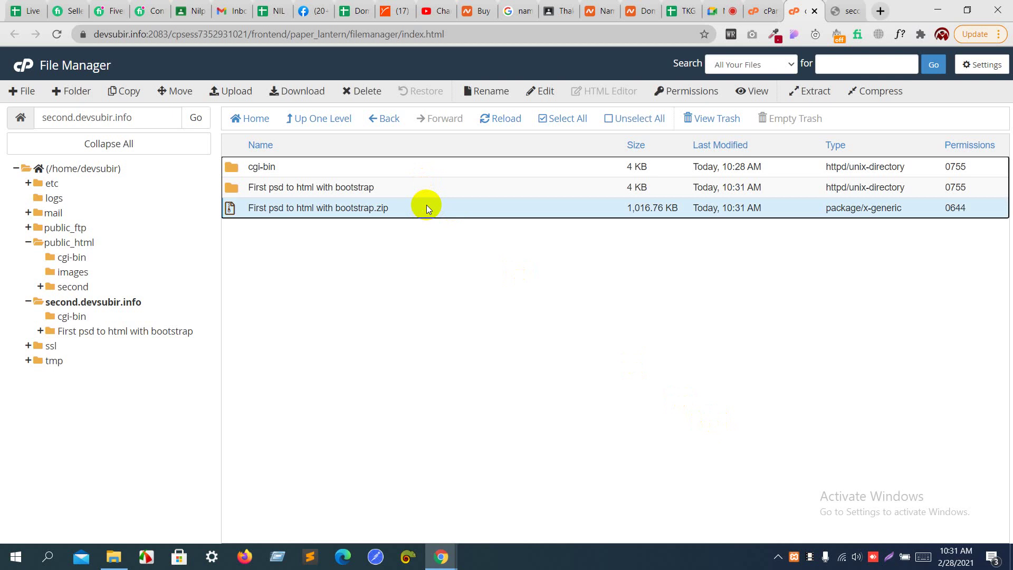
key(Delete)
key(Return)
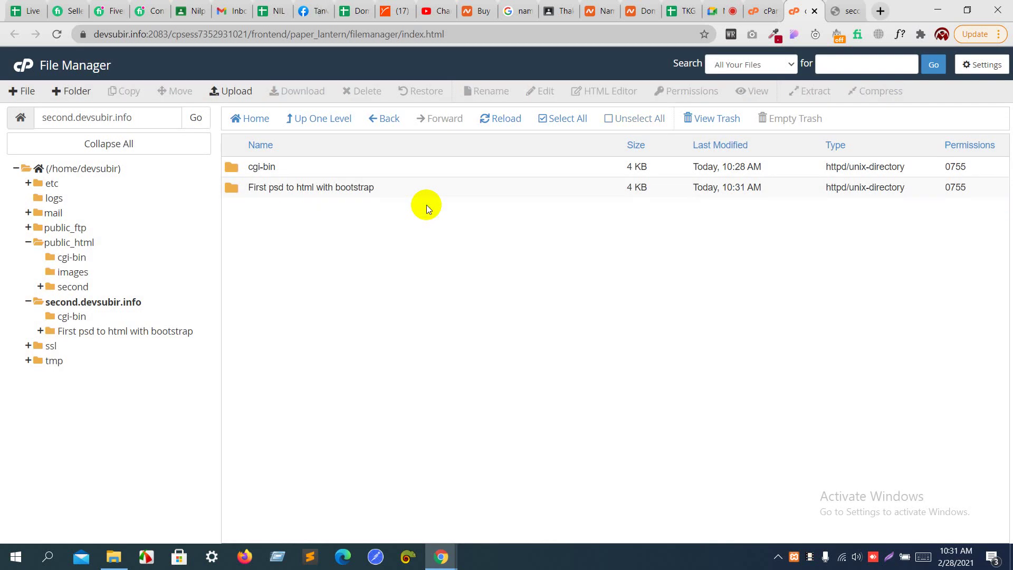
Move images, index.html and style.css from the extracted folder up into the second.devsubir.info root
double_click(424, 189)
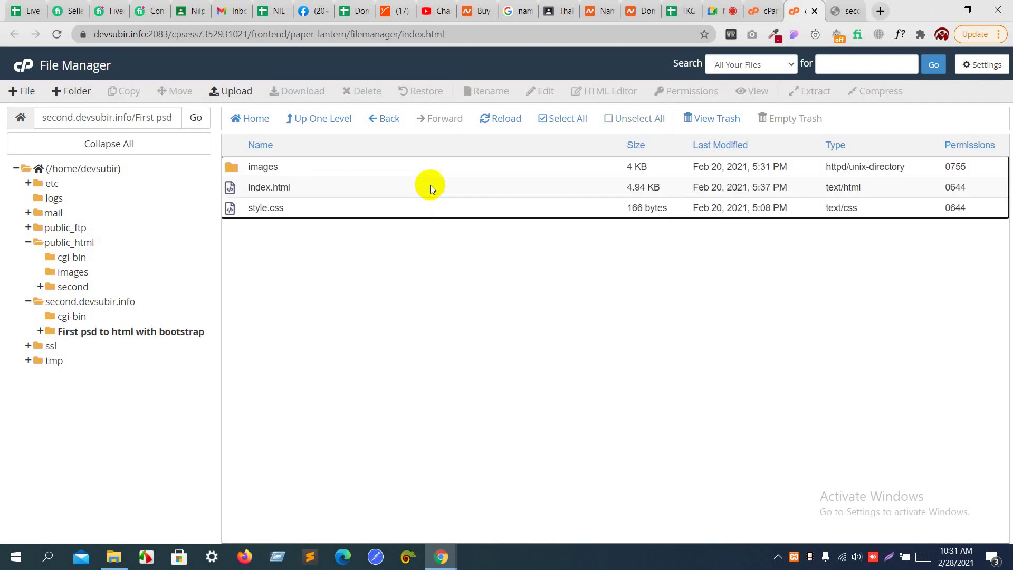
click(551, 118)
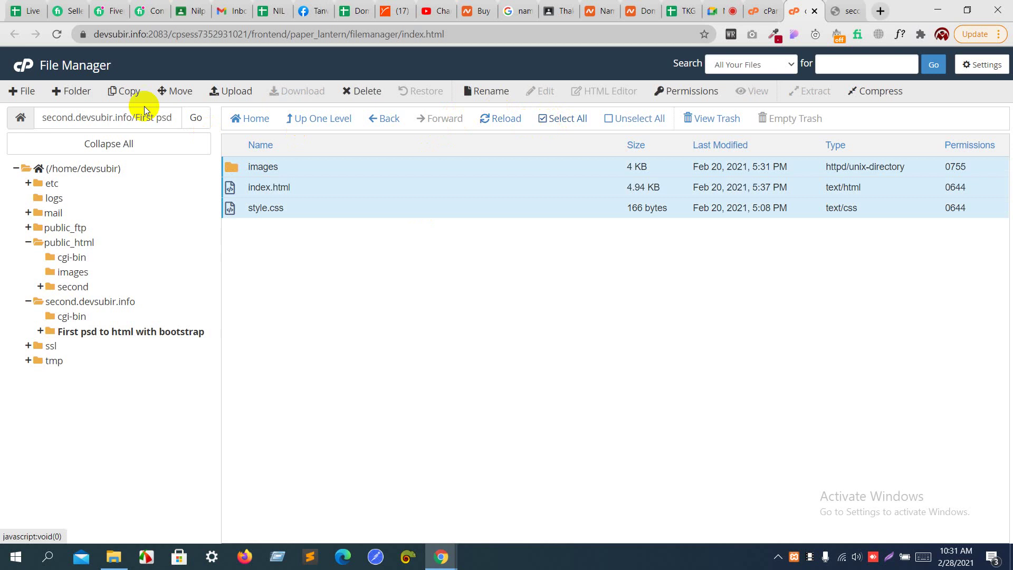
click(182, 94)
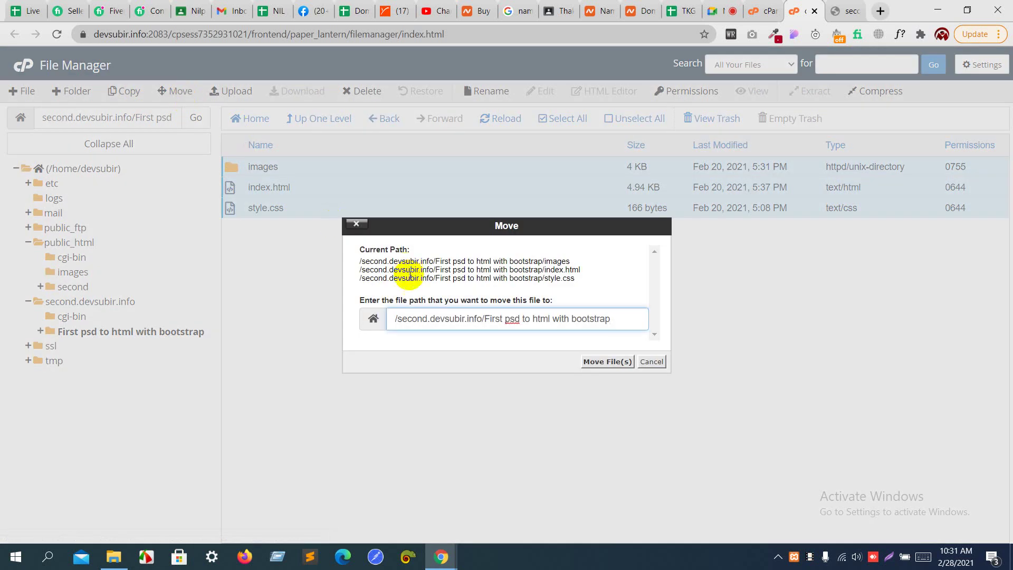
drag(401, 320, 617, 302)
click(482, 317)
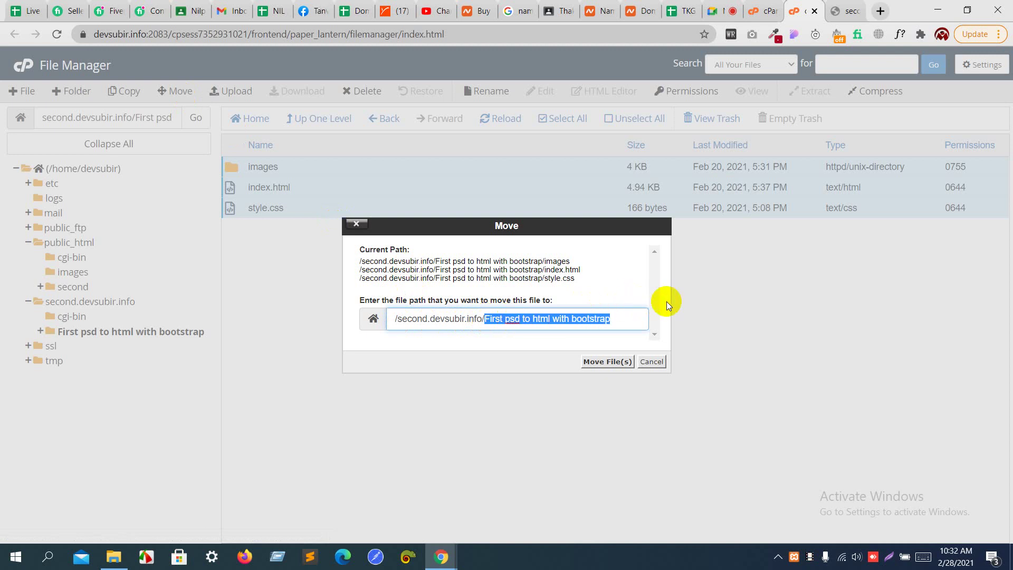
key(BackSpace)
key(Return)
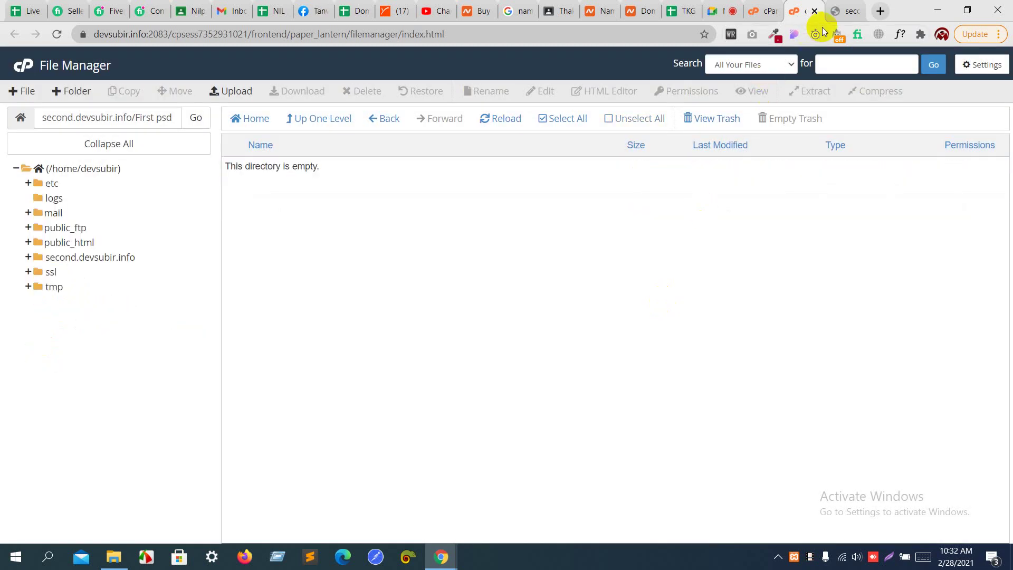
click(836, 15)
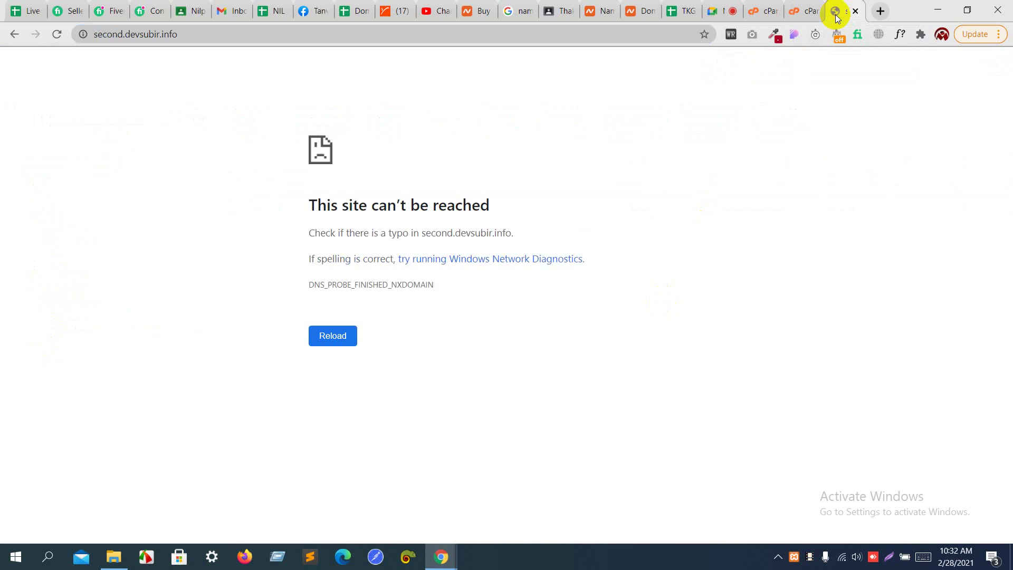
Reload second.devsubir.info to view the live events site, then go up to its root in File Manager
click(629, 36)
key(Return)
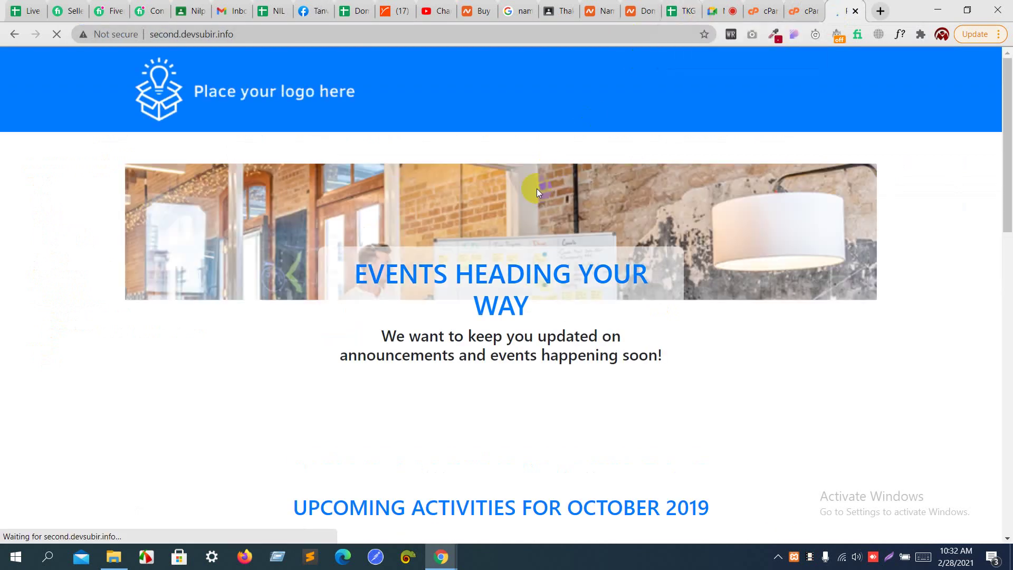
scroll(536, 188, down, 6)
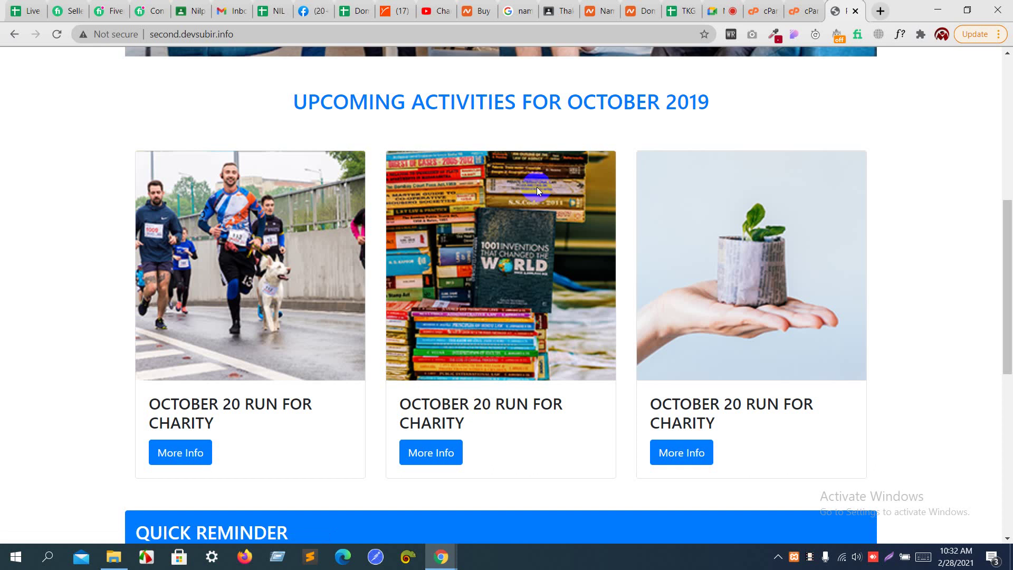
scroll(560, 151, down, 9)
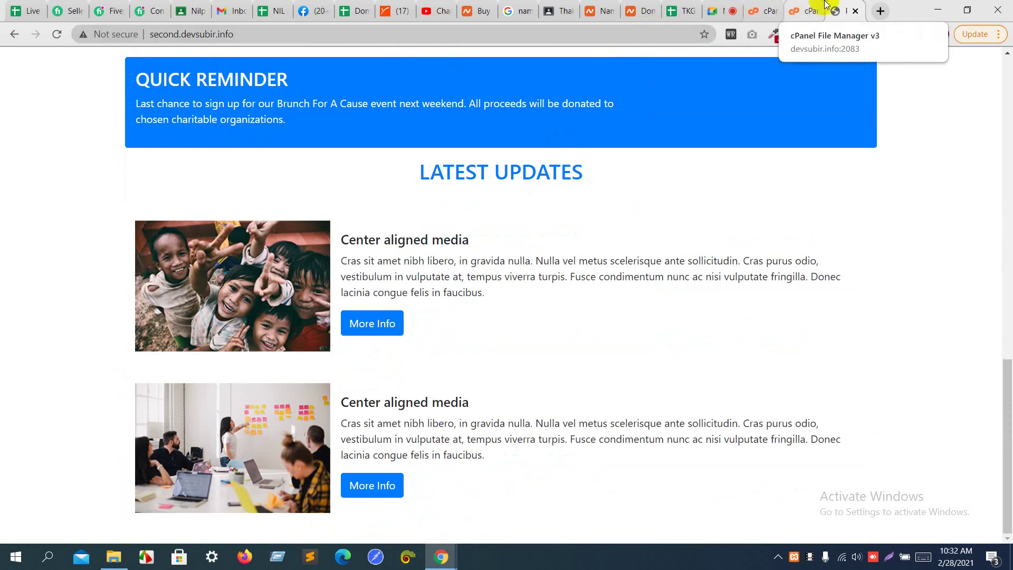
click(803, 6)
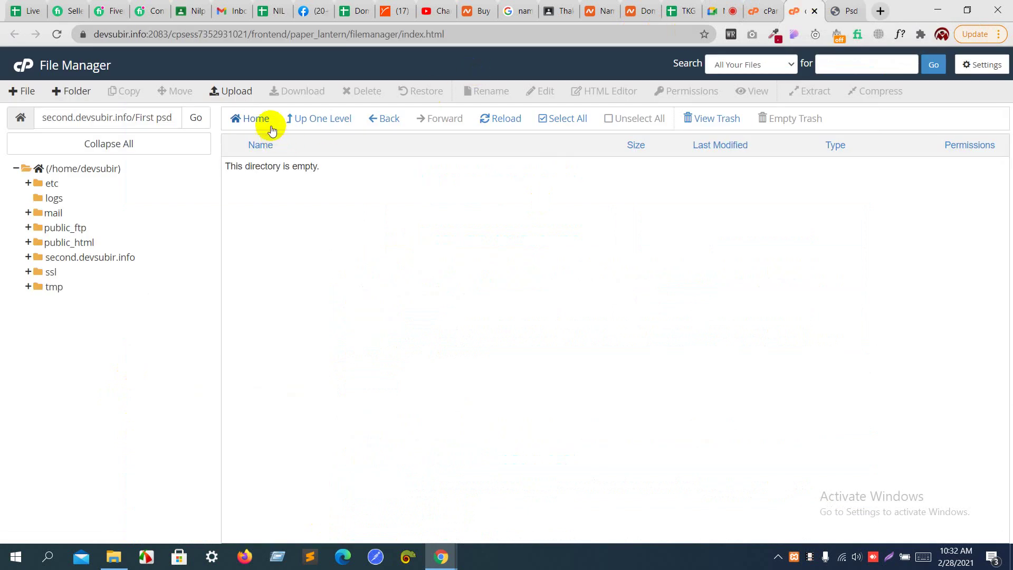
click(315, 125)
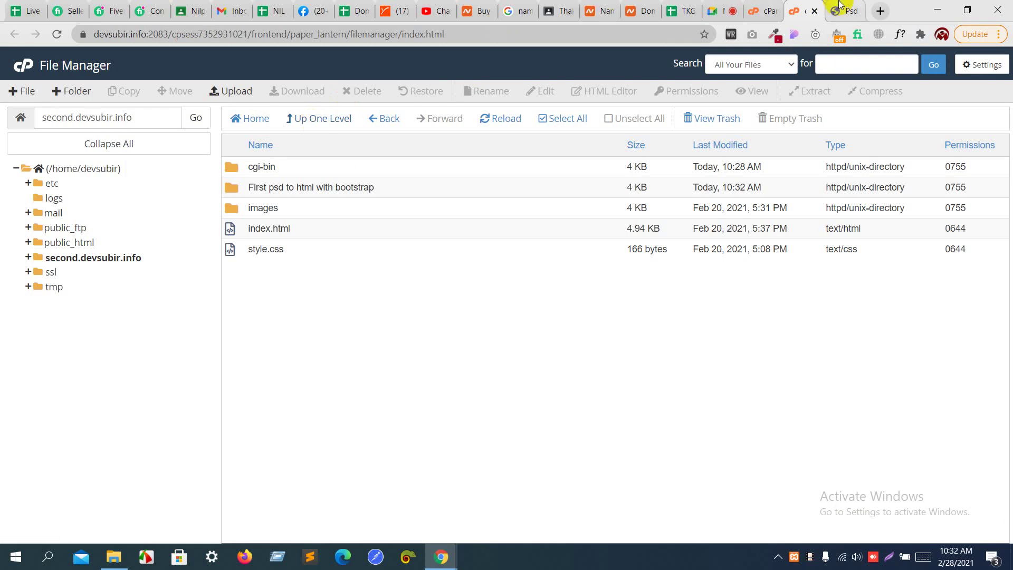
In a new tab, load devsubir.info and then devsubir.info/second
click(884, 11)
text(d)
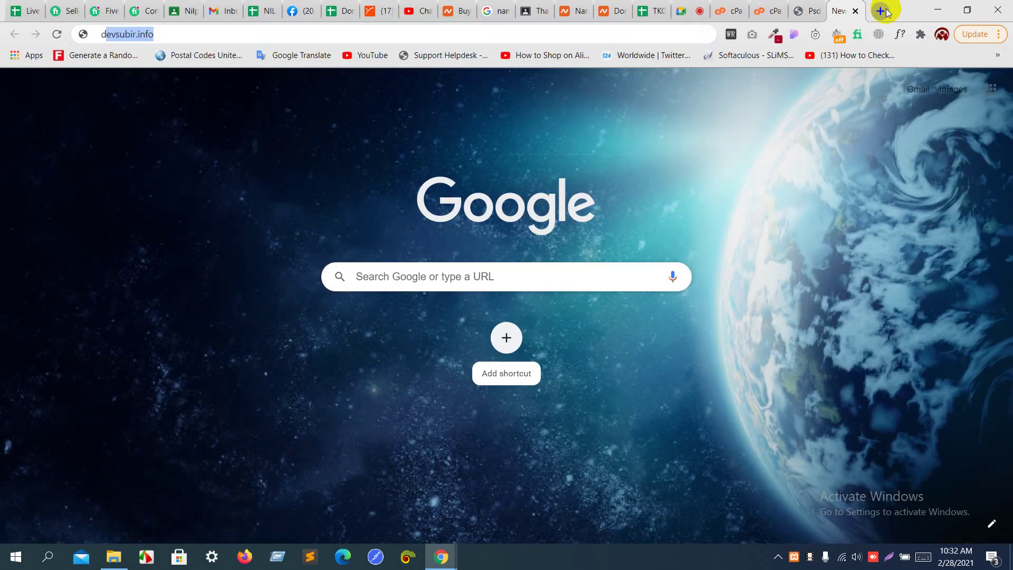
text(ez)
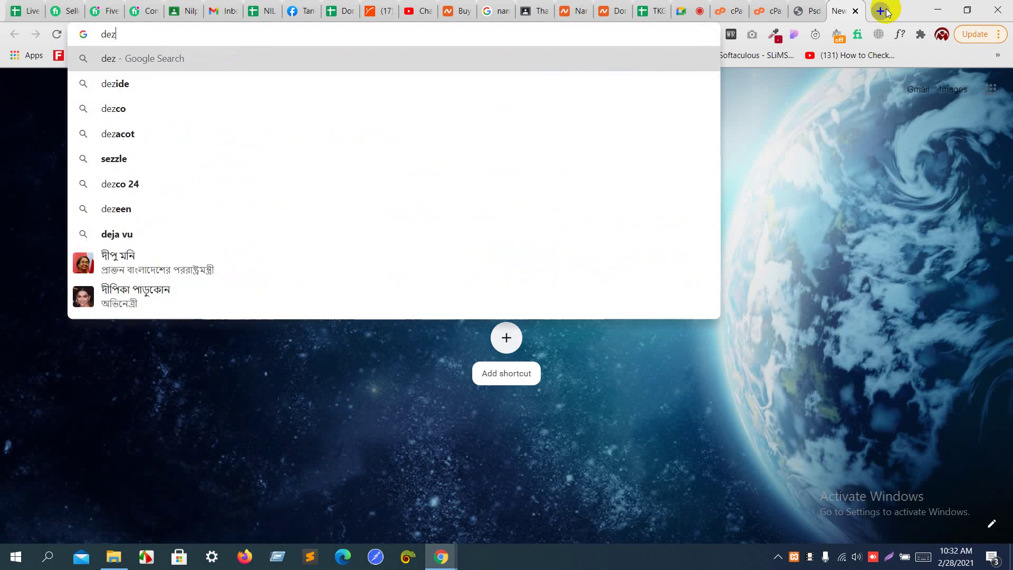
key(BackSpace)
text(vsubir.info)
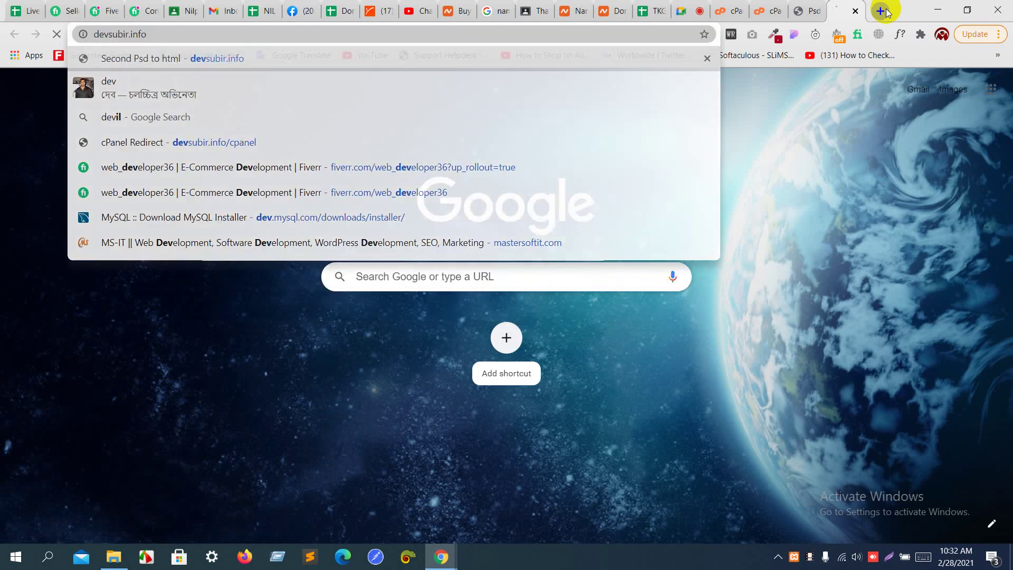
key(Return)
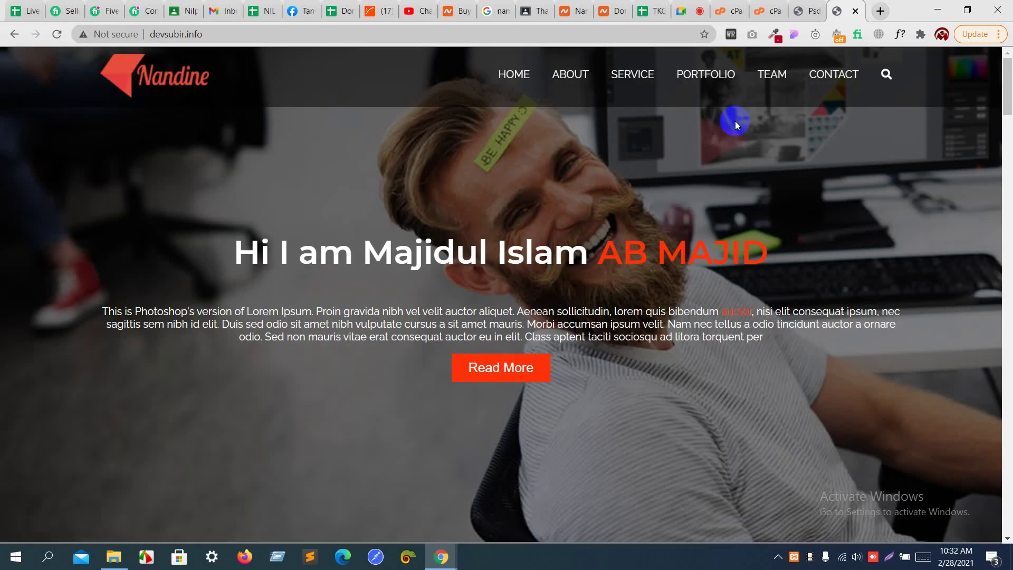
click(513, 42)
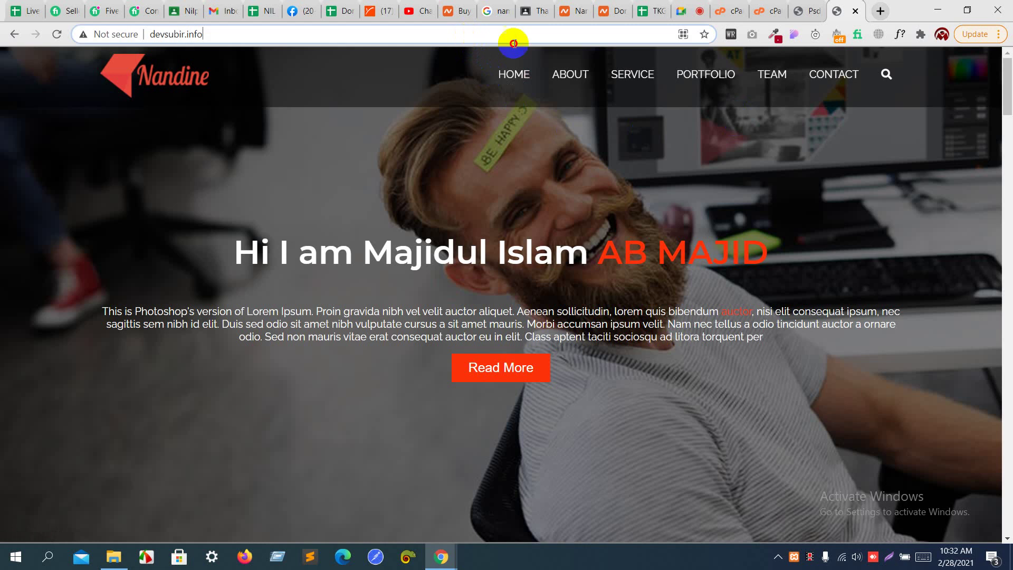
text(/seco)
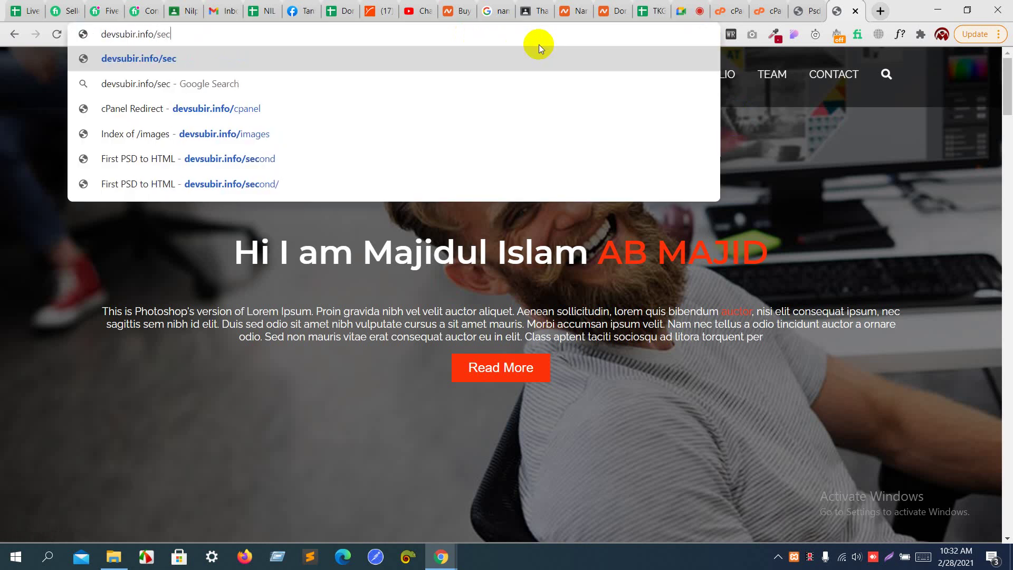
text(nd)
key(Return)
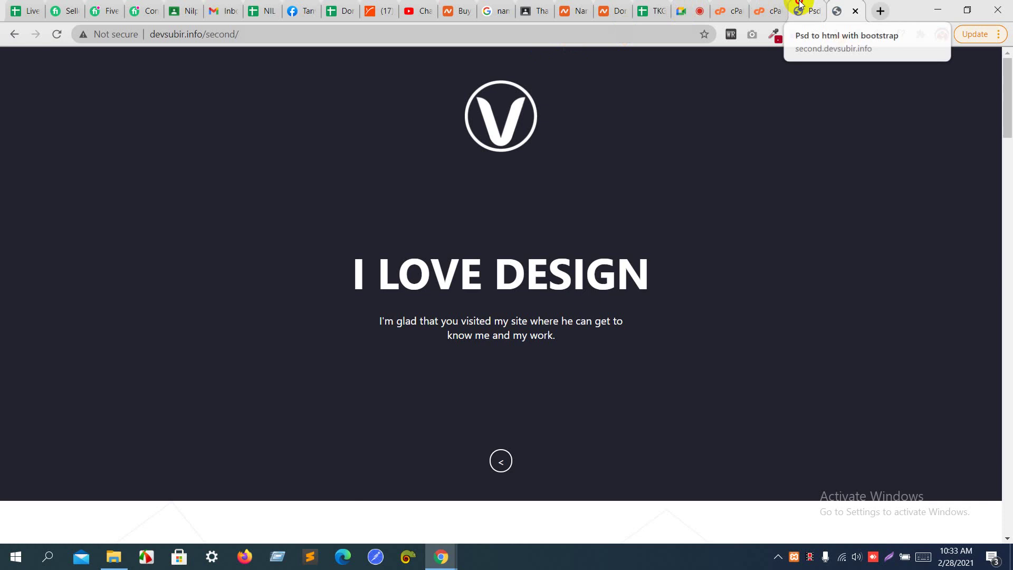
Review the second.devsubir.info site tab, edit its address with '/', then return to the File Manager
click(799, 4)
scroll(562, 251, up, 10)
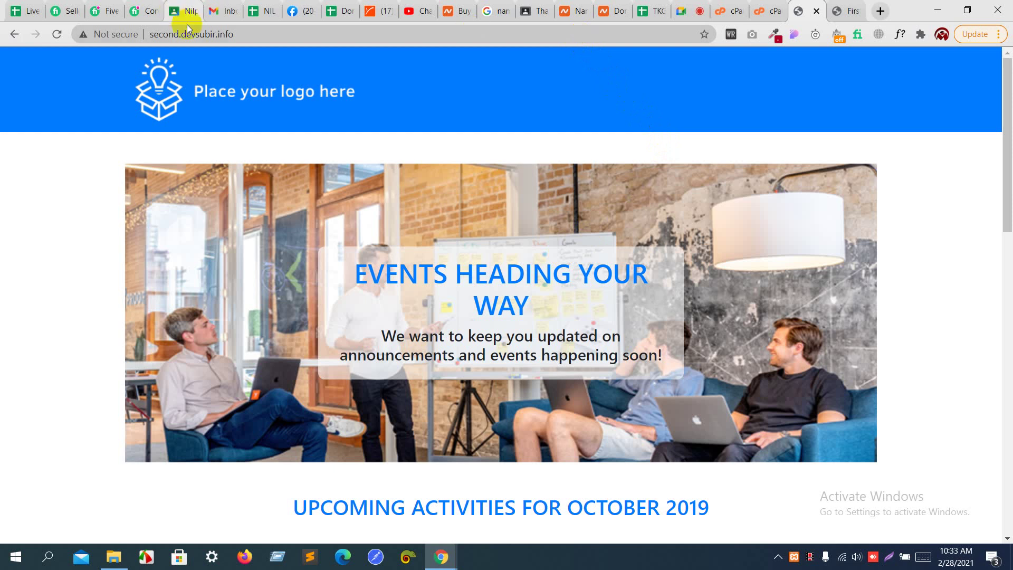
drag(183, 33, 102, 35)
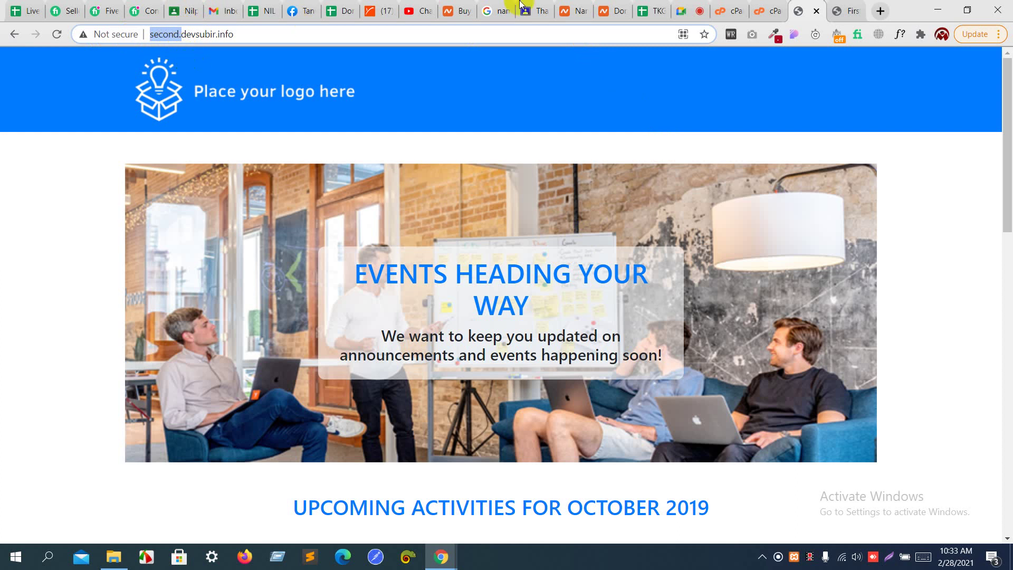
click(357, 31)
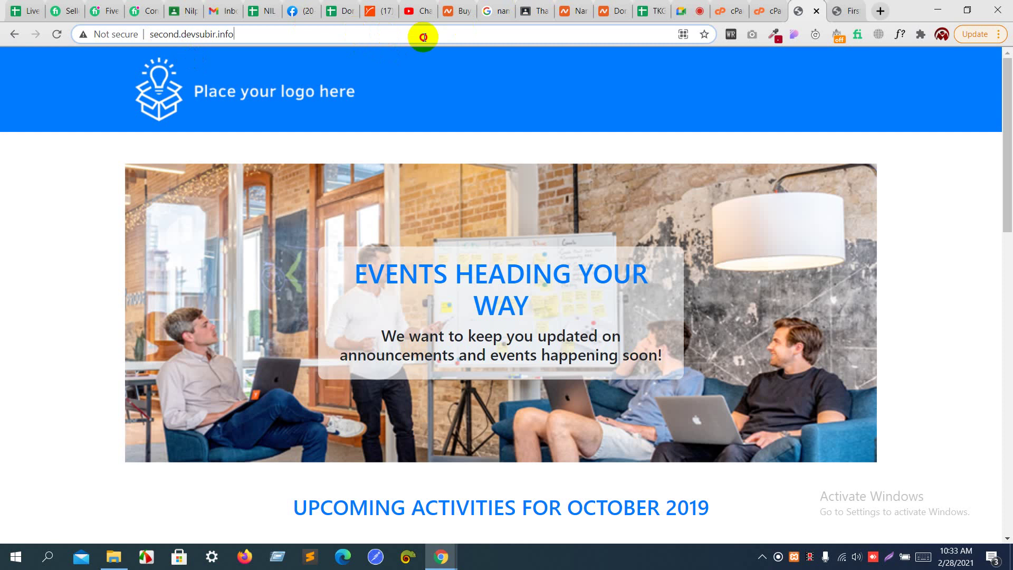
text(/)
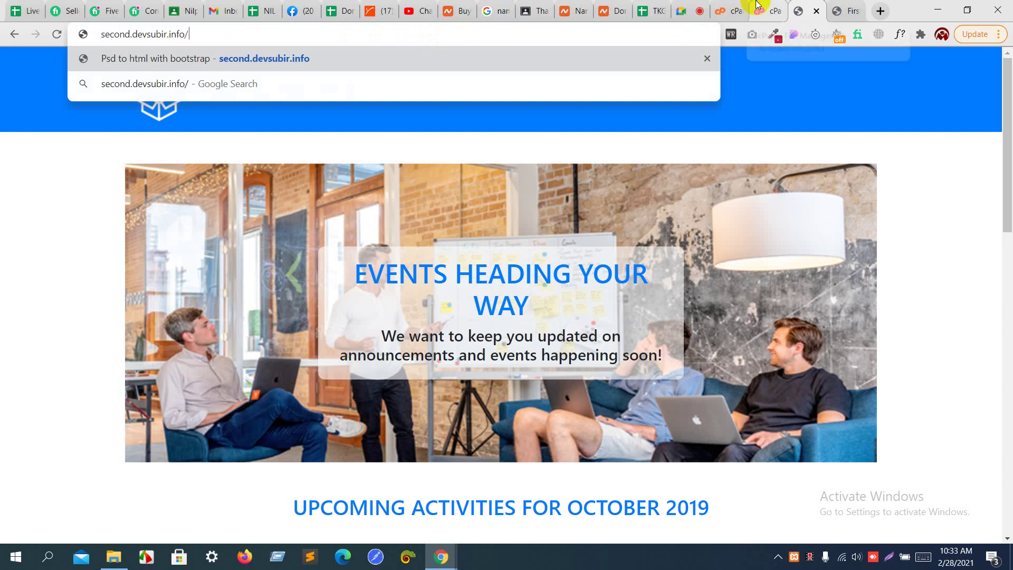
click(772, 8)
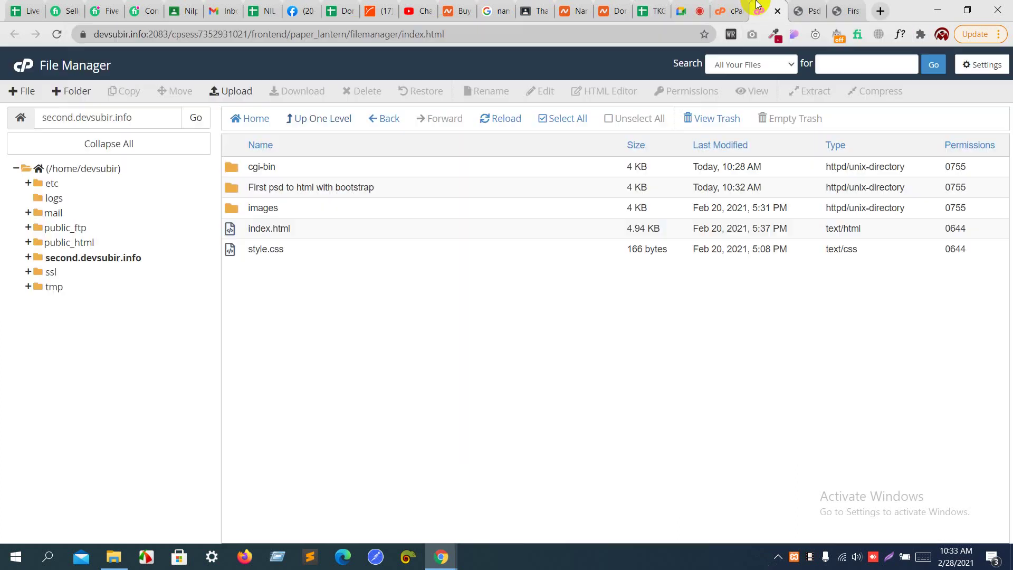
Close the second.devsubir.info, devsubir.info/second and File Manager tabs
click(811, 9)
click(817, 11)
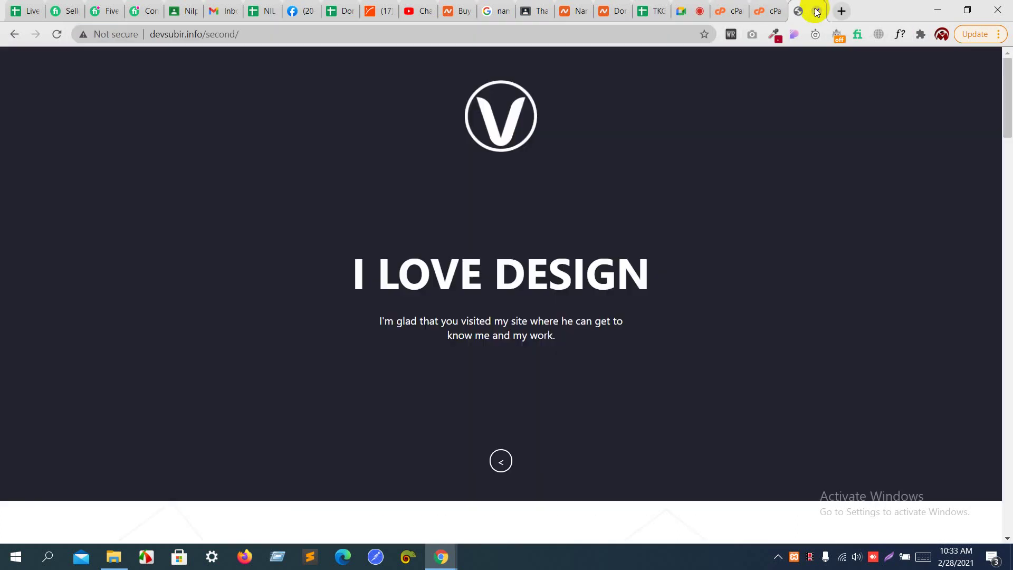
click(817, 11)
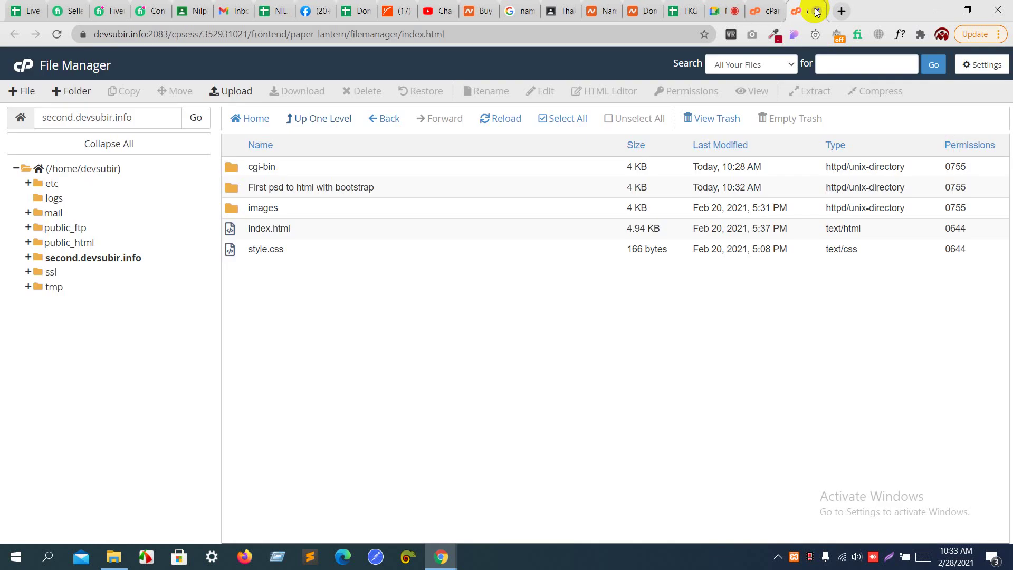
click(536, 187)
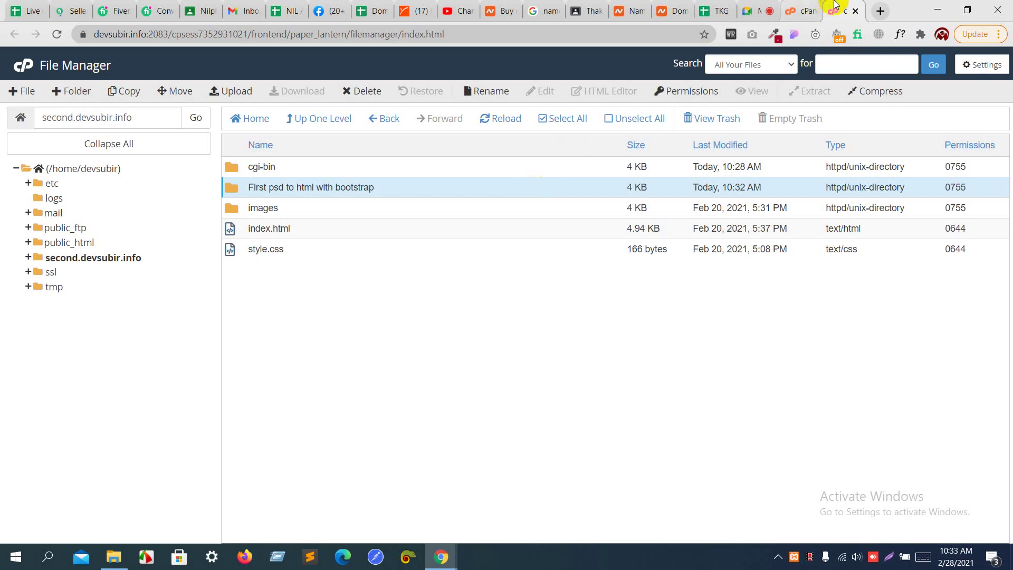
click(855, 10)
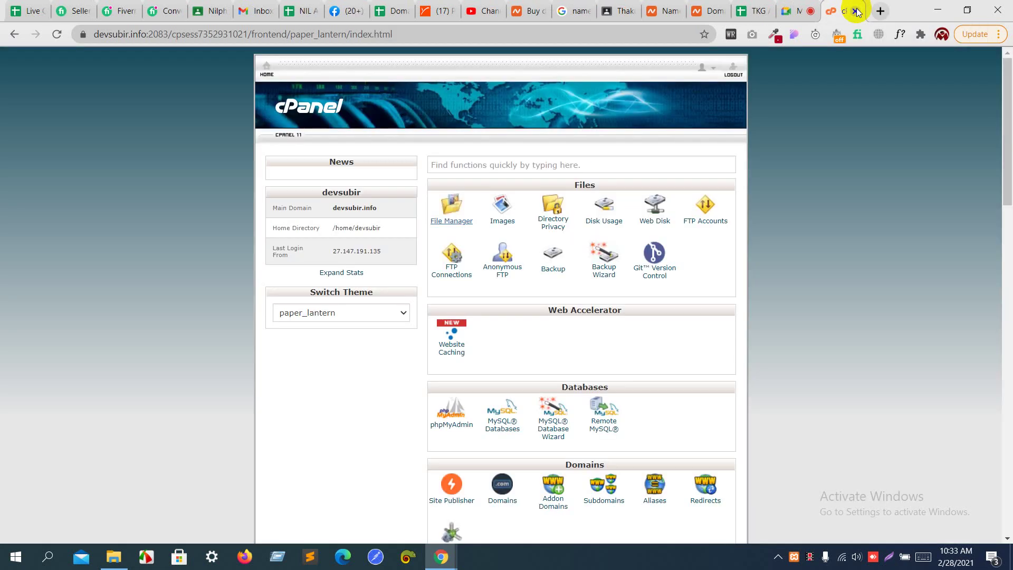
Look over the cPanel home page, then switch to the Google Meet presentation
scroll(741, 185, down, 15)
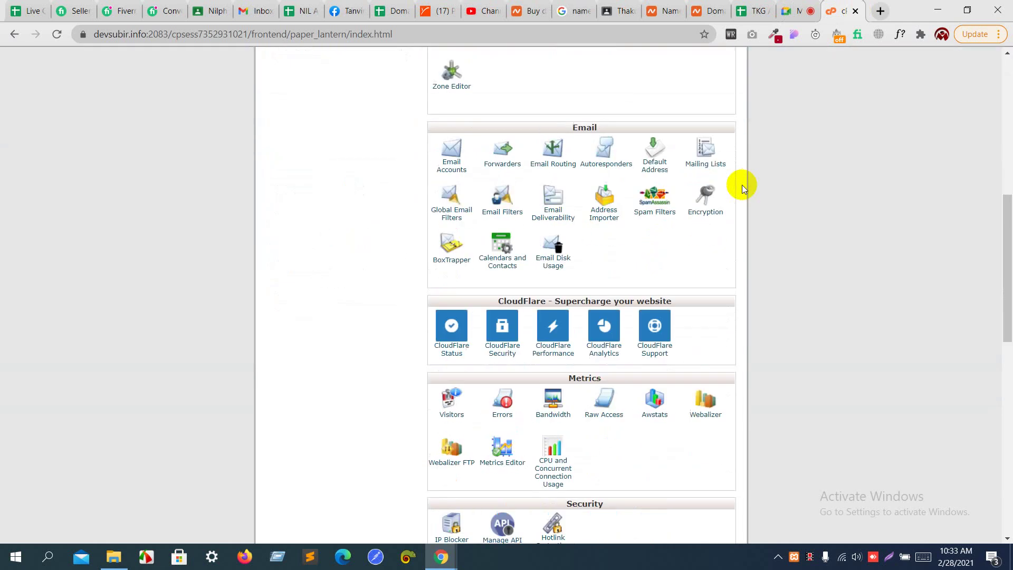
scroll(742, 184, down, 3)
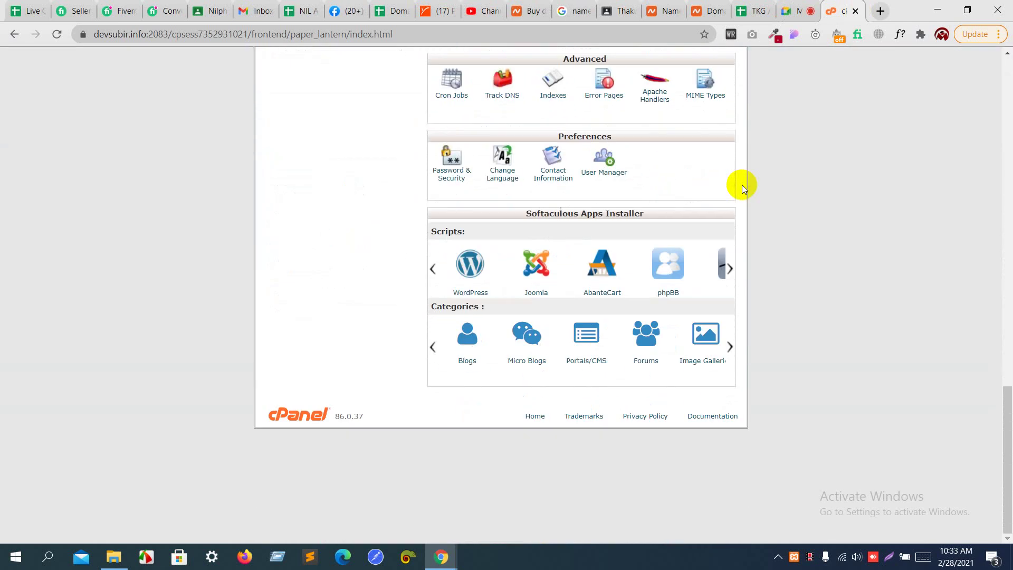
scroll(741, 184, up, 15)
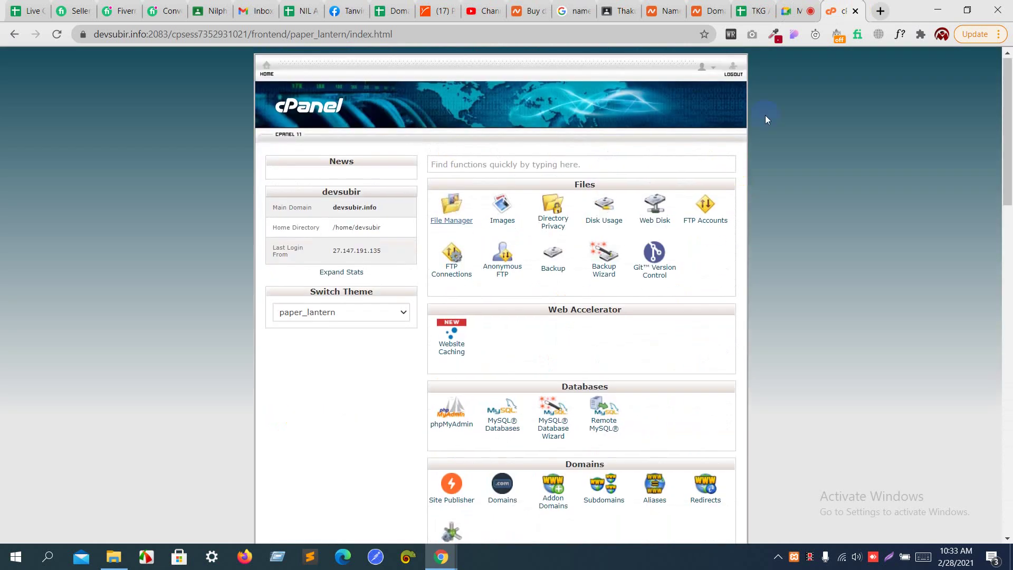
click(799, 7)
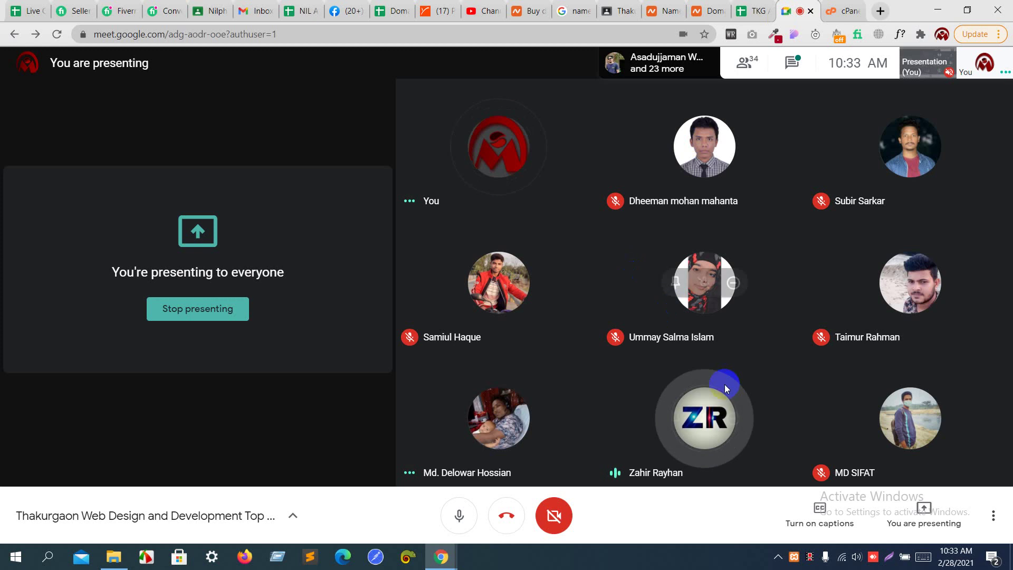
mouse_move(725, 385)
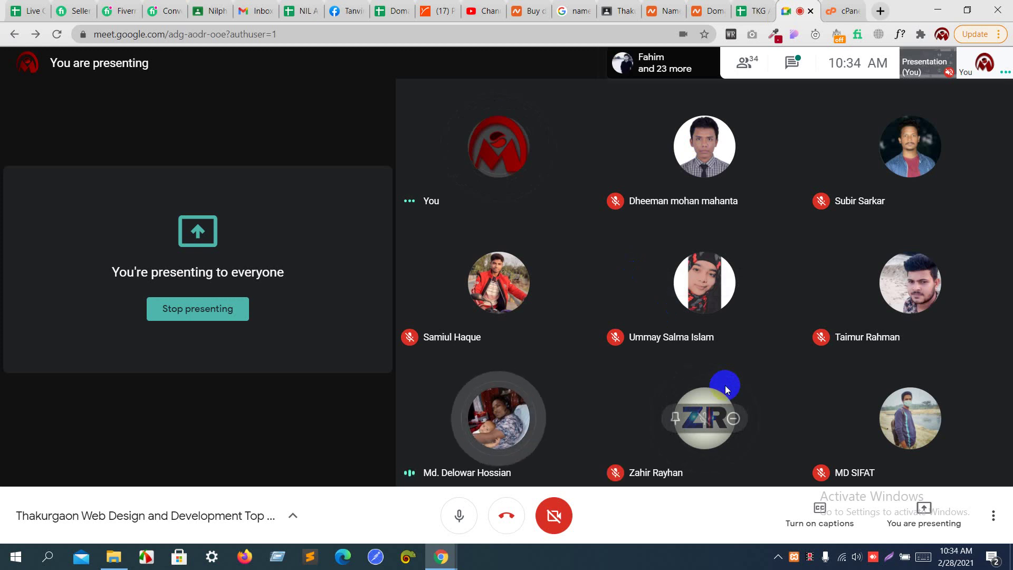
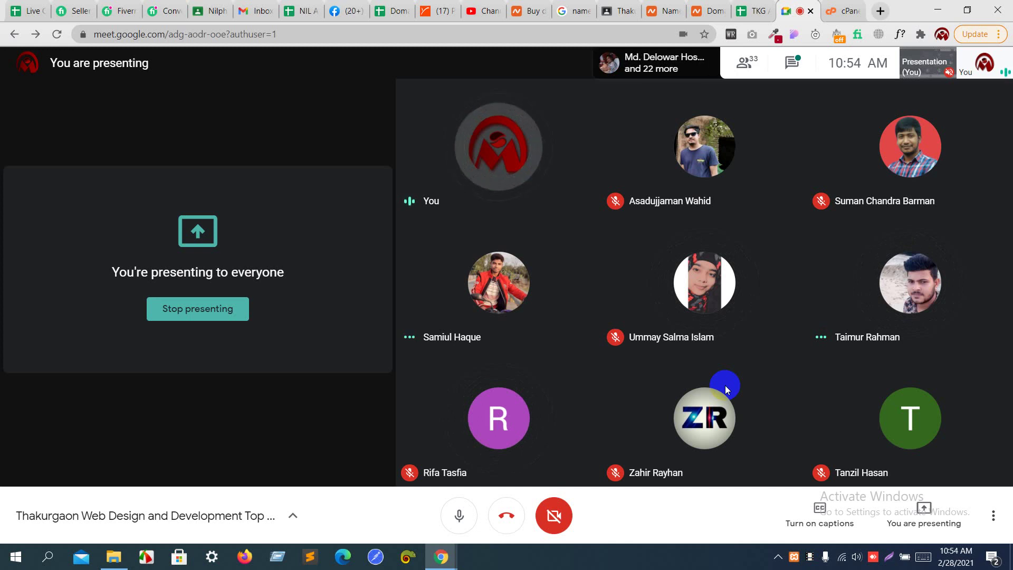
Launch Paint from the Start menu by searching 'ms'
mouse_move(678, 417)
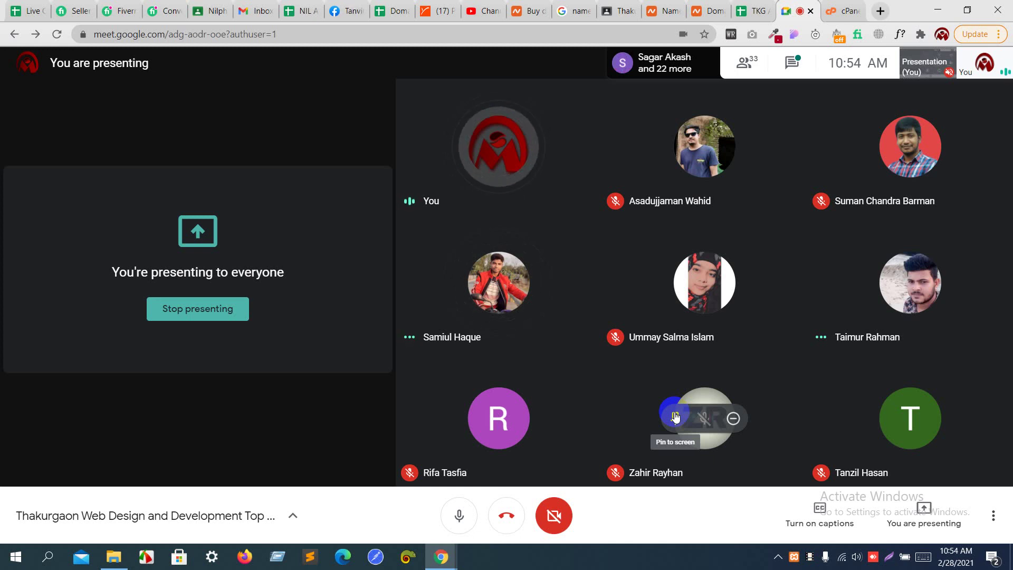
key(super)
text(ms)
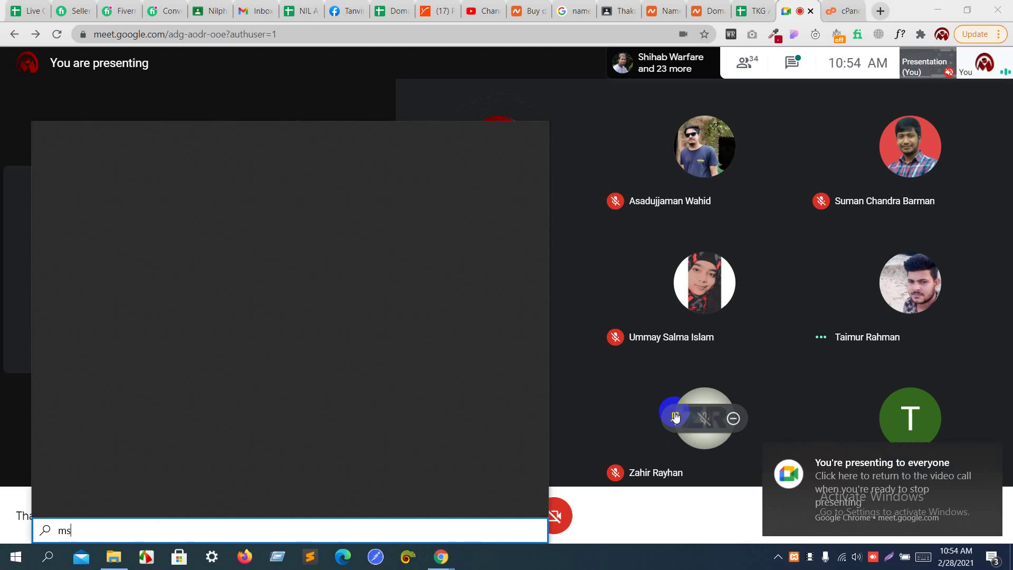
key(Return)
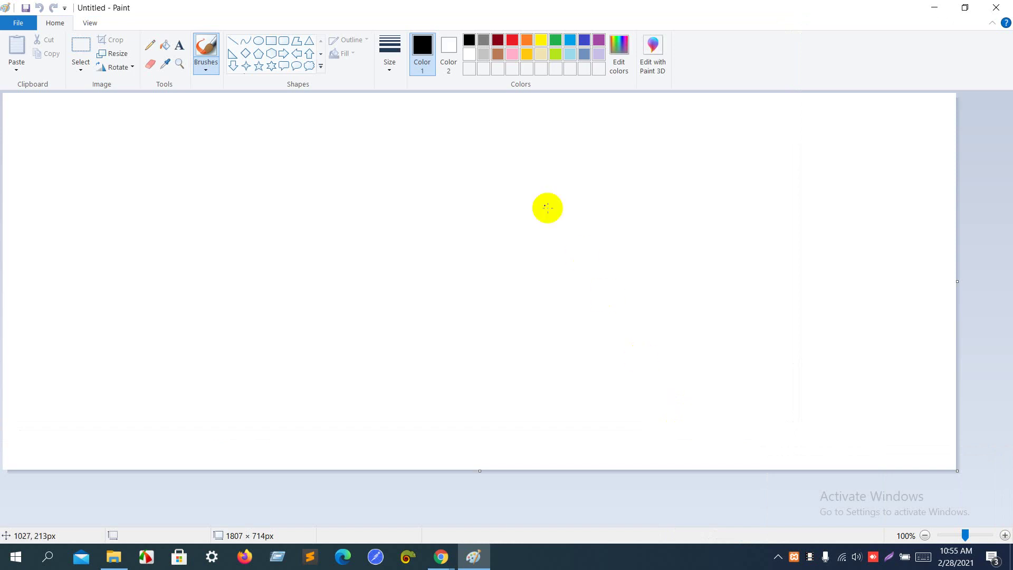
click(270, 40)
drag(338, 234, 606, 430)
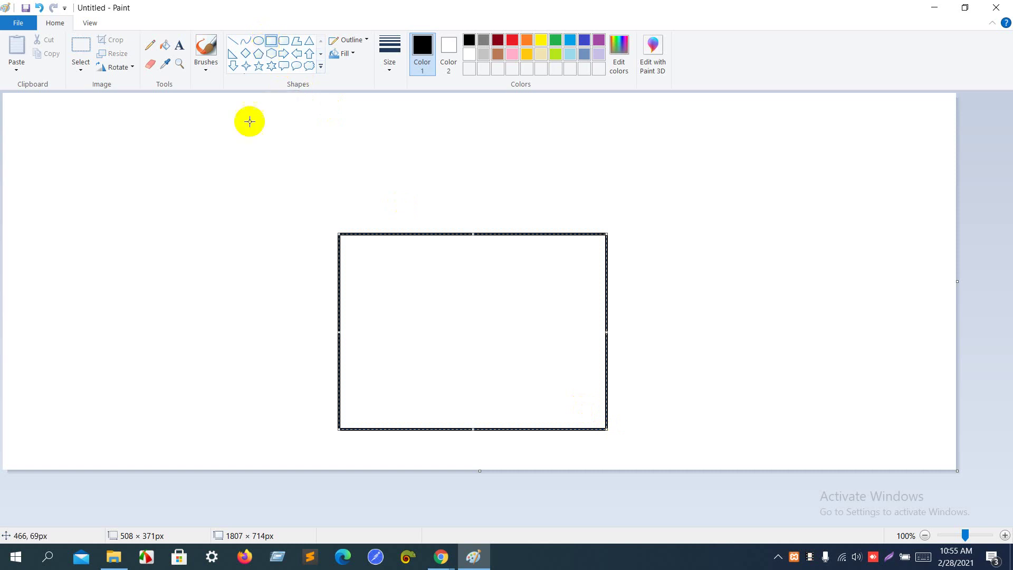
click(233, 40)
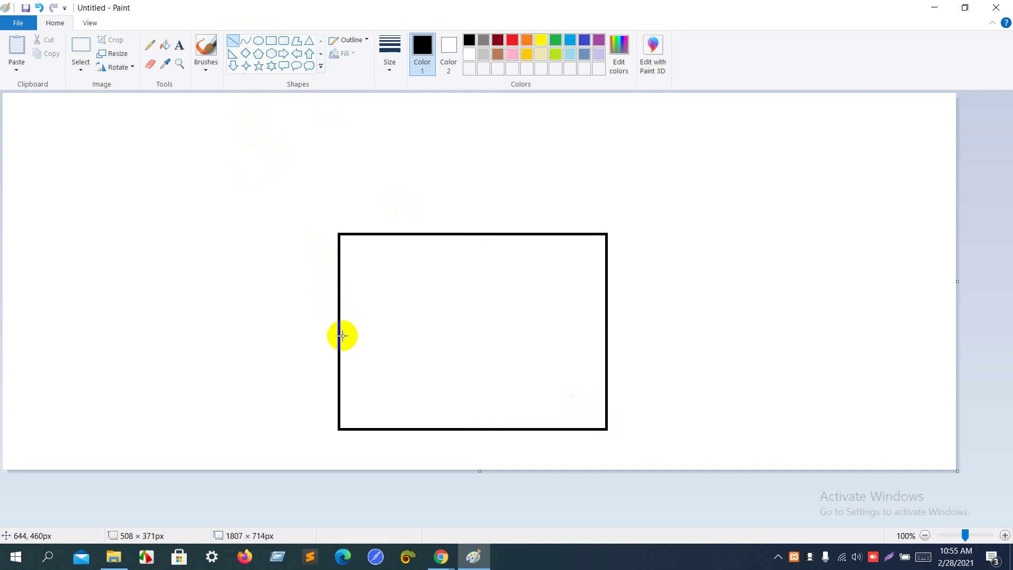
drag(339, 332, 618, 348)
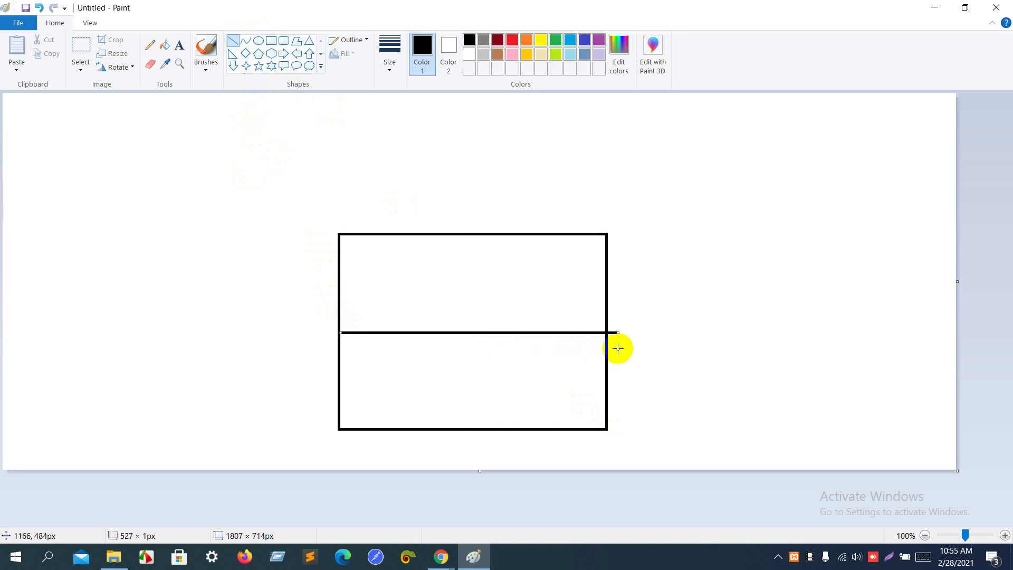
click(663, 343)
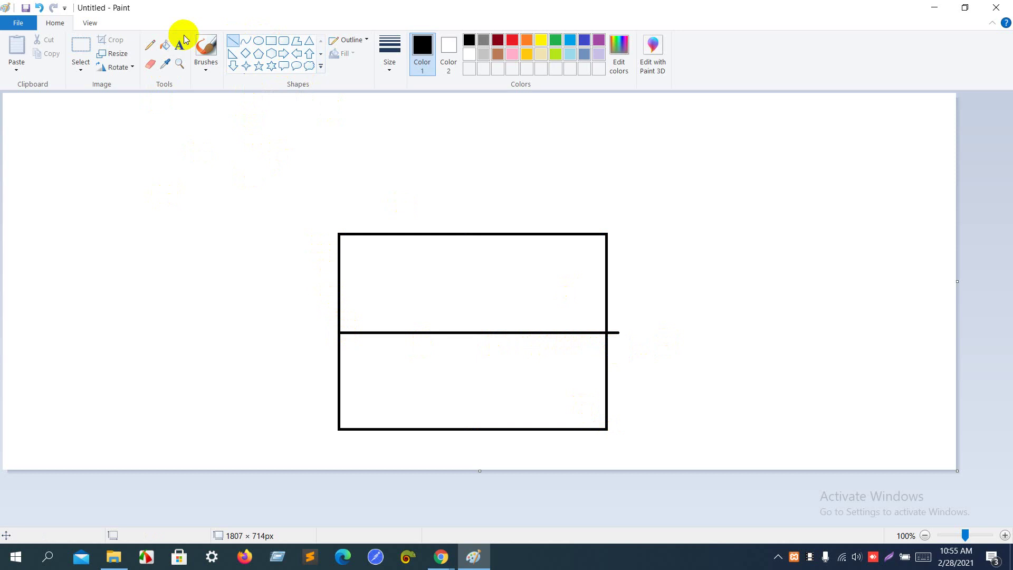
click(264, 67)
drag(201, 152, 354, 255)
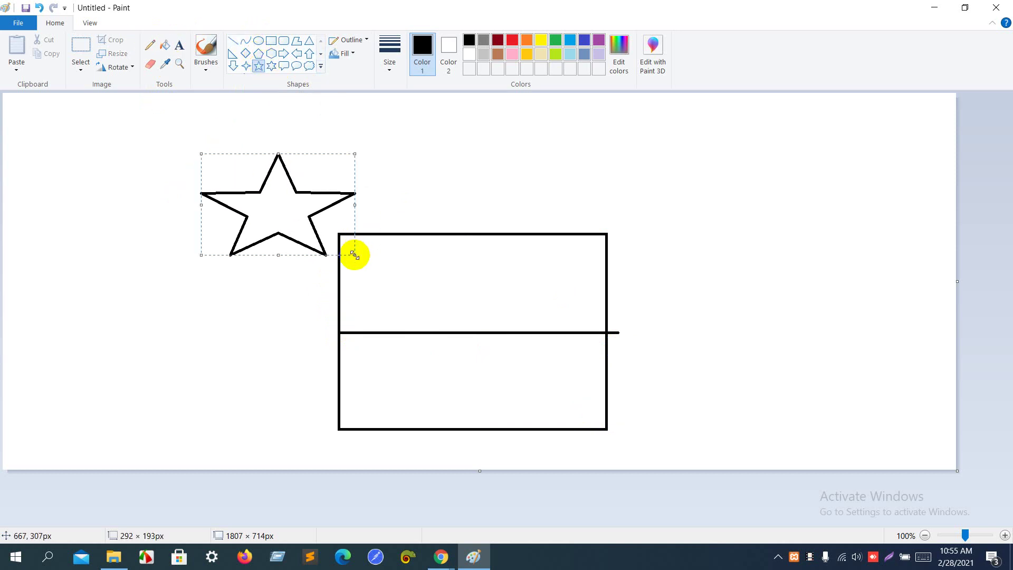
key(ctrl+z)
key(ctrl+z)
key(ctrl+z)
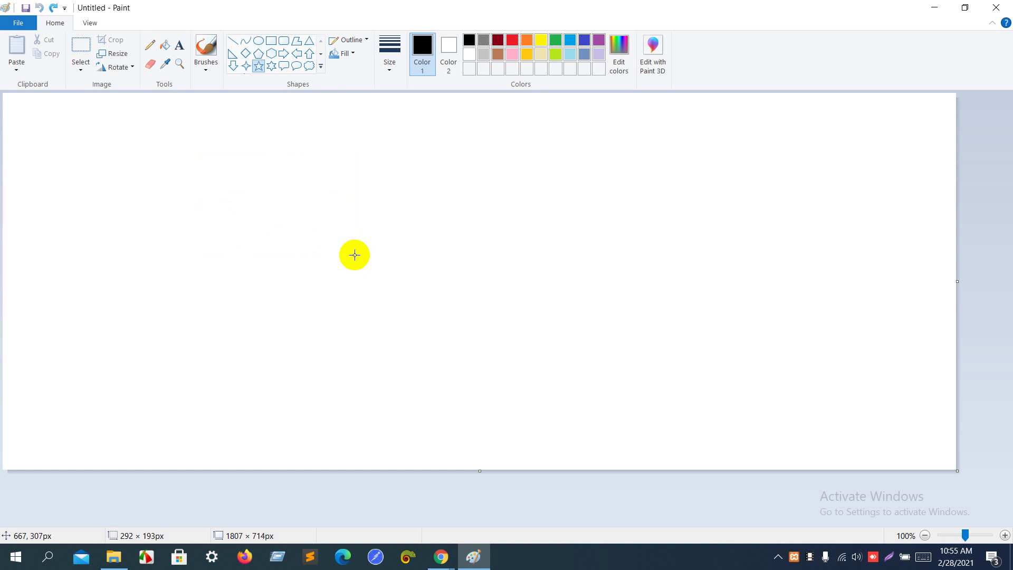
Draw a large page-outline rectangle with a header strip at top and a thin nav bar
click(268, 41)
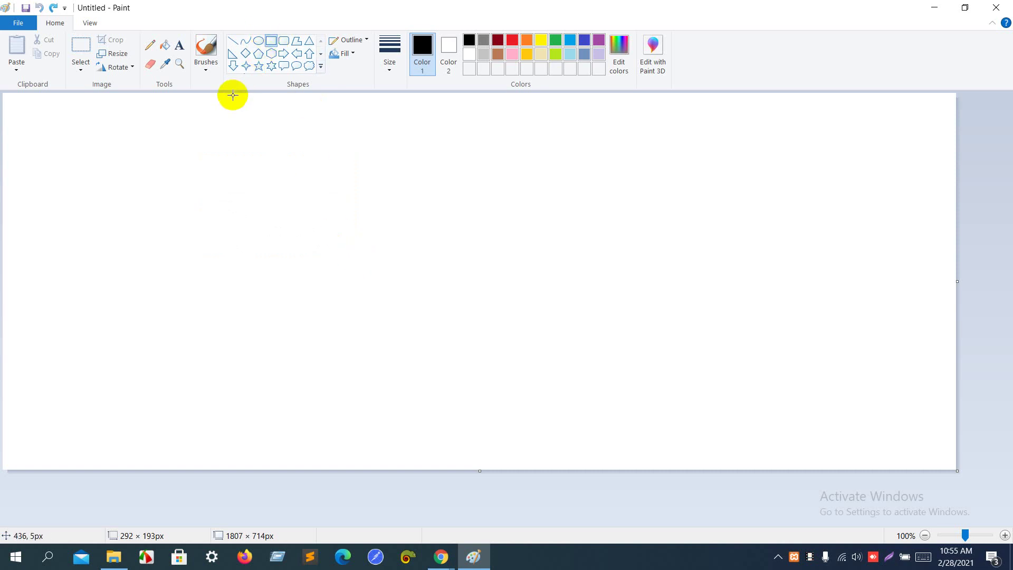
drag(231, 96, 646, 467)
click(710, 321)
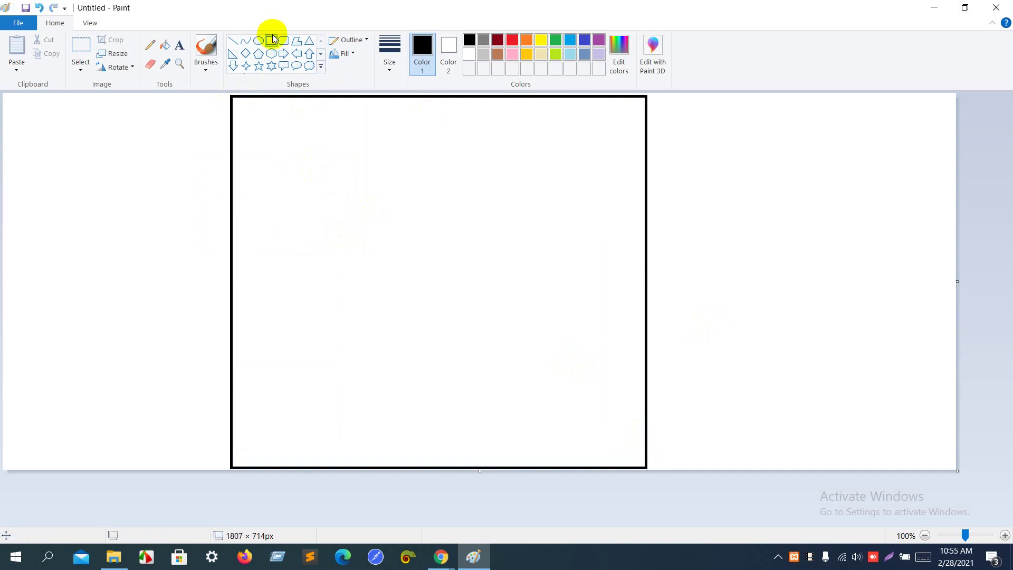
drag(232, 96, 646, 124)
click(587, 218)
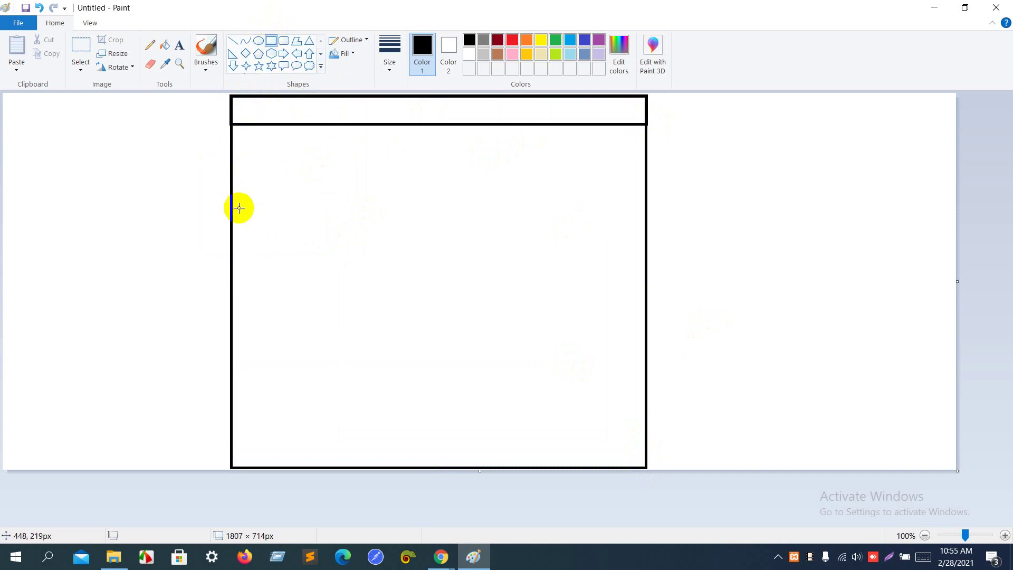
drag(231, 214, 646, 231)
click(699, 231)
click(179, 45)
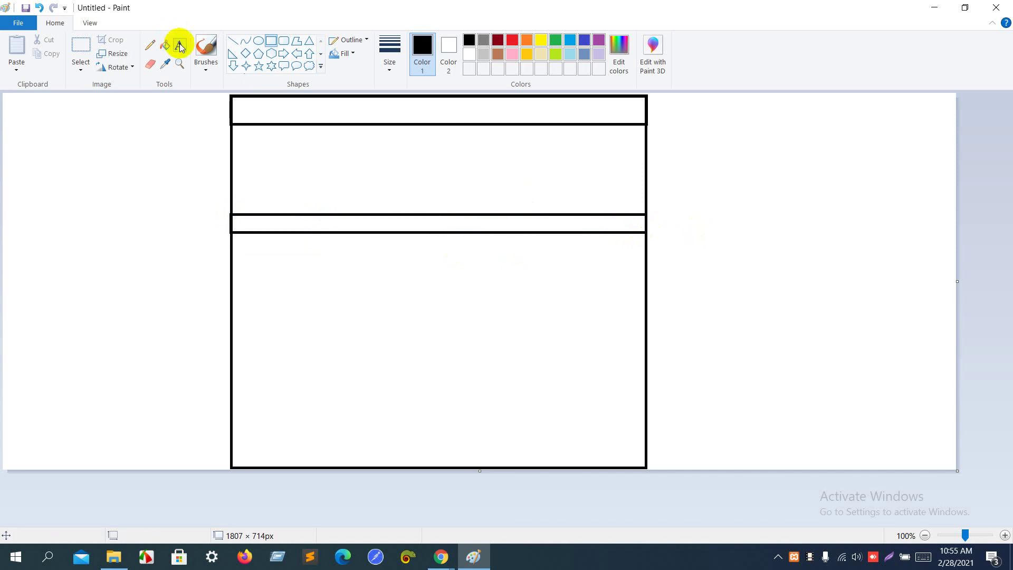
Place a text box in the banner and type the 'This is' line with a person's name
click(260, 161)
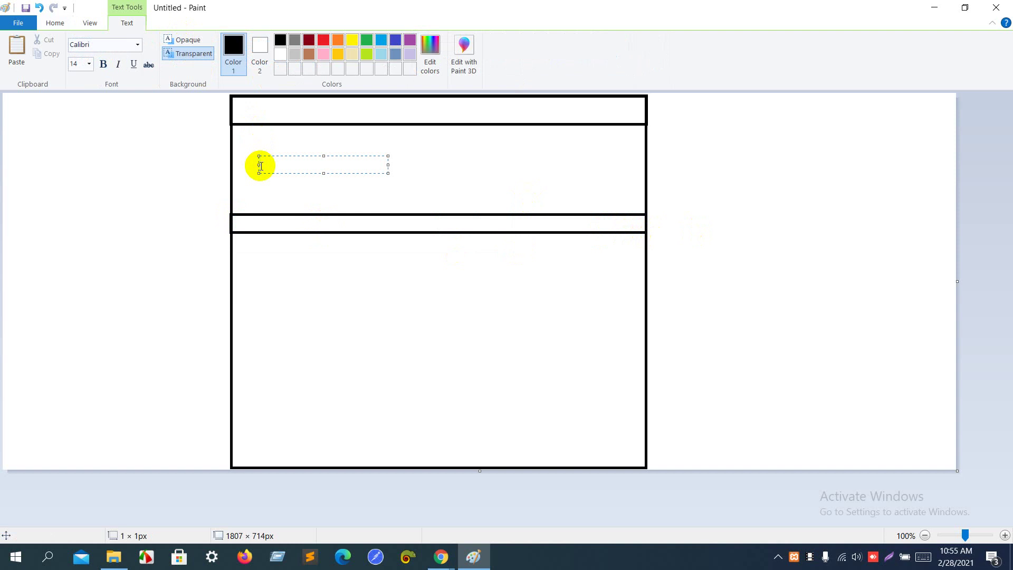
text(This is )
text(Maju)
text(id)
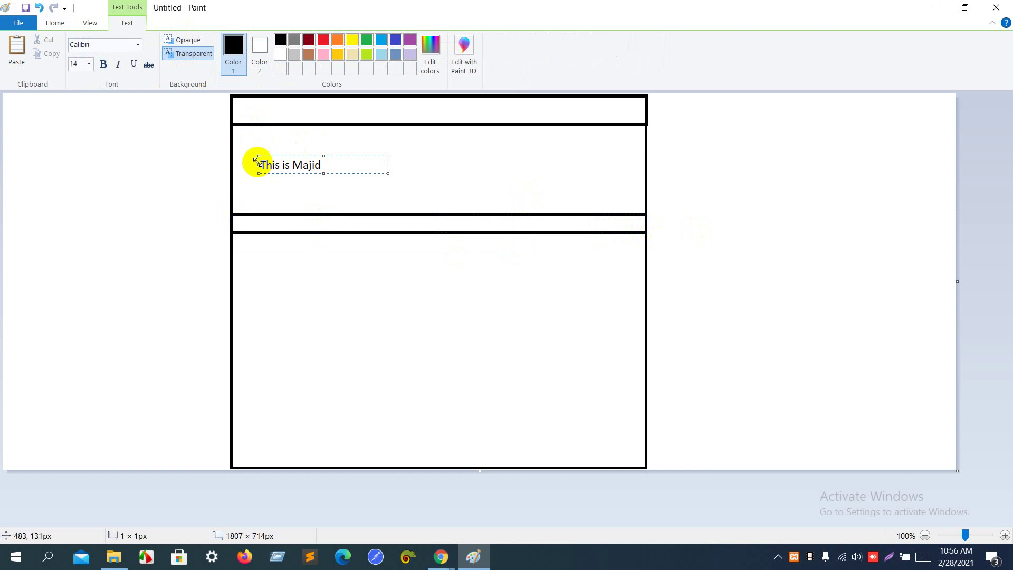
drag(257, 164, 319, 163)
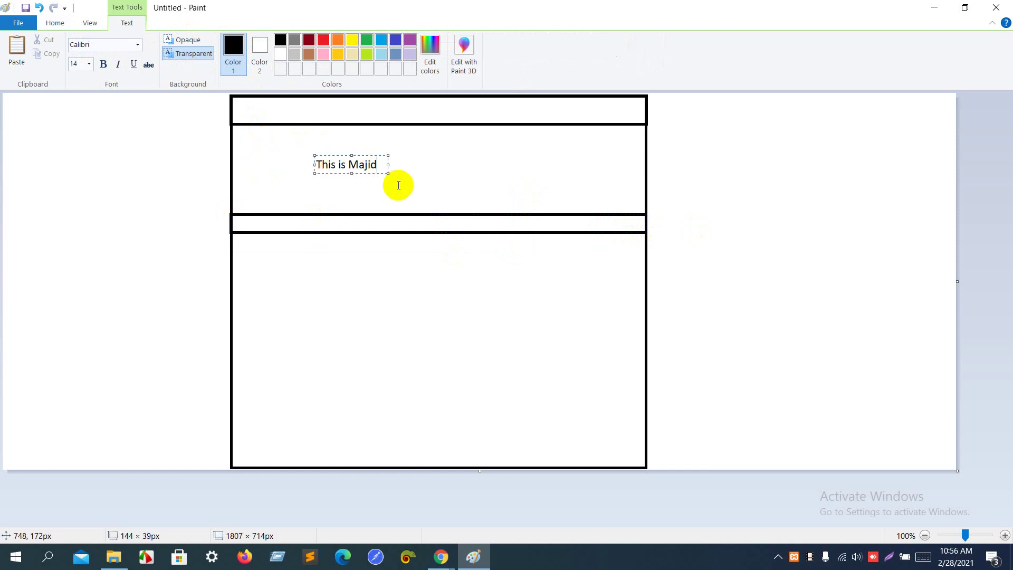
drag(388, 173, 530, 214)
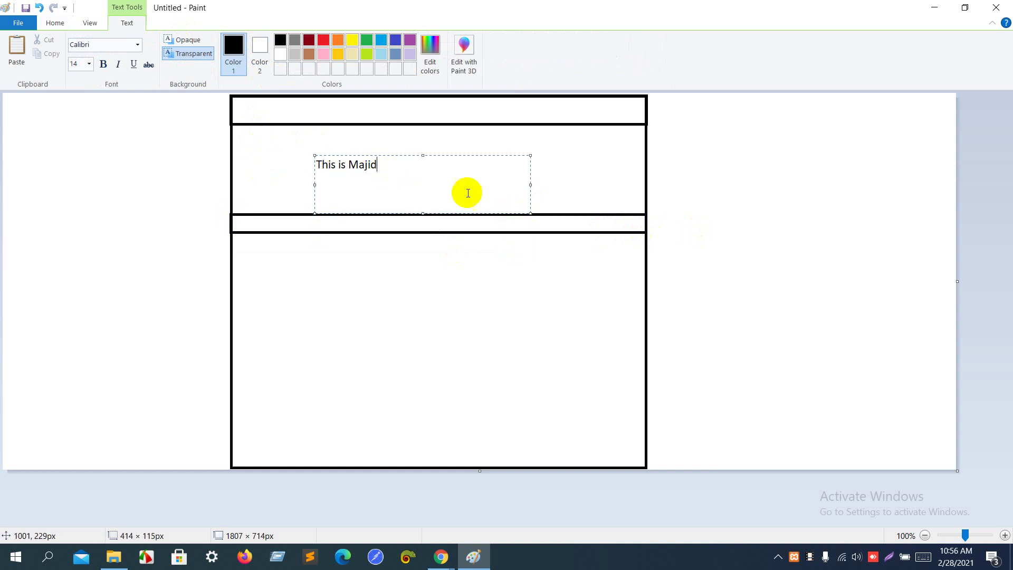
Make the text size 28 and red, then commit it at the banner's right side
key(ctrl+a)
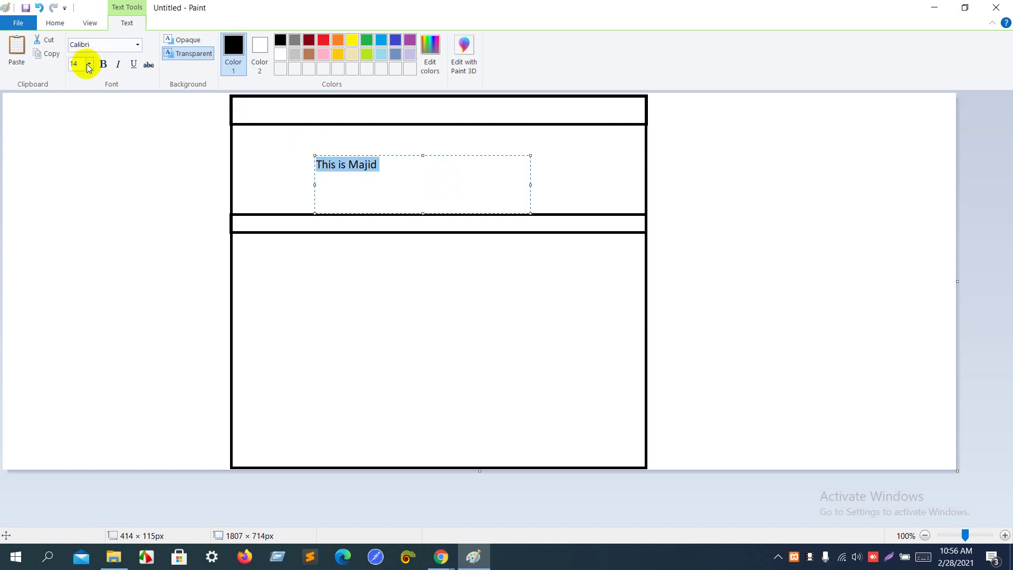
click(89, 64)
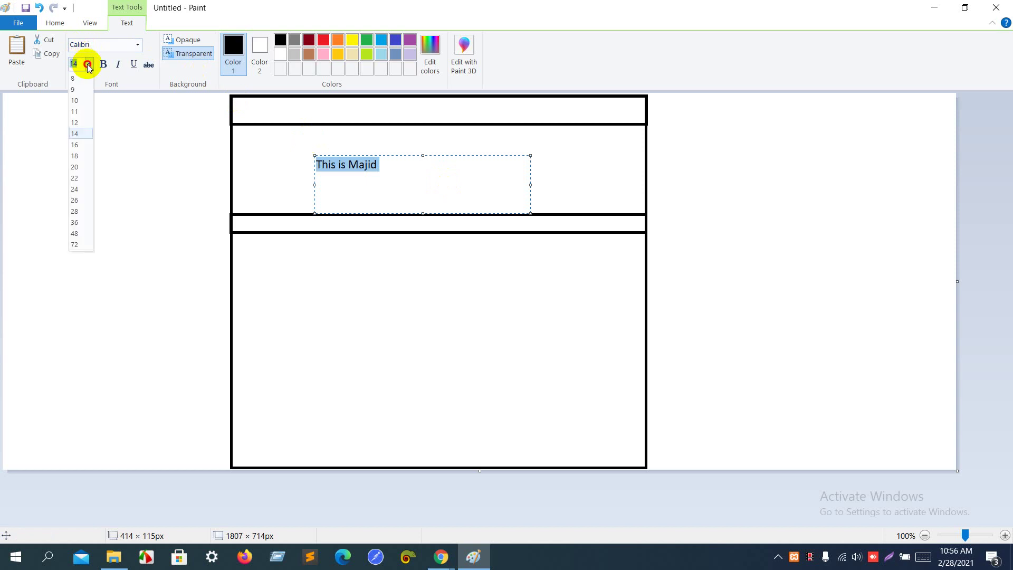
click(78, 211)
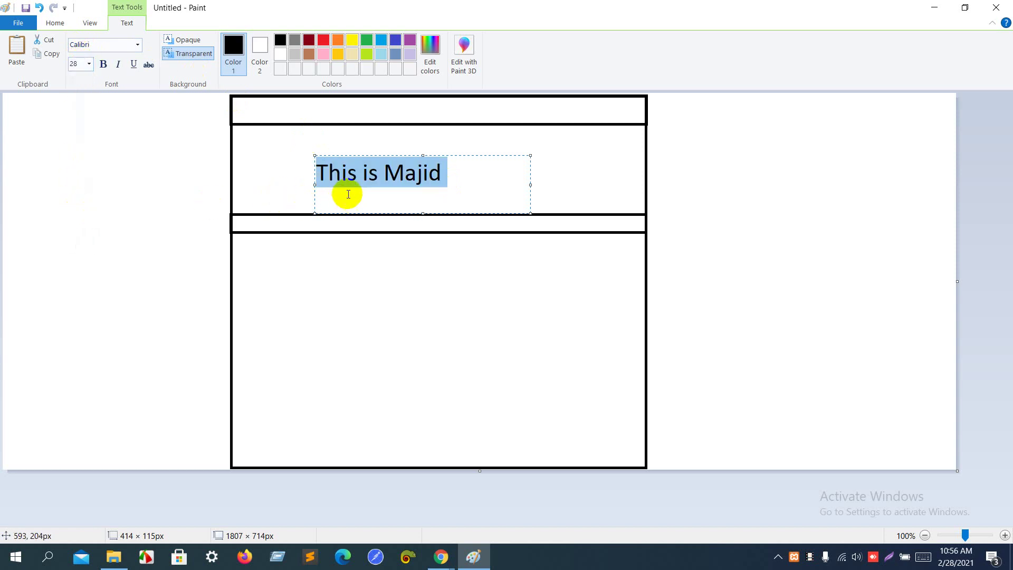
click(324, 40)
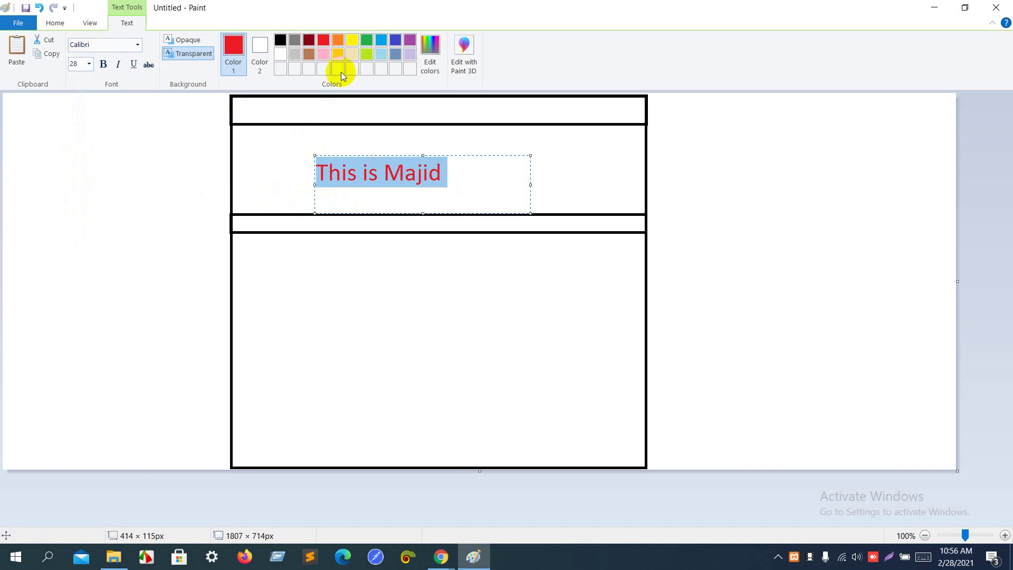
drag(315, 186, 373, 185)
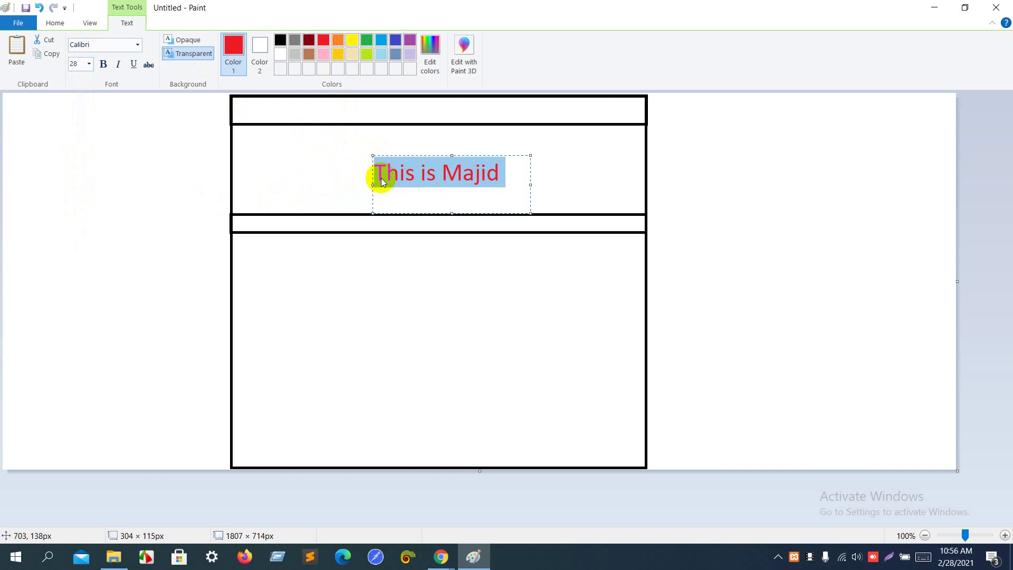
drag(529, 199, 662, 201)
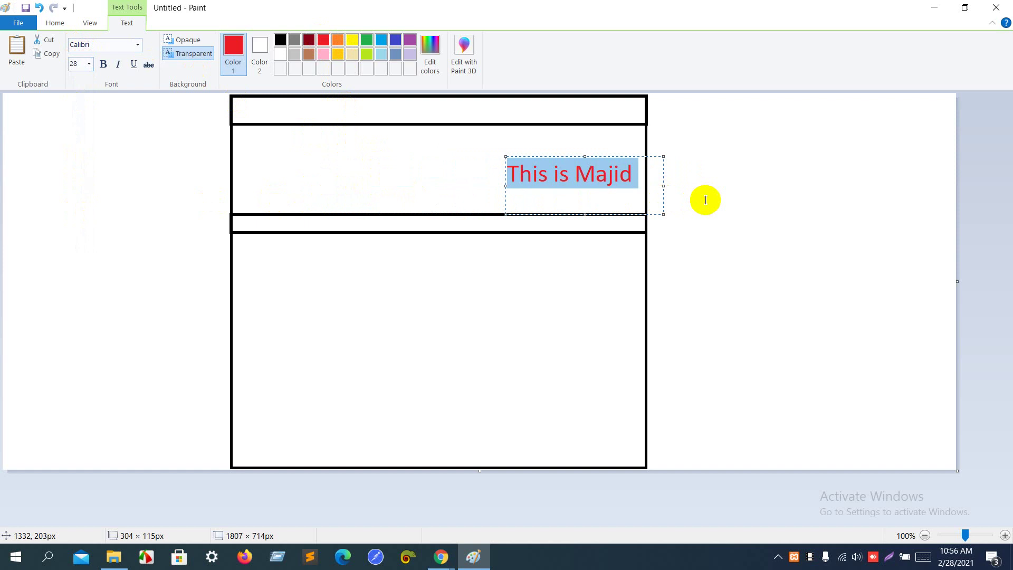
click(398, 204)
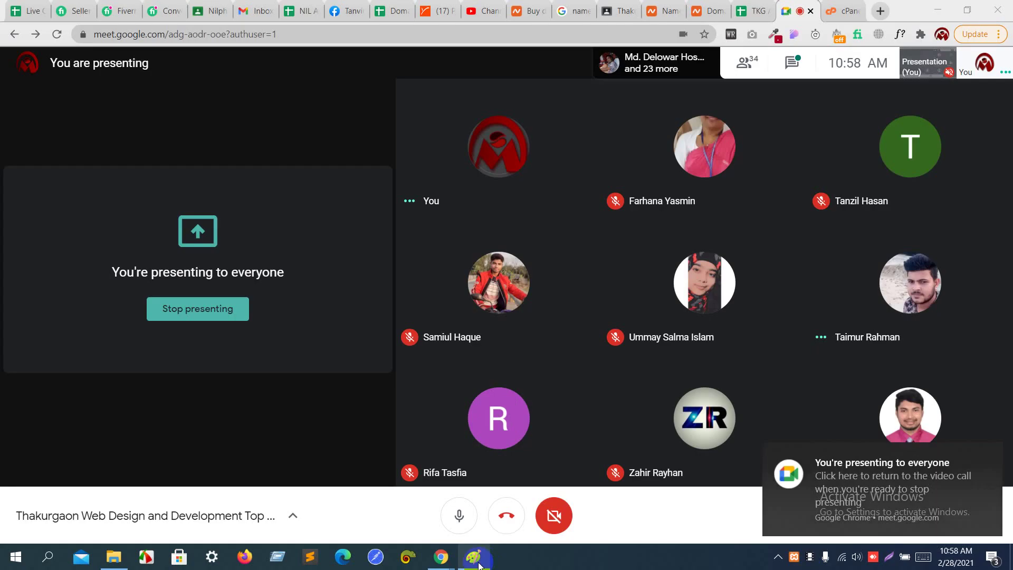
click(473, 557)
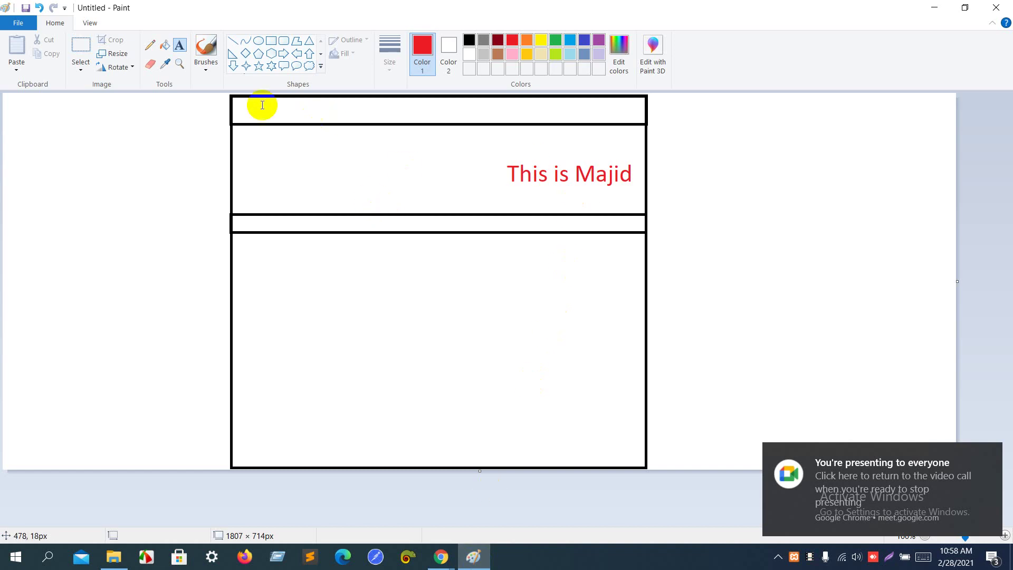
click(166, 45)
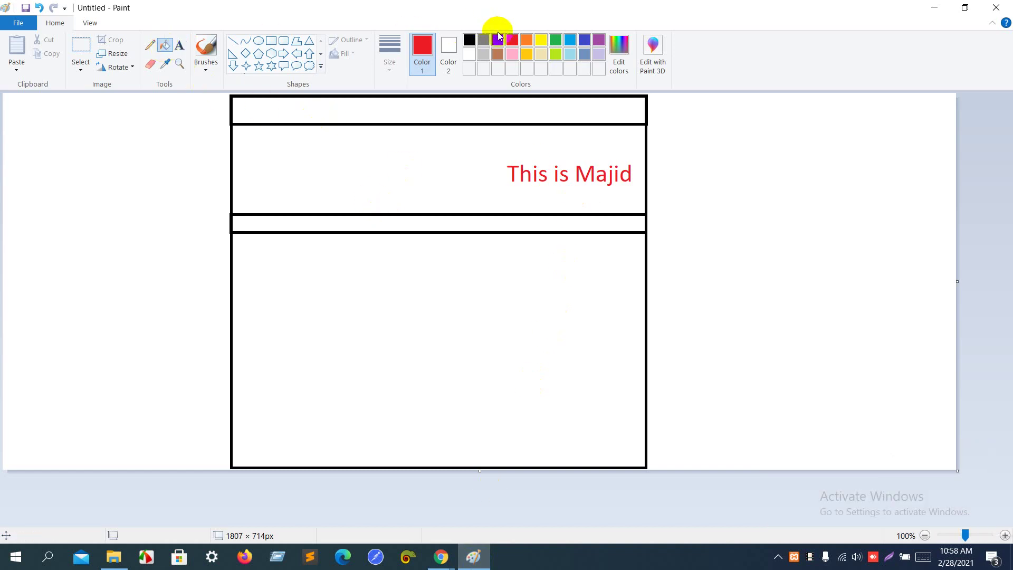
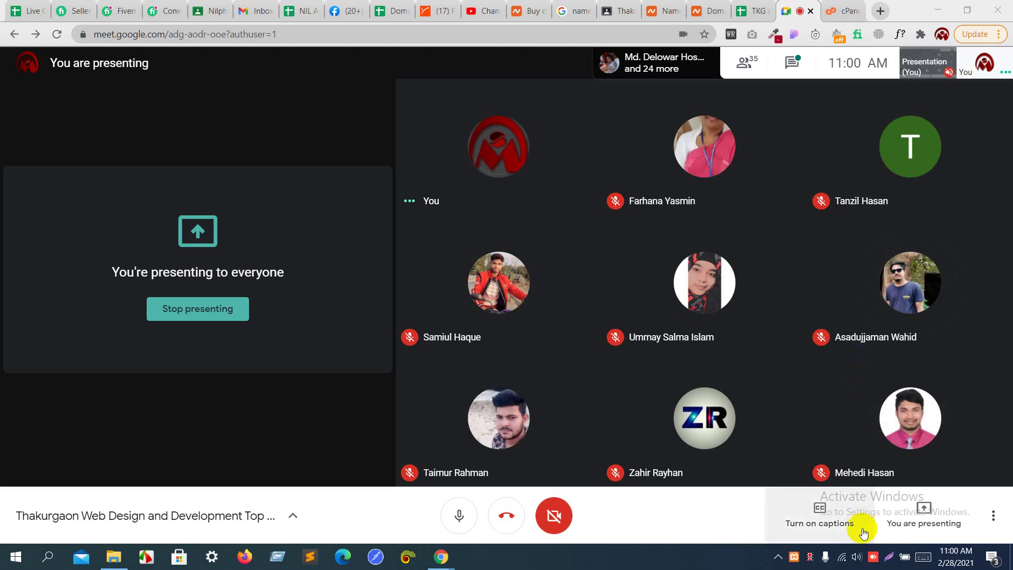
Raise the speaker volume from 49 to 66 with the taskbar volume control
click(857, 558)
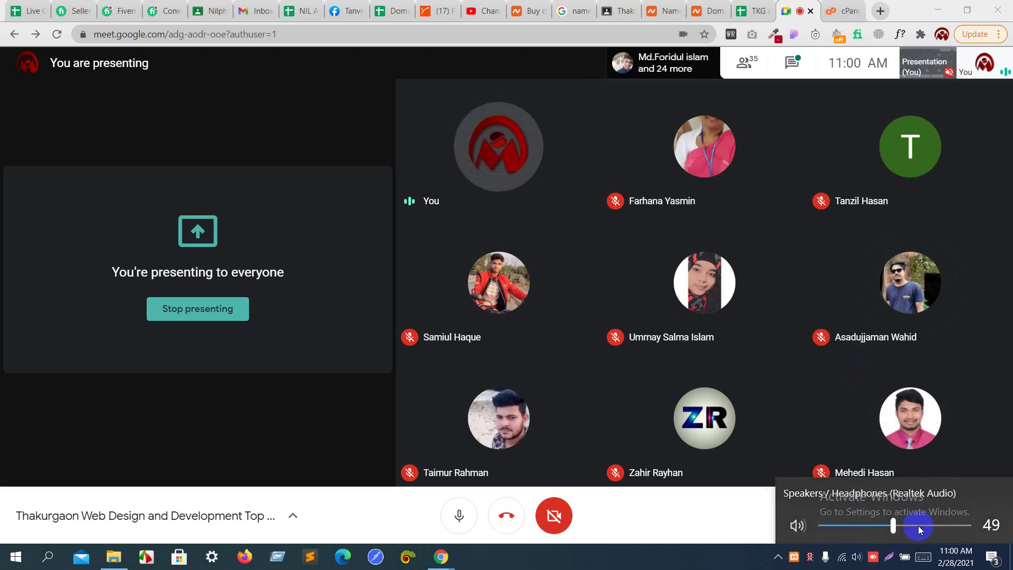
drag(893, 526, 918, 526)
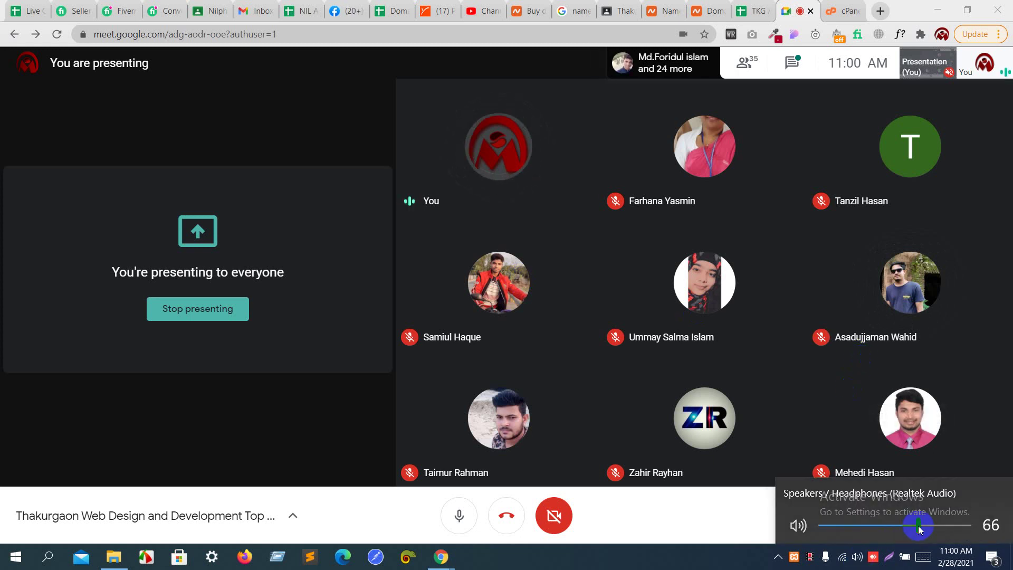
click(708, 529)
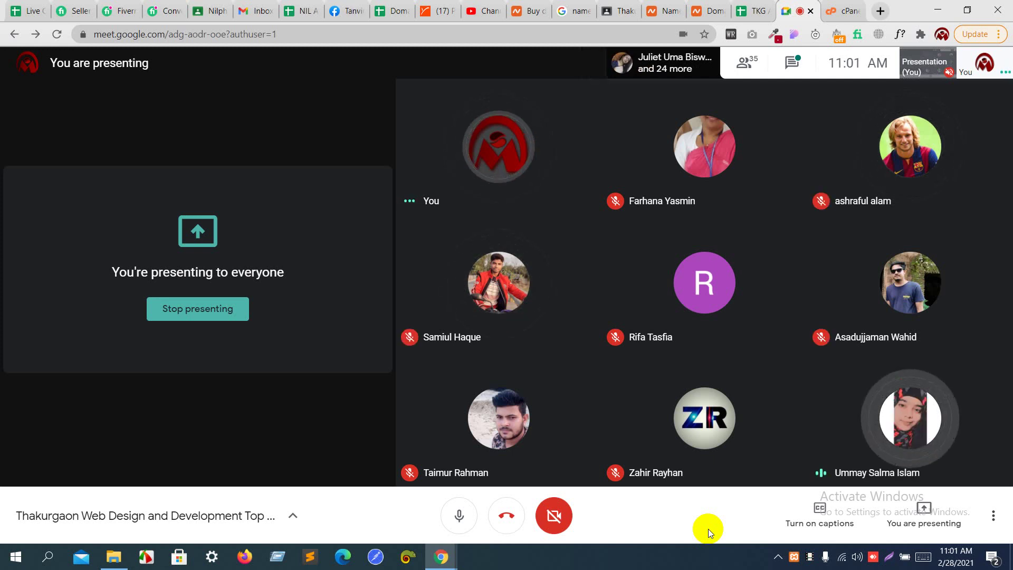
click(846, 10)
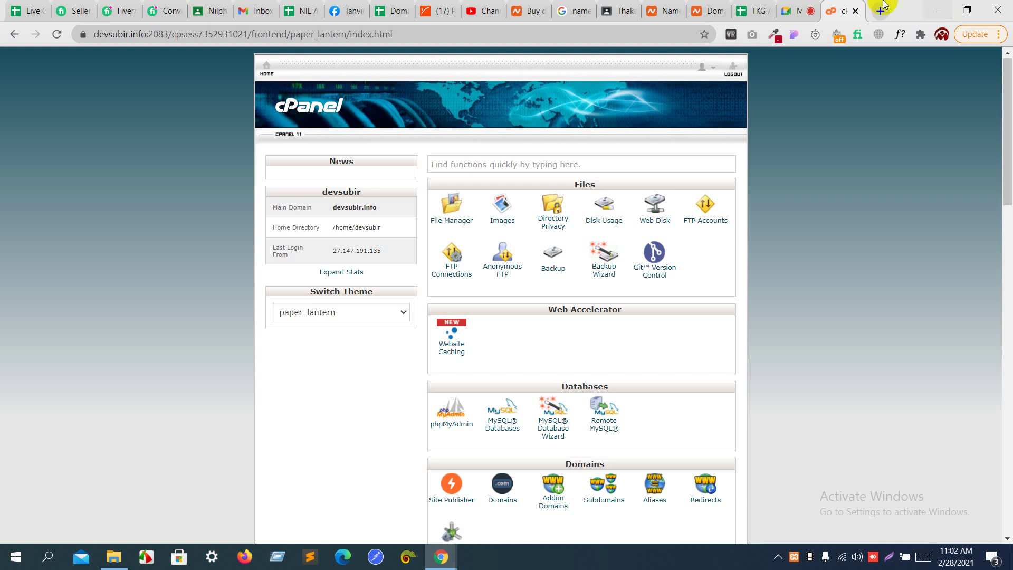
click(813, 7)
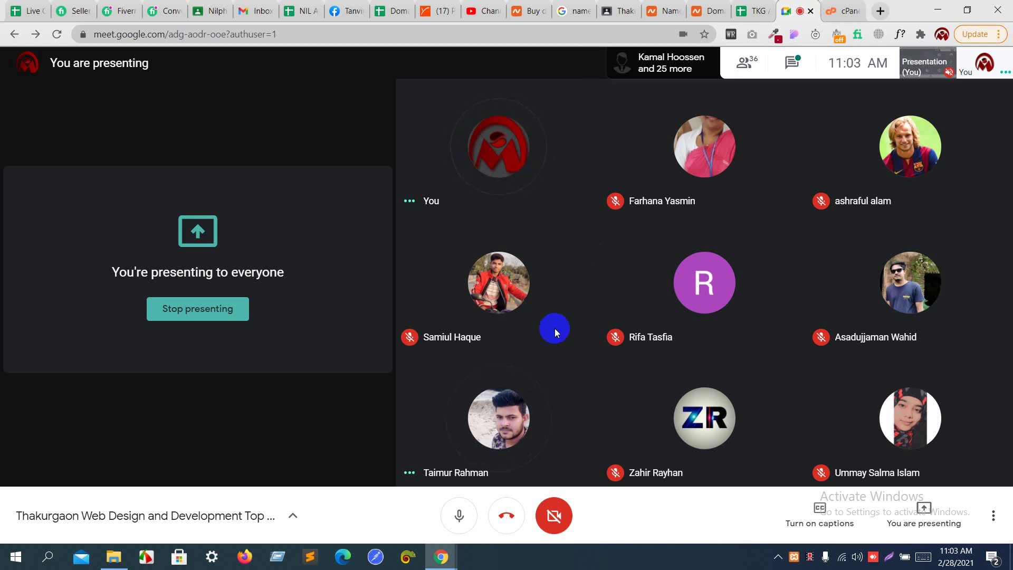
Toggle the microphone off and on, dismiss the presenting notification, and switch to the cPanel tab
click(466, 514)
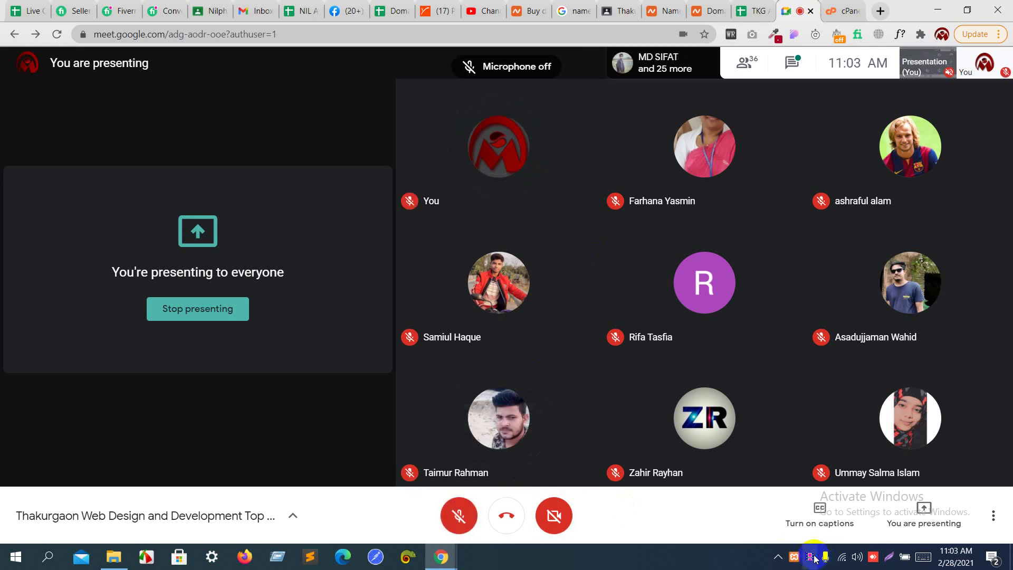
click(459, 514)
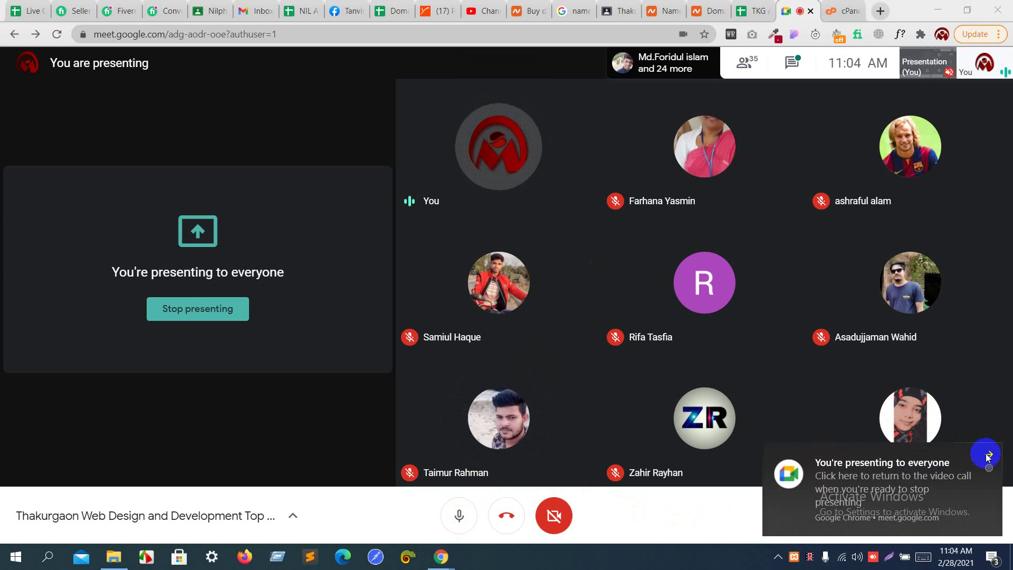
click(986, 454)
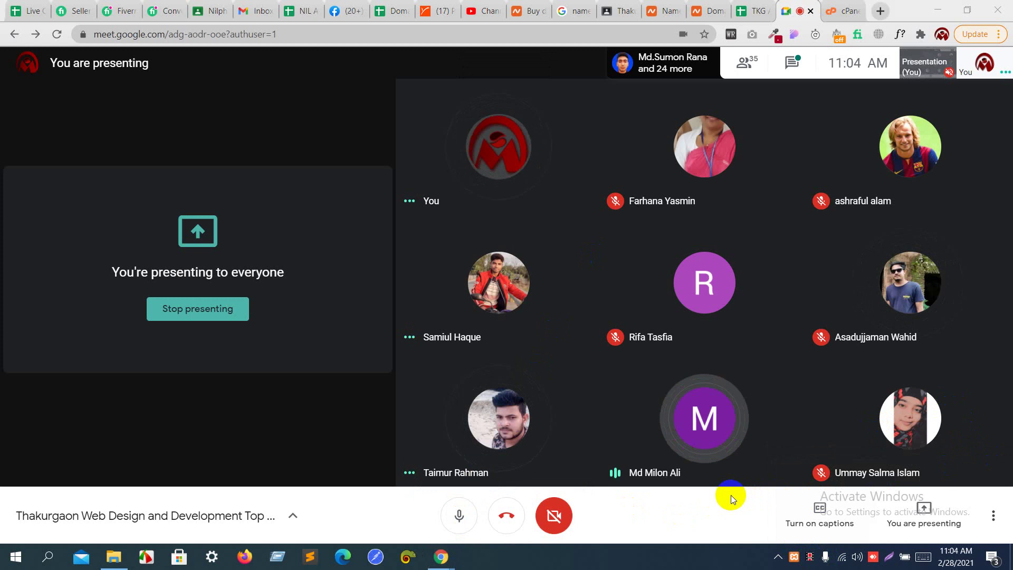
click(847, 7)
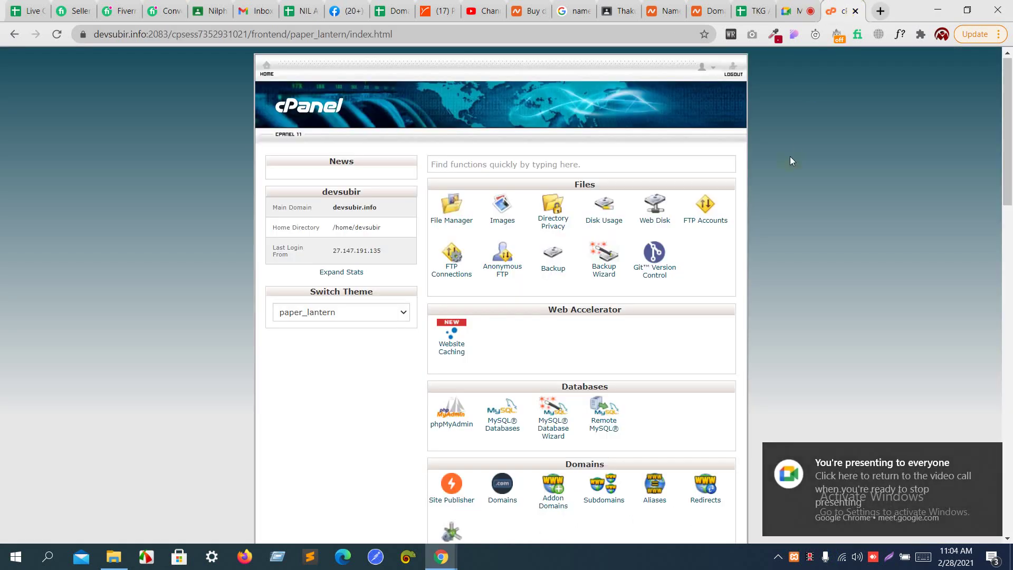
scroll(789, 156, down, 12)
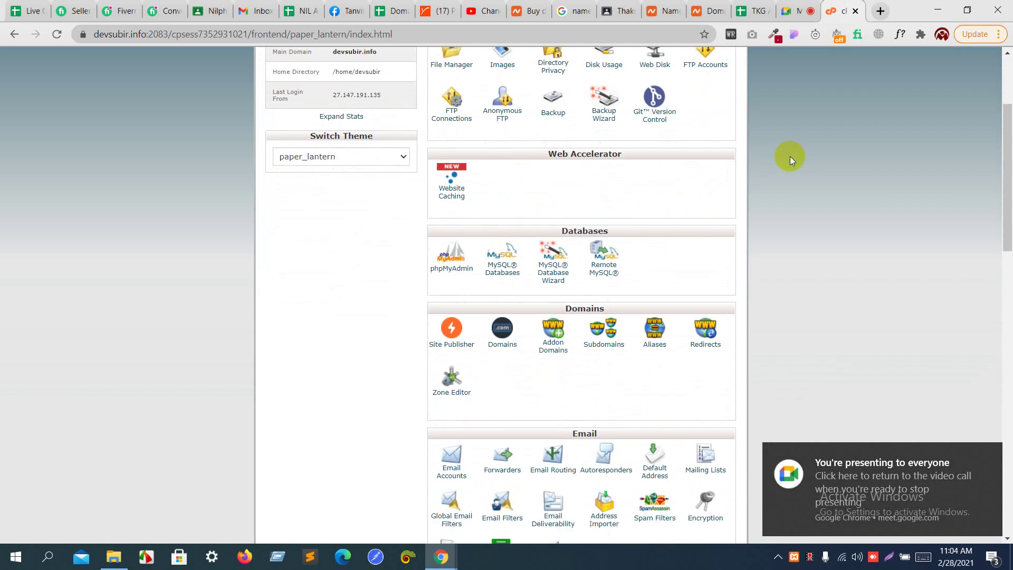
scroll(789, 156, down, 7)
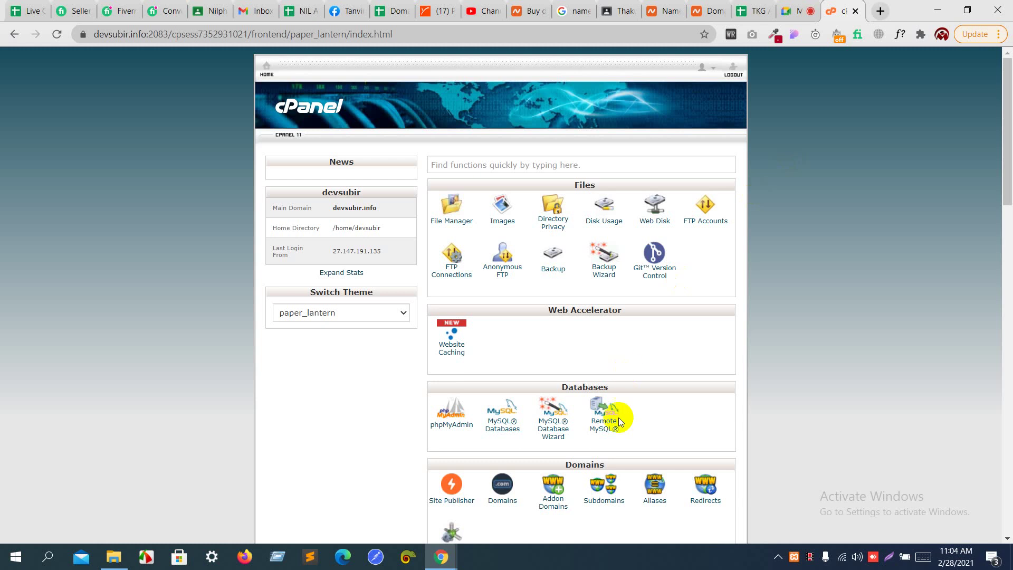
Open the Subdomains page and highlight the existing second subdomain's name
click(606, 505)
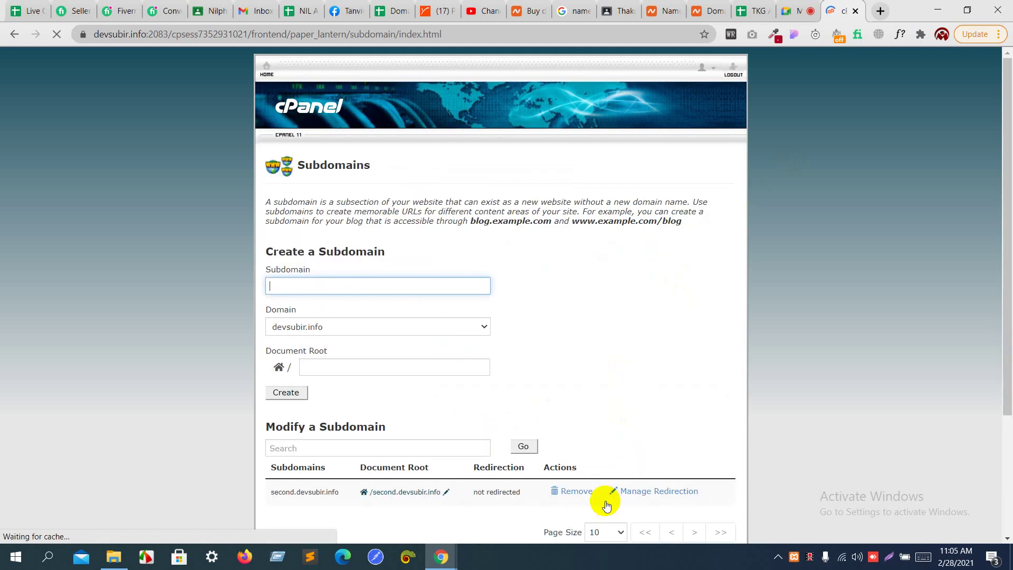
scroll(608, 391, down, 3)
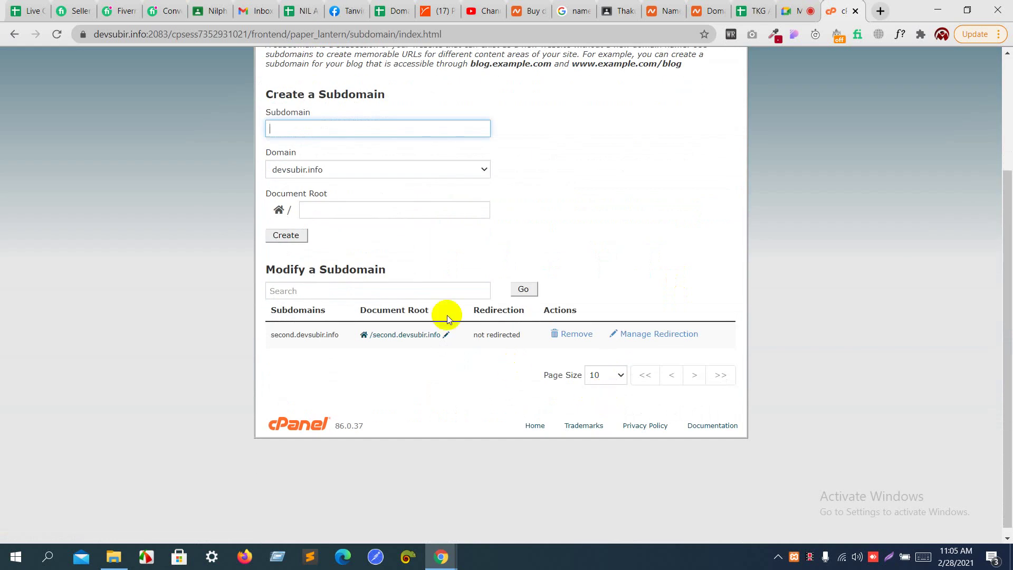
scroll(429, 292, up, 1)
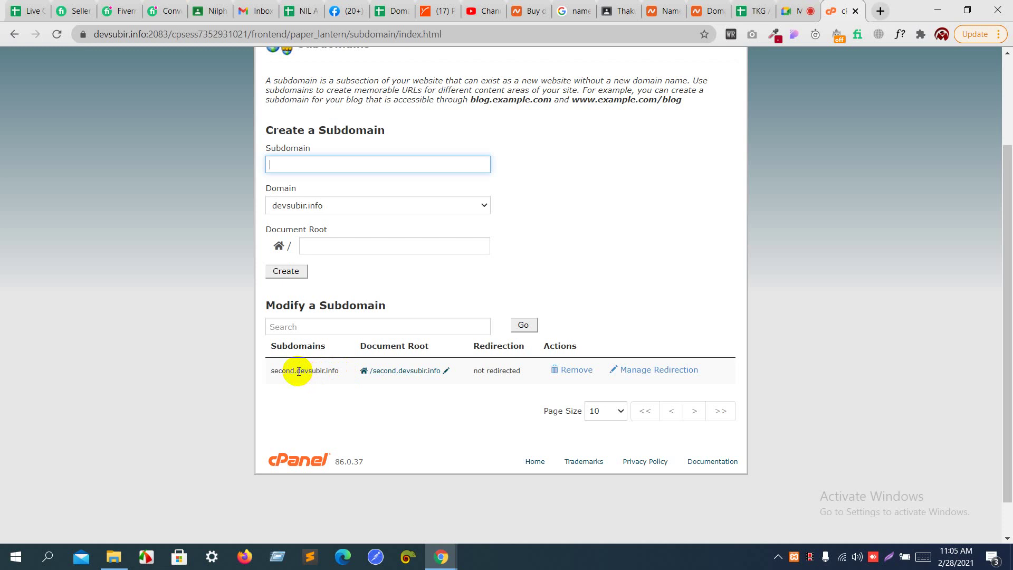
drag(294, 371, 262, 370)
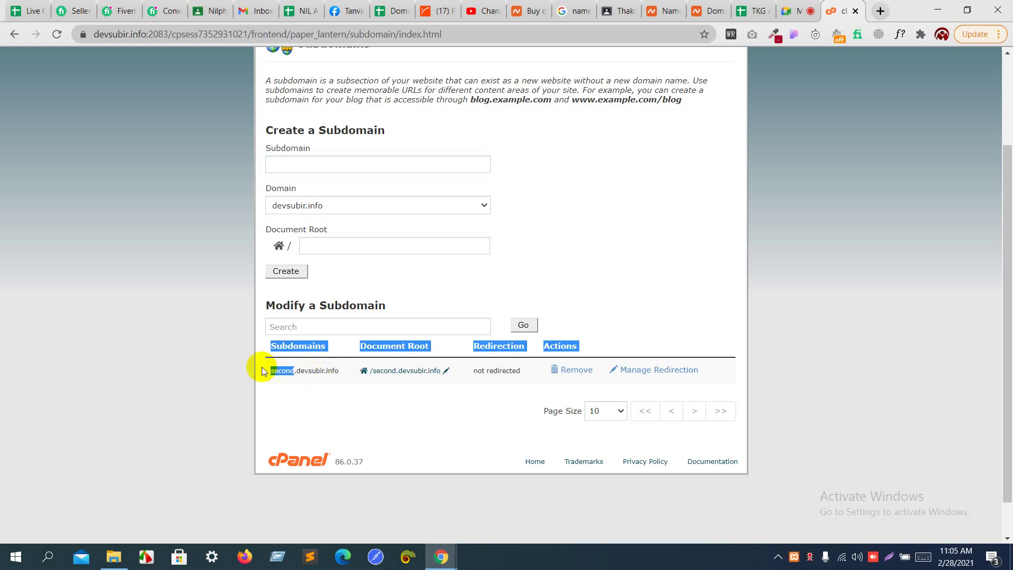
Create subdomain 'web' on devsubir.info with document root /web.devsubir.info and return to the list
click(327, 162)
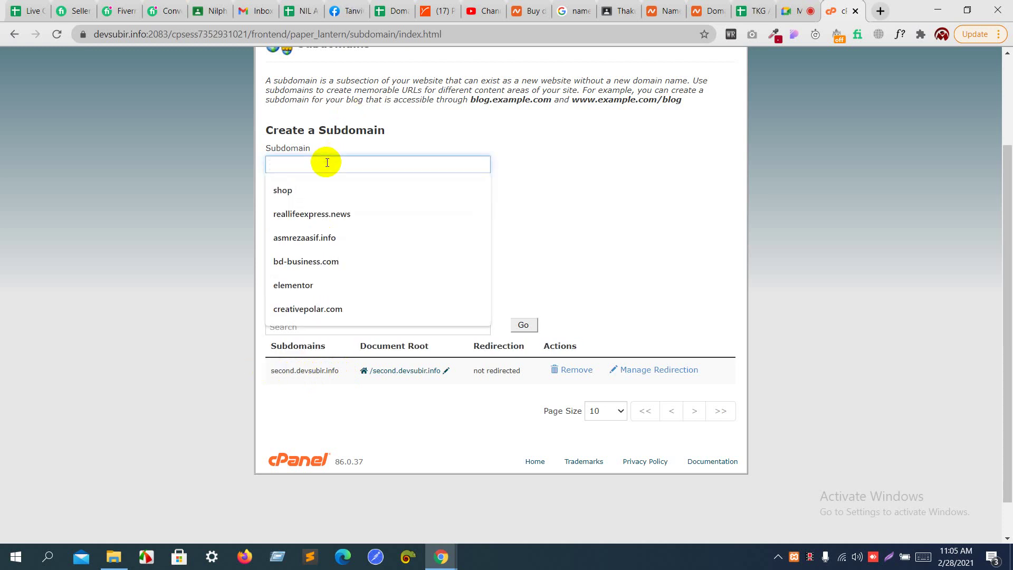
text(web)
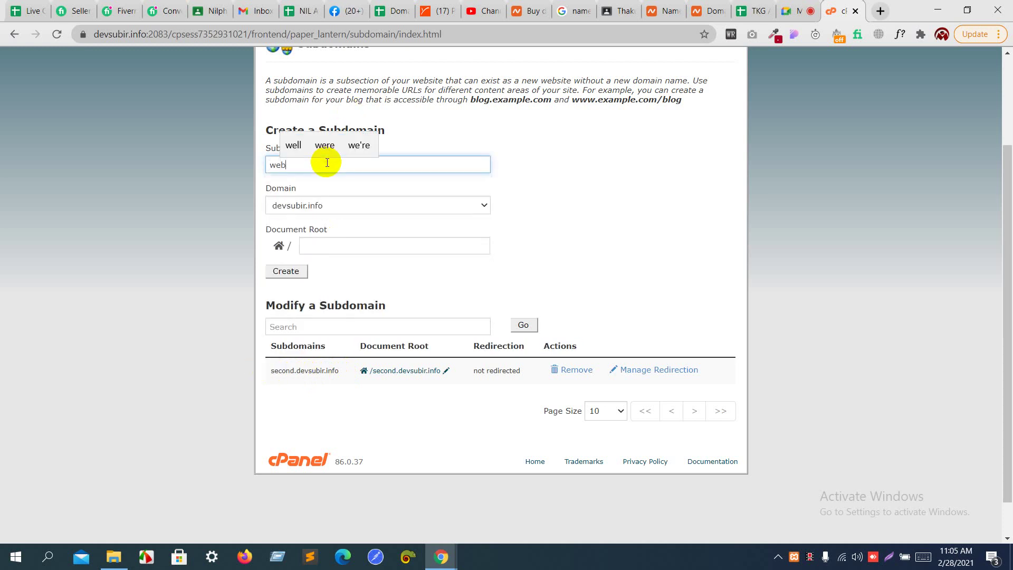
click(577, 183)
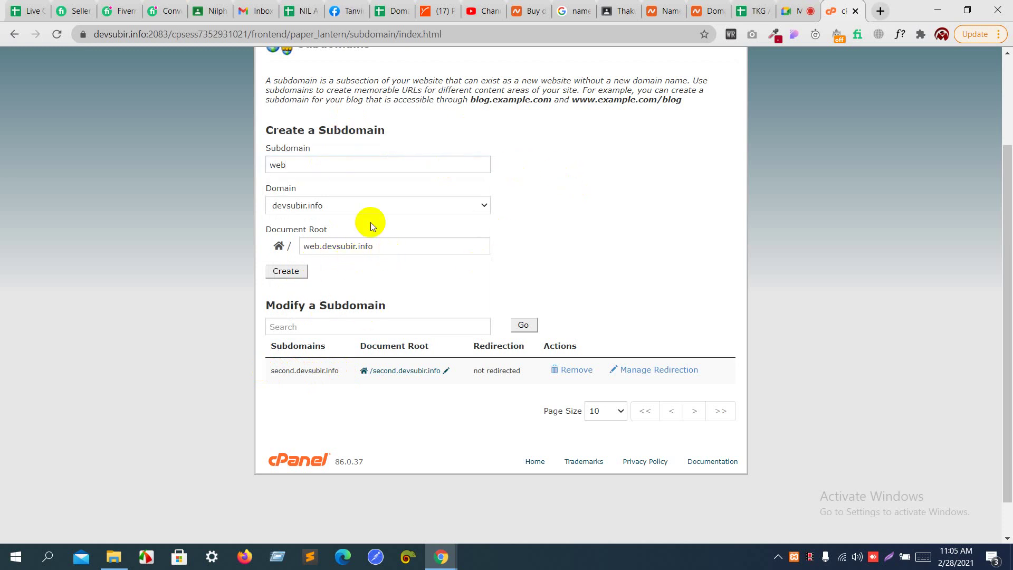
click(294, 272)
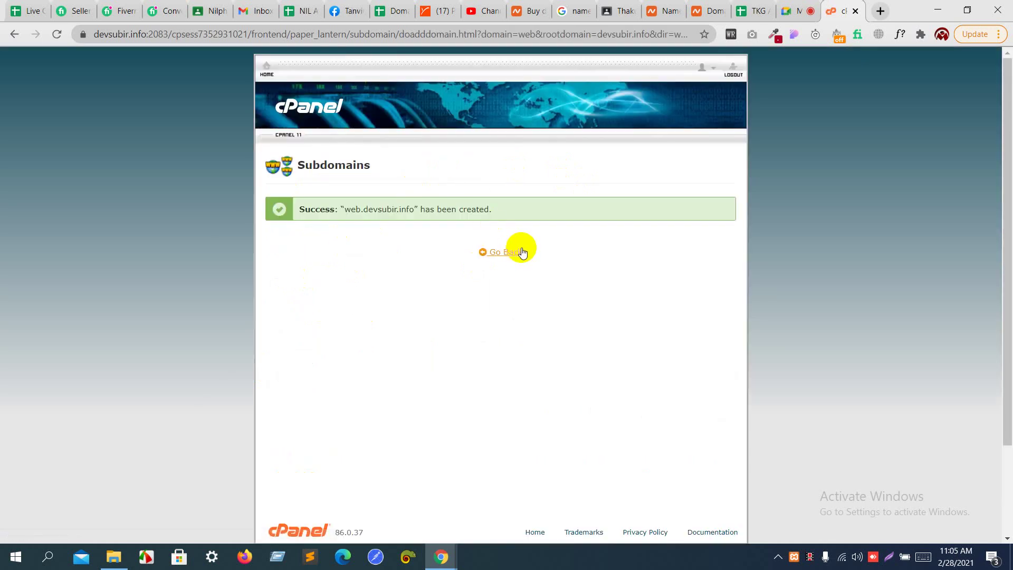
click(520, 252)
scroll(460, 307, down, 4)
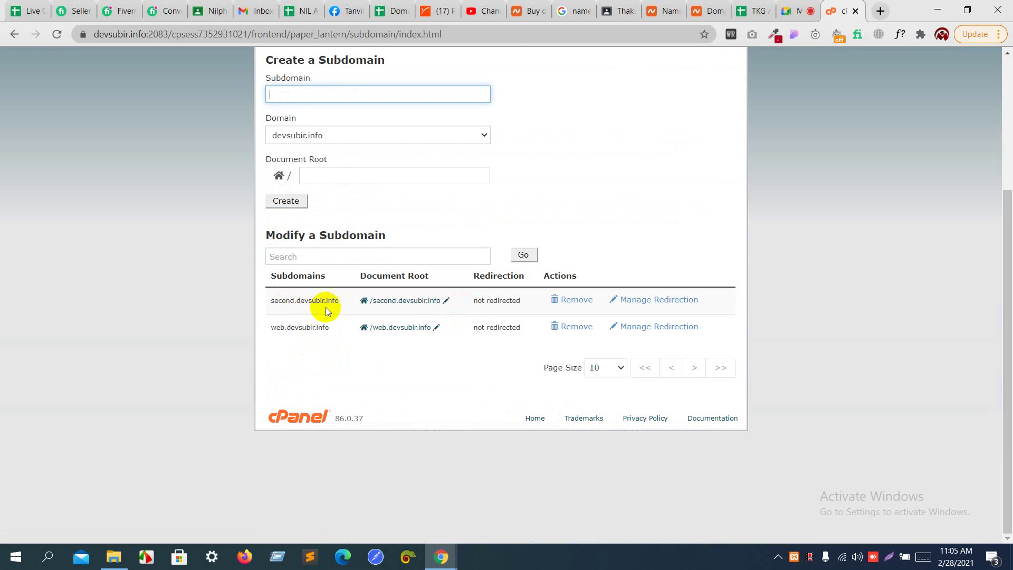
scroll(353, 150, up, 4)
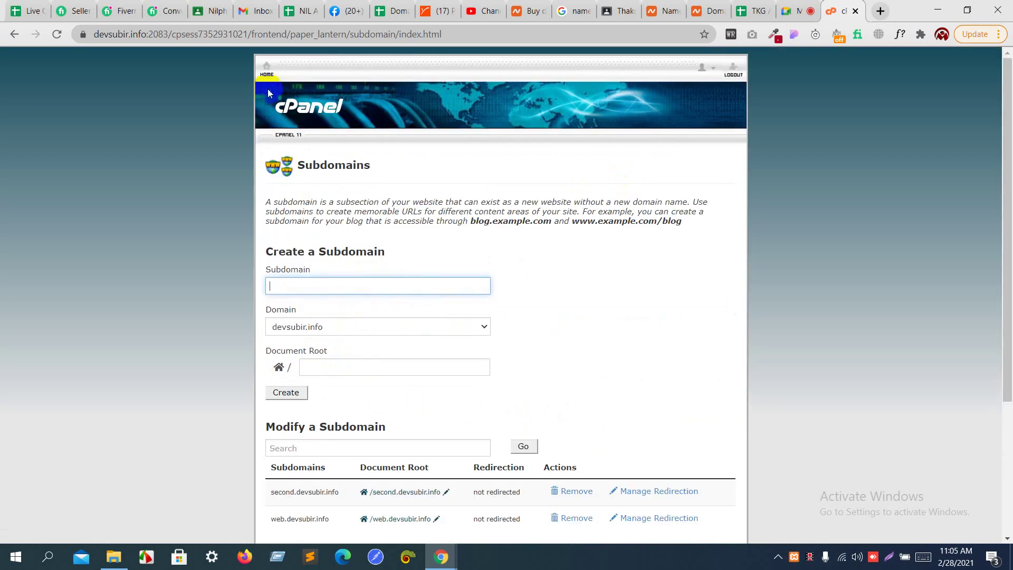
Return to the cPanel home page and scroll through its tool sections
click(266, 68)
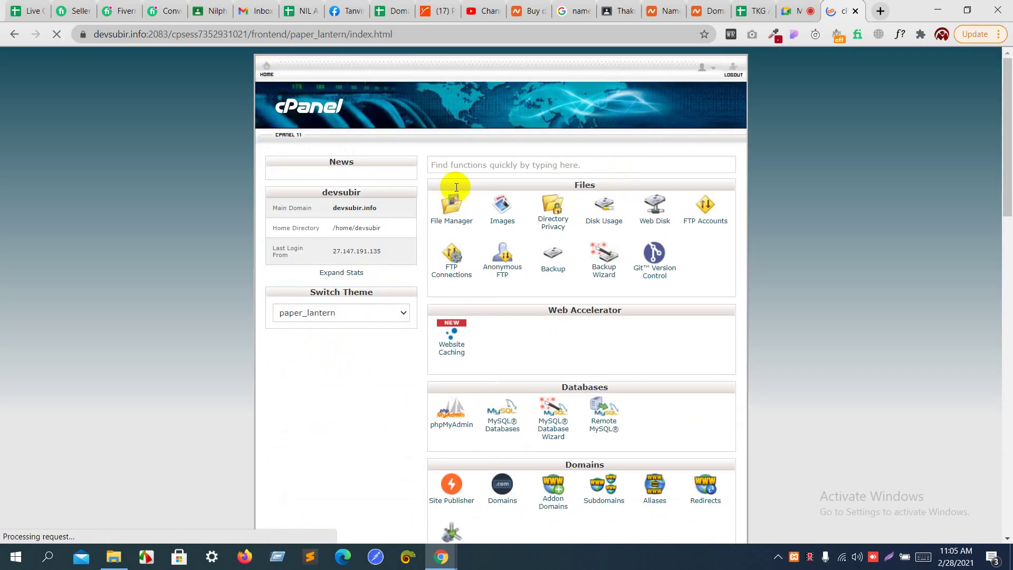
scroll(580, 365, down, 20)
scroll(580, 365, up, 4)
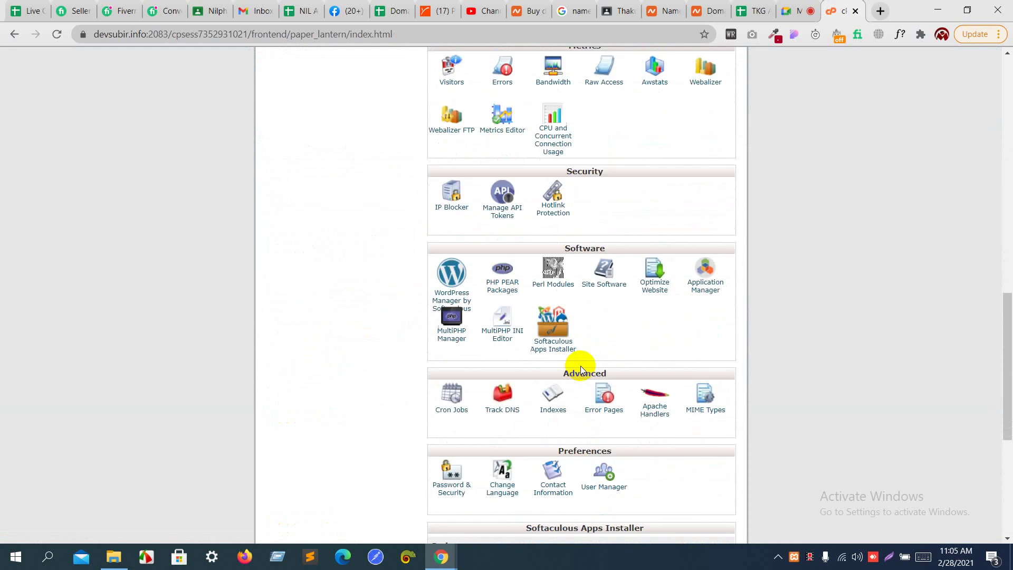
scroll(580, 365, down, 1)
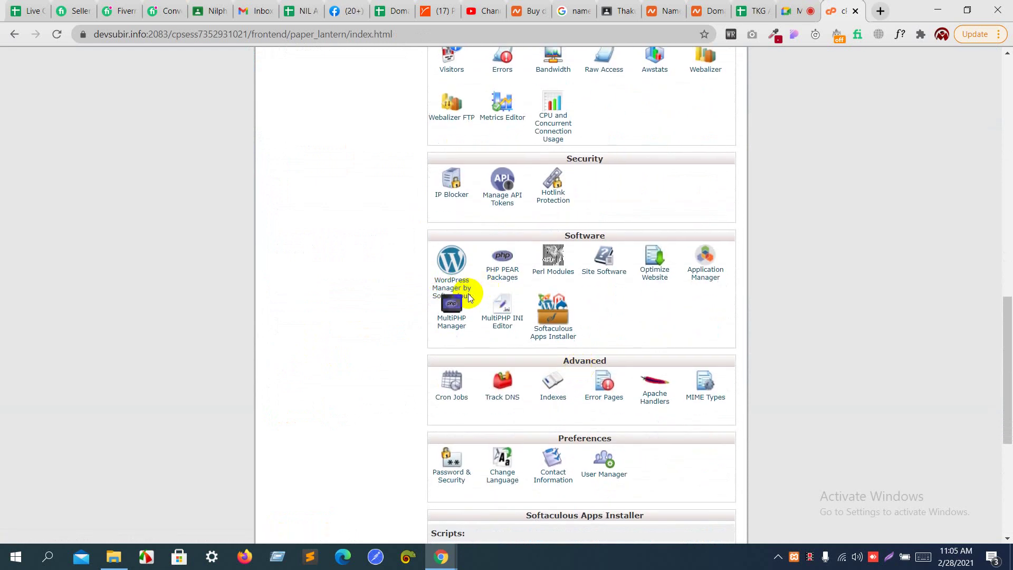
scroll(469, 297, down, 1)
scroll(469, 297, down, 4)
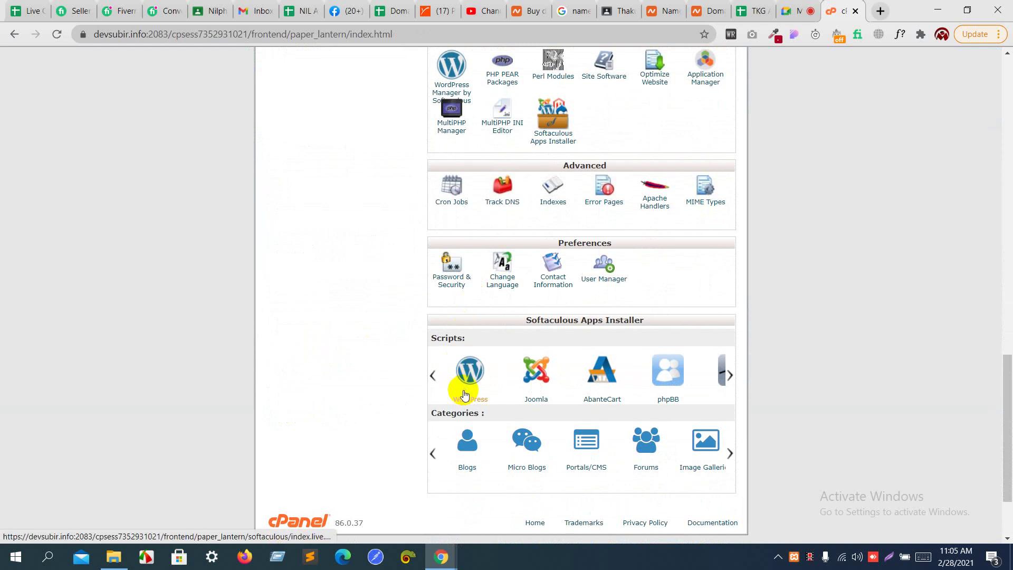
scroll(464, 393, up, 2)
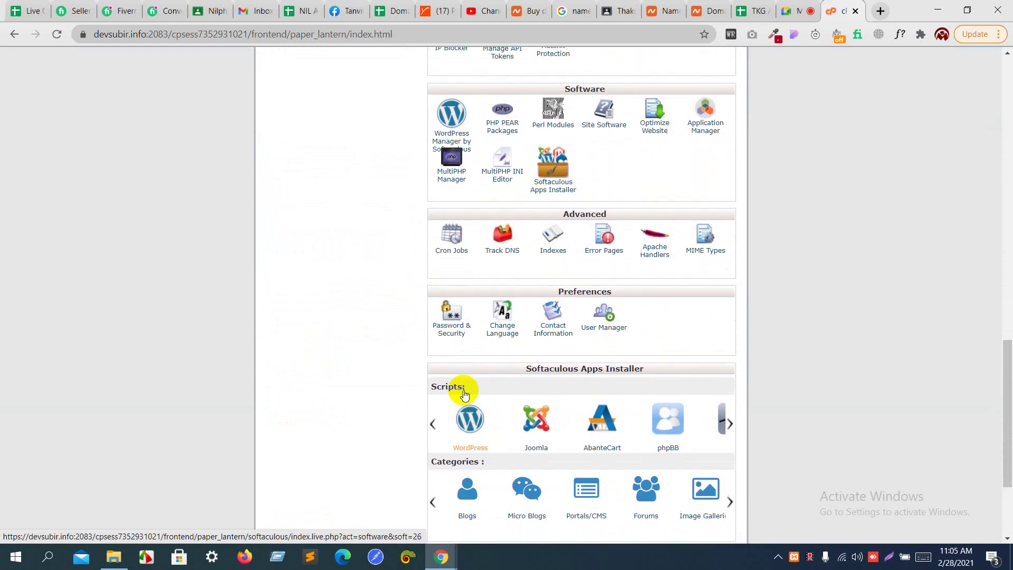
scroll(499, 257, up, 1)
Dismiss a stray context menu, scroll back to the top, and switch to the Google Meet call
right_click(499, 258)
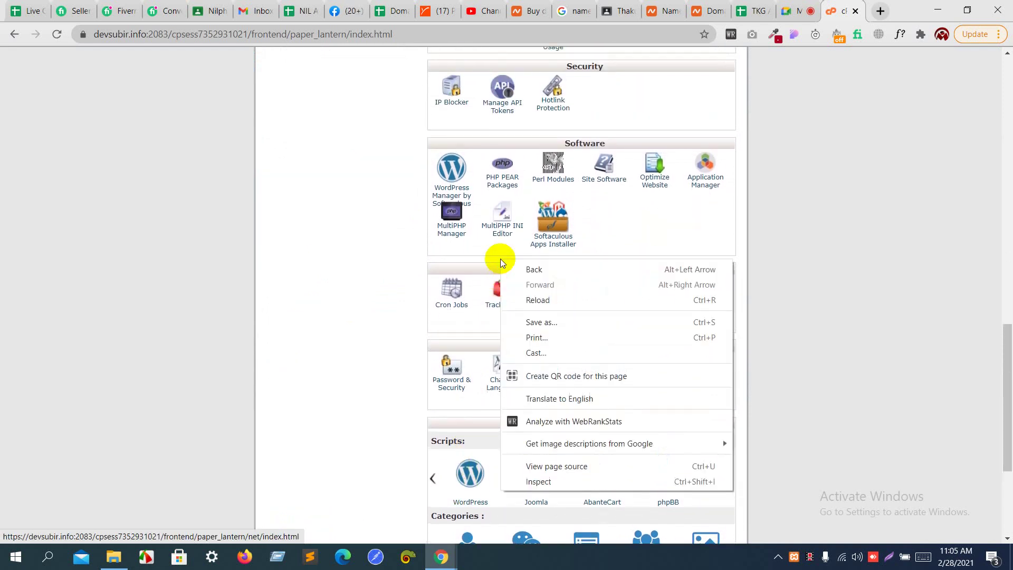
click(496, 289)
scroll(317, 174, up, 6)
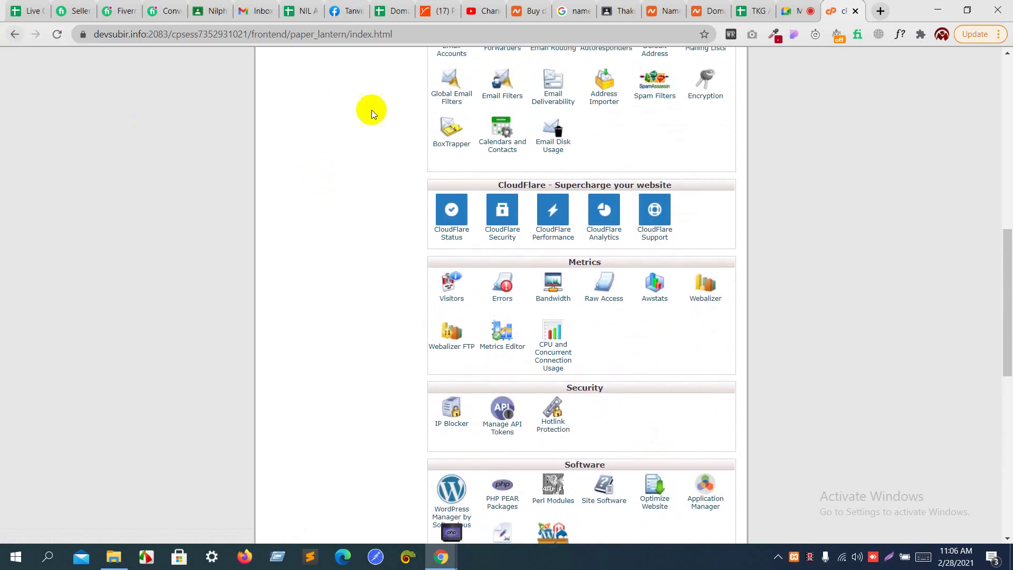
scroll(371, 110, up, 8)
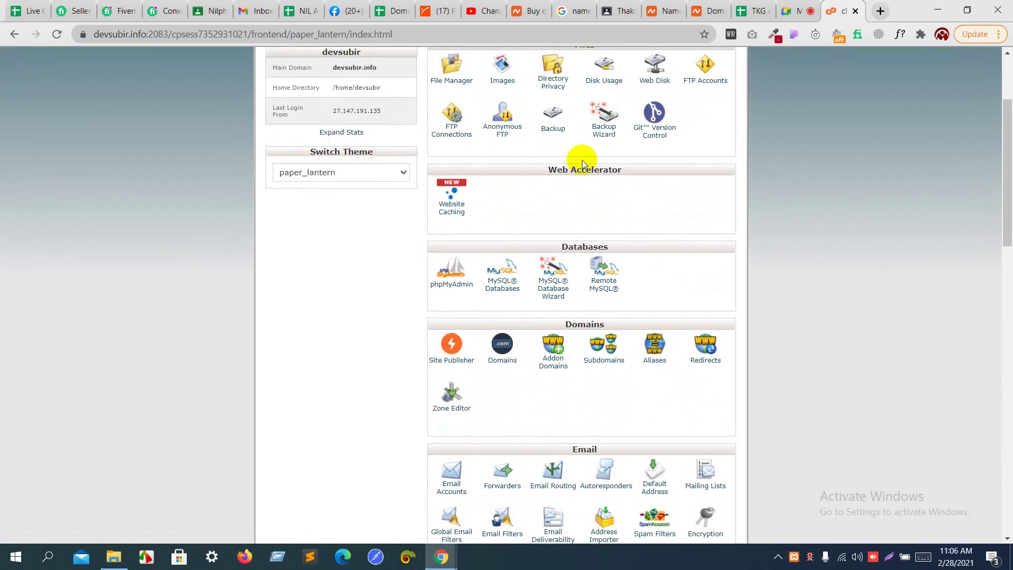
click(807, 8)
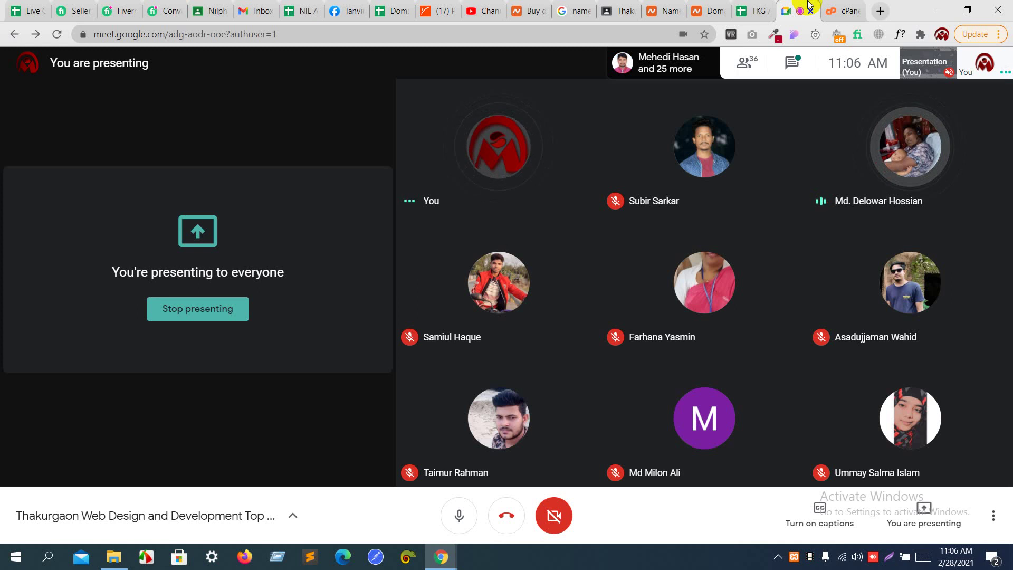
Load devsubir.info in a new tab, scroll through its home page, then return to Meet
click(880, 11)
text(devsubir.info)
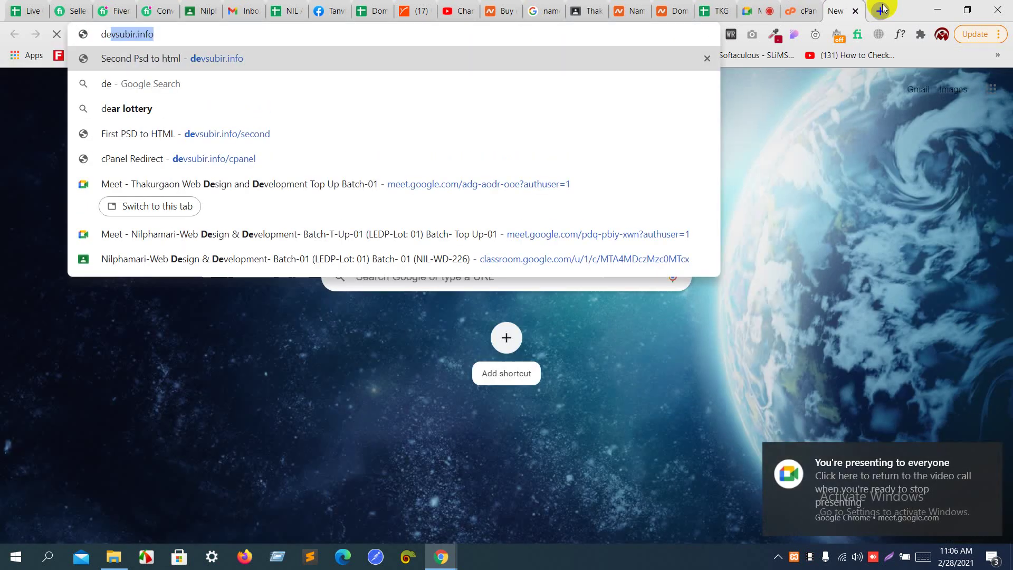
key(Return)
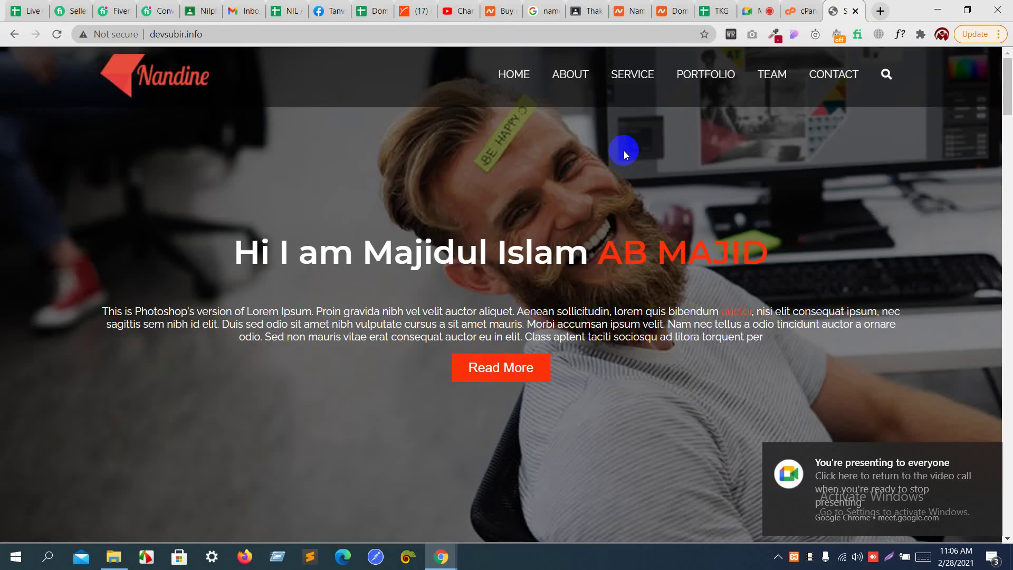
scroll(623, 150, down, 8)
scroll(624, 154, down, 3)
scroll(623, 154, up, 5)
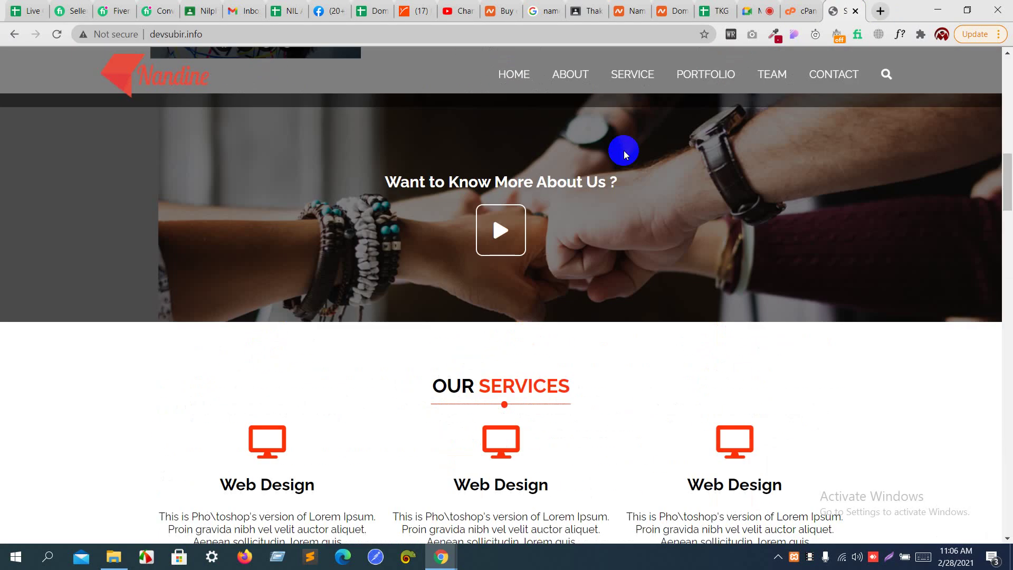
scroll(623, 153, up, 10)
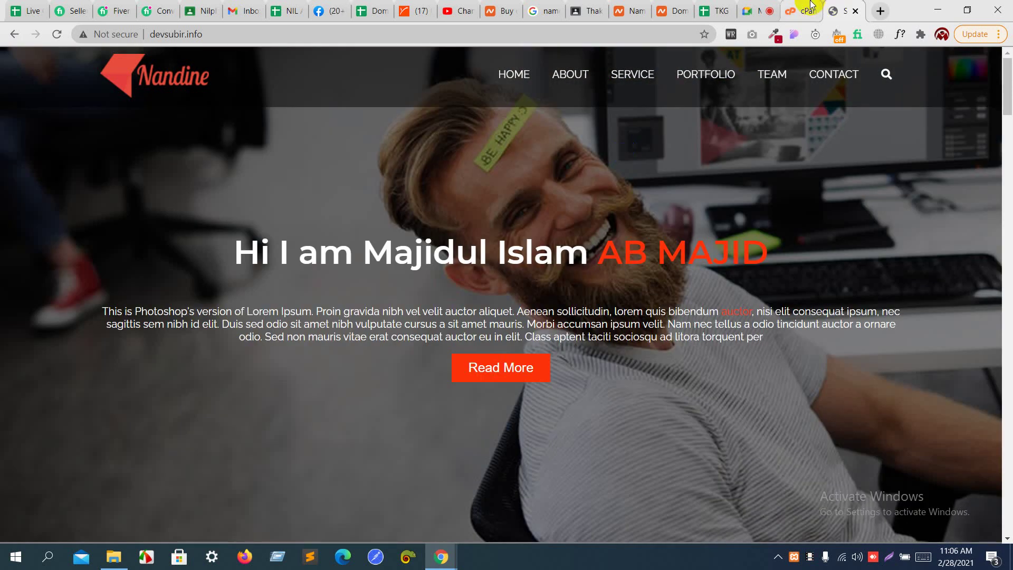
click(762, 6)
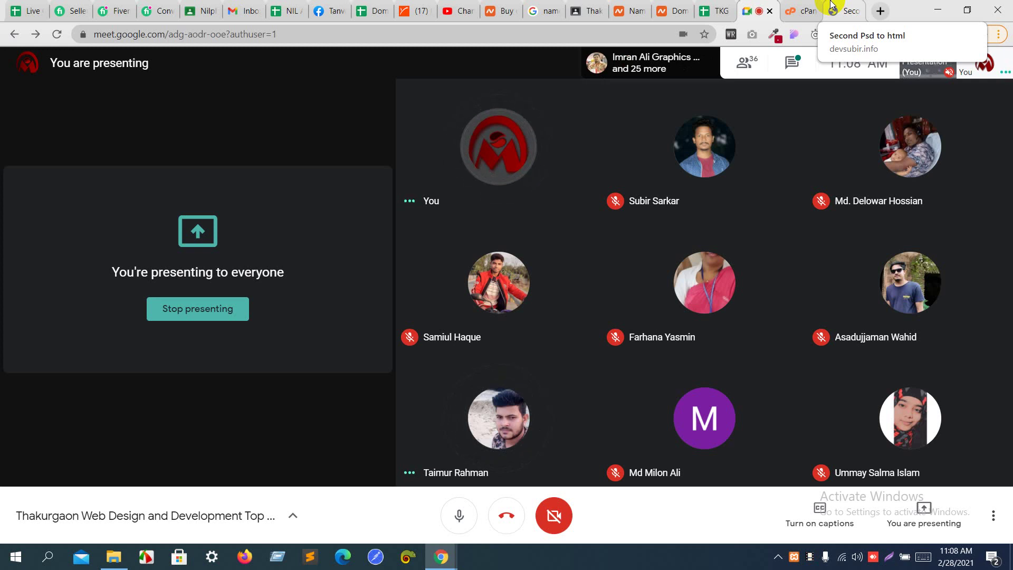
Bring up the devsubir.info tab, scroll the page, then switch to the Meet call
click(831, 5)
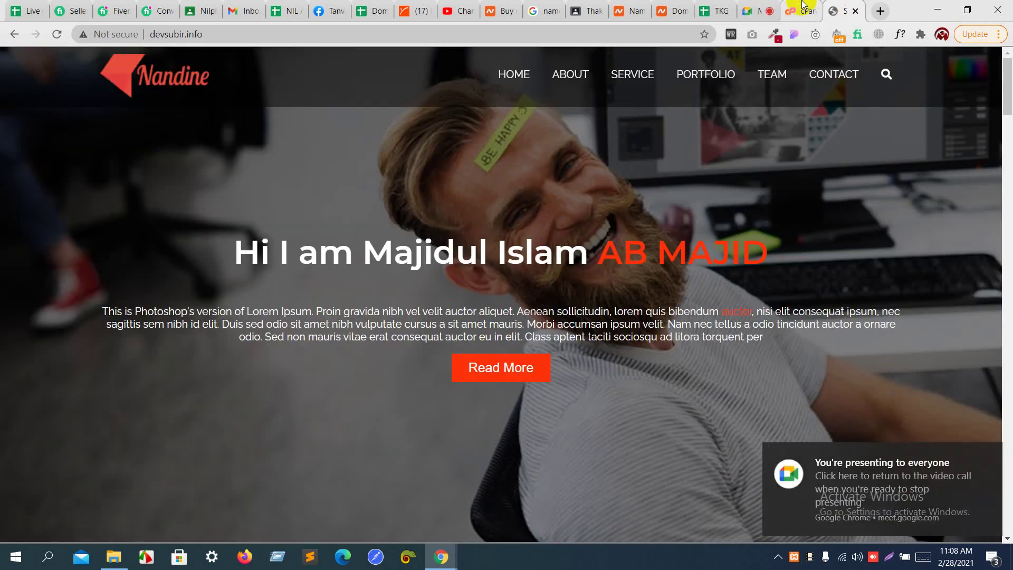
scroll(622, 223, down, 12)
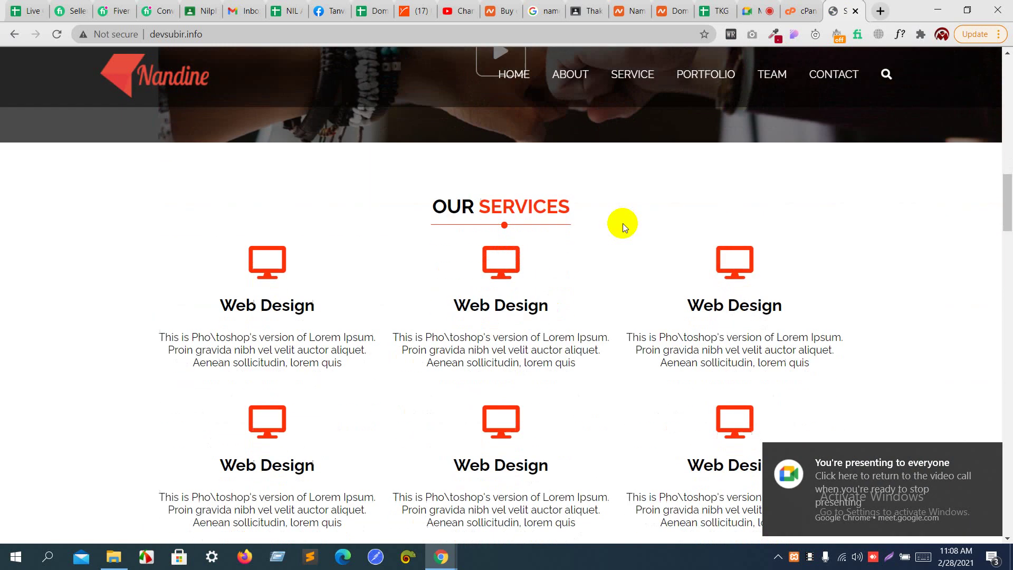
scroll(622, 224, up, 15)
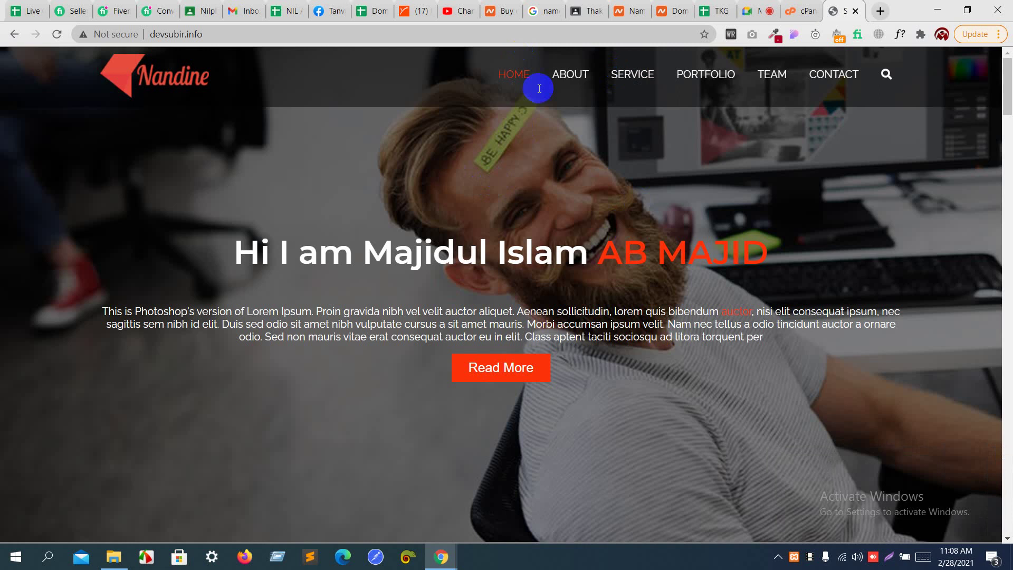
click(746, 8)
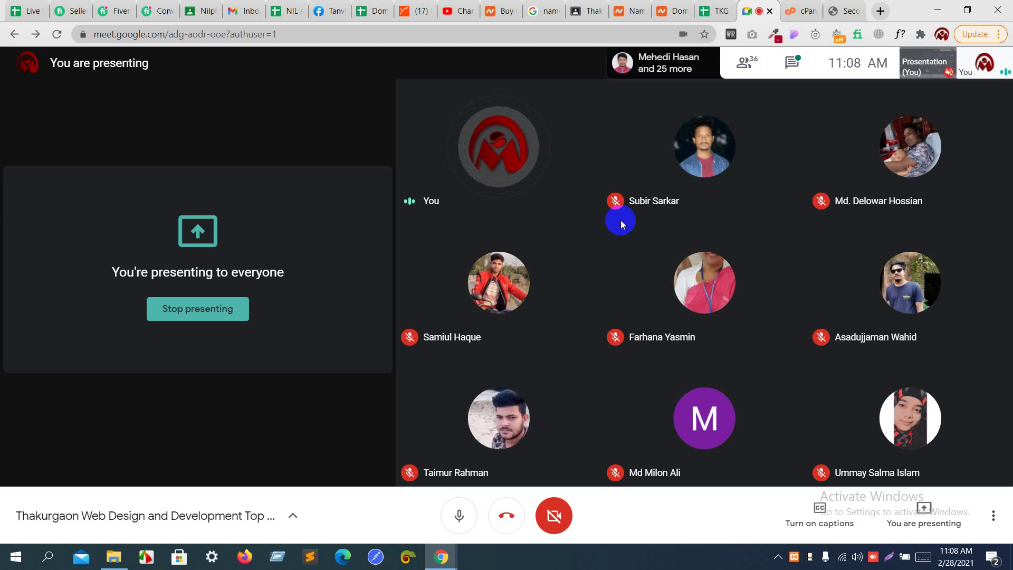
click(849, 7)
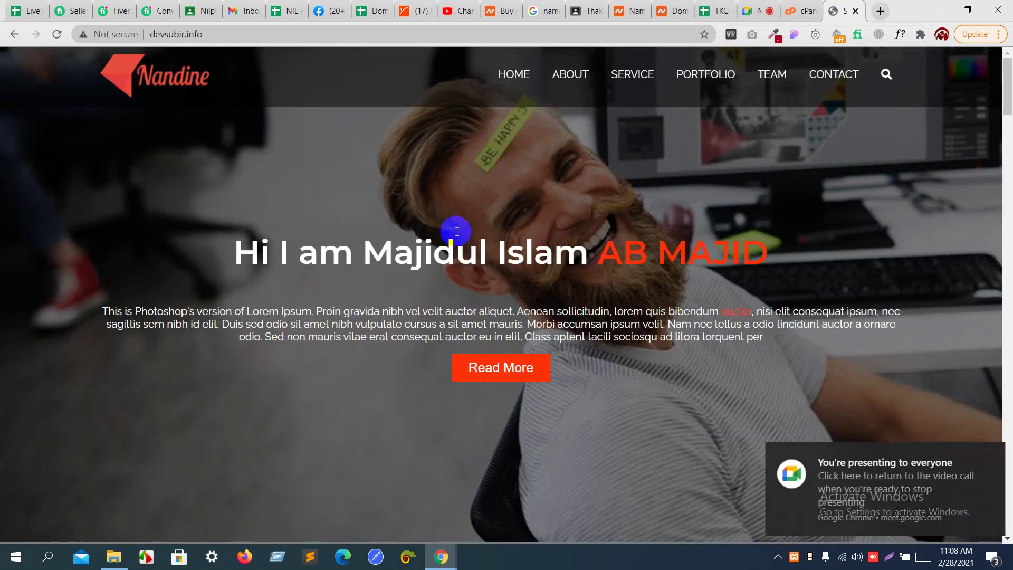
drag(364, 252, 572, 257)
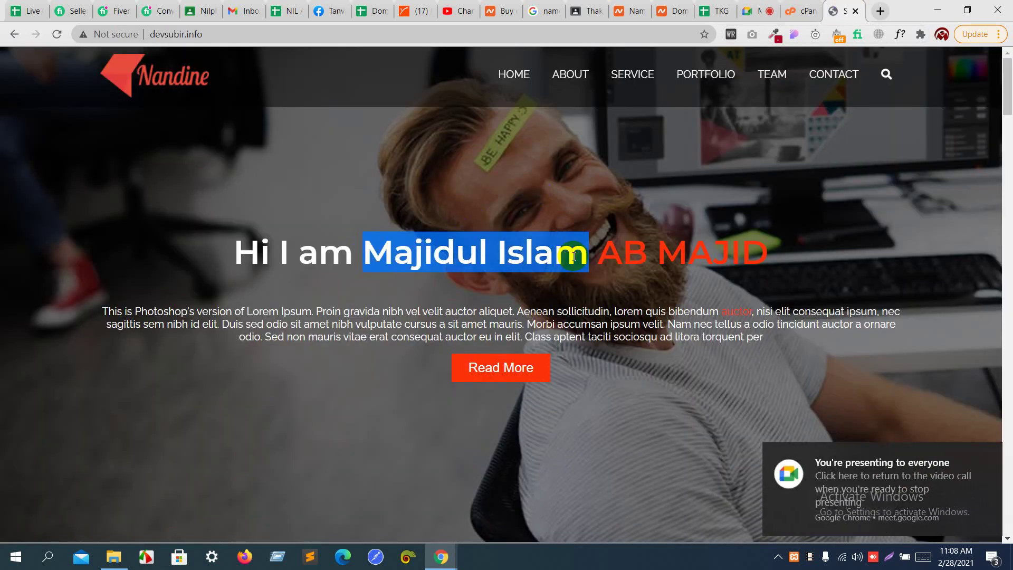
click(588, 287)
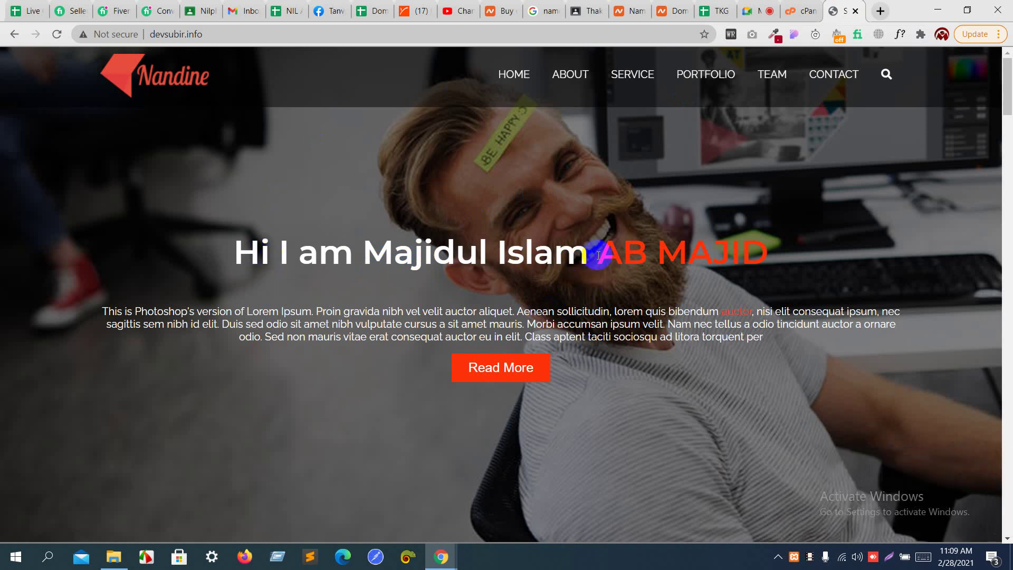
drag(605, 260, 764, 267)
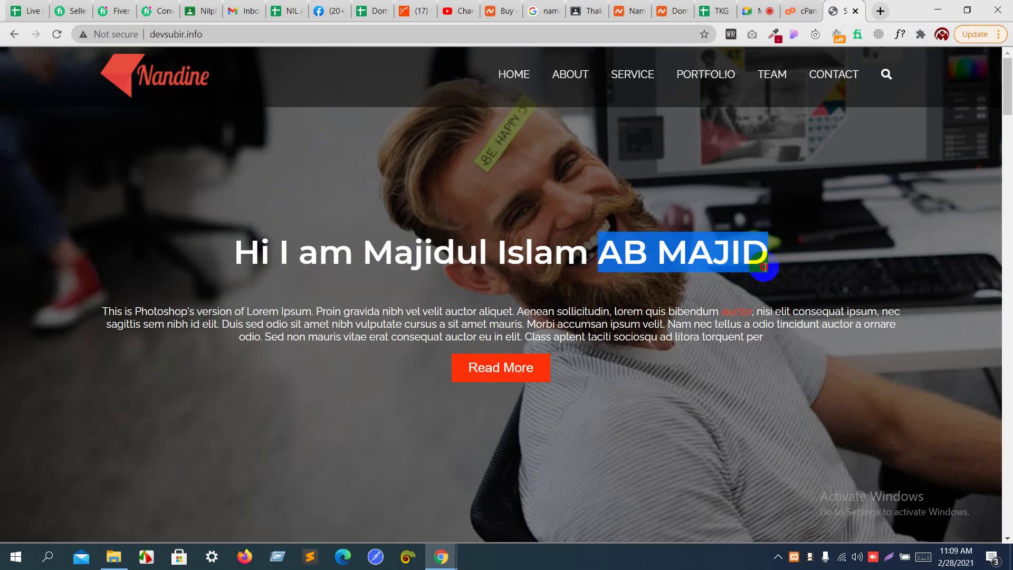
click(764, 266)
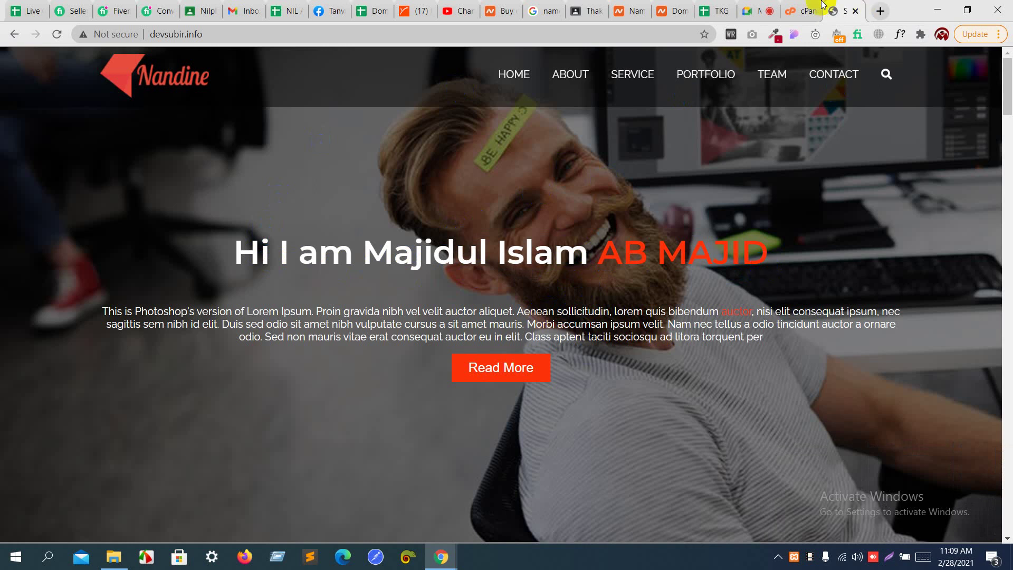
click(764, 2)
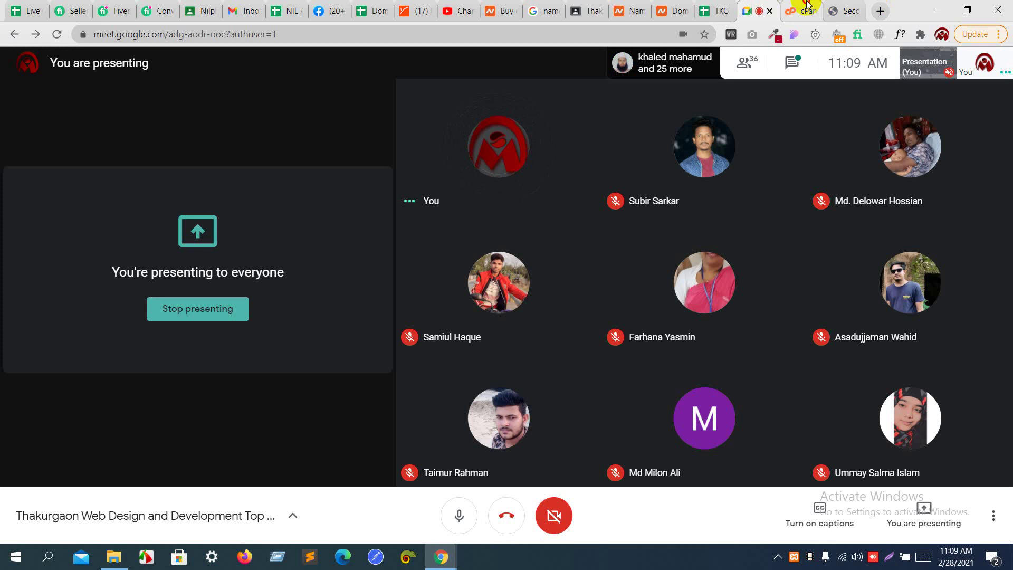
Switch from Meet to the cPanel tab, then on to the devsubir.info site tab
click(805, 7)
click(840, 6)
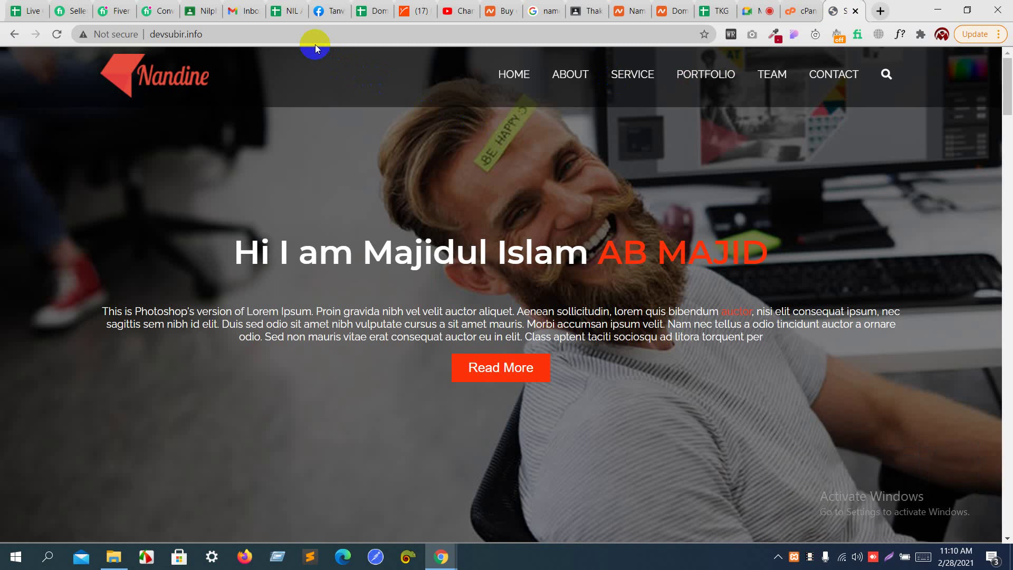
Go back to the cPanel dashboard and open the Subdomains page
click(798, 11)
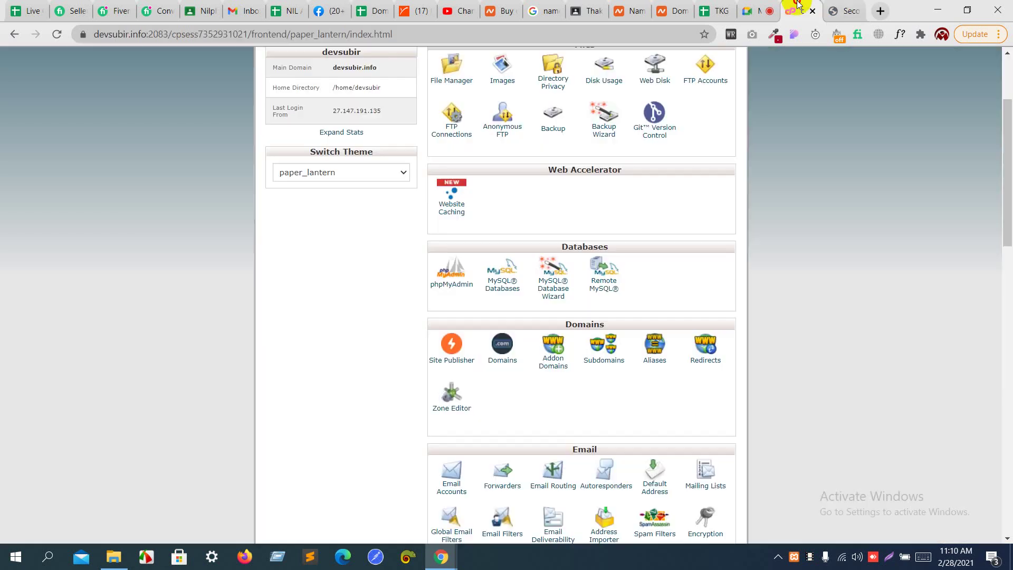
scroll(676, 162, up, 3)
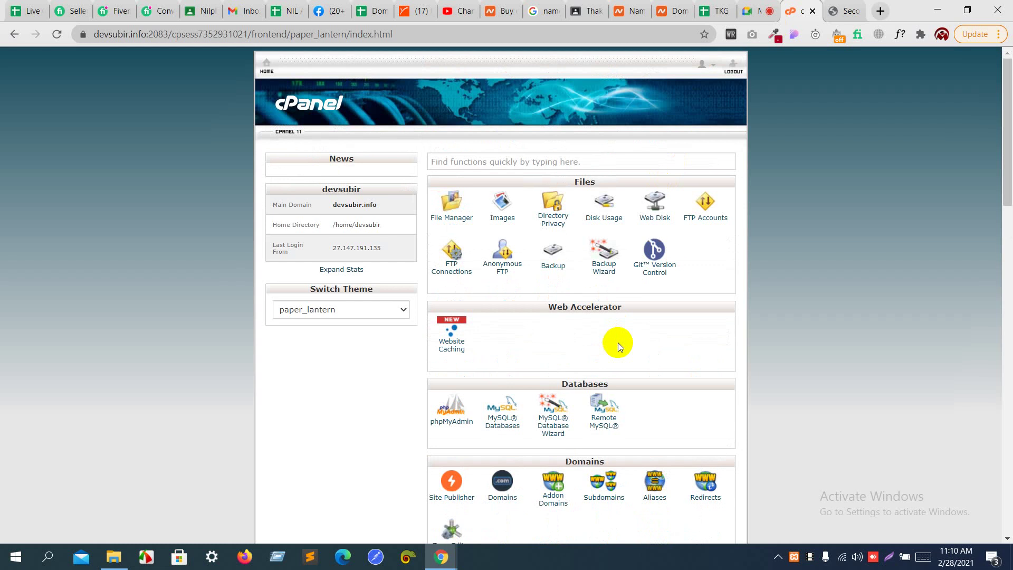
scroll(618, 343, down, 1)
click(593, 432)
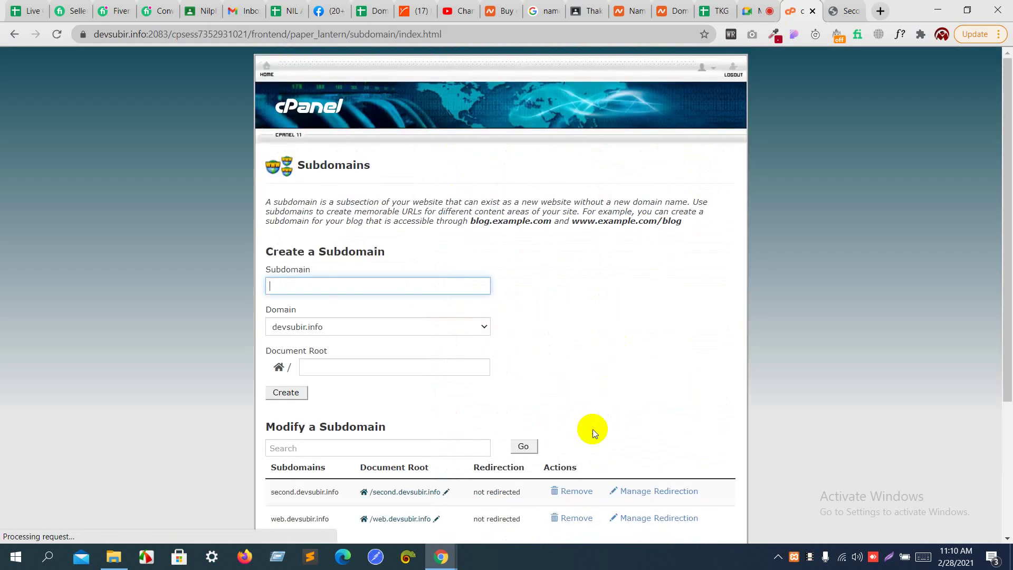
scroll(604, 398, down, 2)
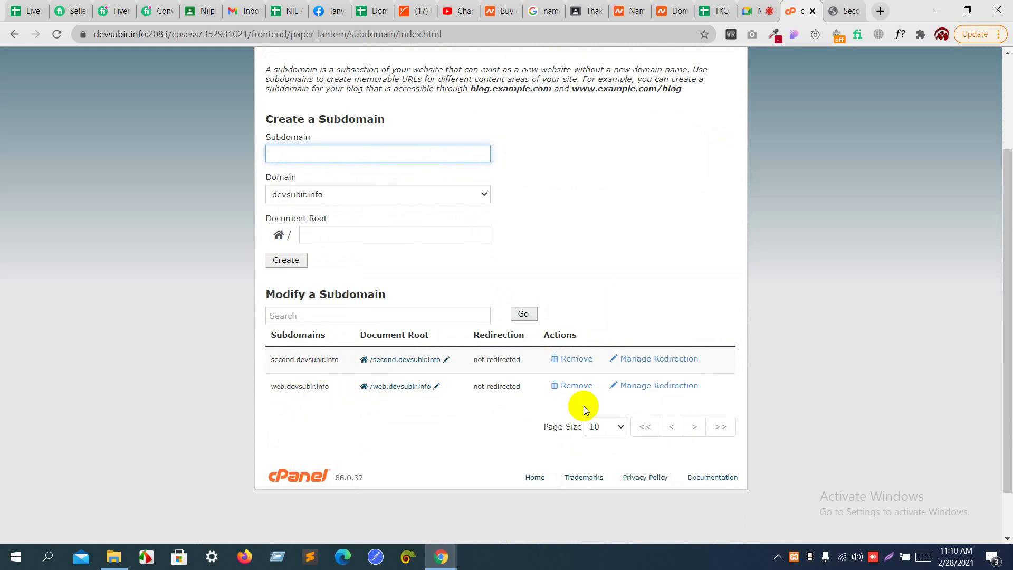
Permanently delete the web.devsubir.info subdomain and return to the list
click(571, 384)
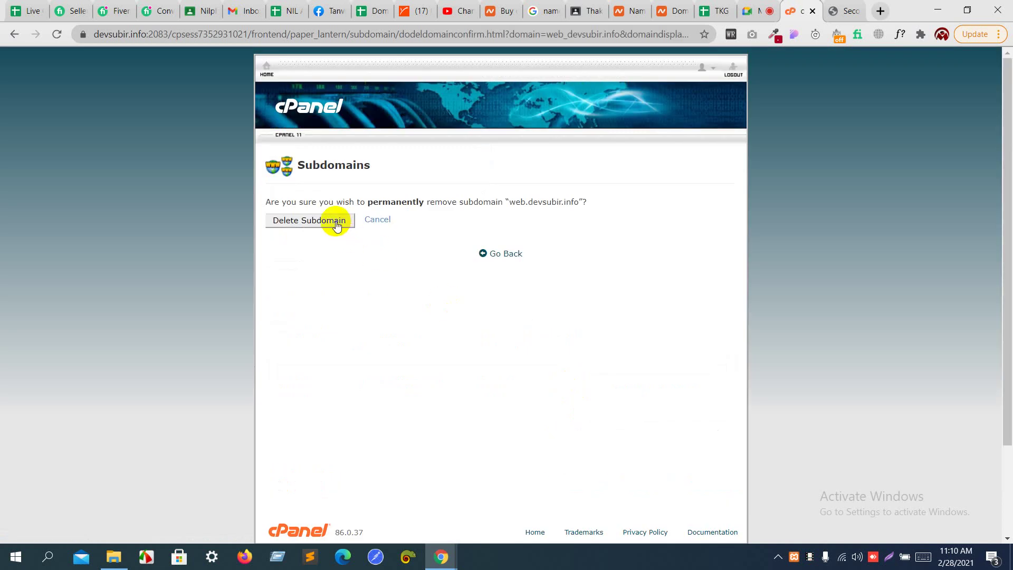
click(337, 225)
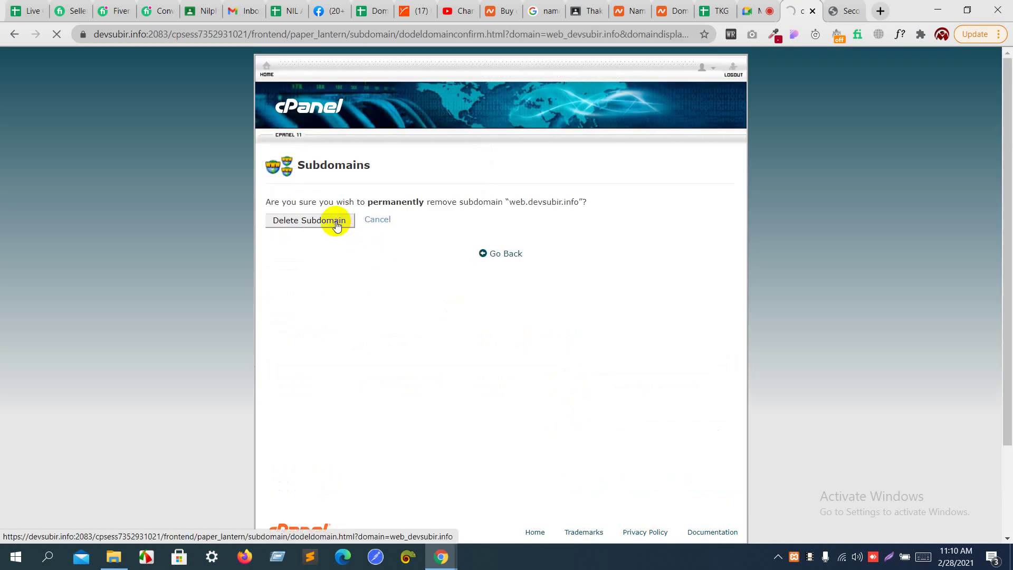
click(496, 255)
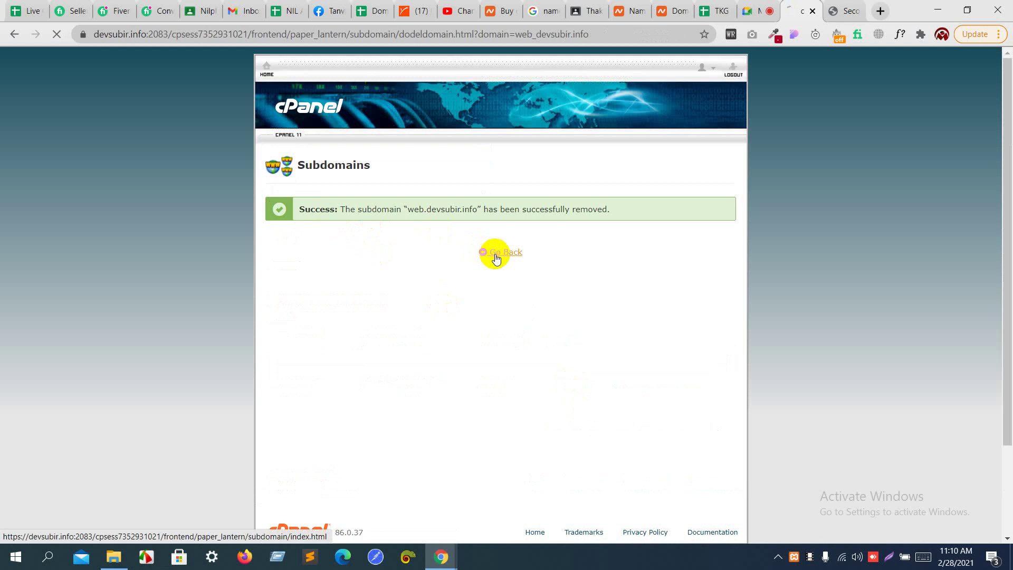
Recreate subdomain 'web' with auto-filled document root /web.devsubir.info and review the list
text(web)
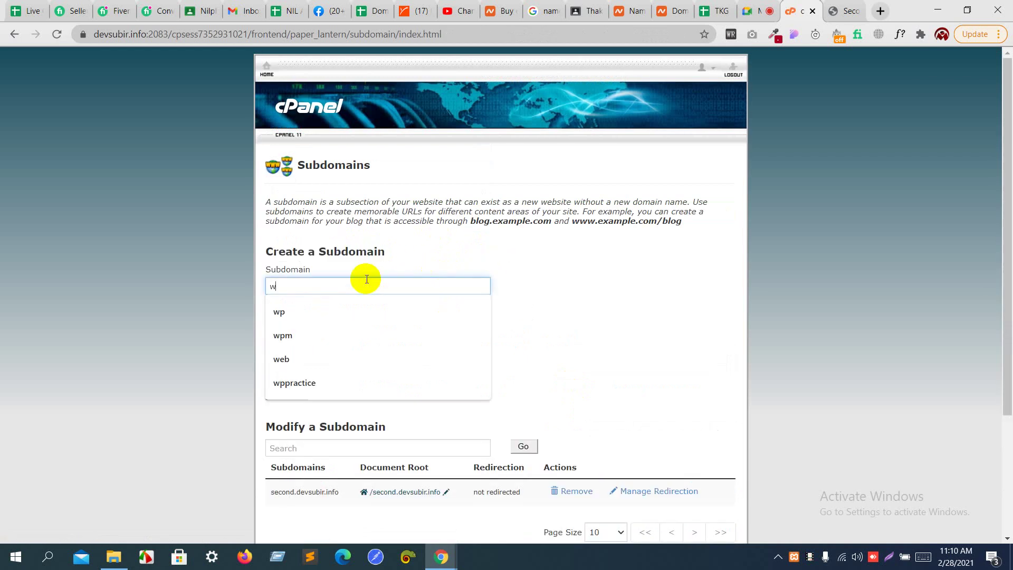
click(615, 433)
scroll(615, 433, down, 2)
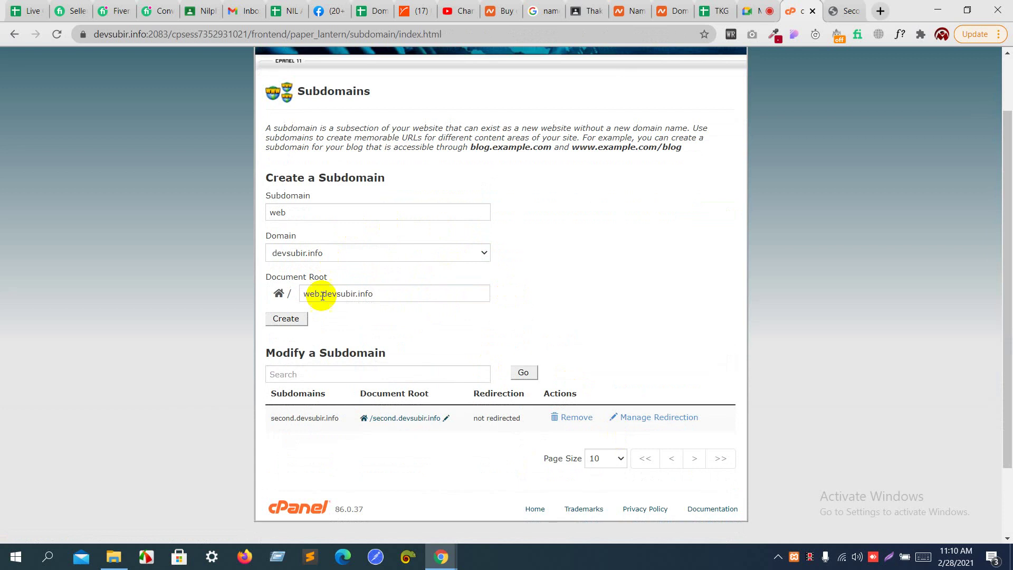
click(291, 318)
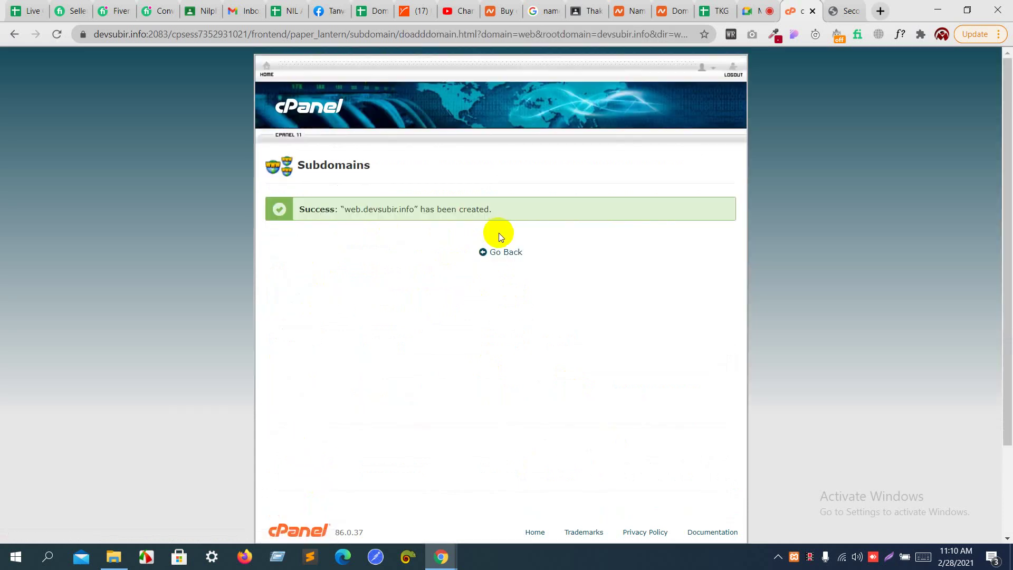
click(500, 252)
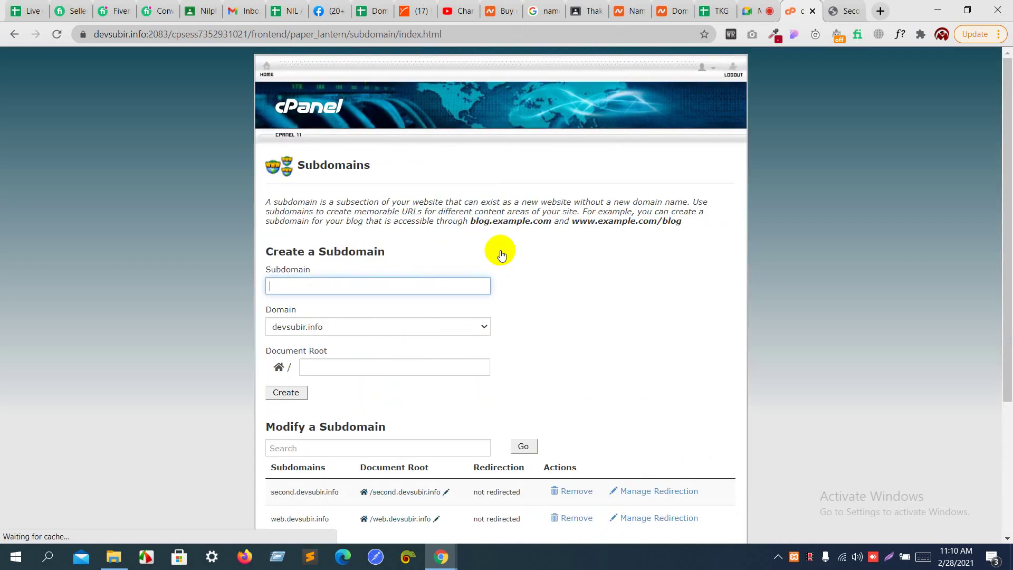
scroll(502, 251, down, 3)
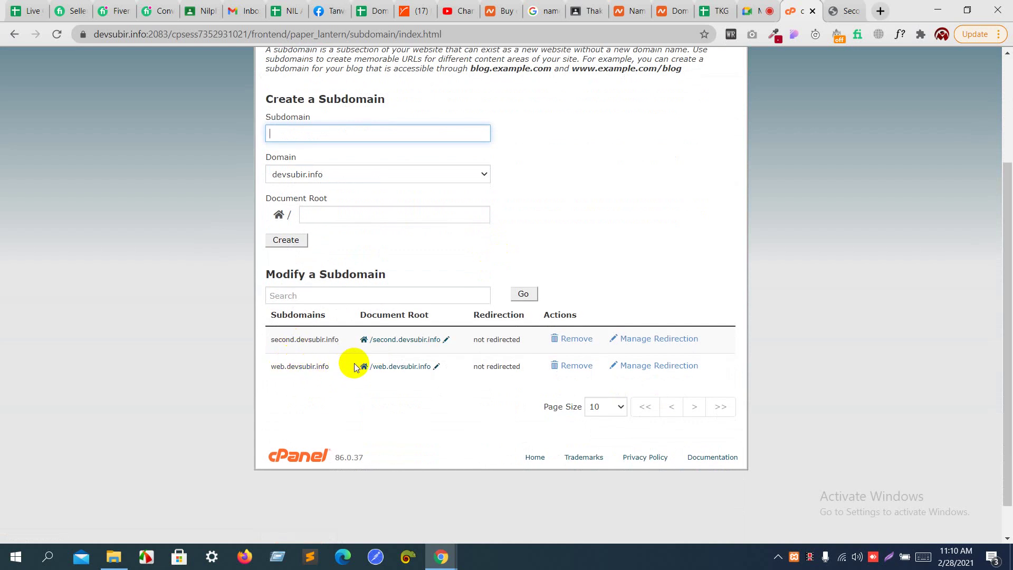
scroll(354, 365, up, 3)
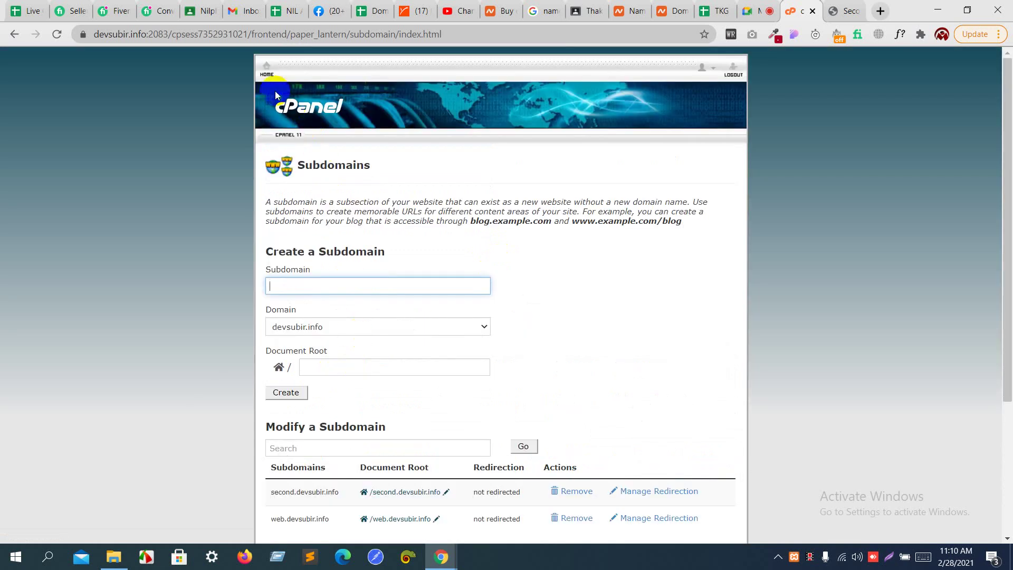
From cPanel home, briefly open the WordPress installer page, then go back home
click(267, 69)
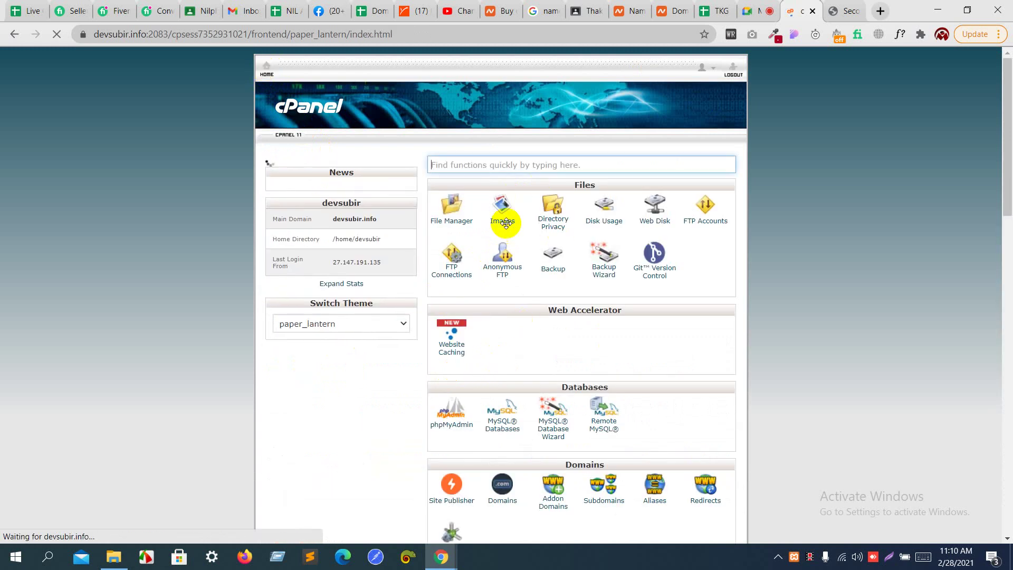
scroll(493, 369, down, 15)
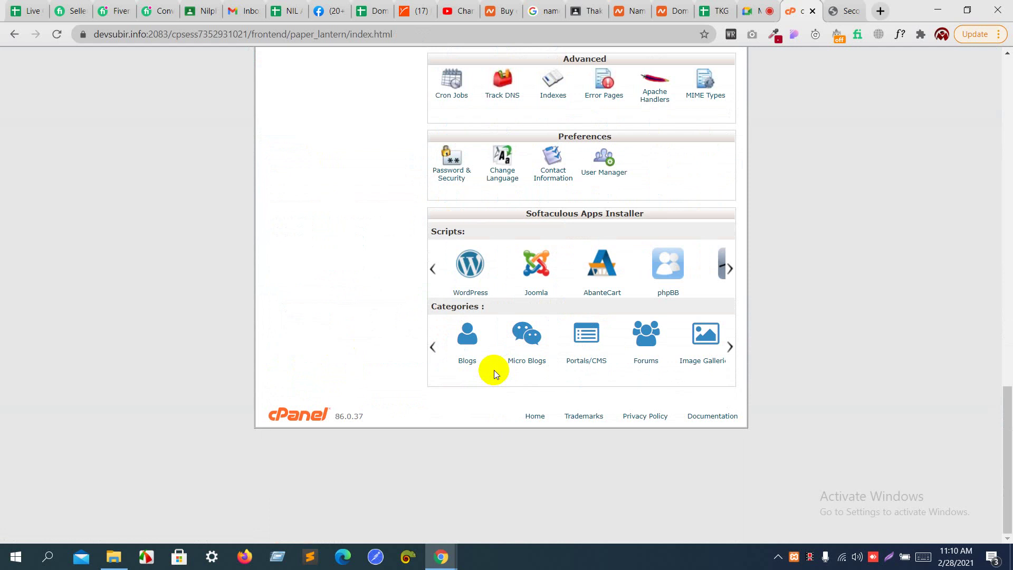
scroll(494, 369, up, 3)
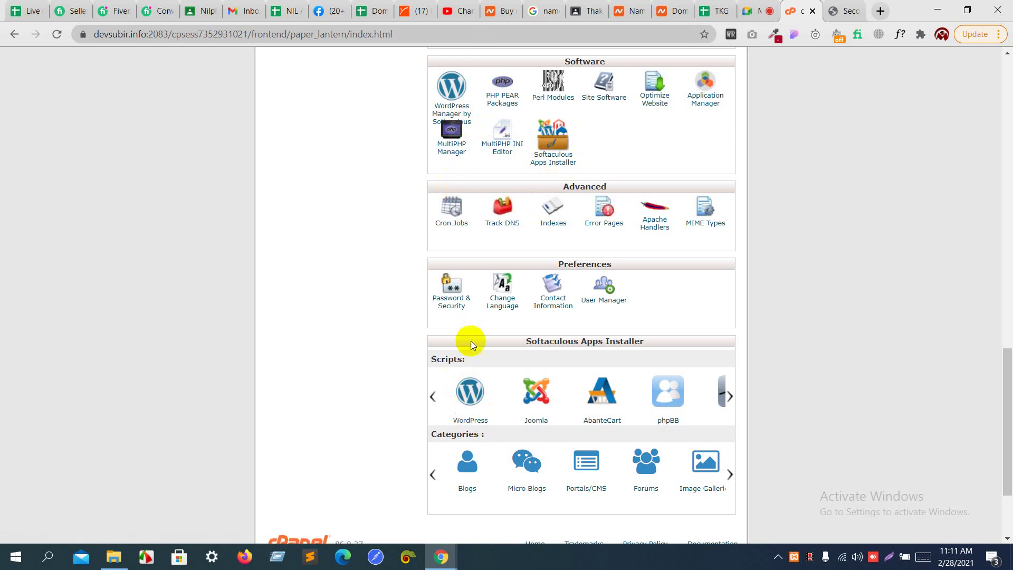
click(477, 405)
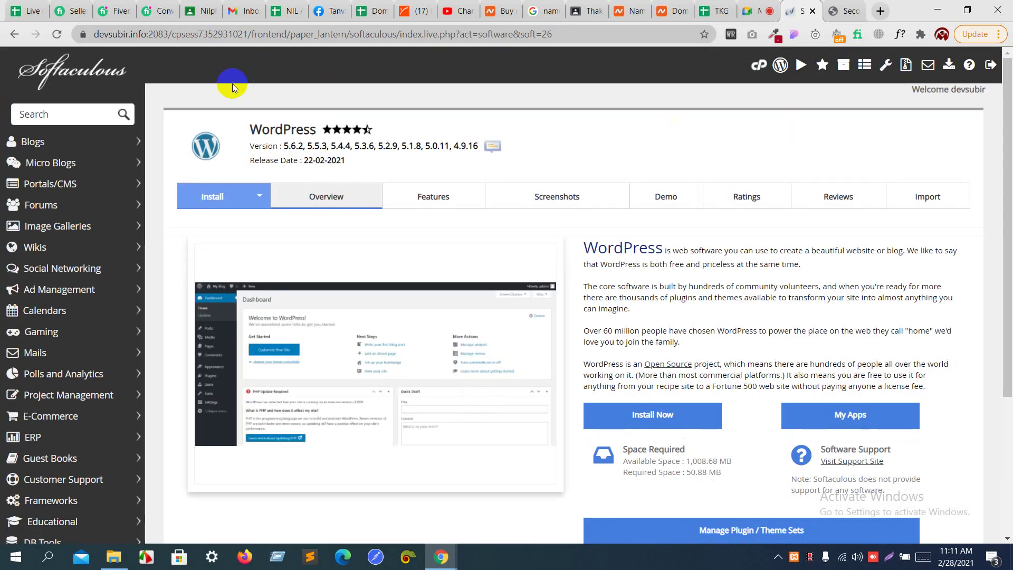
click(18, 38)
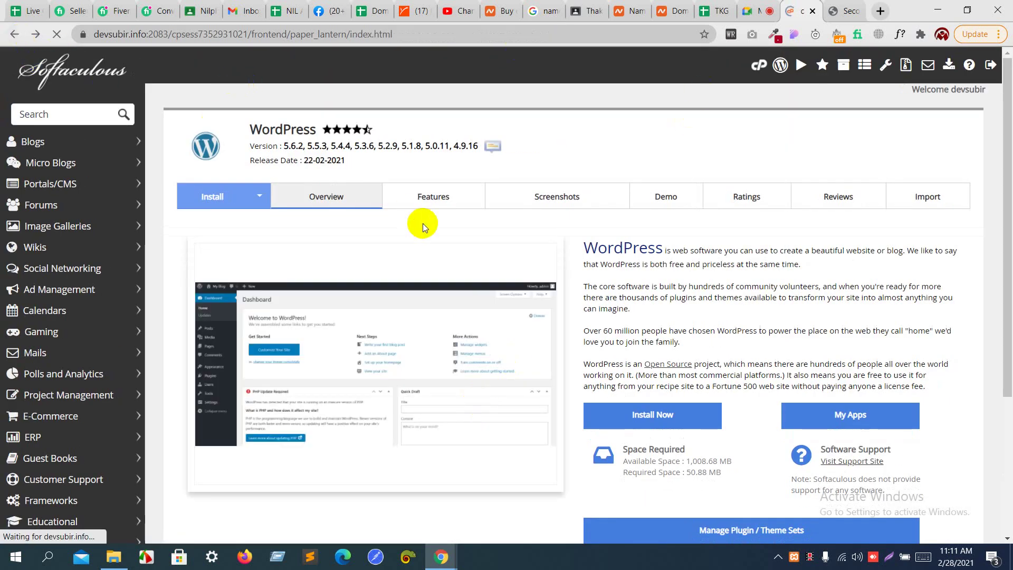
Open Softaculous Apps Installer and scroll its Top Scripts list (WordPress, Joomla, AbanteCart)
scroll(541, 374, down, 15)
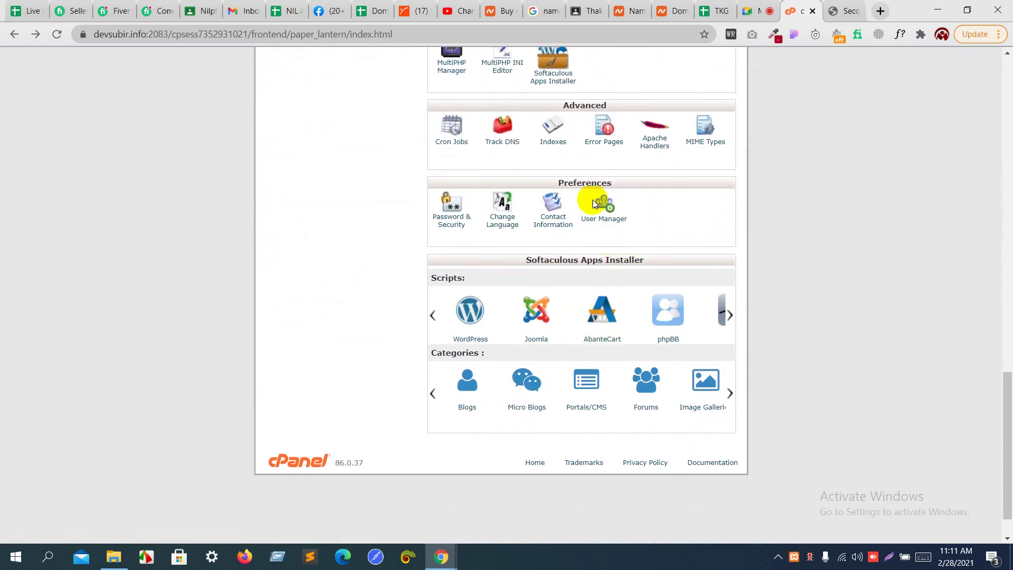
scroll(546, 84, up, 1)
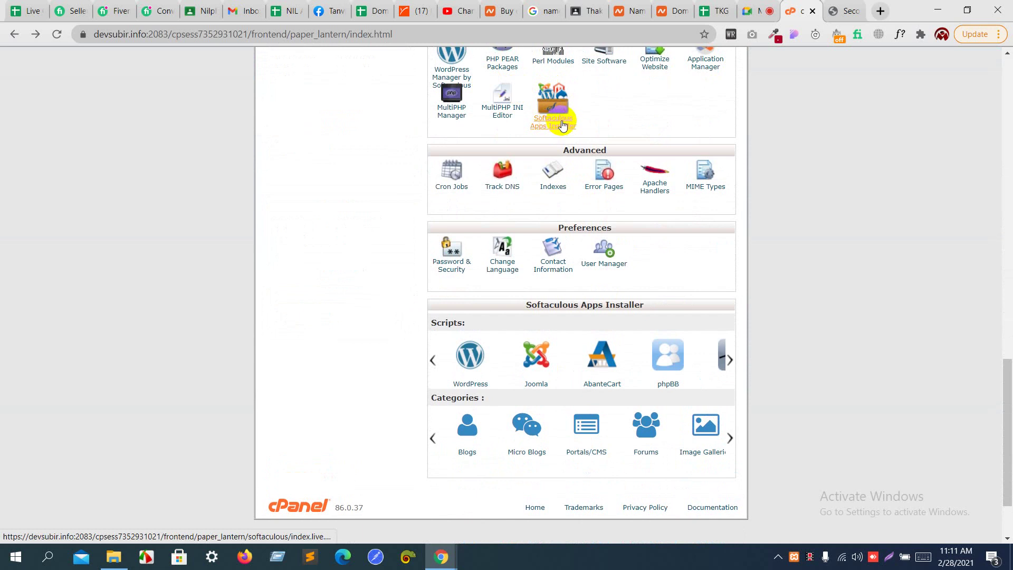
click(563, 125)
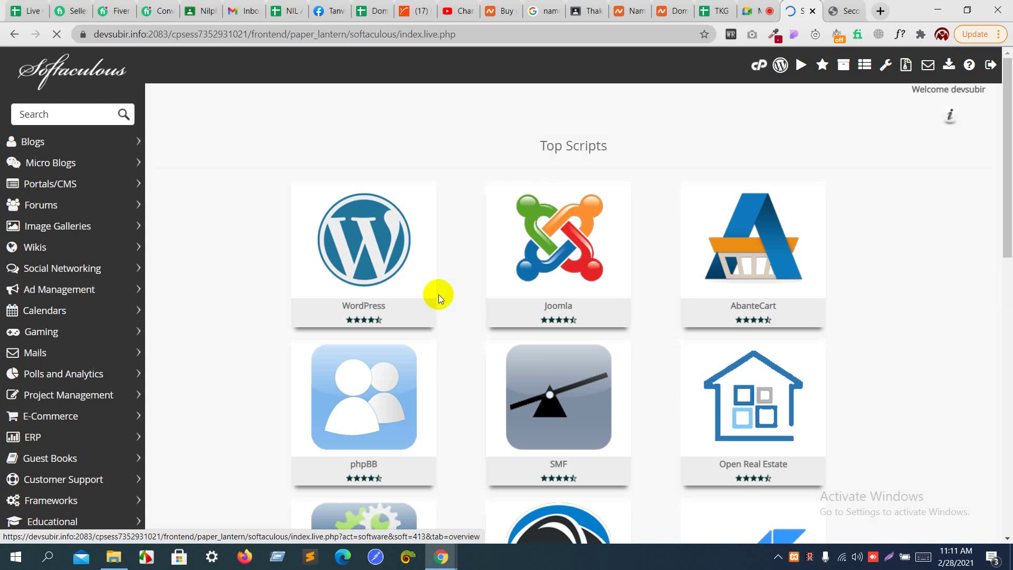
scroll(438, 294, down, 2)
scroll(439, 294, up, 2)
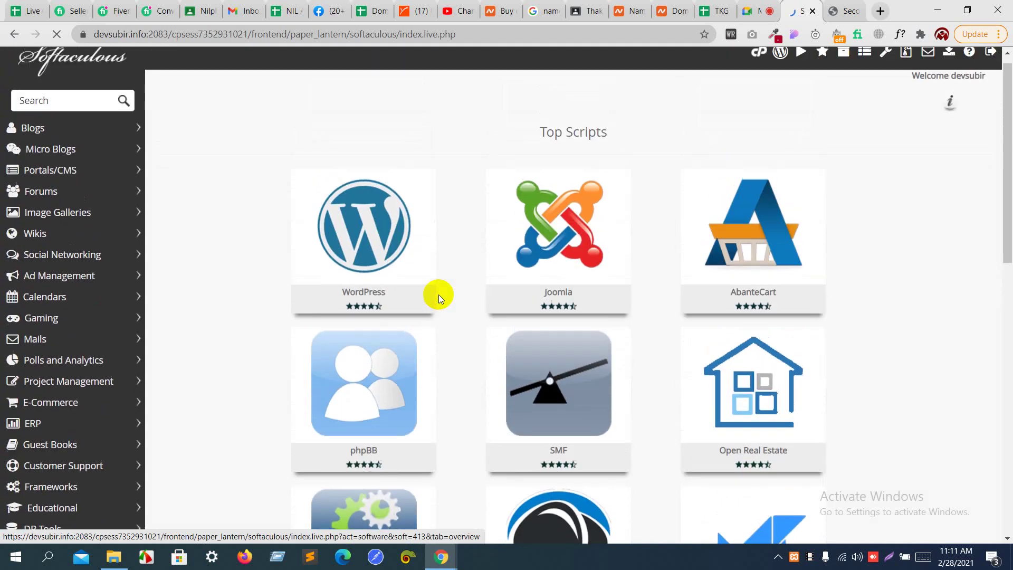
Open the WordPress overview in Softaculous and start an install, briefly checking the Meet call
click(362, 291)
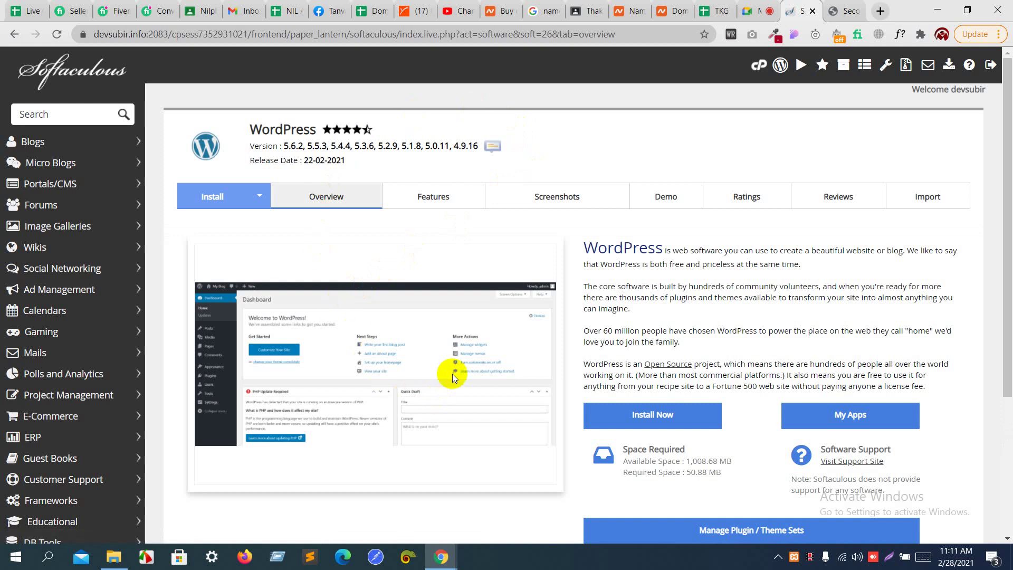
scroll(451, 373, down, 4)
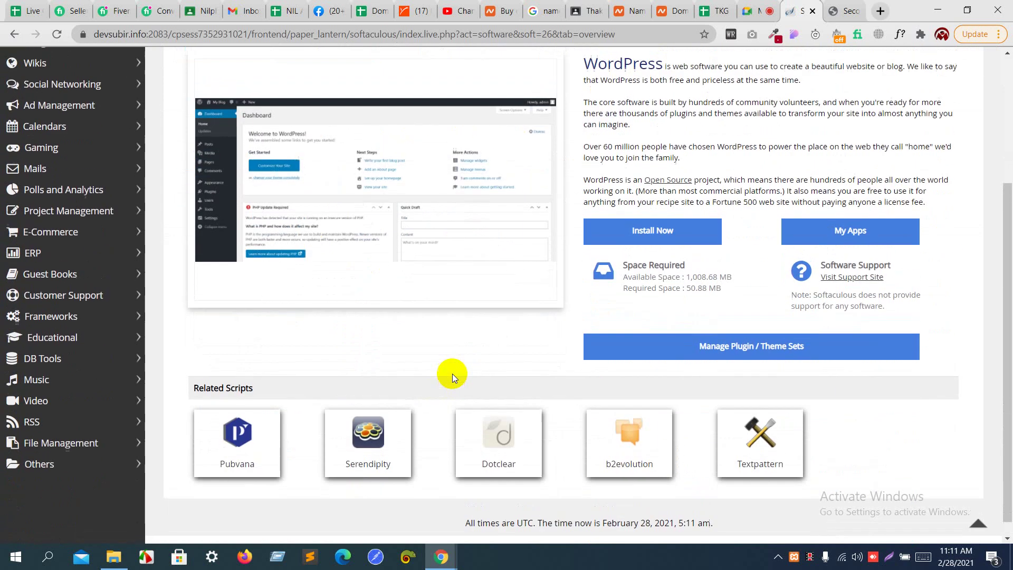
scroll(452, 373, up, 4)
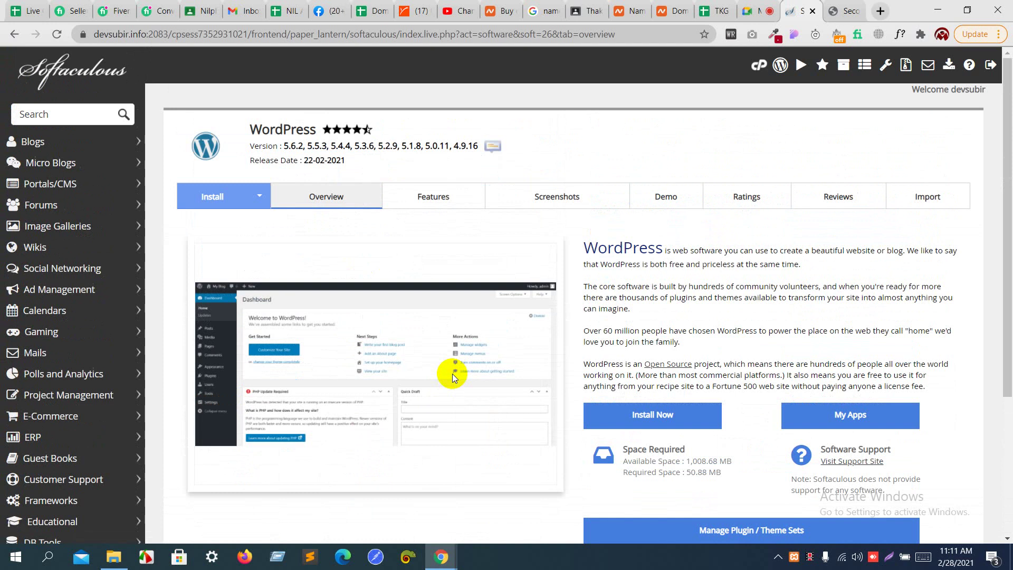
click(213, 203)
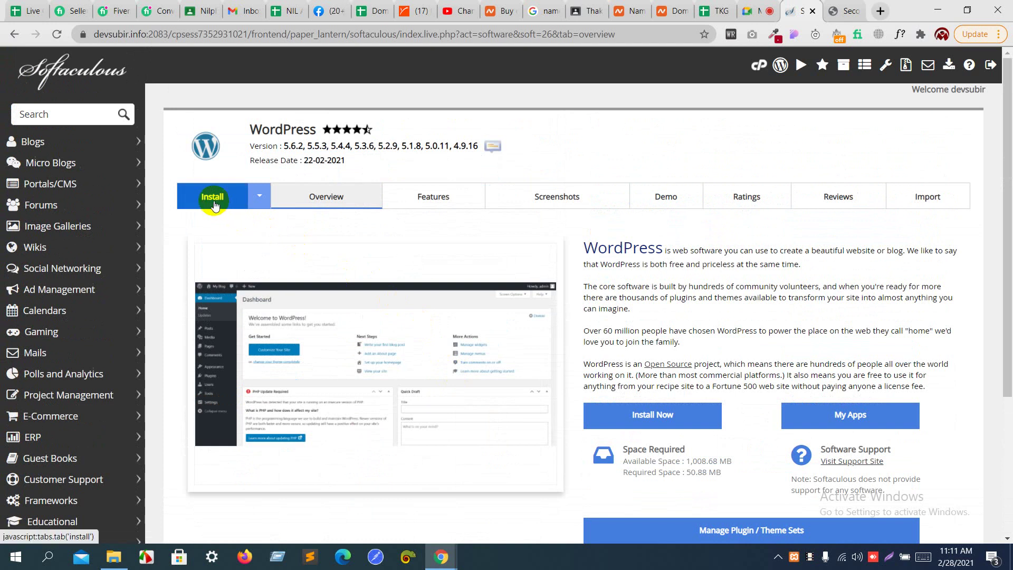
click(757, 5)
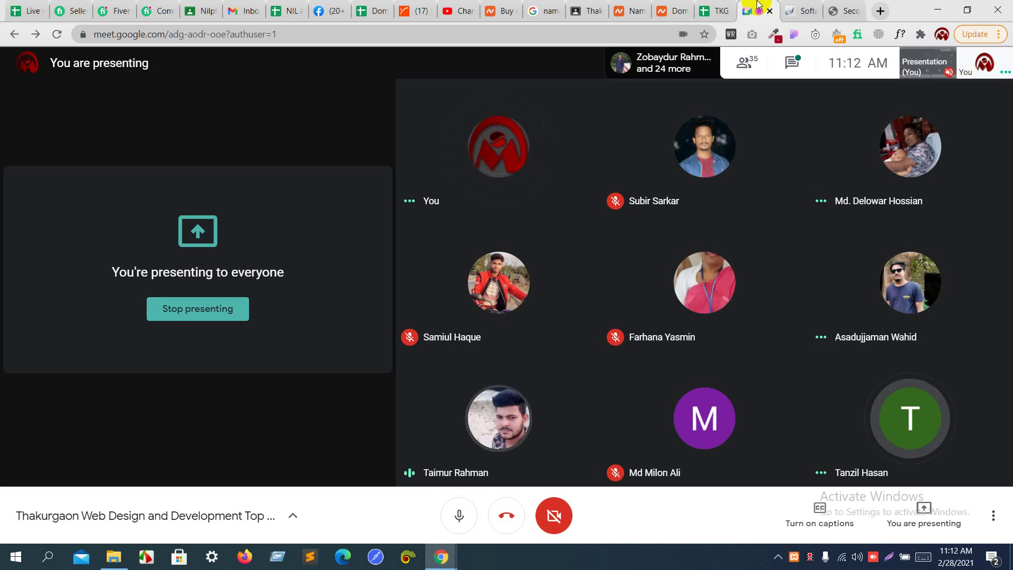
click(802, 10)
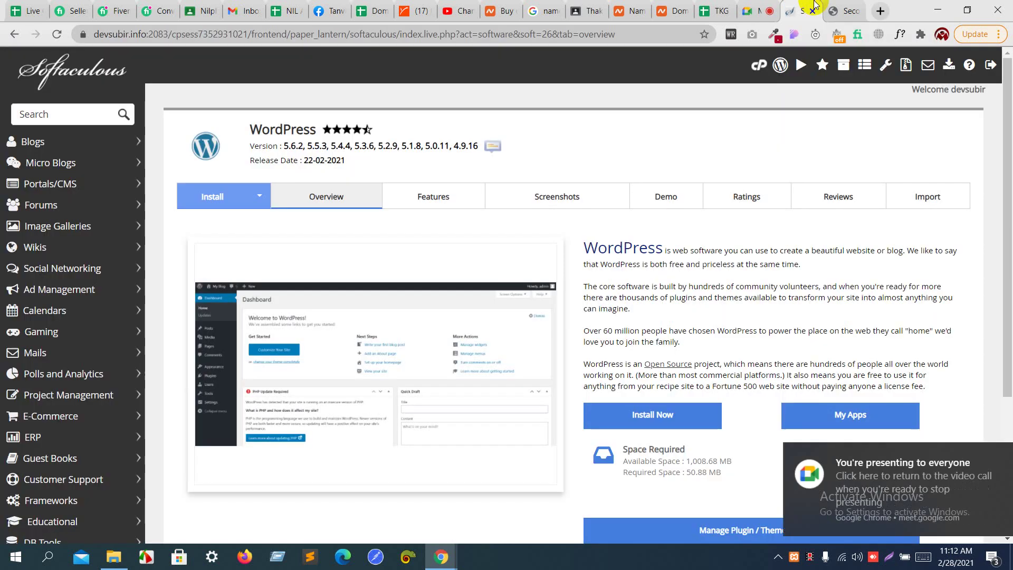
click(226, 194)
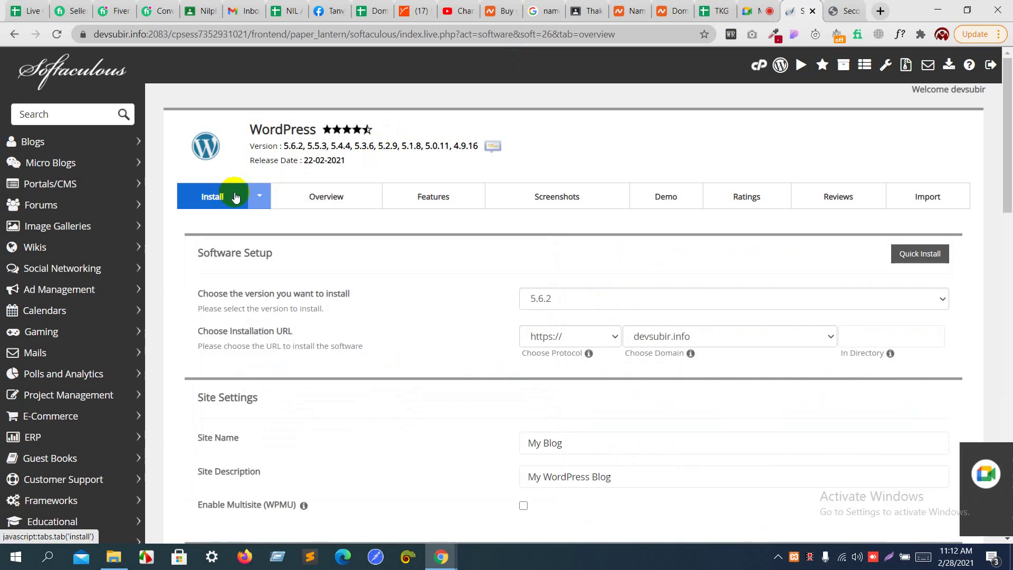
scroll(221, 251, down, 1)
scroll(221, 251, down, 6)
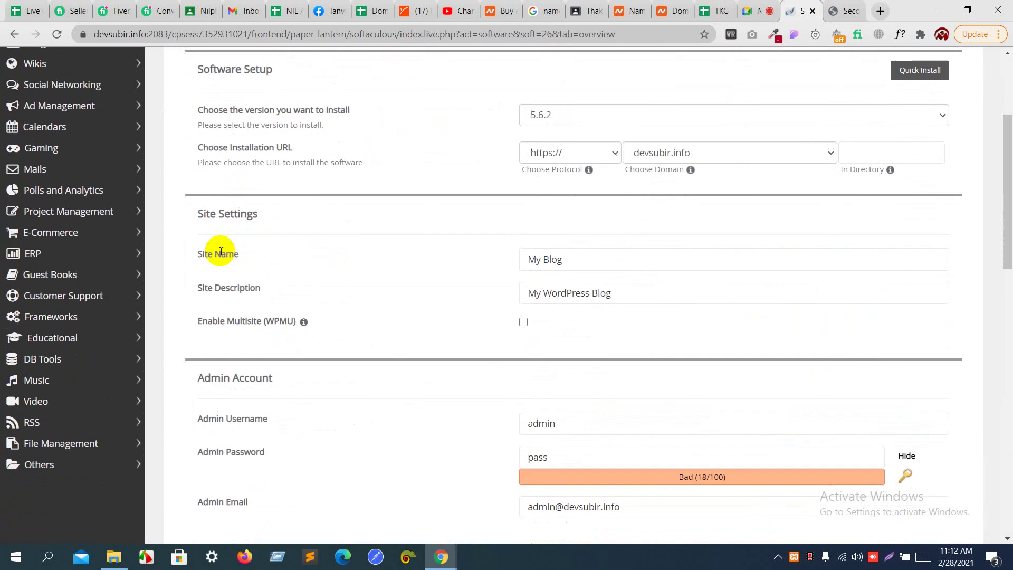
scroll(221, 254, up, 2)
scroll(221, 255, up, 5)
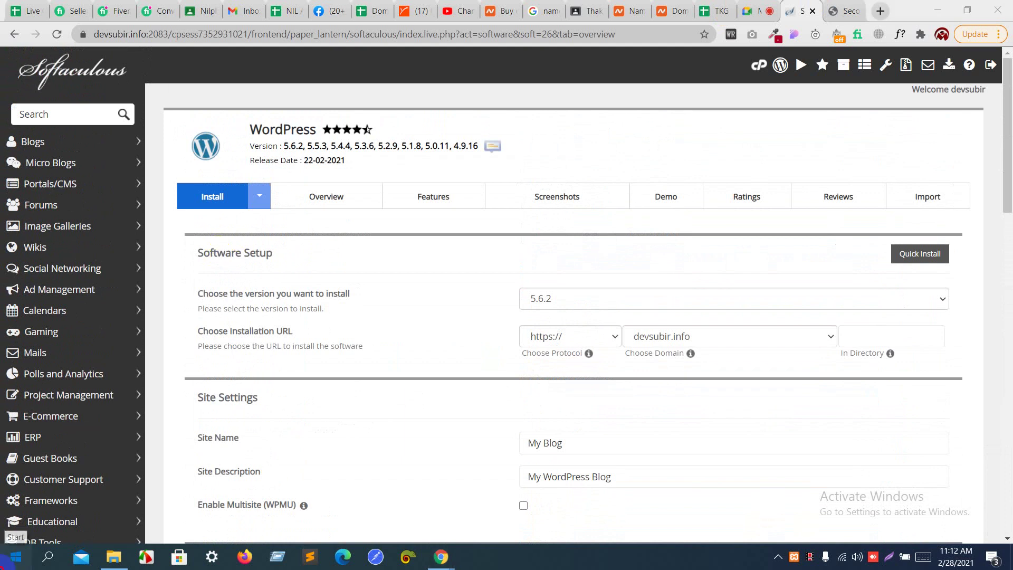
click(15, 556)
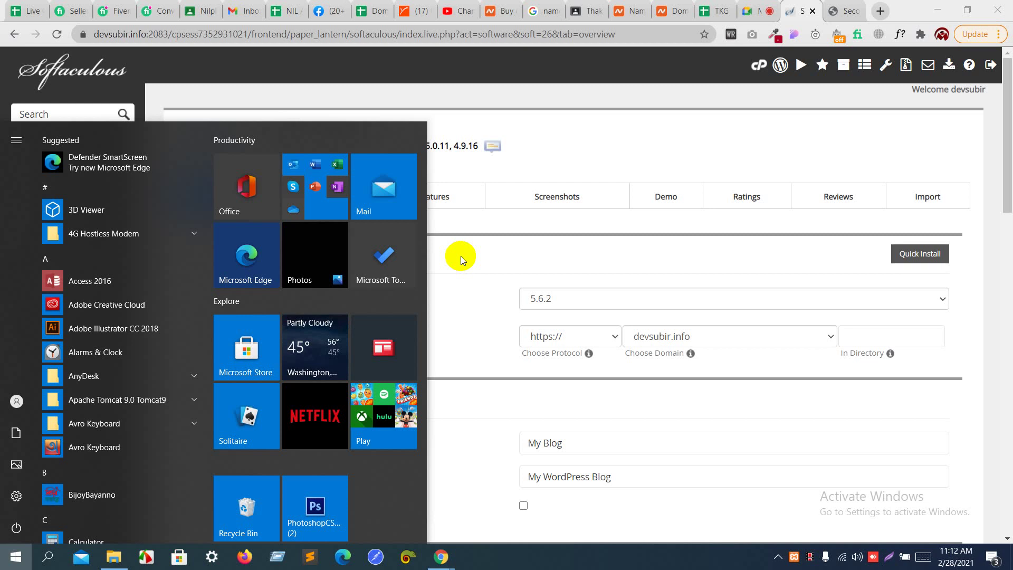
click(577, 272)
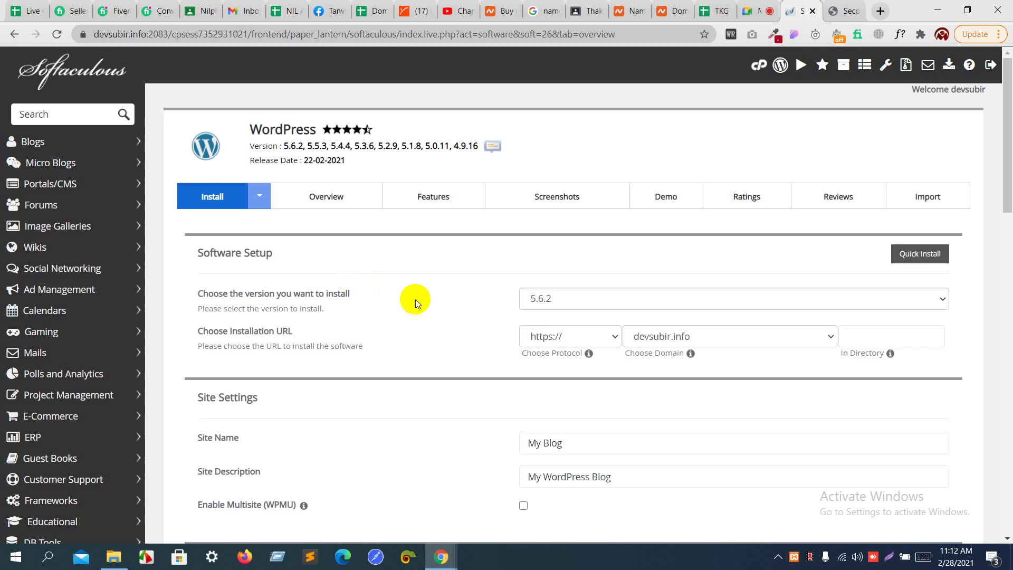
click(566, 299)
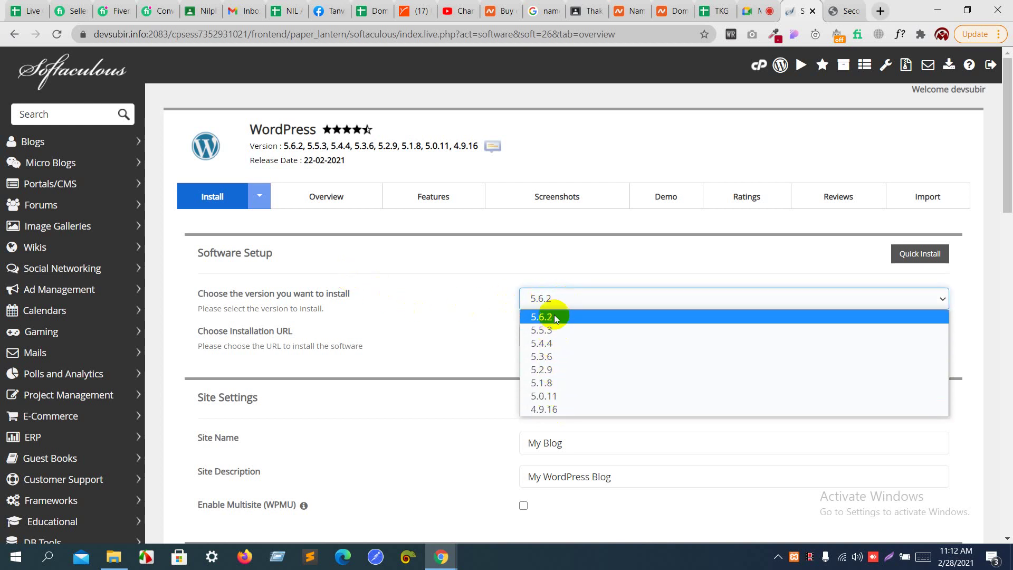
click(478, 285)
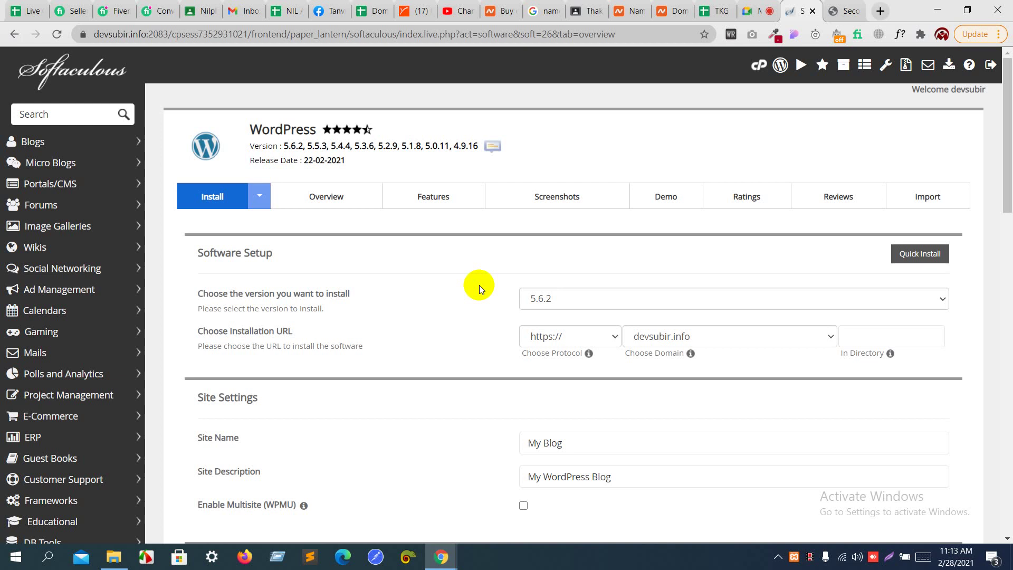
click(547, 294)
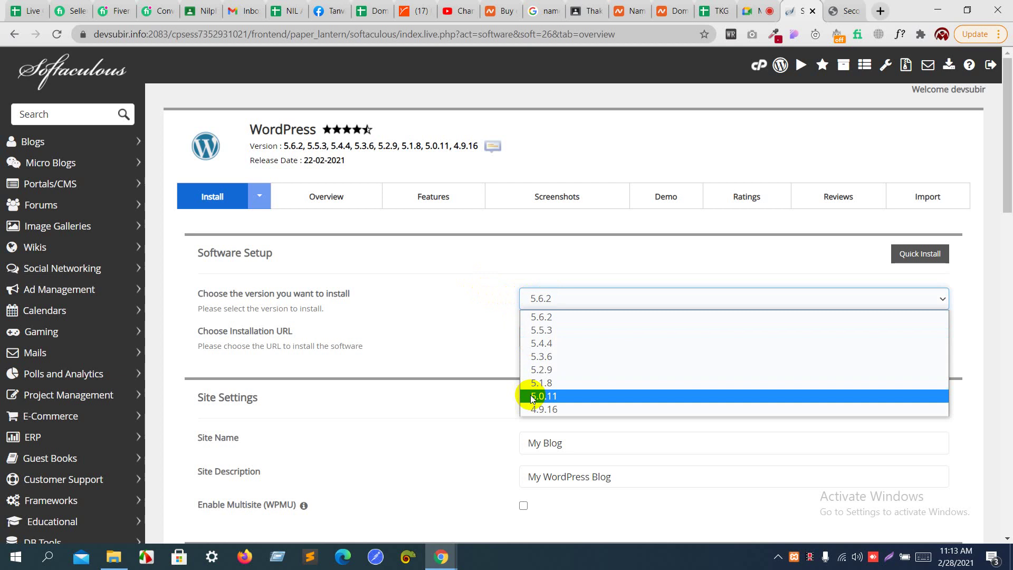
click(466, 369)
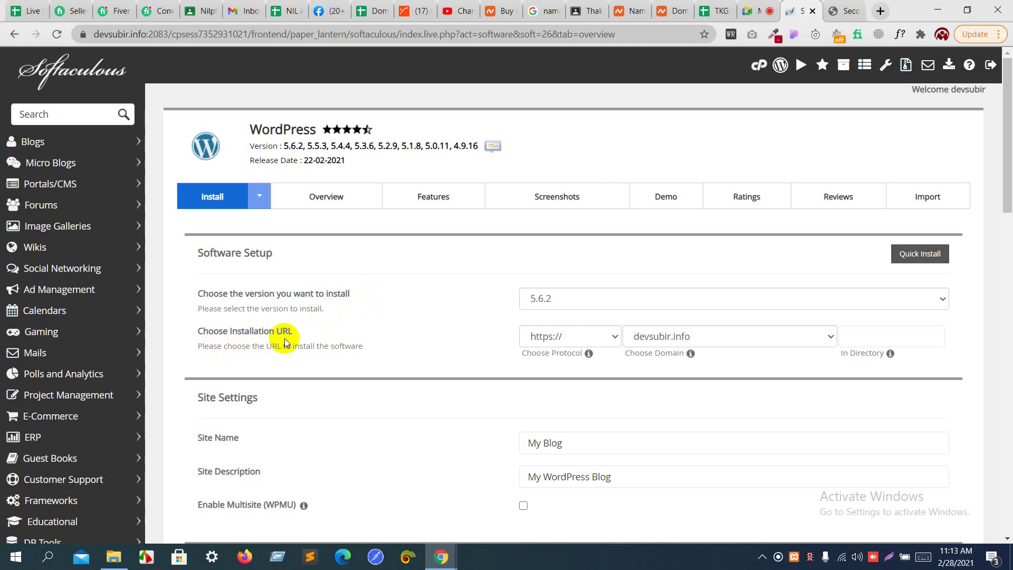
click(756, 340)
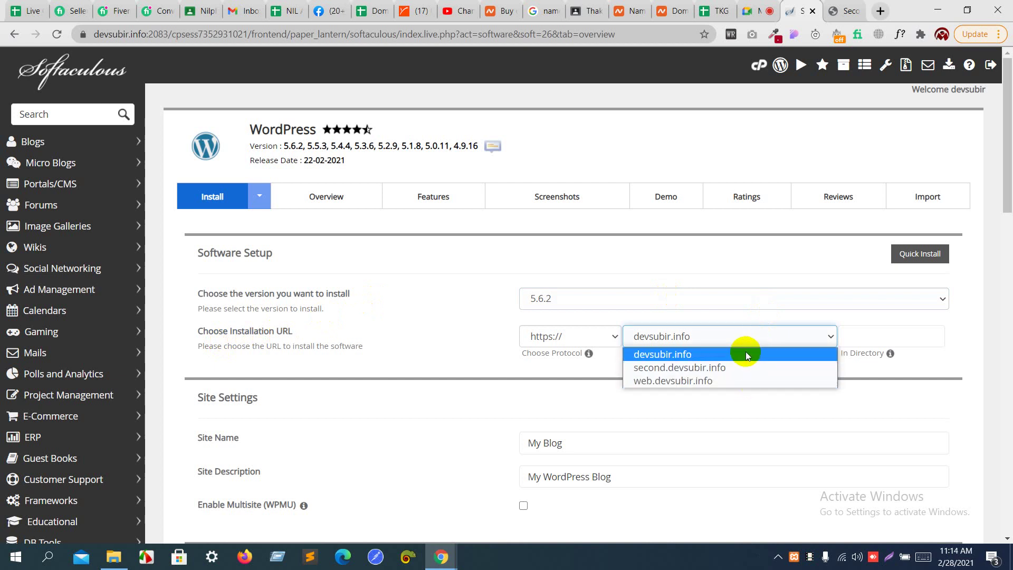
click(746, 352)
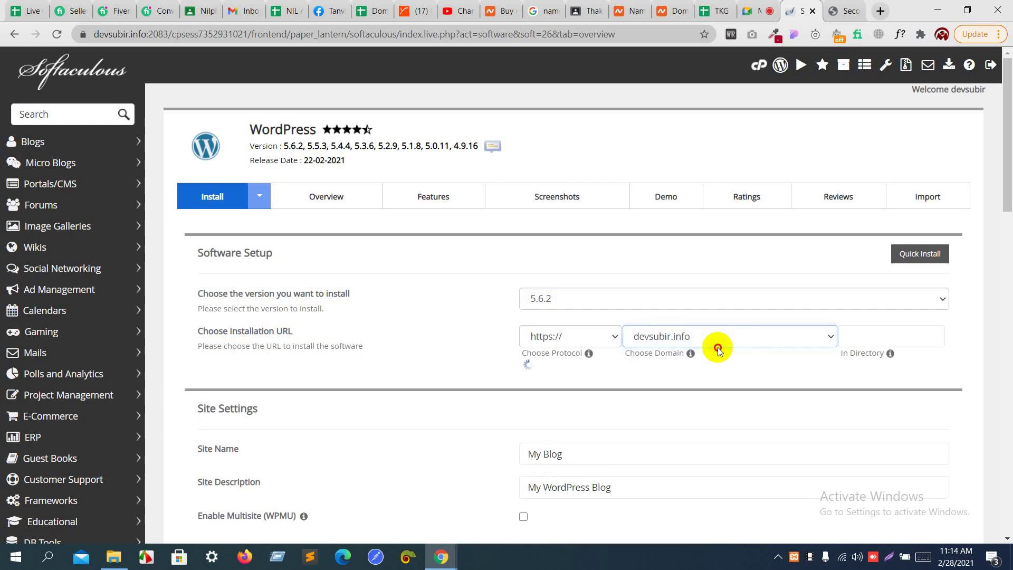
click(719, 341)
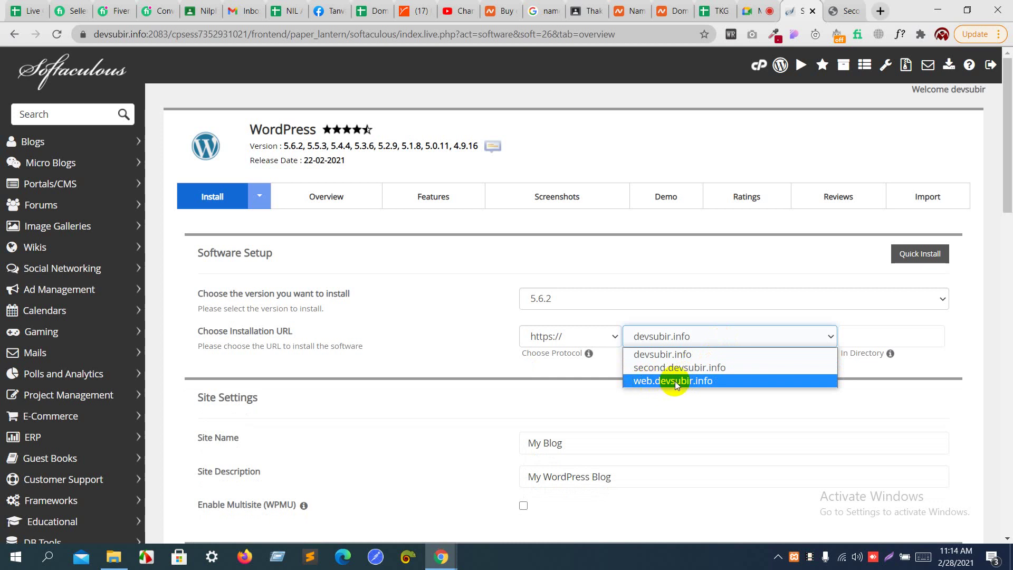
click(675, 381)
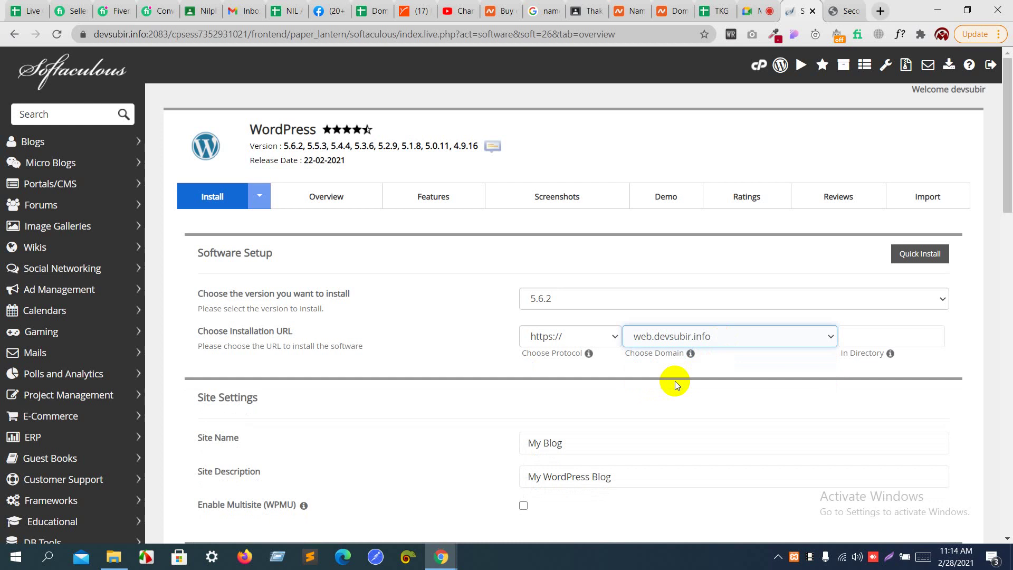
scroll(675, 381, down, 2)
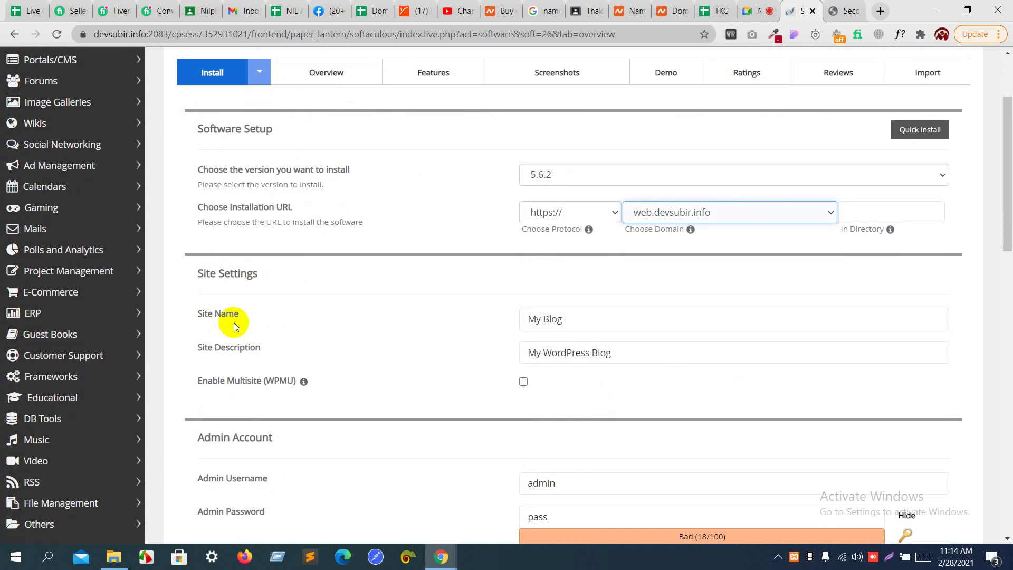
click(216, 316)
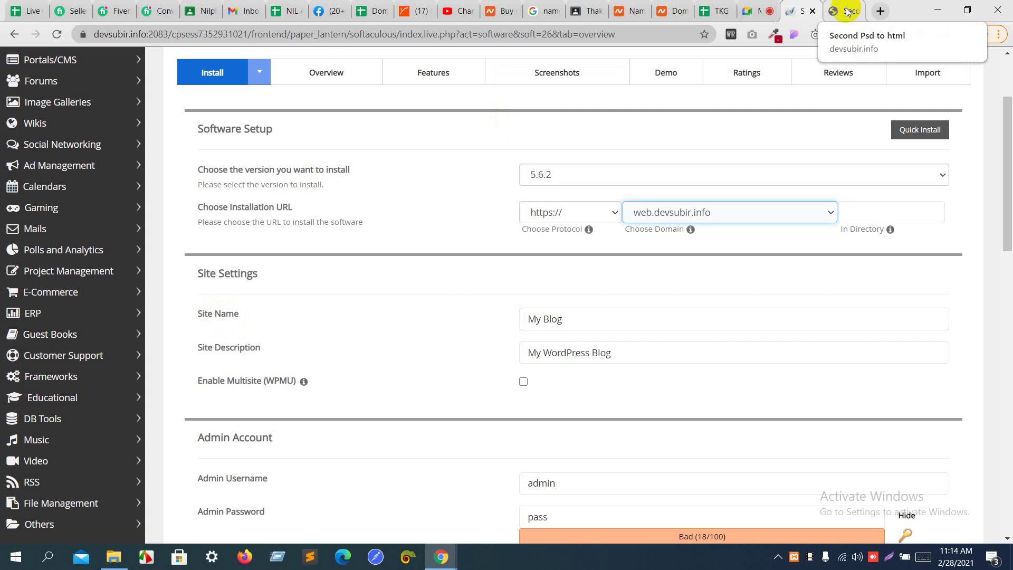
Replace 'My Blog' with the site name 'This is my first website' and enter a description stating the owner's name
triple_click(578, 319)
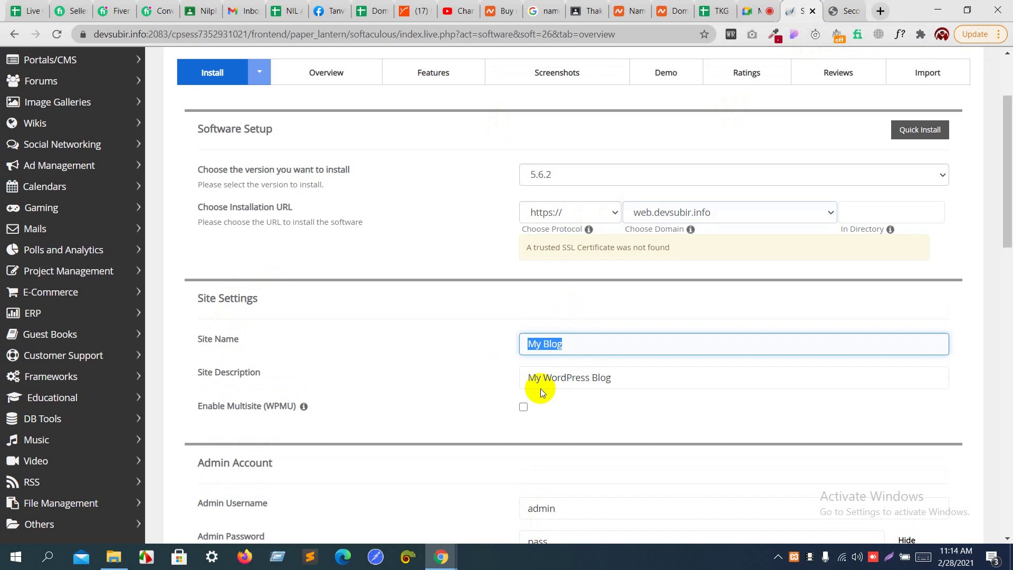
text(Thi)
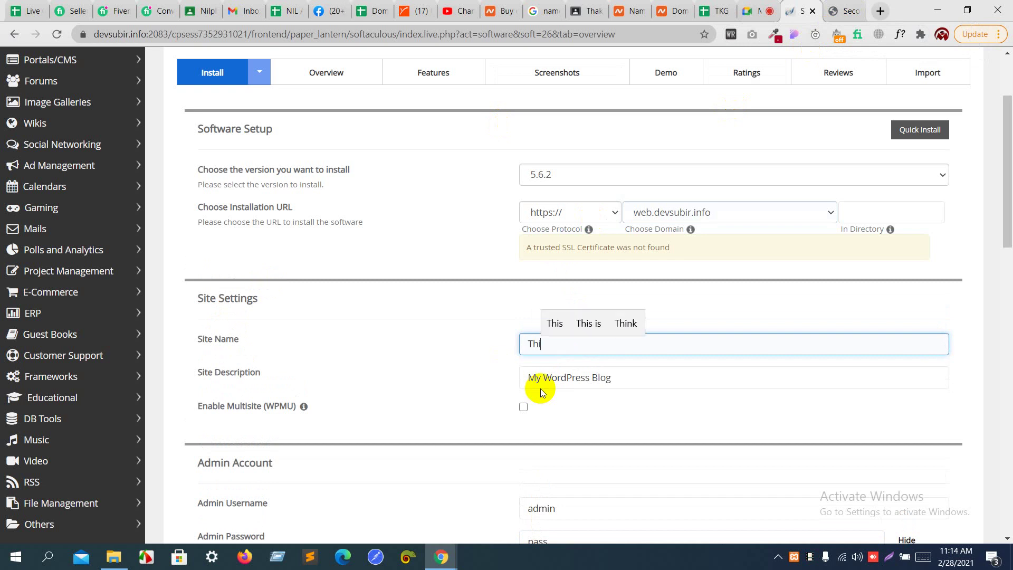
text(s is m)
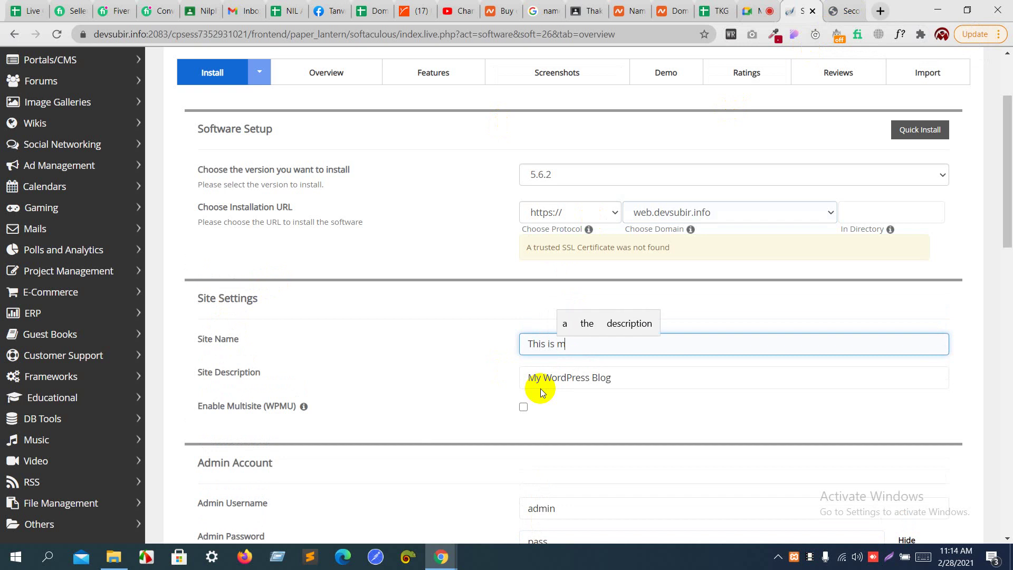
text(y first)
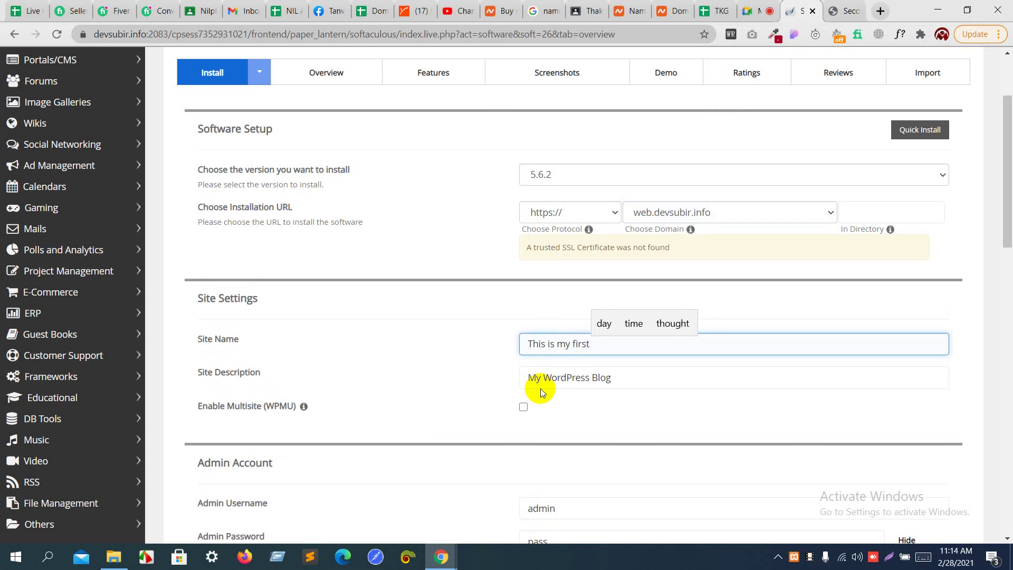
text( web)
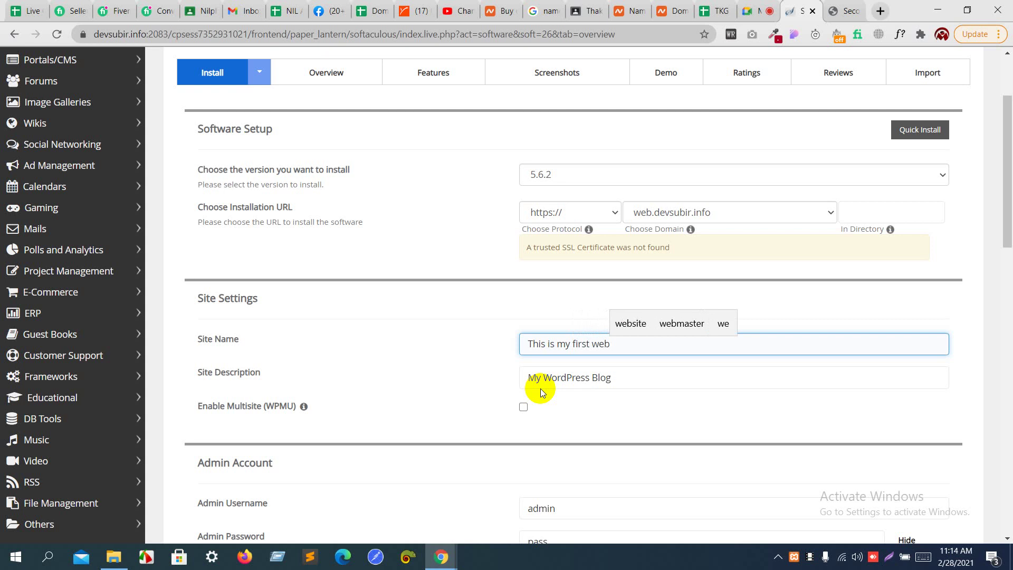
text(site)
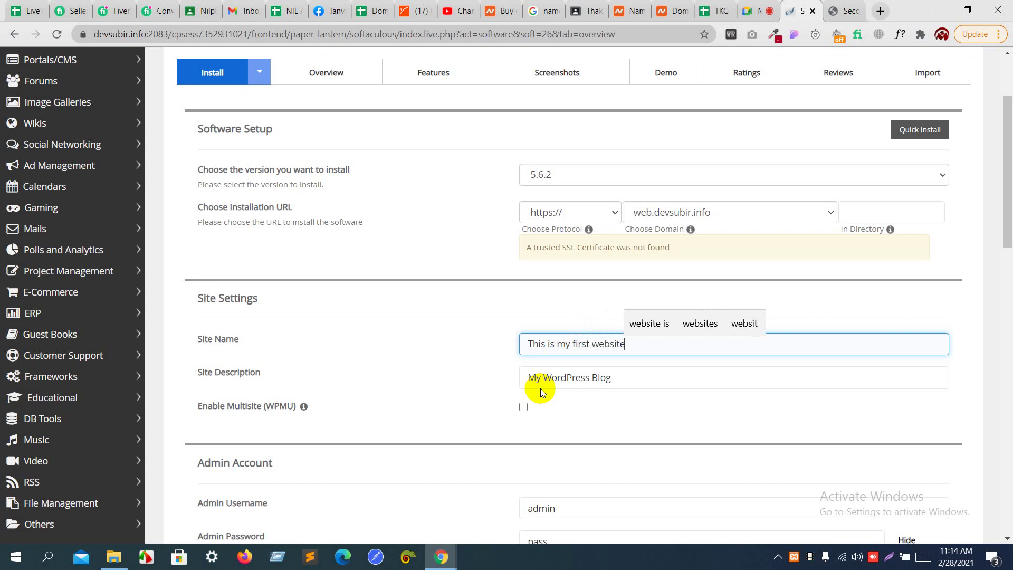
key(Tab)
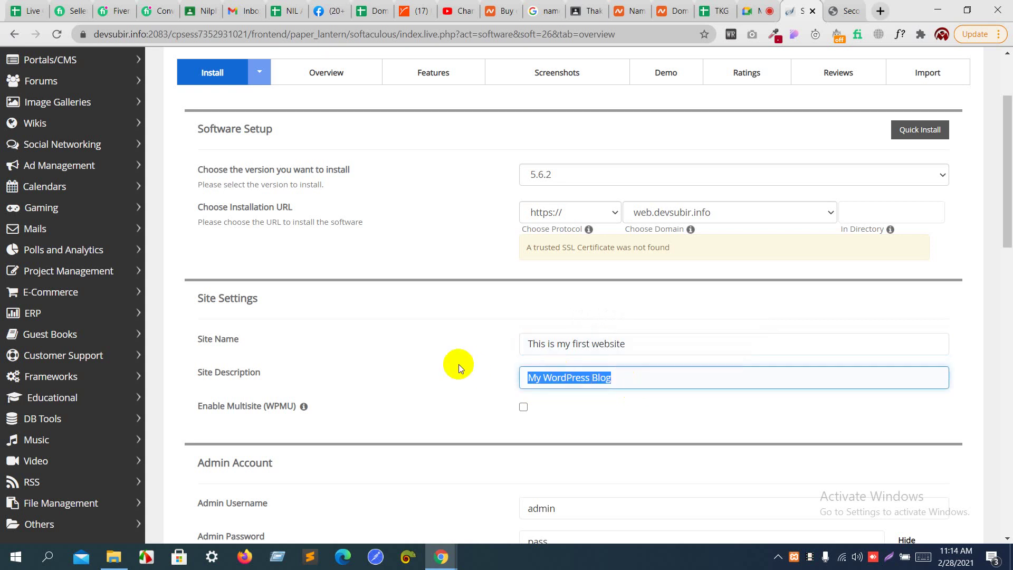
scroll(457, 364, down, 2)
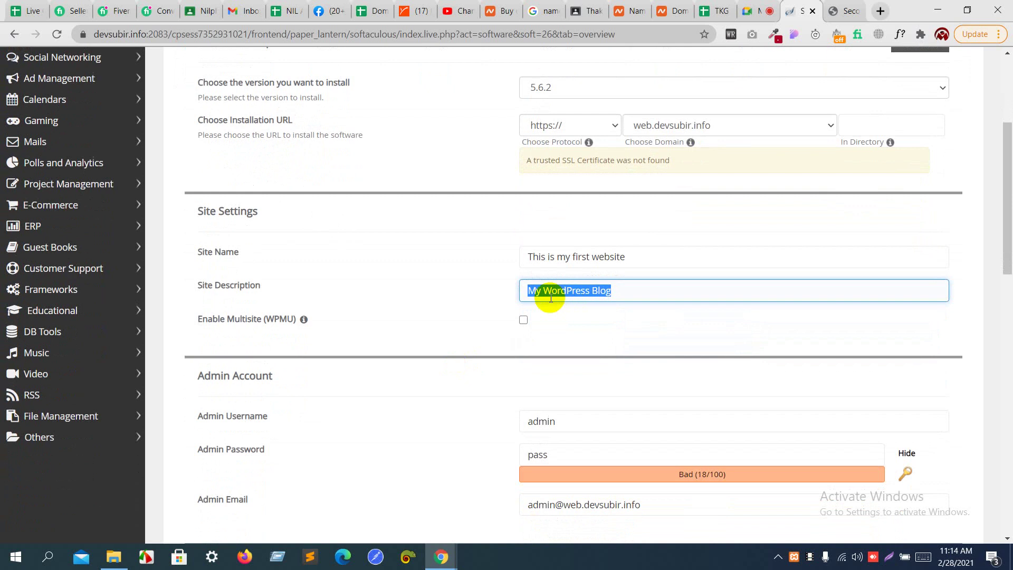
text(Th)
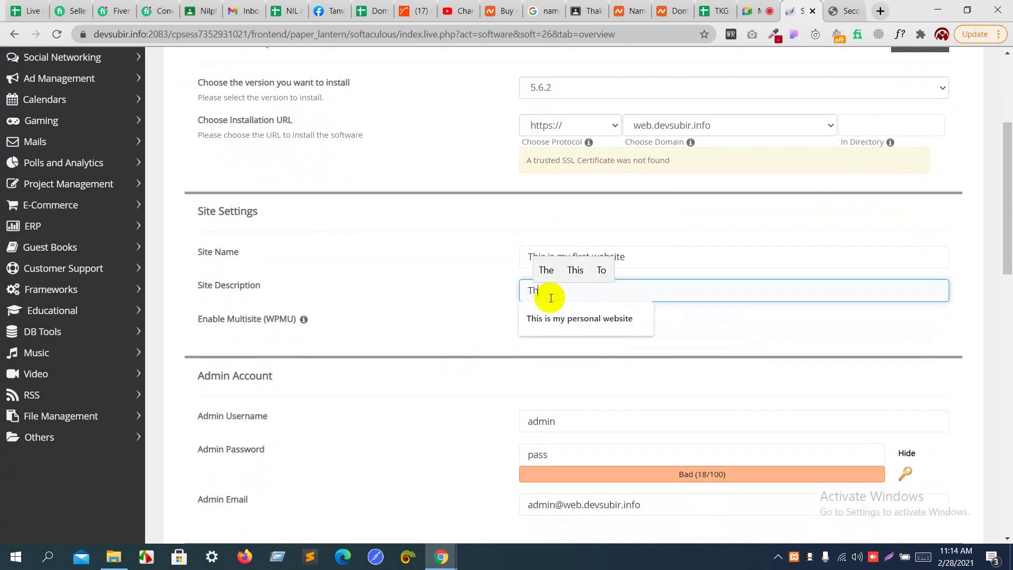
text(is is)
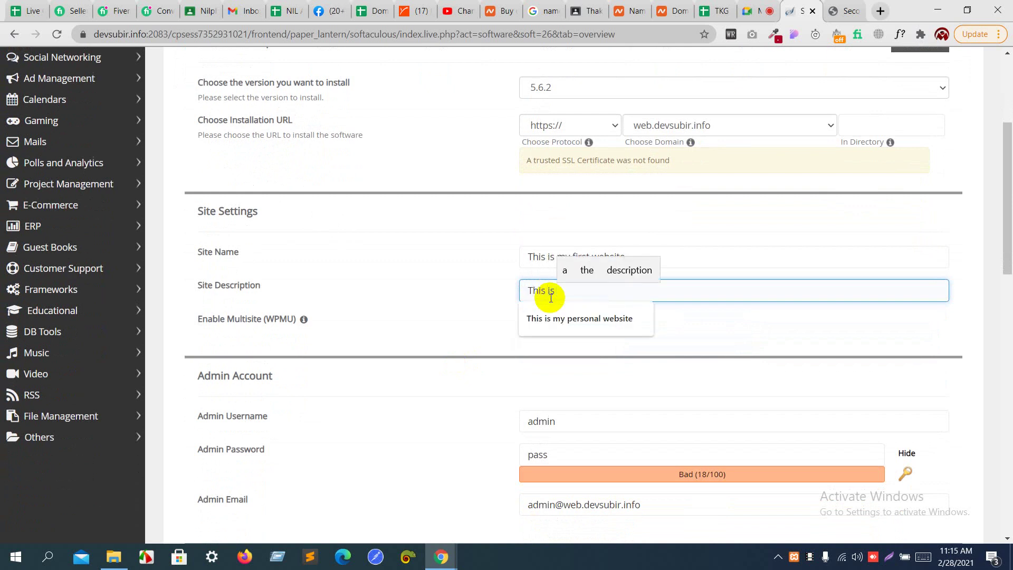
text( Ab)
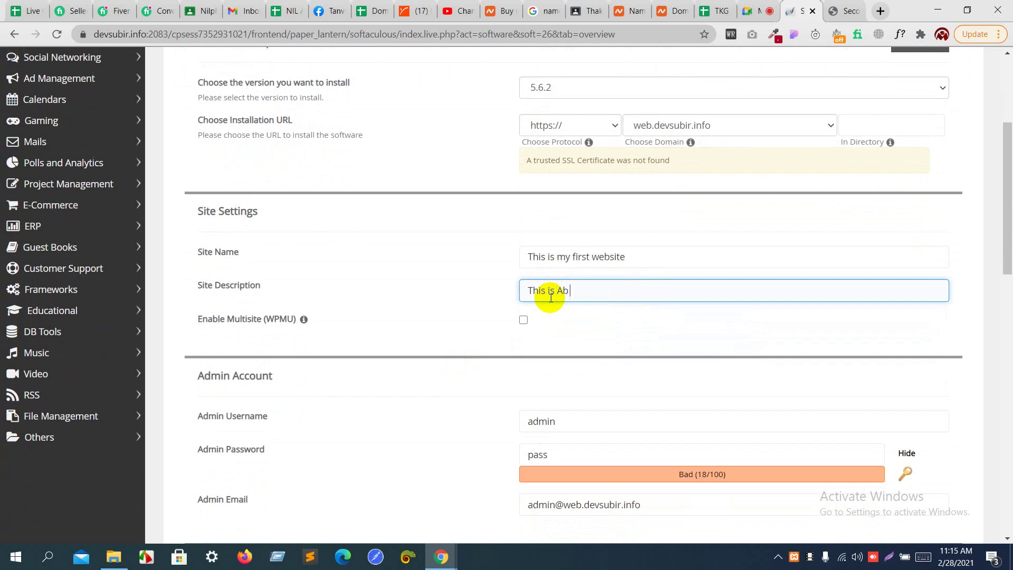
text( Majid)
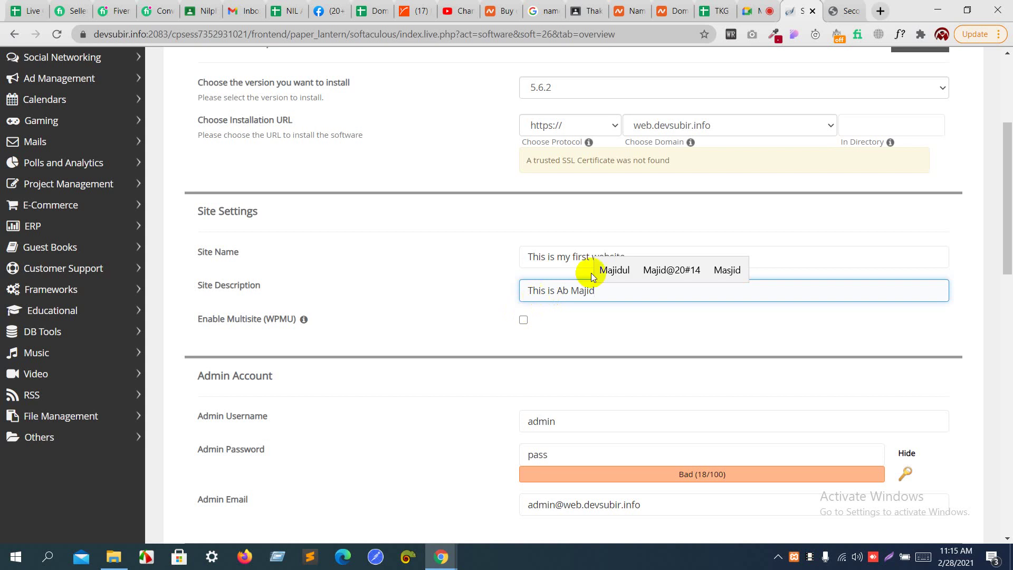
click(640, 319)
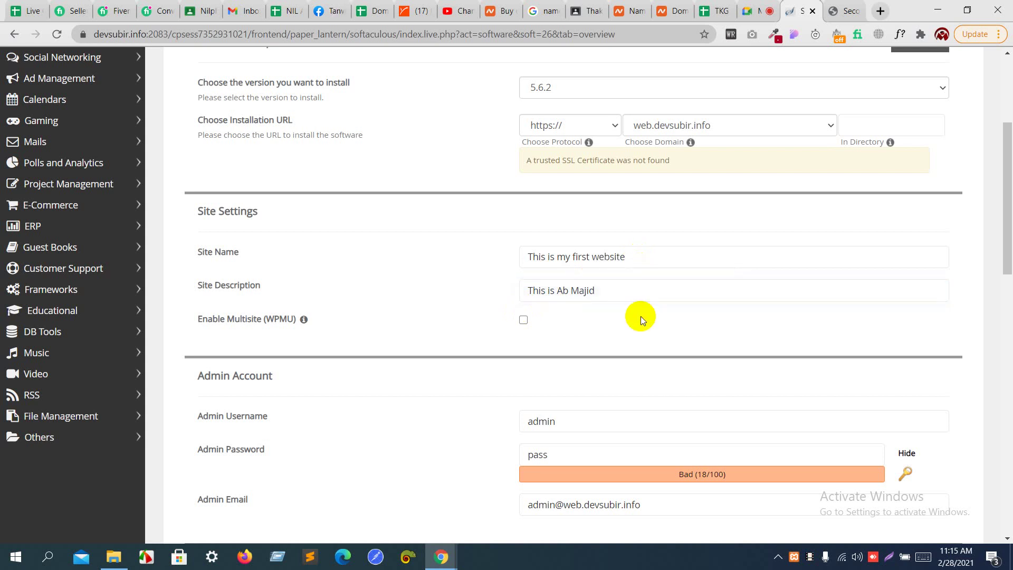
click(585, 289)
scroll(586, 285, down, 1)
scroll(590, 282, down, 2)
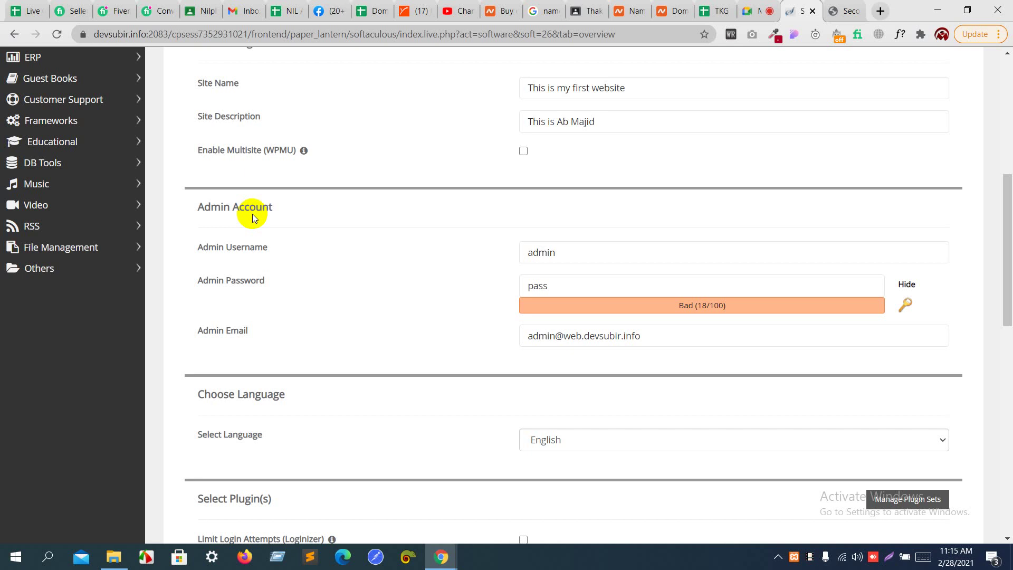
click(204, 255)
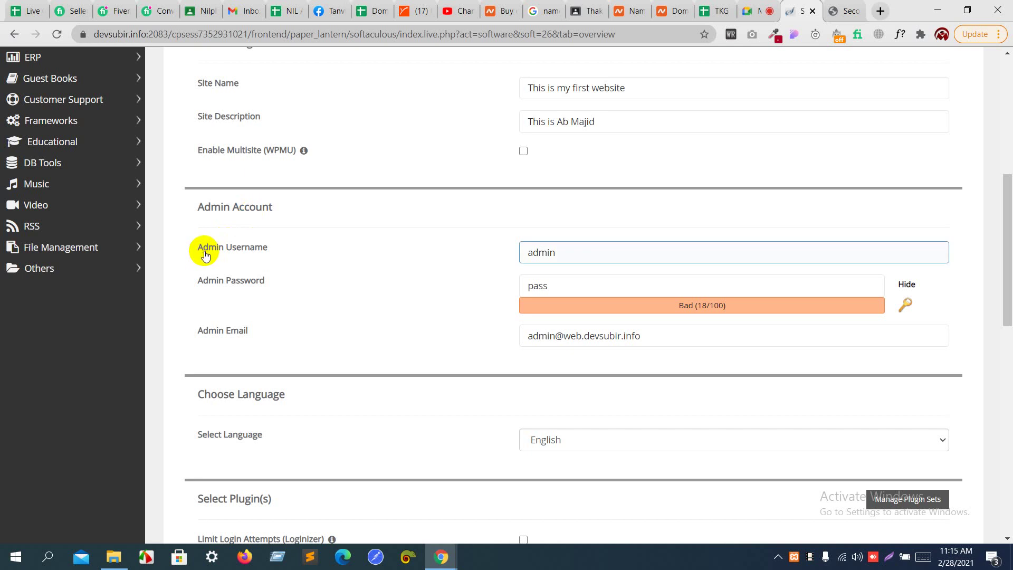
double_click(588, 251)
click(278, 290)
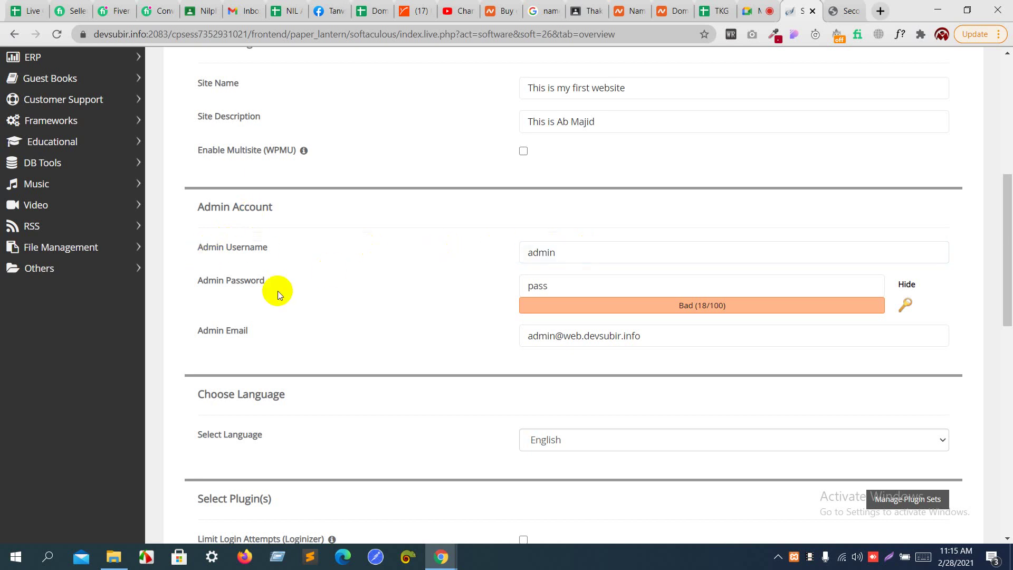
click(538, 255)
click(235, 280)
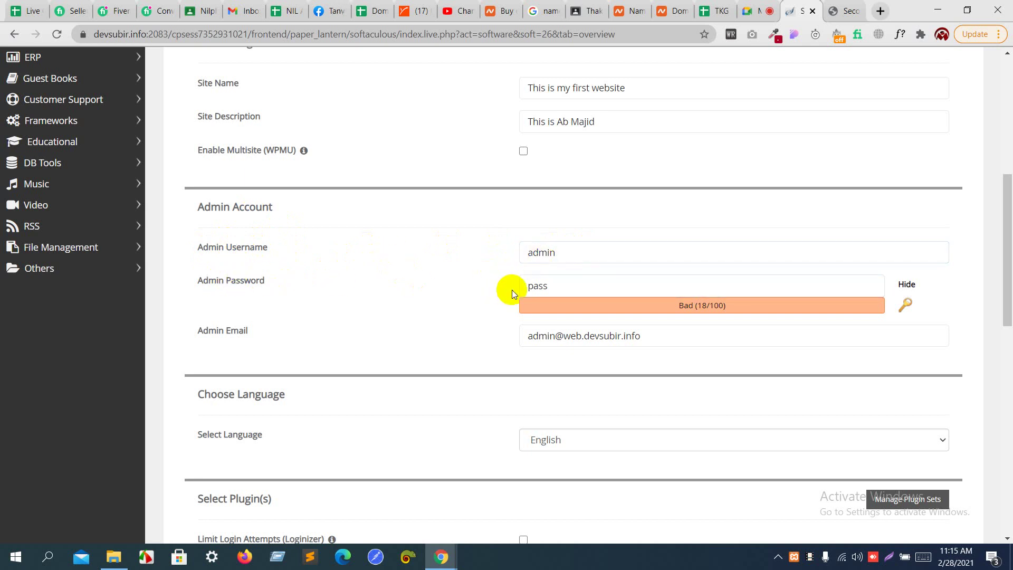
click(545, 287)
click(526, 279)
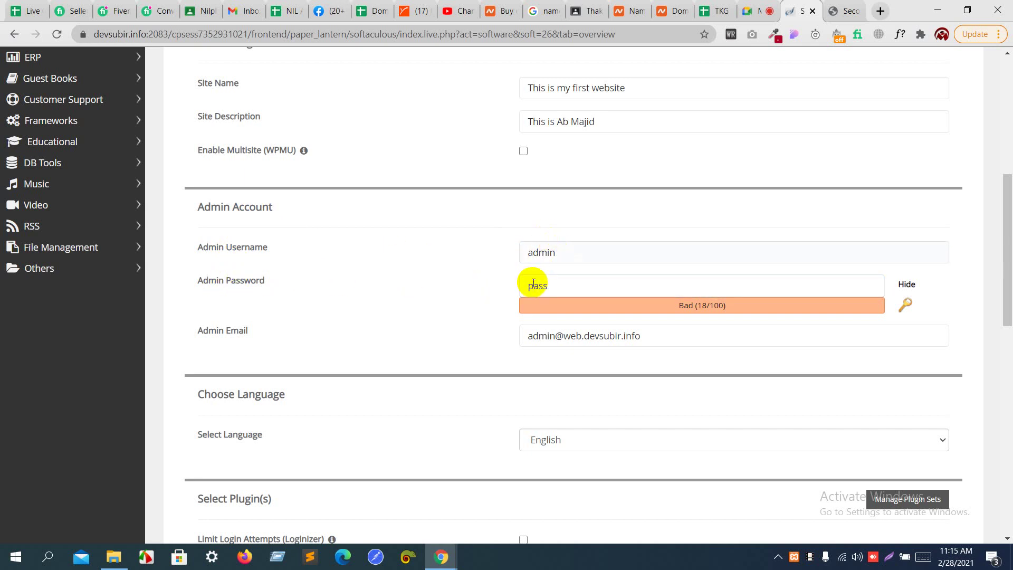
click(552, 253)
click(473, 321)
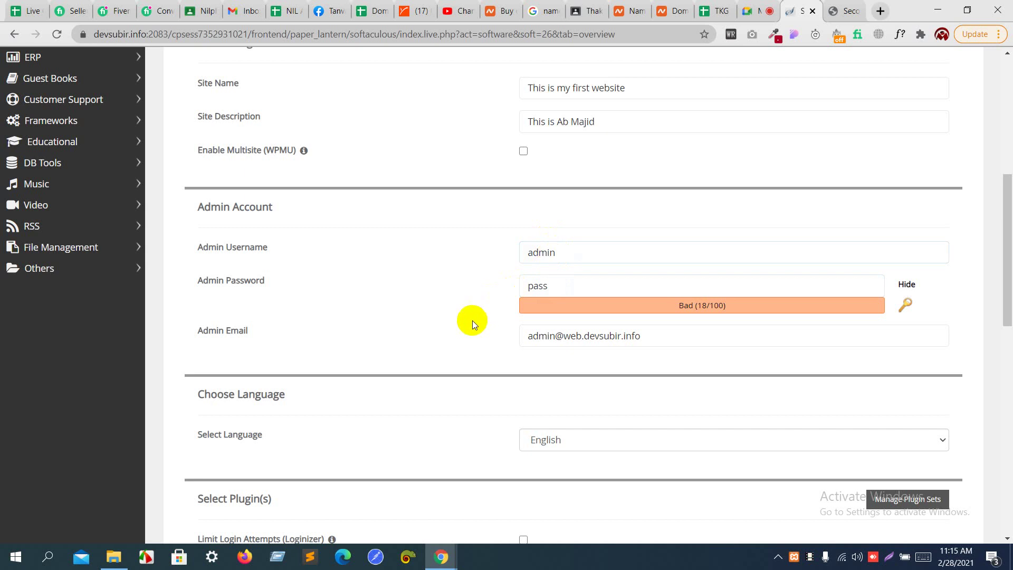
scroll(473, 321, down, 1)
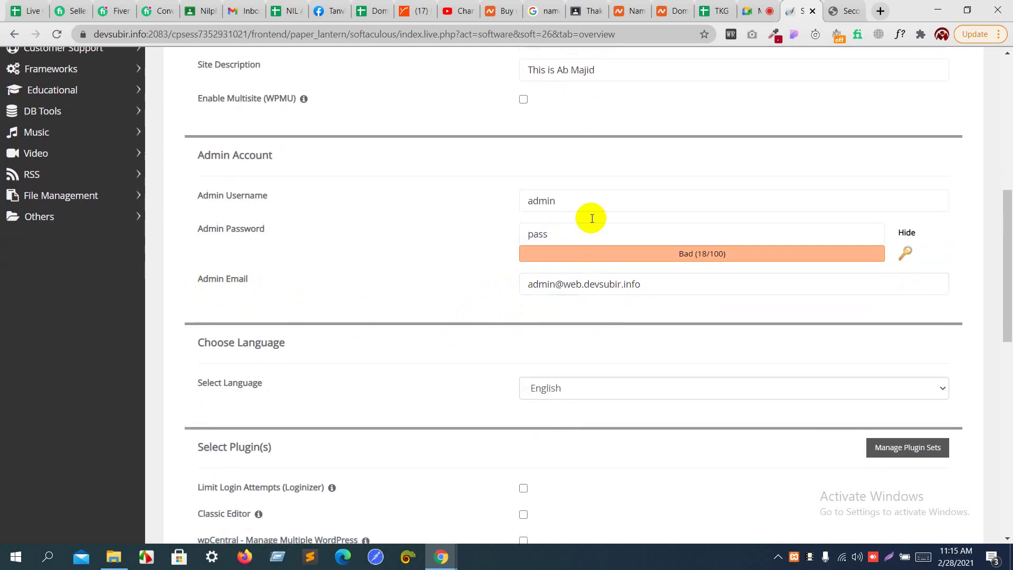
click(523, 285)
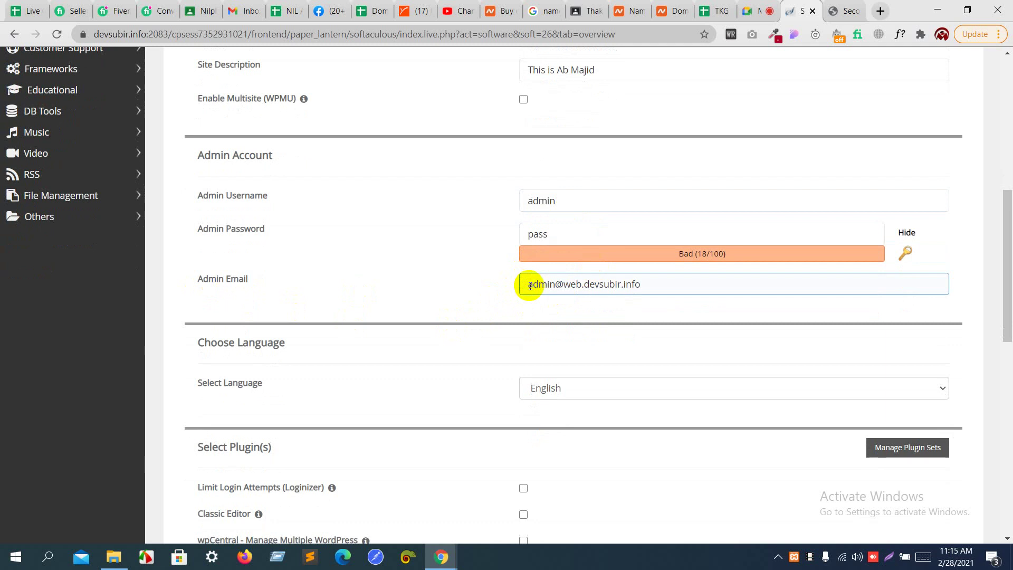
drag(526, 285, 624, 283)
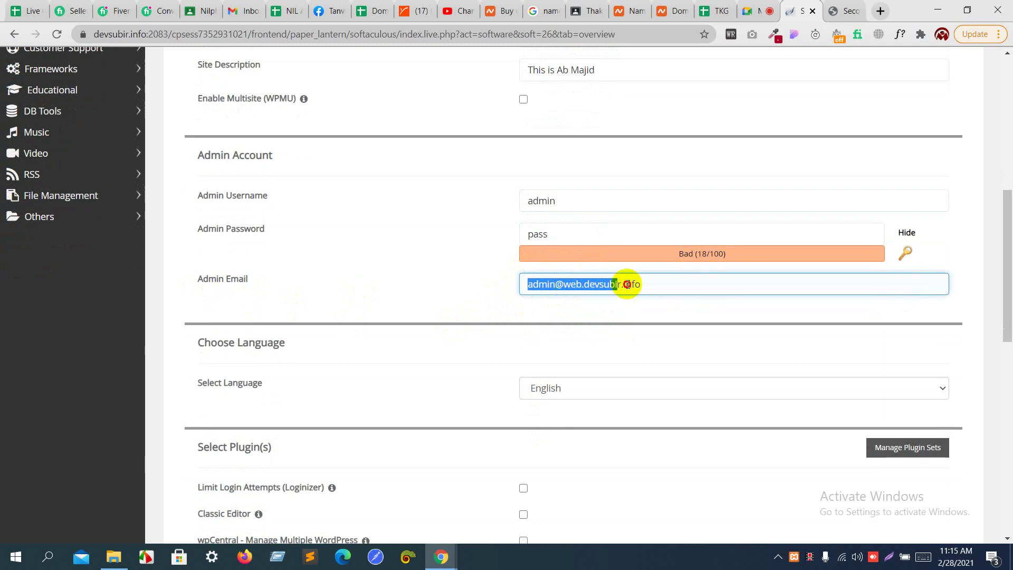
click(668, 281)
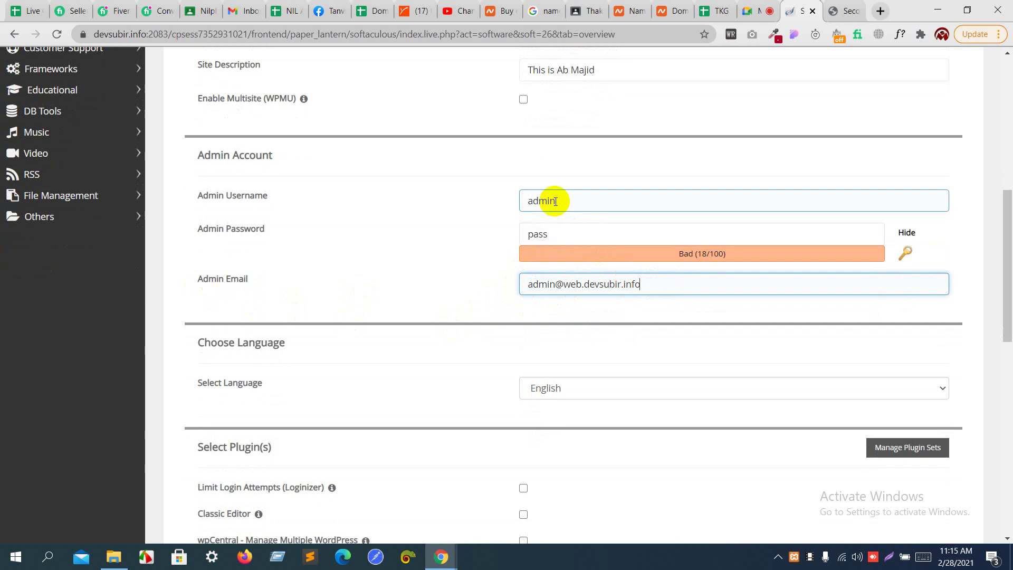
drag(555, 201, 517, 202)
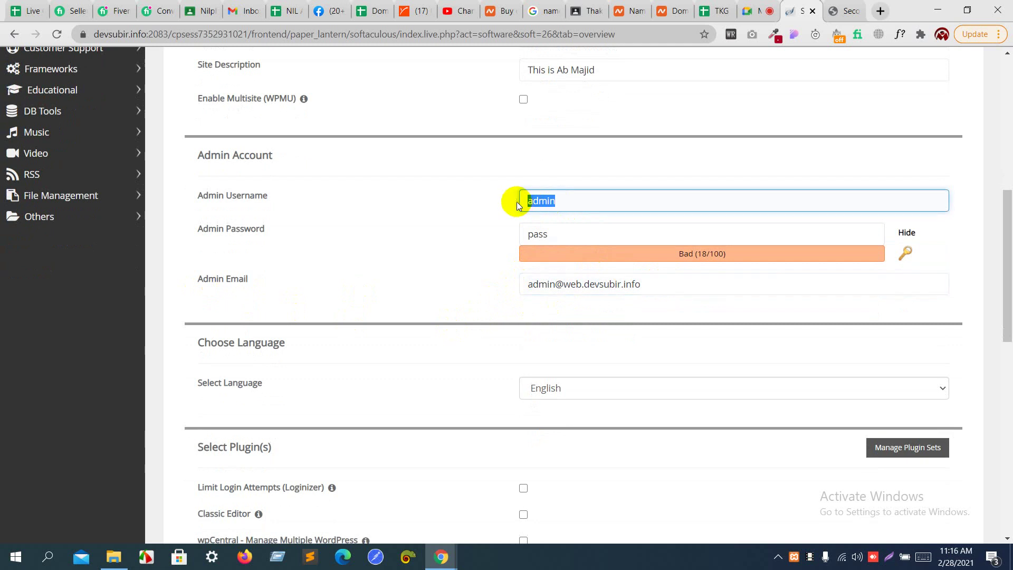
click(499, 204)
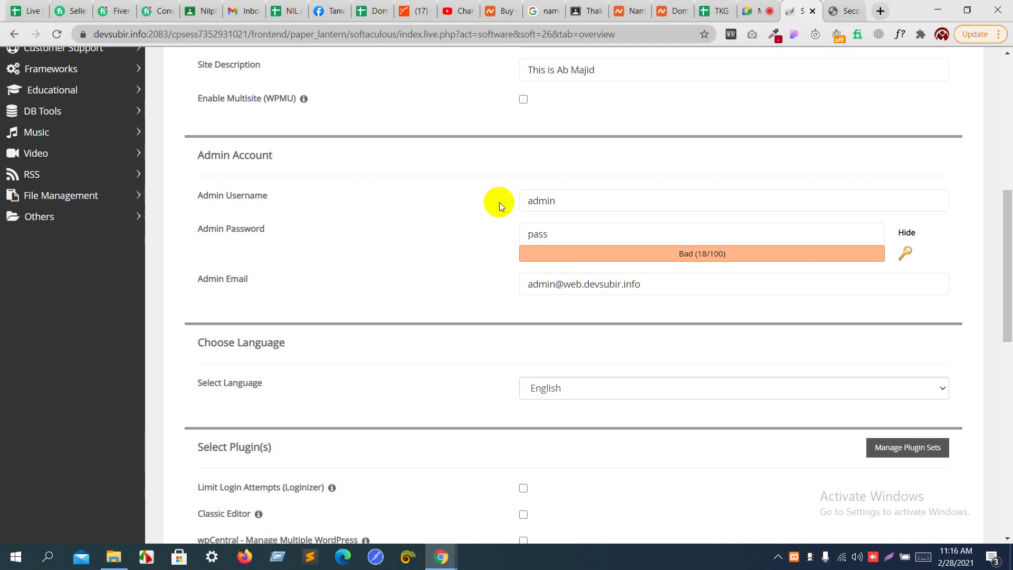
double_click(562, 202)
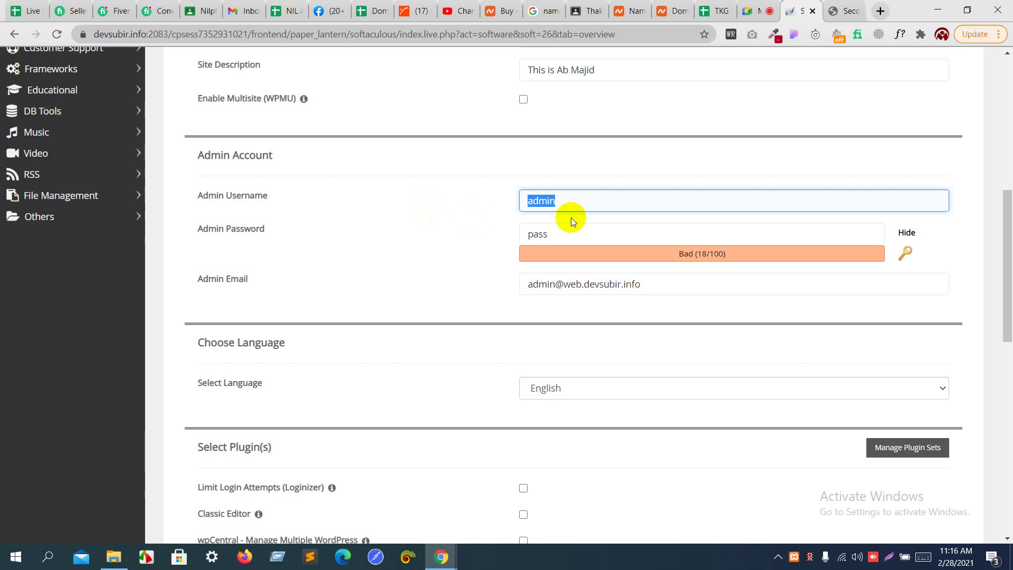
click(495, 210)
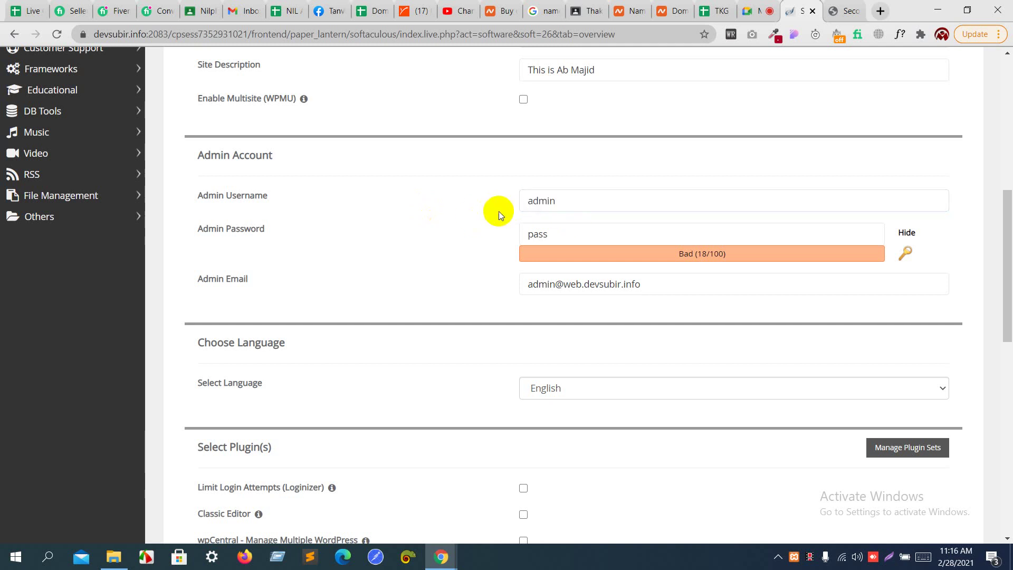
click(548, 239)
click(354, 278)
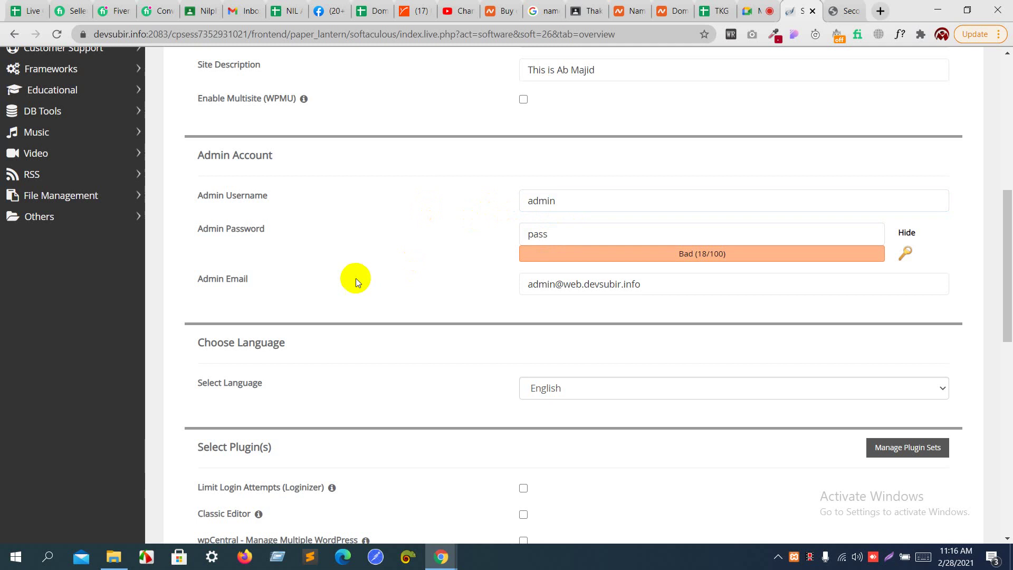
click(680, 289)
drag(681, 289, 373, 280)
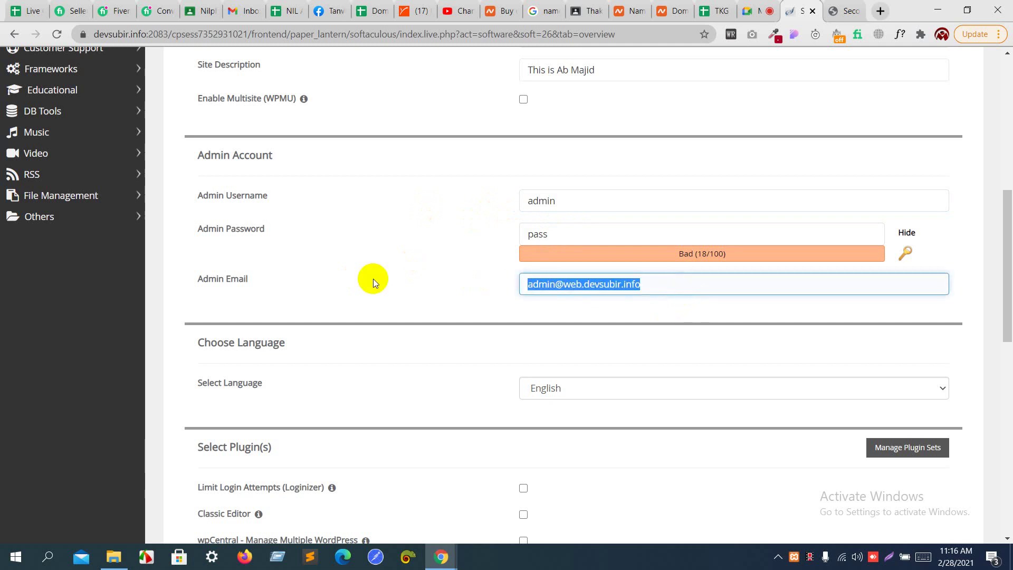
click(372, 278)
click(523, 293)
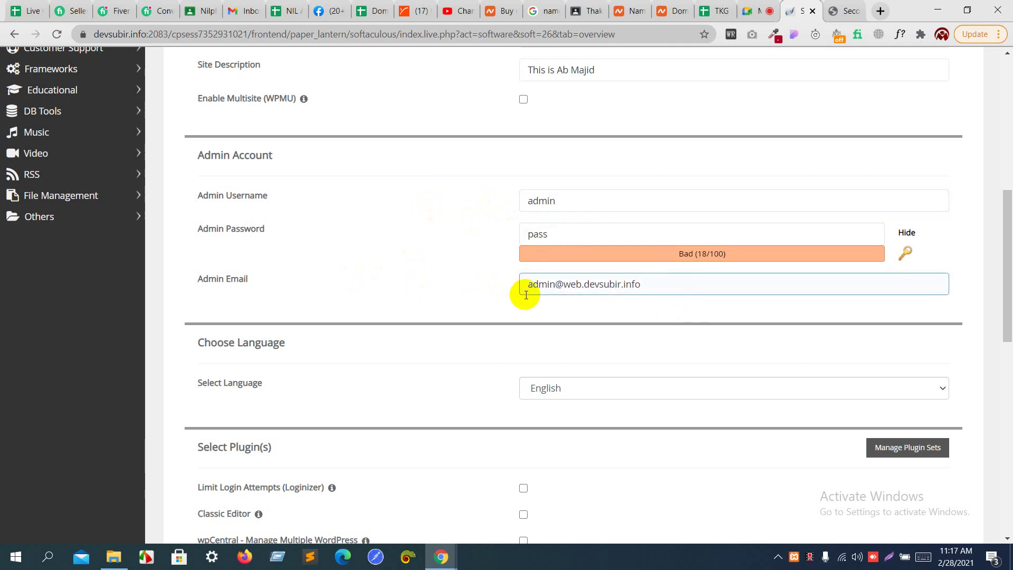
click(526, 301)
scroll(524, 298, down, 2)
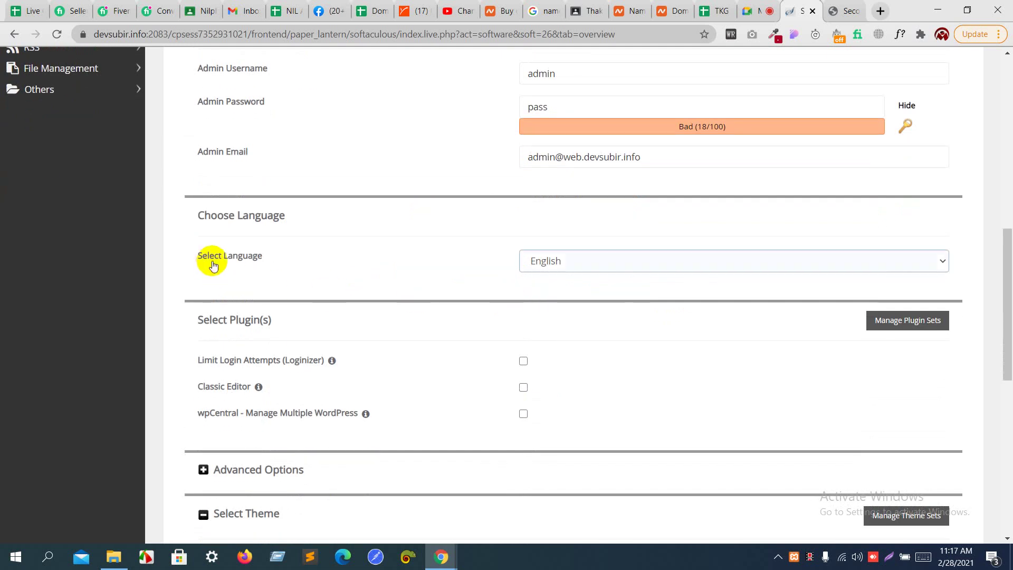
Point out the installation language setting, briefly checking the video call
click(223, 261)
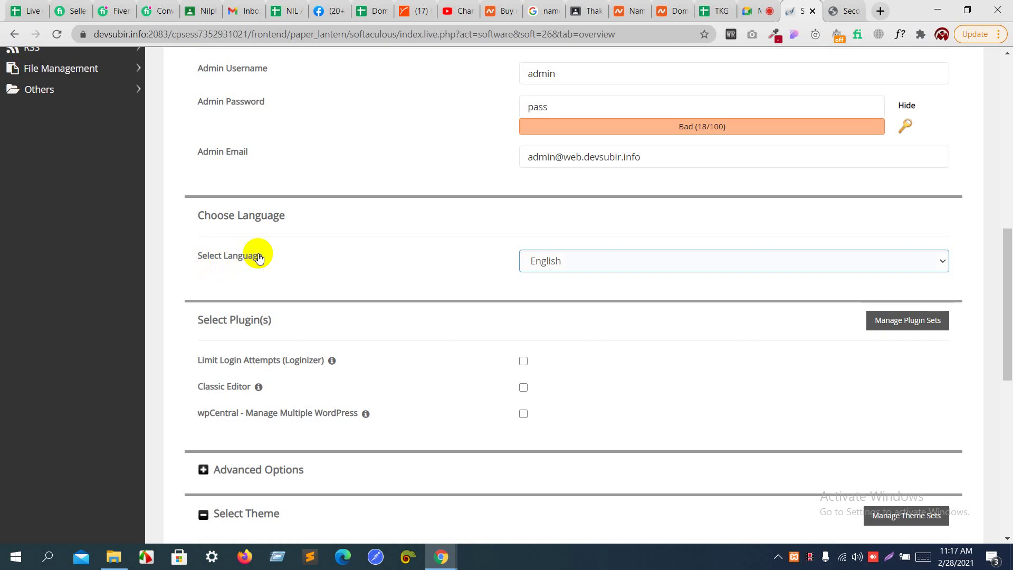
click(258, 257)
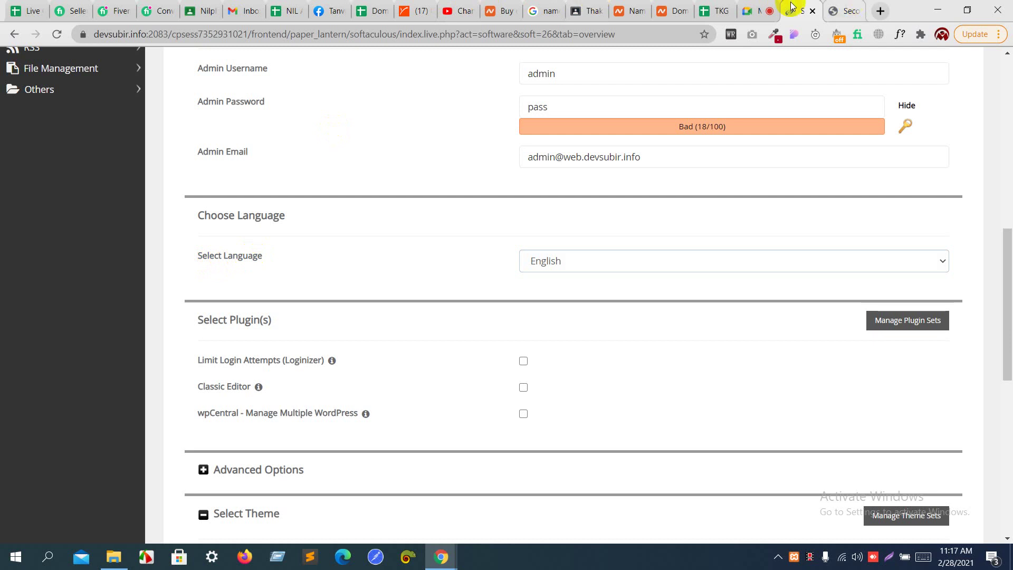
click(770, 6)
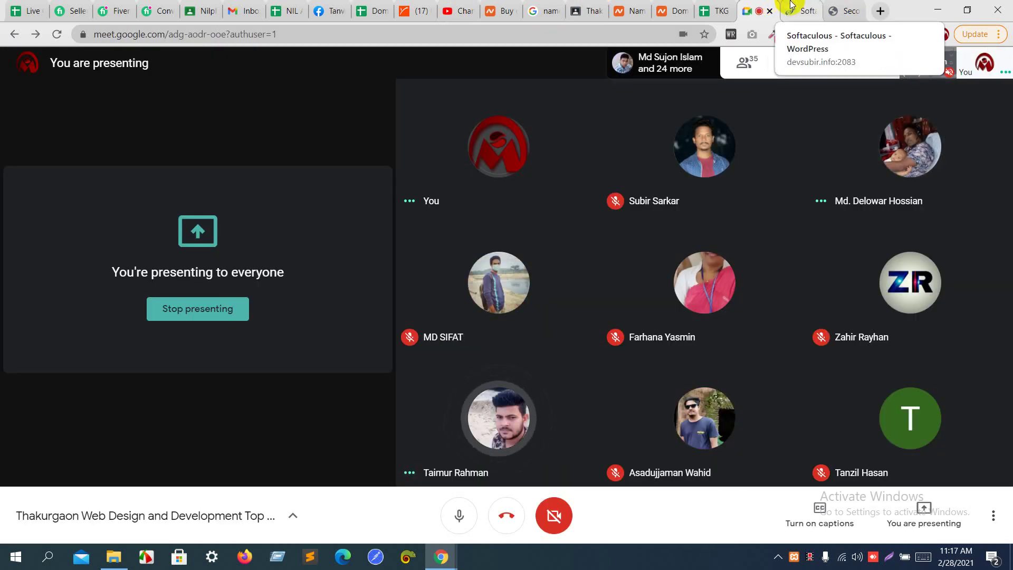
click(791, 6)
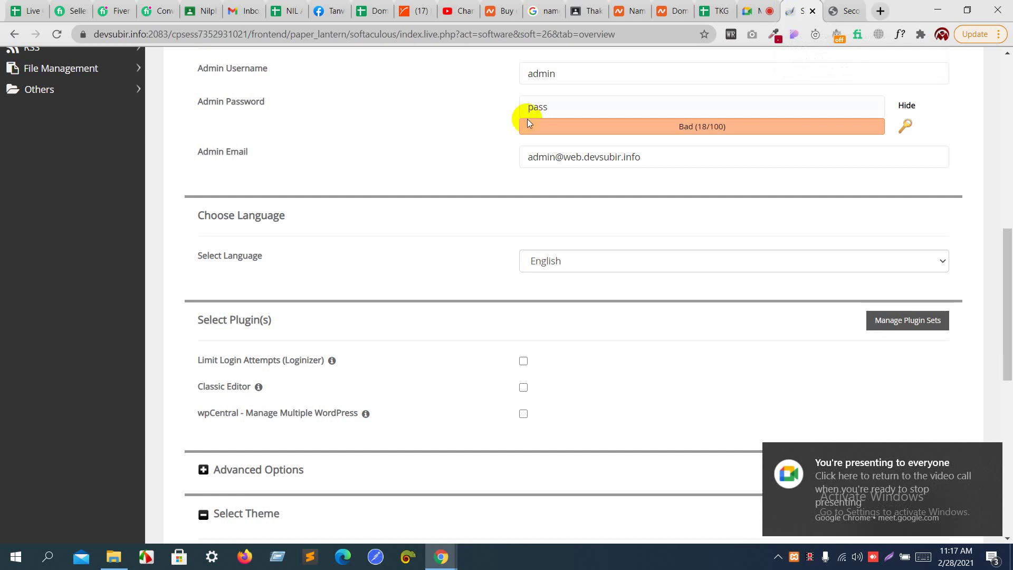
scroll(497, 176, up, 4)
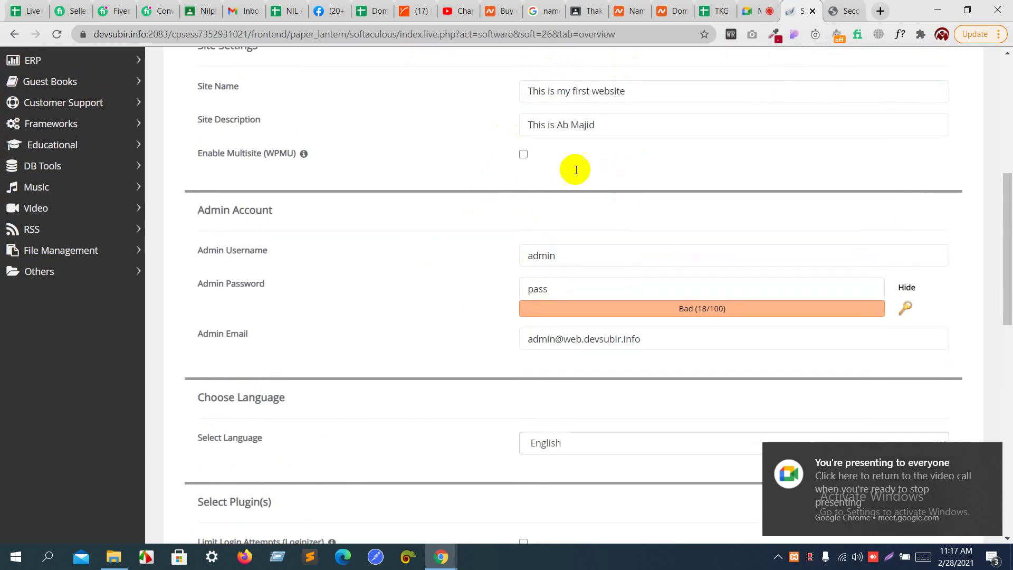
scroll(564, 144, down, 3)
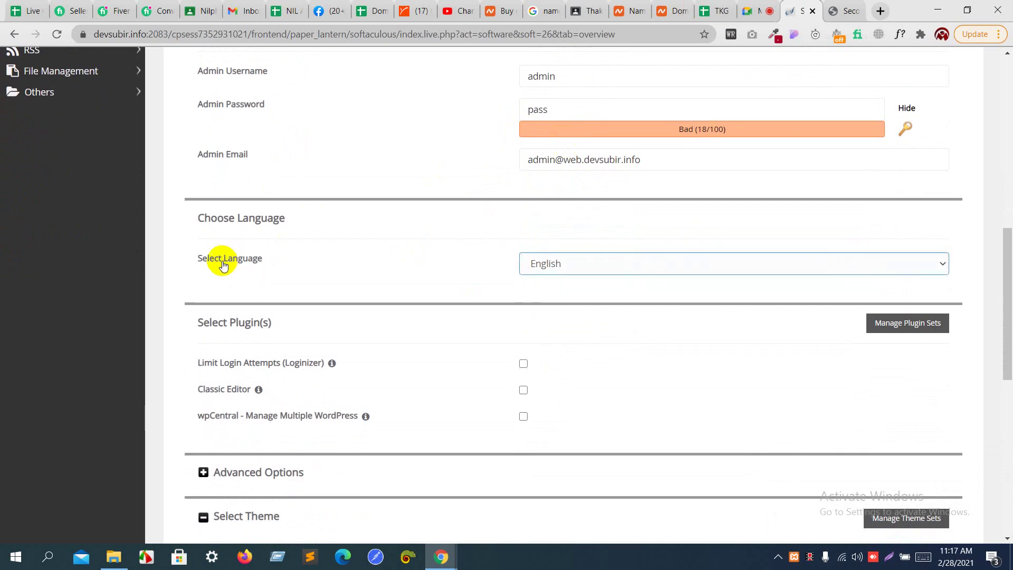
Choose Persian as the WordPress installation language
click(618, 266)
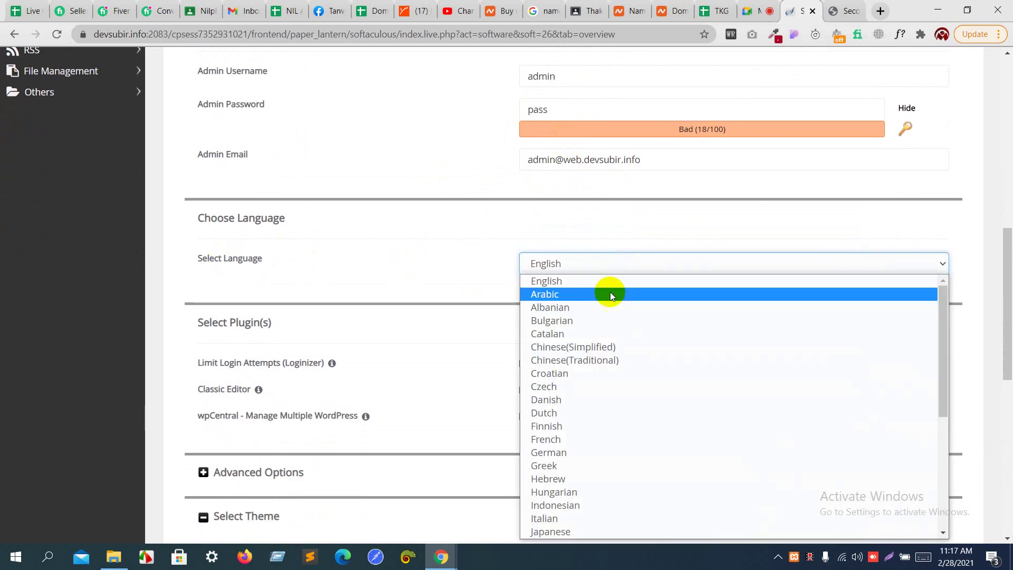
scroll(583, 374, down, 3)
scroll(584, 374, down, 2)
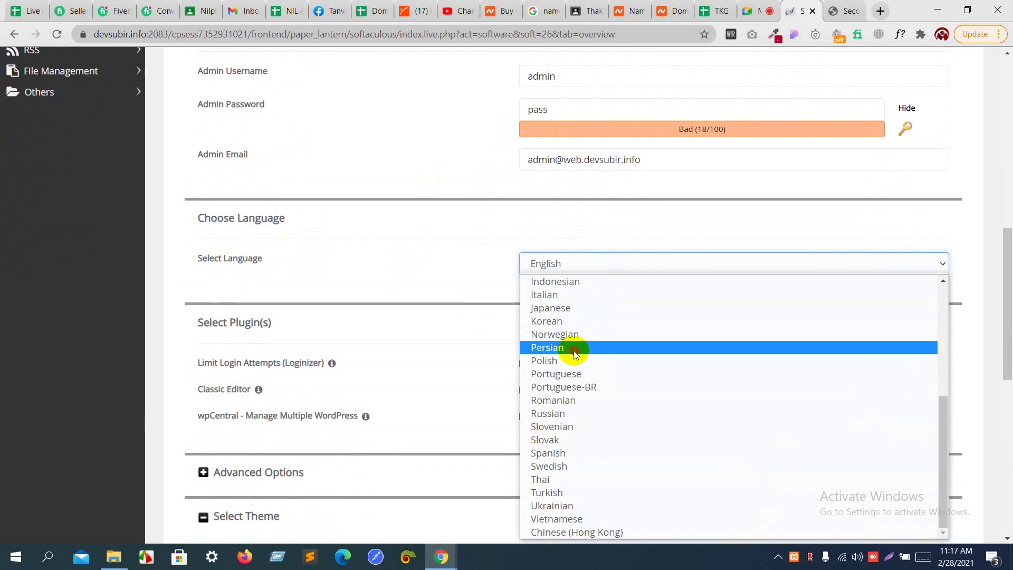
click(574, 350)
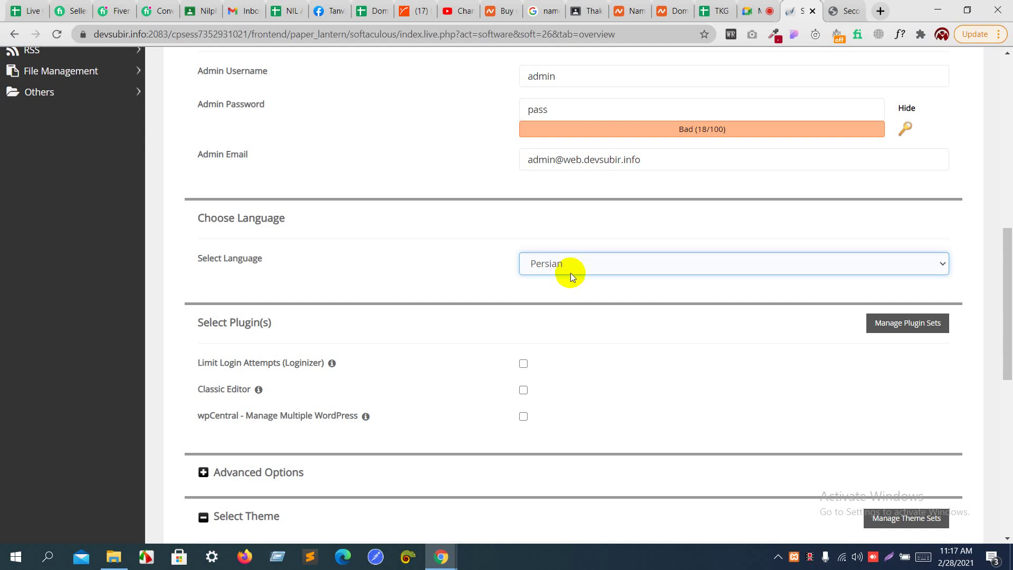
key(super)
Launch Paint from Windows search with 'pai', then close it
text(p)
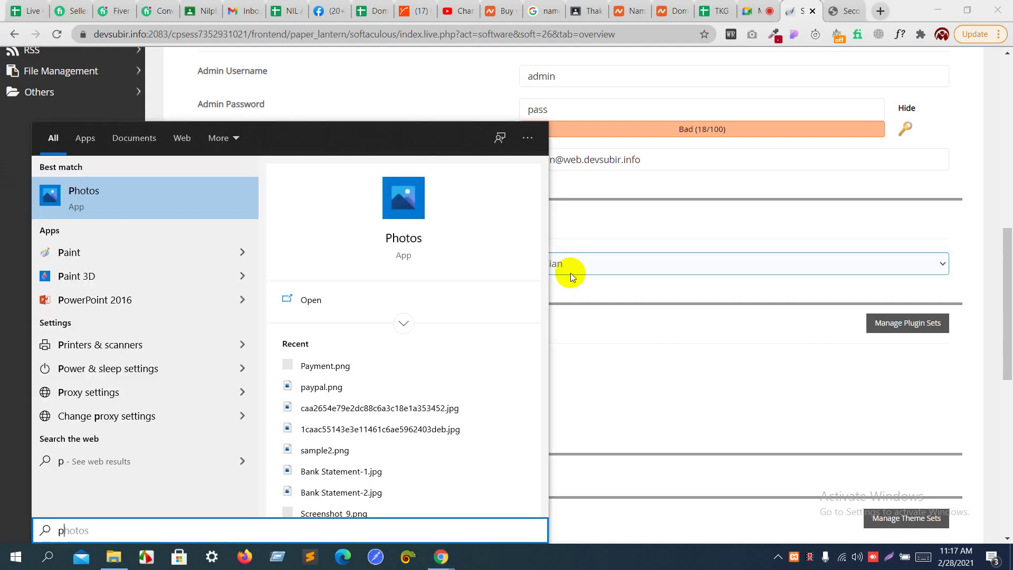
text(ai)
key(Return)
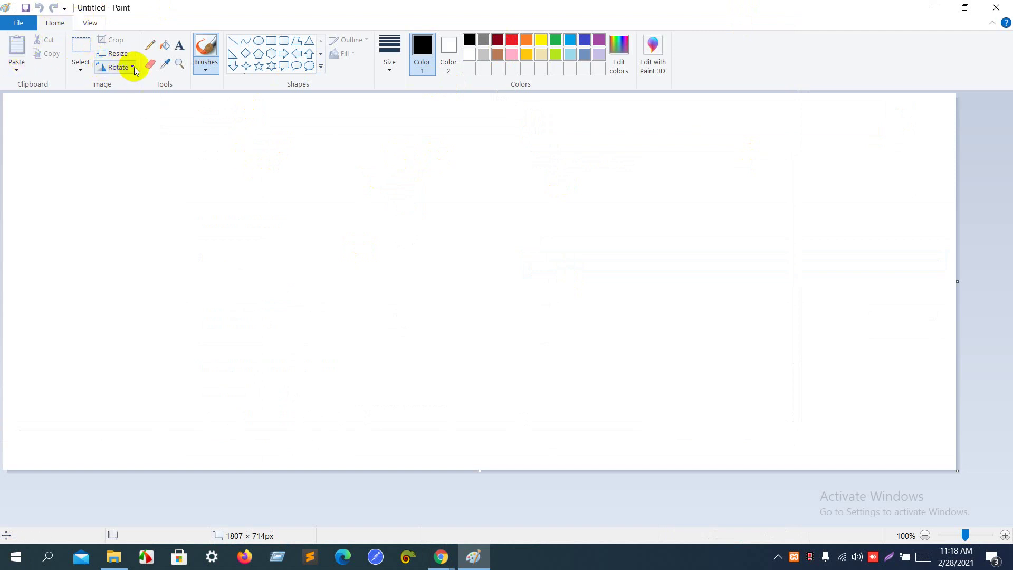
click(995, 7)
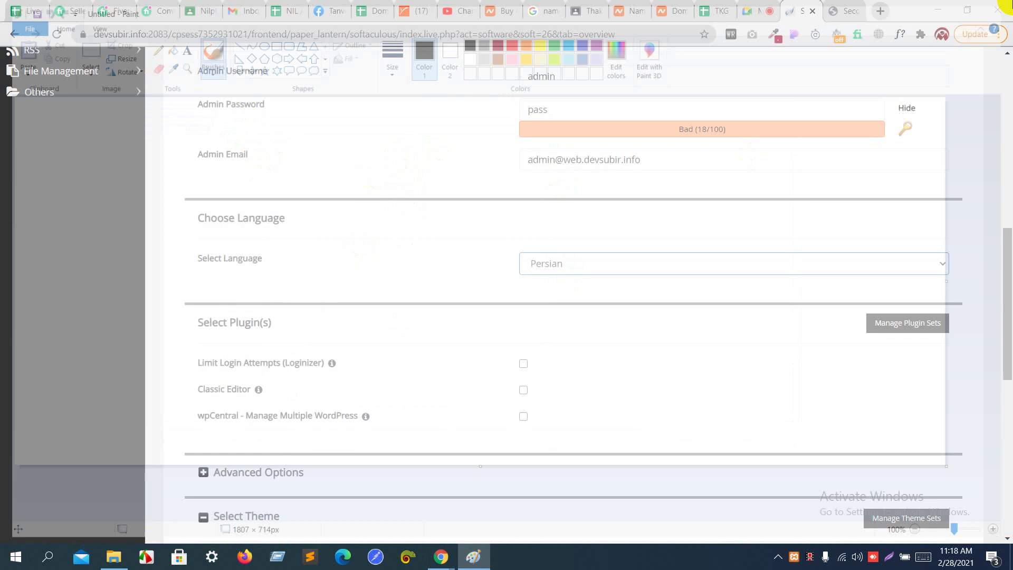
Set the installation language back to English, then open a new blank browser tab
click(806, 260)
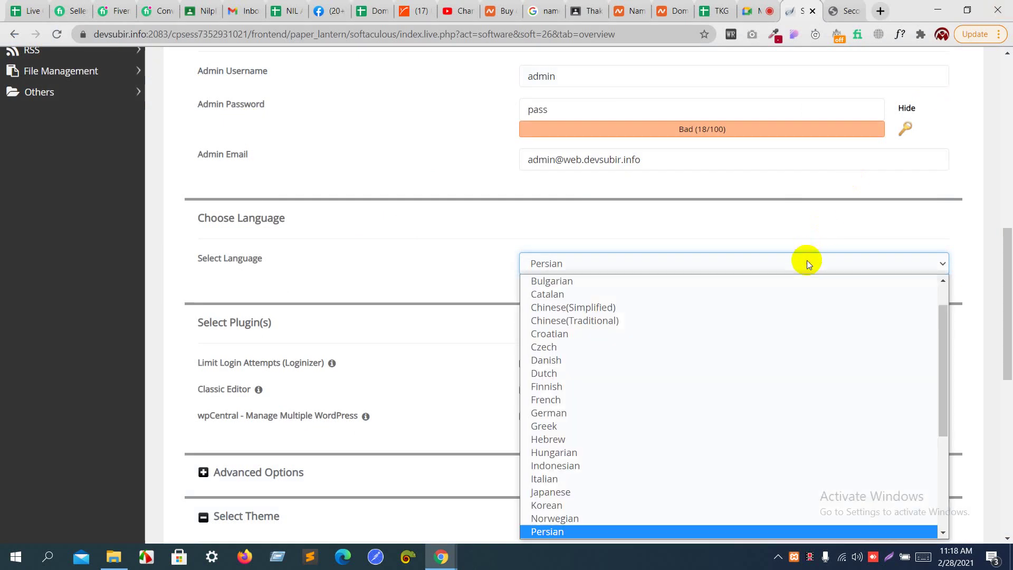
scroll(774, 337, up, 1)
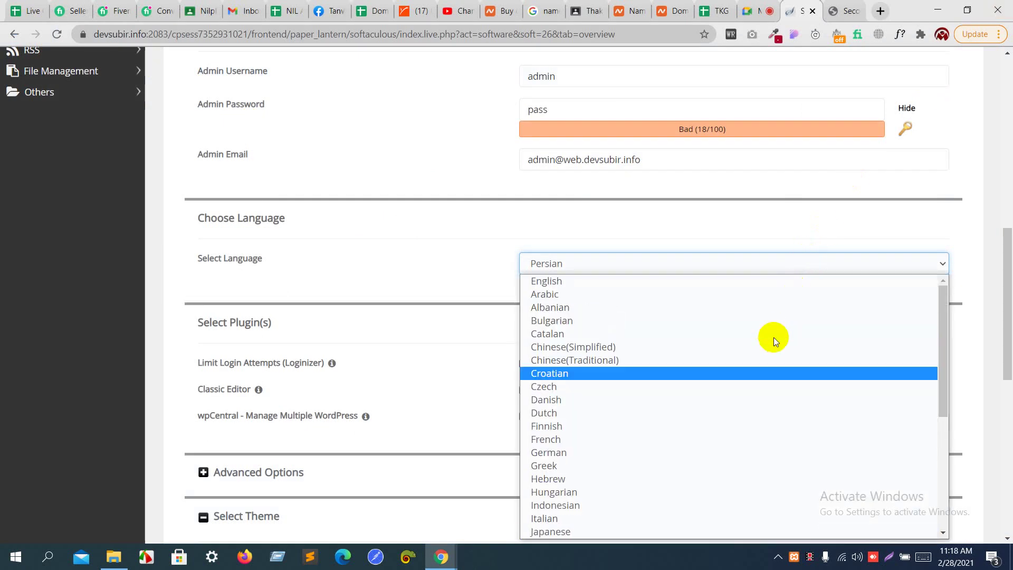
click(750, 286)
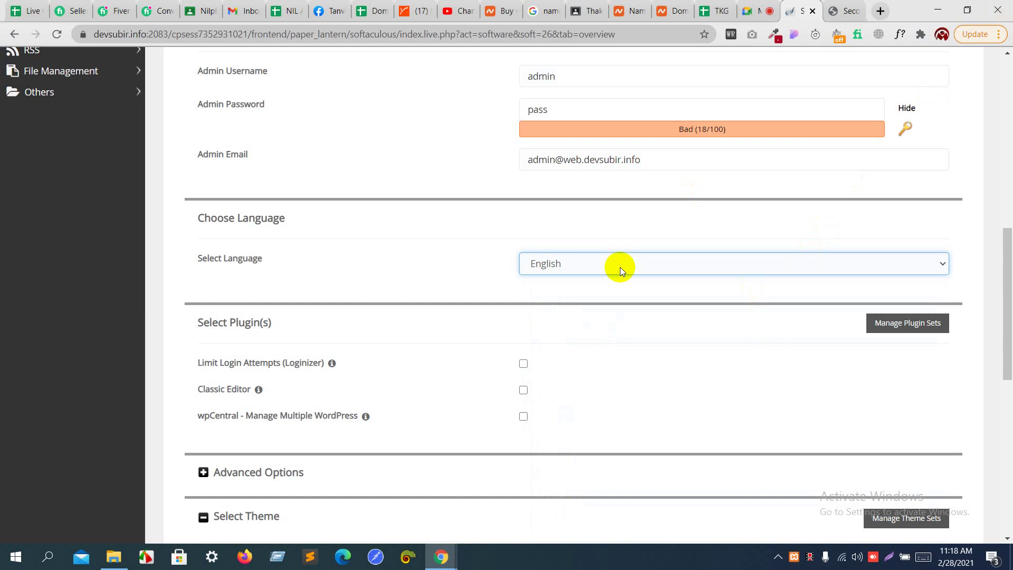
scroll(620, 267, down, 1)
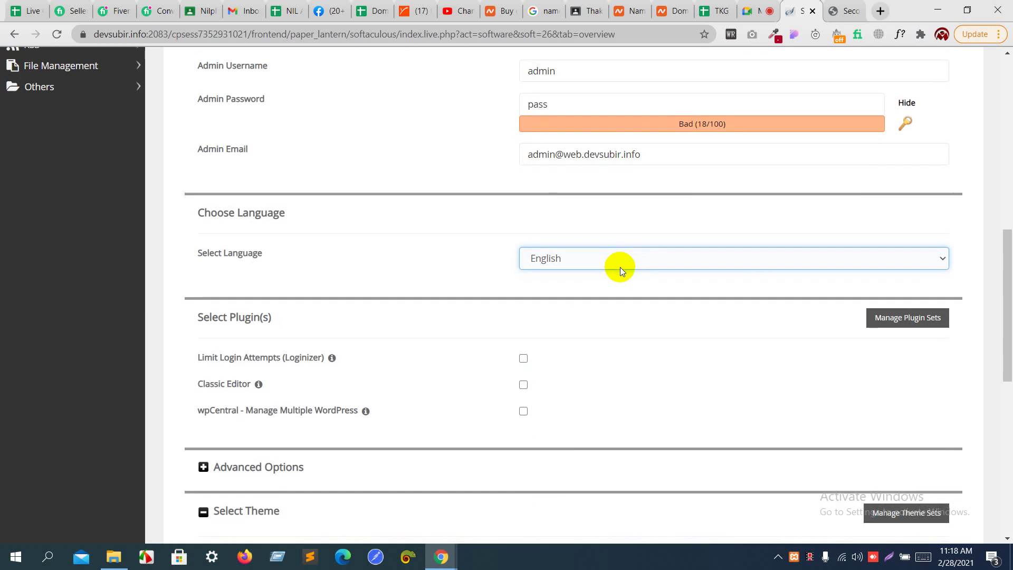
scroll(620, 267, down, 1)
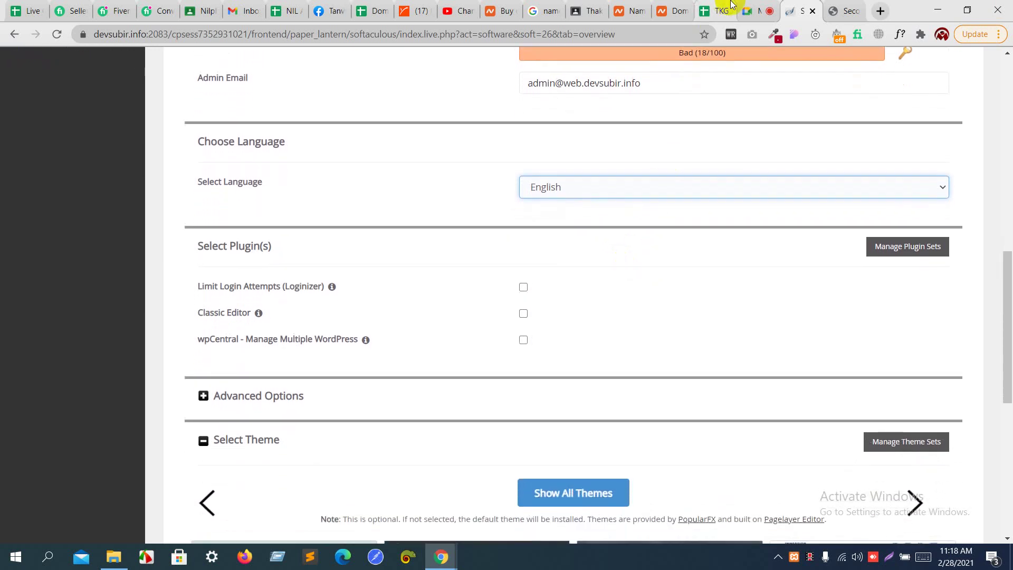
click(756, 7)
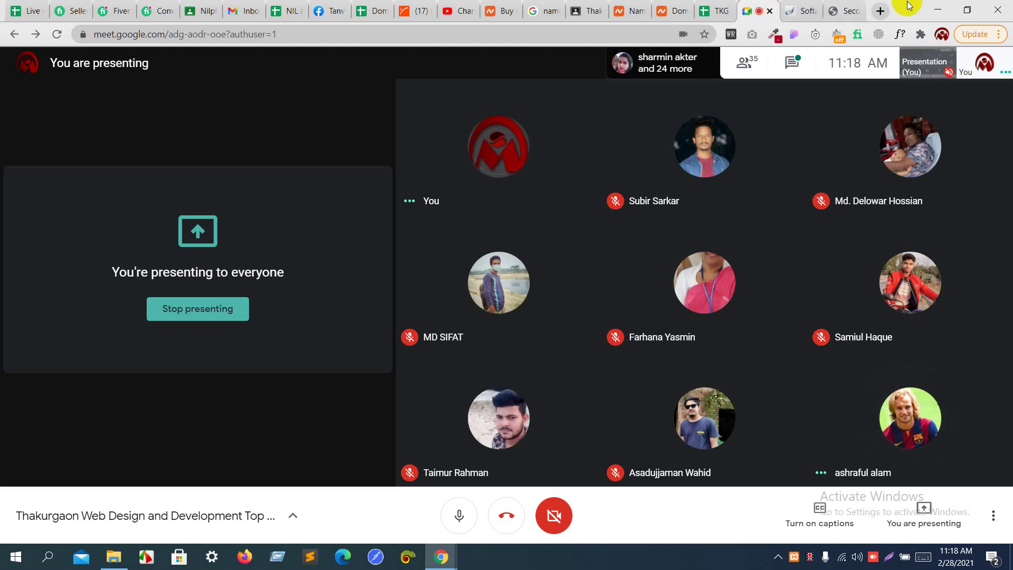
click(880, 10)
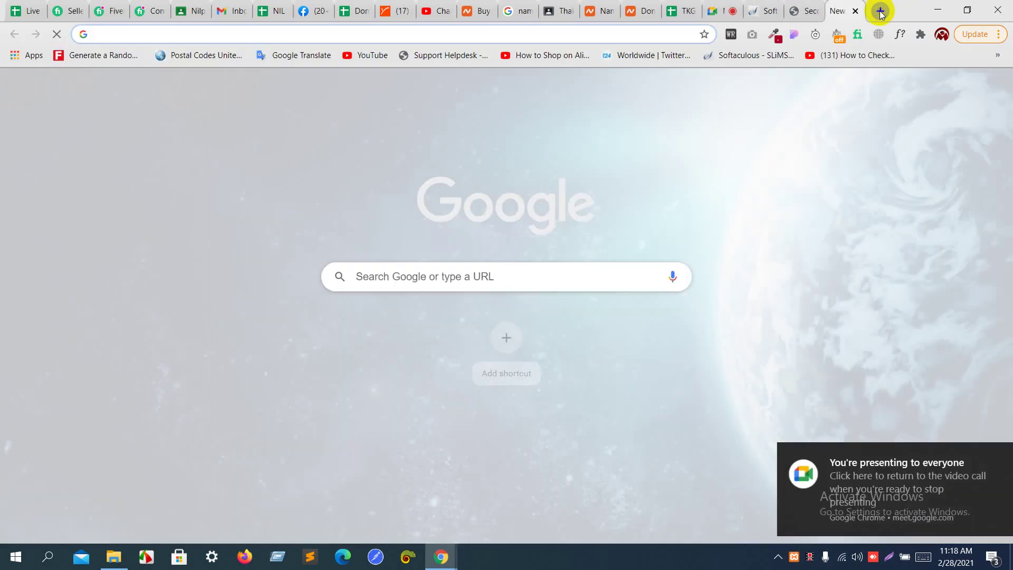
Load bizim-mimar.de to show its language chooser, then return to the Softaculous tab
text(bi)
key(Return)
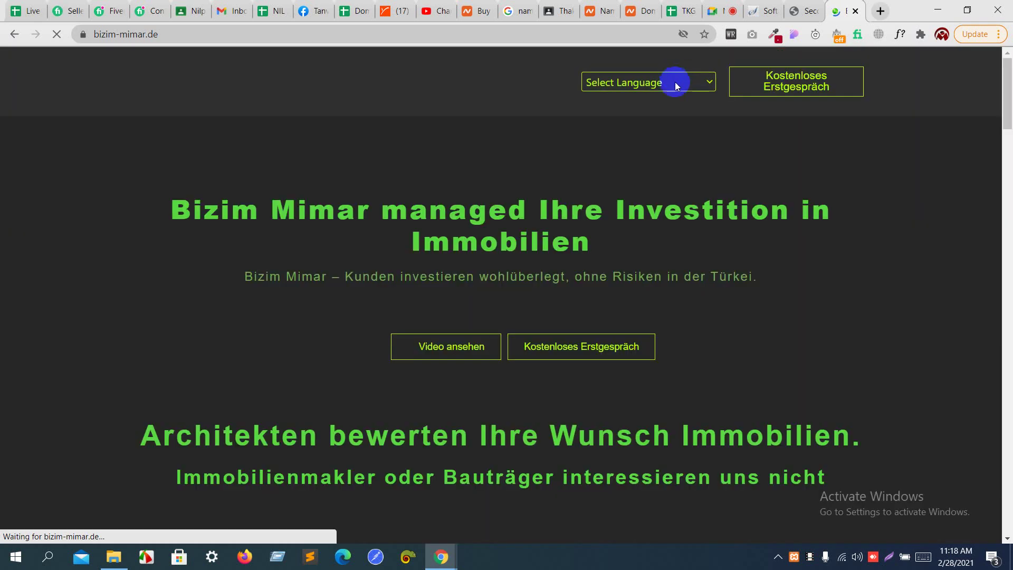
click(675, 81)
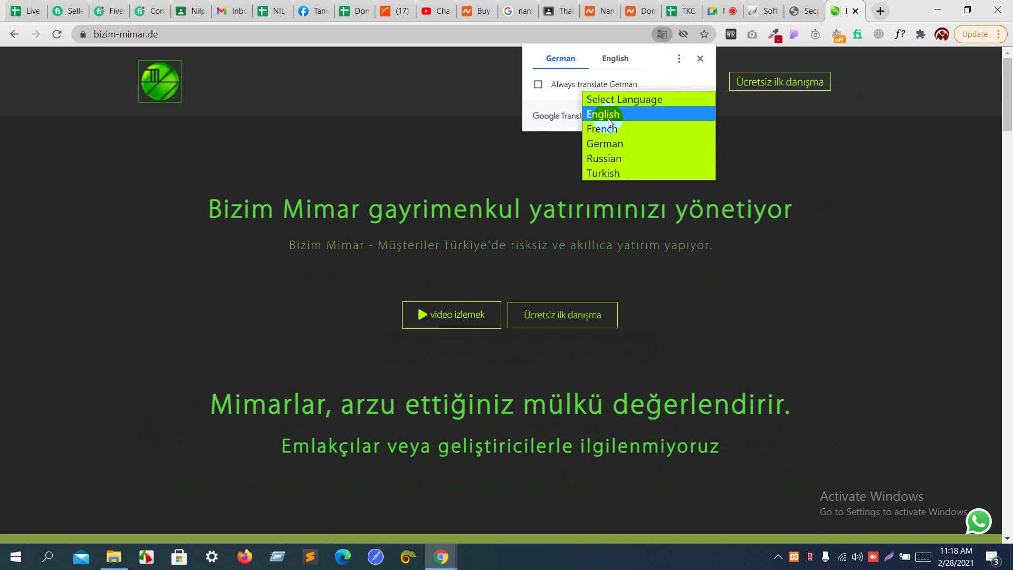
click(759, 168)
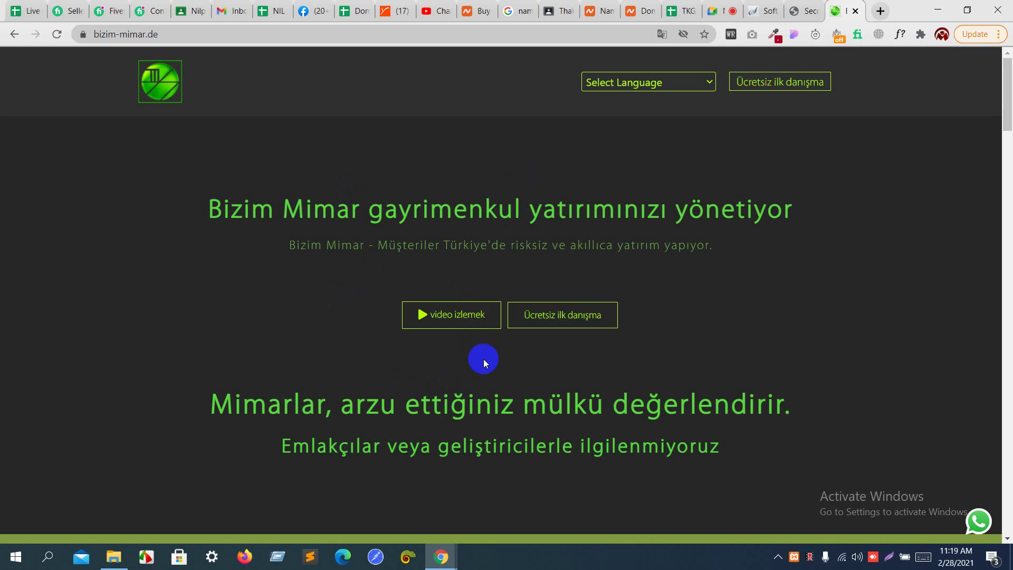
scroll(483, 357, down, 15)
scroll(489, 360, up, 20)
click(779, 5)
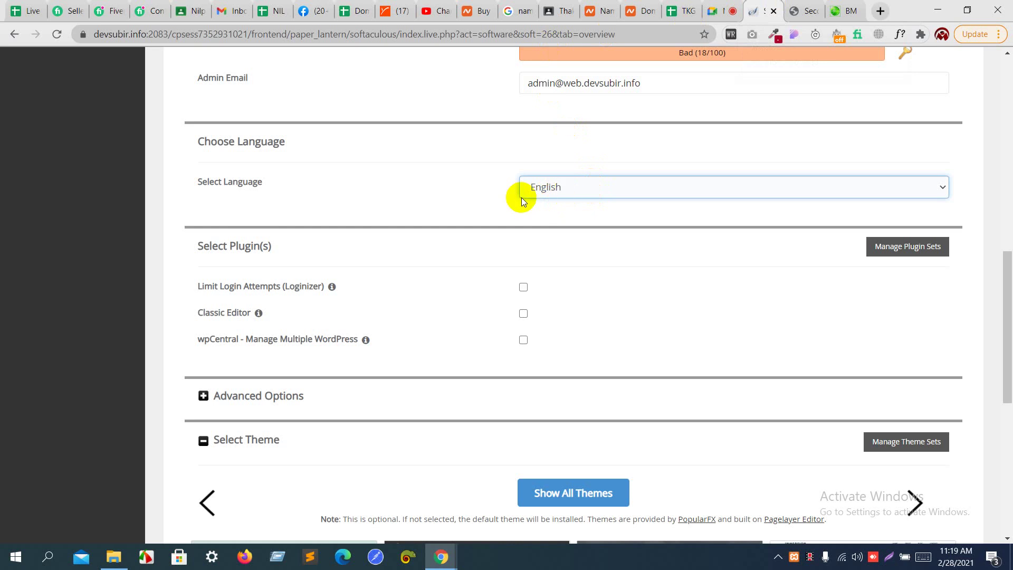
Select the Classic Editor plugin and reload the install page with F5
scroll(522, 197, down, 1)
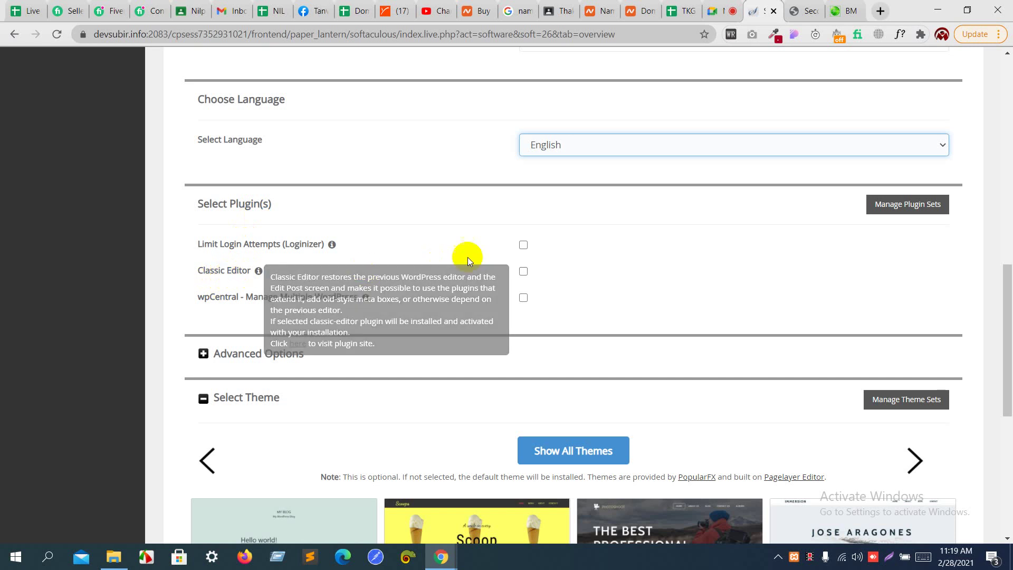
click(524, 272)
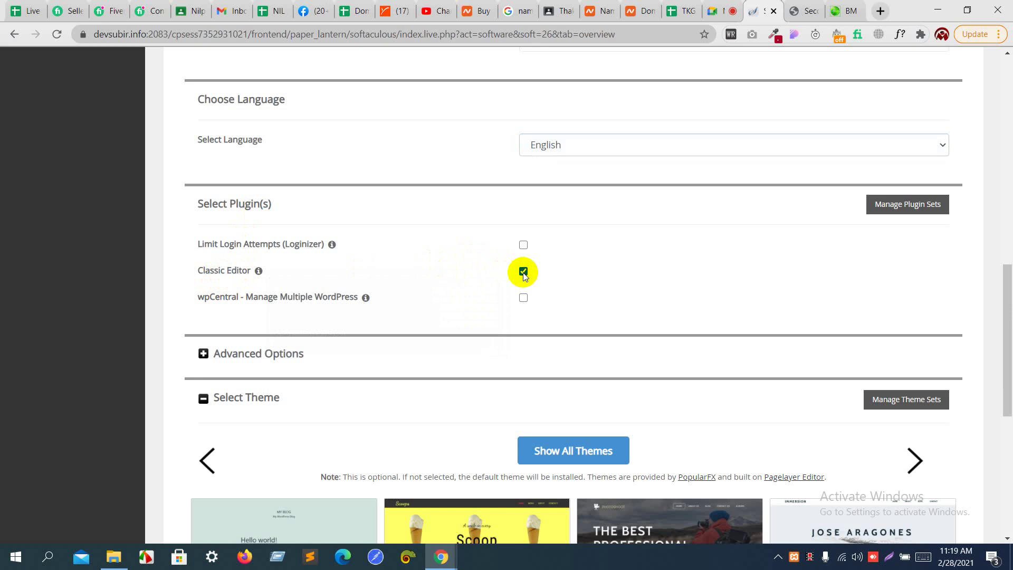
scroll(523, 272, down, 7)
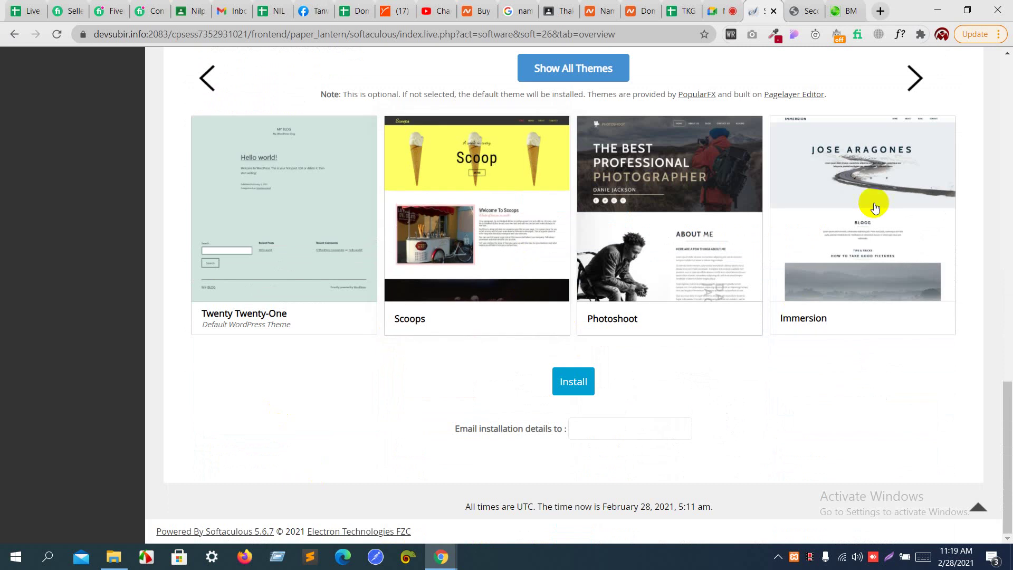
key(F5)
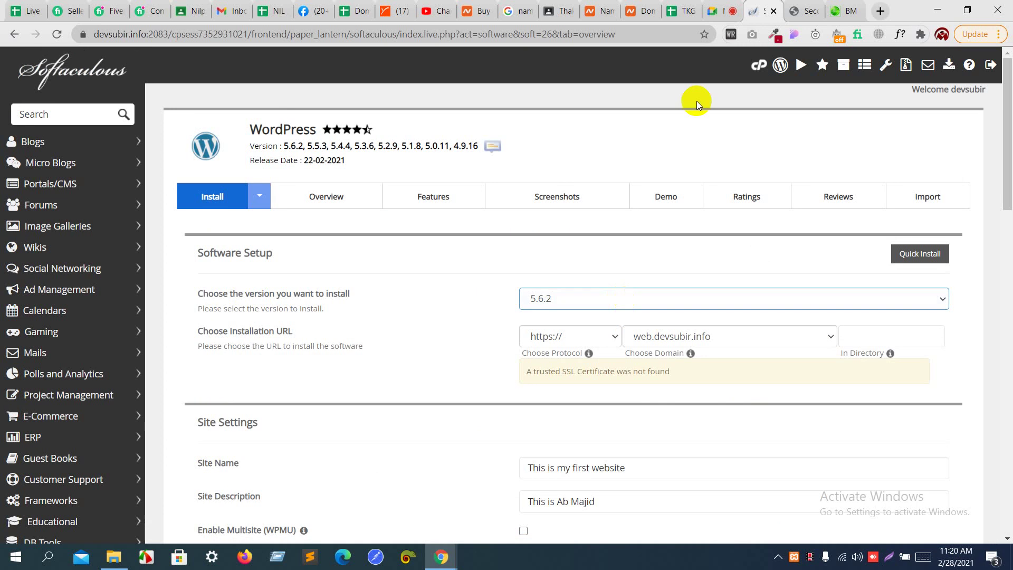
Check the Google Meet call, go back to Softaculous, and open a new blank tab
click(709, 8)
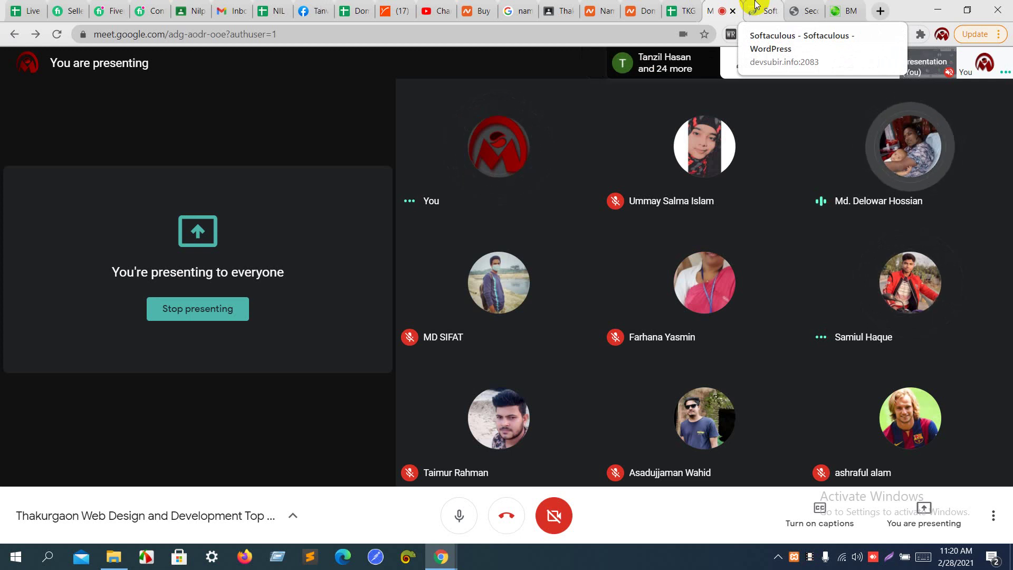
click(757, 6)
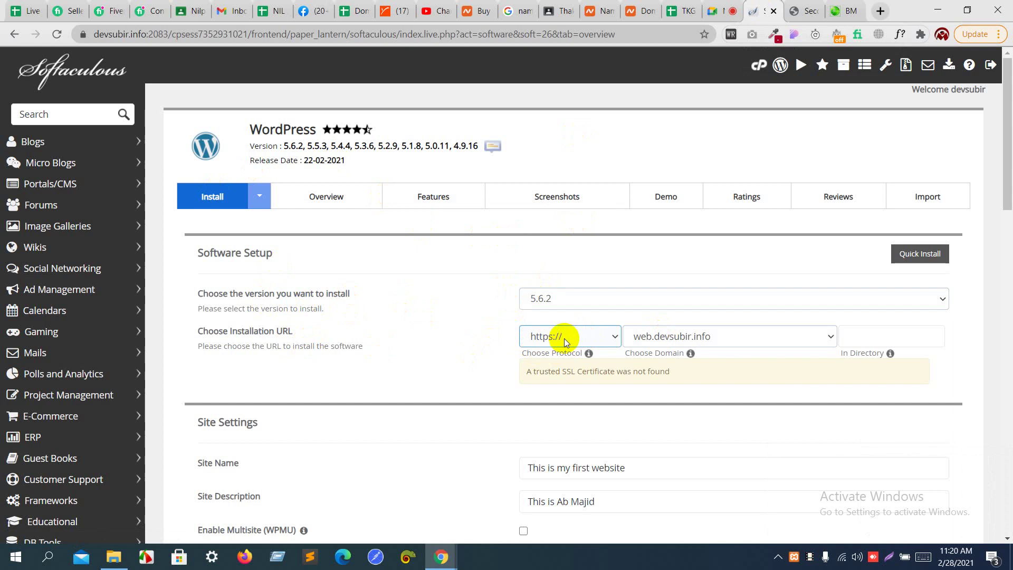
click(879, 10)
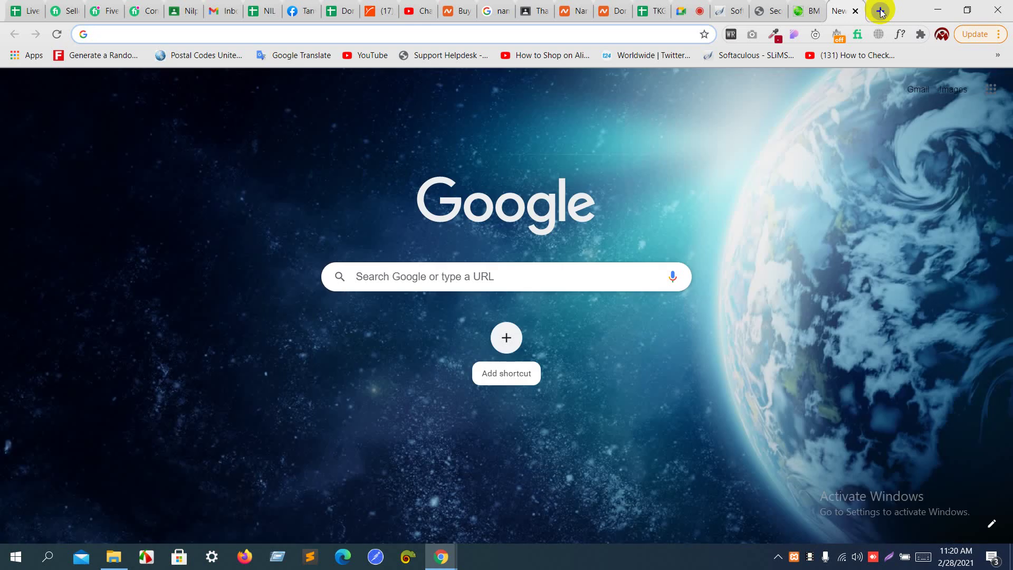
Load devsubir.info and view its Not secure connection details
text(de)
key(Return)
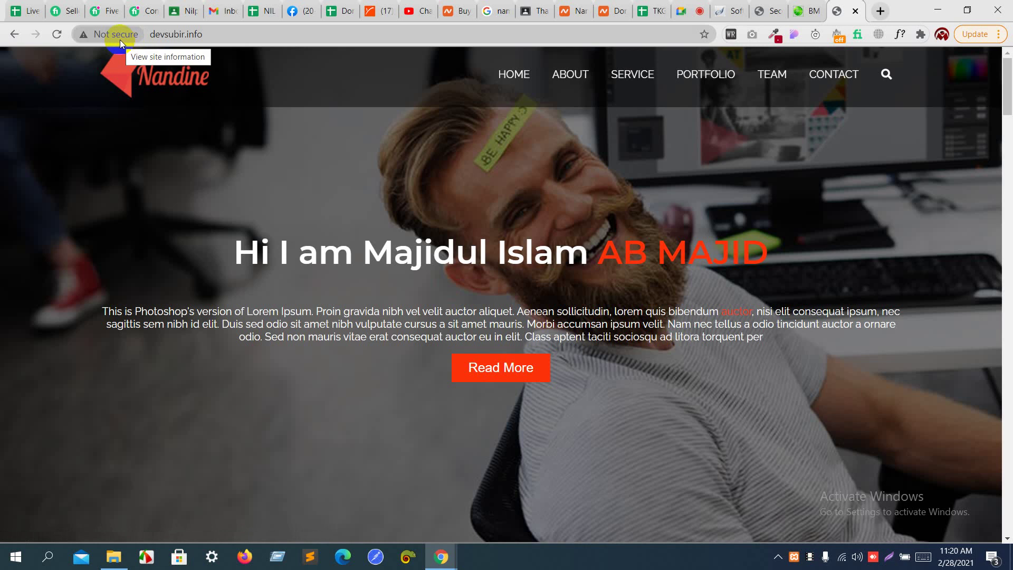
click(112, 36)
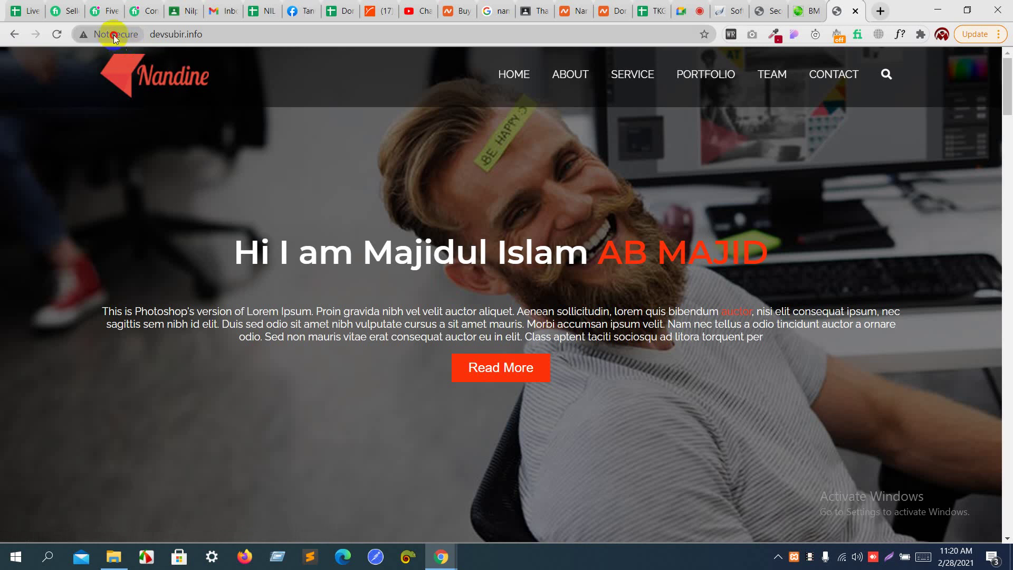
click(377, 134)
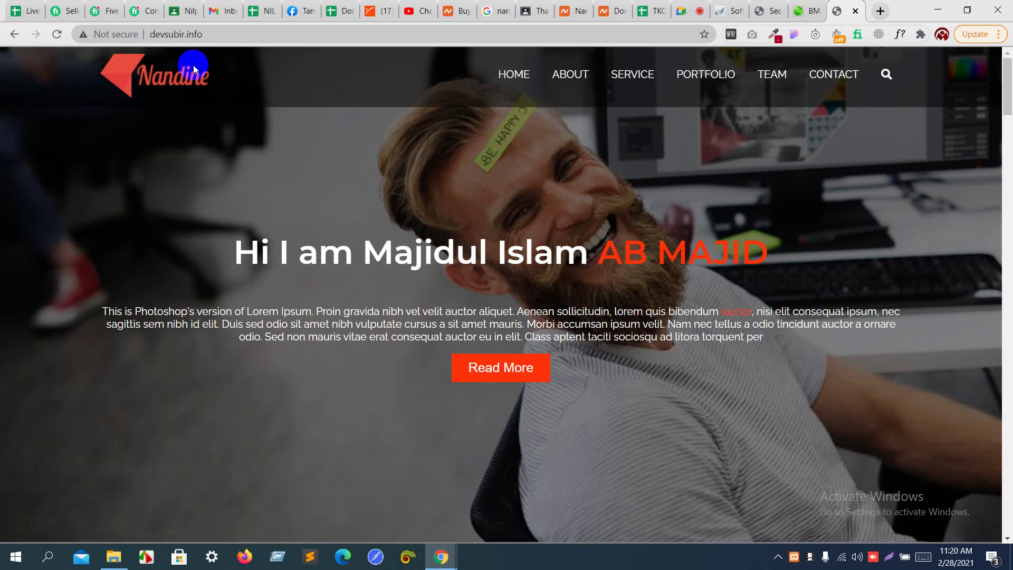
click(127, 35)
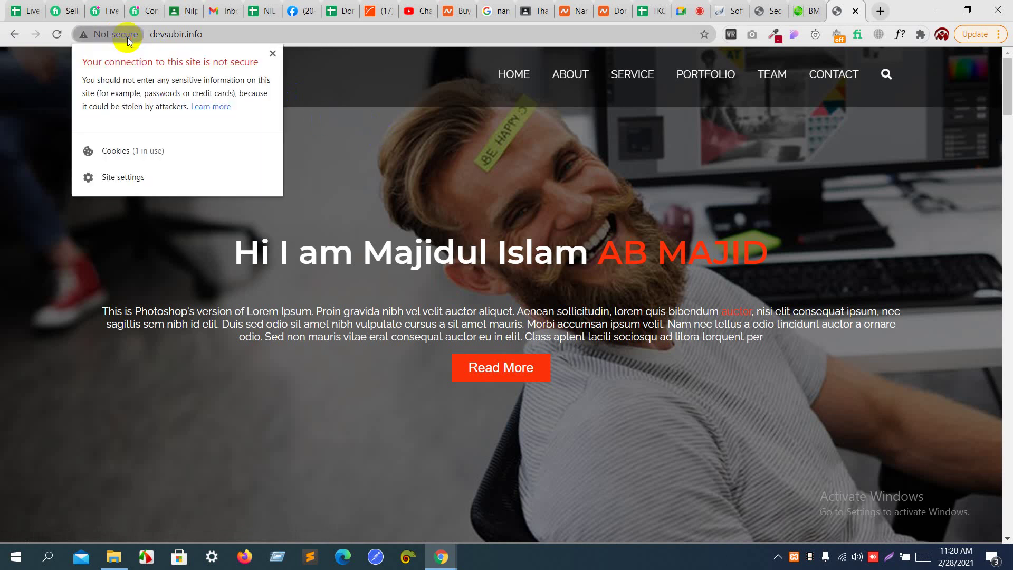
click(398, 142)
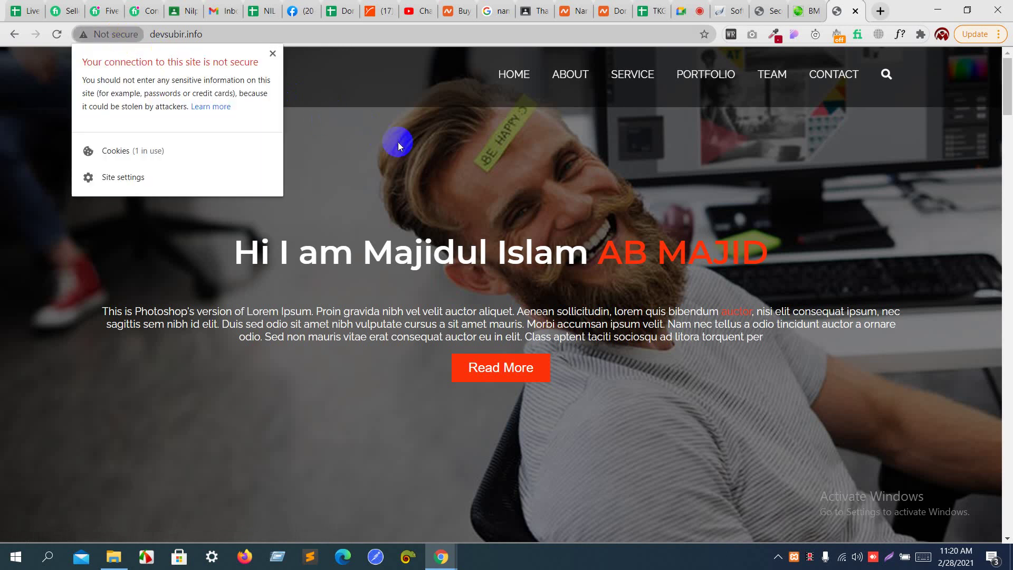
Close the devsubir.info tab and keep web.devsubir.info as the install domain
click(855, 11)
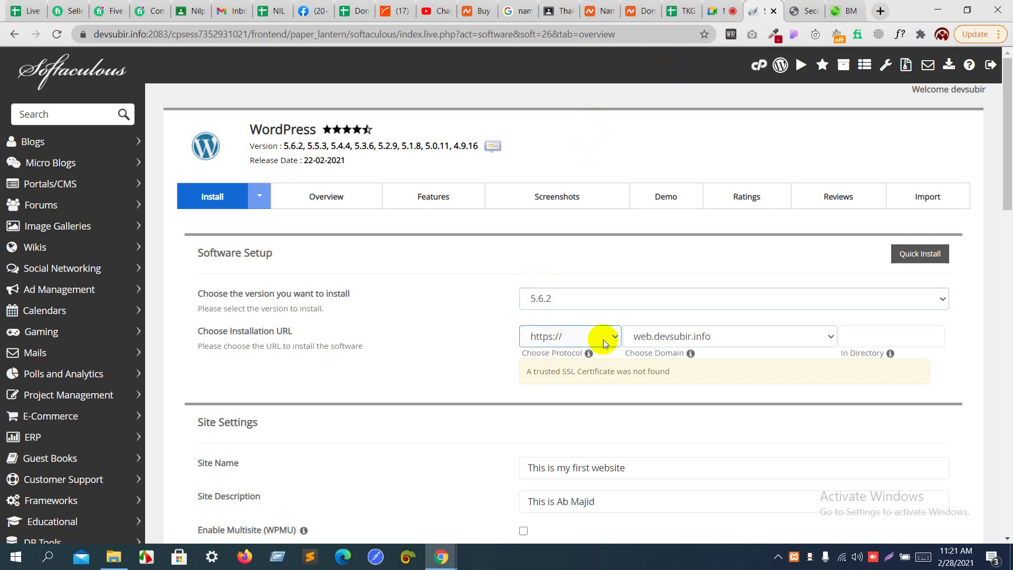
click(702, 337)
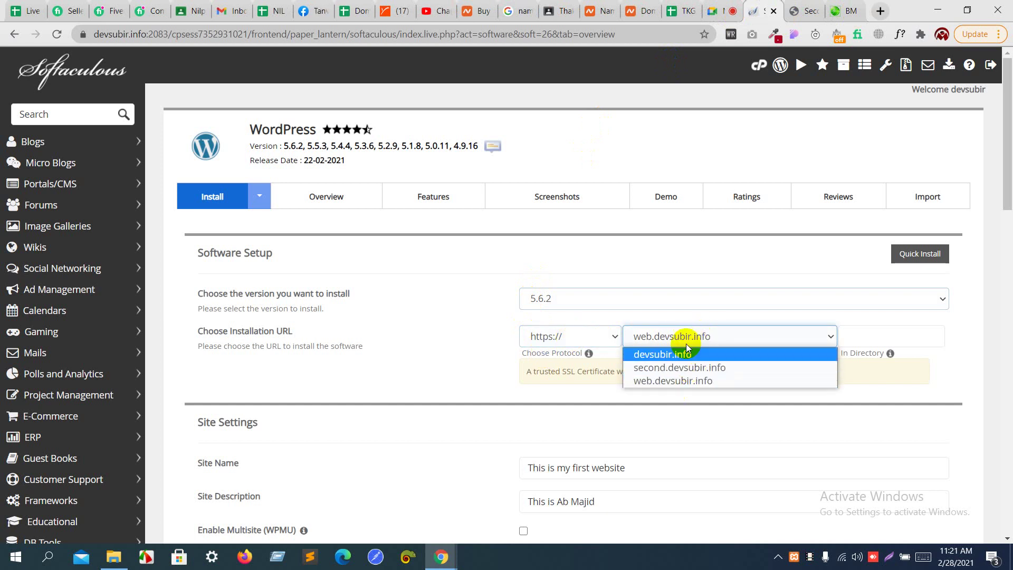
click(673, 381)
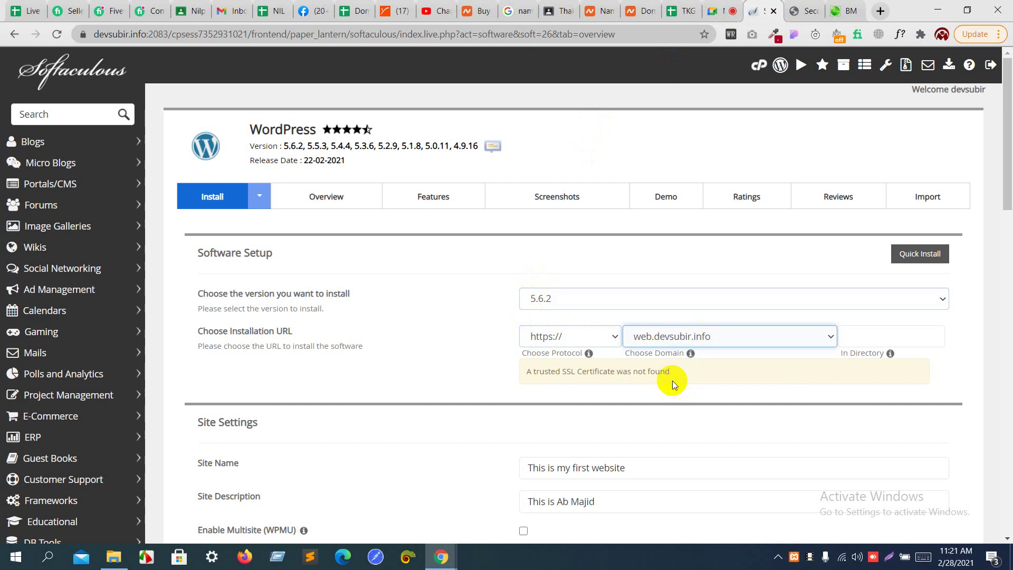
click(694, 339)
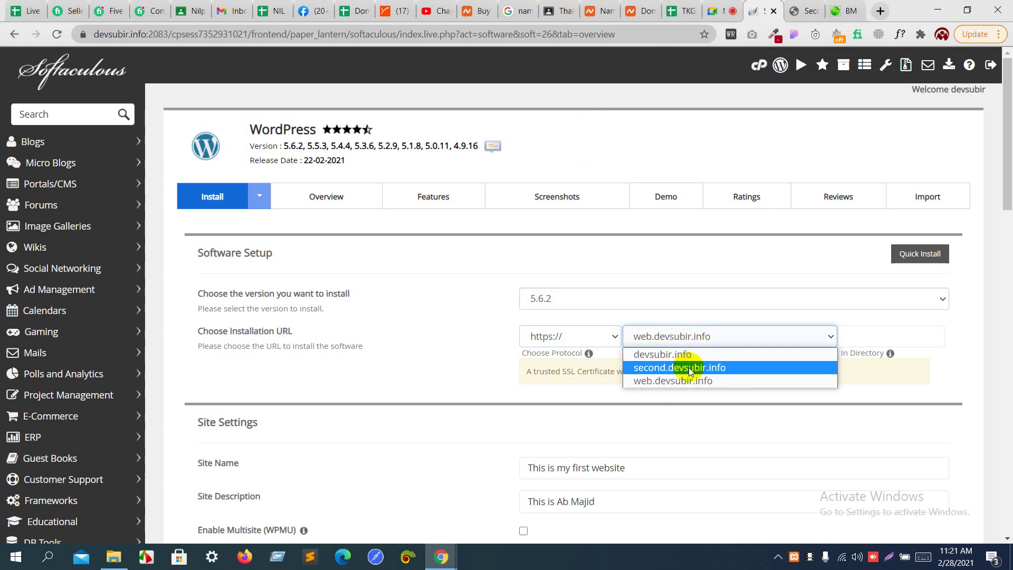
click(685, 381)
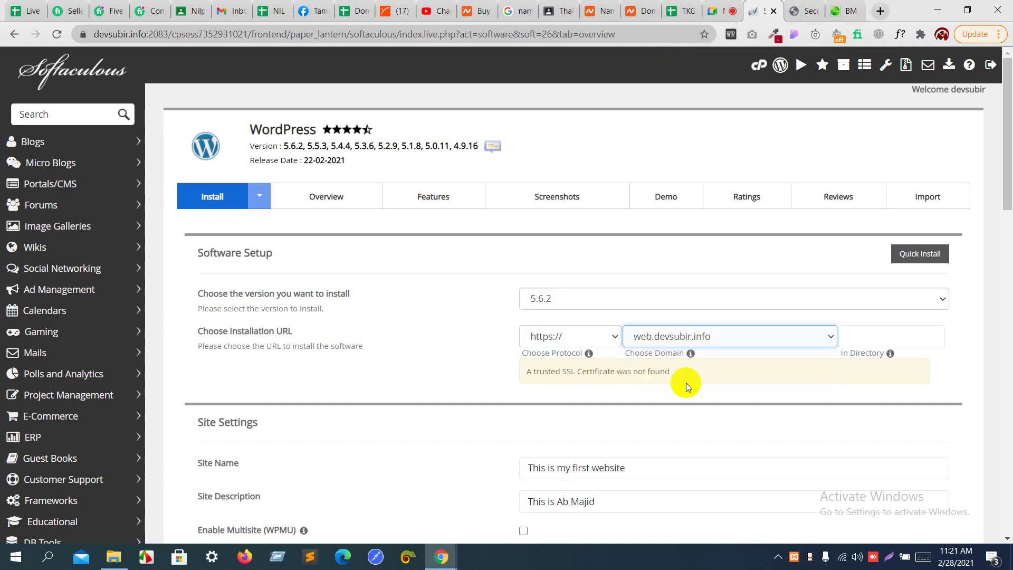
Review the site name and description fields, then start the WordPress installation
scroll(686, 382, down, 2)
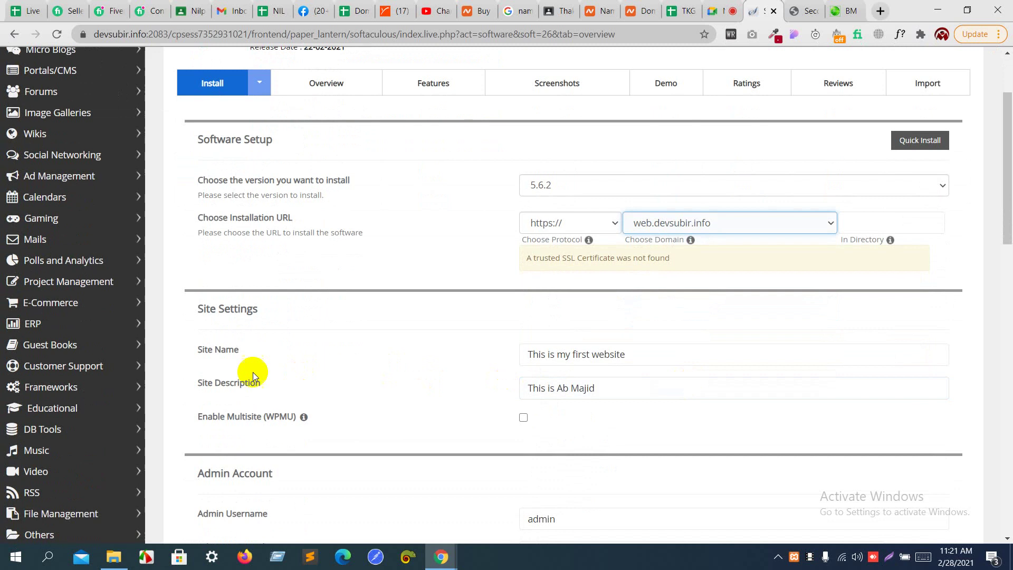
click(532, 360)
scroll(533, 360, down, 1)
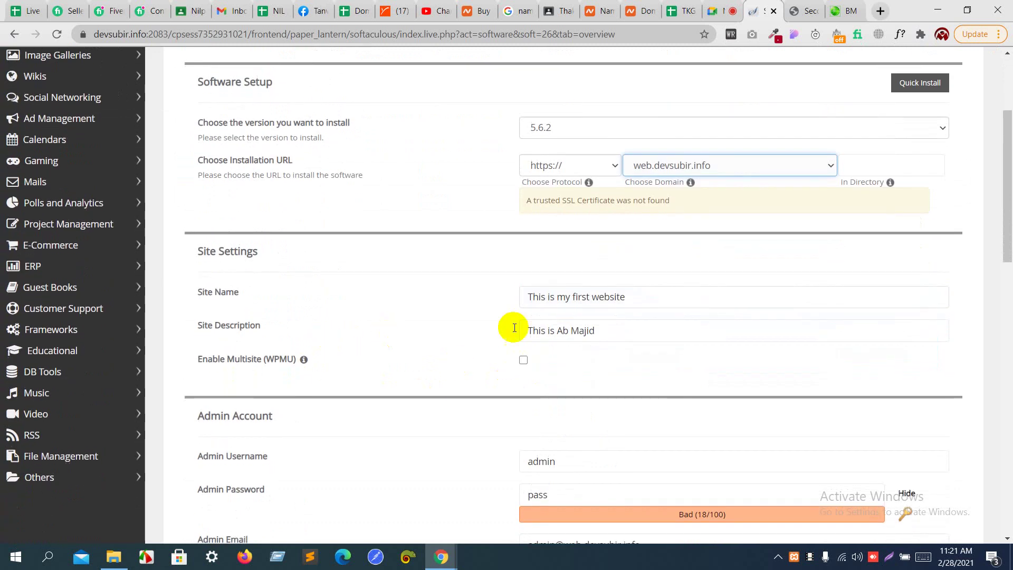
click(537, 328)
scroll(555, 328, down, 2)
click(351, 297)
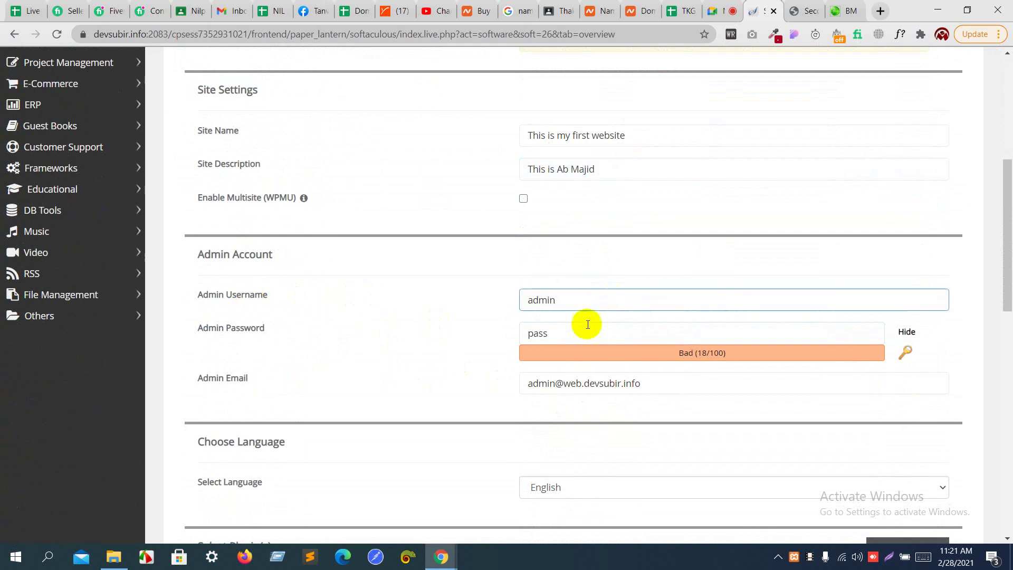
scroll(455, 349, down, 5)
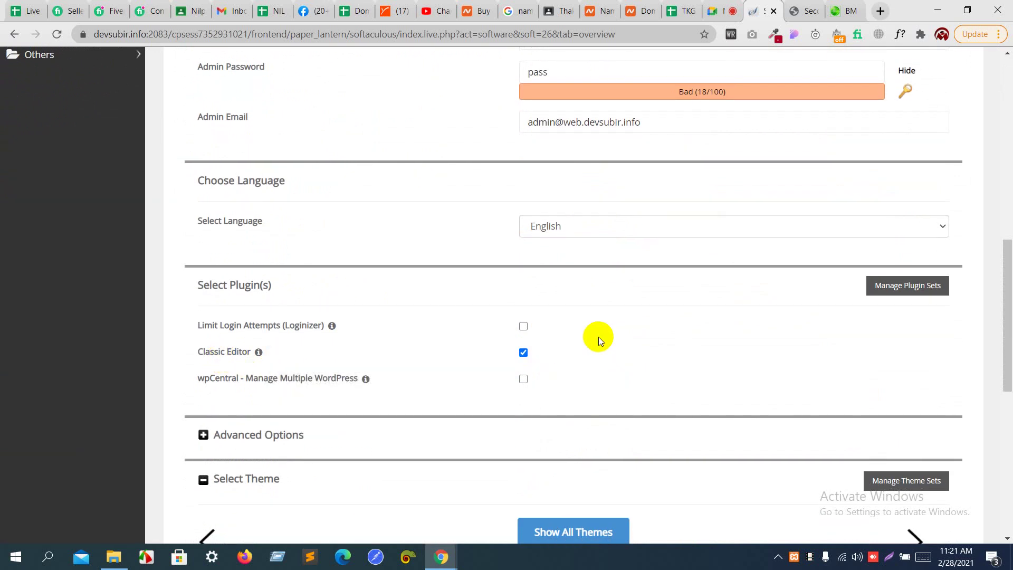
scroll(598, 336, down, 9)
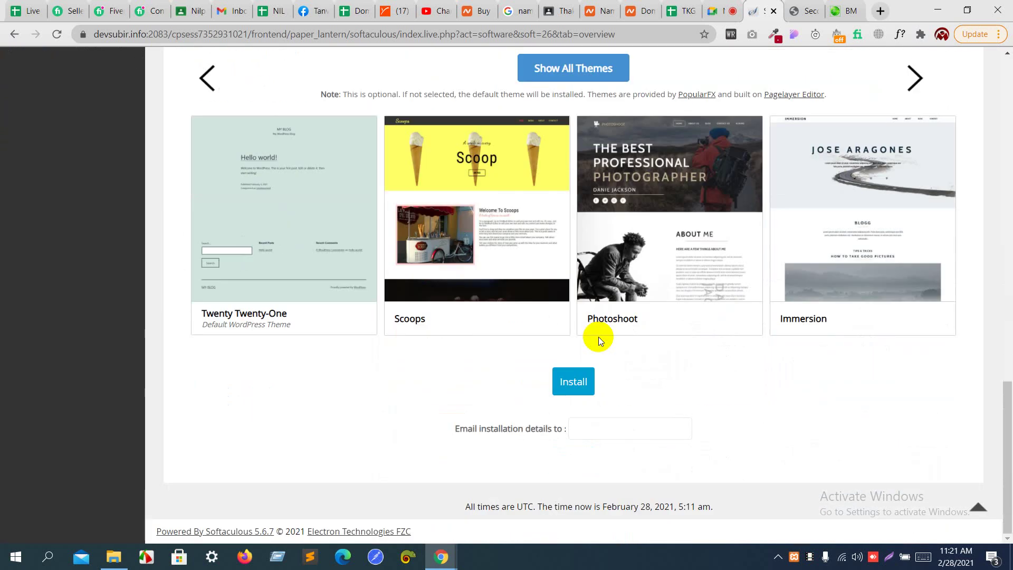
click(581, 377)
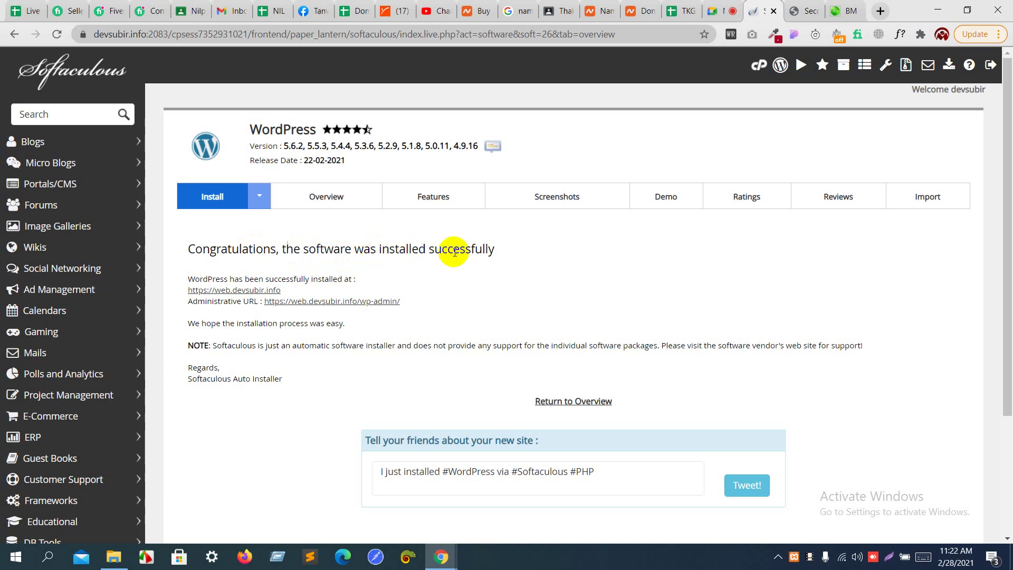
Wait for the installer to finish and scroll the success page listing the site and wp-admin URLs
scroll(447, 276, down, 1)
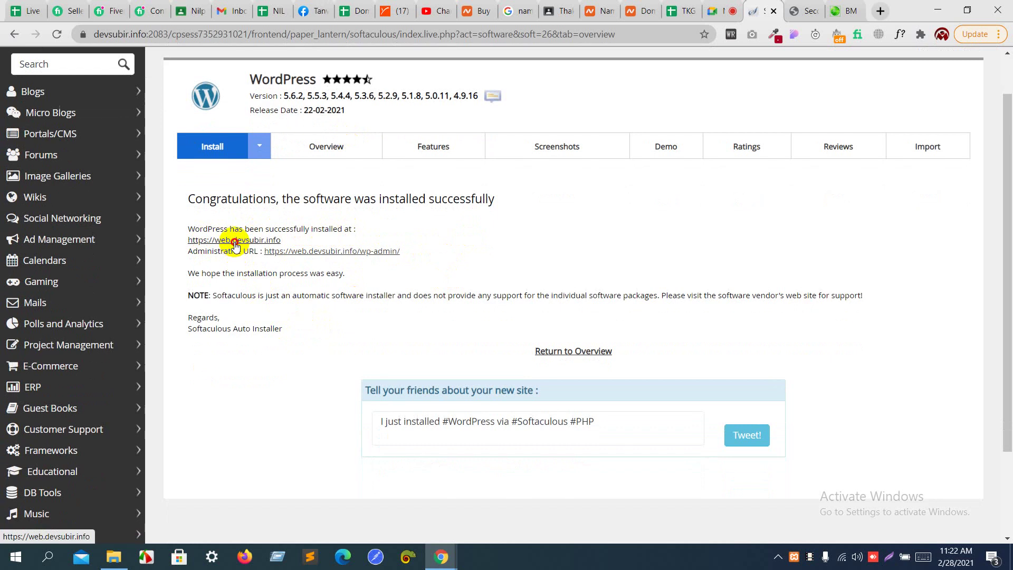
Open the newly installed site web.devsubir.info and scroll through its front page
click(234, 243)
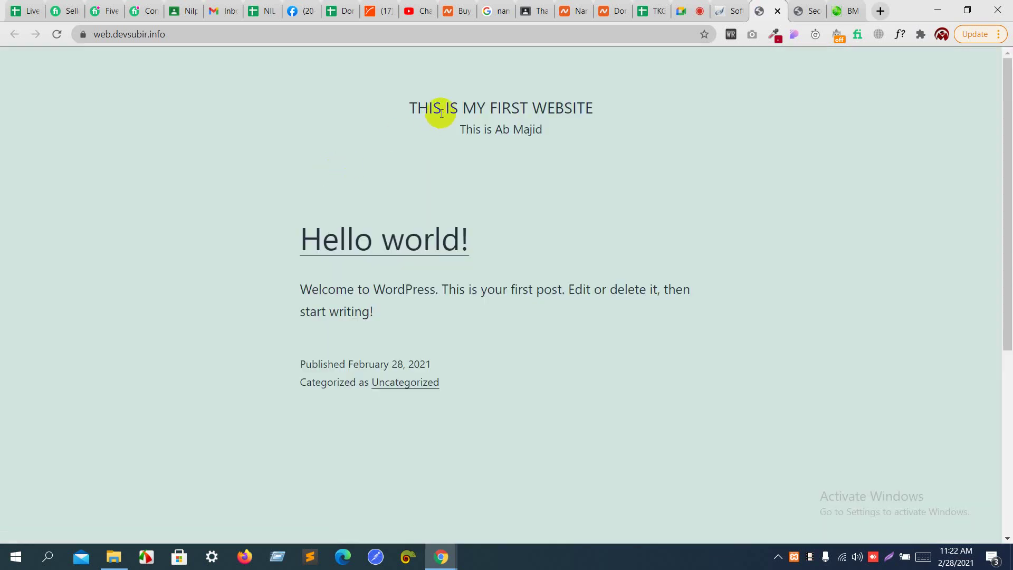
scroll(298, 147, down, 6)
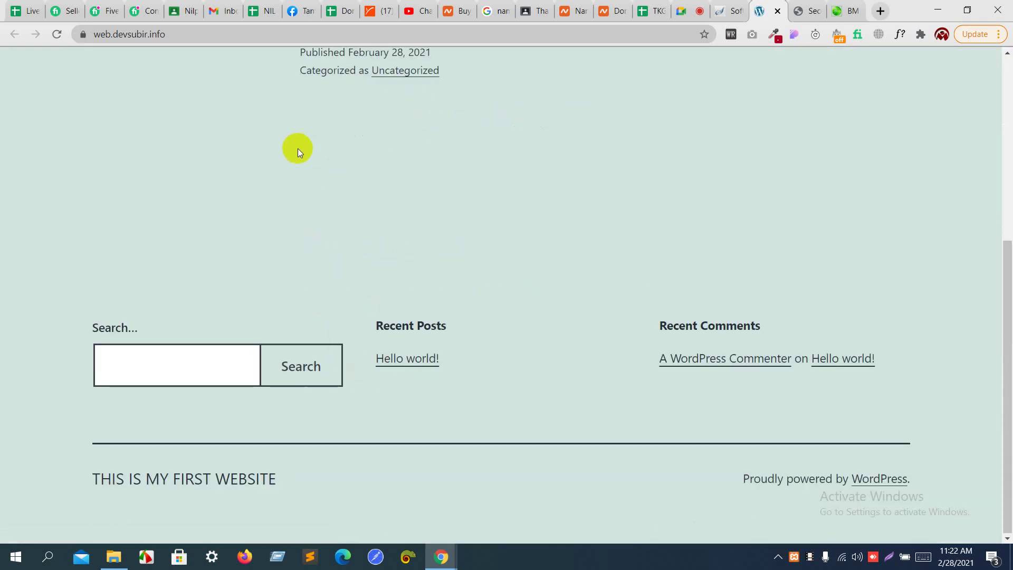
scroll(297, 147, up, 4)
scroll(297, 148, up, 3)
scroll(297, 147, down, 6)
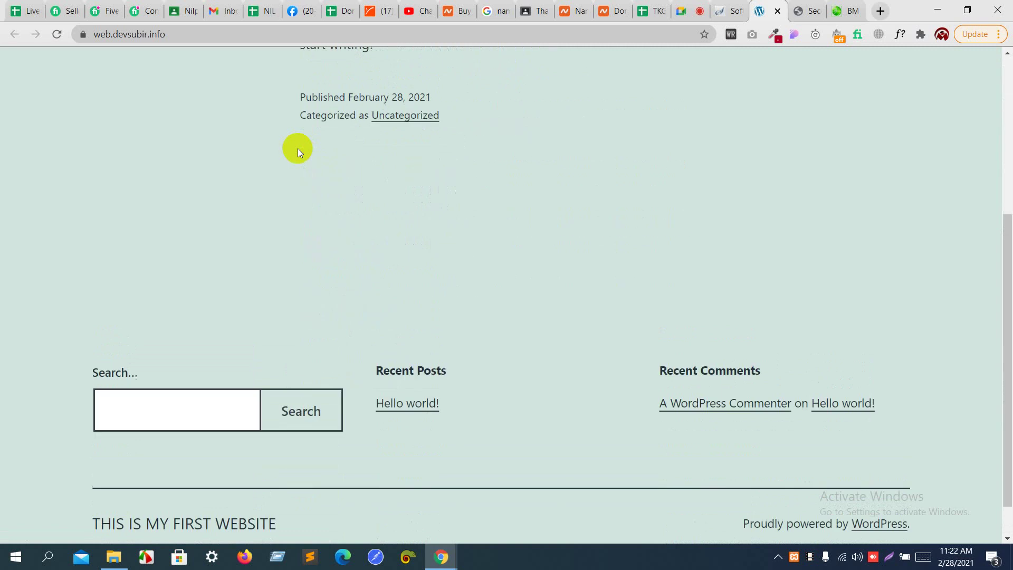
scroll(297, 148, up, 4)
scroll(297, 148, down, 4)
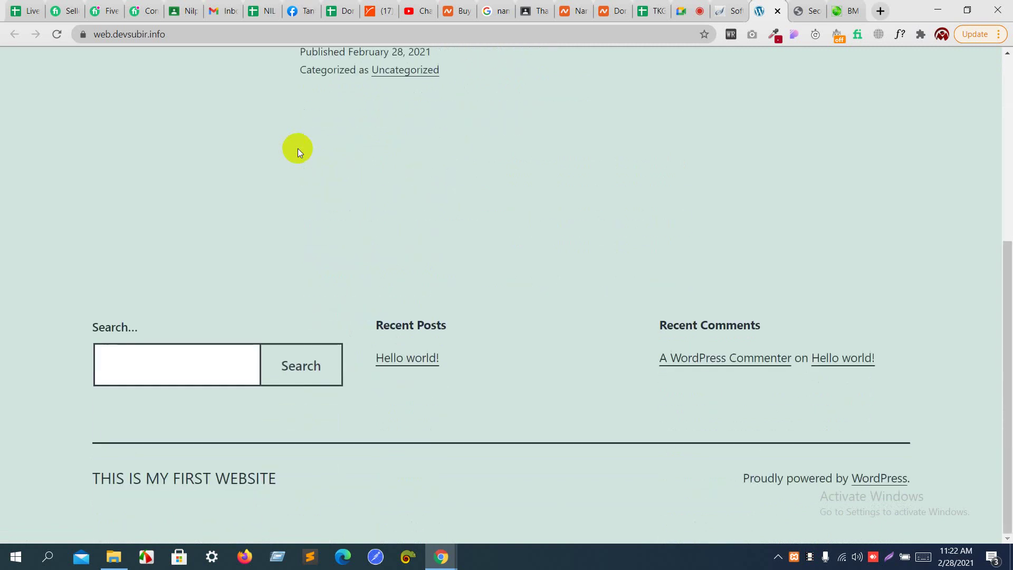
scroll(297, 147, up, 5)
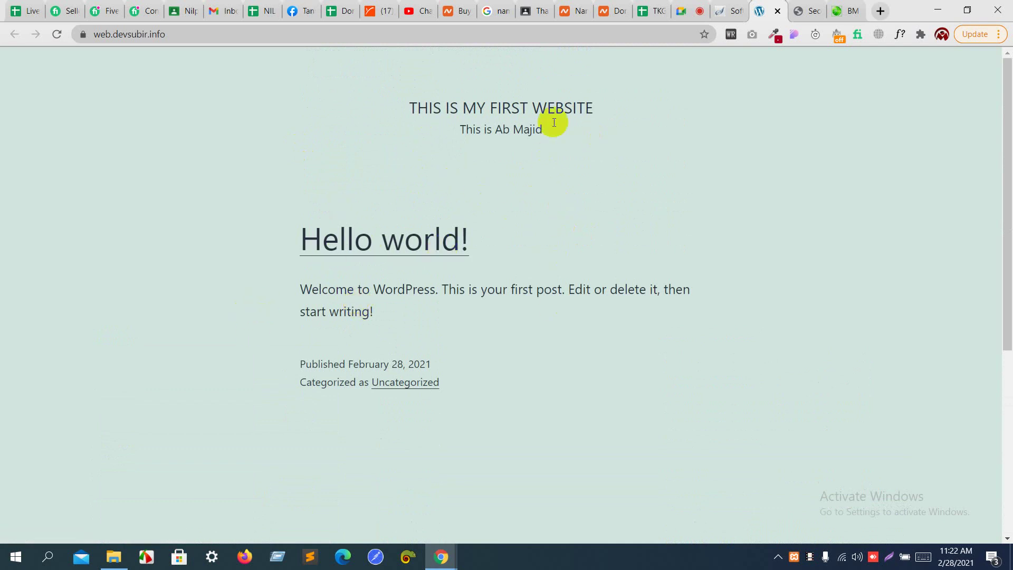
Switch between the new site and the Softaculous install-success page, ending on Softaculous
click(736, 7)
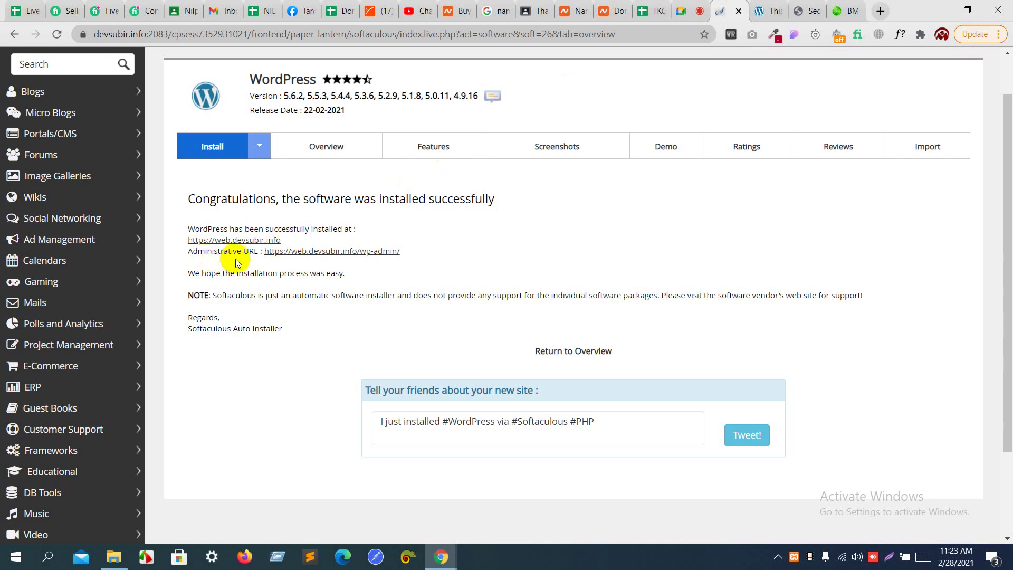
click(773, 6)
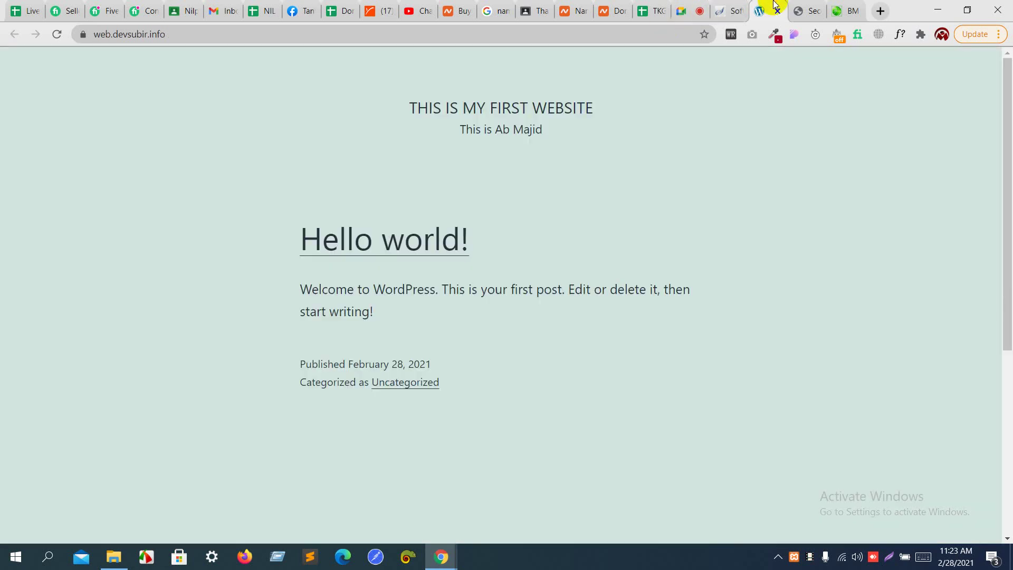
click(734, 7)
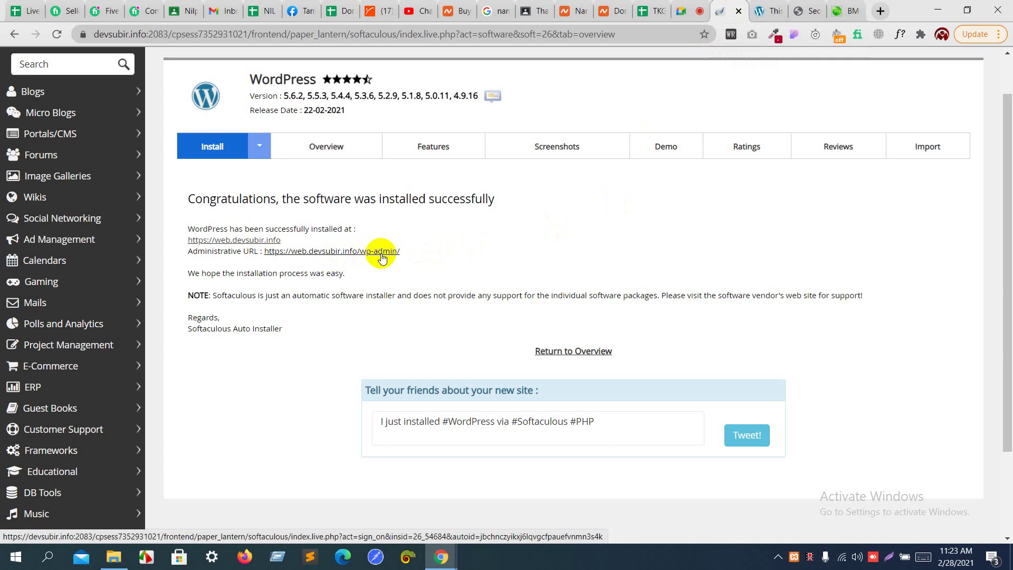
Load web.devsubir.info in a new Chrome tab to see its Hello world! post
click(878, 10)
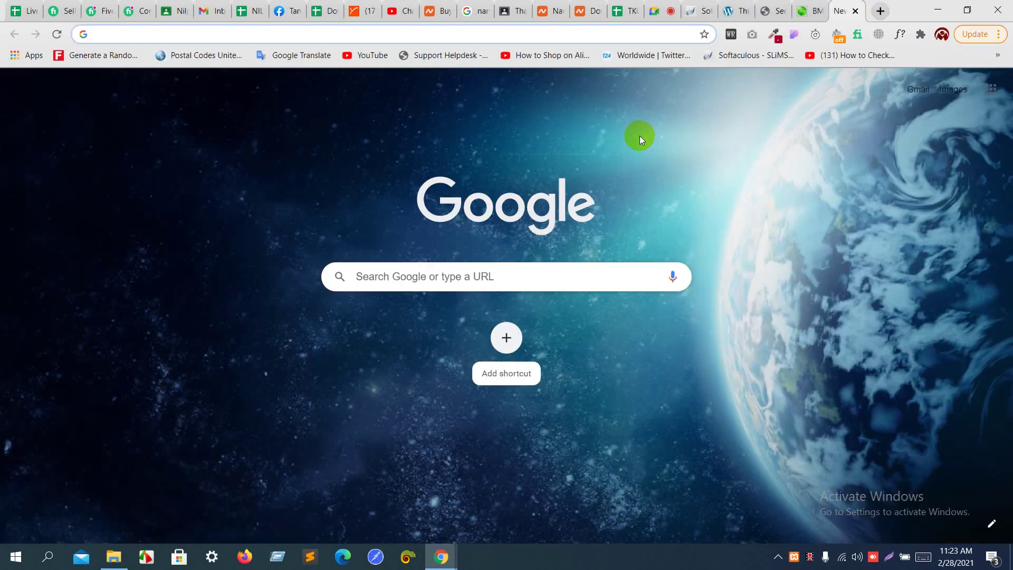
text(web.)
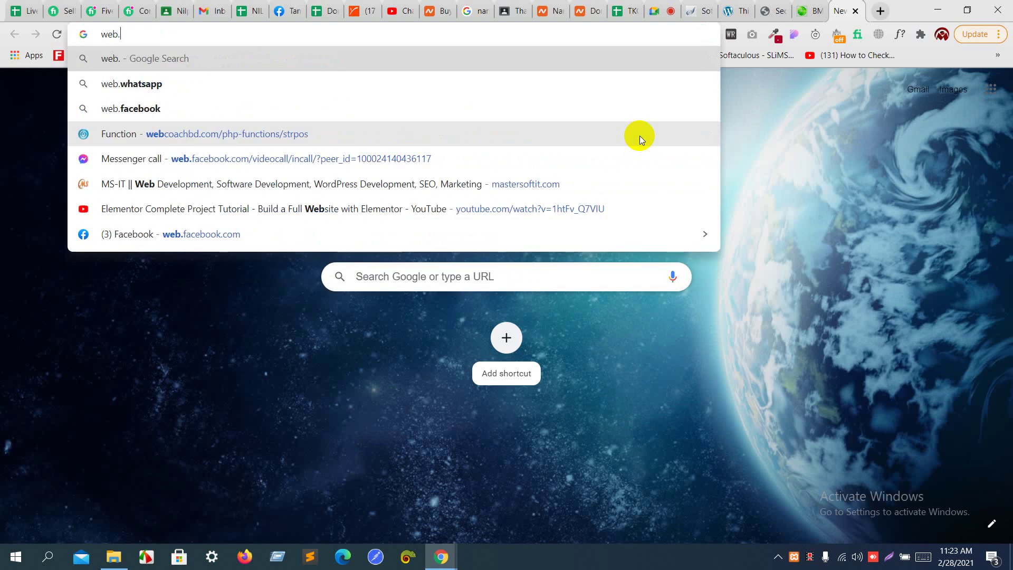
text(dev)
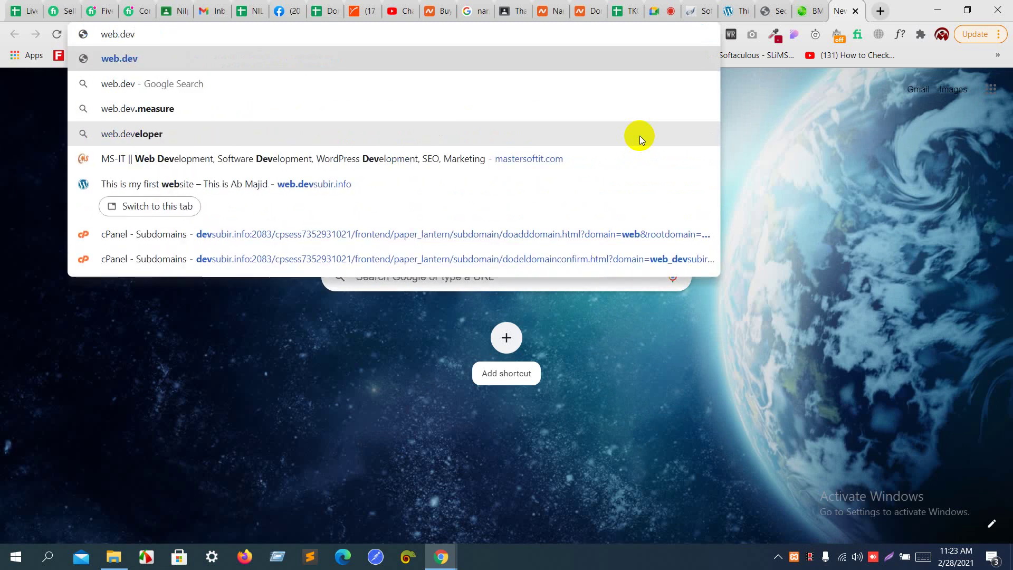
text(subir)
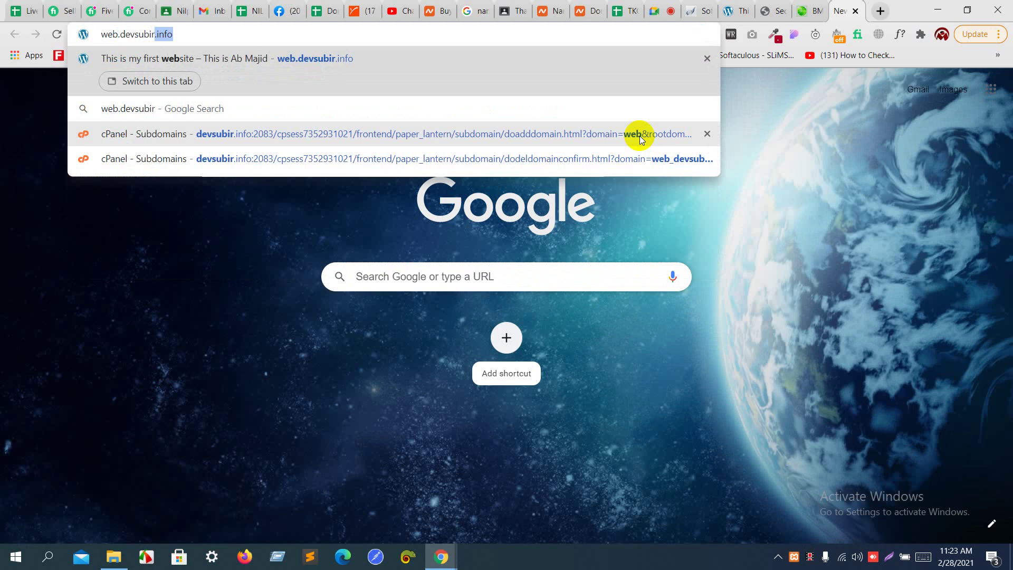
text(.inf)
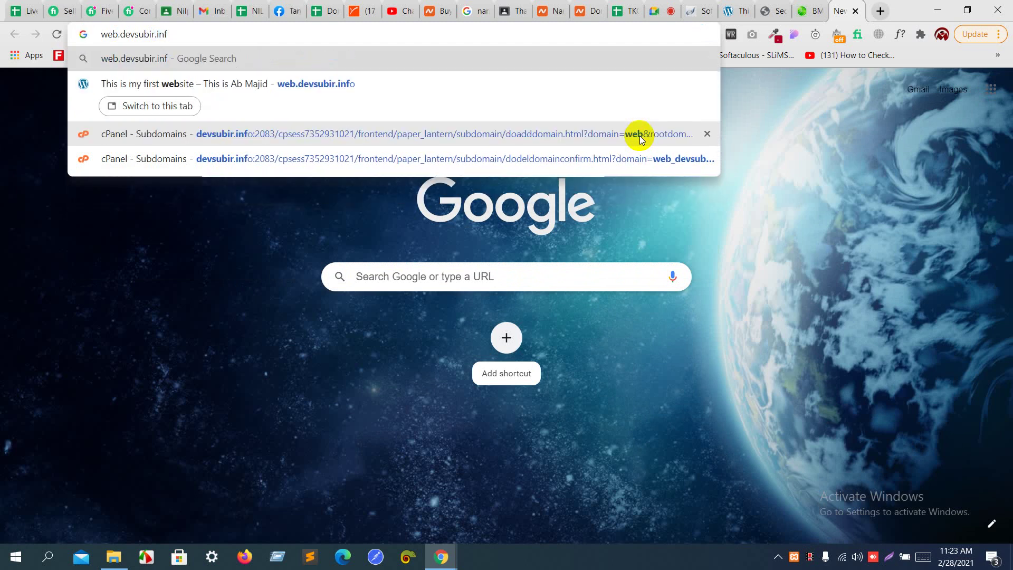
text(o)
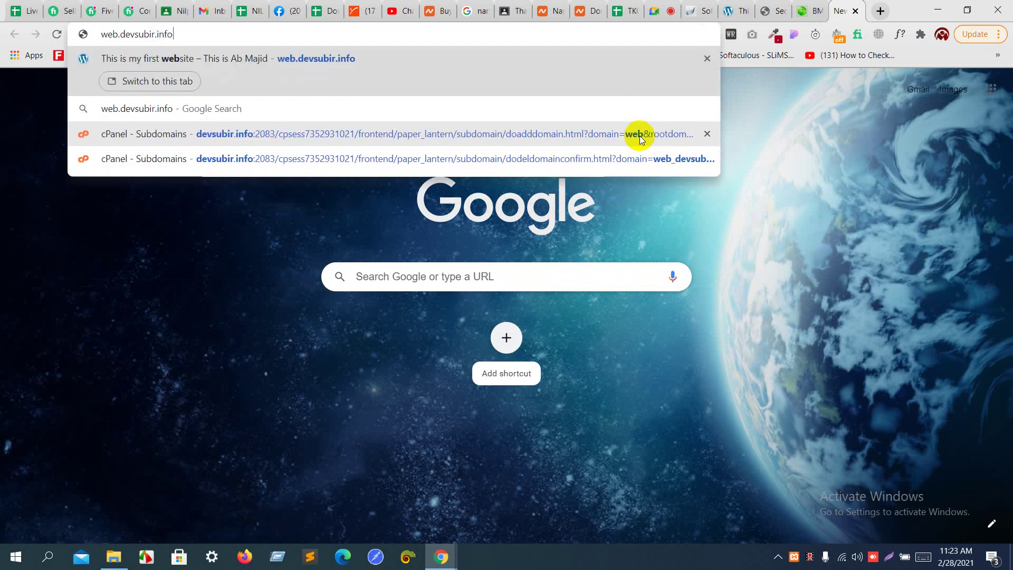
key(Return)
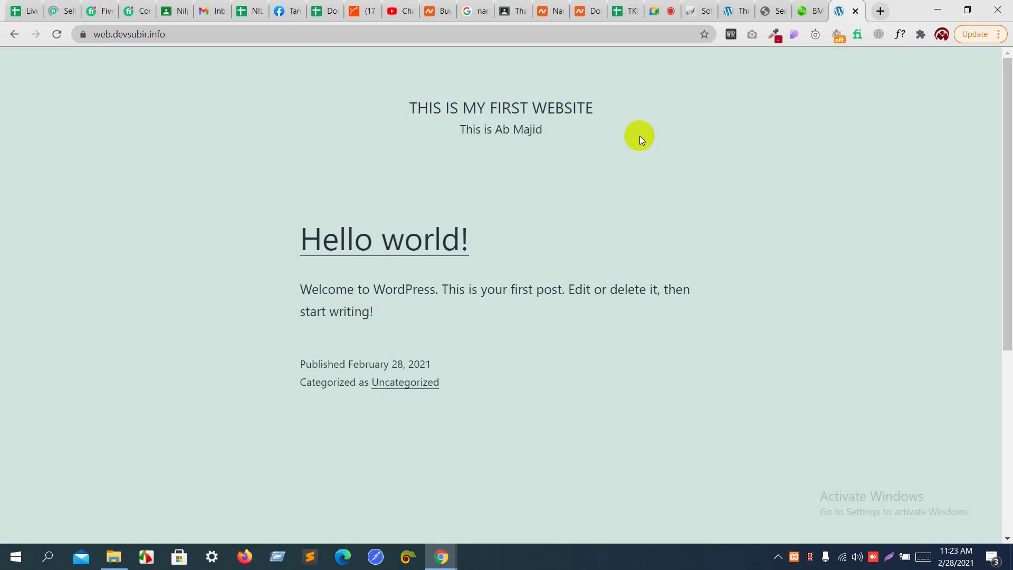
Load web.devsubir.info/wp-admin login page, then close that tab and return to Softaculous
click(360, 34)
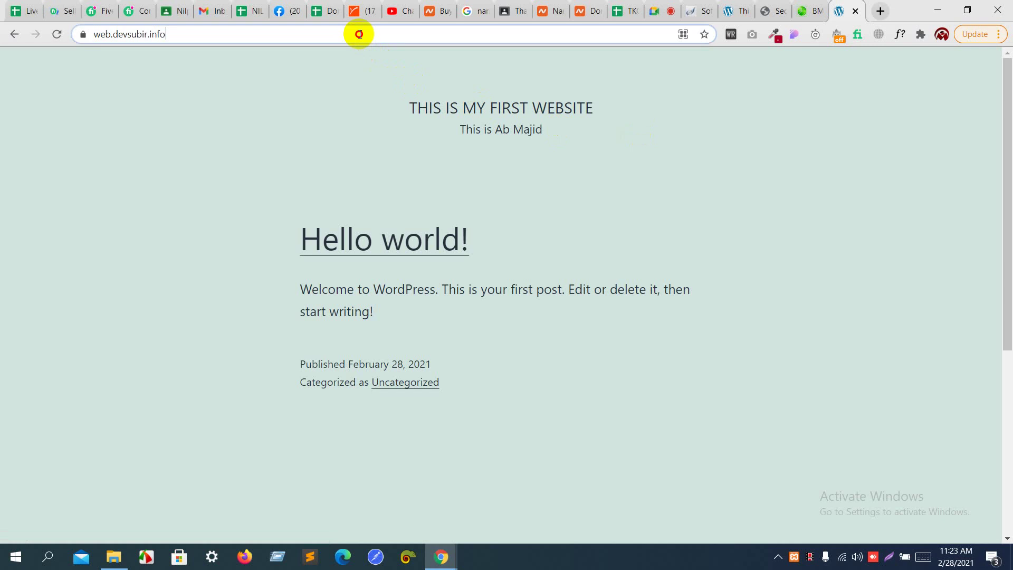
text(//)
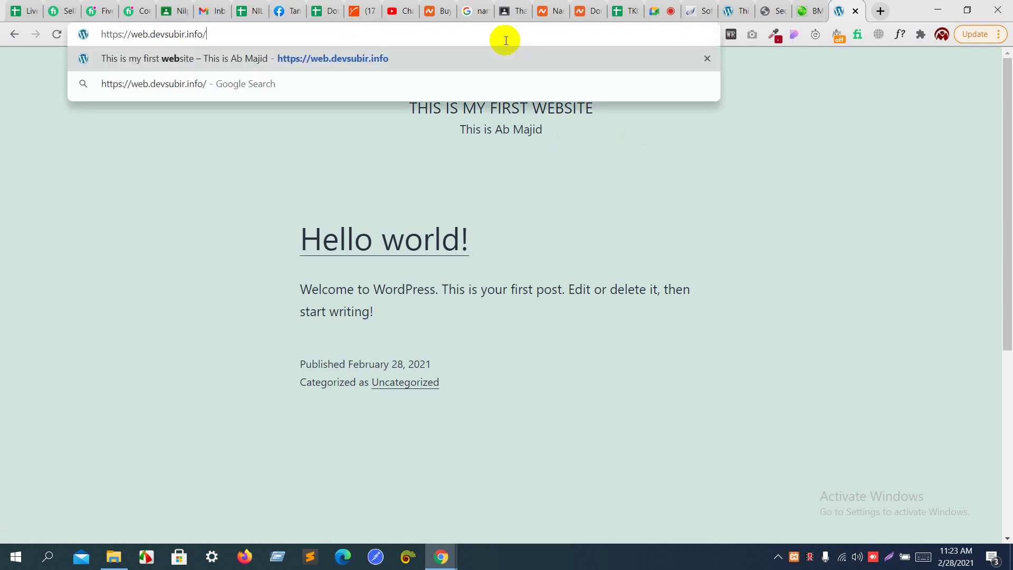
text(c)
key(BackSpace)
text(cpa)
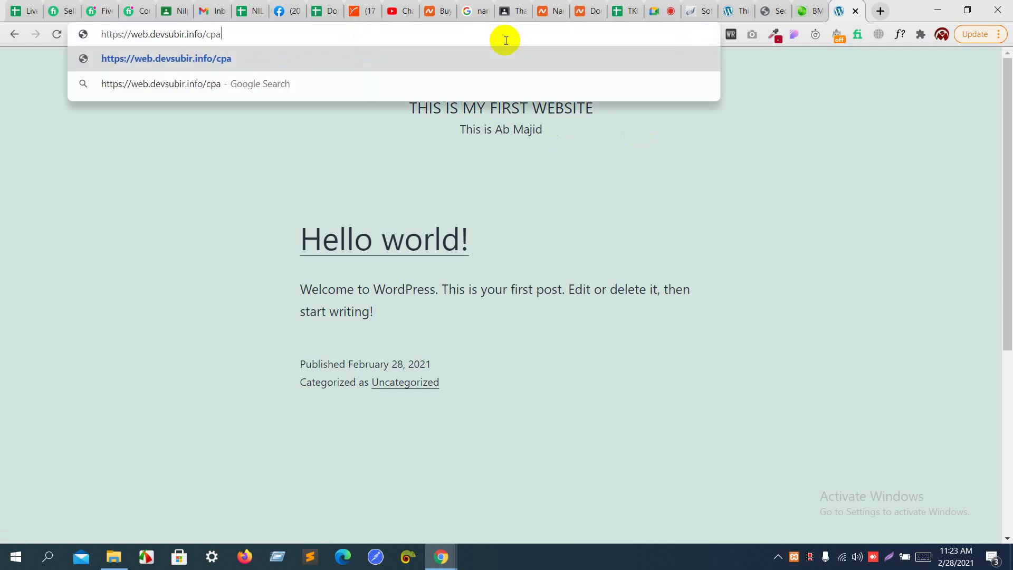
text(nel)
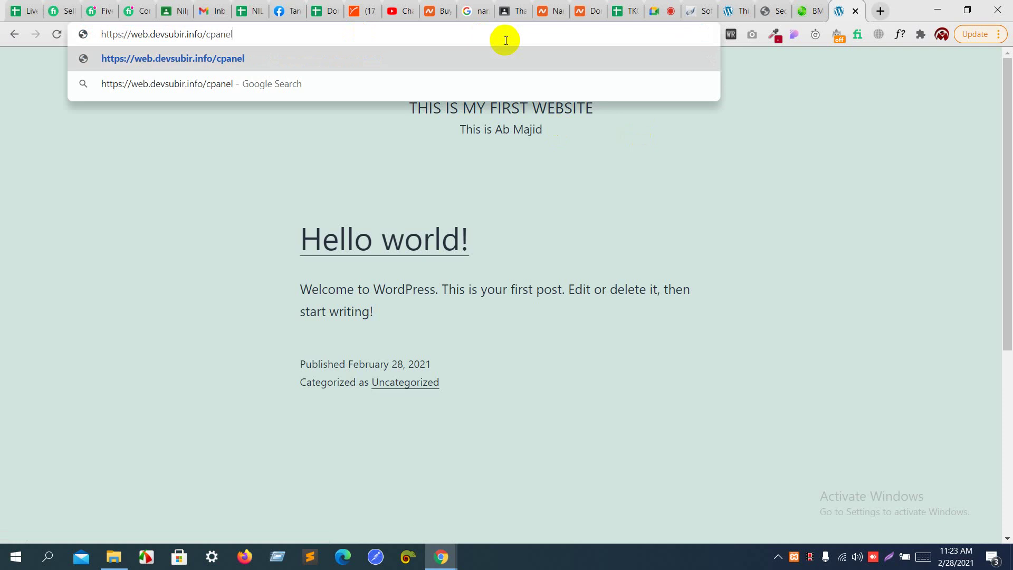
key(ctrl+shift+Left)
text(w)
text(p)
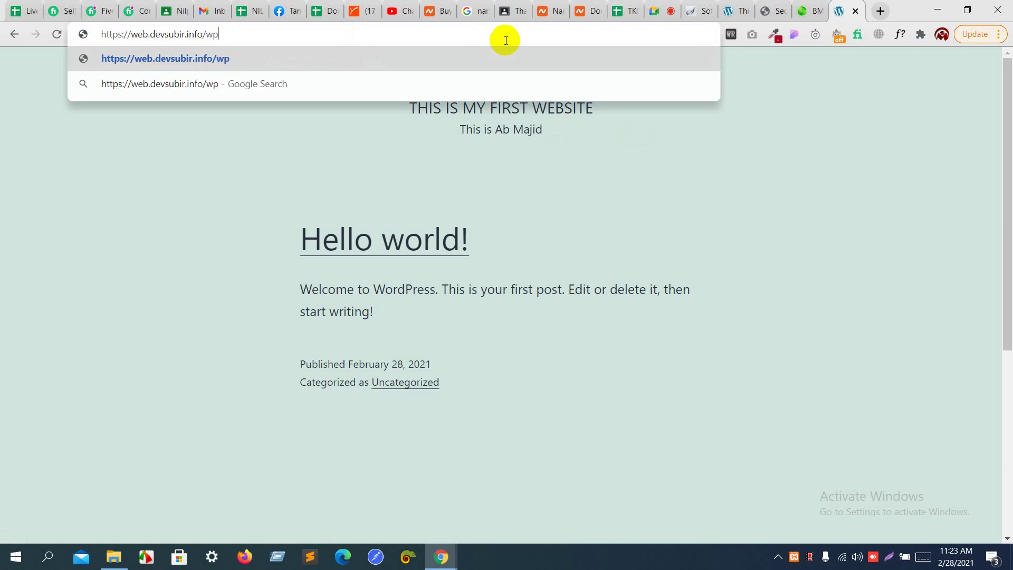
text(-admin)
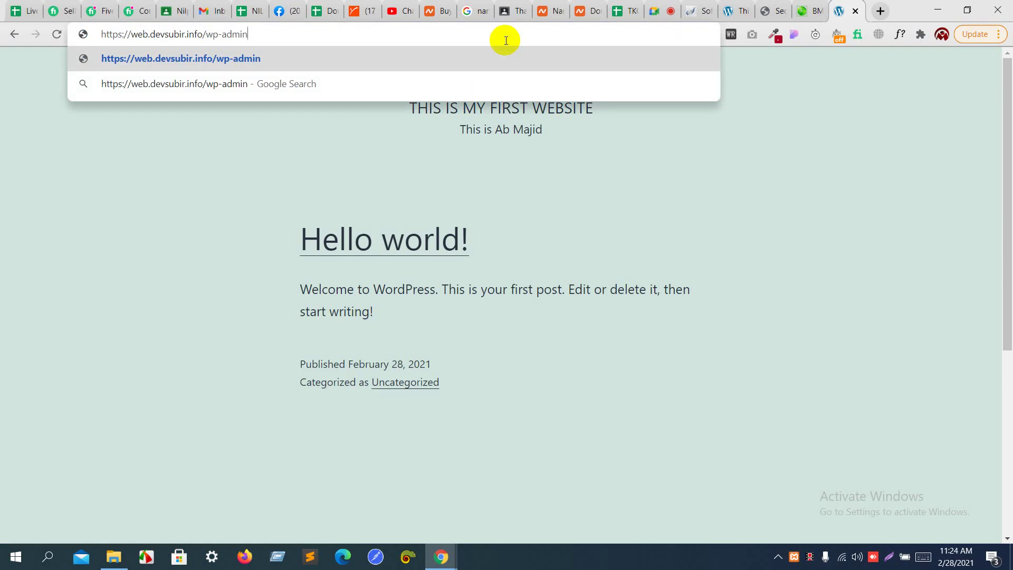
key(Return)
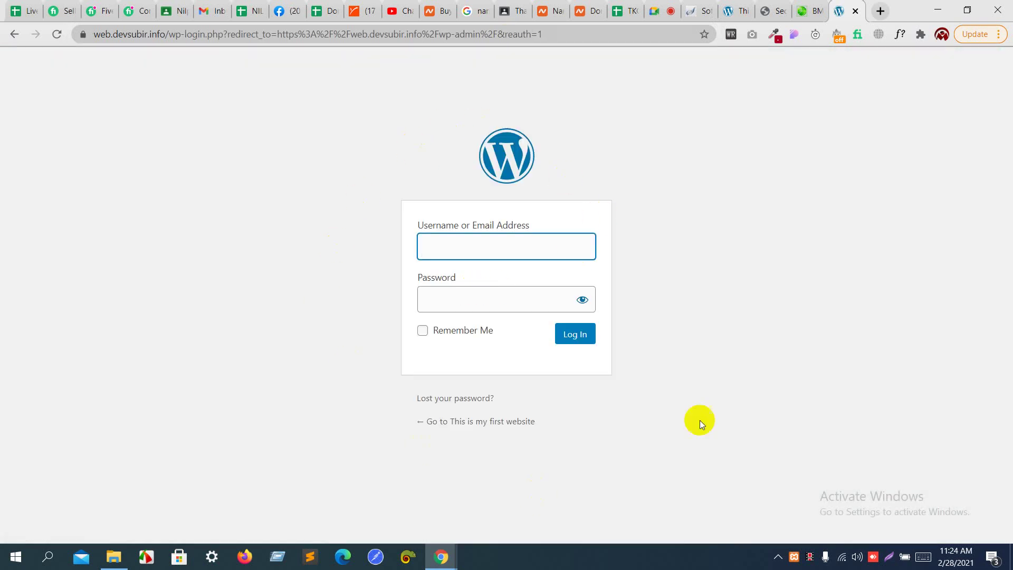
click(855, 11)
click(729, 10)
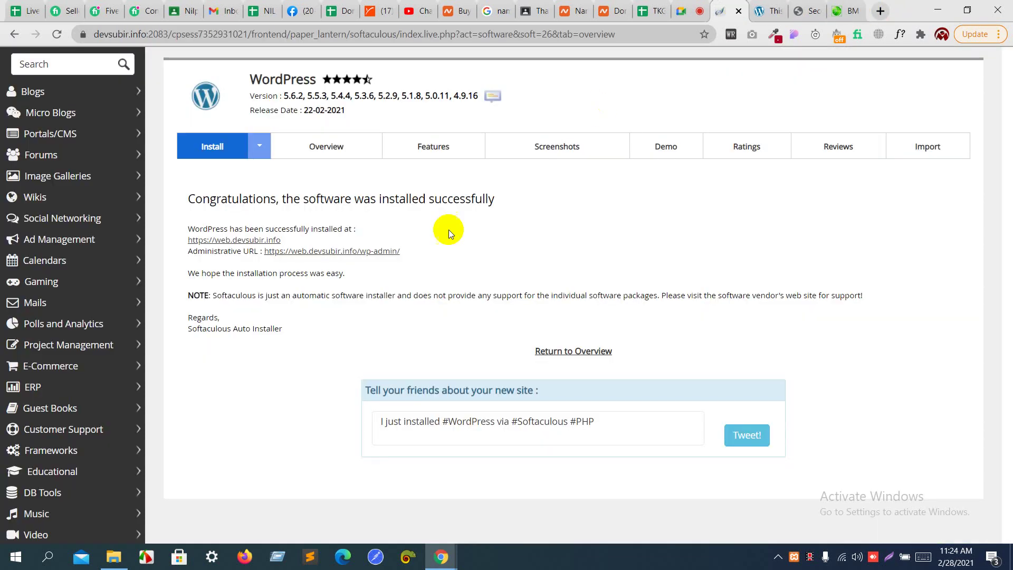
Open the Softaculous Administrative URL link twice, closing each resulting admin tab
click(340, 251)
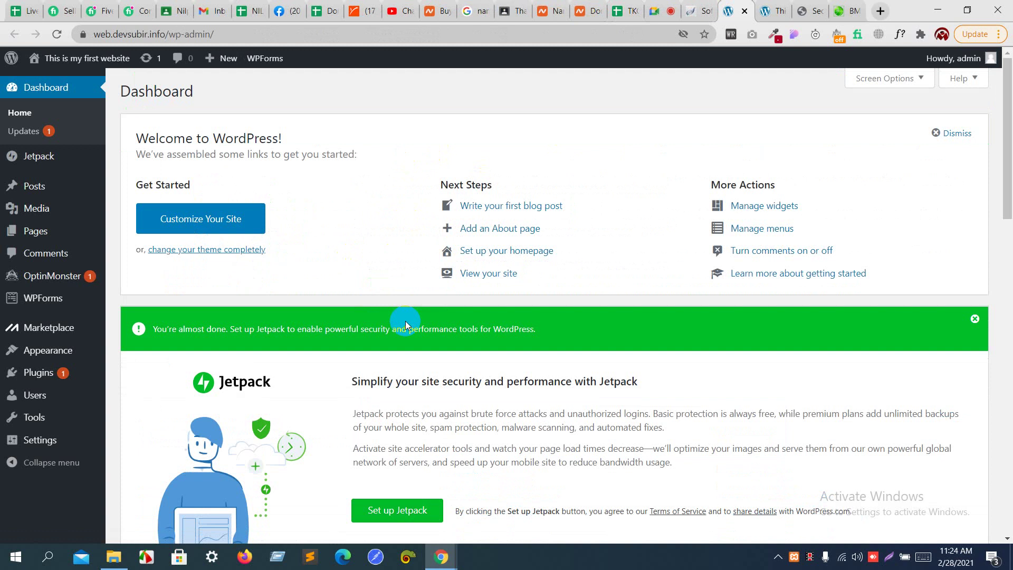
click(744, 11)
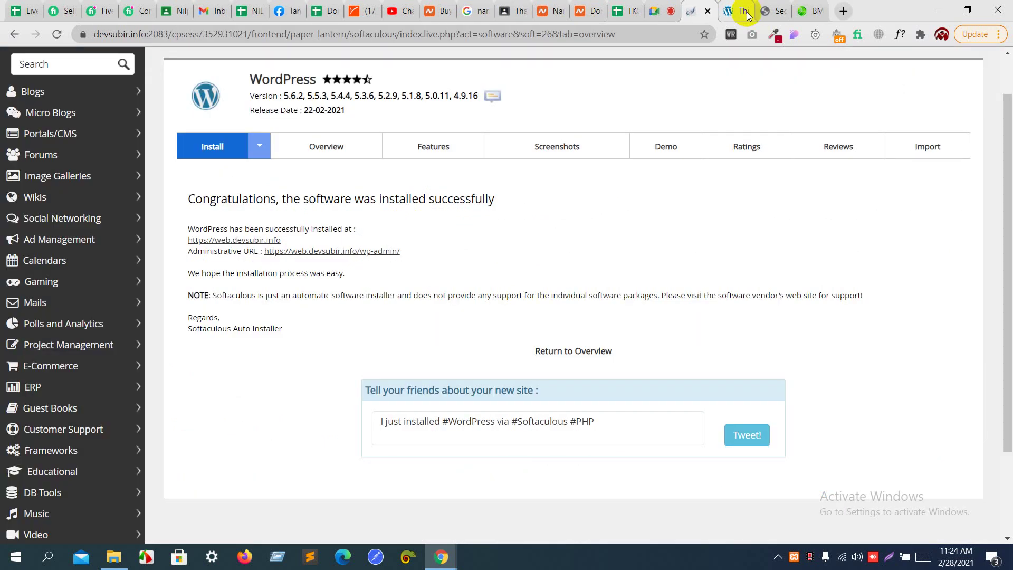
click(390, 251)
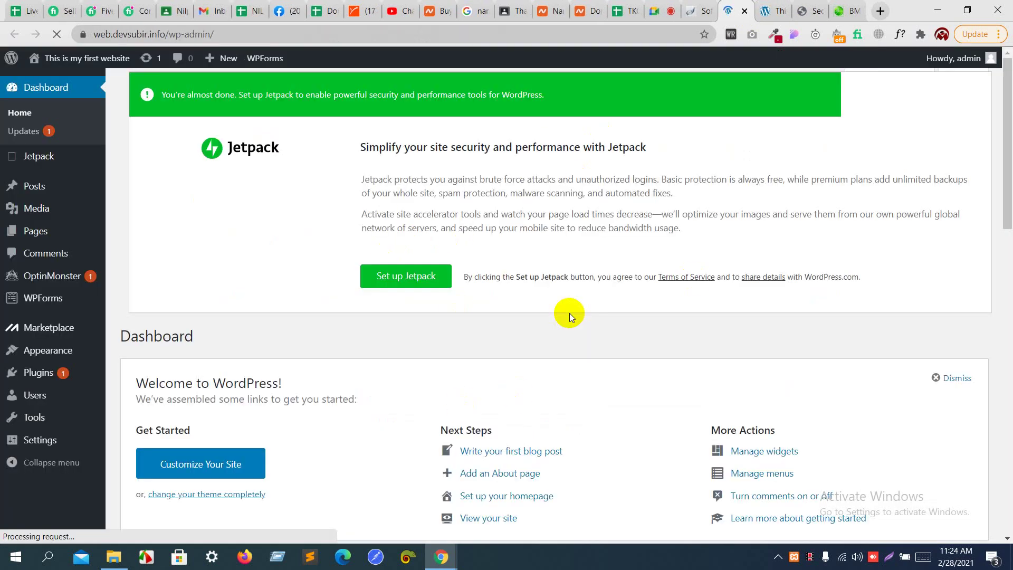
click(745, 10)
Append /wp-admin to the front-page tab's address to load the WordPress Dashboard
click(741, 7)
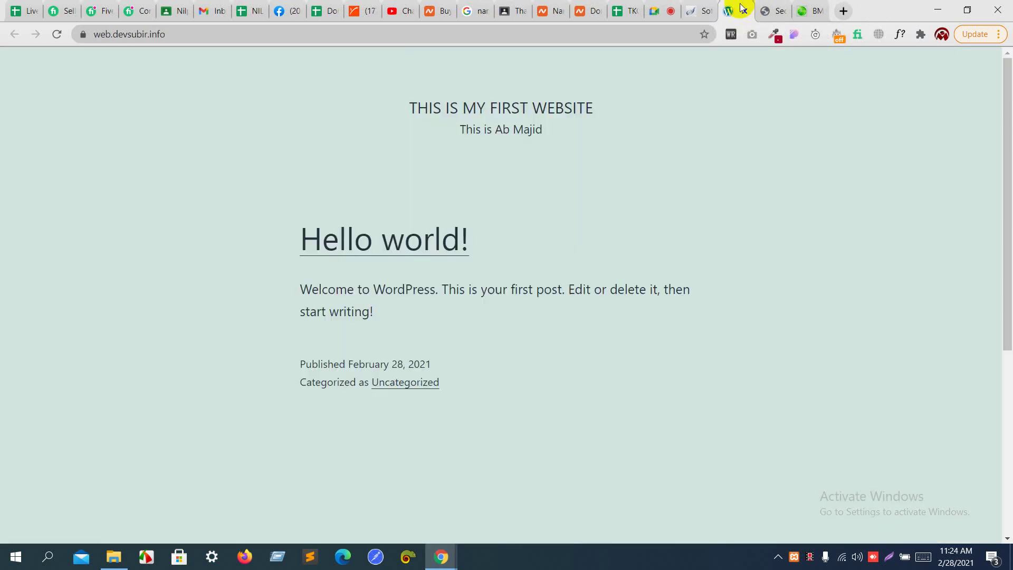
click(242, 34)
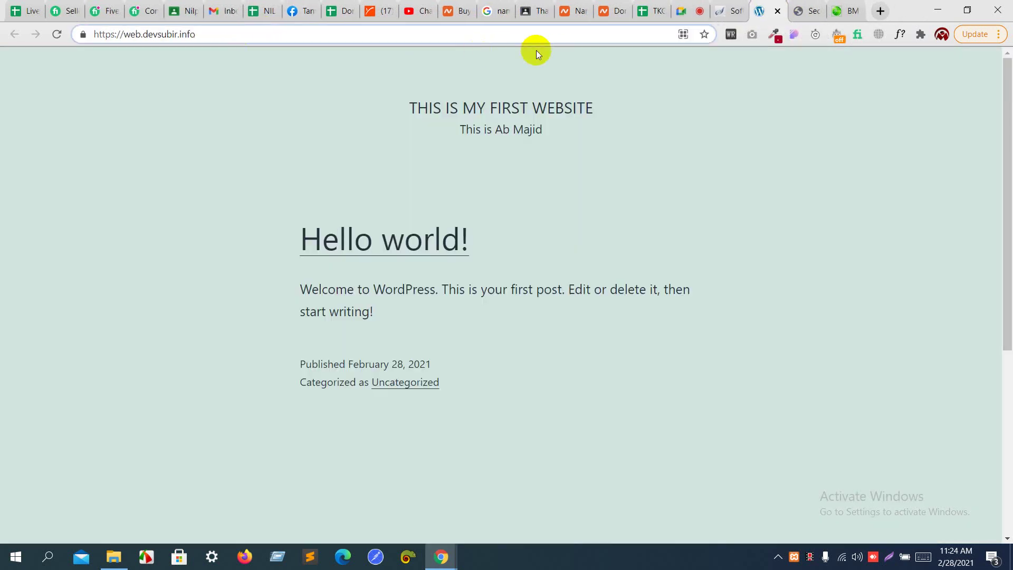
text(/wp-admin)
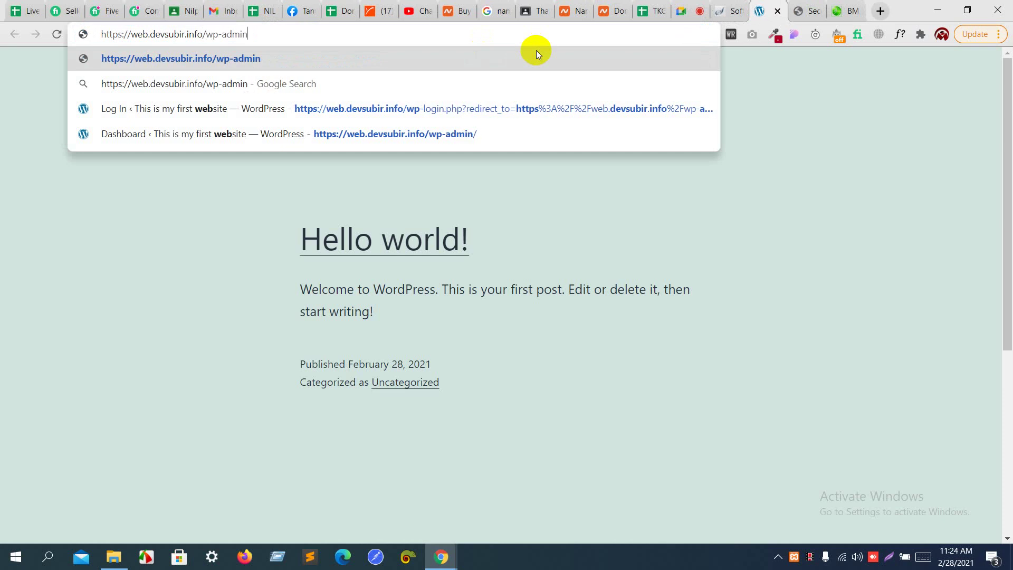
key(Return)
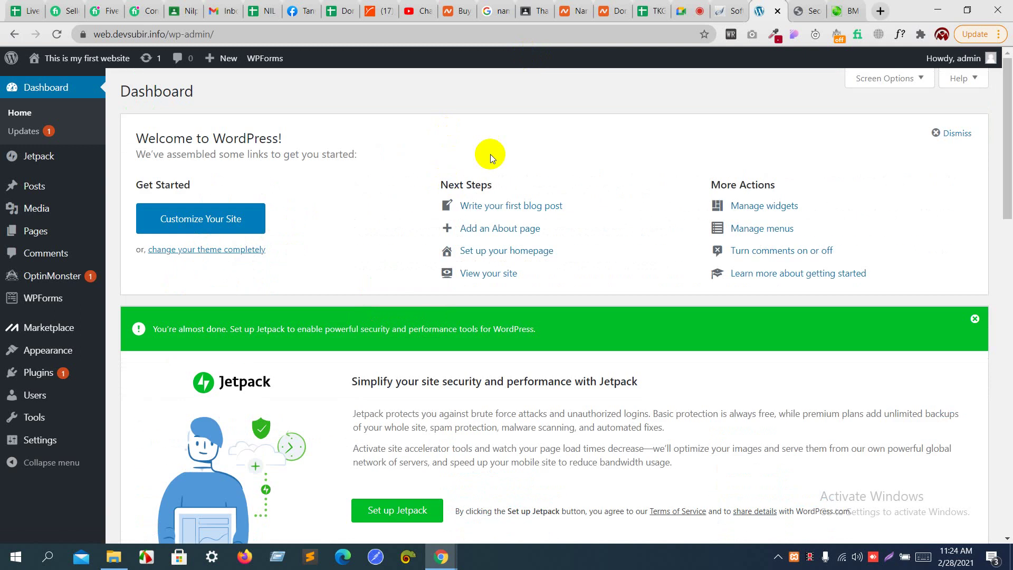
Log out of WordPress, then sign back in as admin with the saved username and the account password
mouse_move(971, 58)
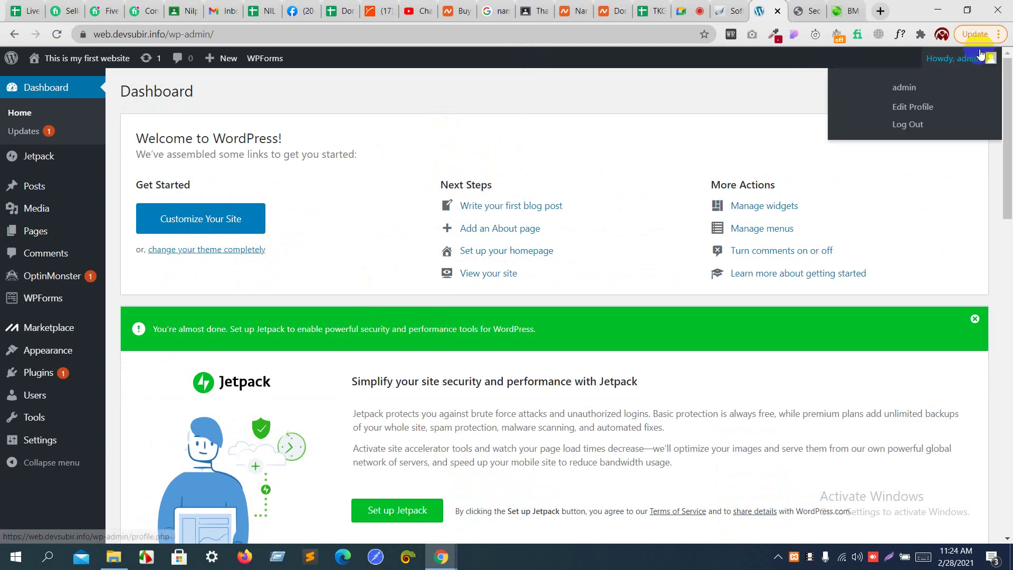
click(909, 123)
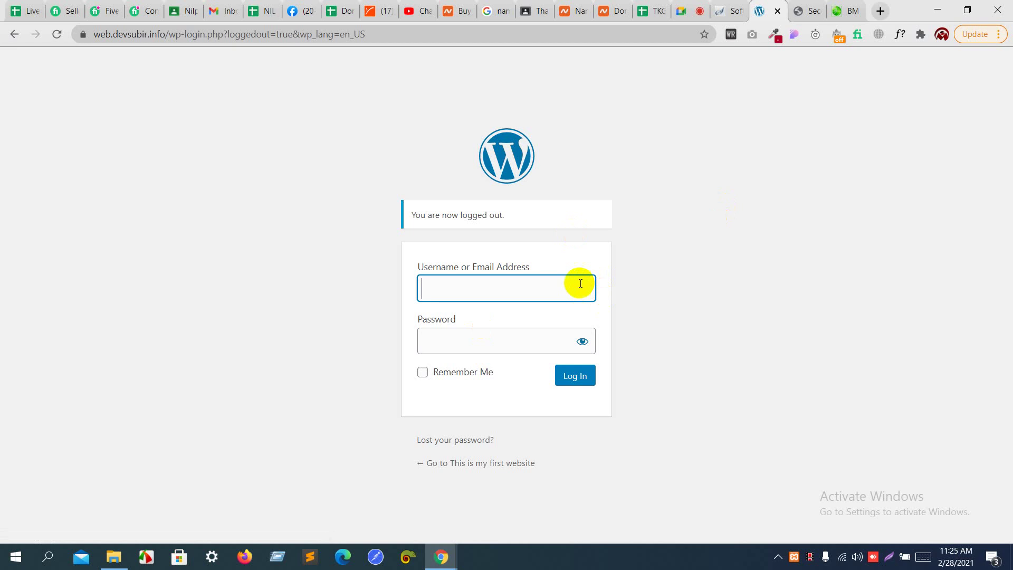
click(544, 292)
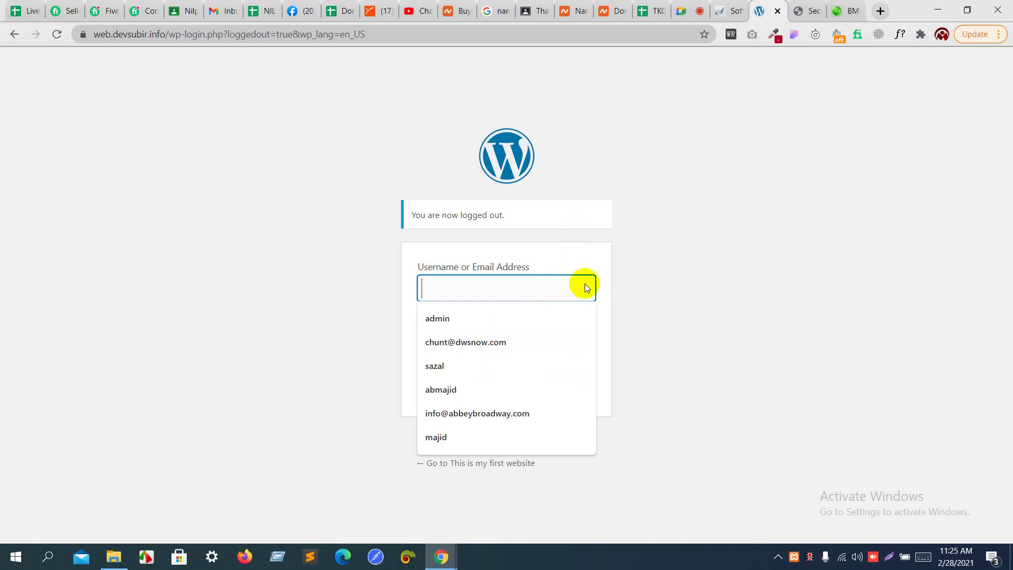
click(634, 280)
click(536, 292)
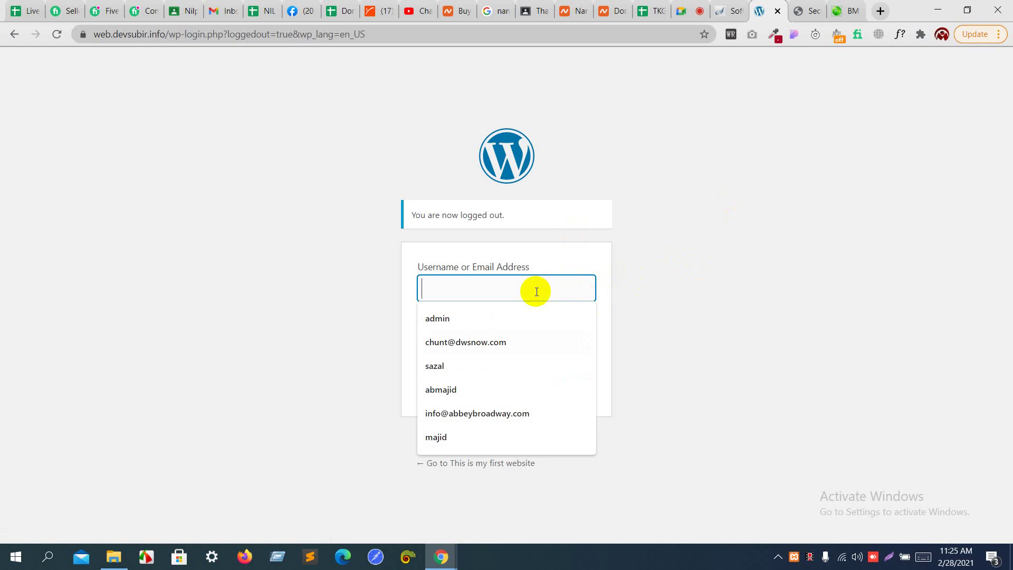
click(672, 283)
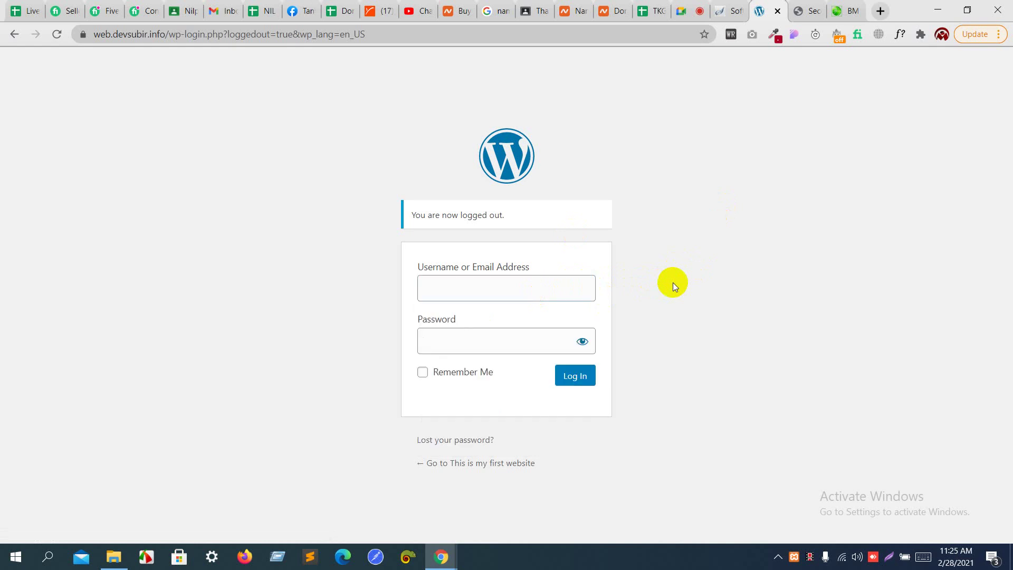
click(547, 288)
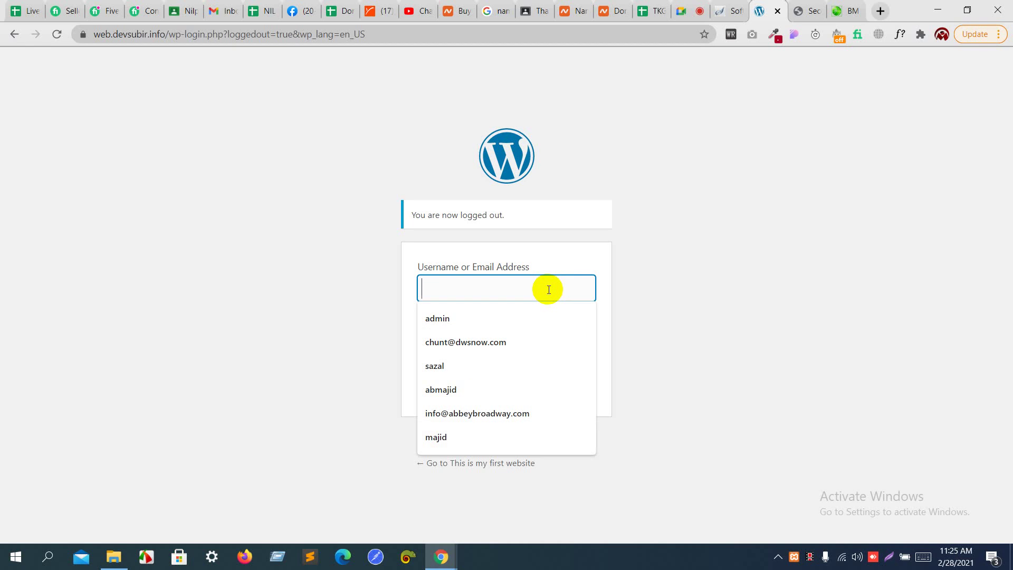
click(549, 312)
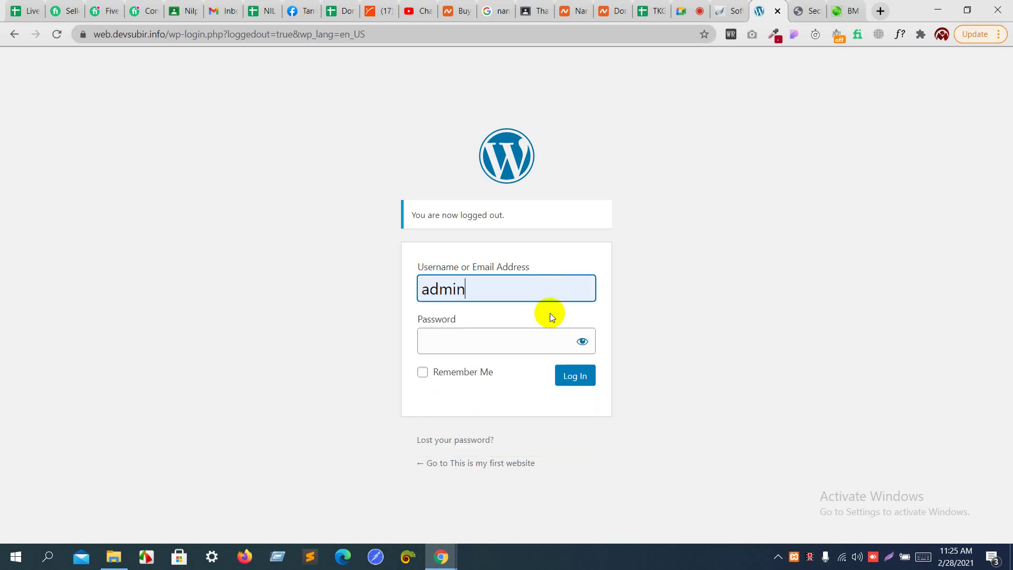
click(538, 340)
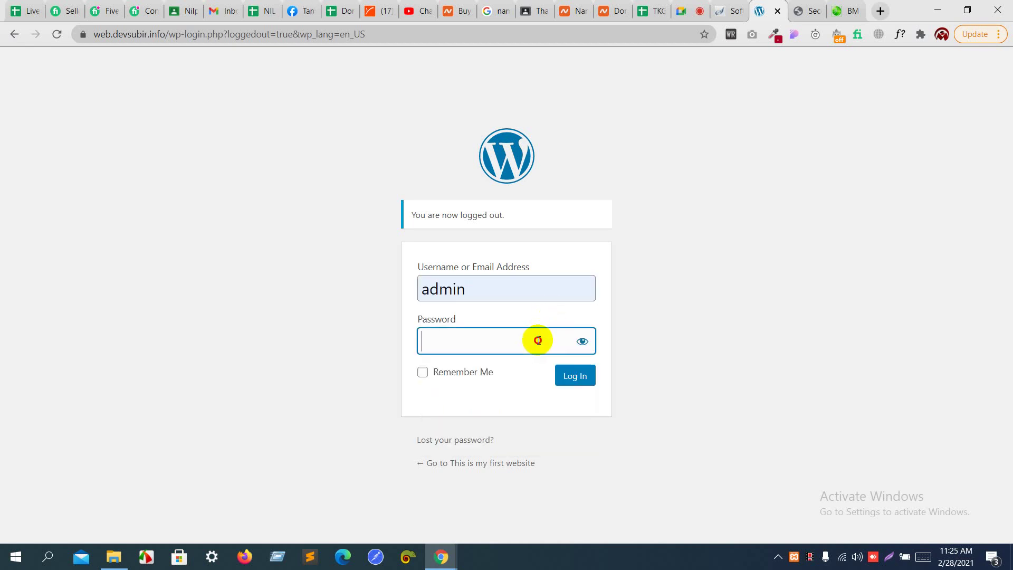
text(****)
click(581, 341)
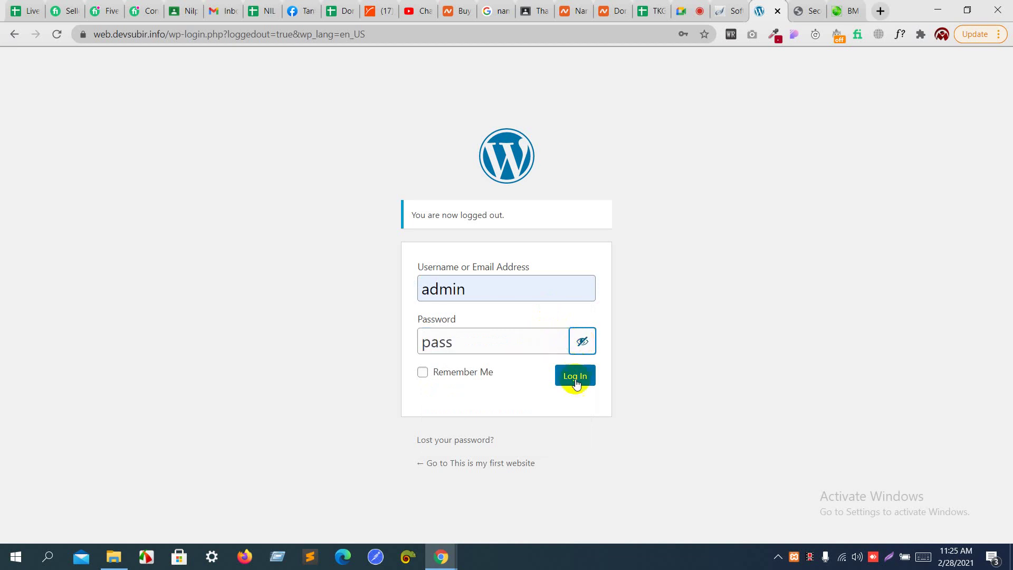
click(575, 379)
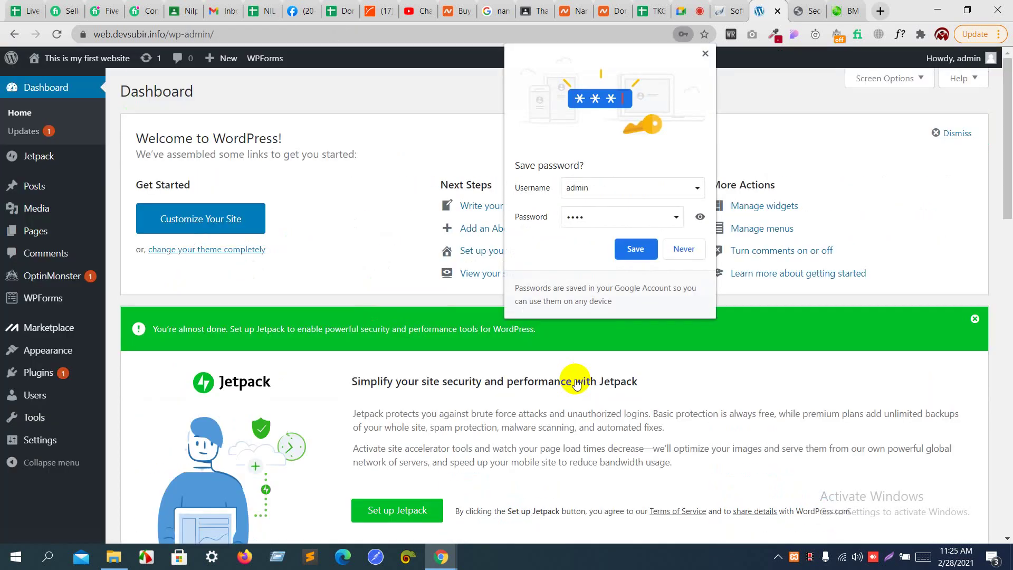
Decline Chrome's offer to save the admin login password
click(701, 248)
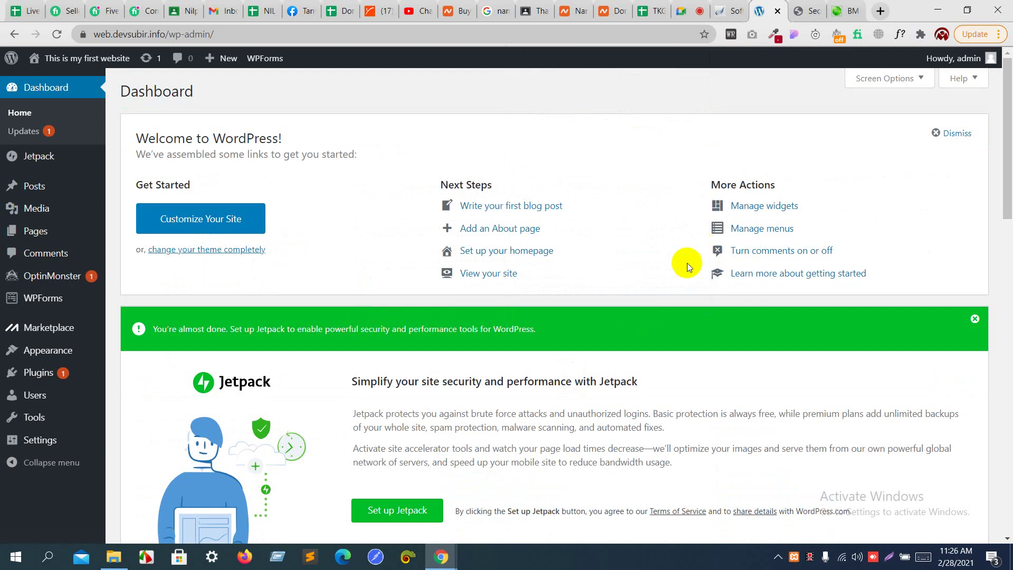
scroll(631, 346, down, 10)
scroll(631, 346, up, 10)
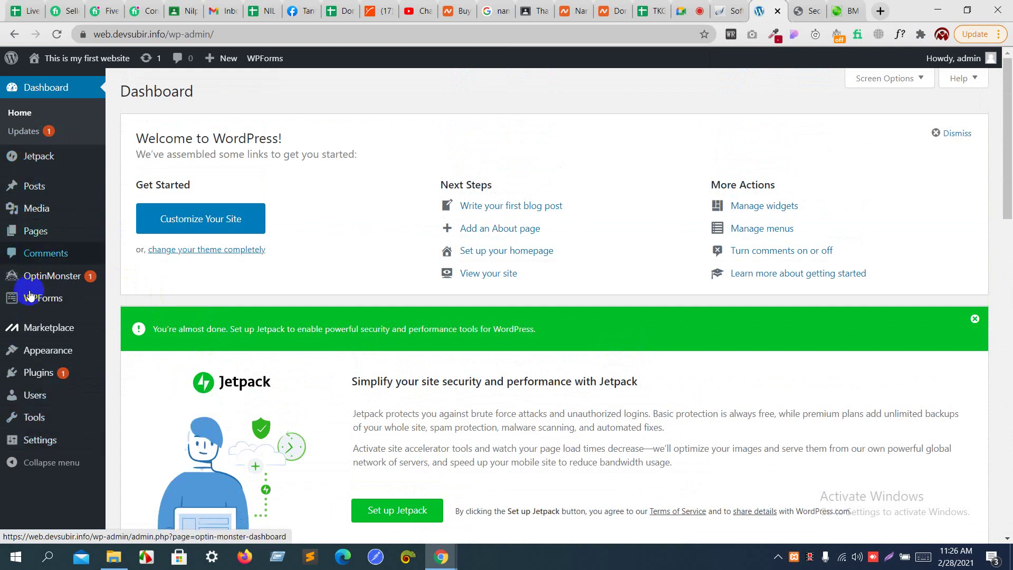
Browse the dashboard sidebar's flyout submenus, such as Plugins and Tools
mouse_move(30, 356)
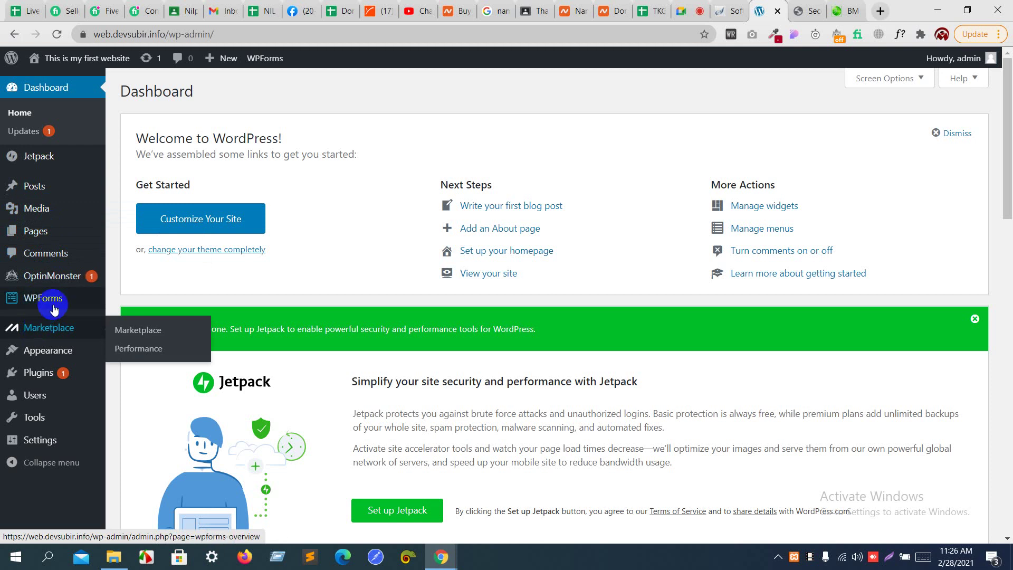
mouse_move(55, 309)
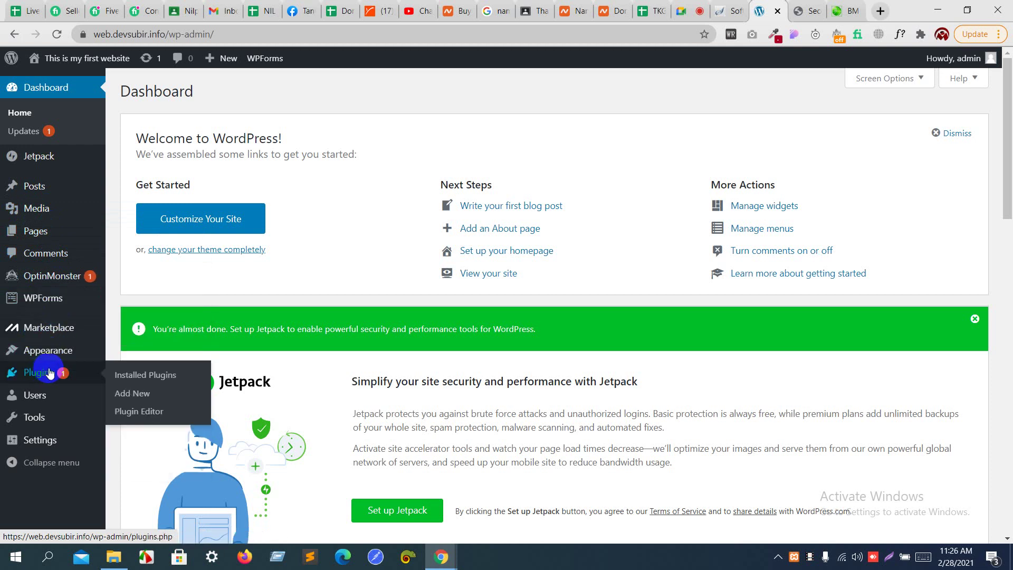
mouse_move(40, 417)
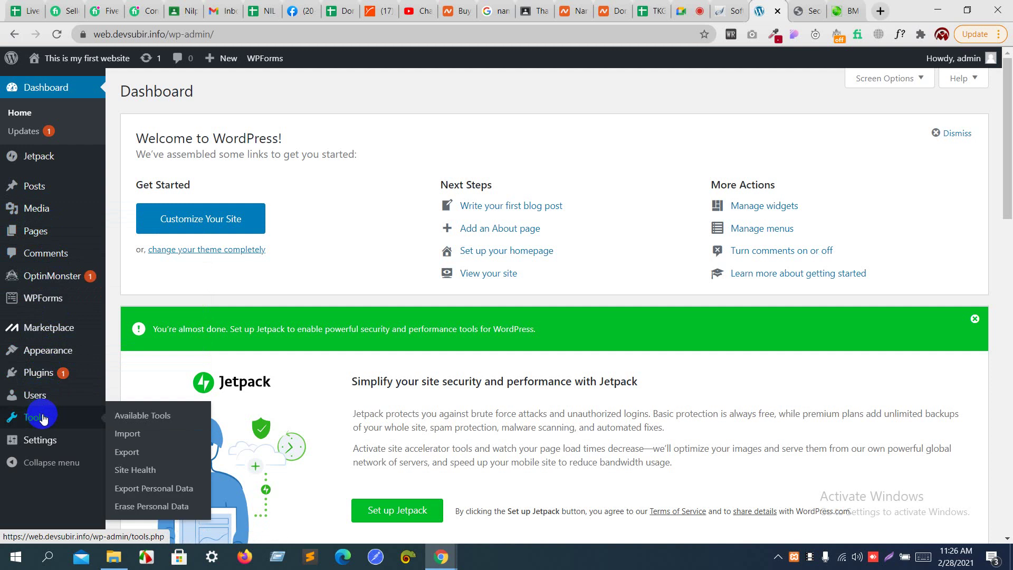
mouse_move(43, 441)
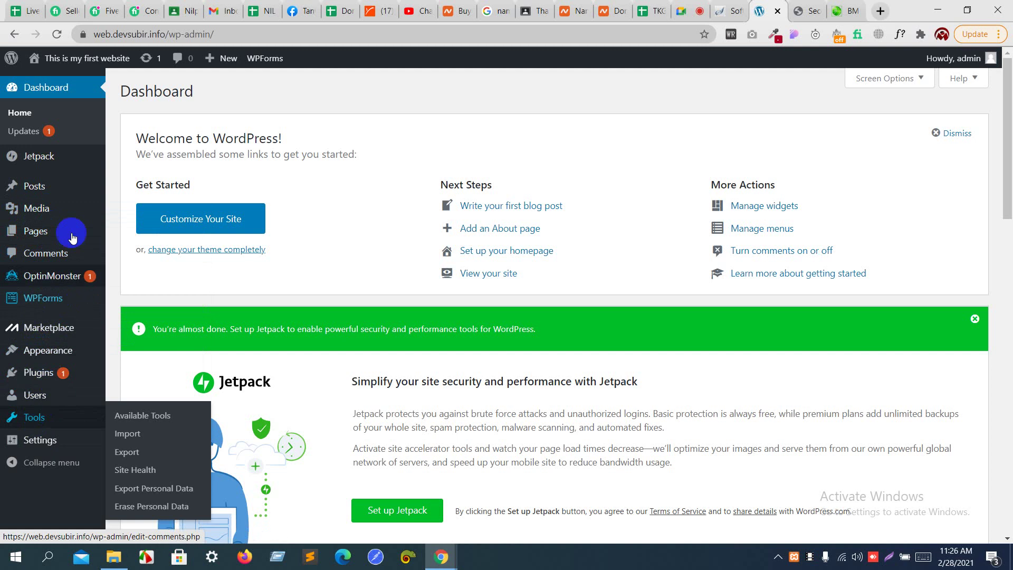
mouse_move(51, 233)
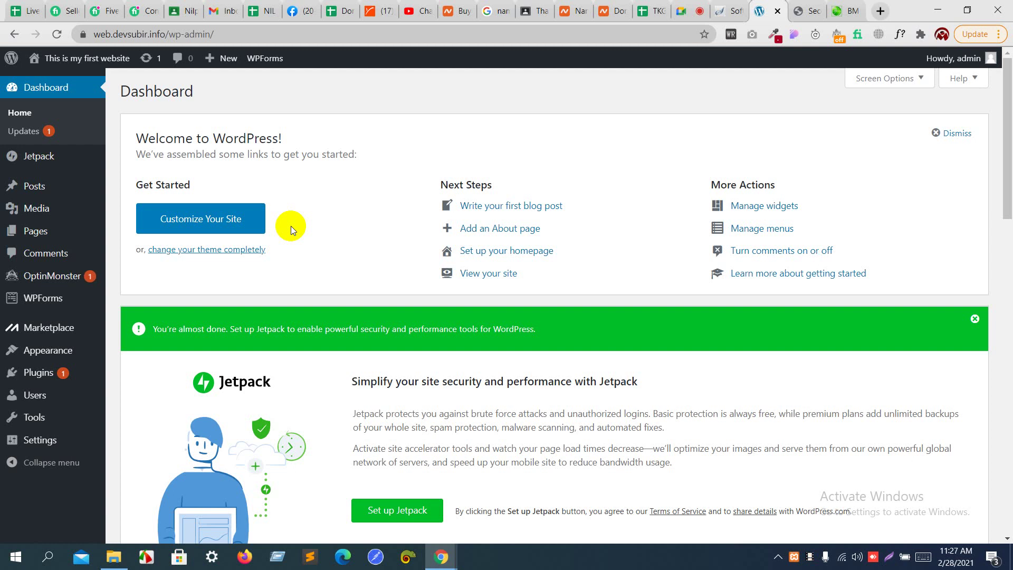
click(676, 7)
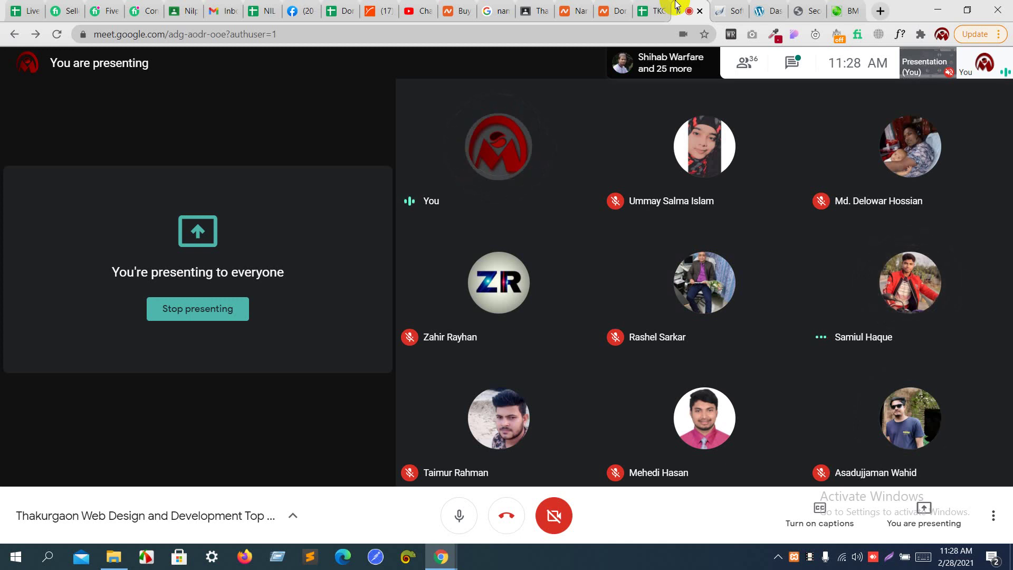
click(762, 8)
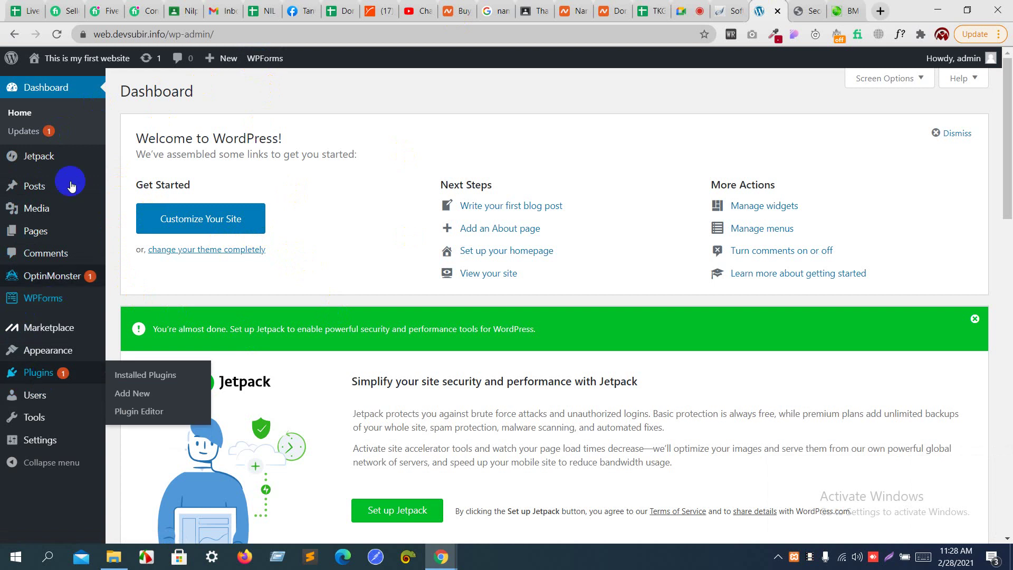
Preview the Tools and Settings submenus in the WordPress sidebar
mouse_move(63, 419)
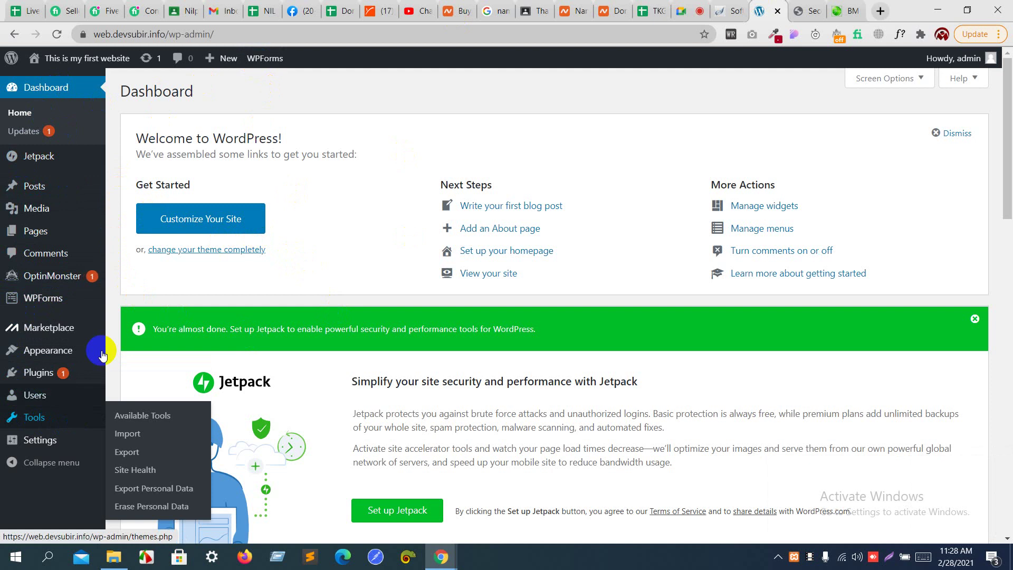
mouse_move(18, 437)
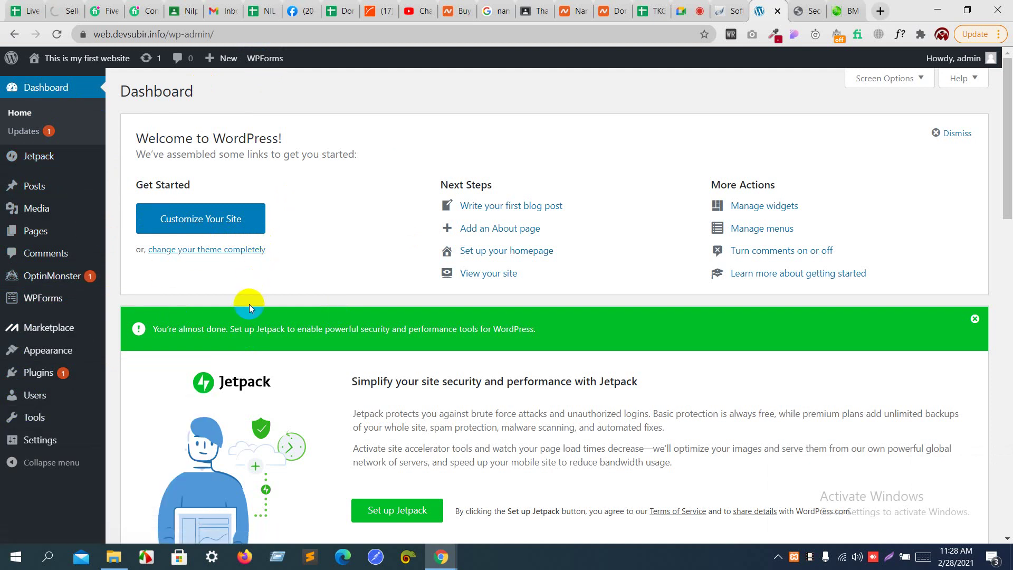
Switch to the bizim-mimar.de tab, scroll through its page, and return to the Dashboard tab
click(843, 10)
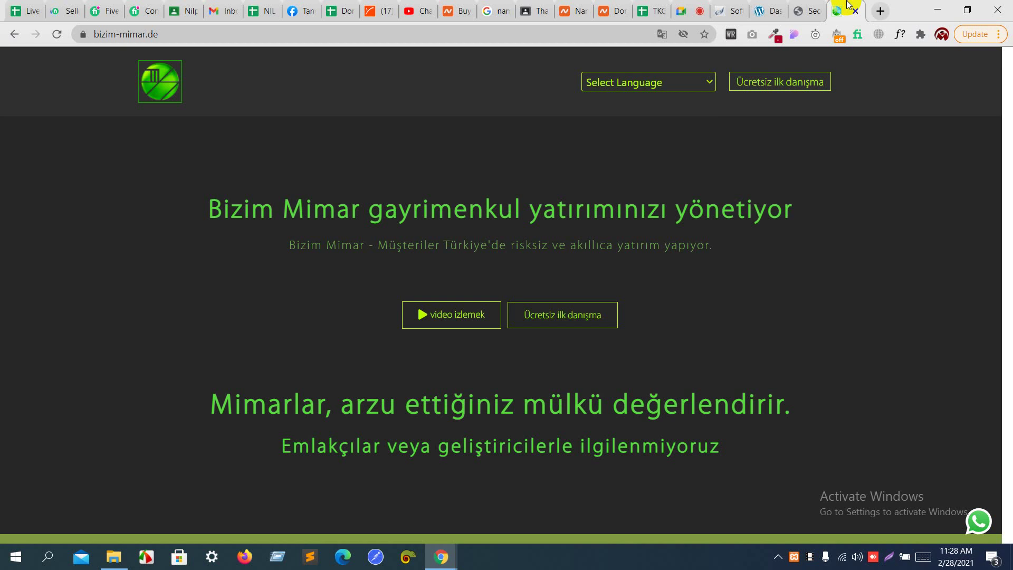
scroll(481, 436, down, 20)
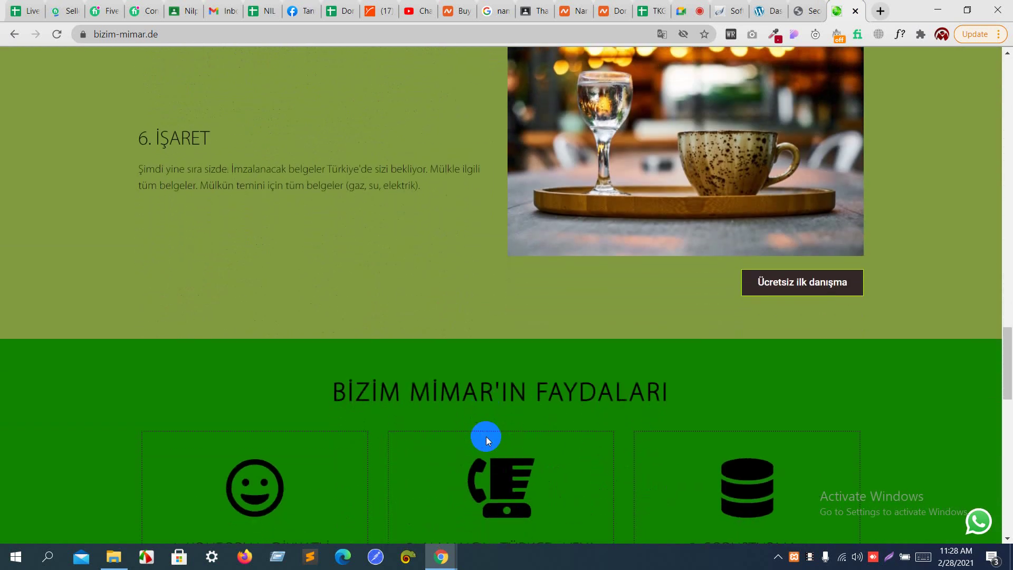
scroll(485, 436, down, 5)
scroll(486, 436, up, 10)
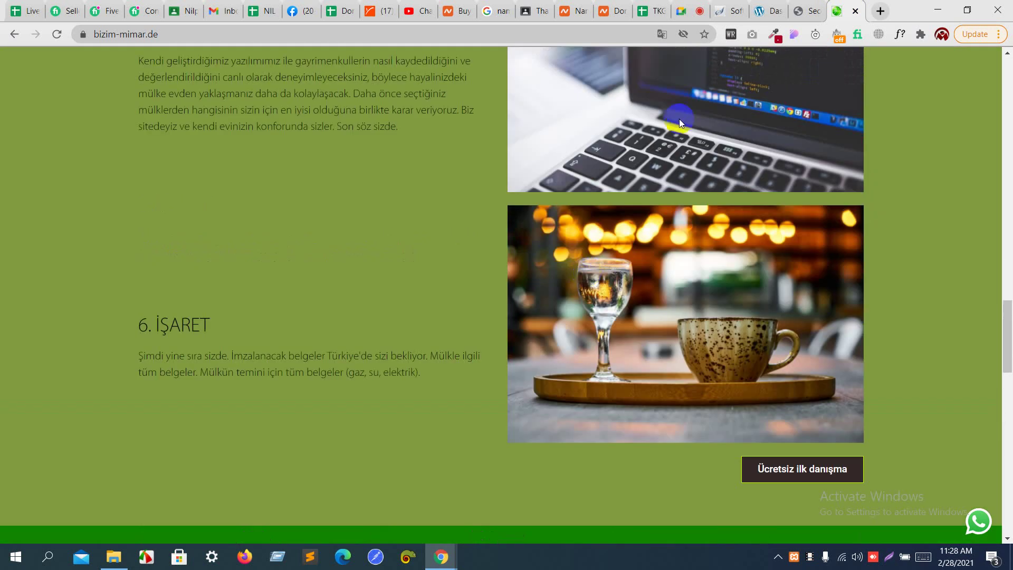
click(754, 7)
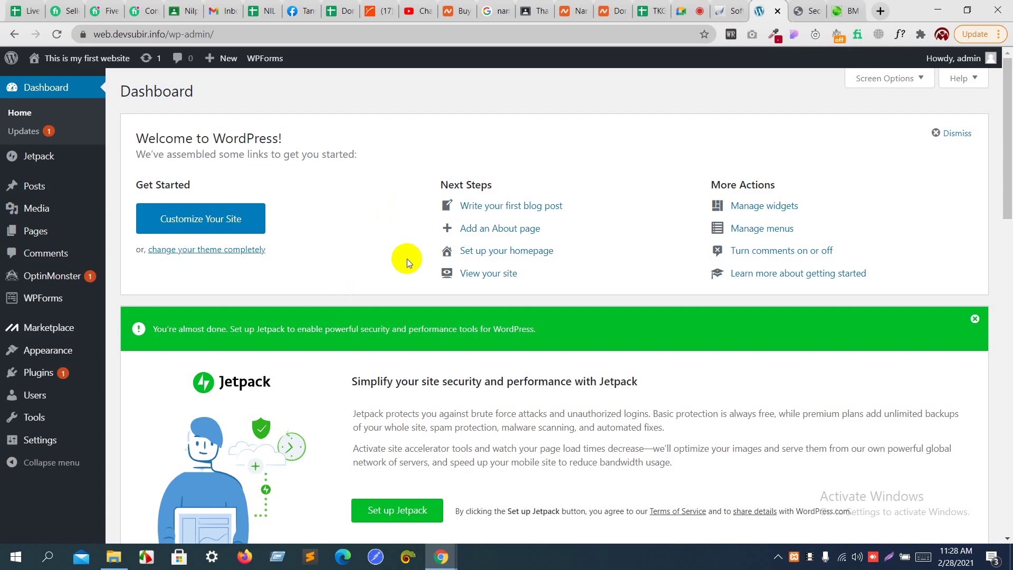
Switch from the WordPress dashboard back to the Google Meet call tab
click(396, 329)
click(685, 10)
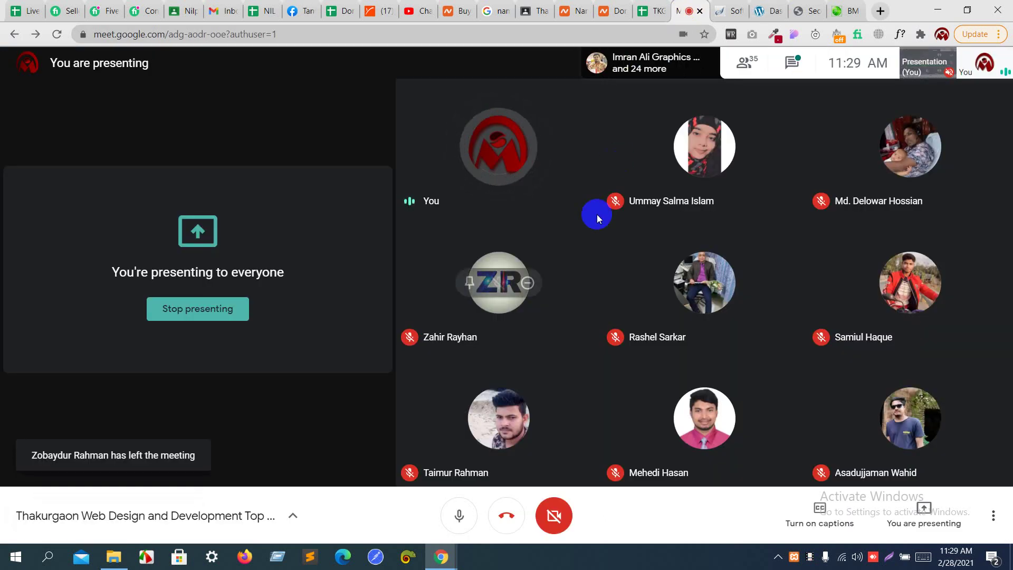
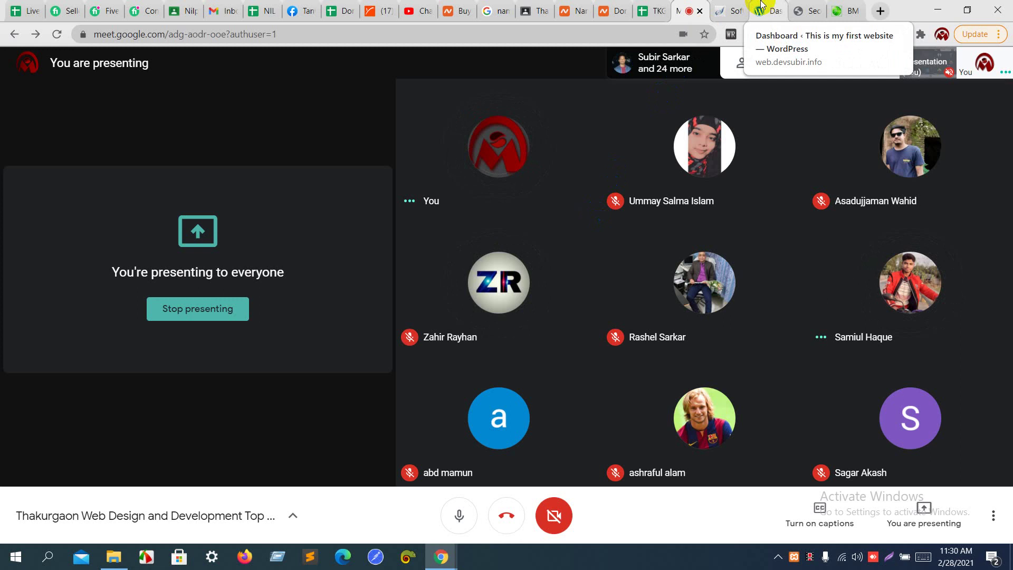
View the top of the bizim-mimar.de homepage, then switch to the WordPress admin Dashboard
click(844, 11)
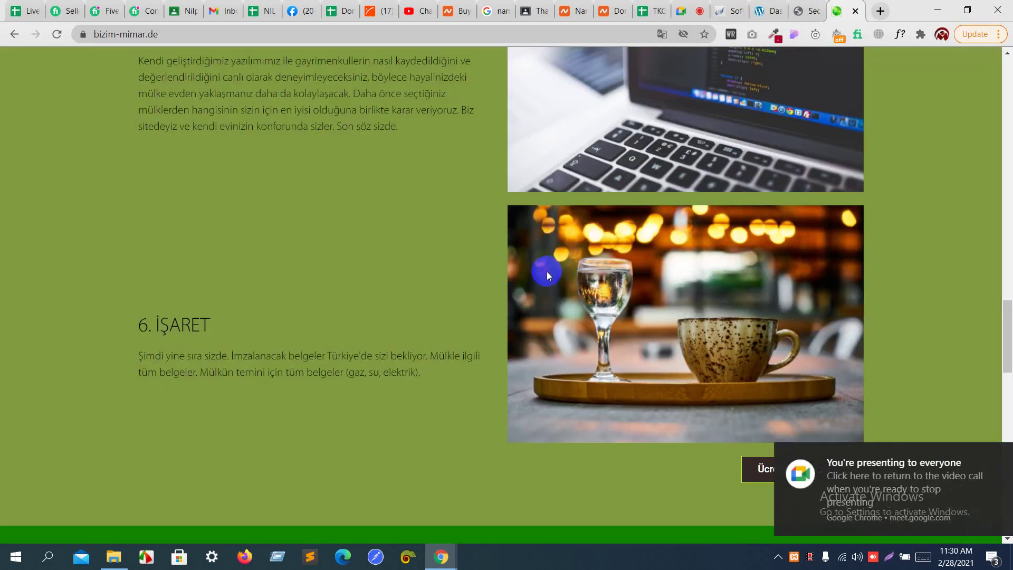
scroll(546, 271, up, 20)
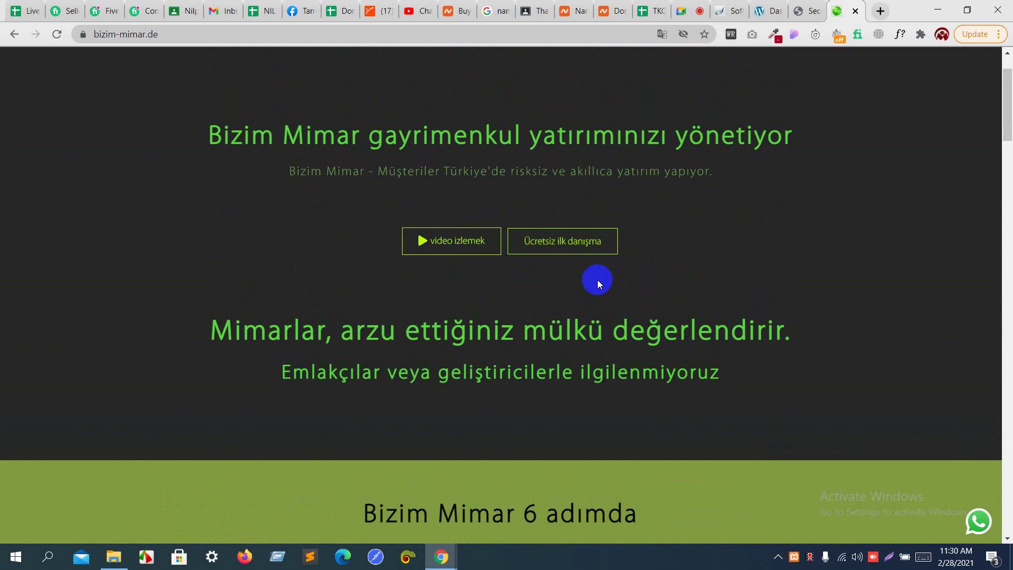
scroll(597, 280, up, 2)
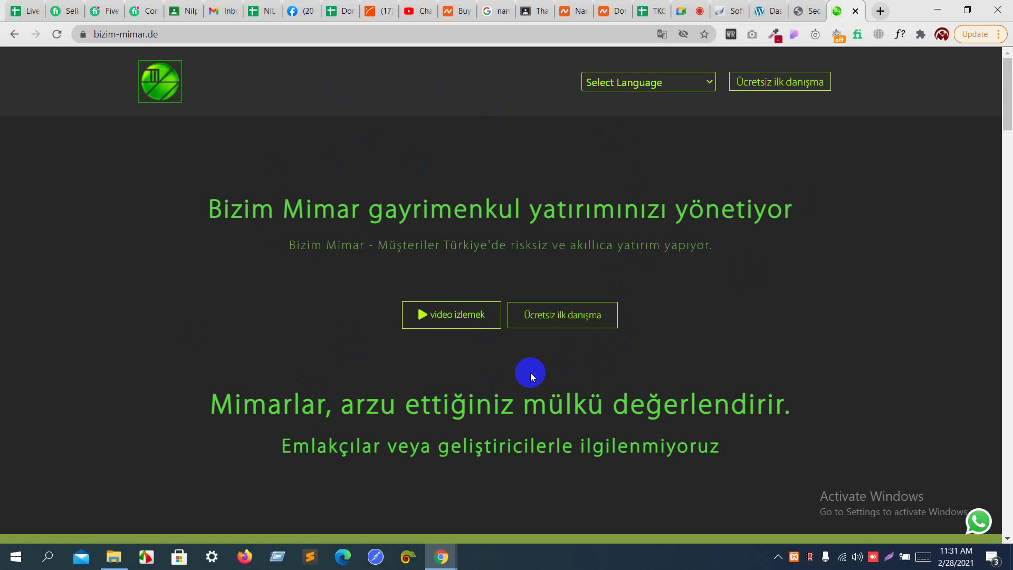
click(759, 11)
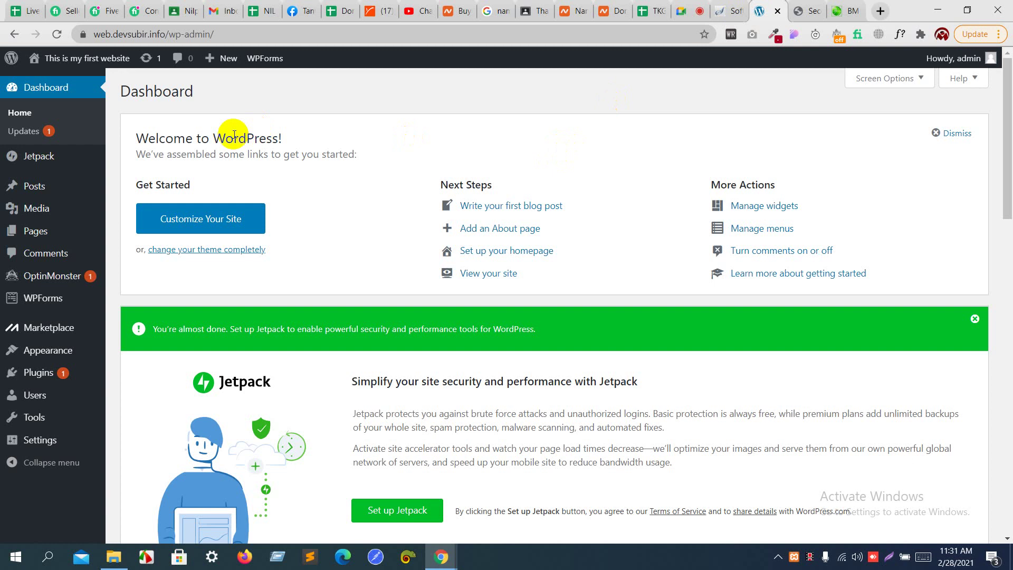
Browse the six-step section on bizim-mimar.de and return to the Turkish hero text at the top
click(844, 11)
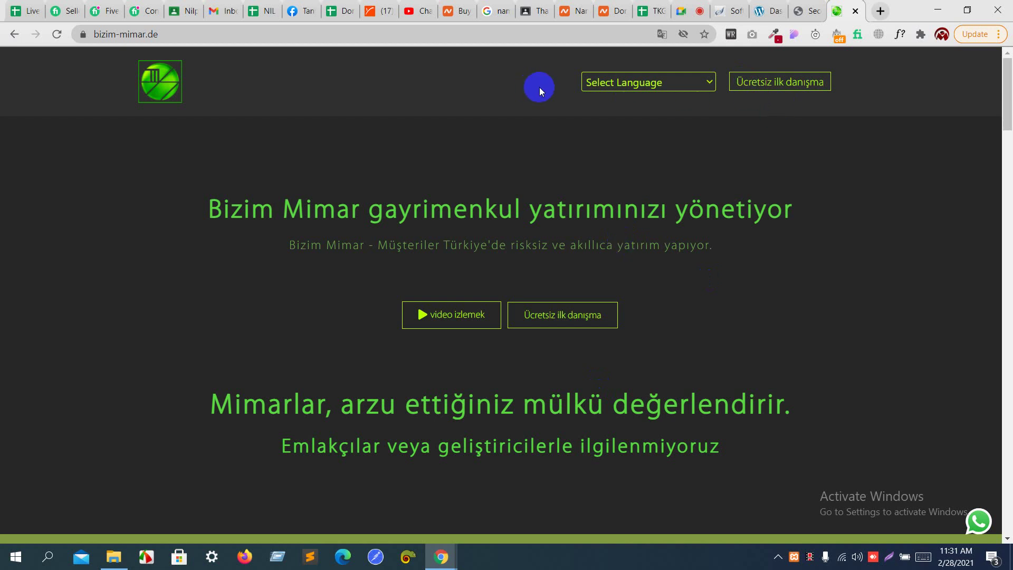
scroll(469, 173, down, 10)
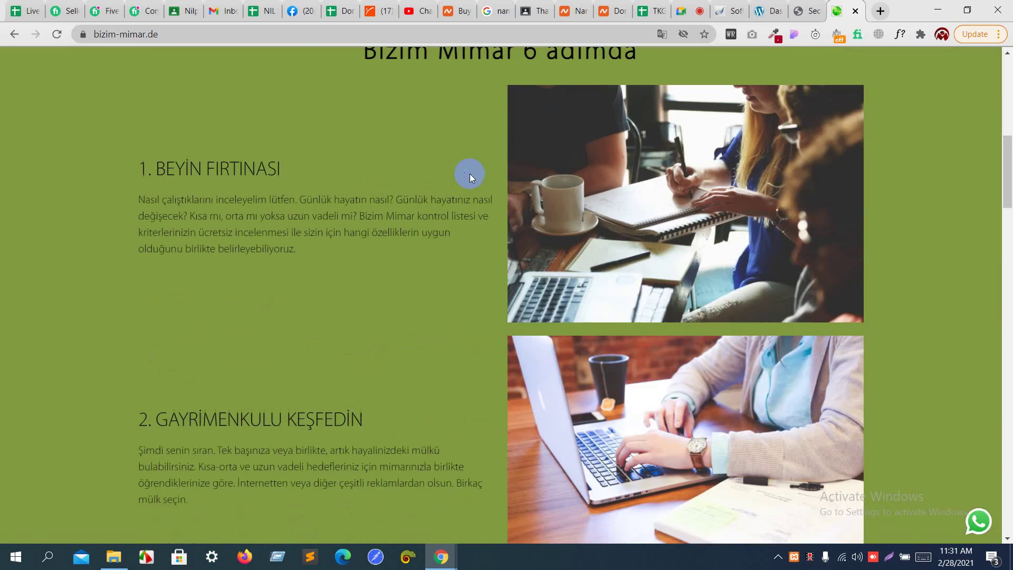
scroll(468, 182, down, 4)
scroll(552, 158, up, 4)
scroll(445, 355, down, 9)
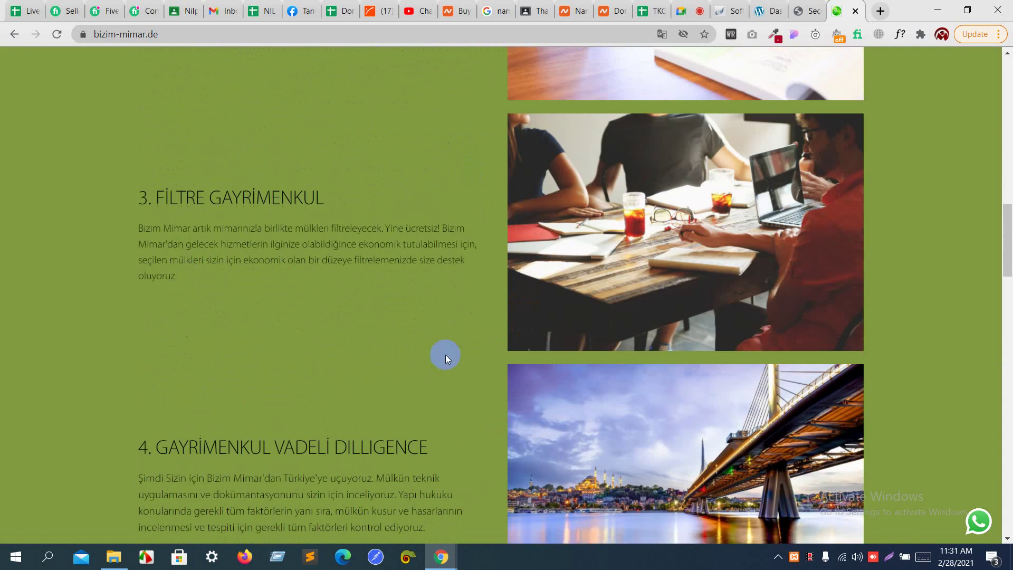
scroll(445, 354, down, 5)
scroll(445, 355, up, 15)
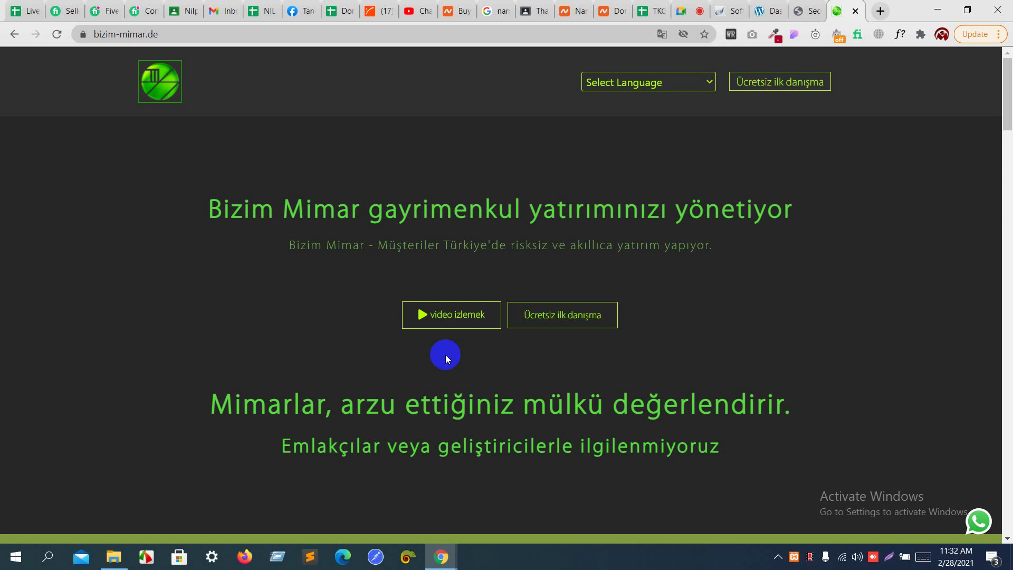
Return to the WordPress Dashboard and open Appearance > Themes
click(771, 10)
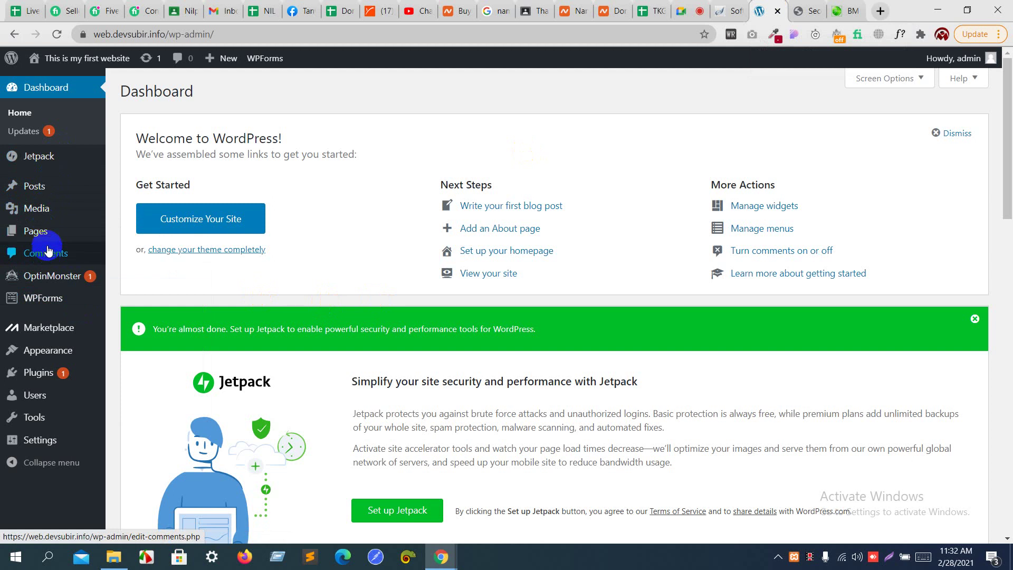
mouse_move(101, 289)
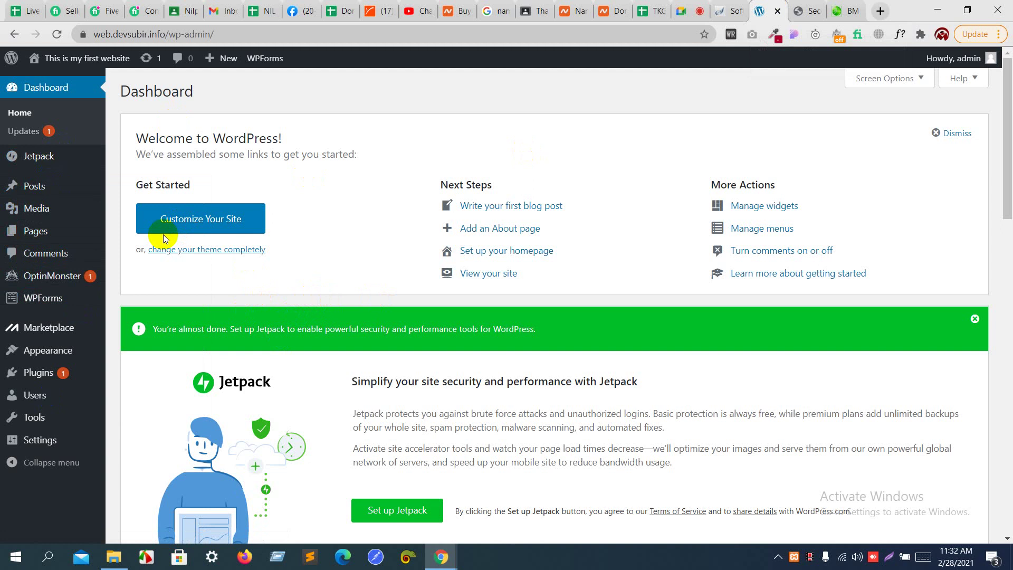
mouse_move(31, 236)
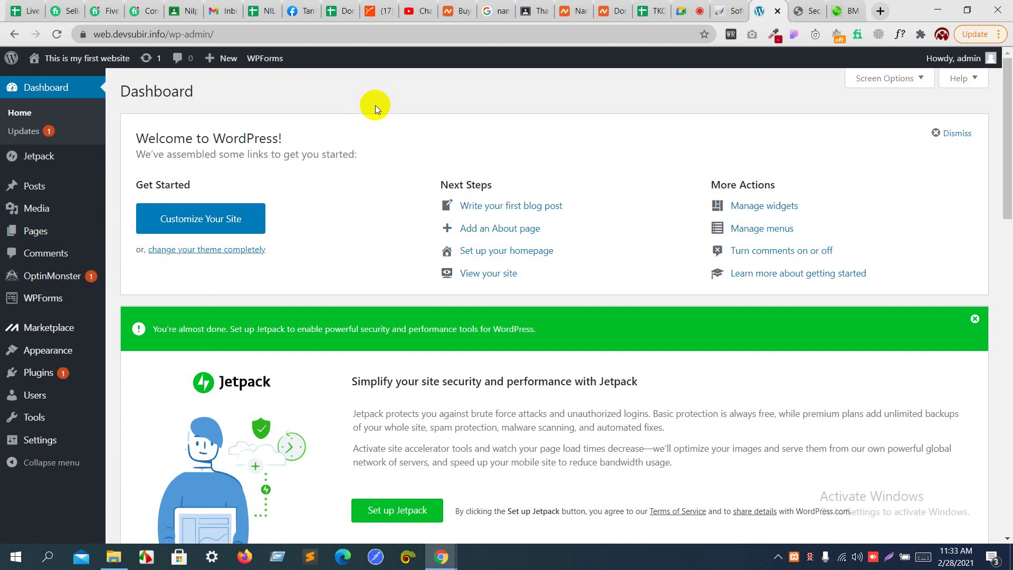
click(83, 351)
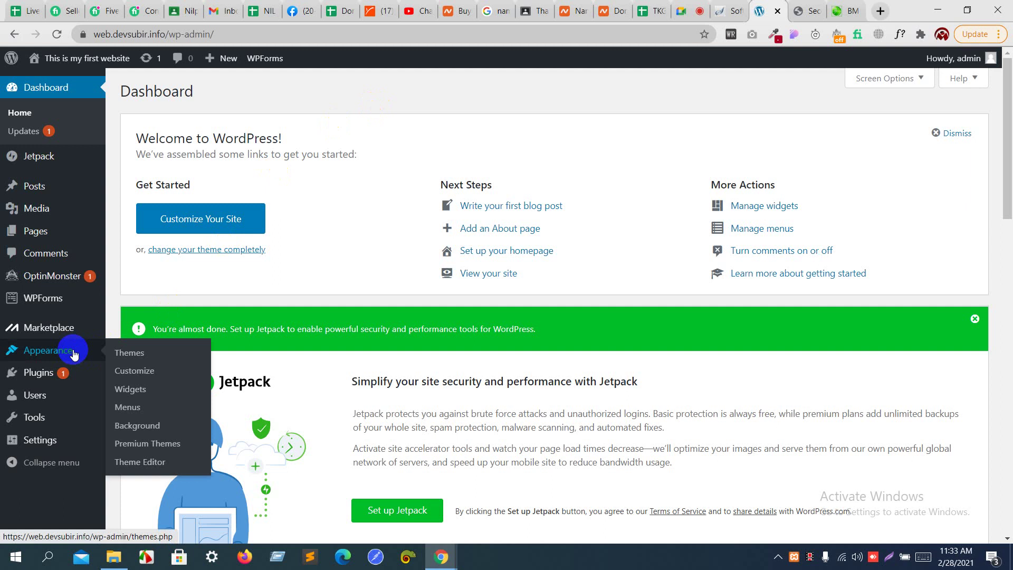
click(136, 356)
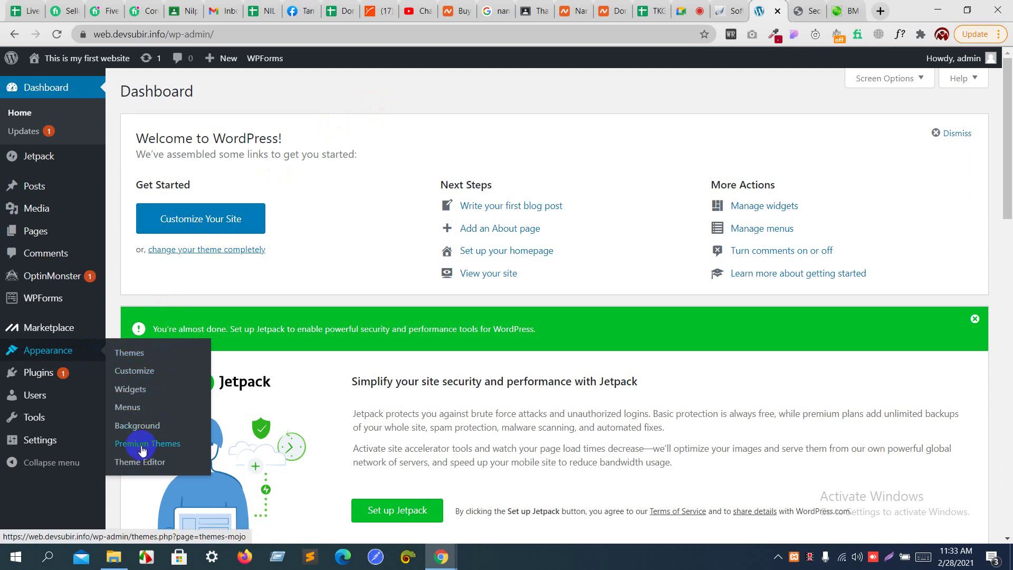
Look at the Installed Plugins list and then the Plugin Editor
mouse_move(43, 375)
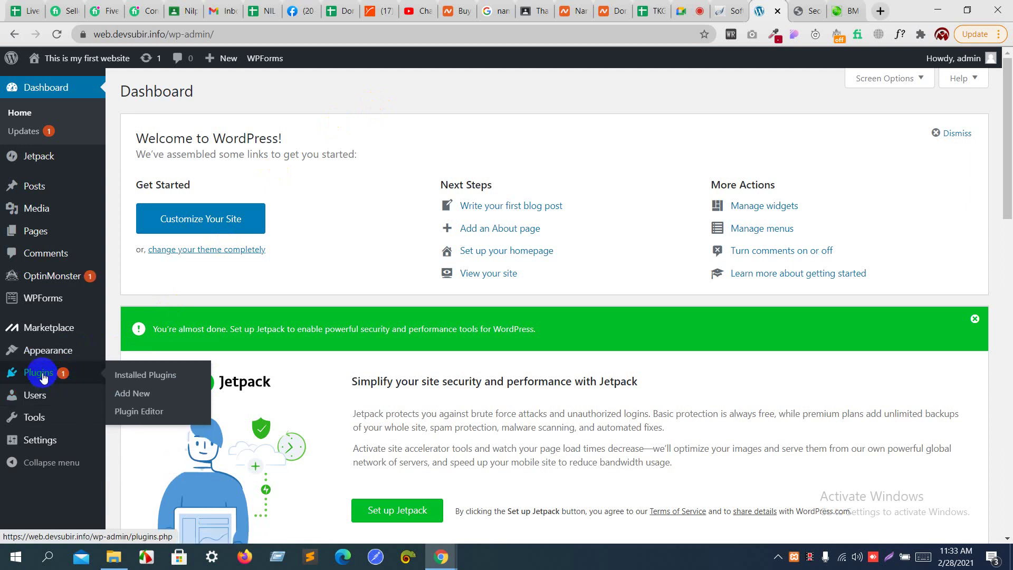
click(163, 377)
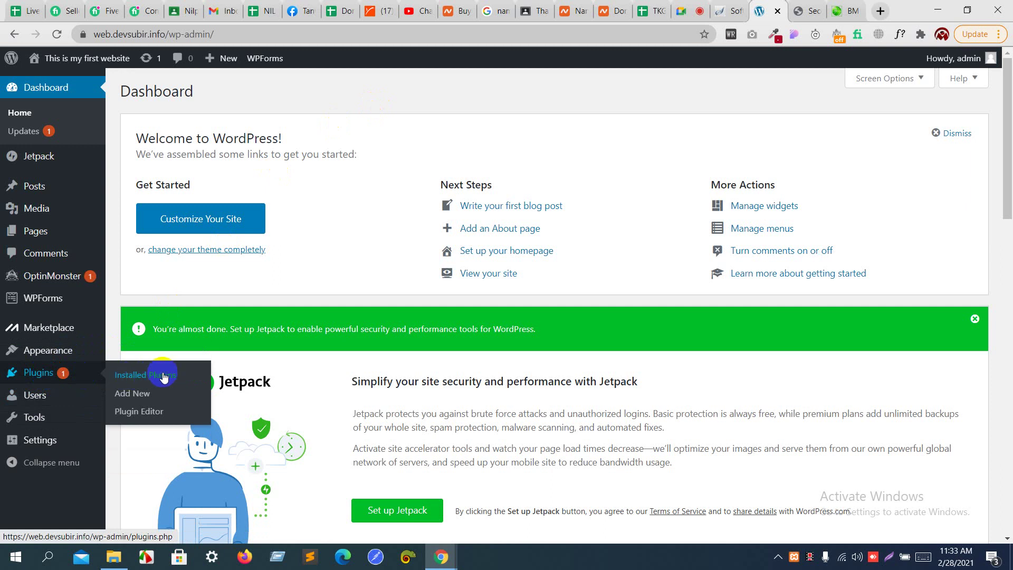
click(172, 419)
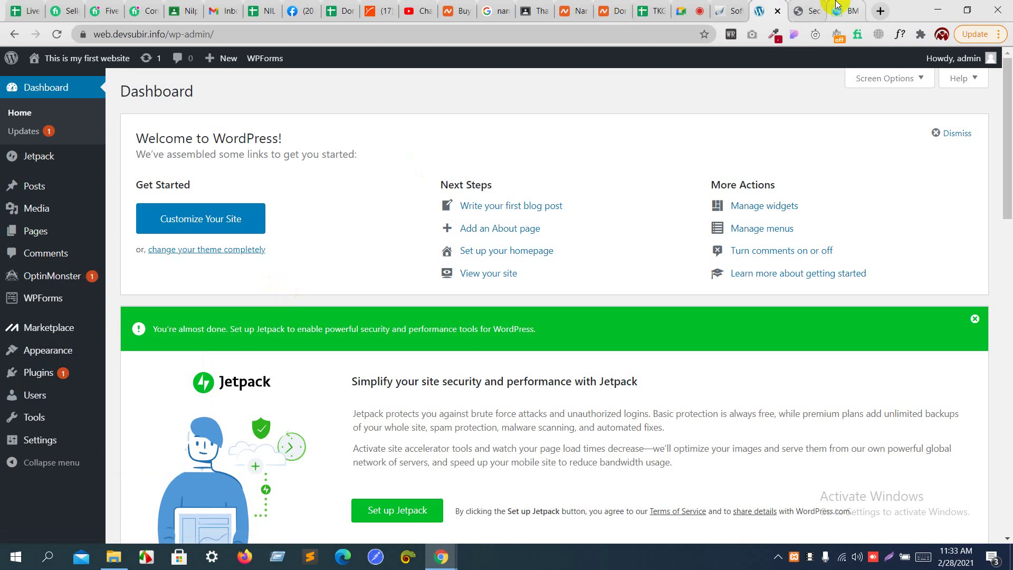
Load web.devsubir.info to view its 'Hello world!' front page, then return to the Dashboard
click(805, 5)
click(669, 32)
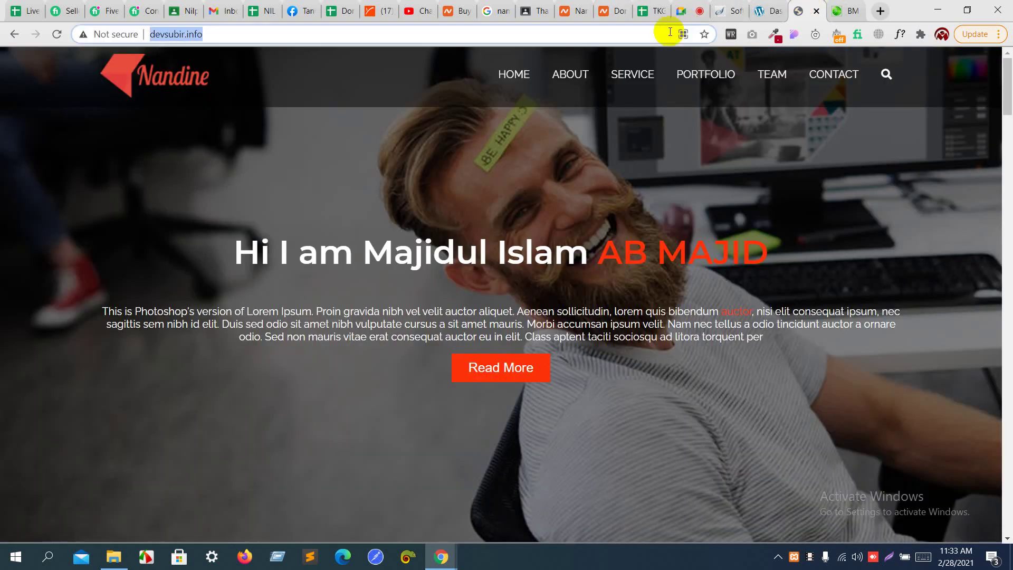
text(web.devsubir.info)
key(Return)
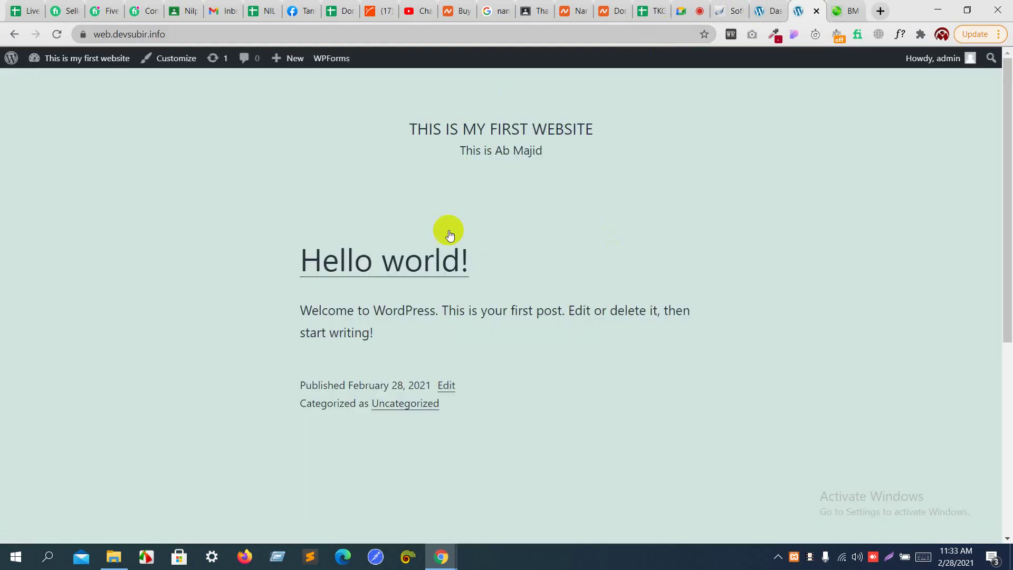
scroll(553, 292, down, 5)
scroll(553, 294, up, 5)
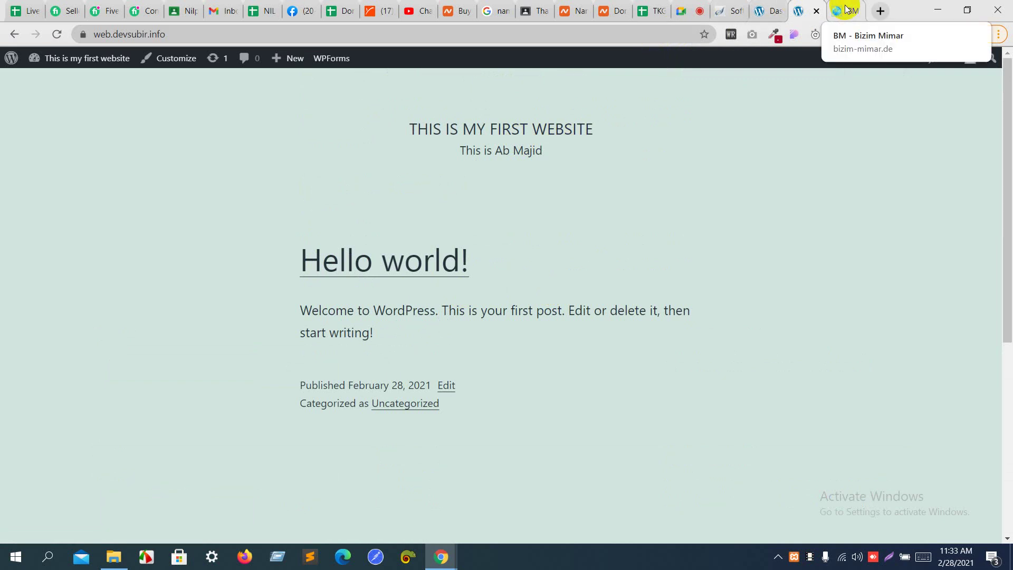
click(769, 11)
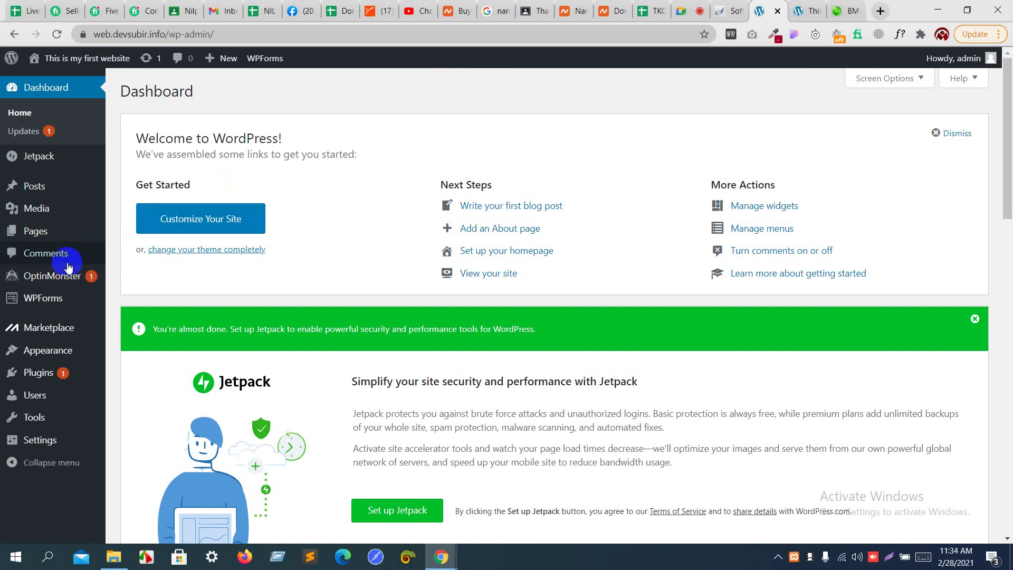
Review the four installed themes: Twenty Twenty-One (active), Sinatra, Twenty Nineteen and Twenty Twenty
mouse_move(43, 355)
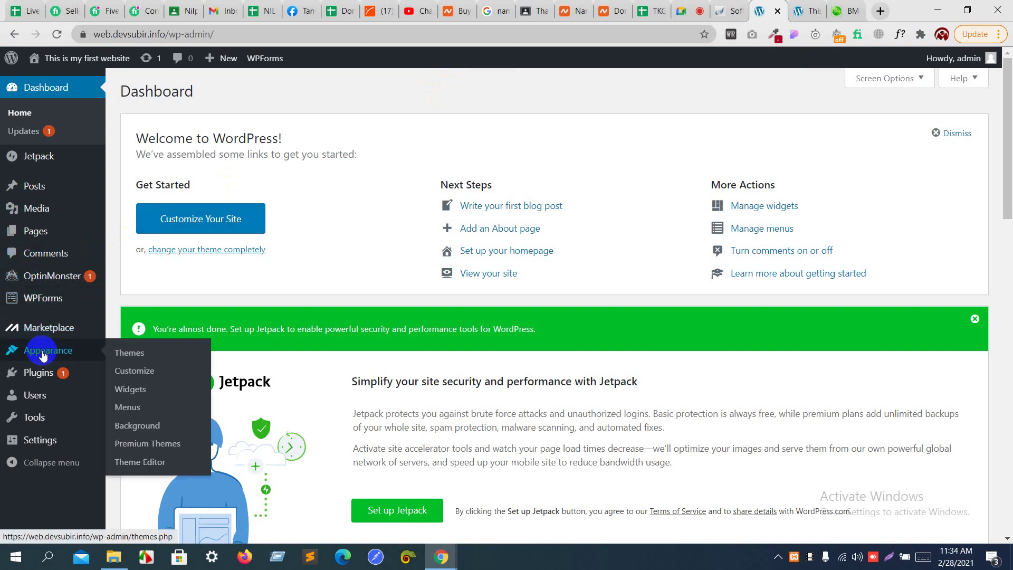
click(140, 357)
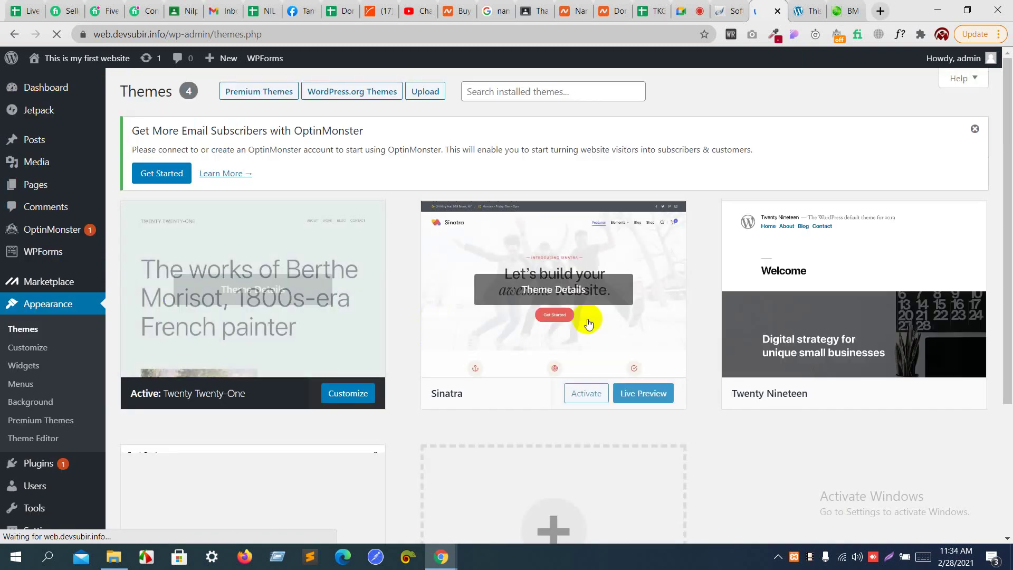
scroll(489, 313, down, 2)
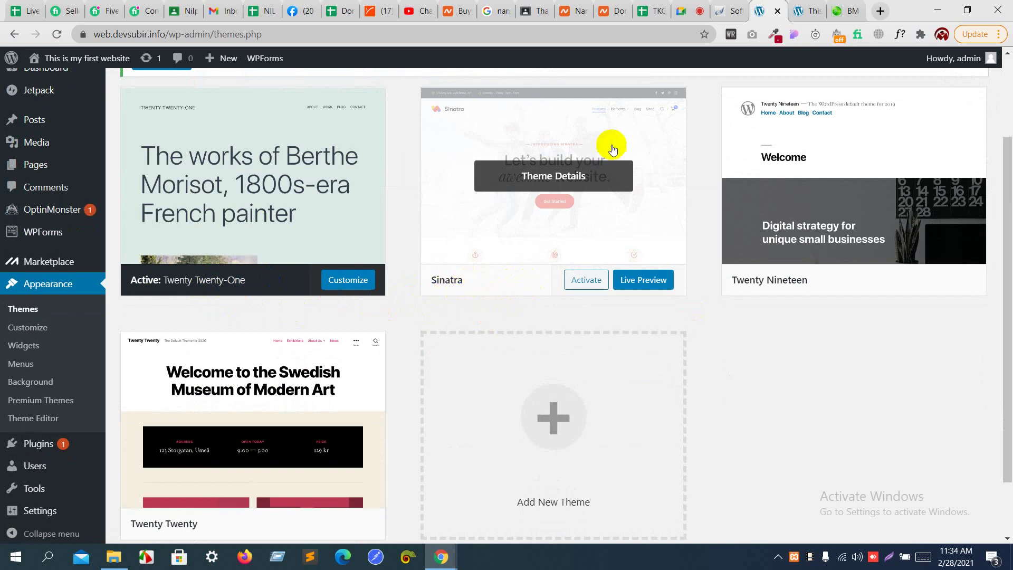
click(564, 199)
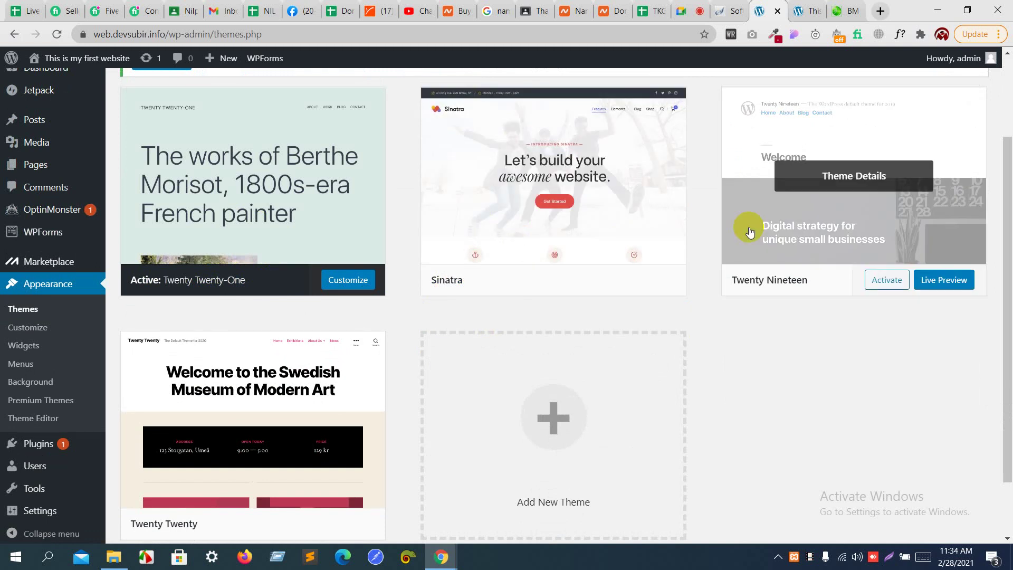
scroll(750, 232, down, 2)
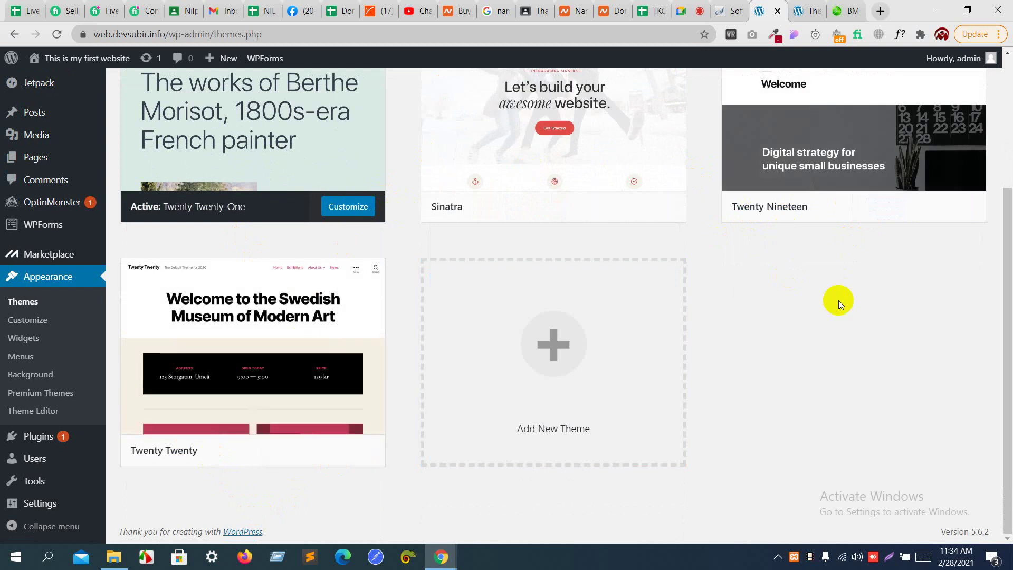
scroll(837, 300, up, 3)
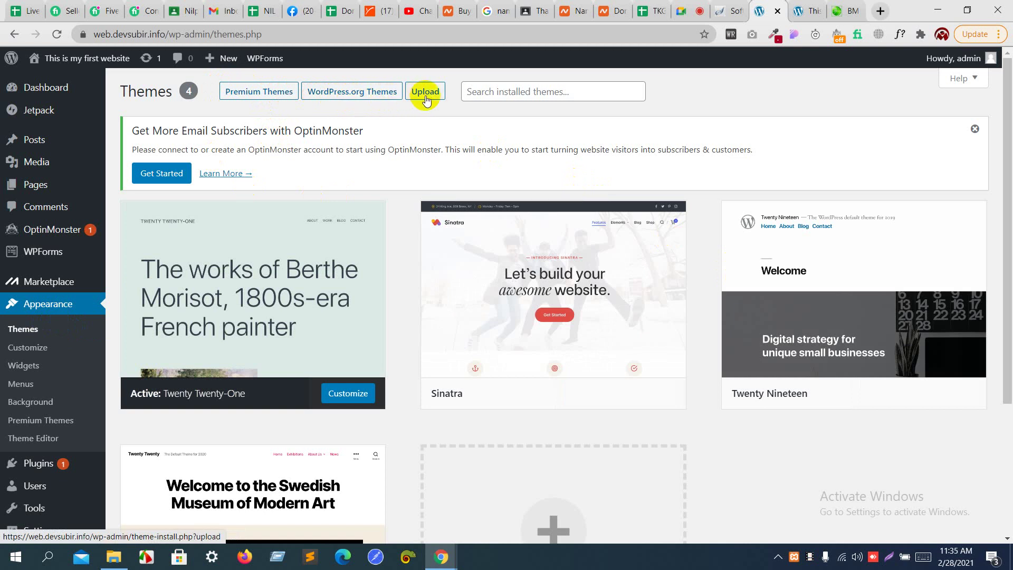
click(369, 92)
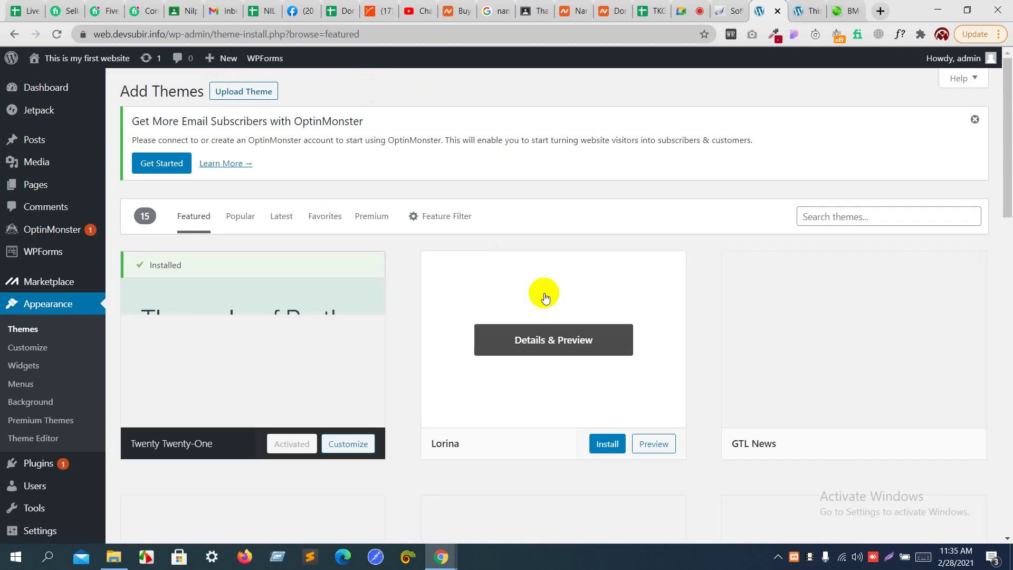
click(547, 289)
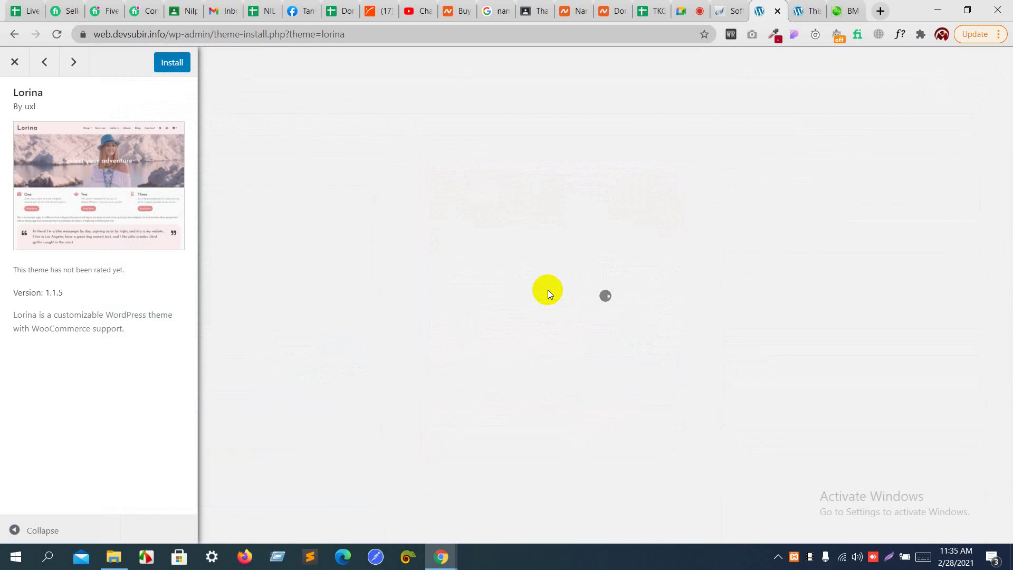
click(9, 62)
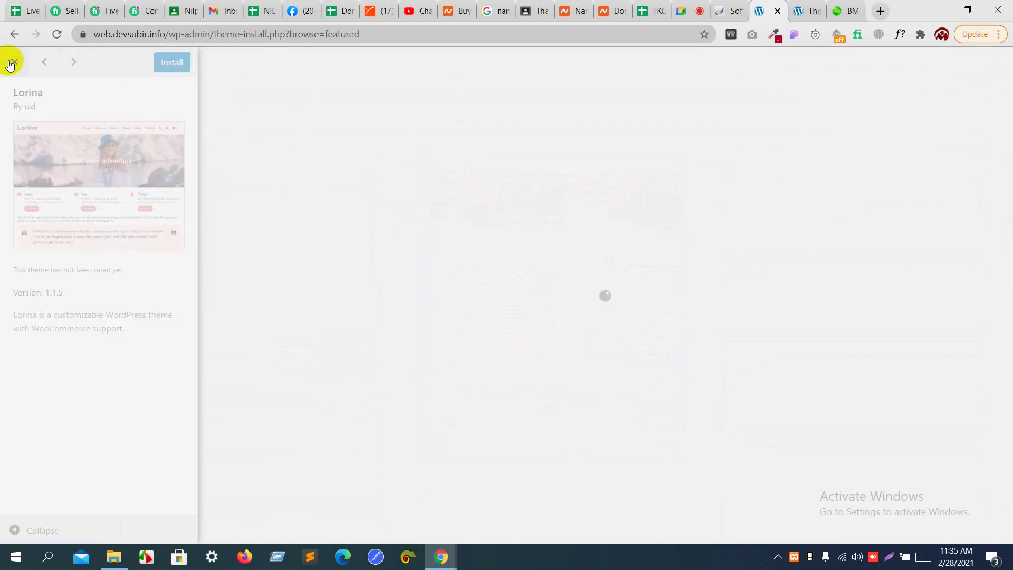
scroll(416, 290, down, 5)
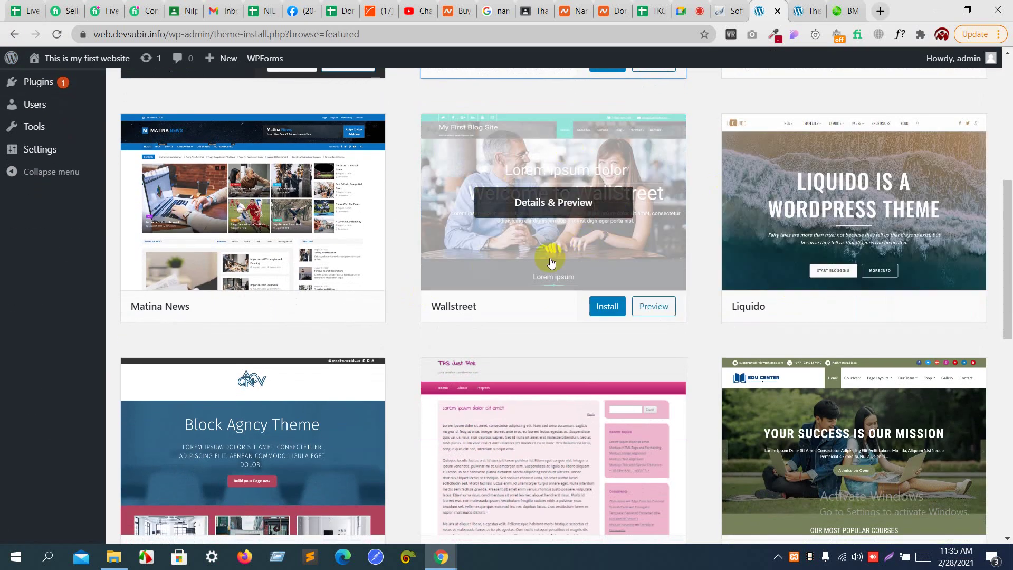
scroll(524, 235, down, 3)
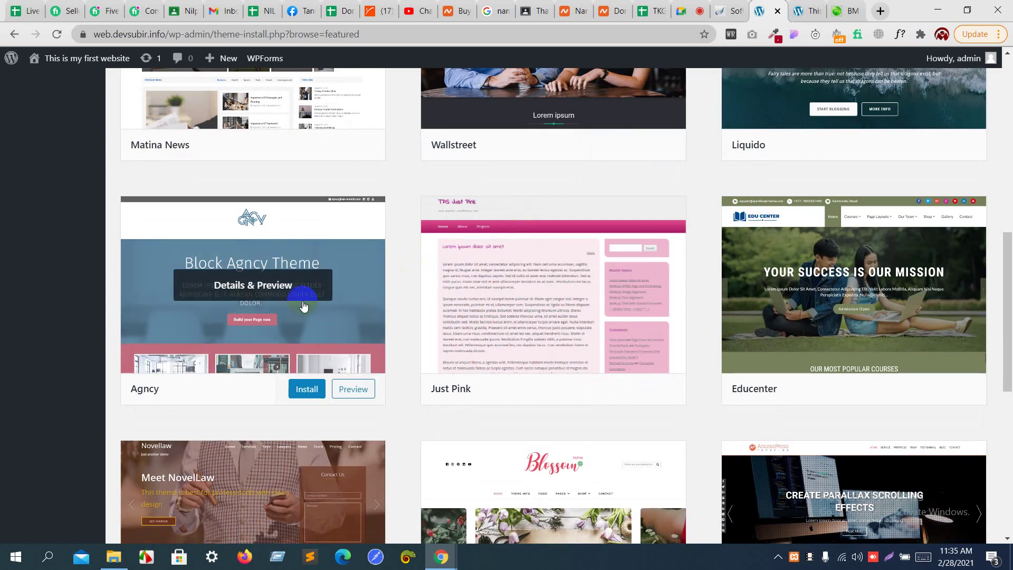
scroll(632, 285, down, 6)
scroll(632, 287, down, 3)
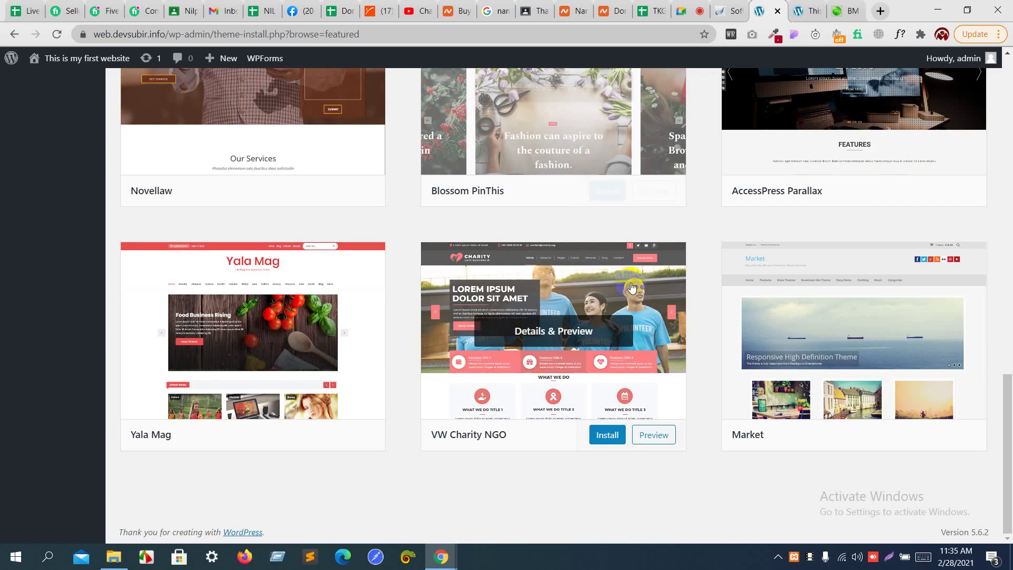
scroll(632, 287, up, 9)
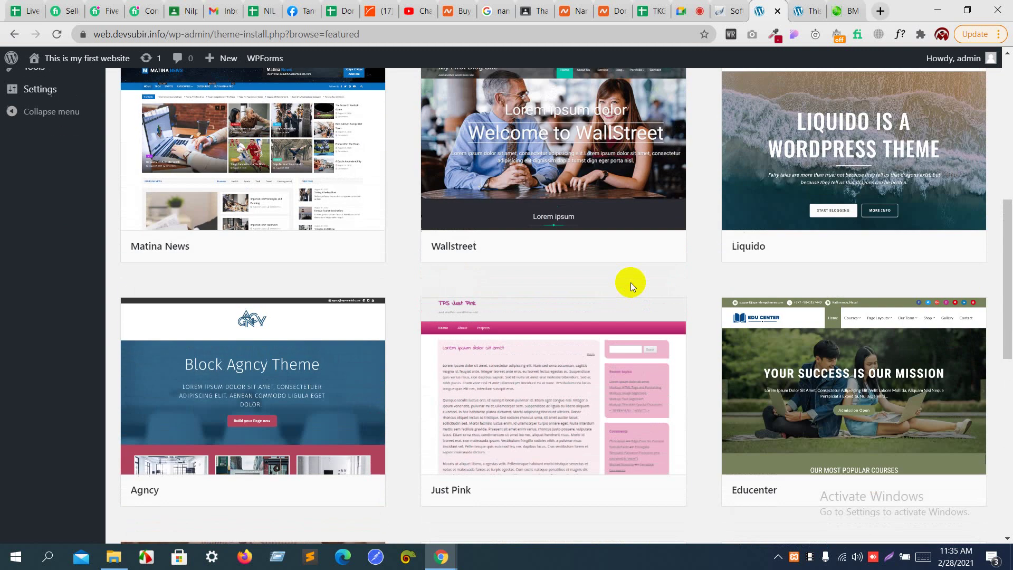
scroll(632, 286, down, 10)
scroll(633, 286, up, 18)
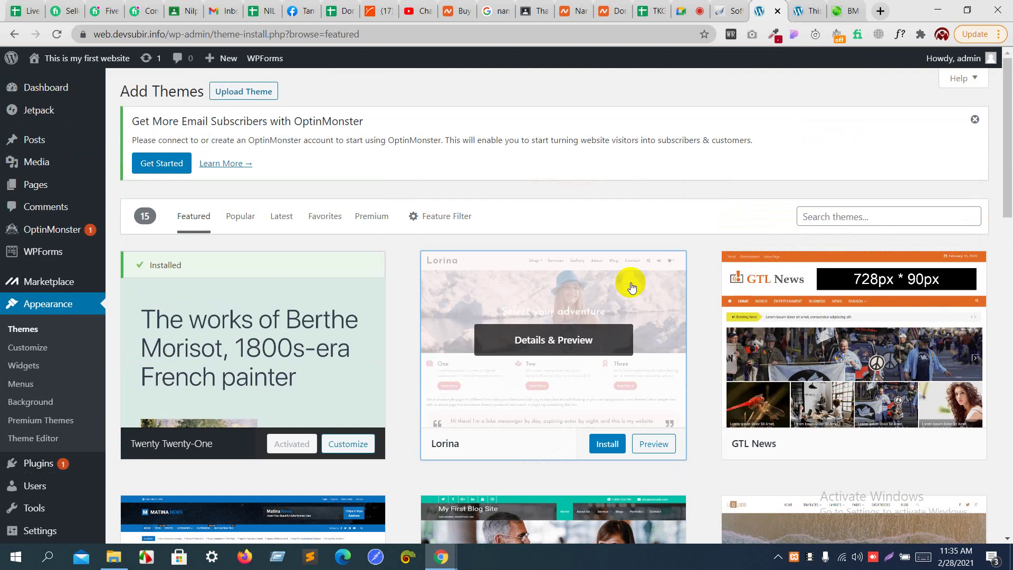
scroll(632, 287, down, 8)
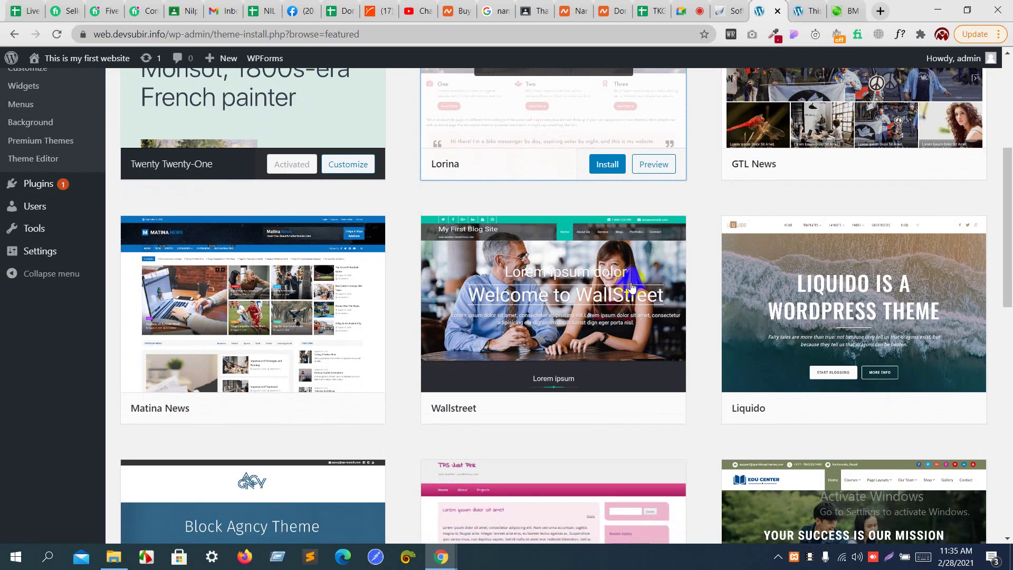
scroll(632, 287, up, 1)
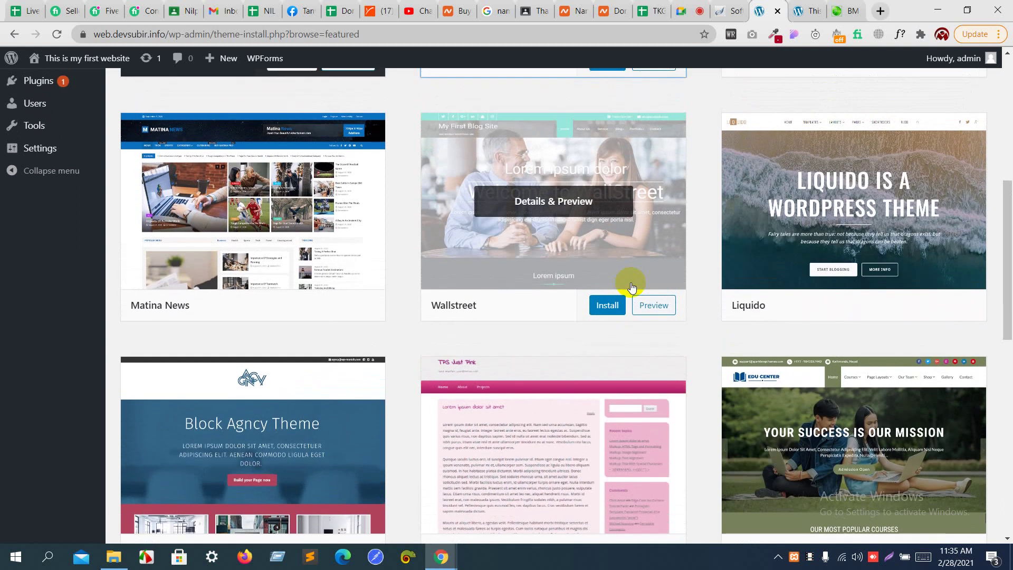
scroll(632, 286, down, 5)
scroll(632, 287, down, 2)
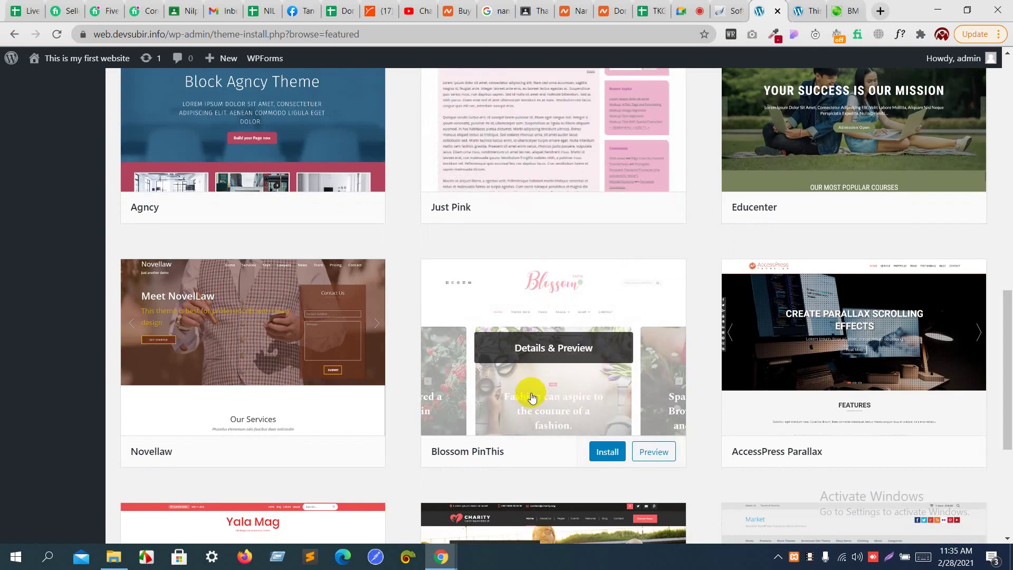
click(650, 450)
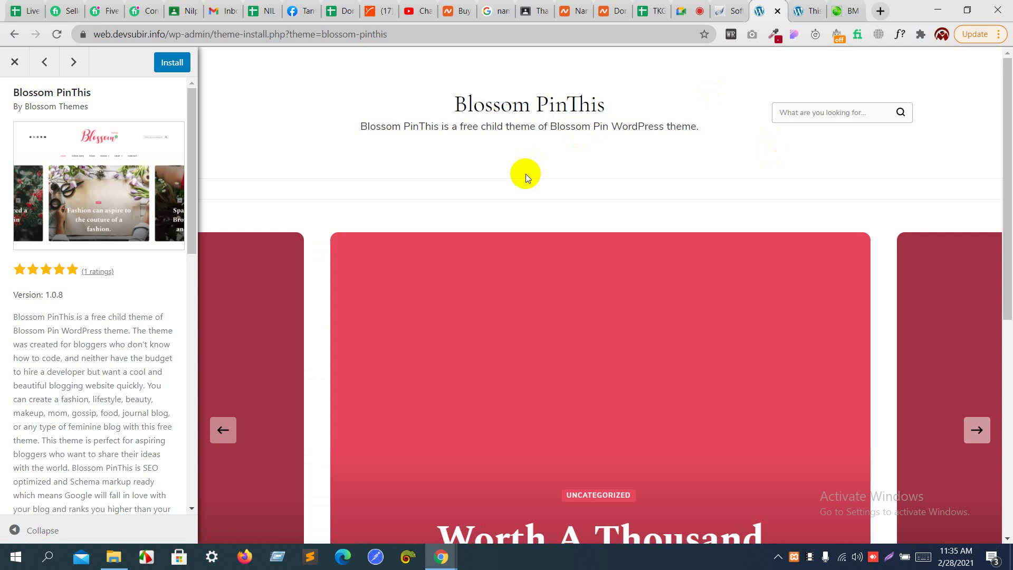
scroll(525, 174, down, 5)
scroll(526, 173, down, 3)
scroll(525, 173, up, 7)
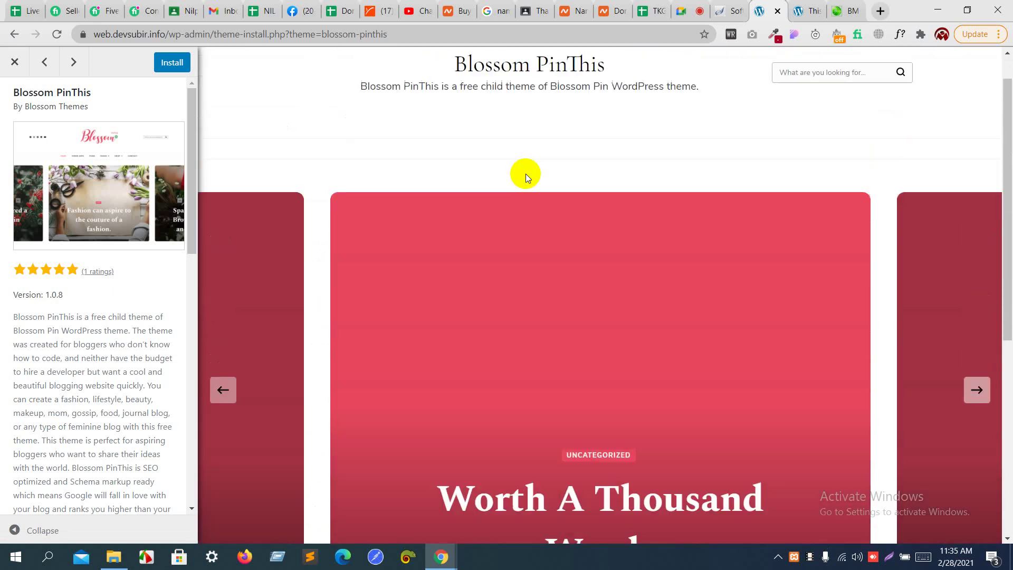
scroll(525, 173, down, 2)
scroll(526, 173, down, 2)
click(976, 172)
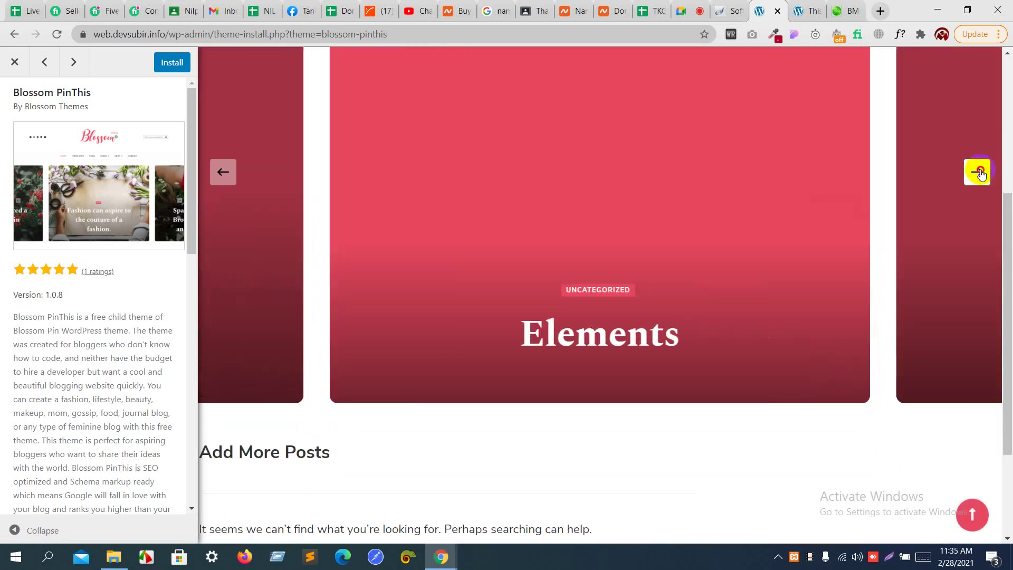
click(980, 173)
click(978, 172)
scroll(978, 171, up, 5)
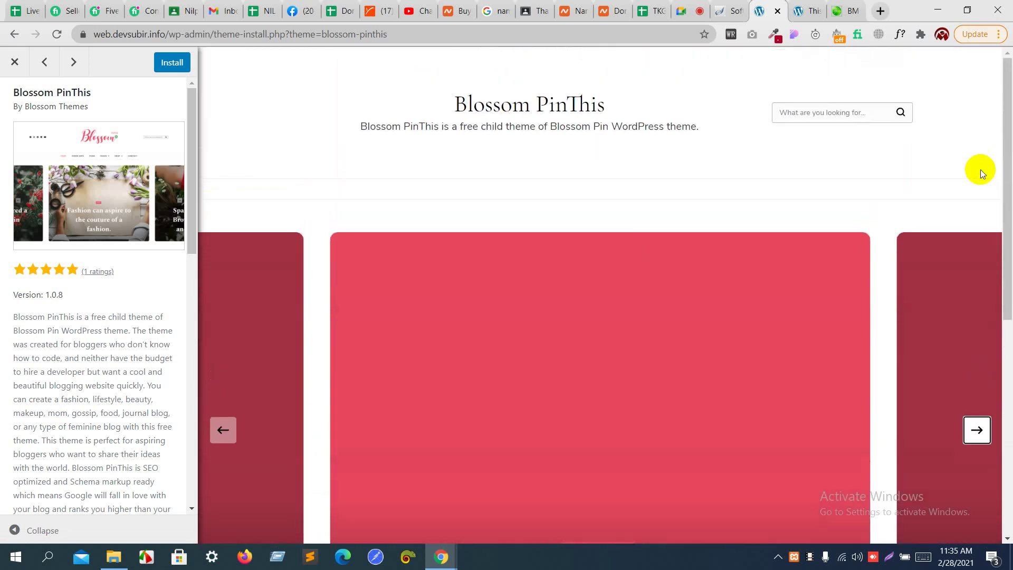
click(15, 62)
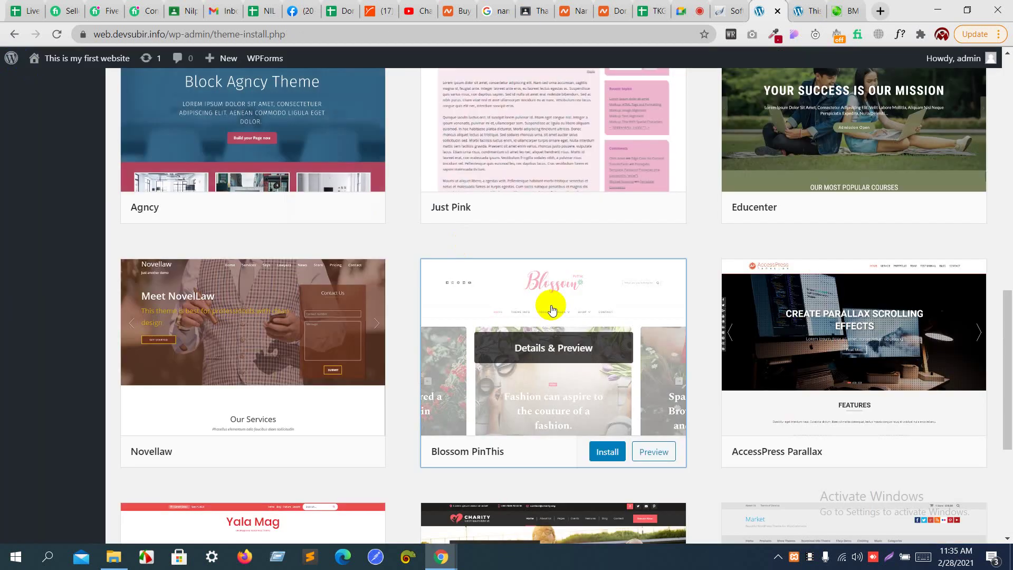
scroll(549, 303, up, 3)
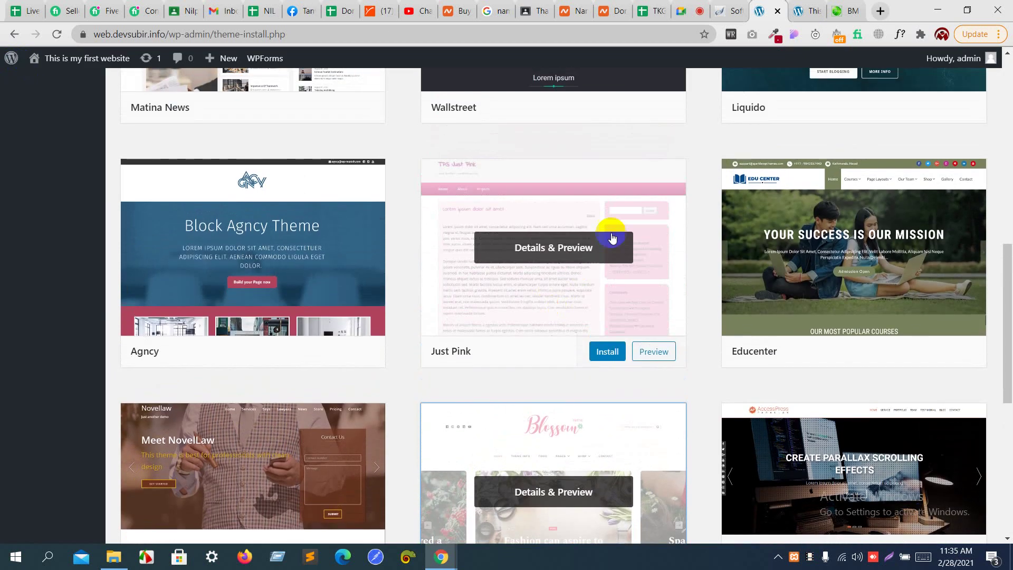
scroll(612, 237, up, 5)
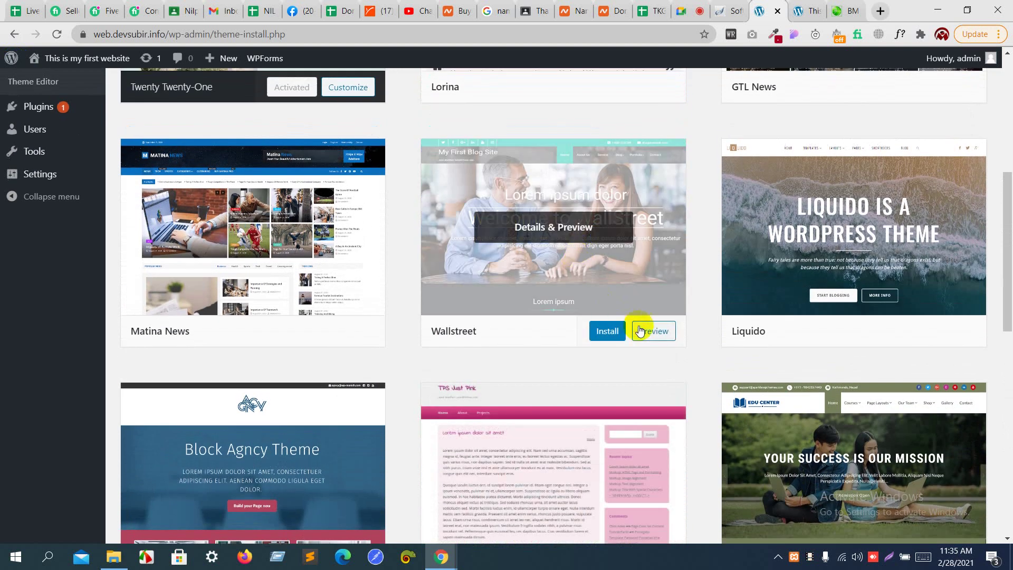
Preview the Wallstreet theme's live demo, scrolling through it before closing the preview
click(645, 330)
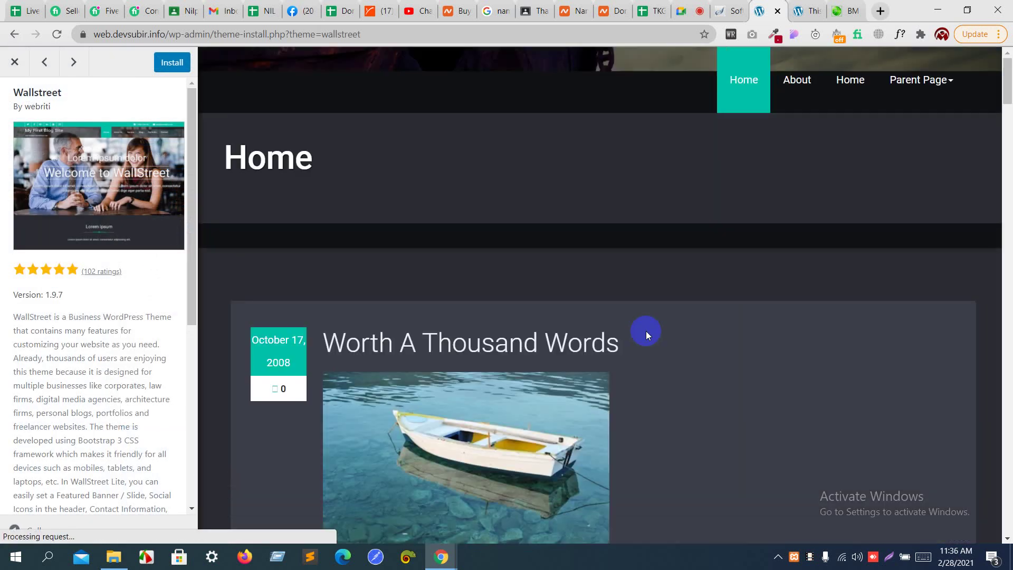
scroll(646, 331, down, 3)
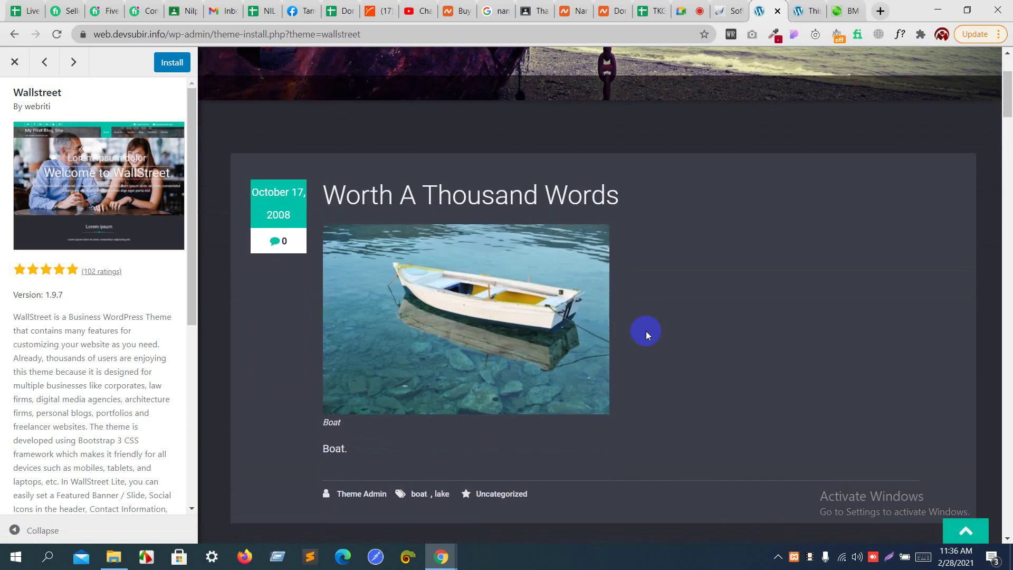
scroll(646, 330, down, 15)
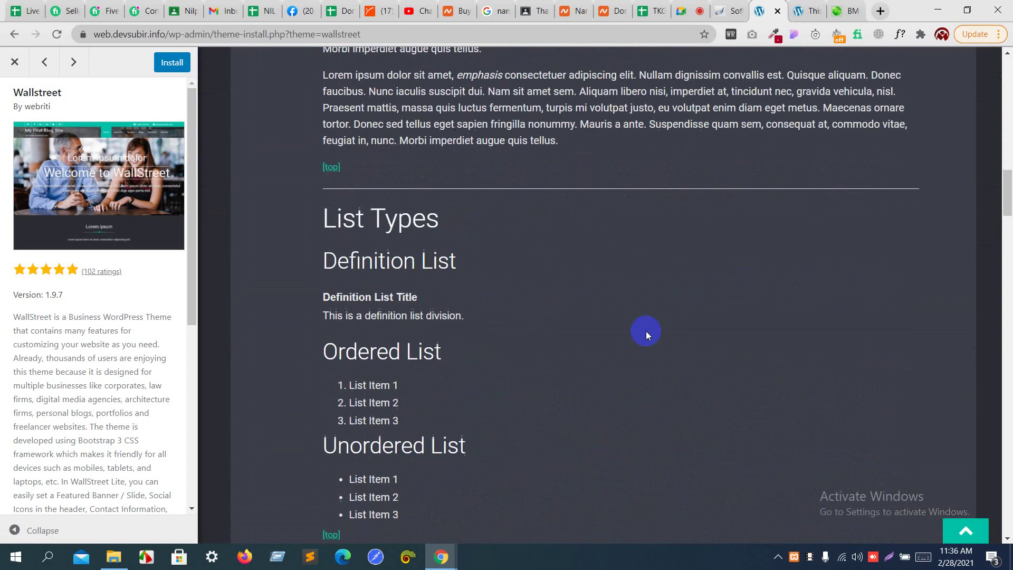
scroll(646, 331, down, 20)
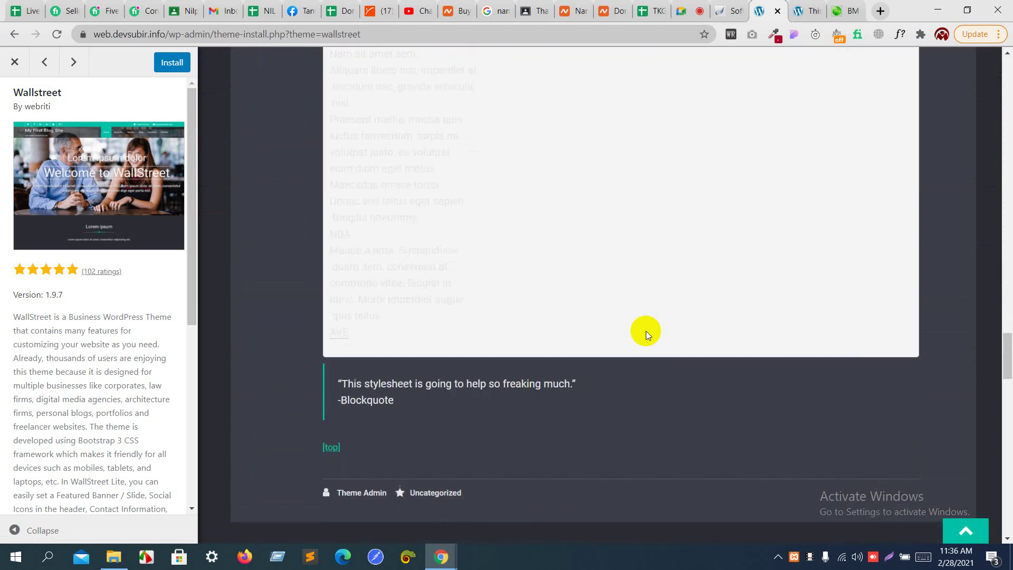
scroll(646, 331, down, 20)
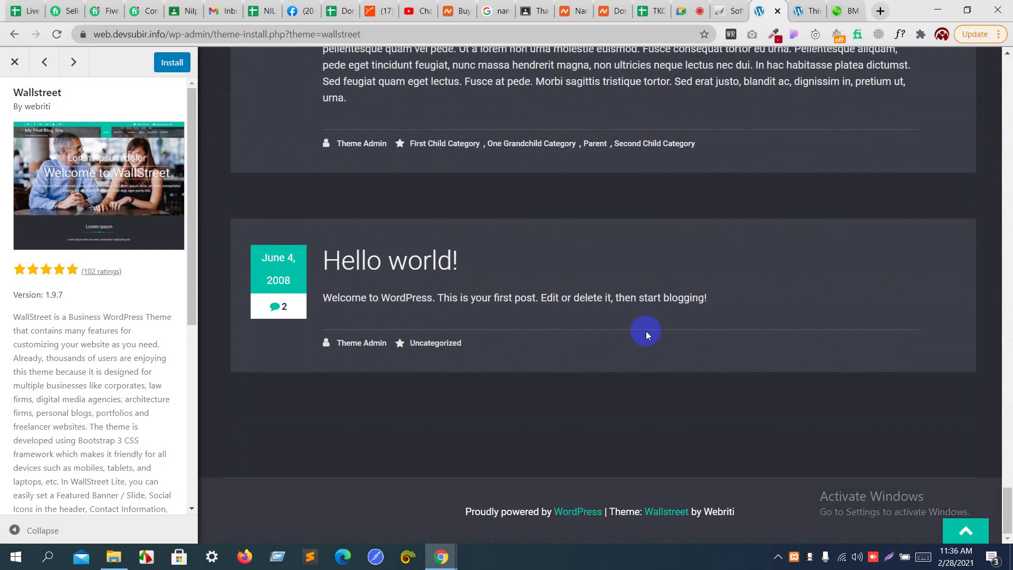
scroll(646, 331, up, 20)
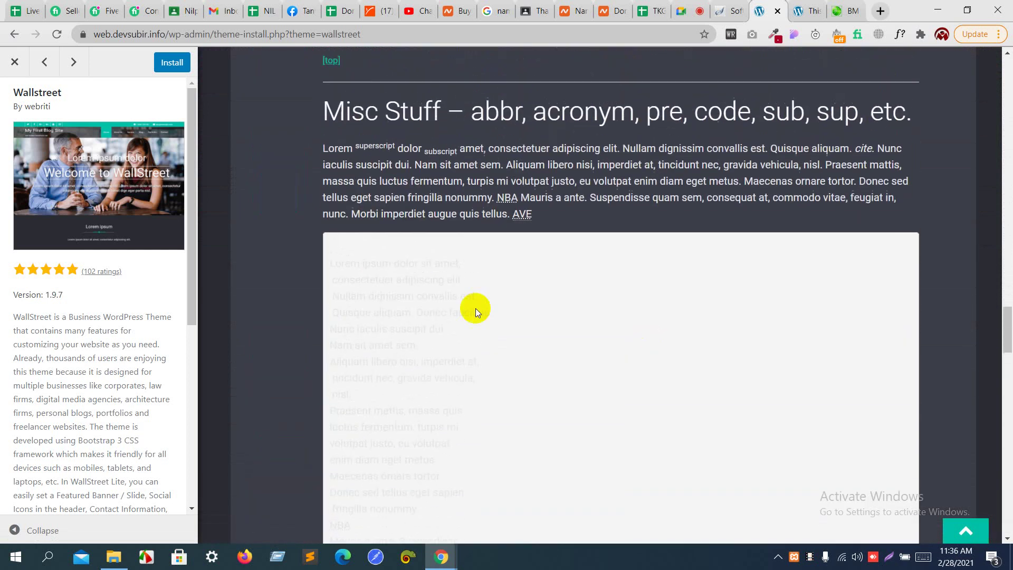
click(14, 69)
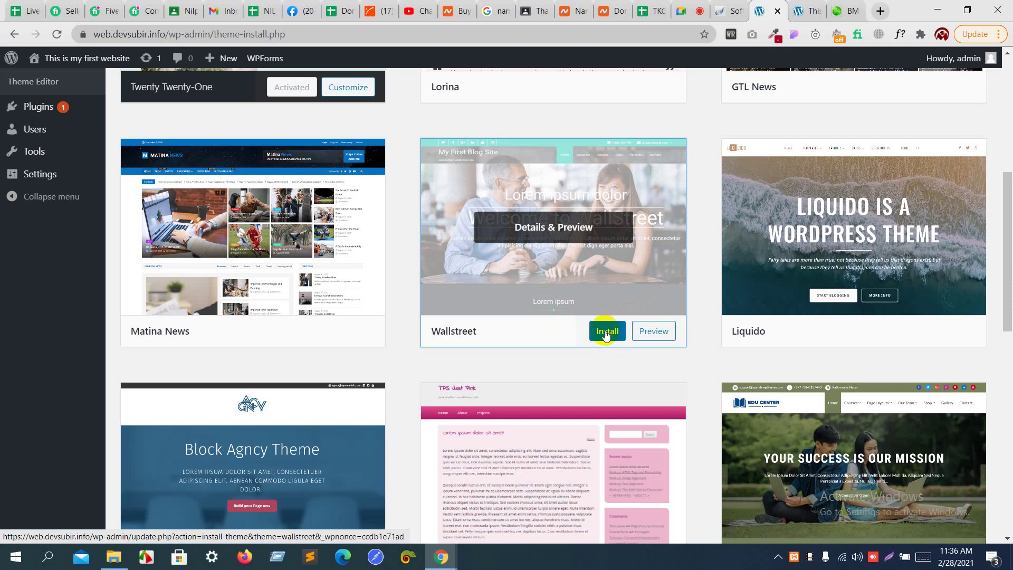
Install the Wallstreet theme
click(607, 332)
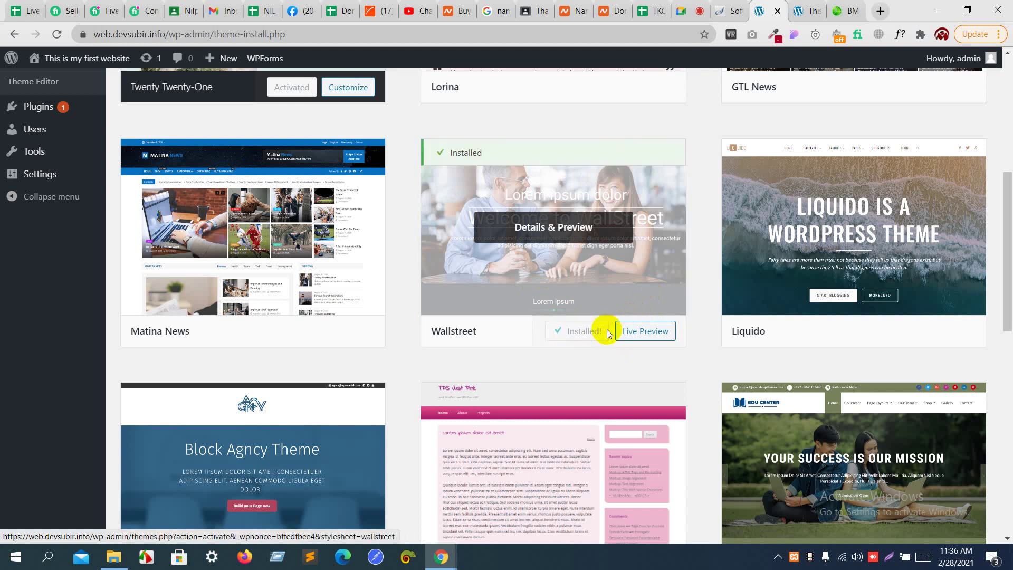
scroll(720, 523, down, 1)
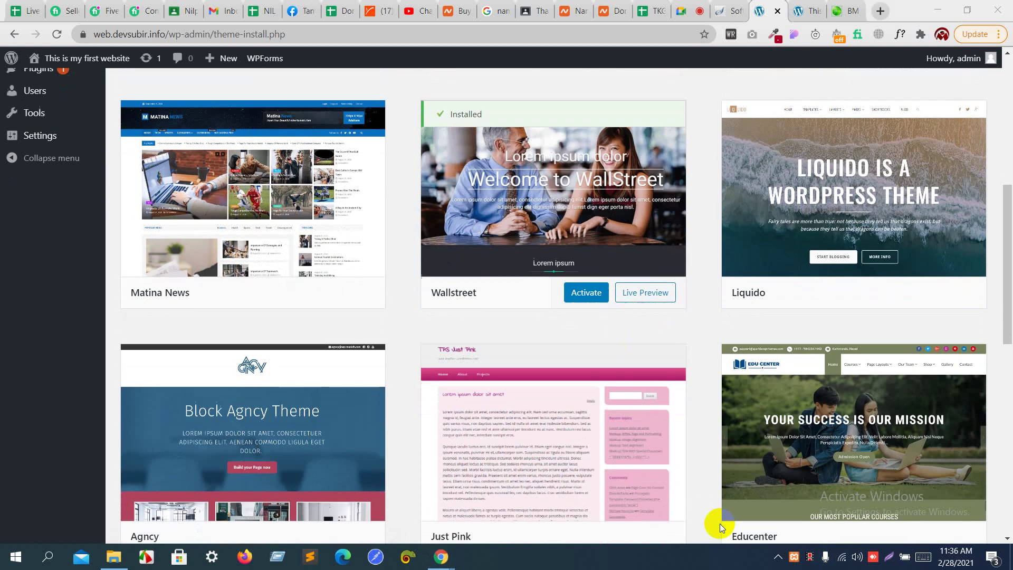
scroll(719, 523, up, 2)
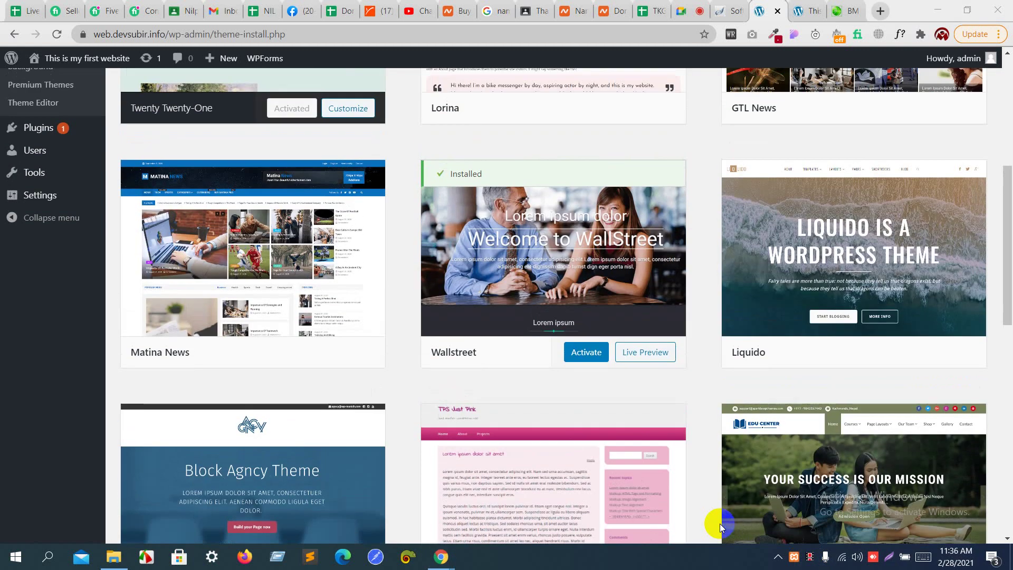
mouse_move(724, 523)
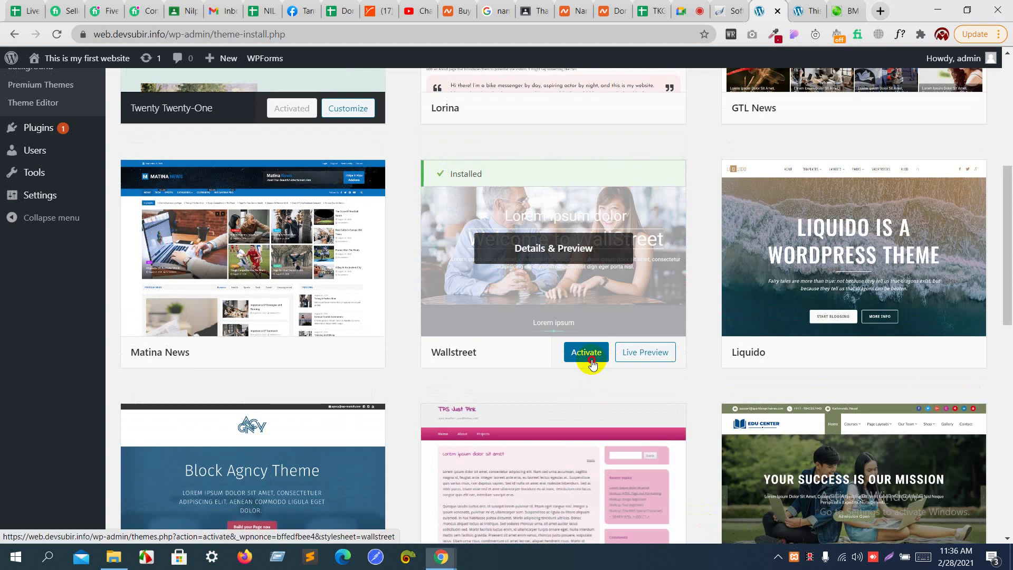
Activate Wallstreet as the site theme and move to the front page tab
click(587, 352)
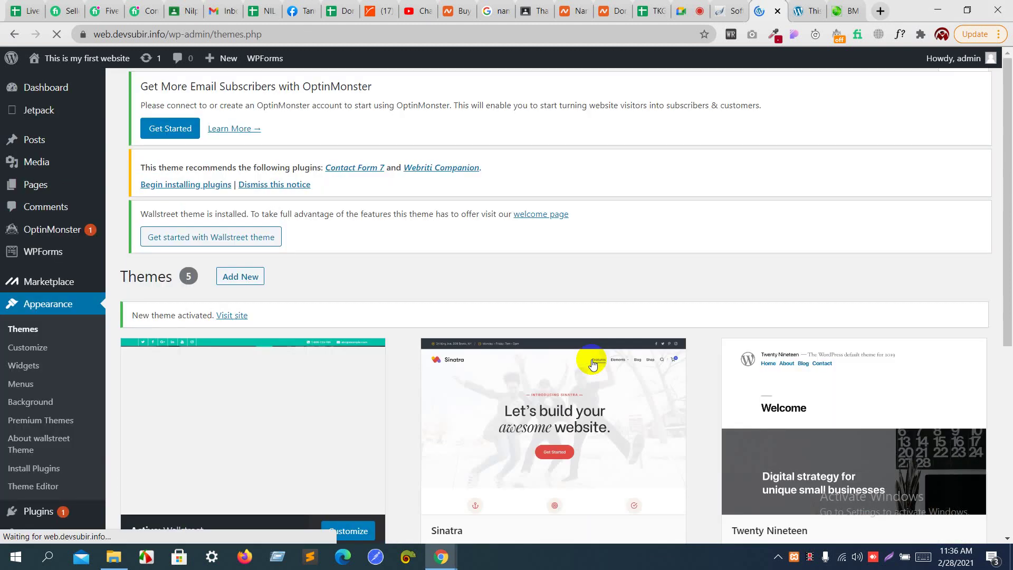
scroll(591, 359, down, 3)
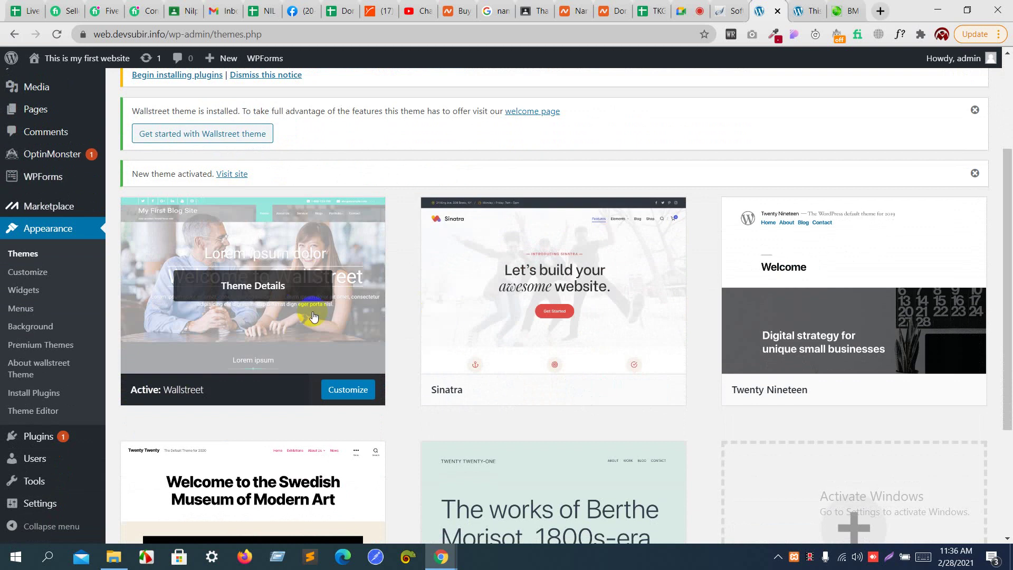
scroll(294, 261, up, 3)
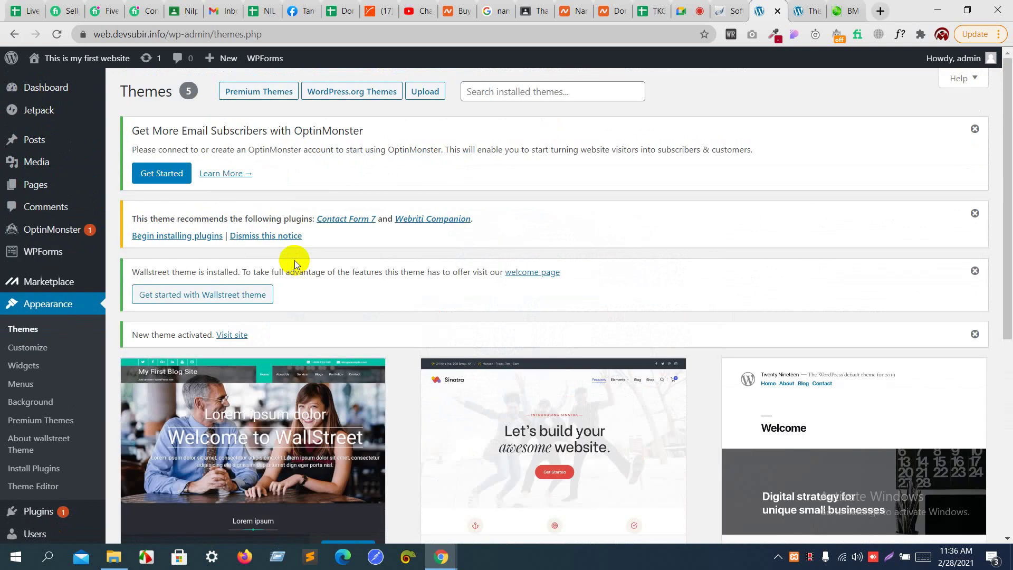
click(221, 458)
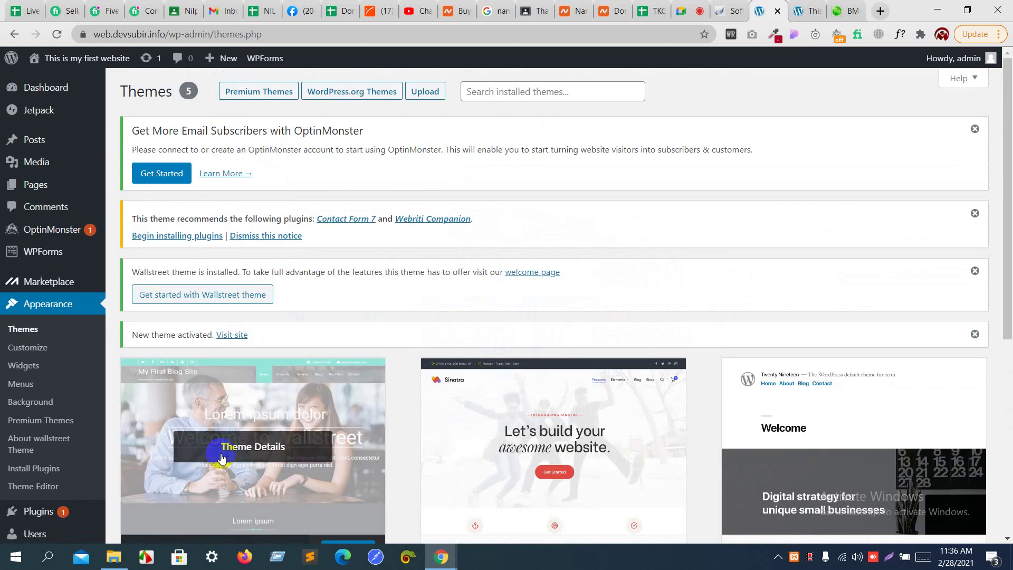
scroll(222, 457, down, 2)
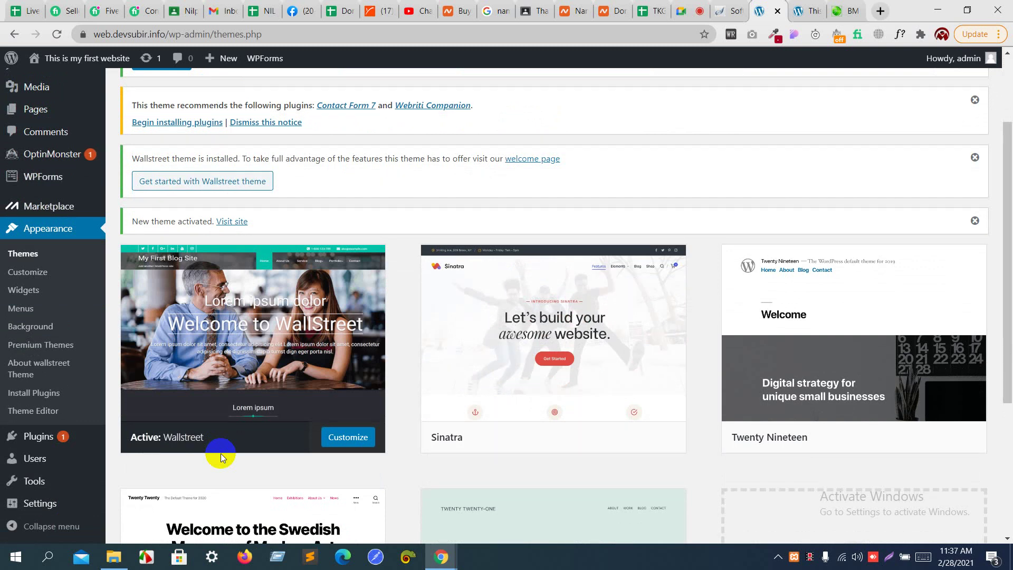
mouse_move(302, 313)
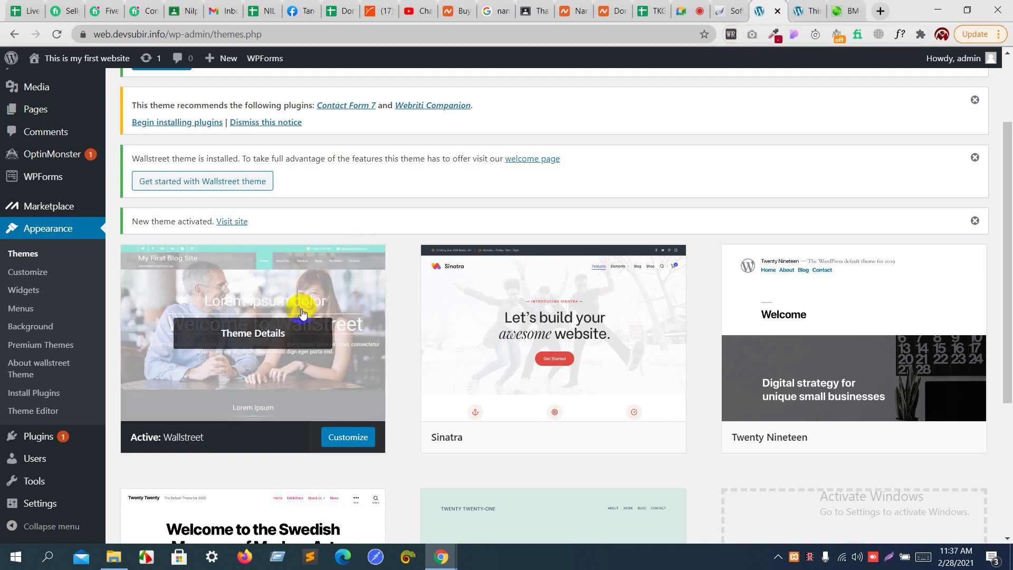
click(809, 11)
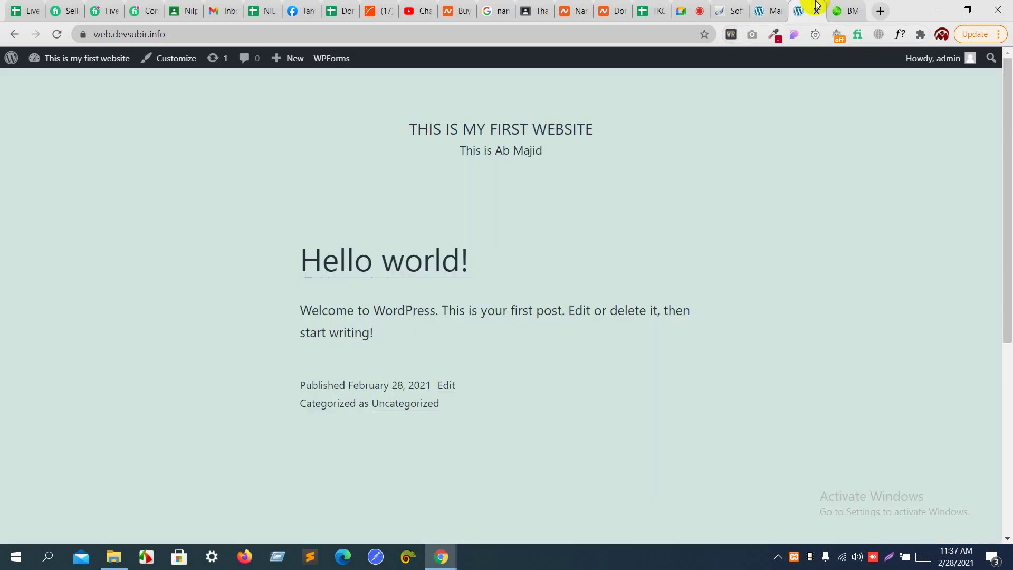
Reload the web.devsubir.info front page in the Wallstreet design, then cycle through tabs back to it
click(504, 41)
key(Return)
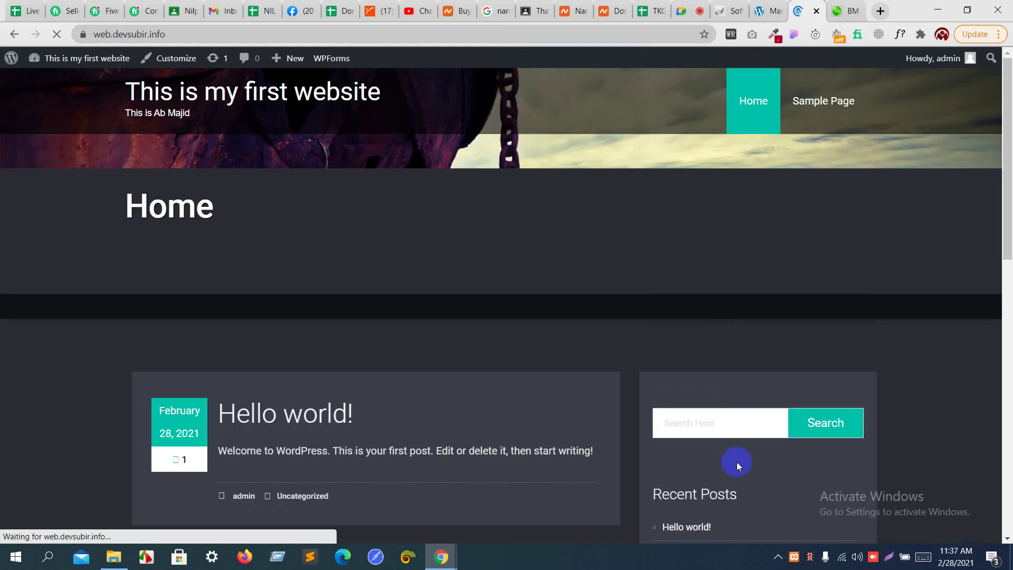
click(688, 10)
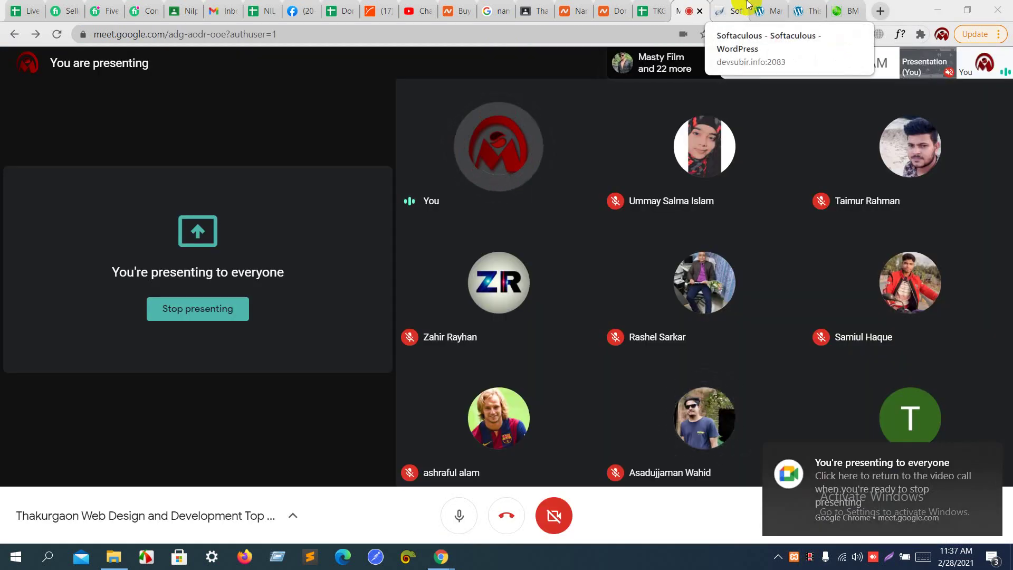
click(746, 8)
click(764, 7)
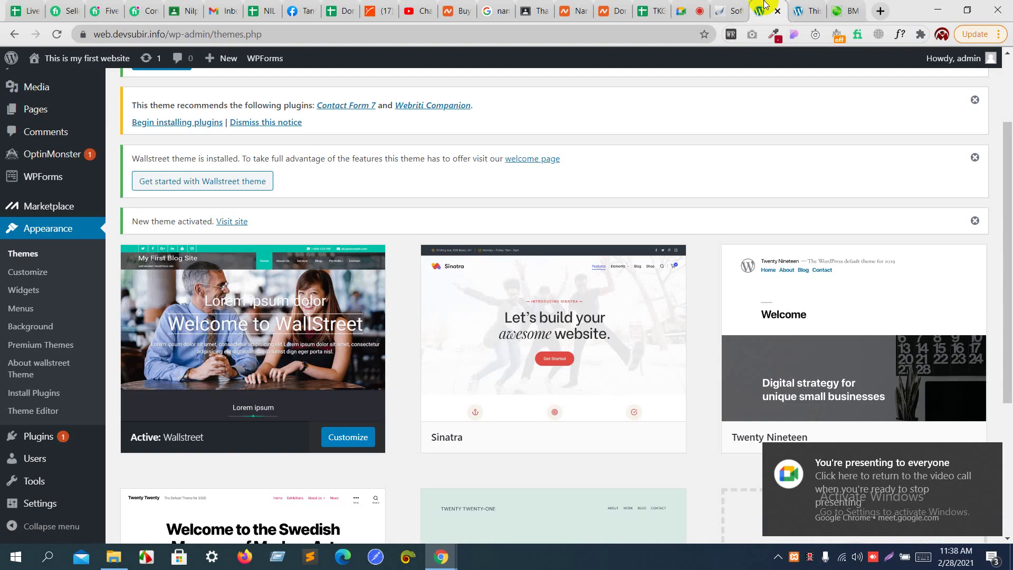
click(805, 9)
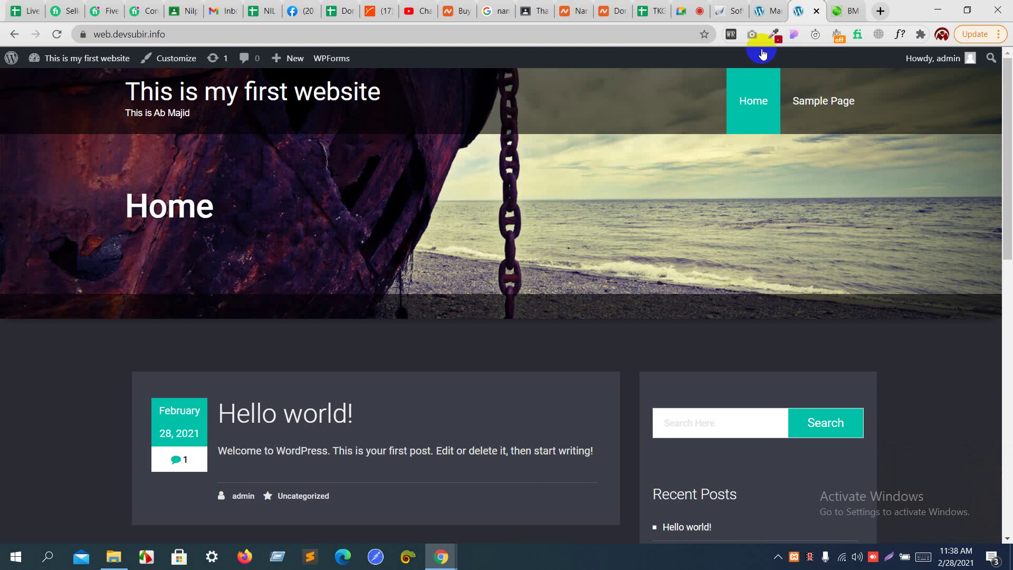
scroll(664, 249, down, 12)
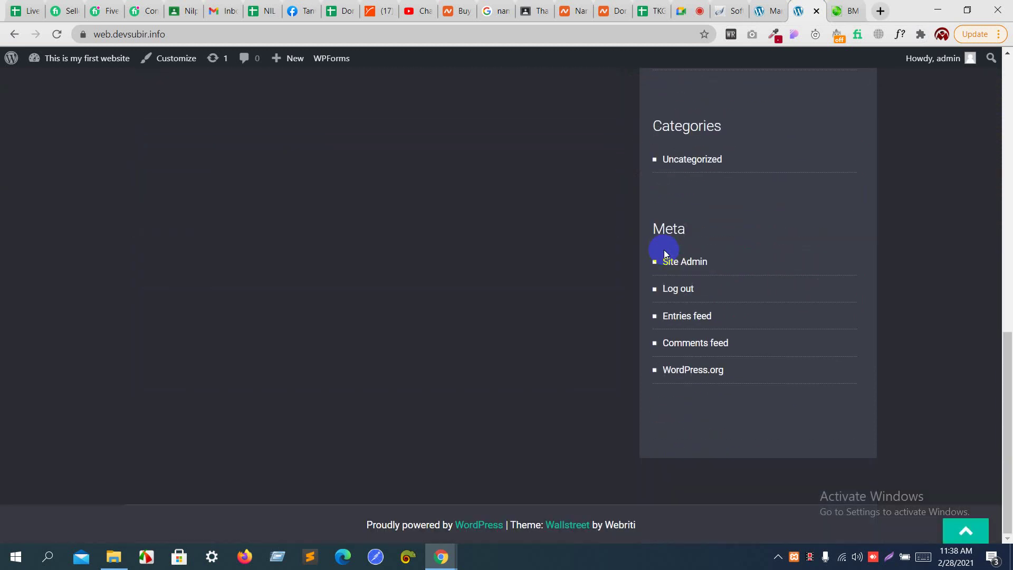
scroll(664, 249, up, 10)
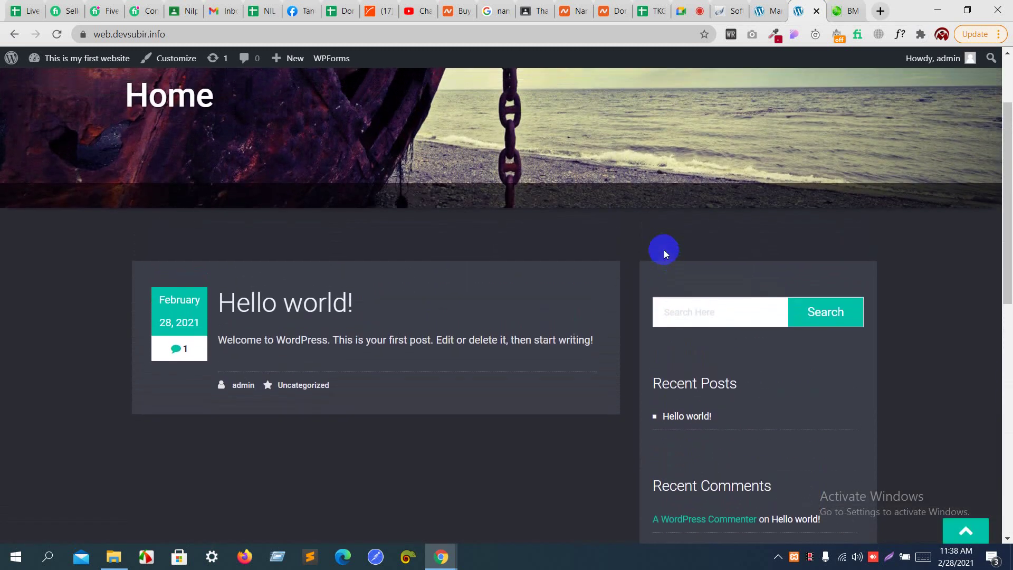
scroll(664, 253, up, 2)
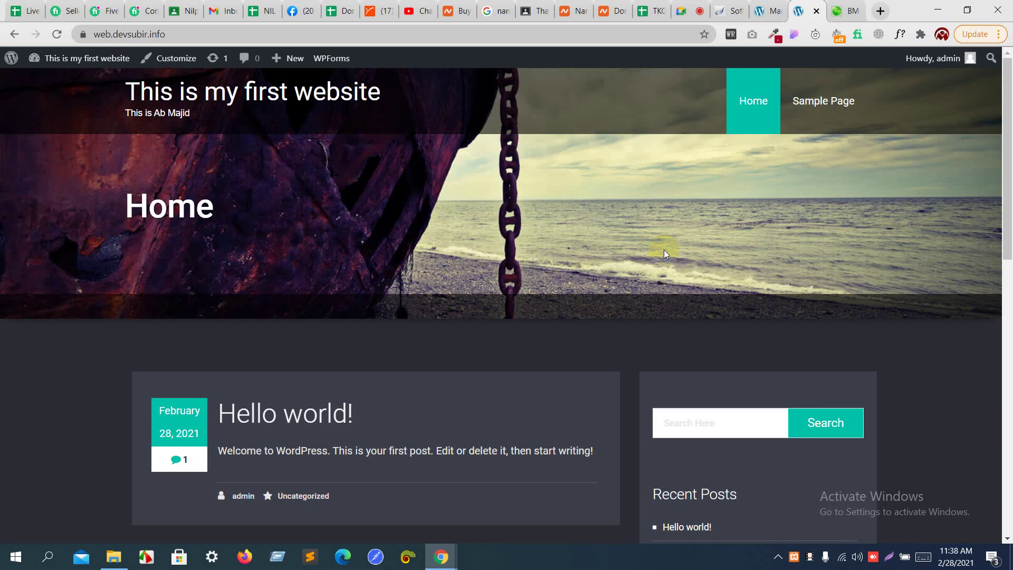
scroll(663, 249, down, 2)
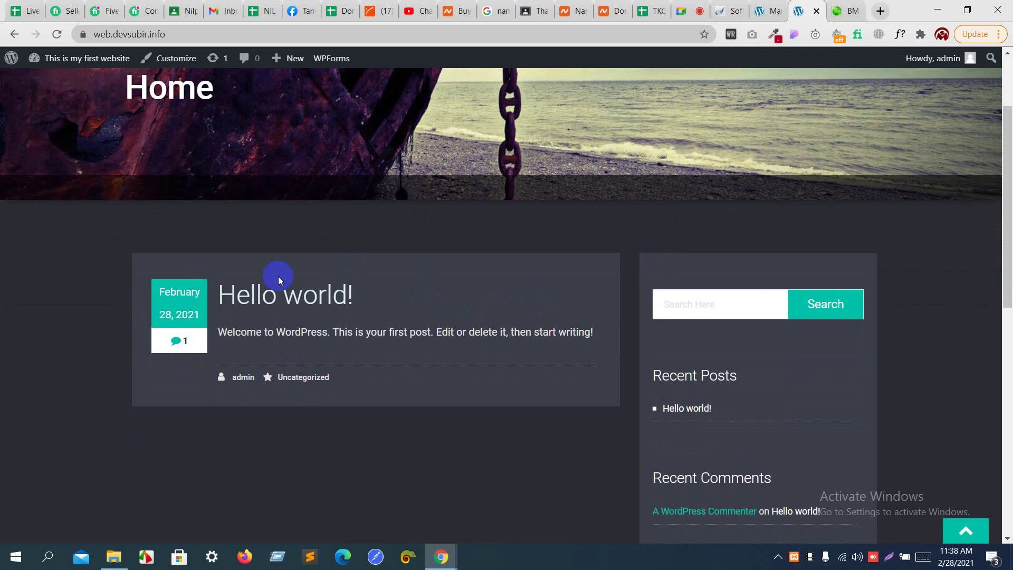
scroll(256, 291, down, 10)
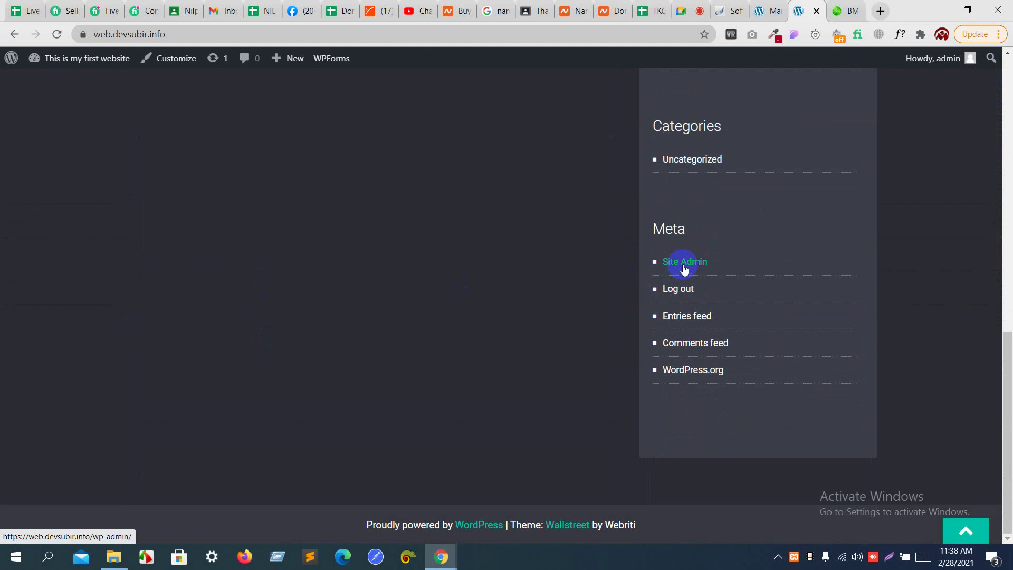
scroll(684, 269, up, 15)
scroll(546, 176, down, 2)
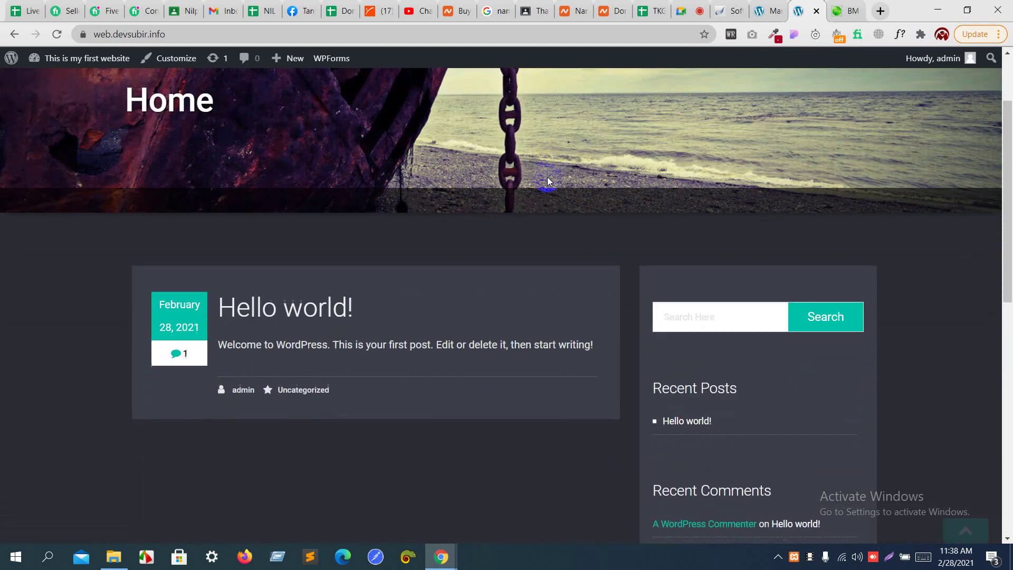
scroll(587, 358, down, 1)
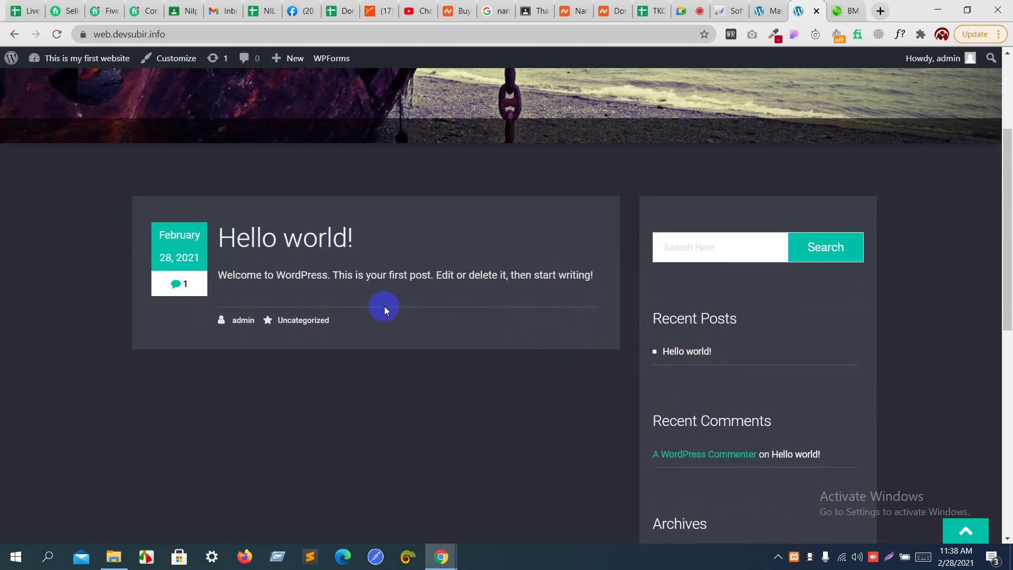
scroll(384, 306, down, 5)
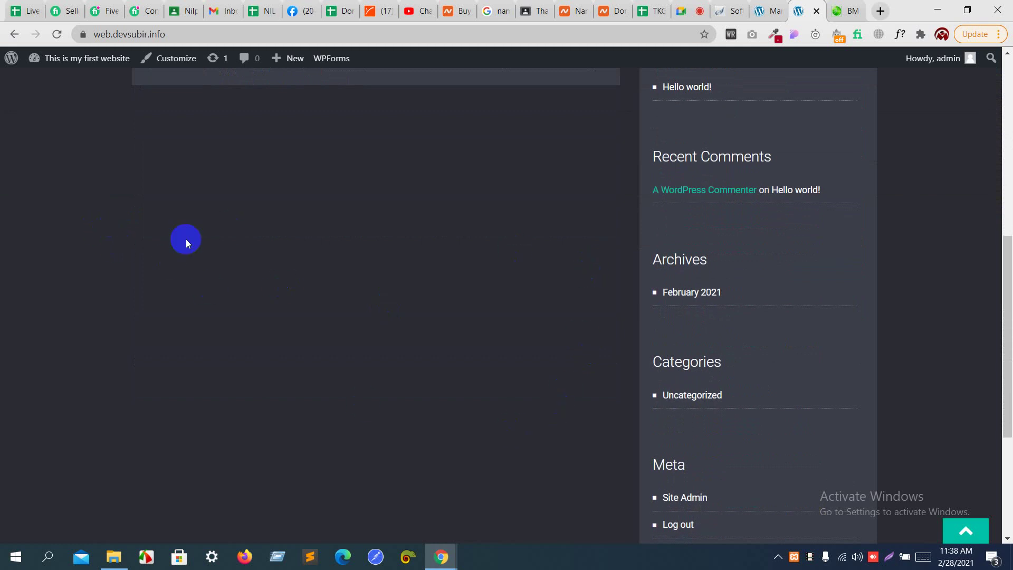
scroll(575, 245, up, 8)
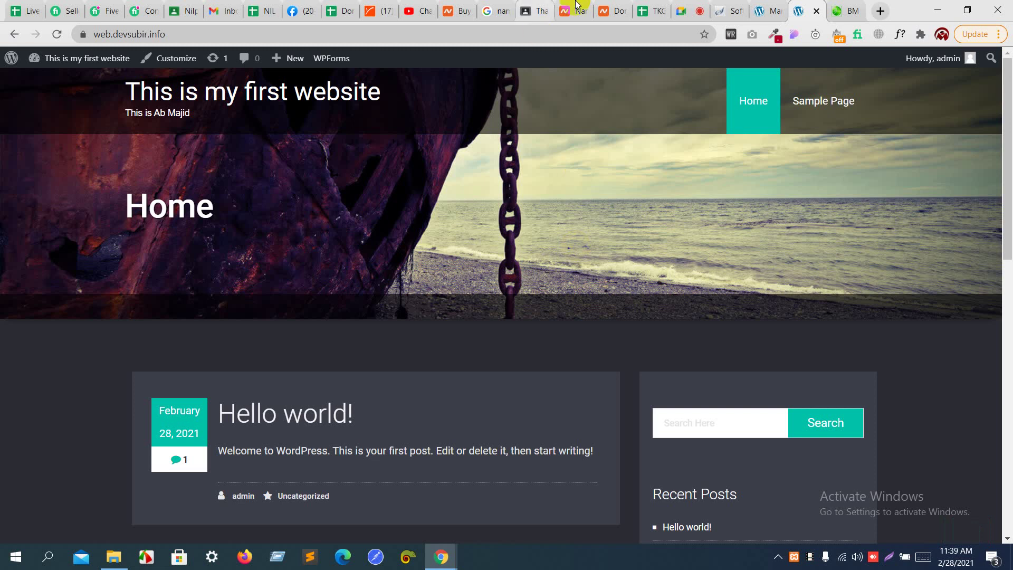
click(693, 6)
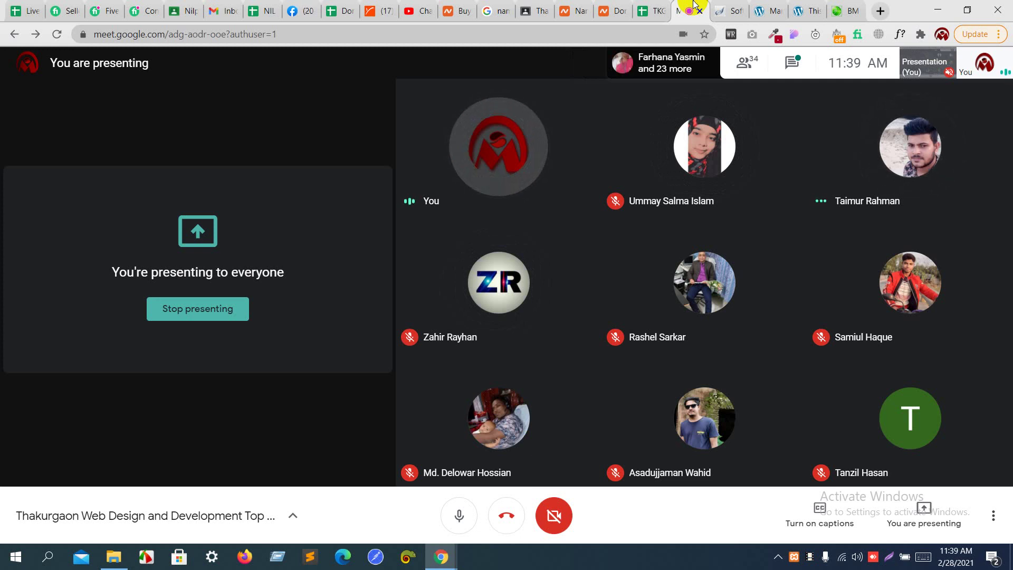
click(764, 7)
click(797, 10)
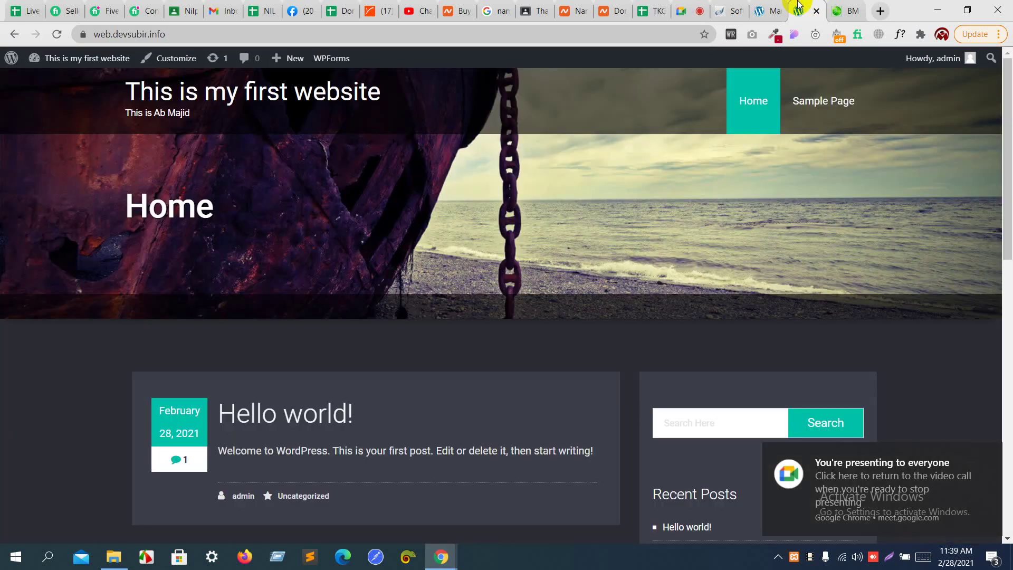
scroll(707, 145, down, 2)
scroll(708, 145, up, 2)
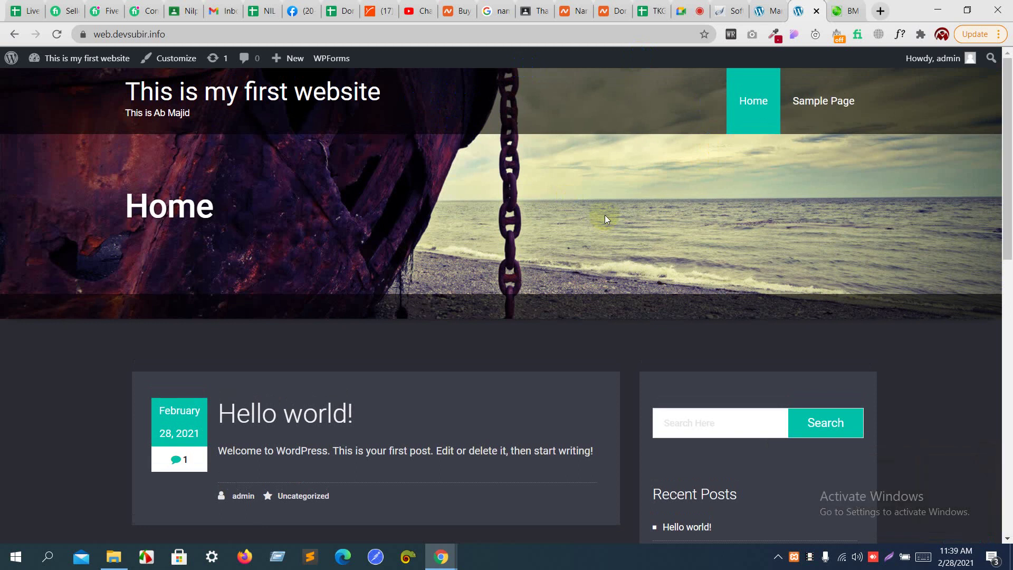
click(870, 106)
scroll(338, 239, down, 5)
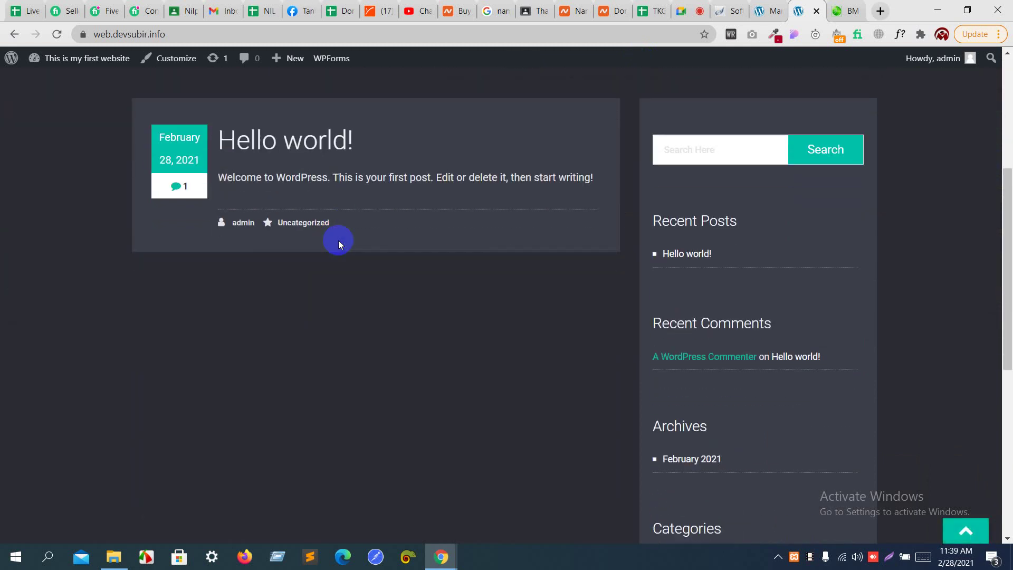
click(880, 10)
Load bd-business.com via 'bd', browse it, then return to the site's front page
text(bd-business.com)
key(Return)
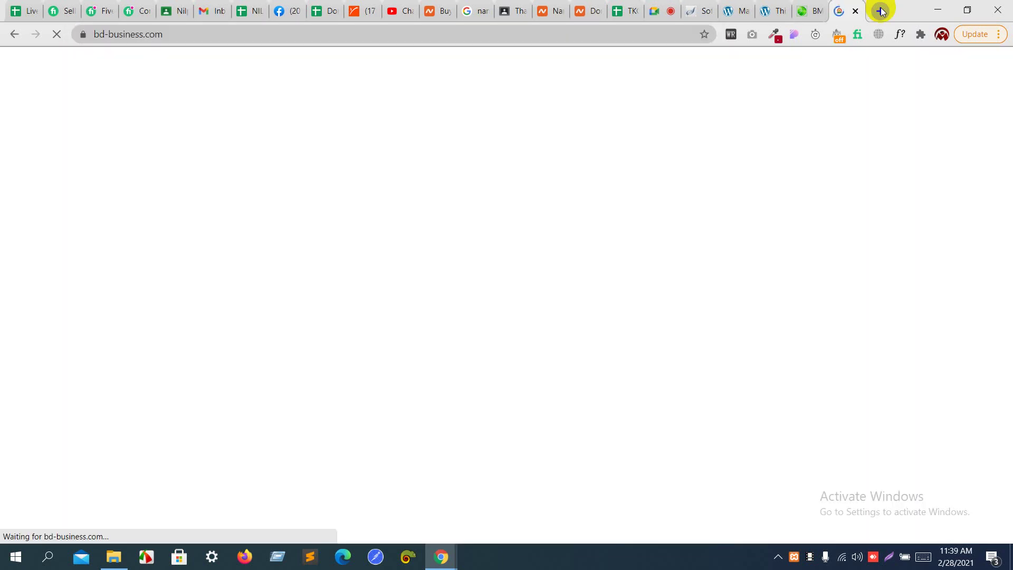
scroll(686, 239, down, 1)
scroll(686, 243, up, 1)
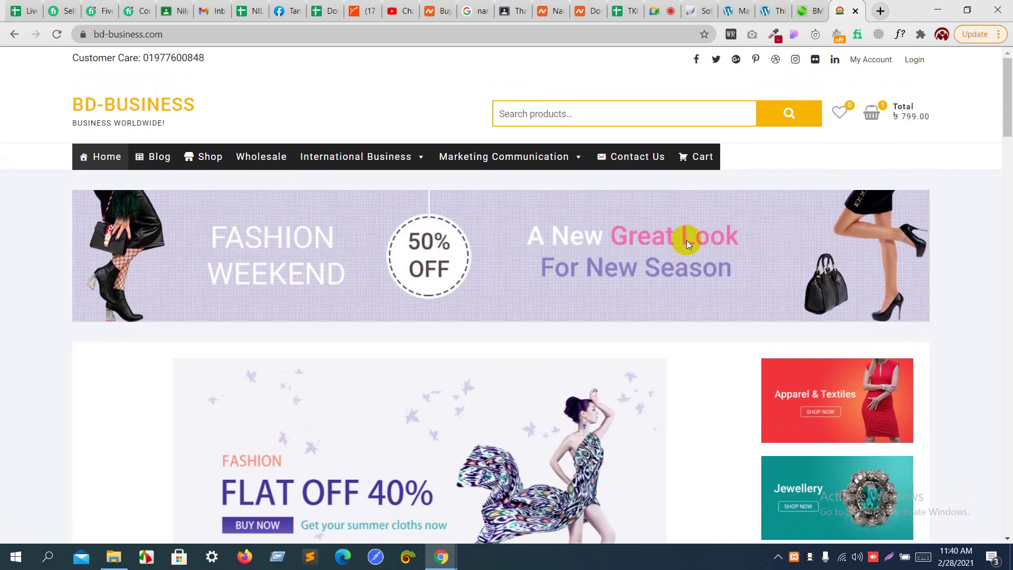
mouse_move(875, 119)
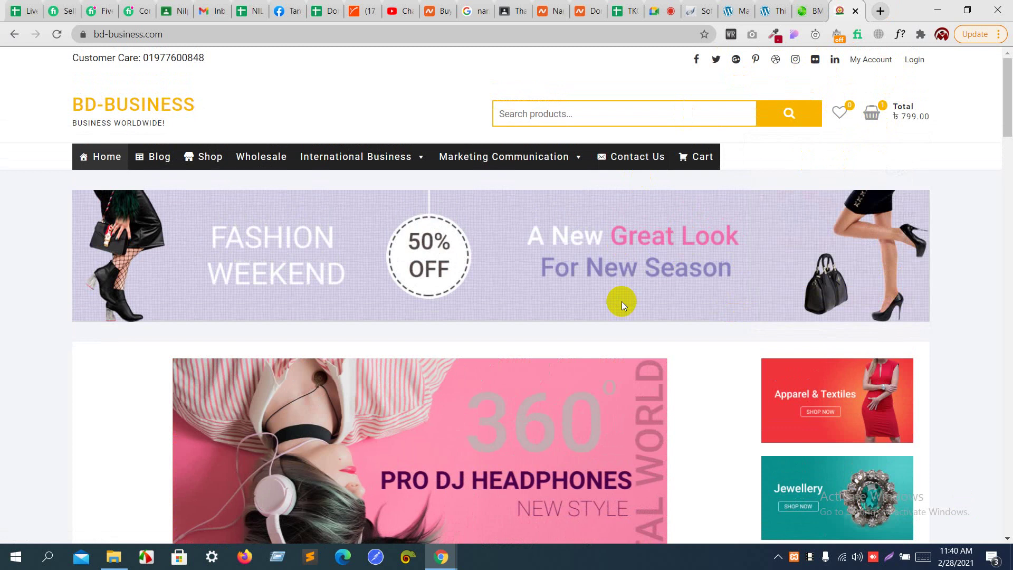
scroll(622, 301, down, 9)
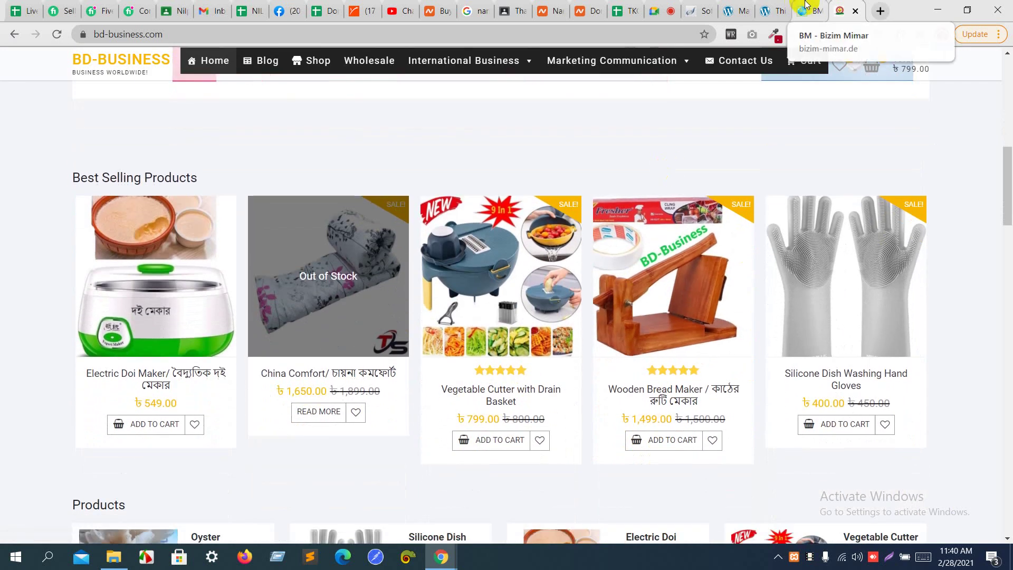
click(773, 10)
click(788, 130)
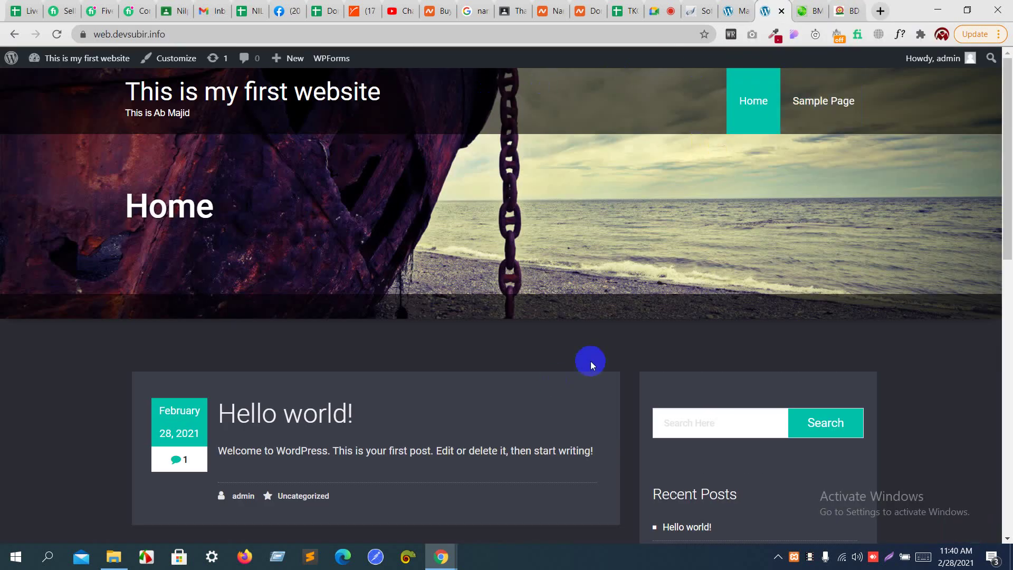
Close the BD-Business and bizim-mimar.de tabs and return to the Manage Themes page
click(844, 10)
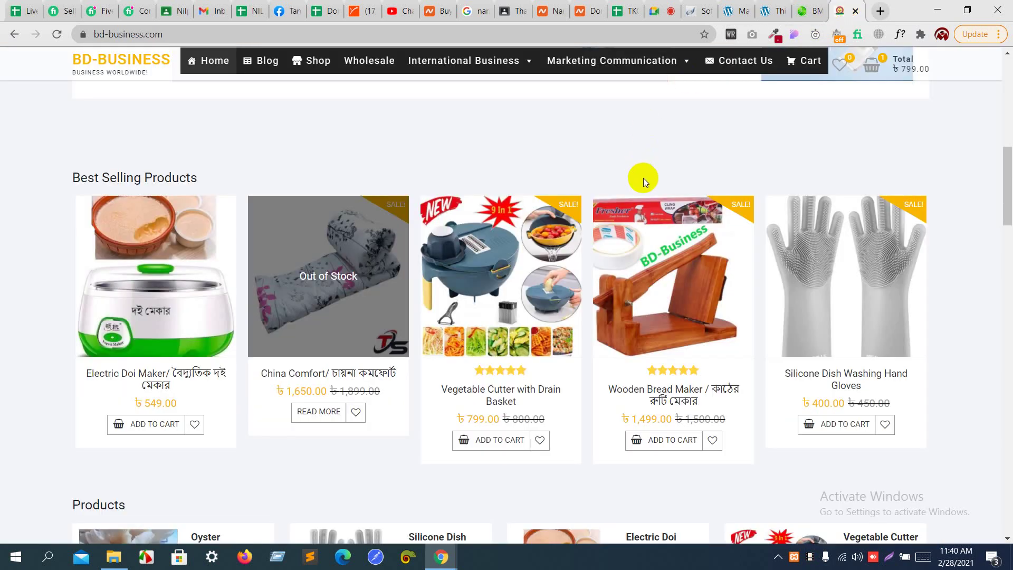
scroll(643, 178, down, 1)
scroll(643, 178, up, 12)
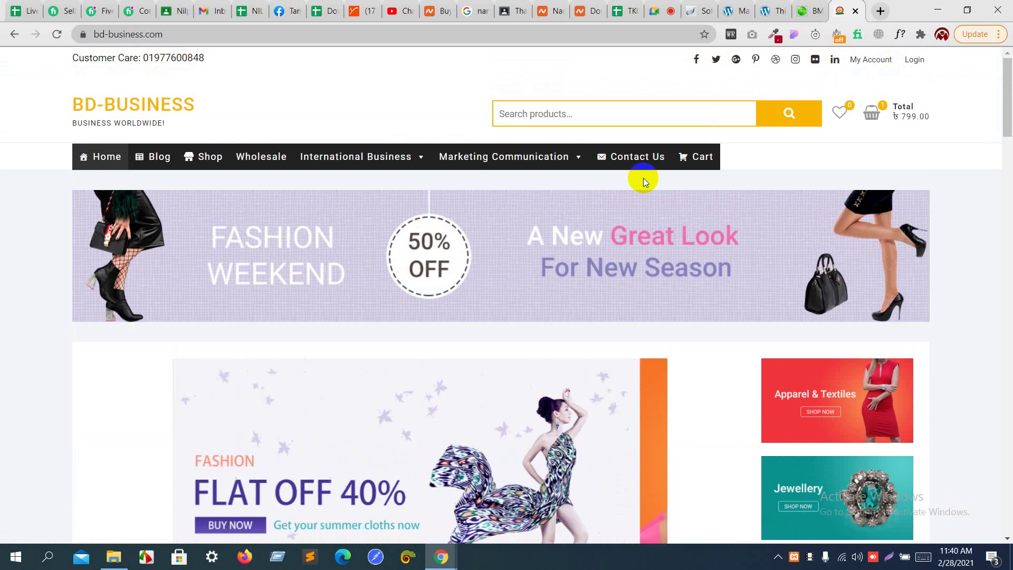
click(855, 11)
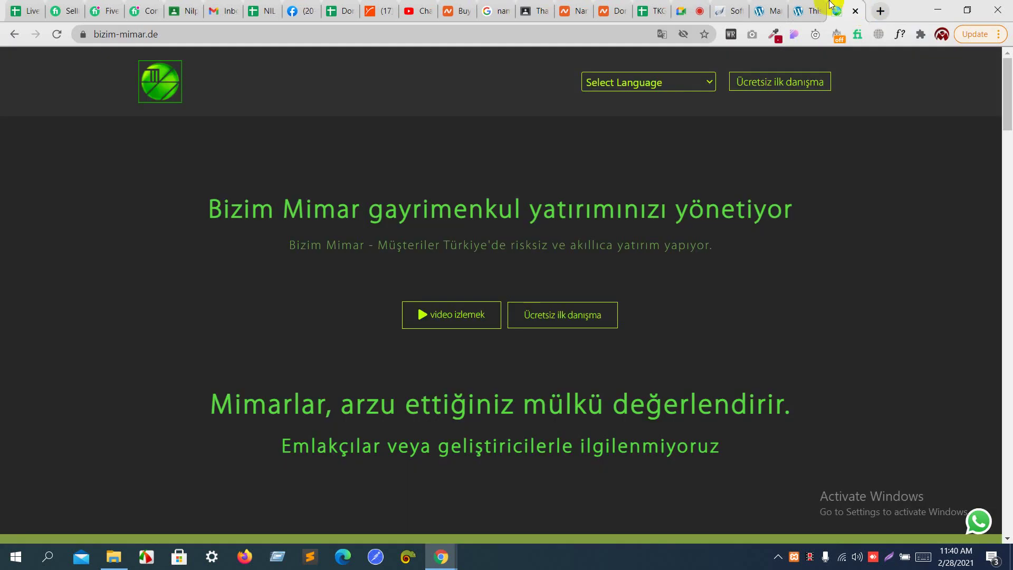
click(763, 10)
click(854, 15)
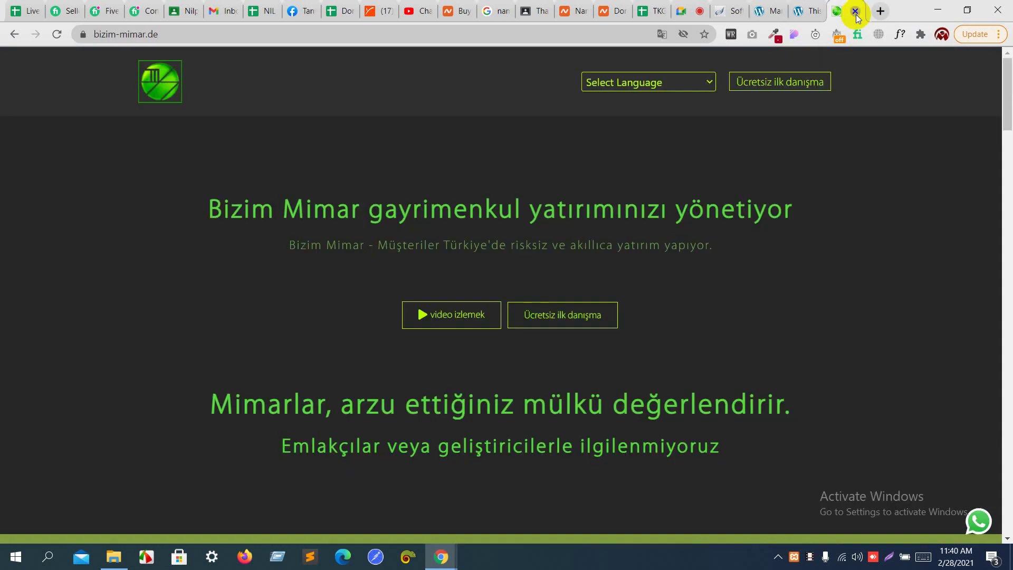
click(855, 16)
click(804, 11)
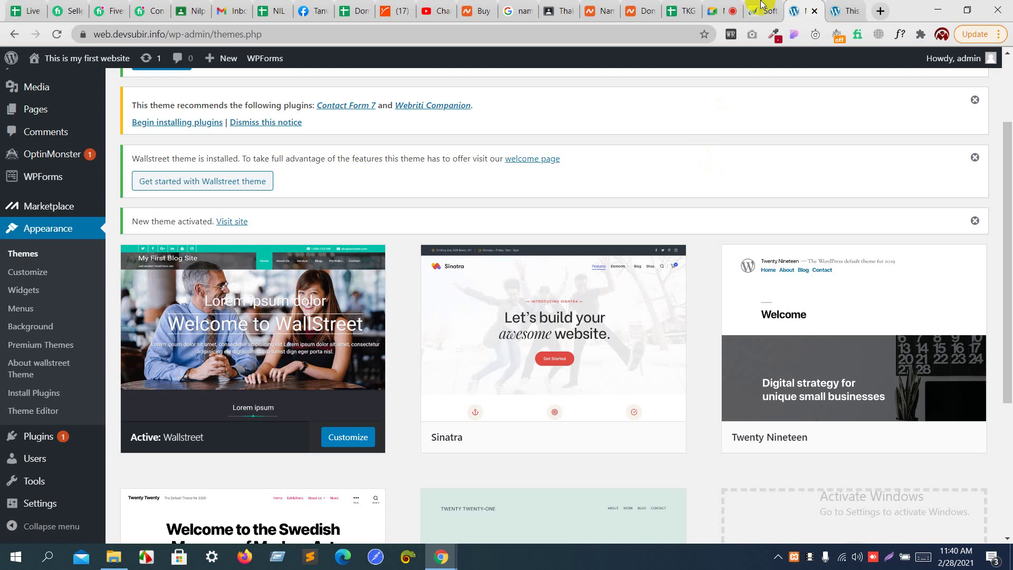
Switch to the Google Meet call where the screen is presented to everyone
click(730, 8)
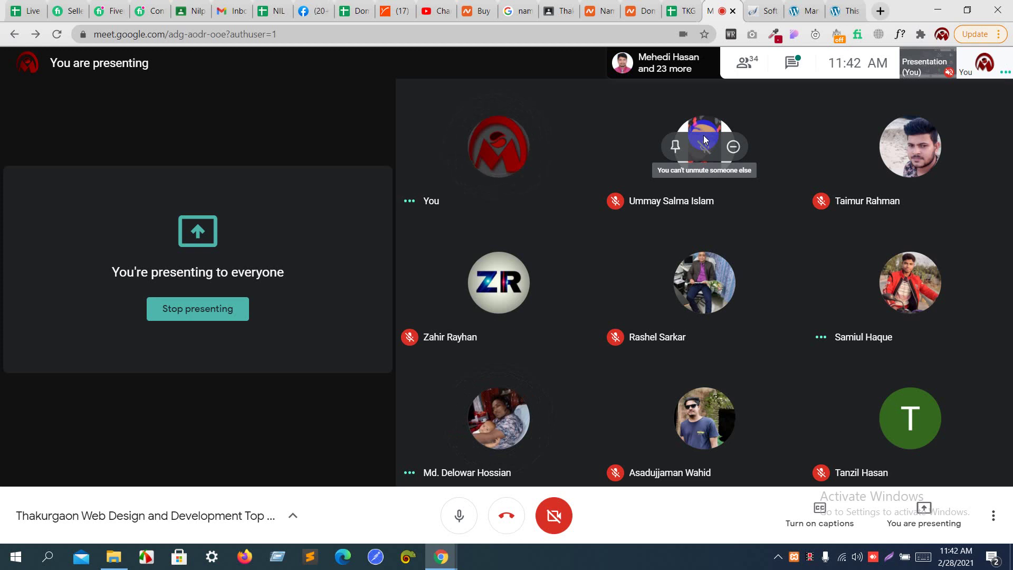
click(815, 5)
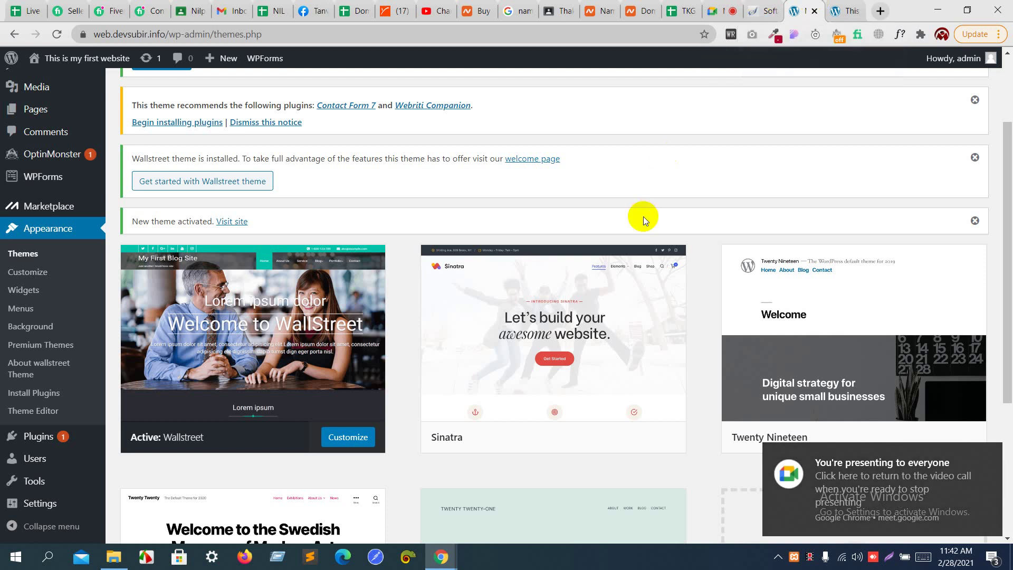
scroll(643, 216, down, 3)
click(705, 5)
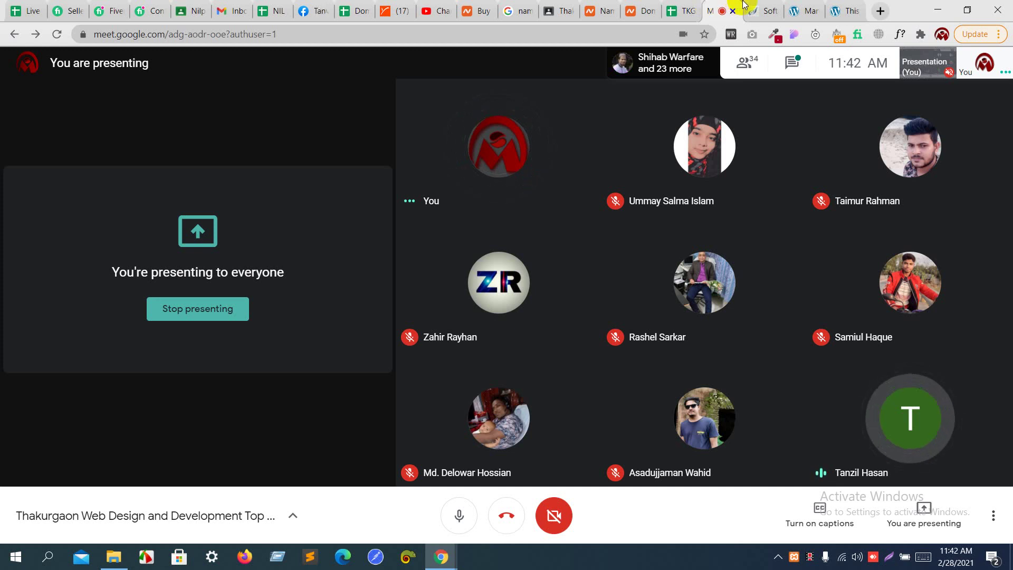
click(791, 7)
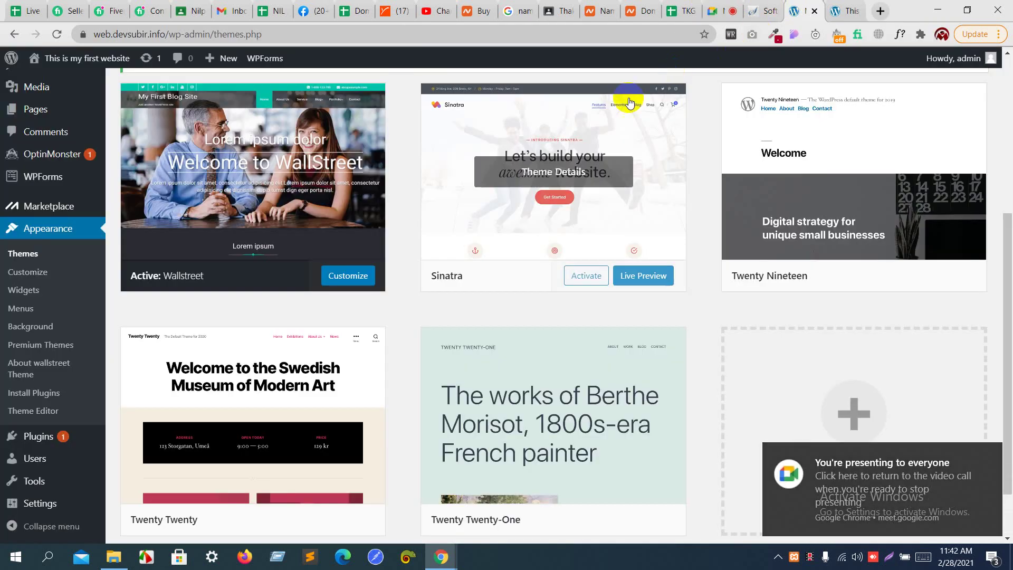
click(750, 5)
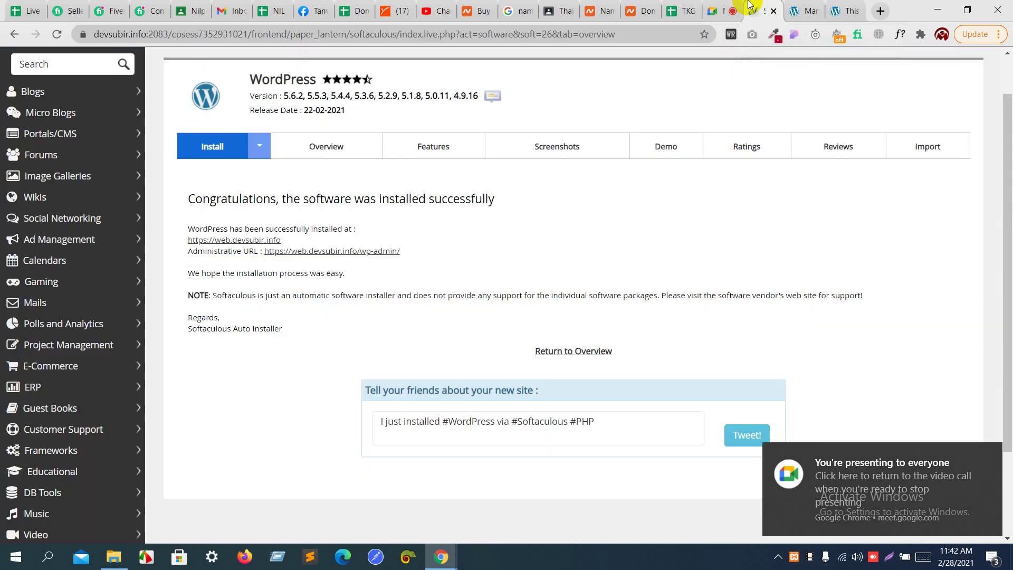
click(798, 7)
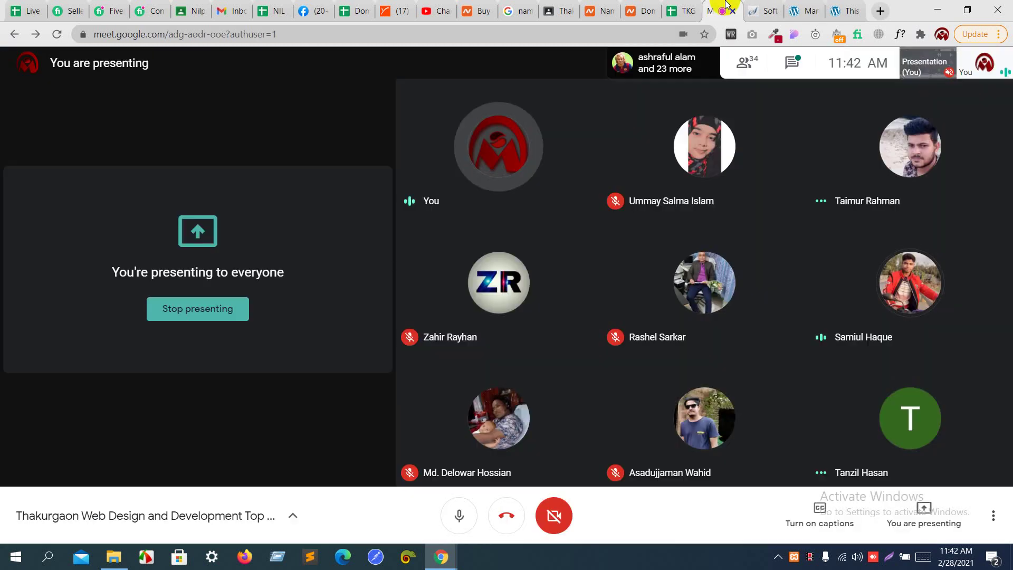
Switch to the Google Meet call tab, where the screen share with 34 participants continues
click(727, 7)
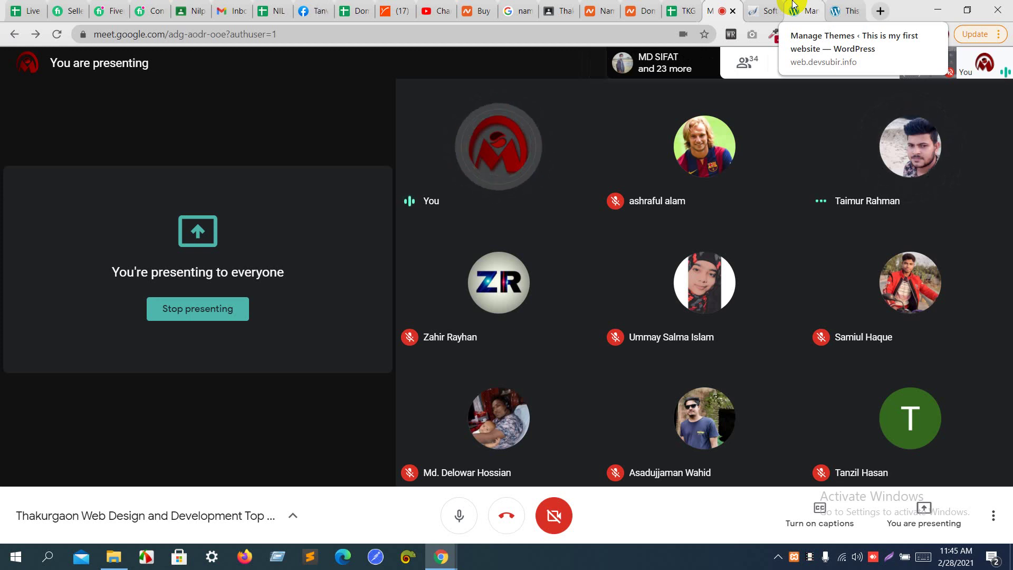
click(794, 4)
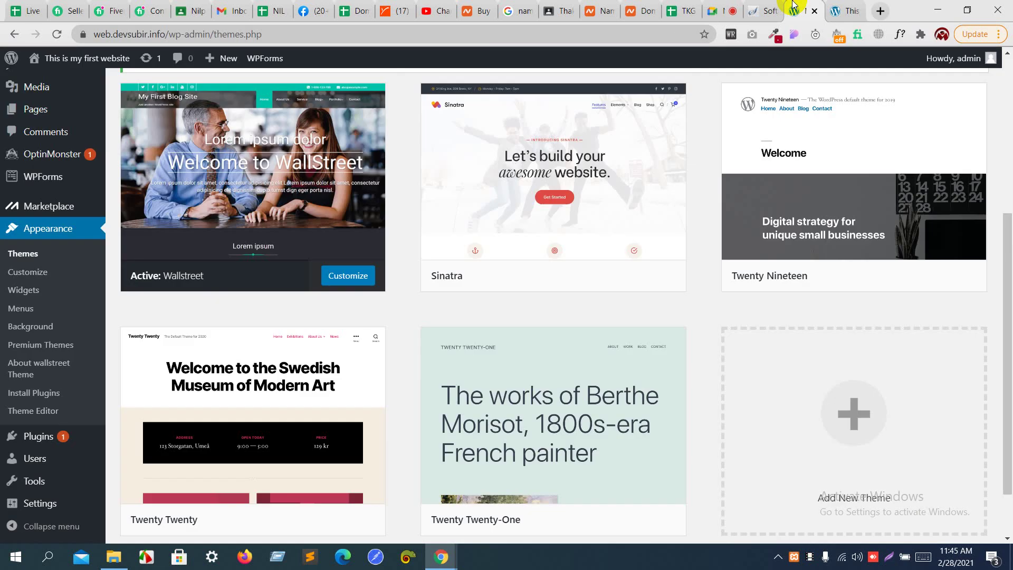
click(842, 7)
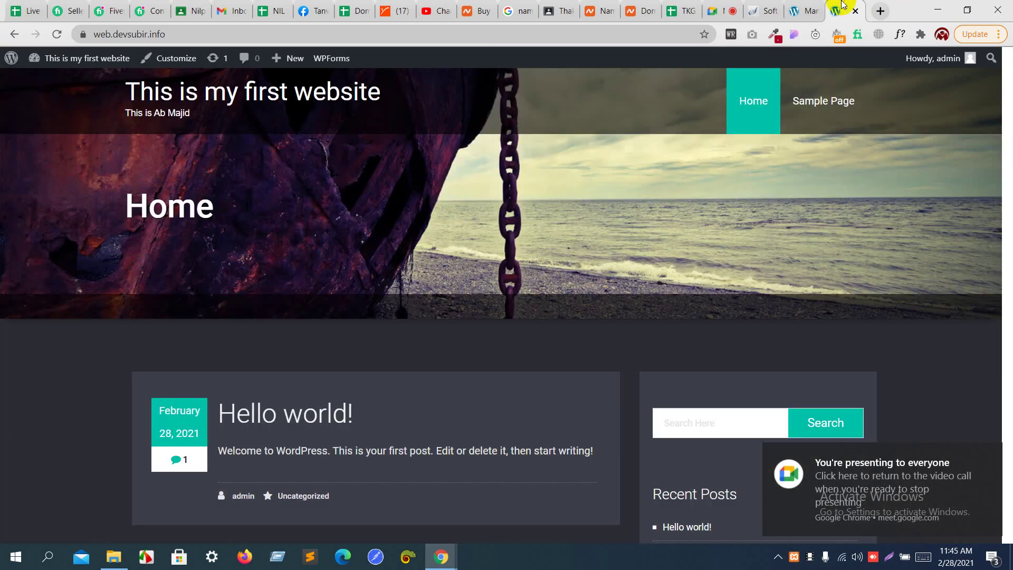
click(797, 7)
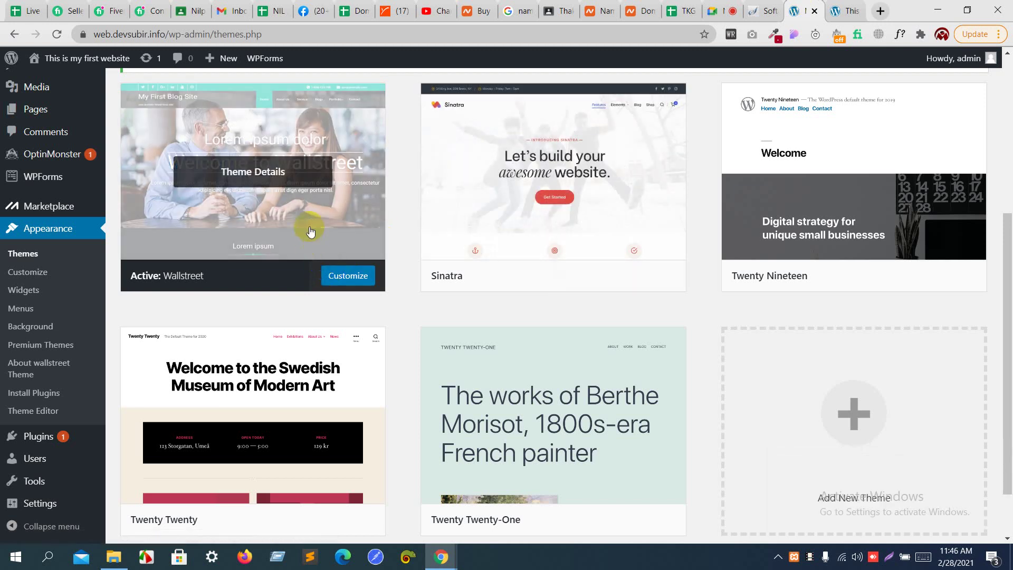
scroll(311, 230, up, 5)
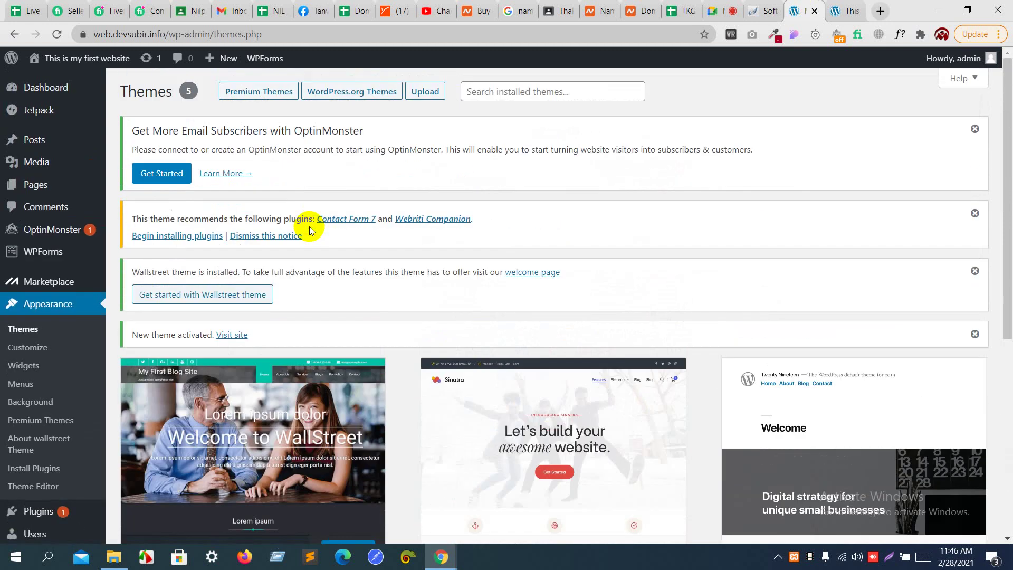
scroll(310, 230, down, 3)
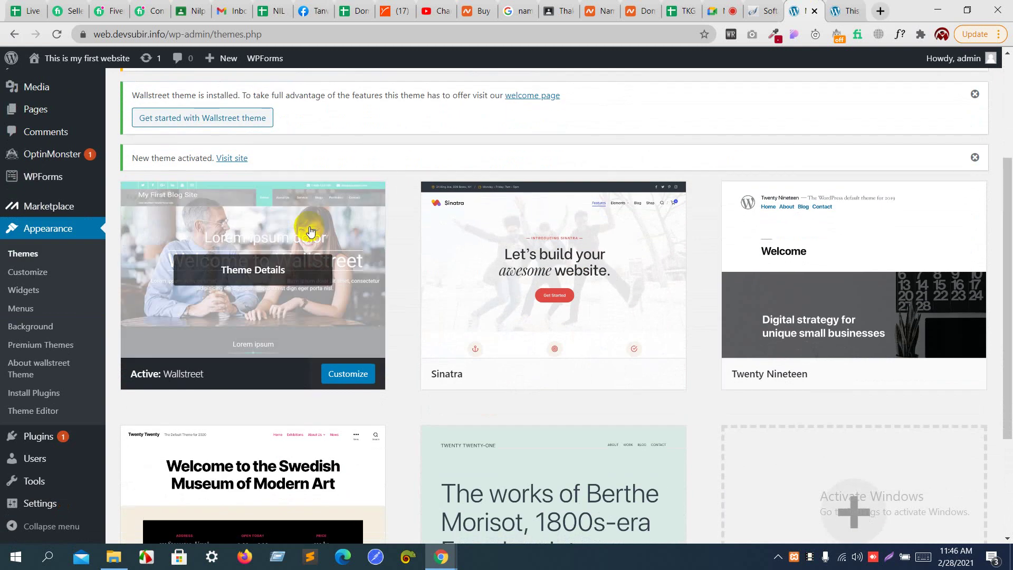
scroll(310, 231, up, 2)
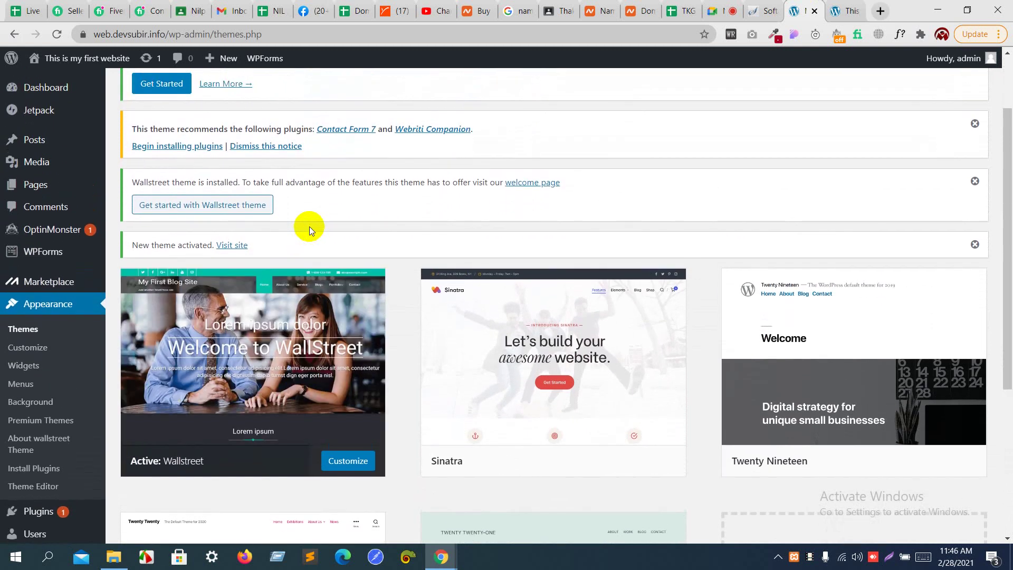
Switch to the Google Meet tab to confirm the screen is still presented to everyone
click(717, 5)
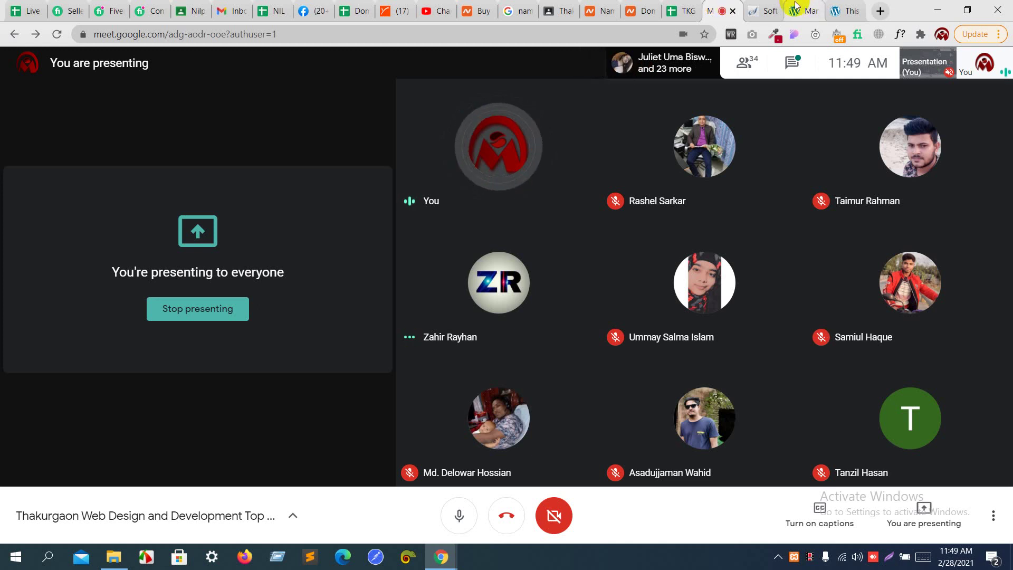
Check the Softaculous install-success page, then return to the WordPress Themes page
click(773, 9)
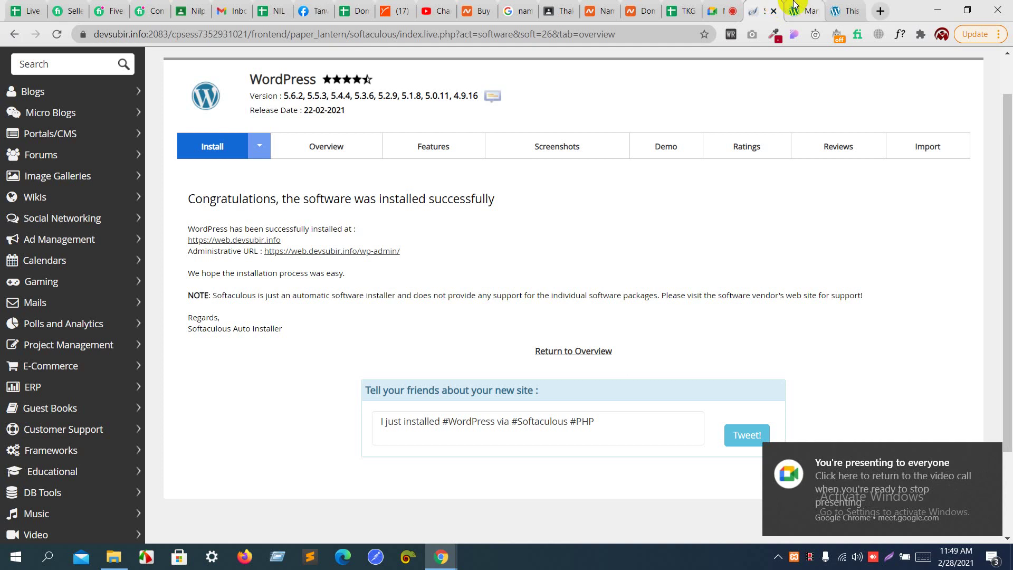
click(794, 7)
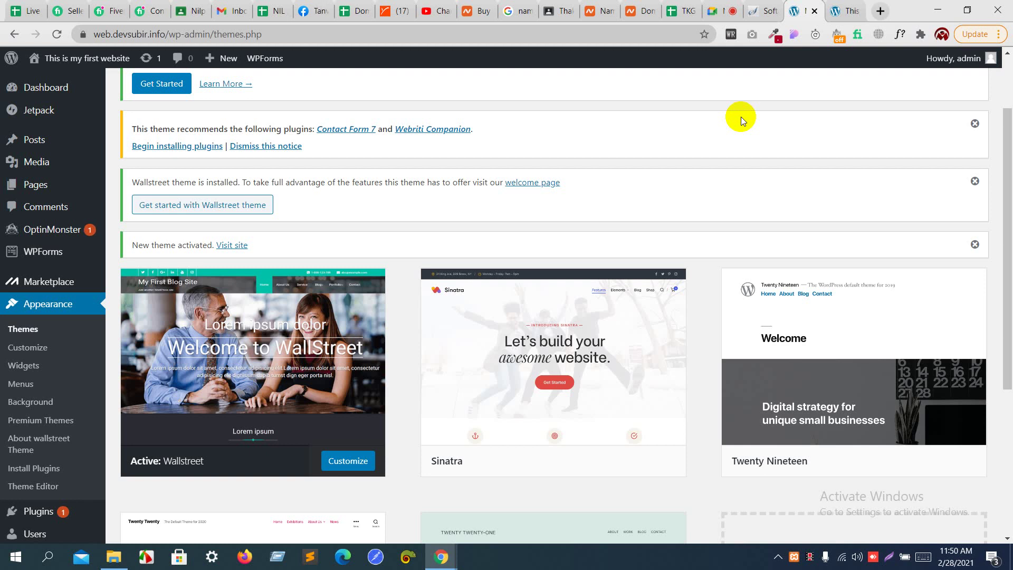
Reload the installed themes page with Wallstreet active
scroll(741, 120, up, 2)
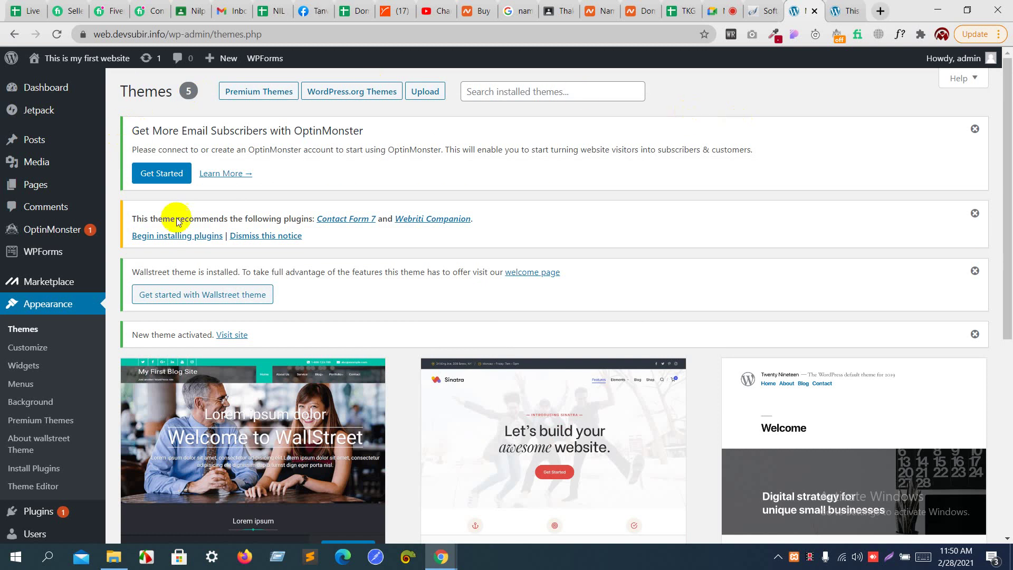
click(27, 335)
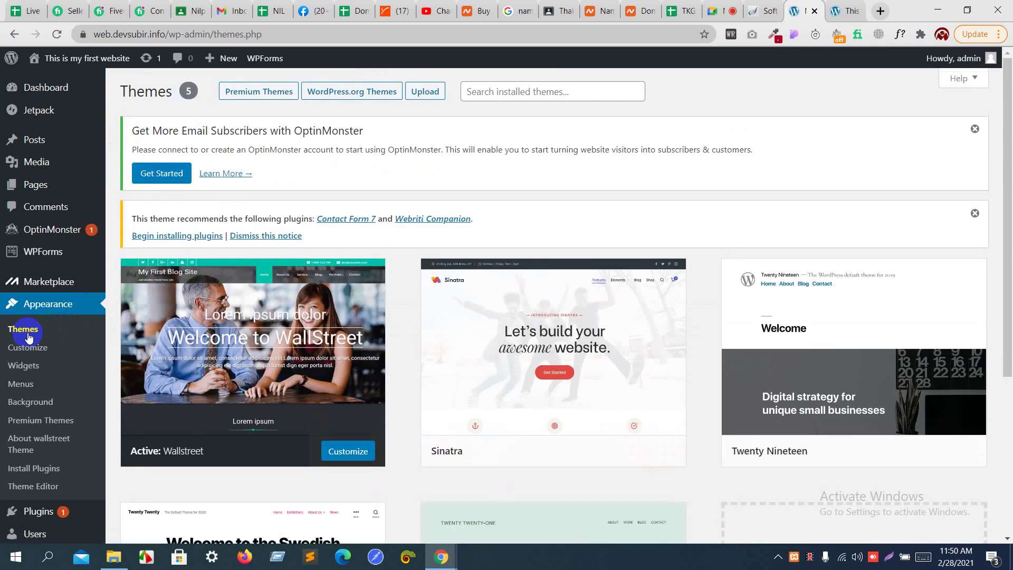
click(29, 338)
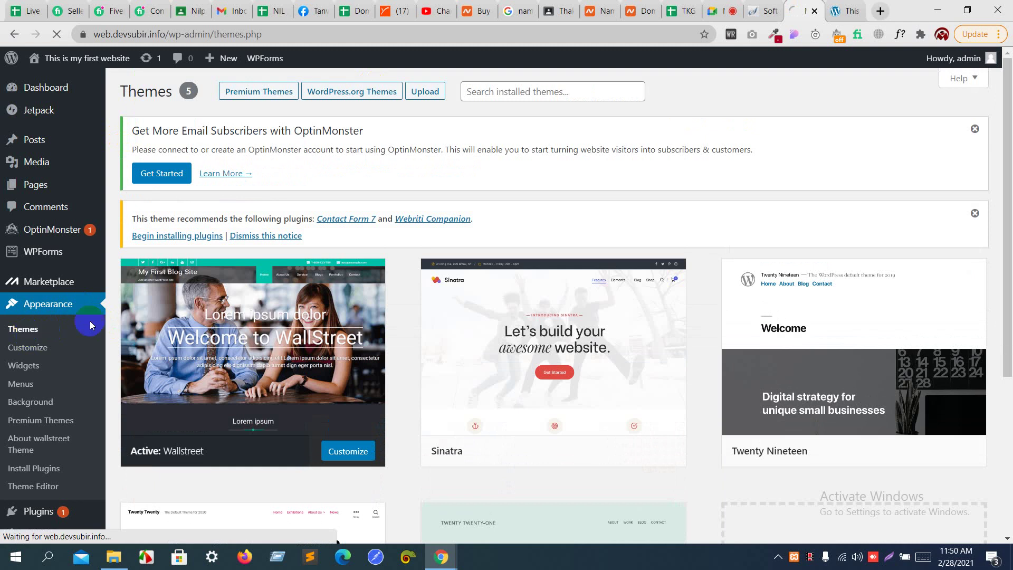
Search the Add Themes catalogue for 'hello' to bring up Hello Elementor
click(376, 100)
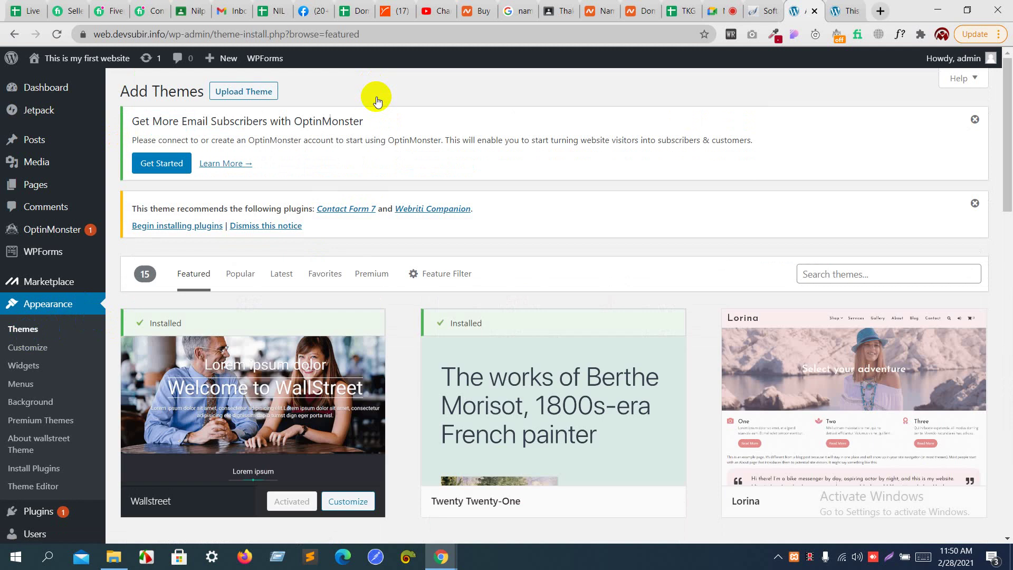
click(822, 272)
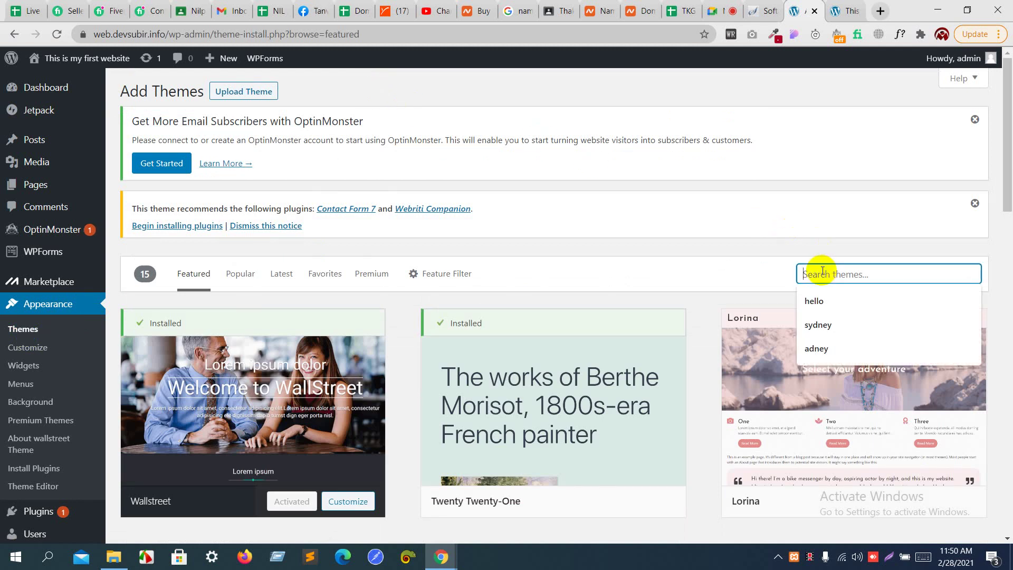
text(h)
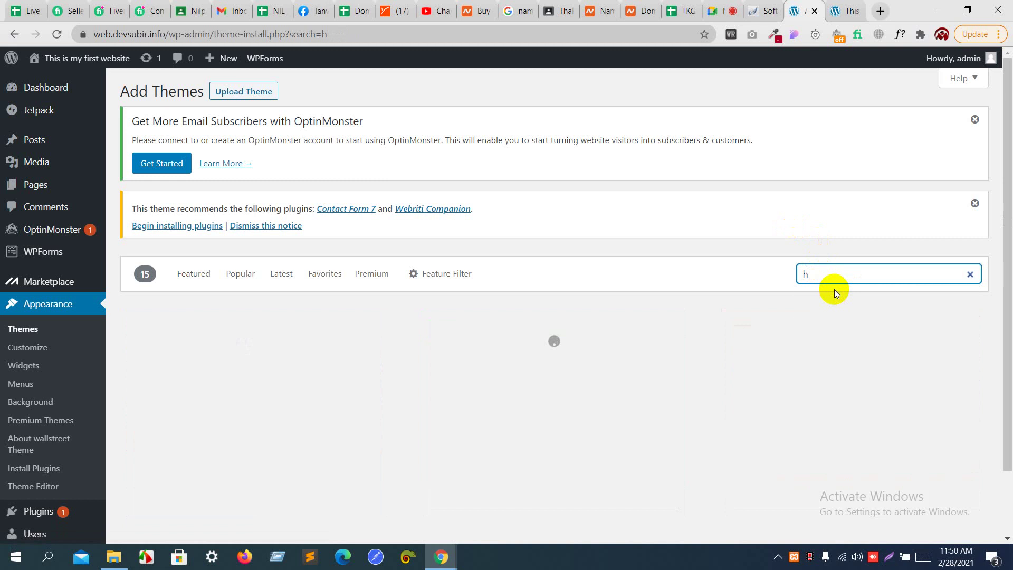
text(ell)
click(834, 289)
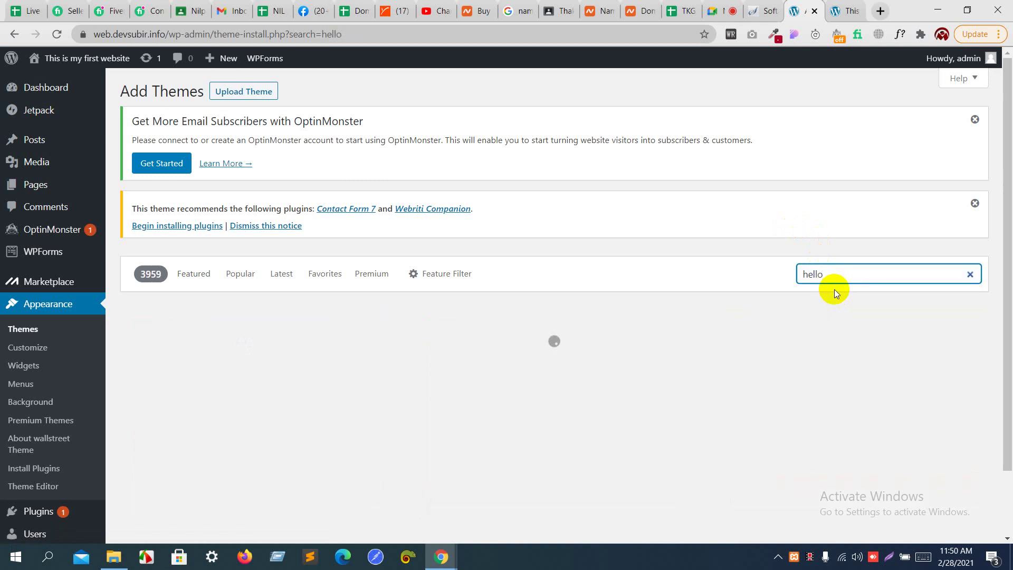
scroll(833, 289, down, 2)
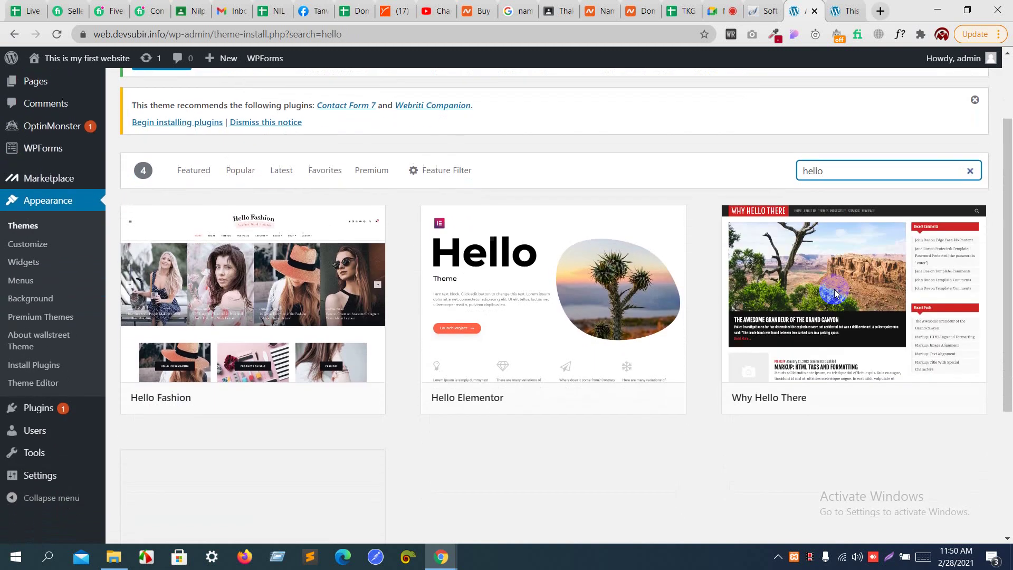
mouse_move(565, 253)
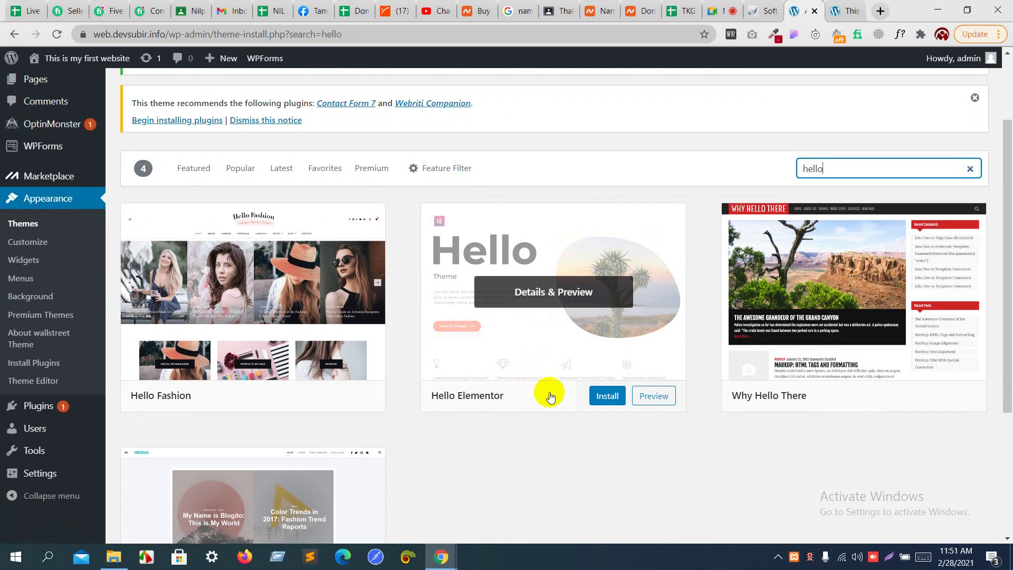
Install the Hello Elementor theme and activate it as the site theme
click(606, 402)
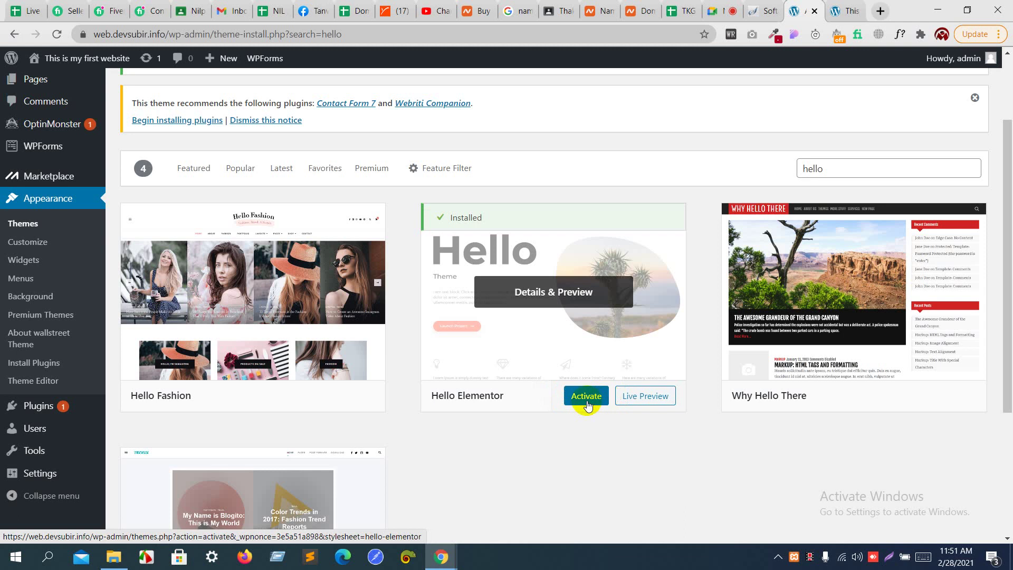
click(587, 404)
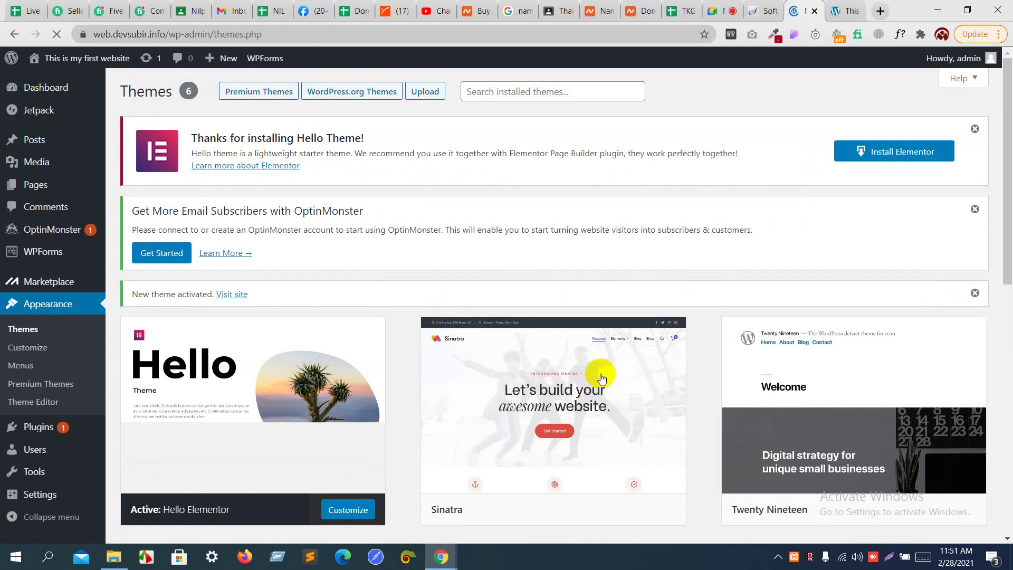
click(845, 7)
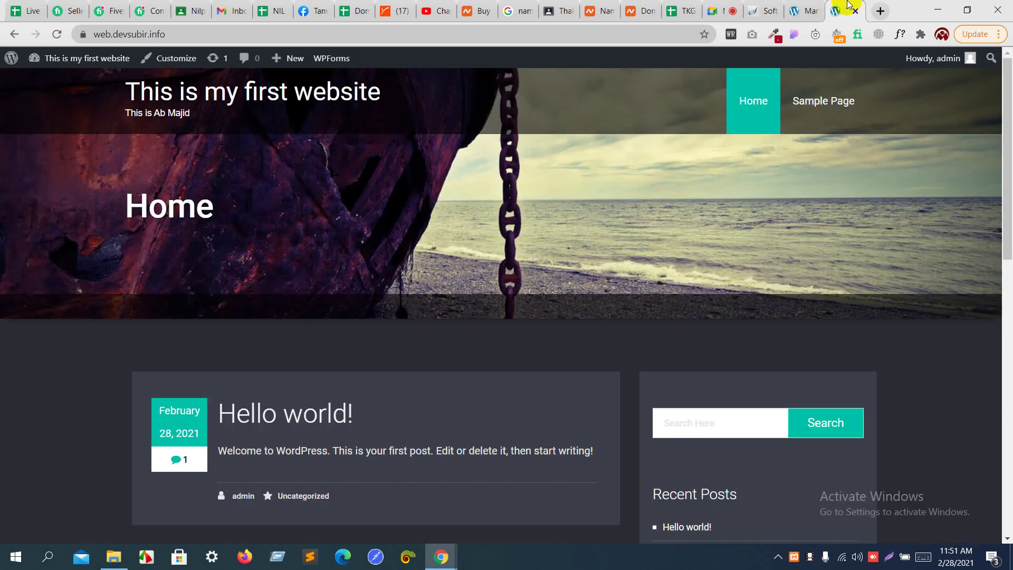
key(F5)
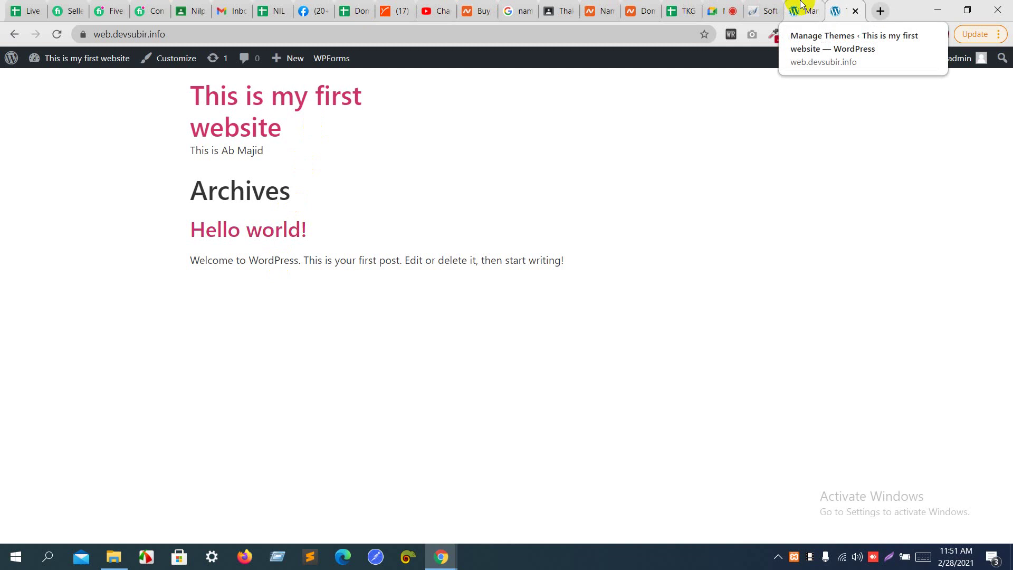
click(800, 5)
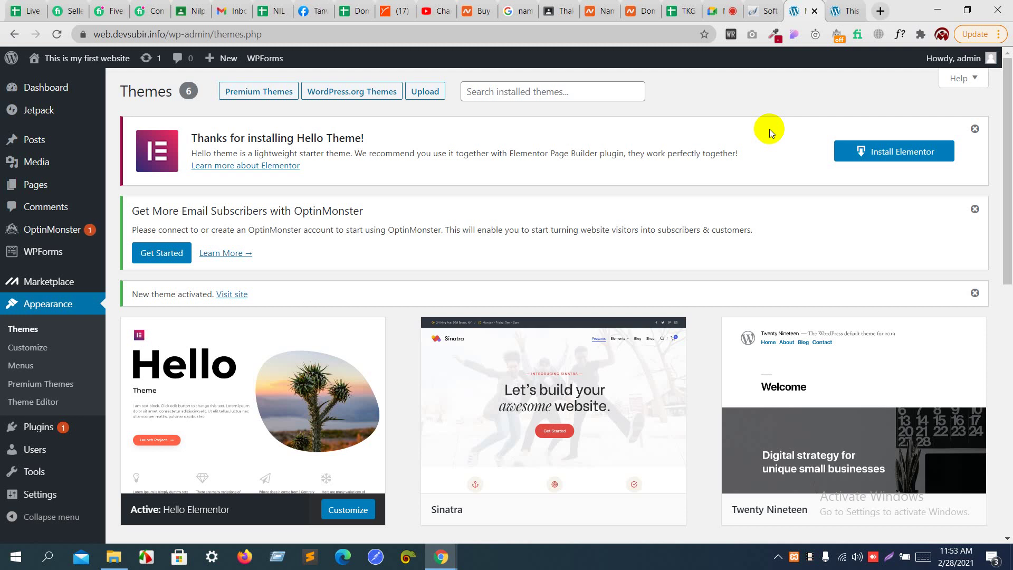
Install Elementor Website Builder 3.1.1 from the Hello theme notice and activate it
click(900, 152)
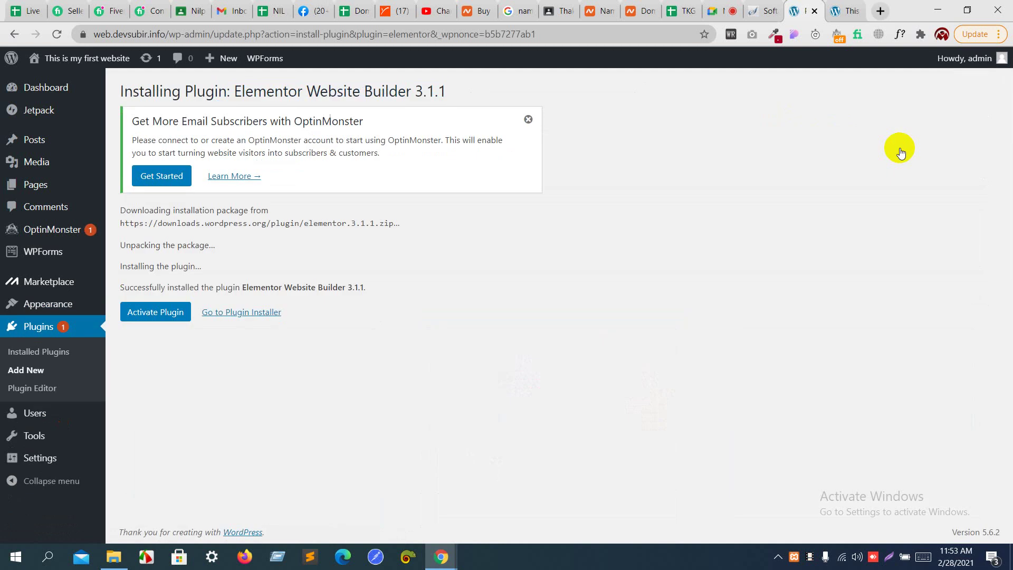
click(165, 315)
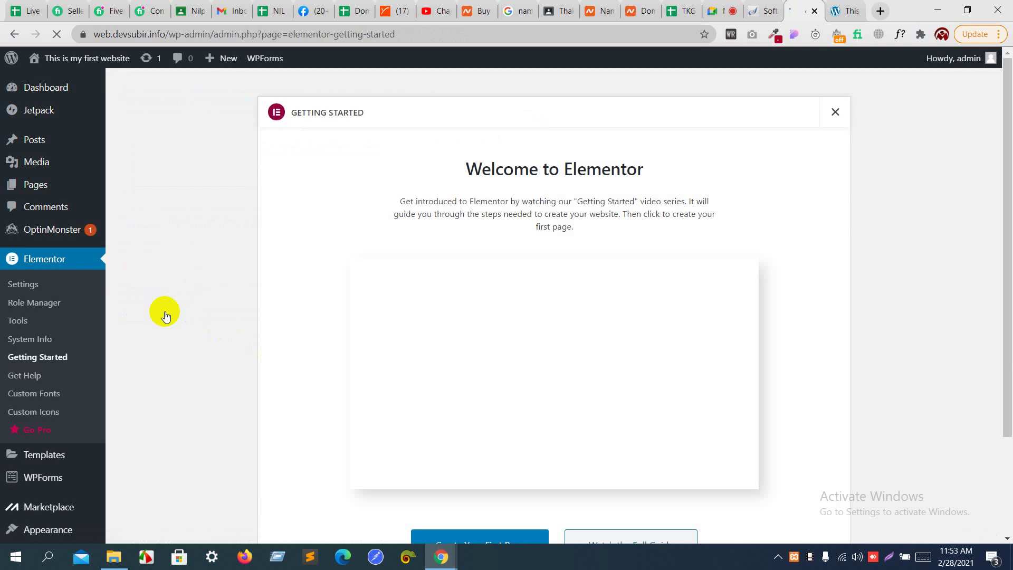
Scroll the Welcome to Elementor page, then go to Appearance > Themes showing Hello Elementor active
scroll(165, 316, down, 1)
scroll(158, 315, up, 1)
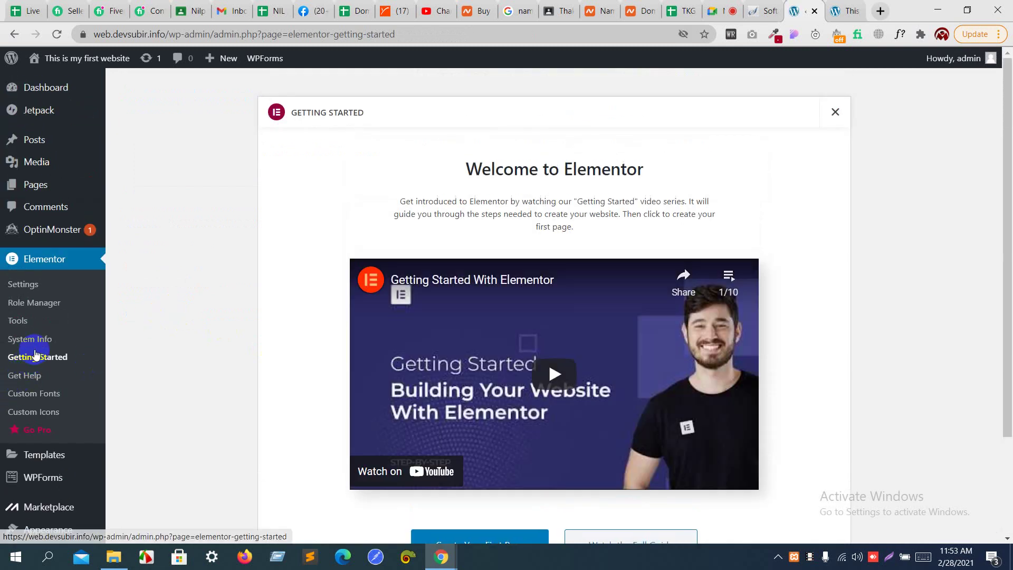
scroll(39, 326, down, 2)
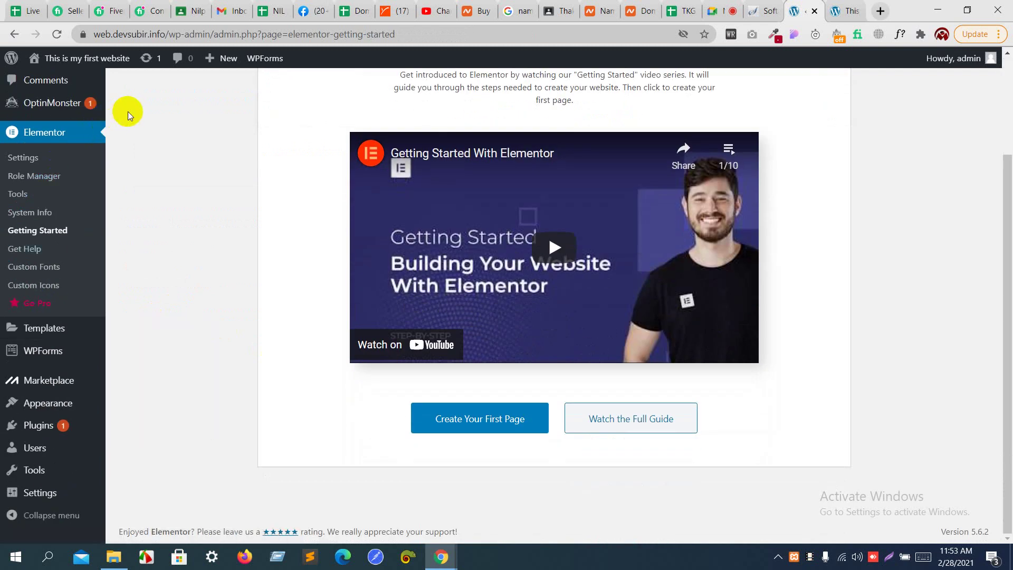
scroll(126, 110, up, 2)
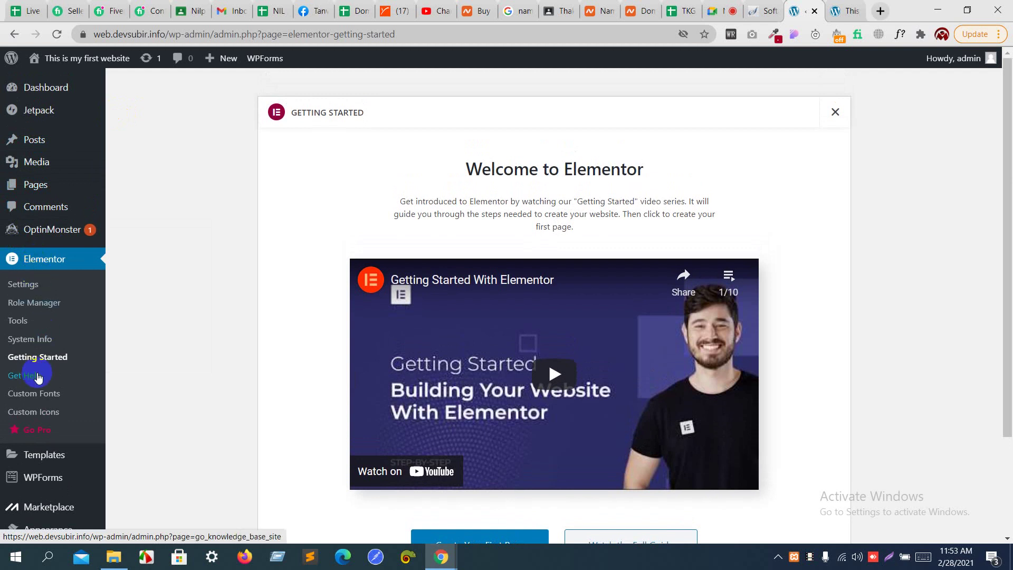
scroll(38, 377, down, 2)
mouse_move(37, 333)
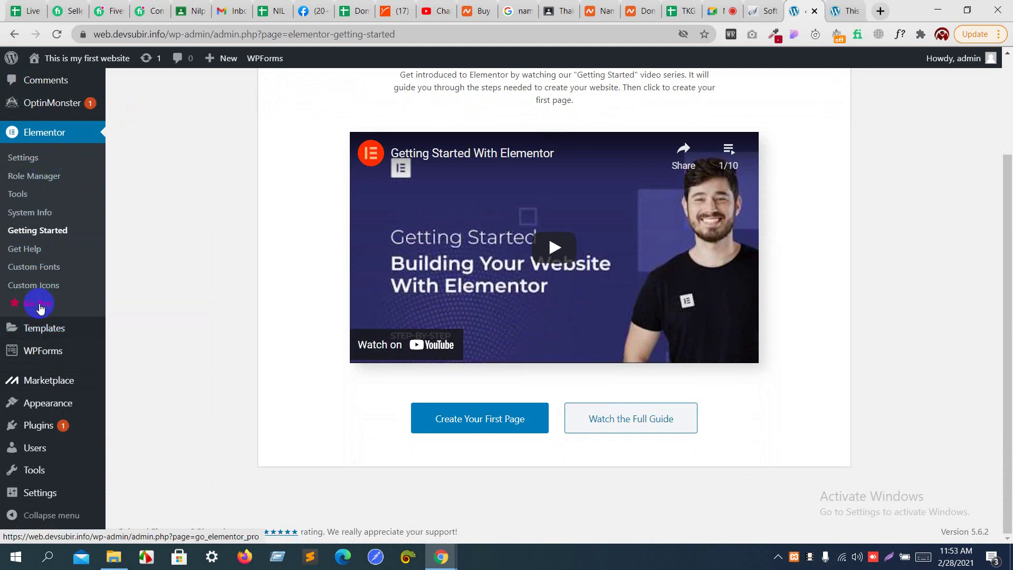
click(46, 412)
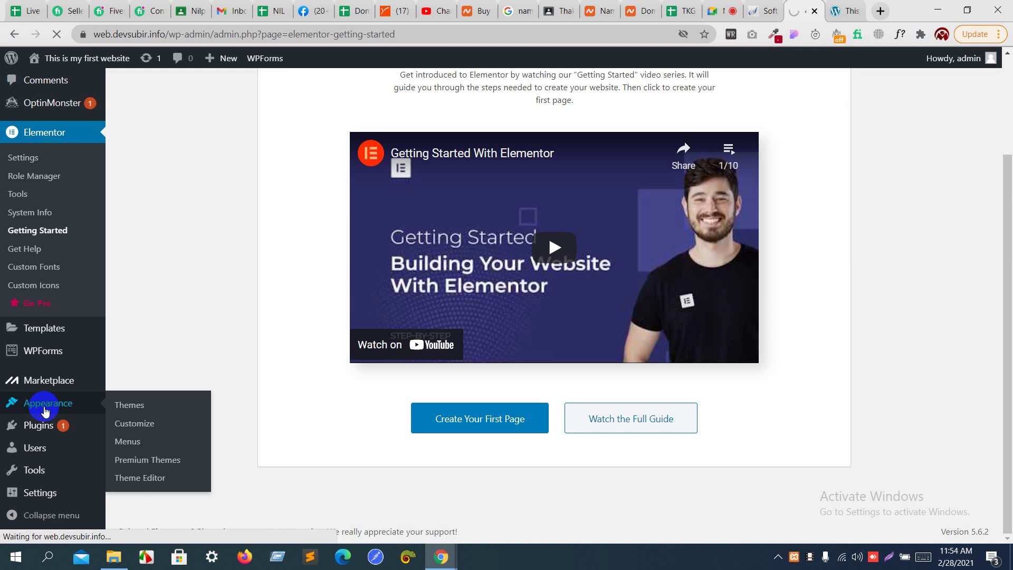
click(46, 410)
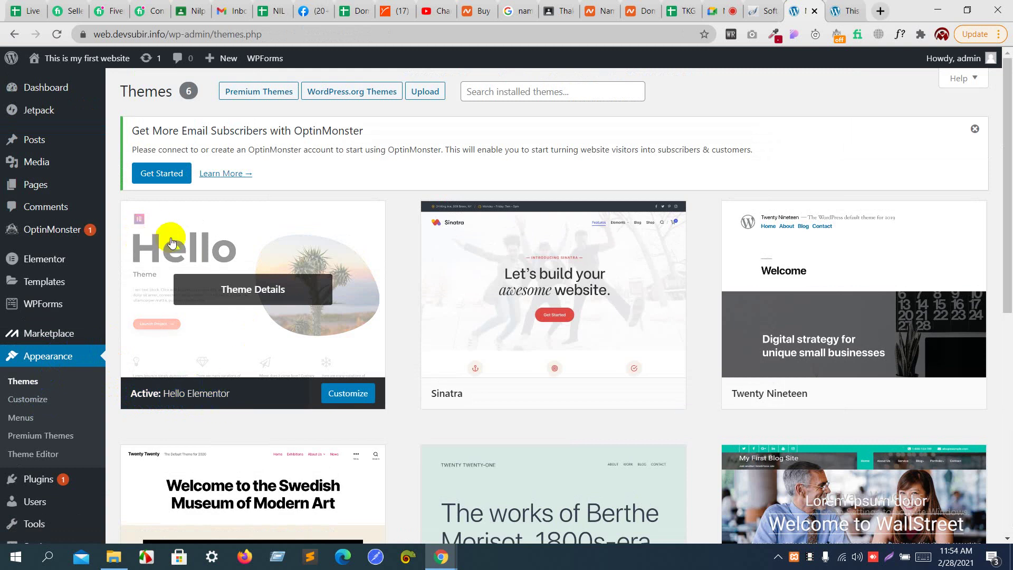
scroll(171, 242, down, 2)
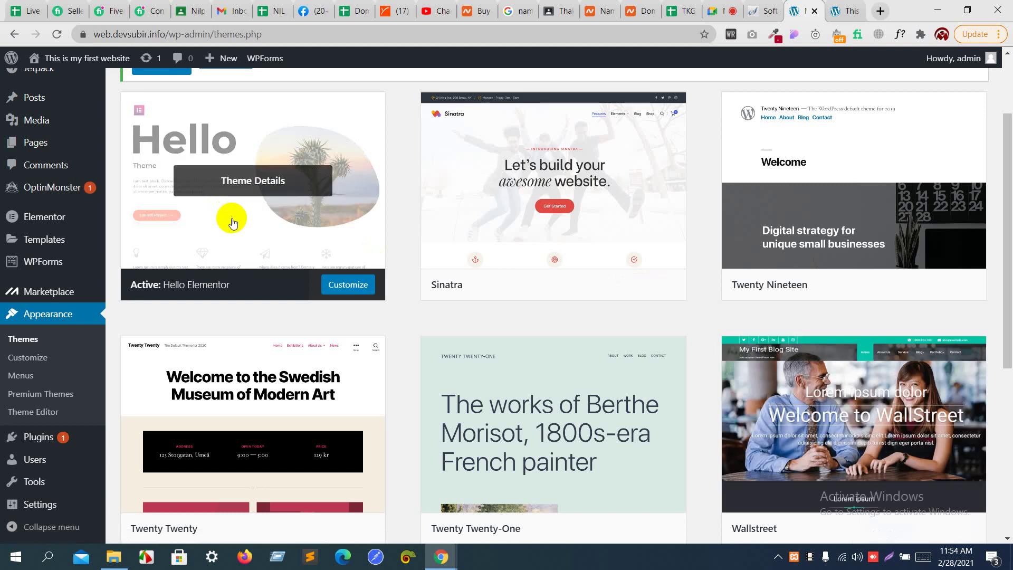
mouse_move(60, 439)
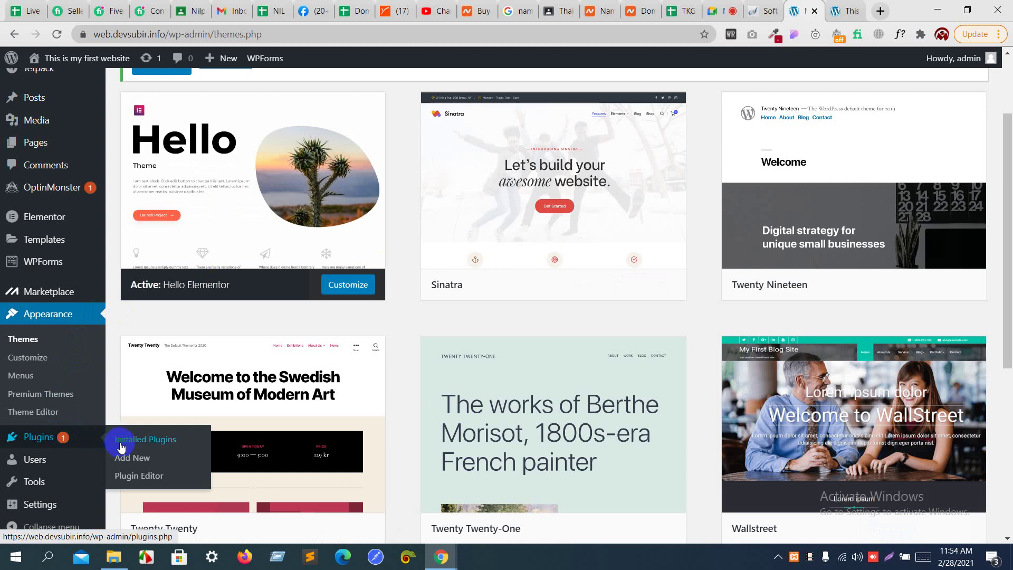
Open the Plugins list, then deactivate and delete WPForms Lite with its data
click(138, 448)
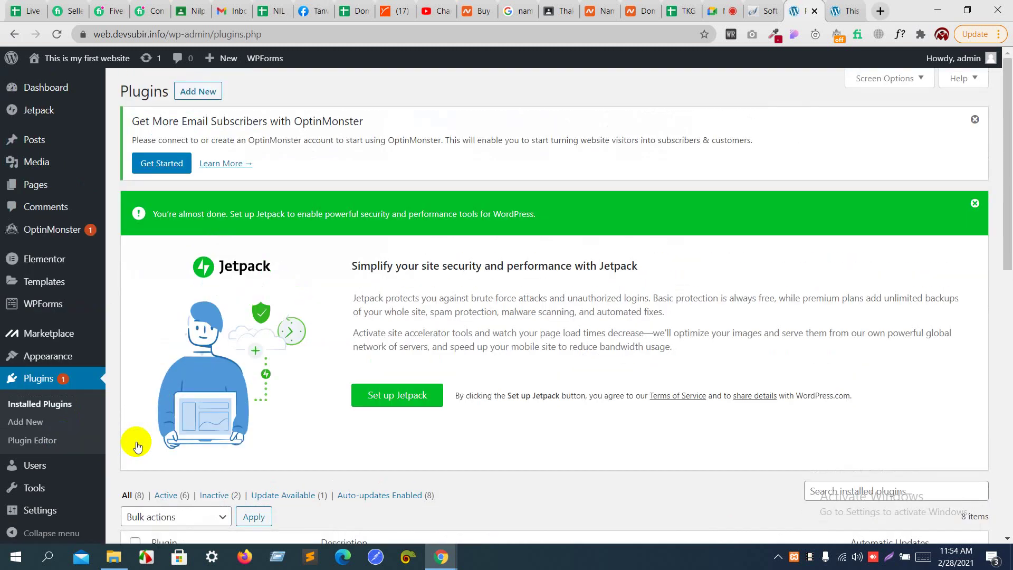
scroll(318, 358, down, 10)
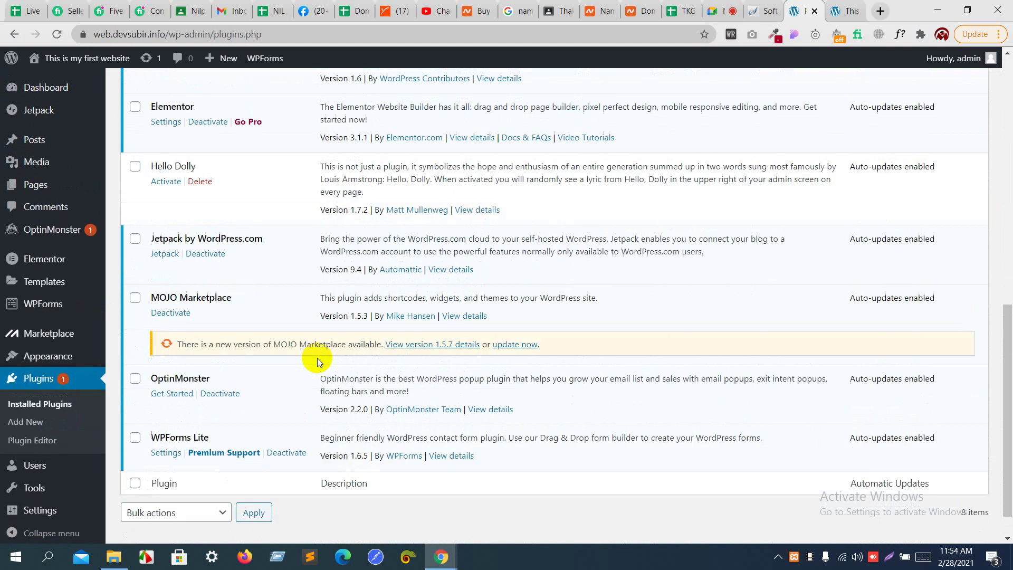
scroll(317, 358, up, 6)
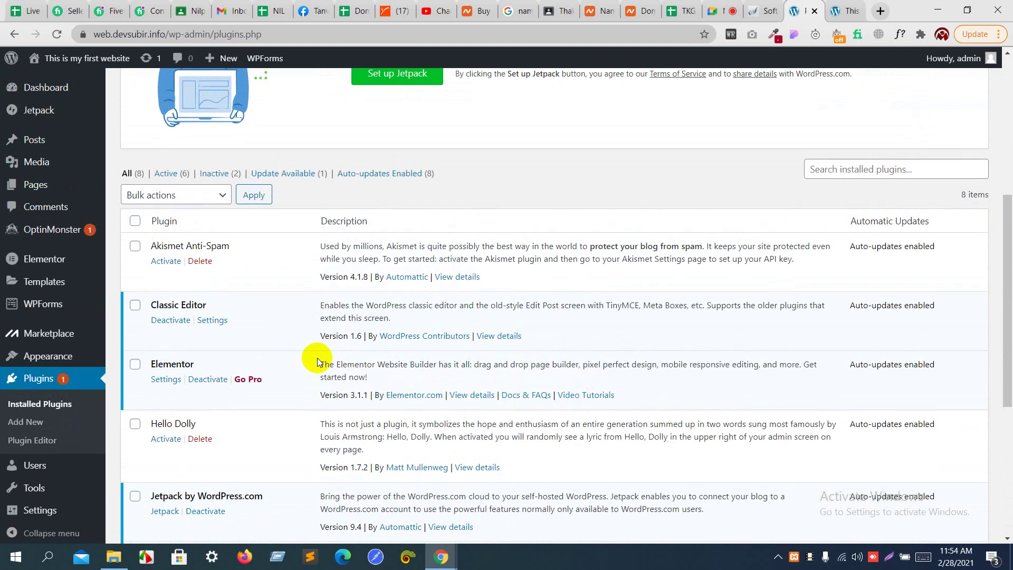
scroll(317, 358, down, 3)
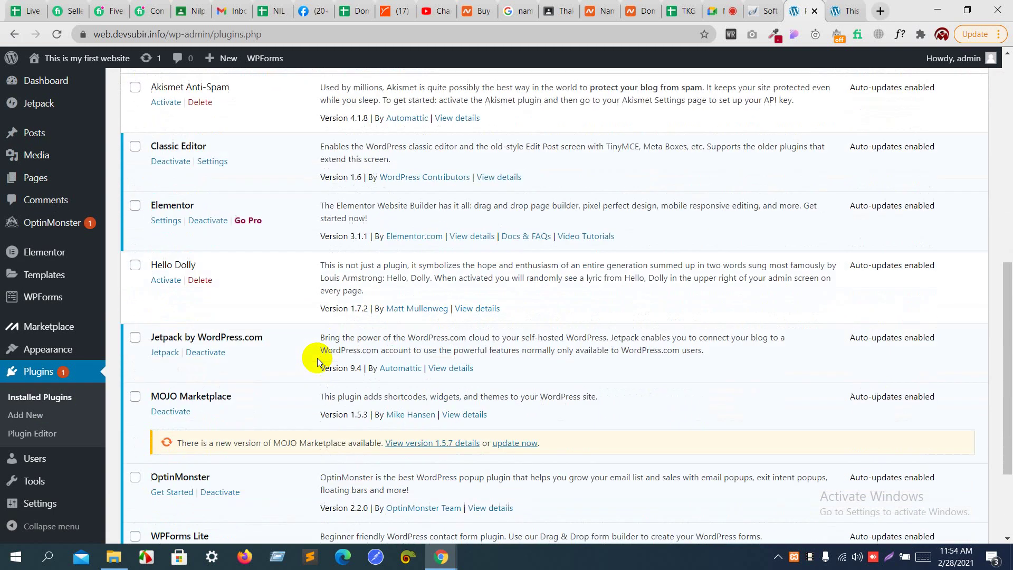
scroll(317, 358, down, 3)
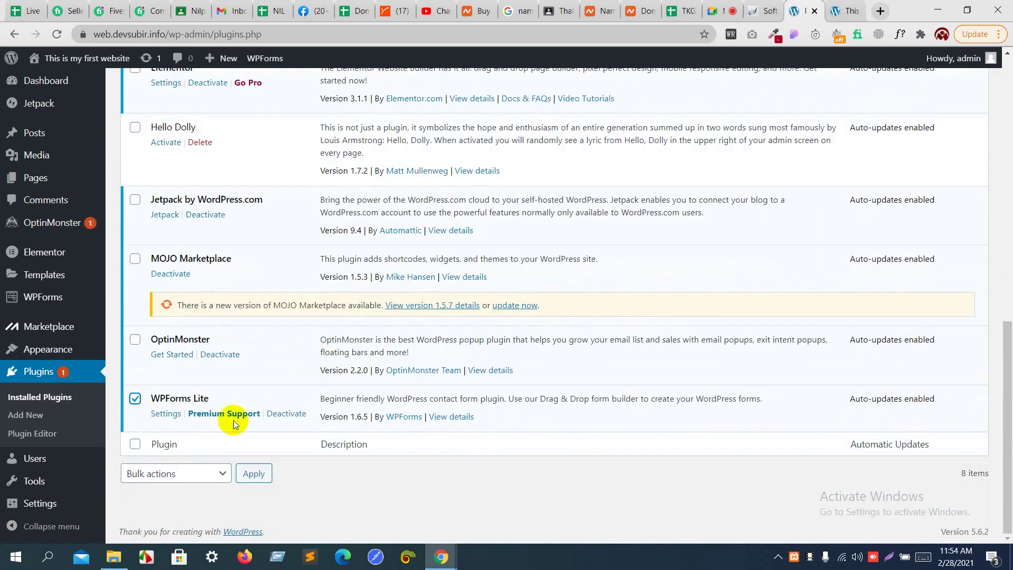
click(293, 417)
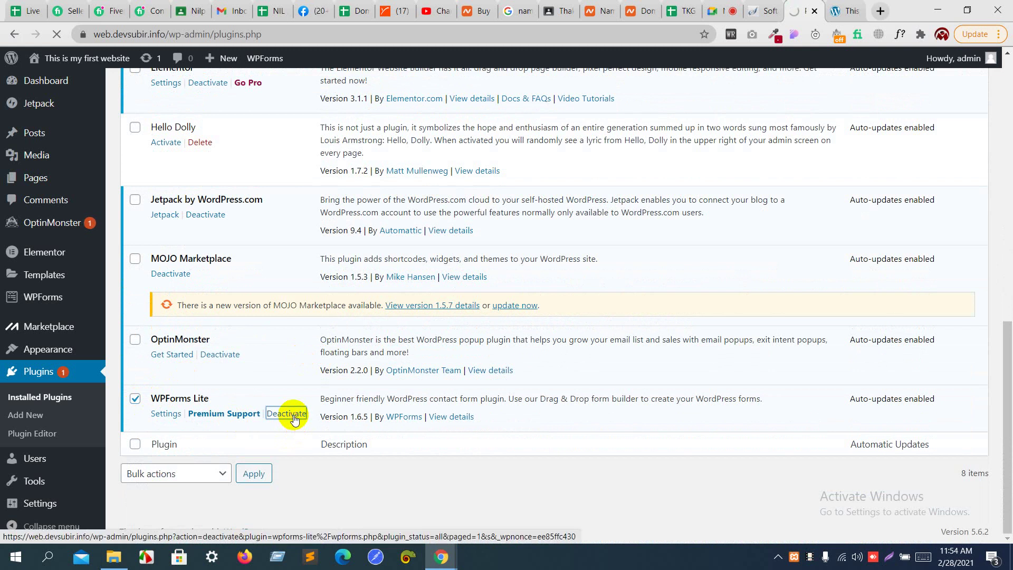
scroll(265, 422, down, 10)
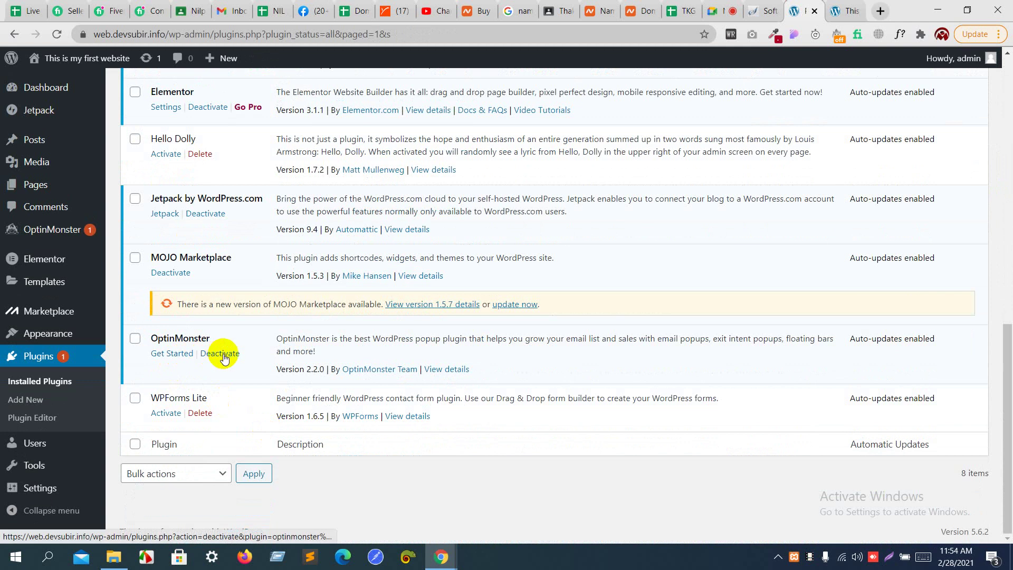
click(193, 416)
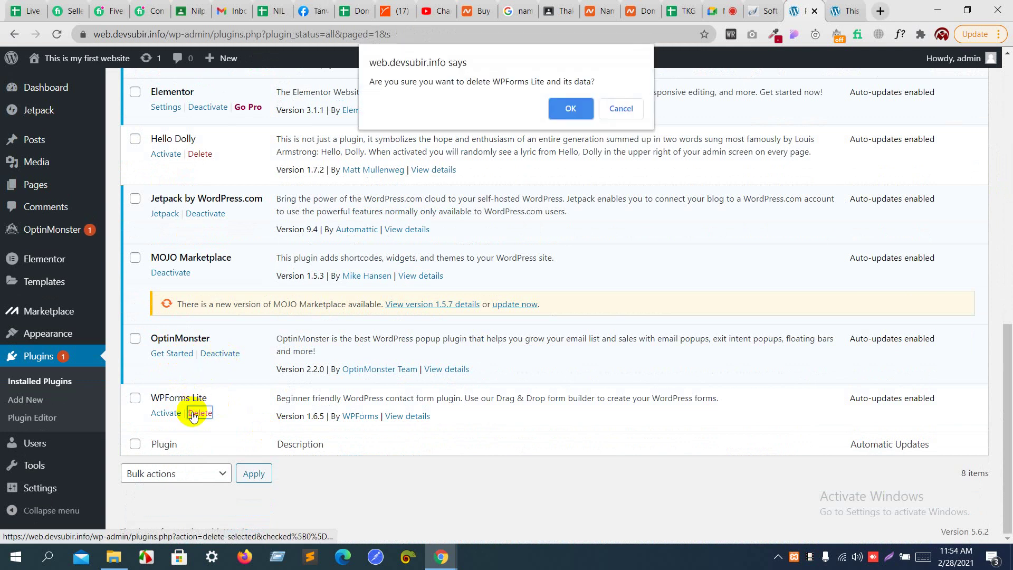
click(560, 107)
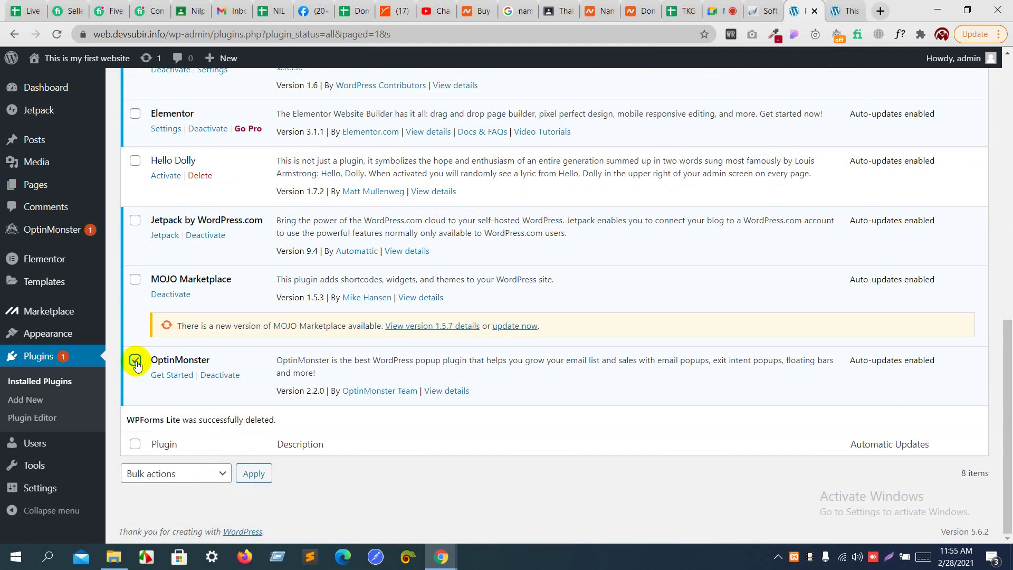
Deactivate and delete the OptinMonster plugin along with its data
click(233, 375)
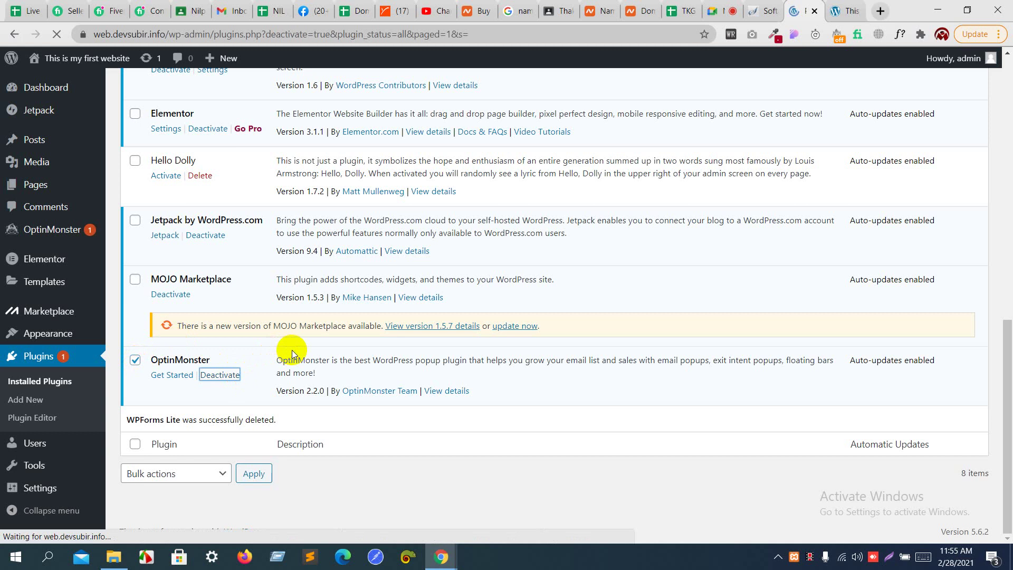
scroll(332, 305, down, 10)
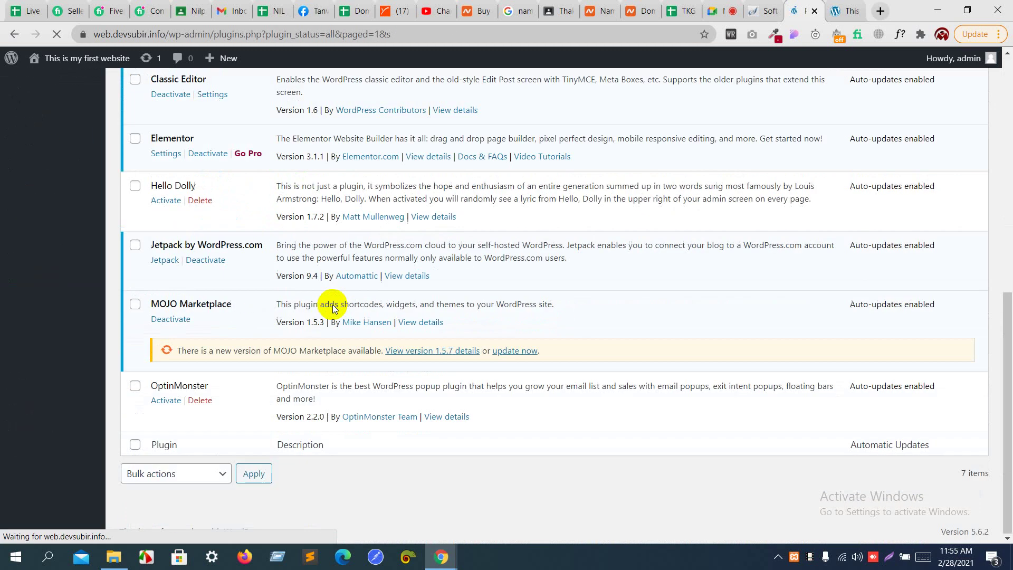
click(195, 402)
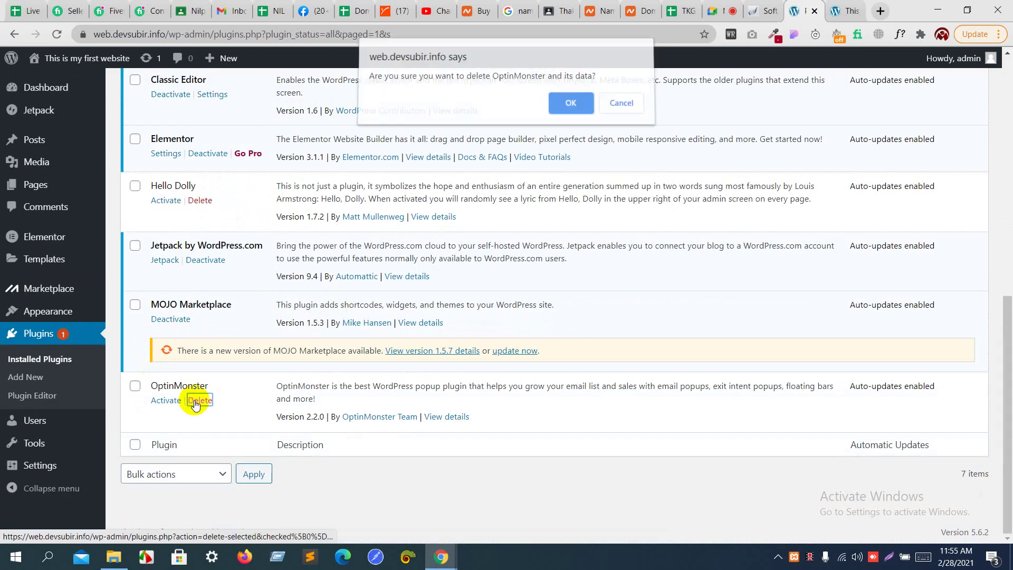
click(562, 109)
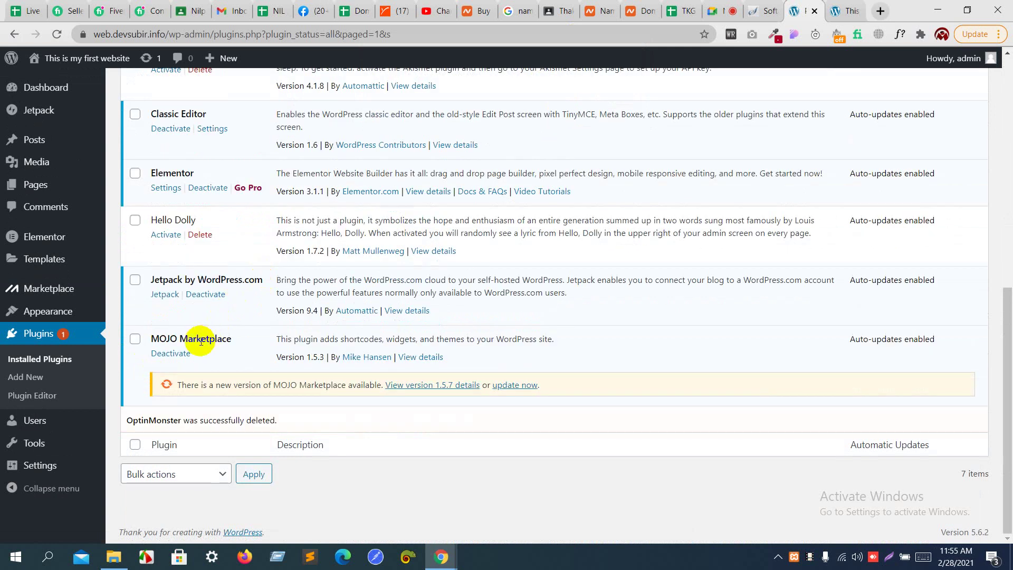
Deactivate and delete the MOJO Marketplace plugin
click(179, 352)
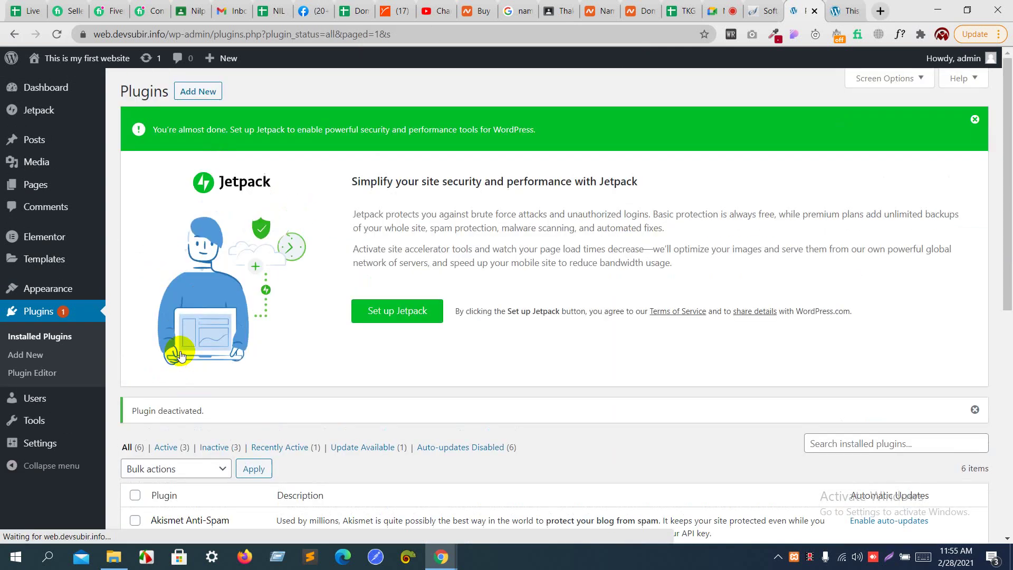
scroll(302, 302, down, 8)
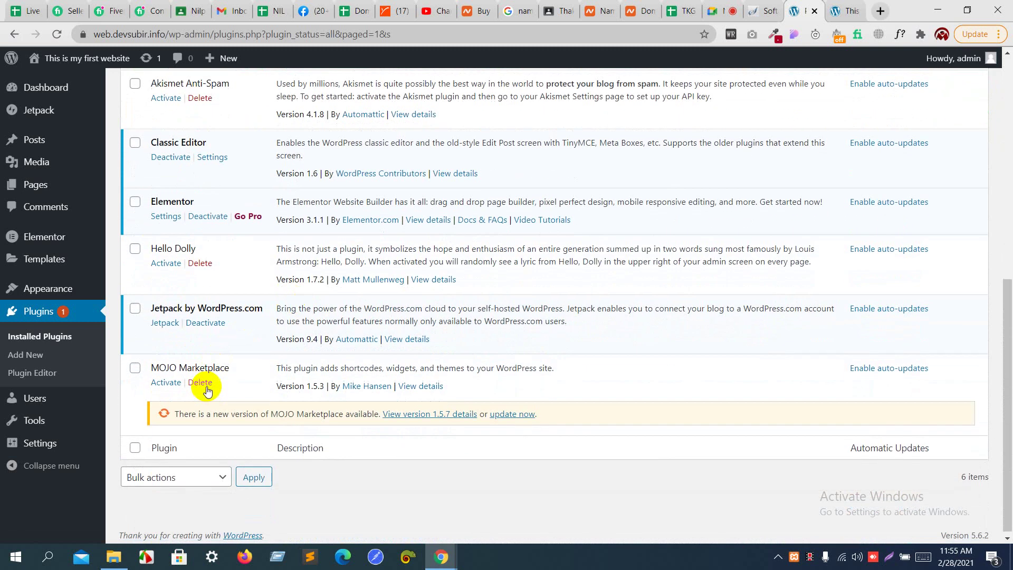
click(200, 383)
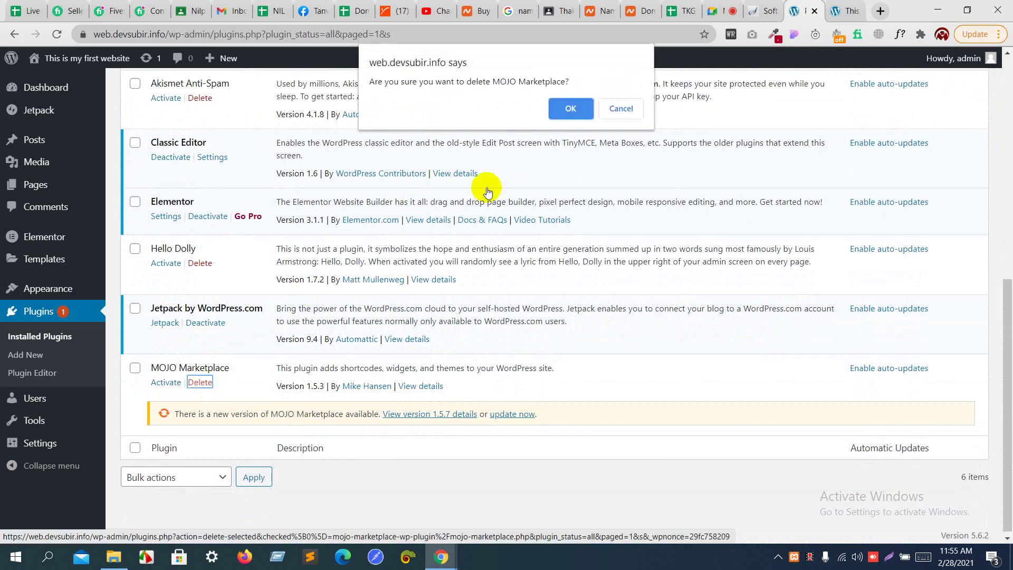
click(557, 115)
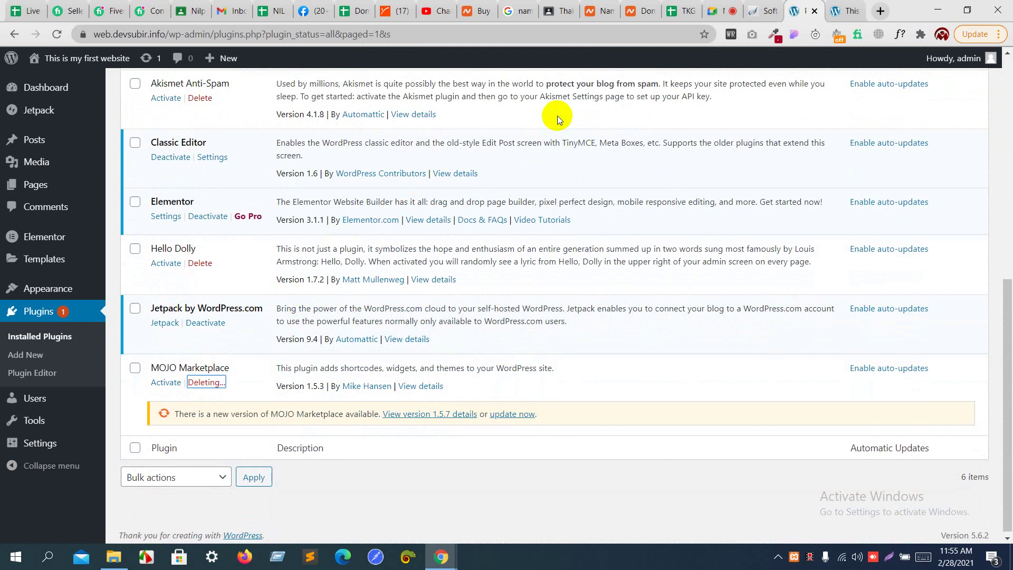
scroll(249, 242, up, 2)
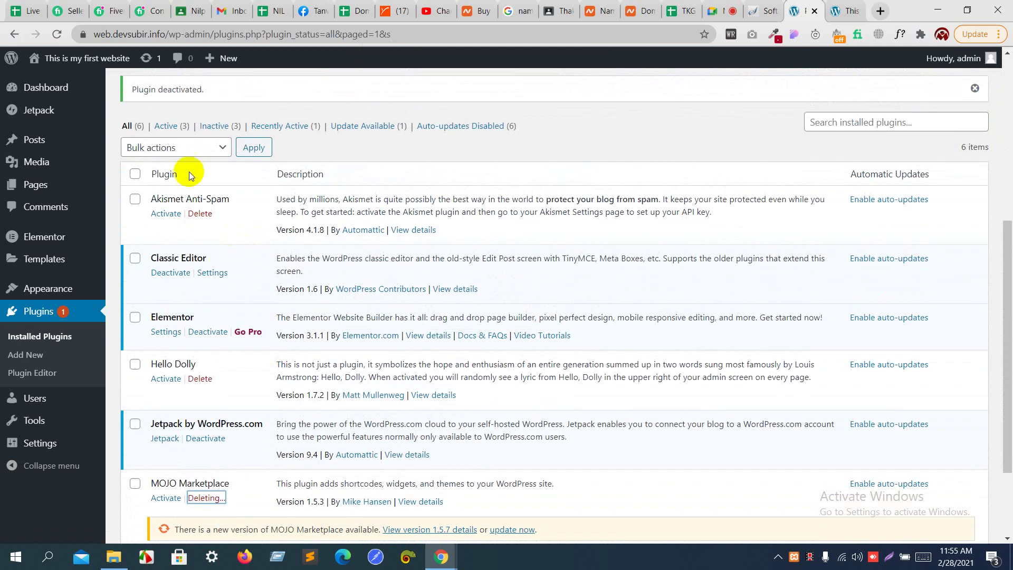
Bulk-deactivate every plugin except Elementor
click(188, 149)
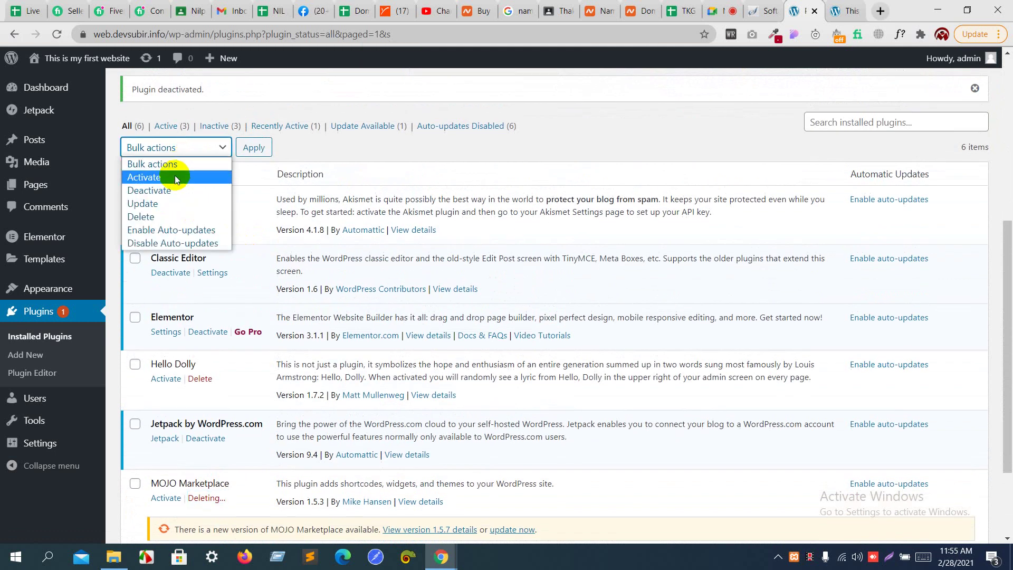
click(337, 160)
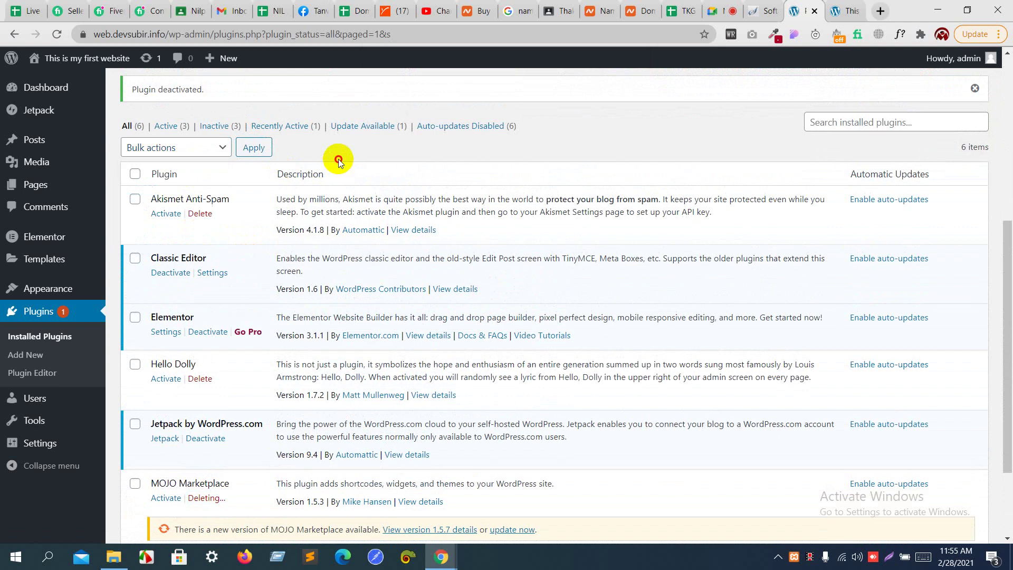
click(135, 173)
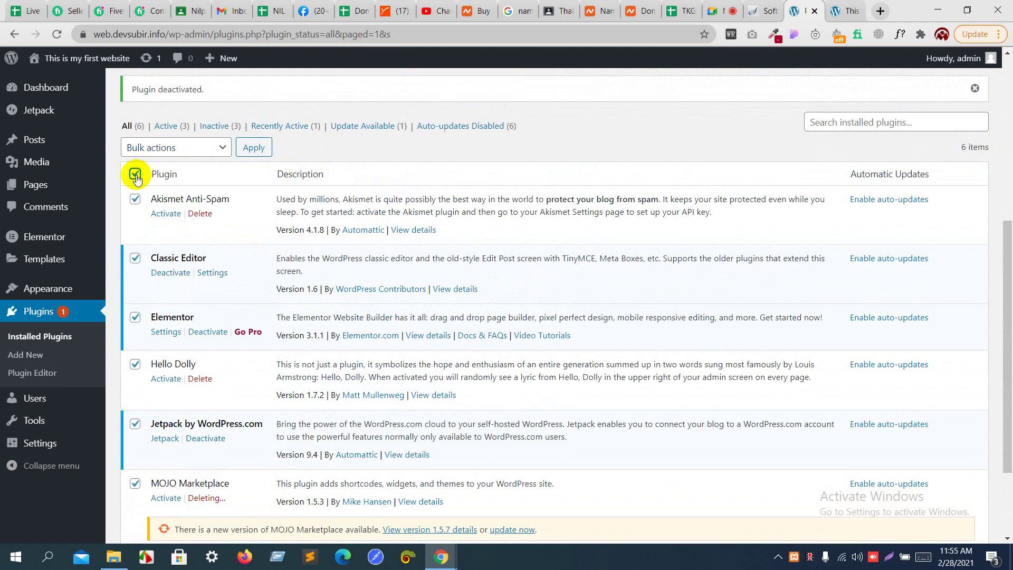
scroll(137, 181, down, 1)
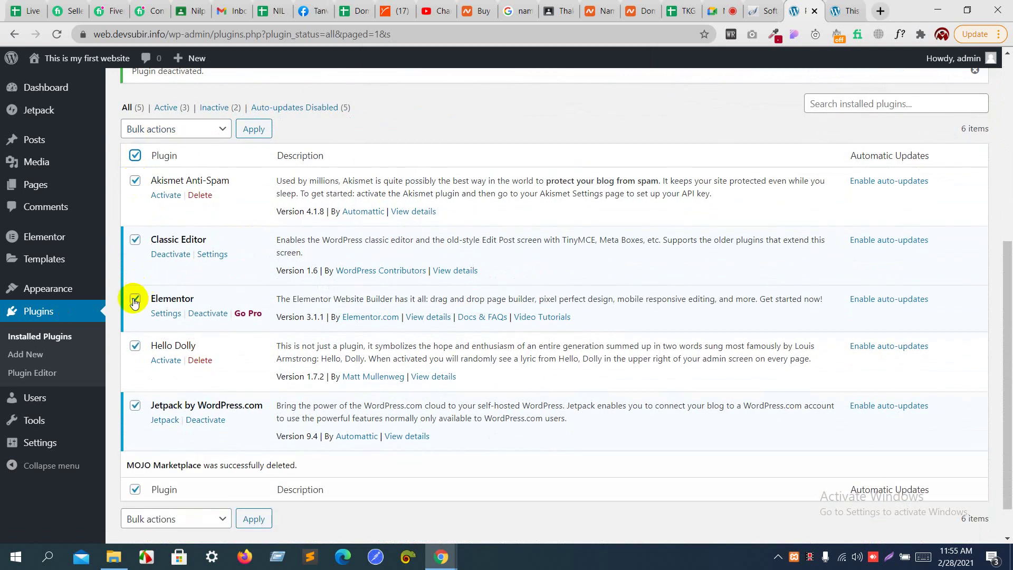
click(135, 299)
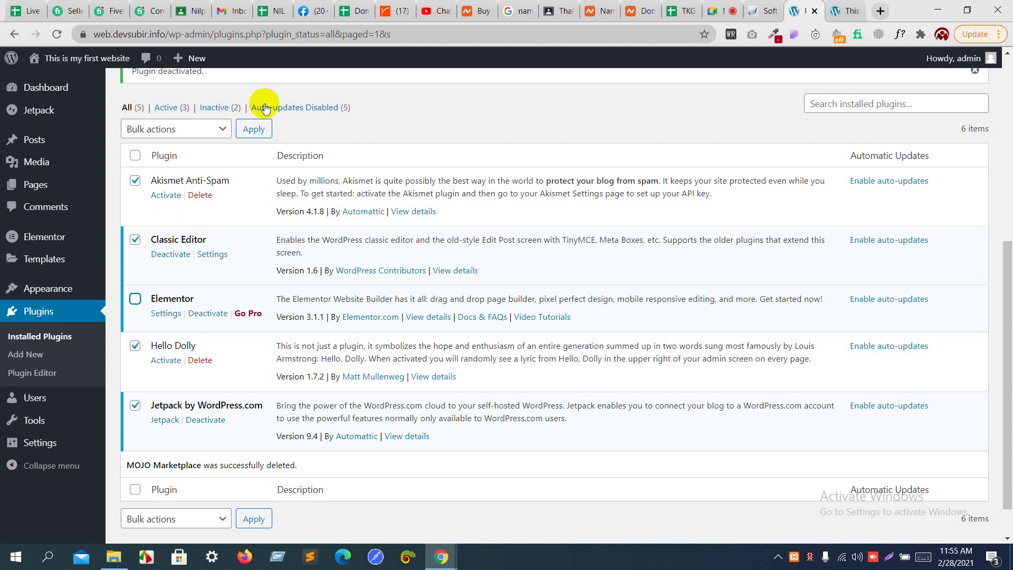
click(213, 130)
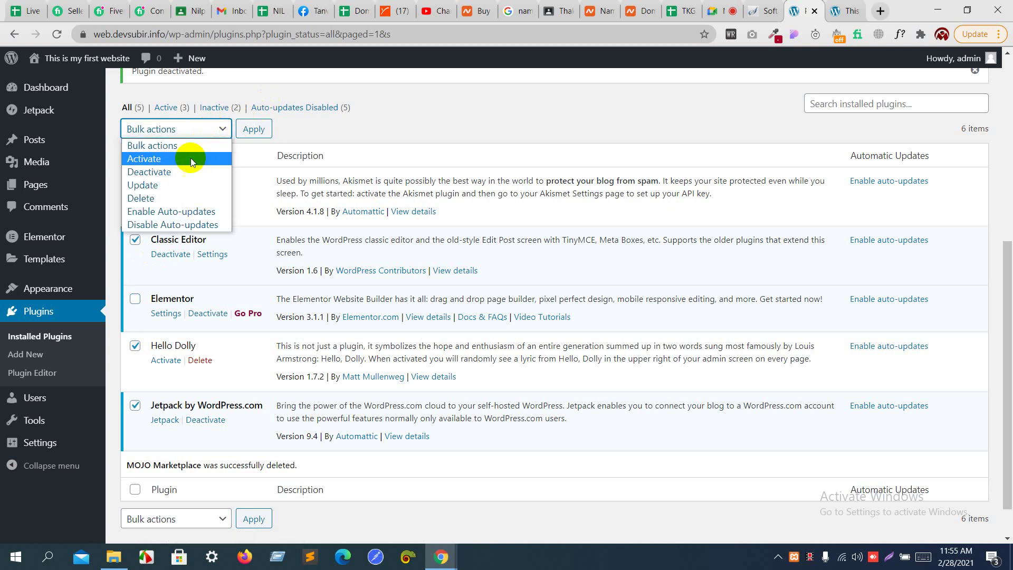
click(176, 200)
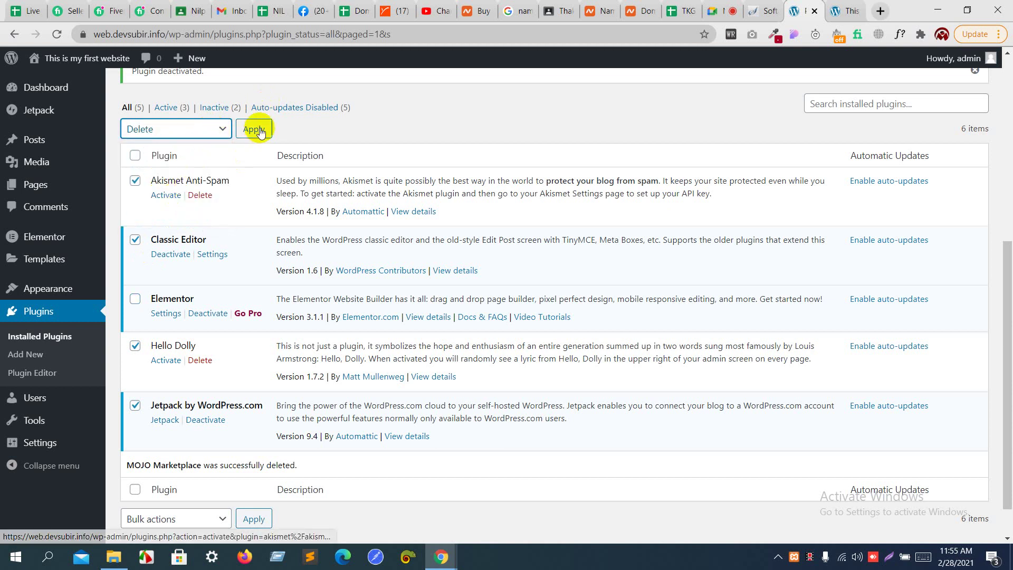
click(214, 129)
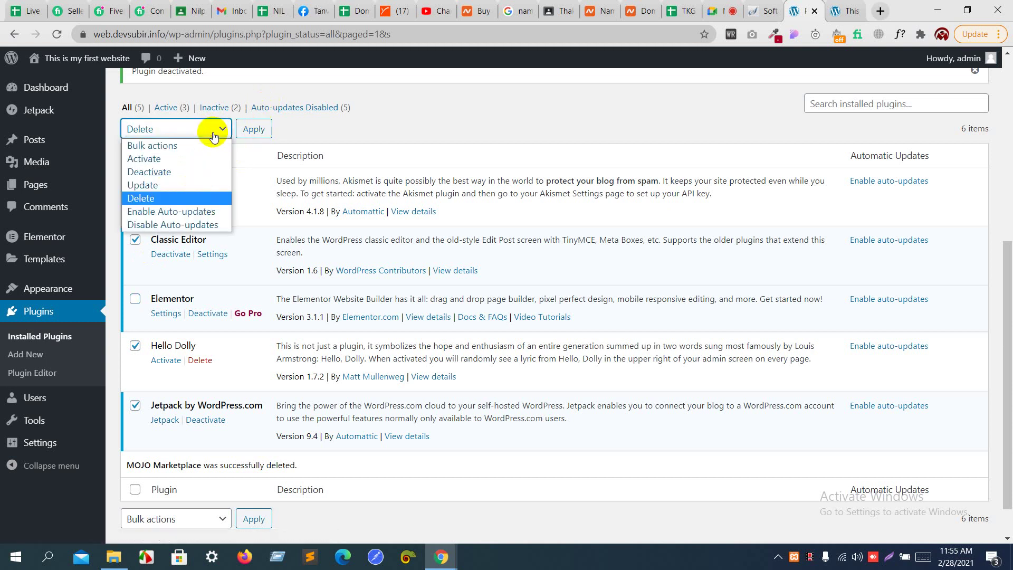
click(191, 172)
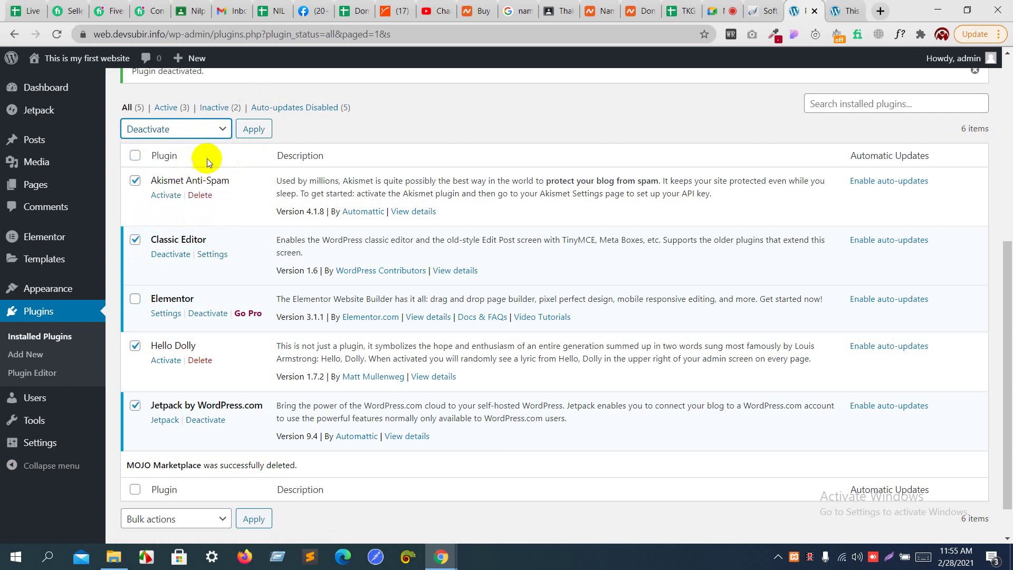
click(240, 124)
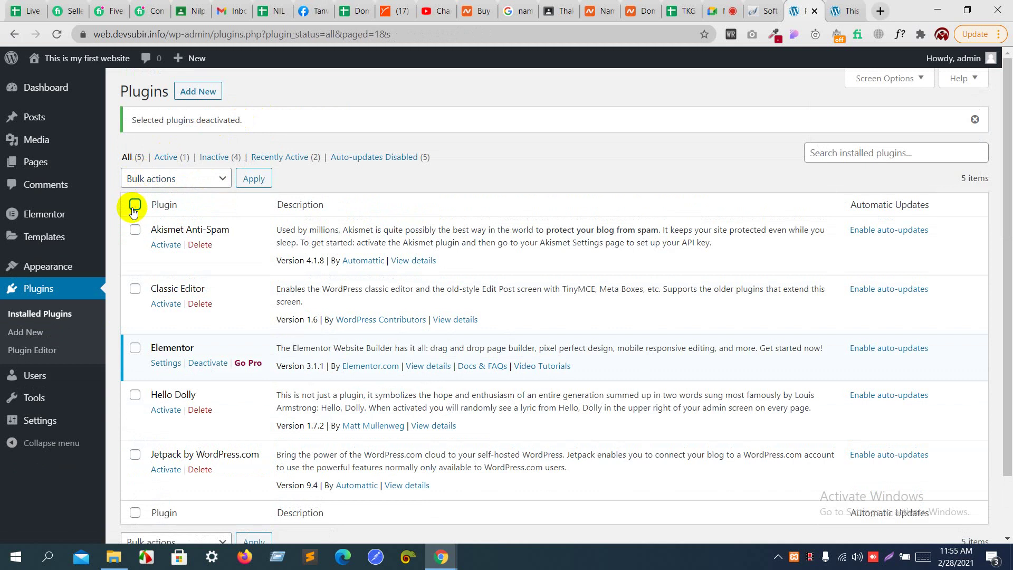
Bulk-delete Akismet Anti-Spam, Classic Editor, Hello Dolly and Jetpack, leaving only Elementor 3.1.1
click(134, 206)
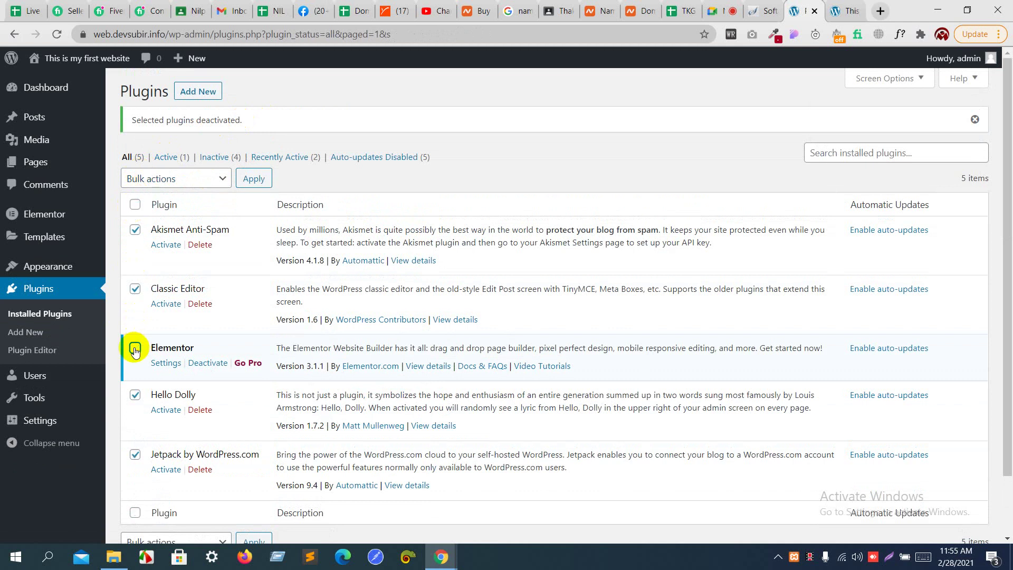
click(215, 178)
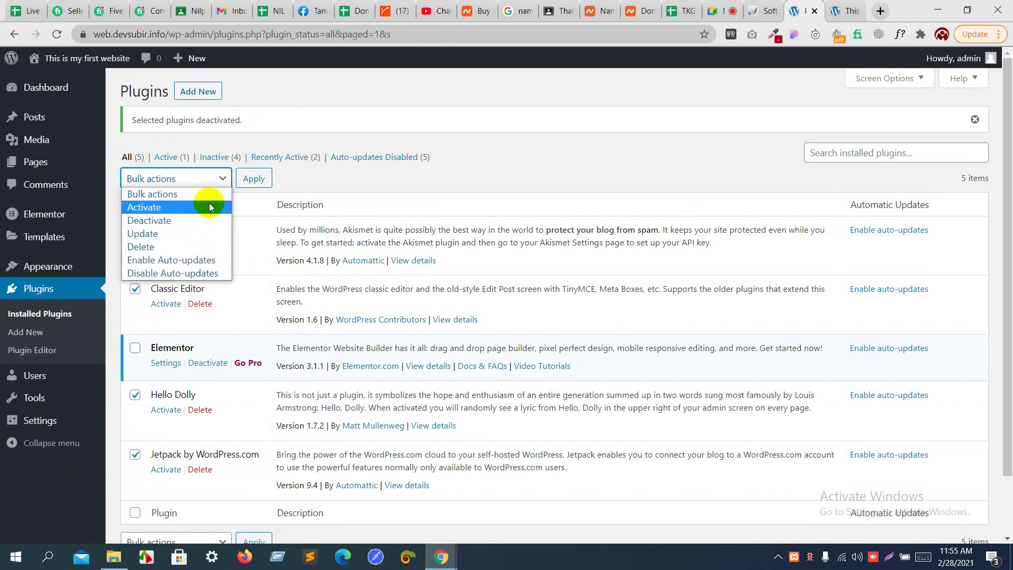
click(206, 248)
click(254, 179)
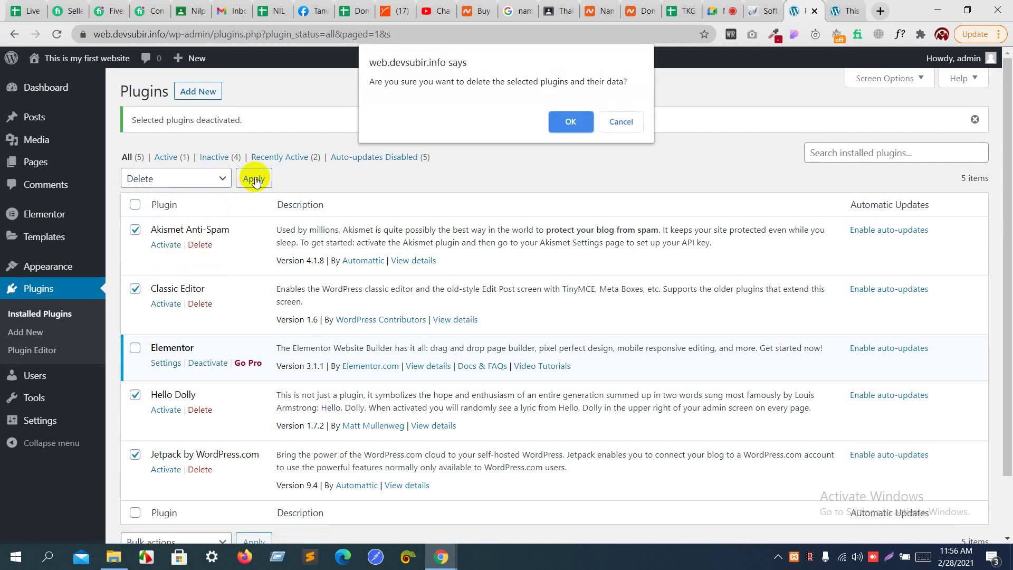
click(580, 122)
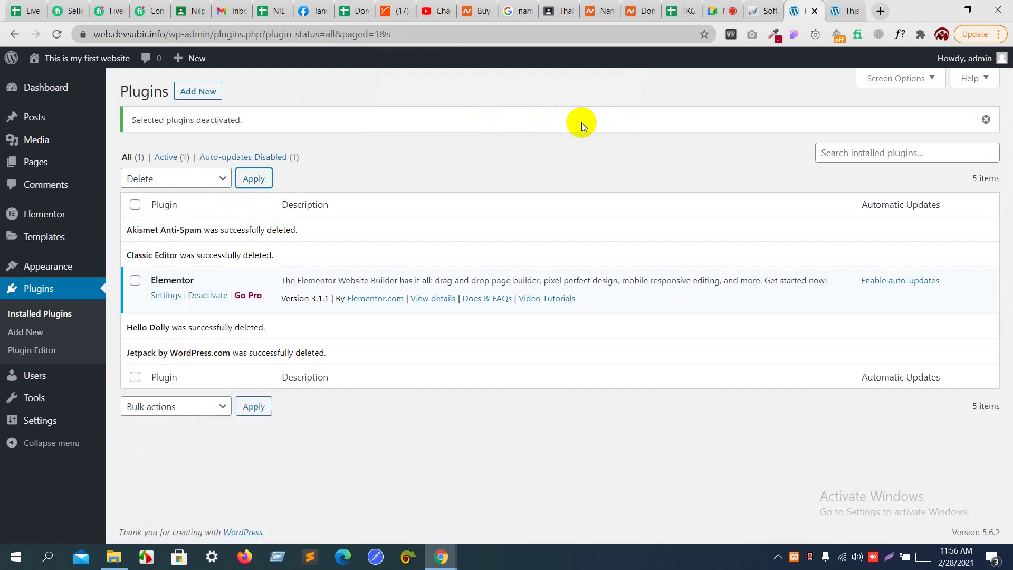
click(546, 30)
Reload the Plugins page showing only Elementor, then open the Pages list
key(Return)
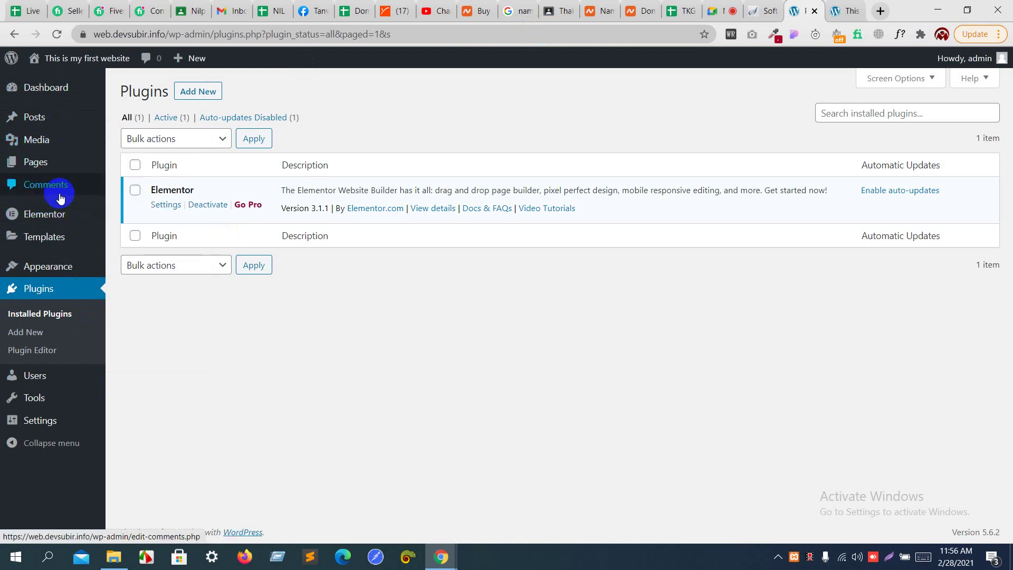
mouse_move(61, 143)
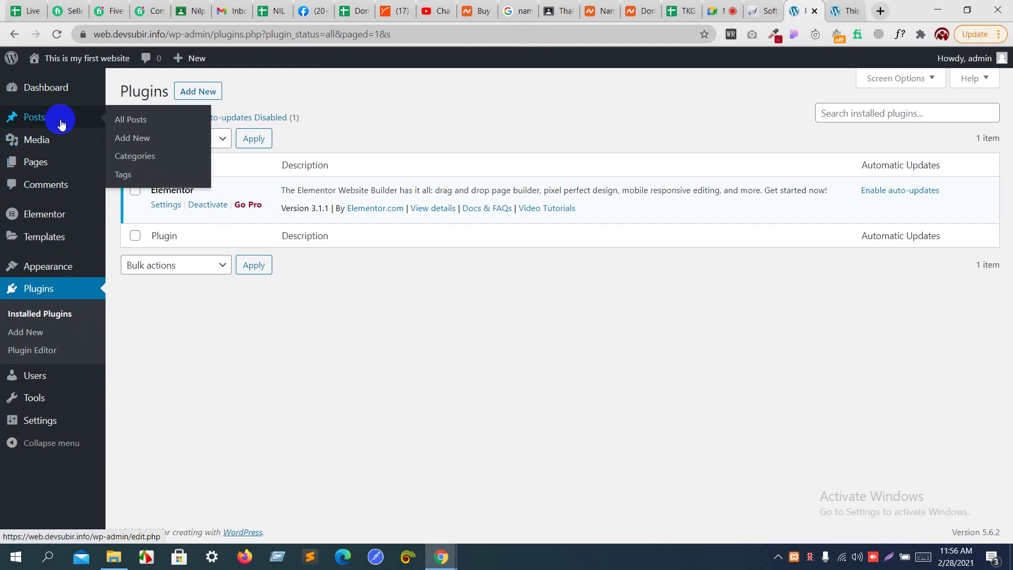
mouse_move(76, 274)
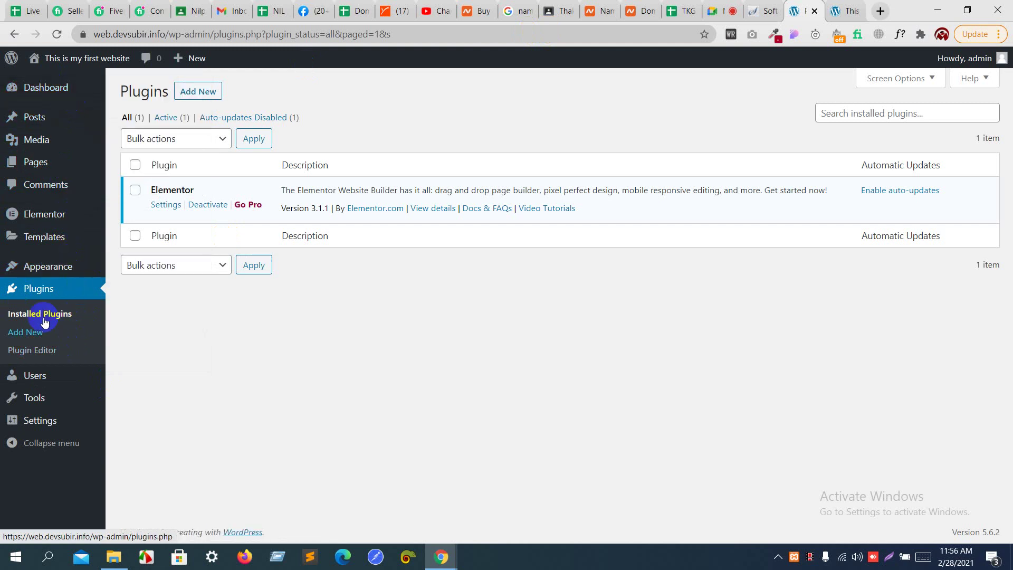
mouse_move(61, 405)
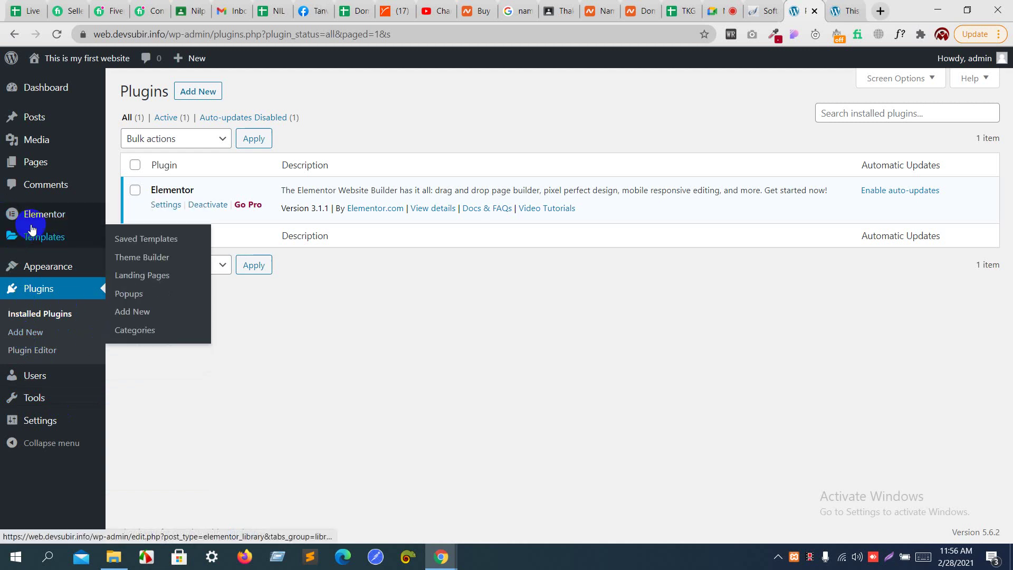
mouse_move(42, 221)
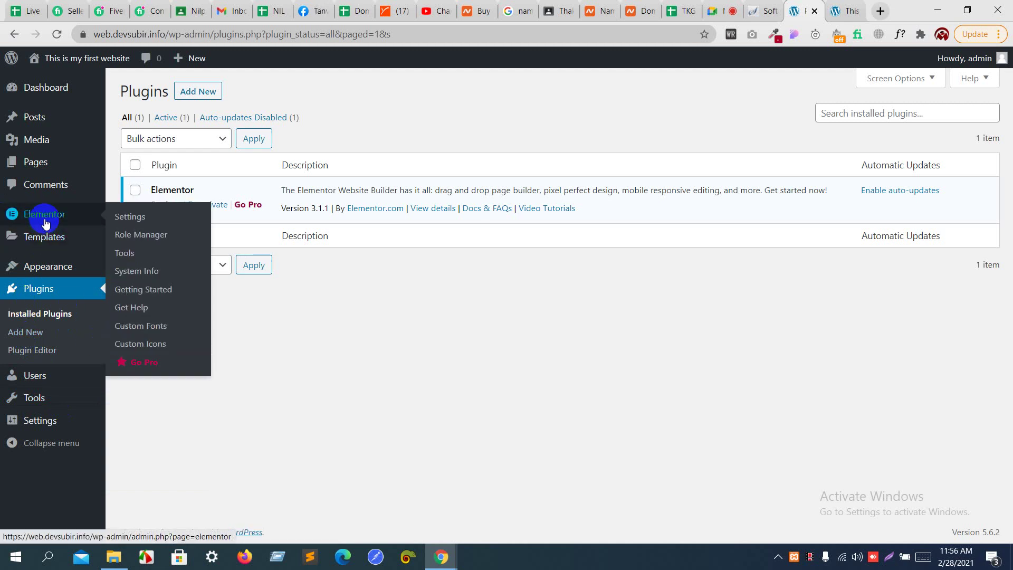
click(31, 159)
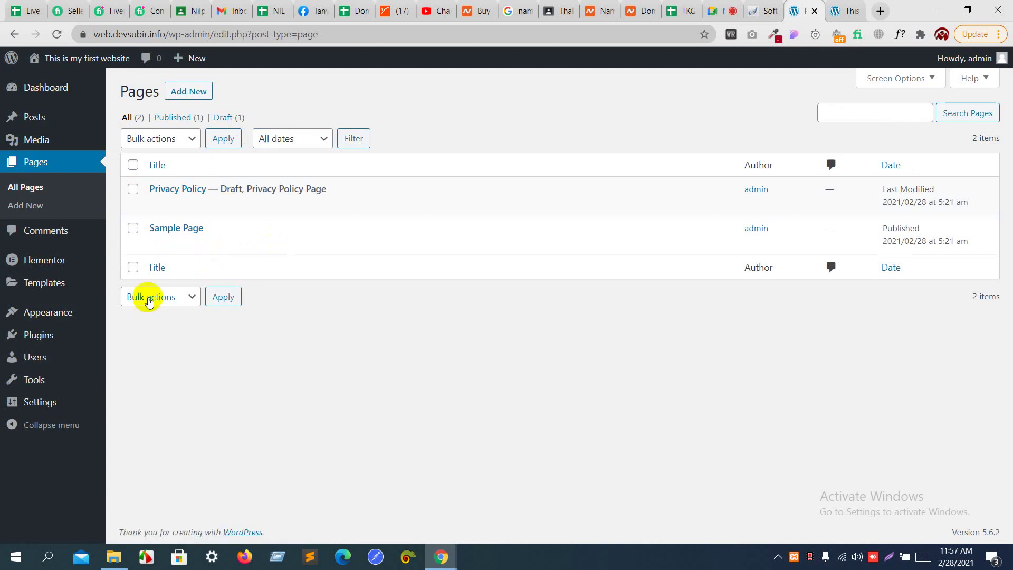
Search the installed plugins for 'clasic' and confirm no Classic Editor plugin is installed
click(70, 321)
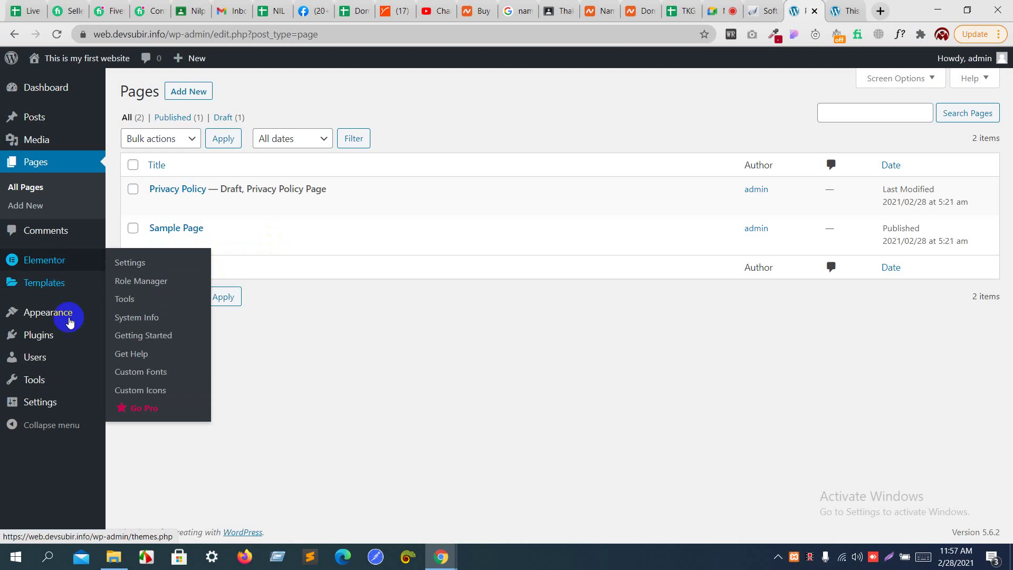
mouse_move(56, 339)
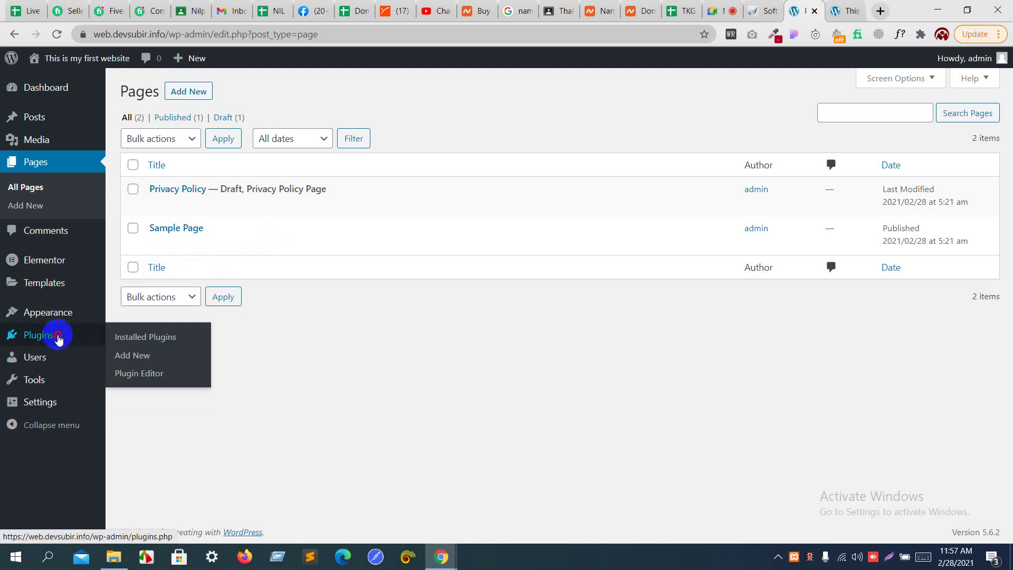
click(58, 340)
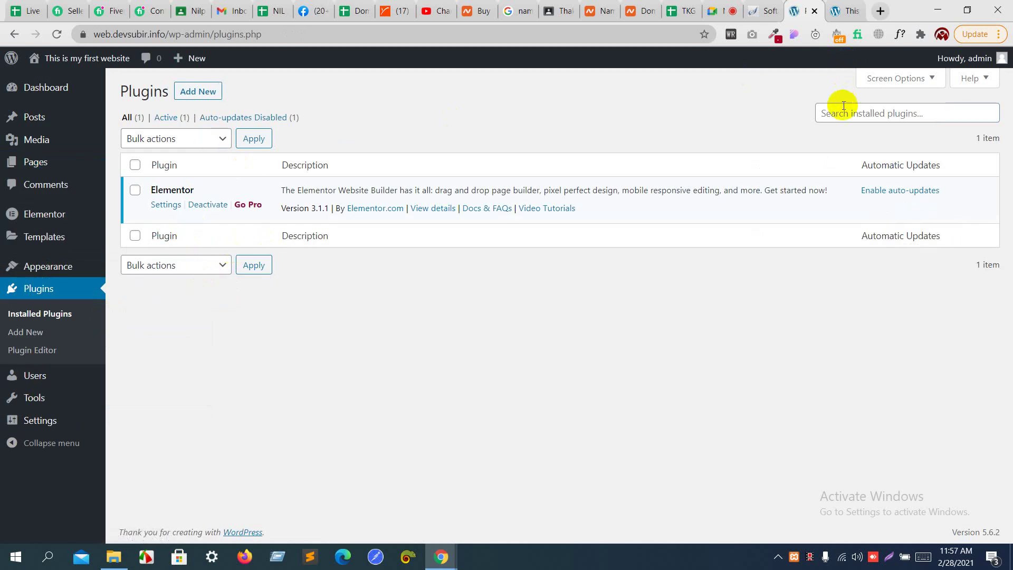
click(842, 114)
text(c)
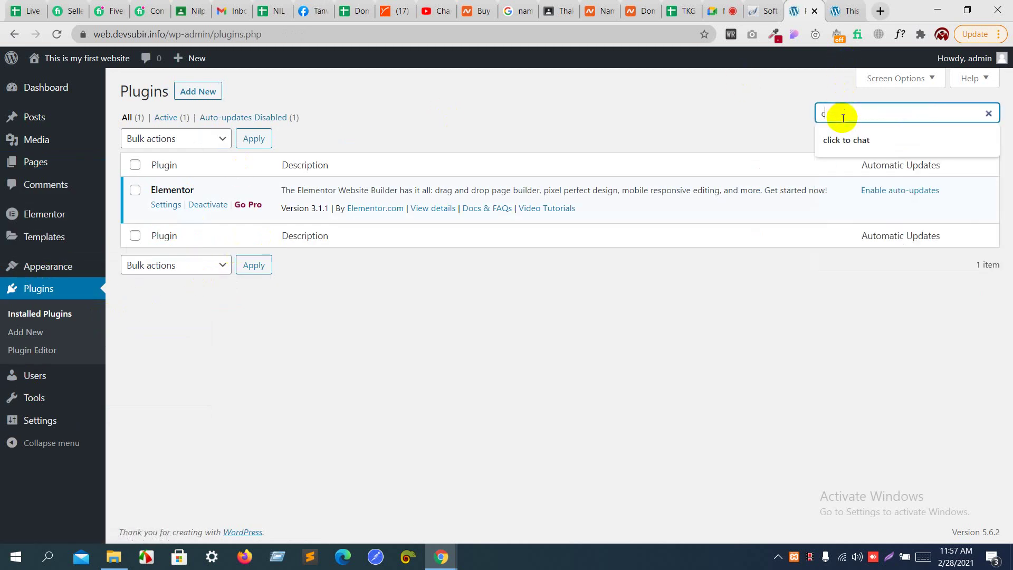
text(la)
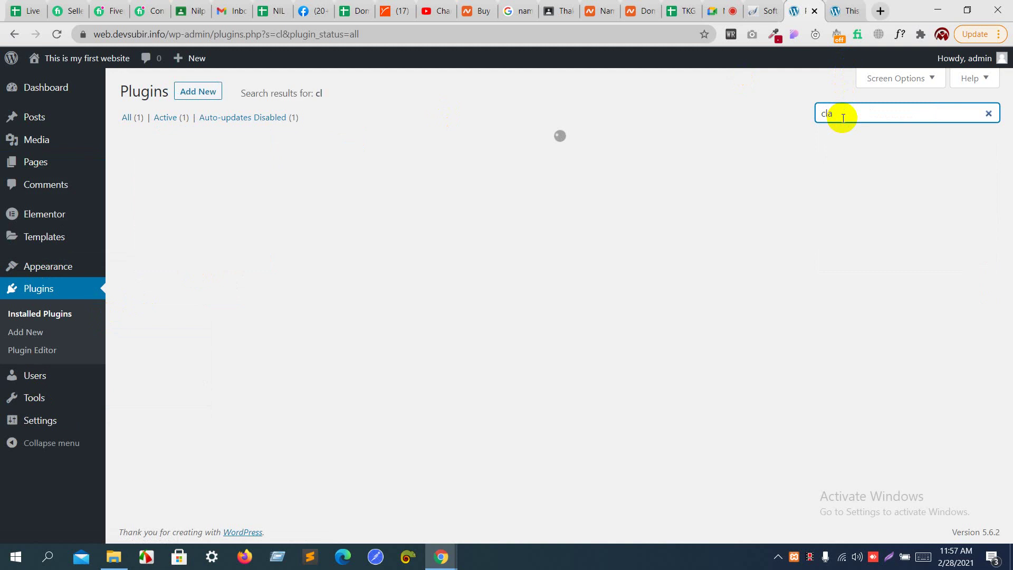
text(sic)
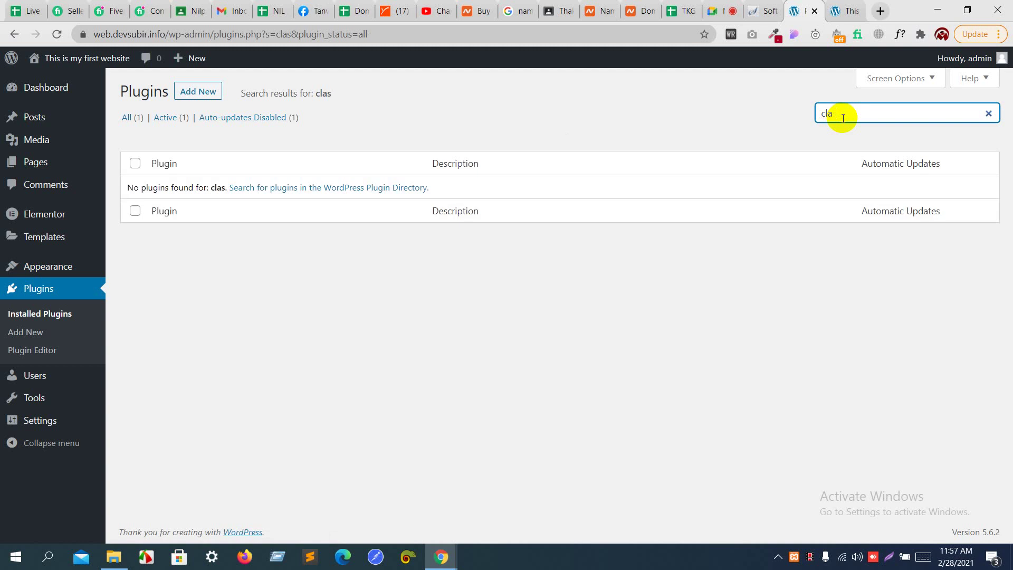
key(BackSpace)
key(BackSpace)
key(BackSpace)
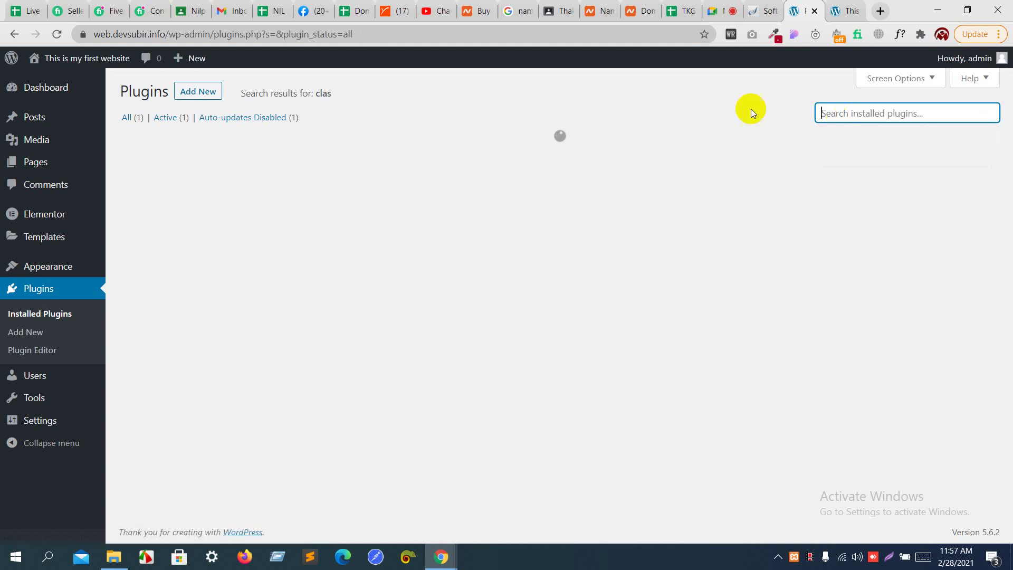
Install Classic Editor from the plugin directory and return to the installed plugins list
click(185, 93)
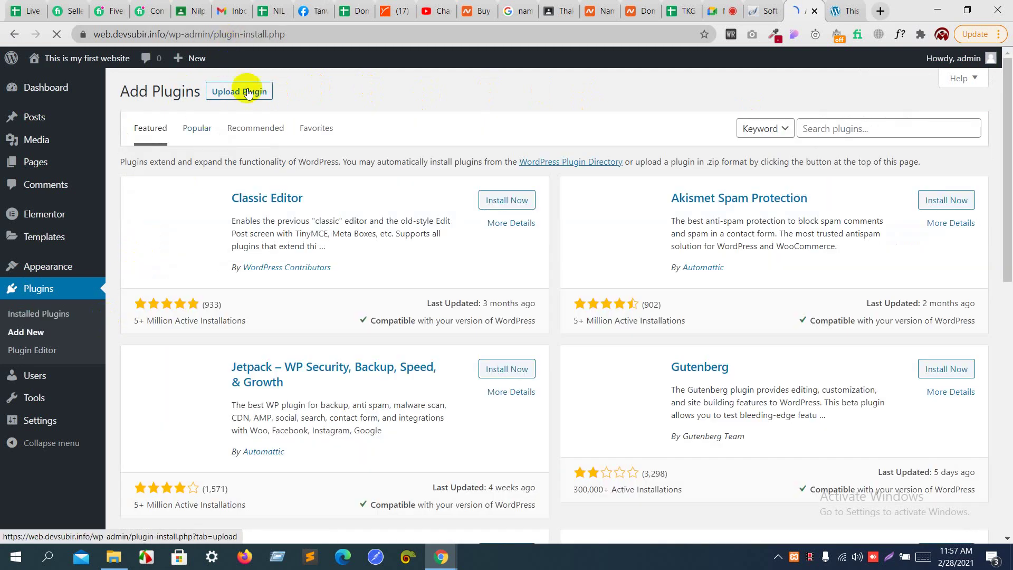
click(809, 127)
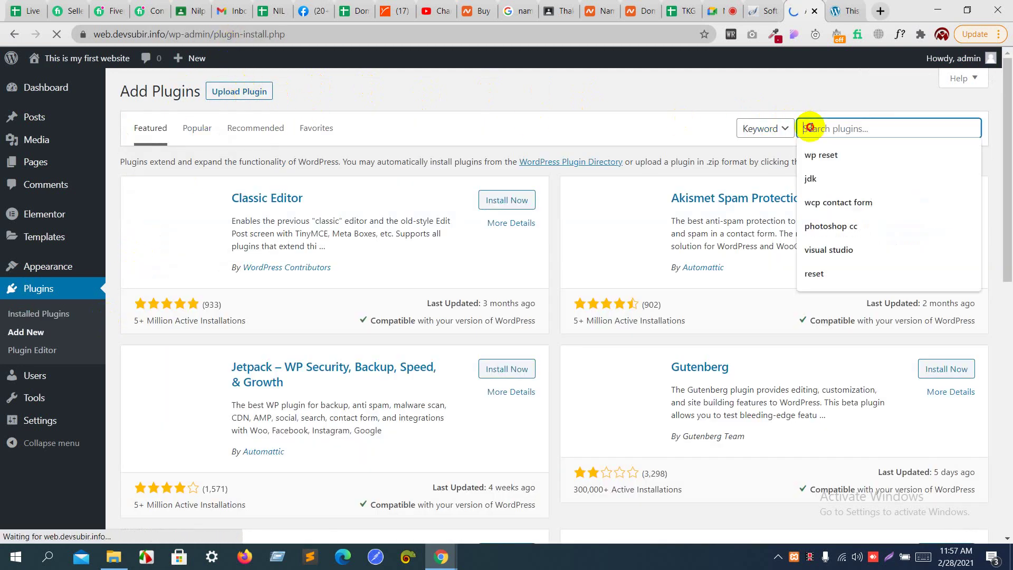
text(cla)
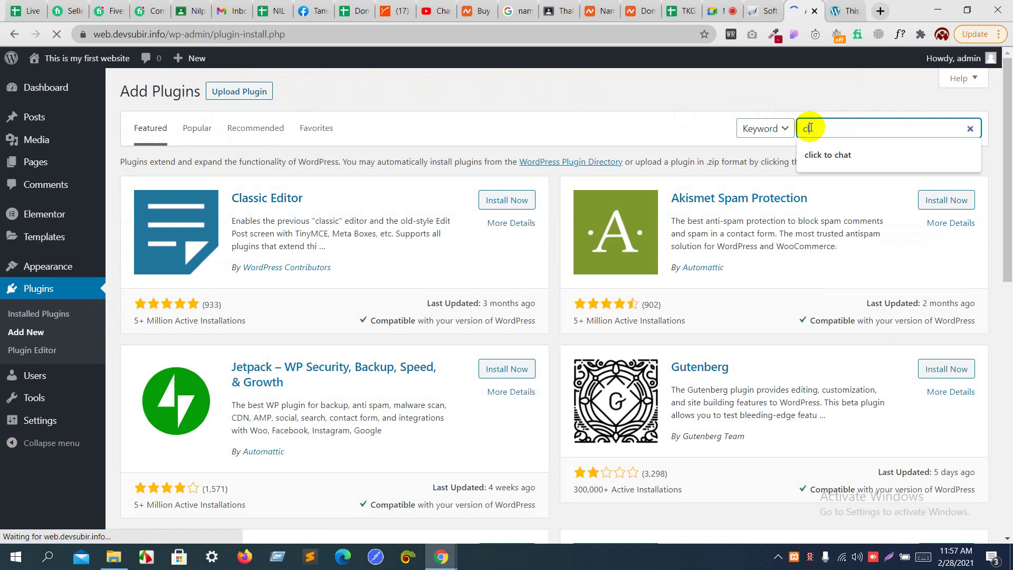
text(s)
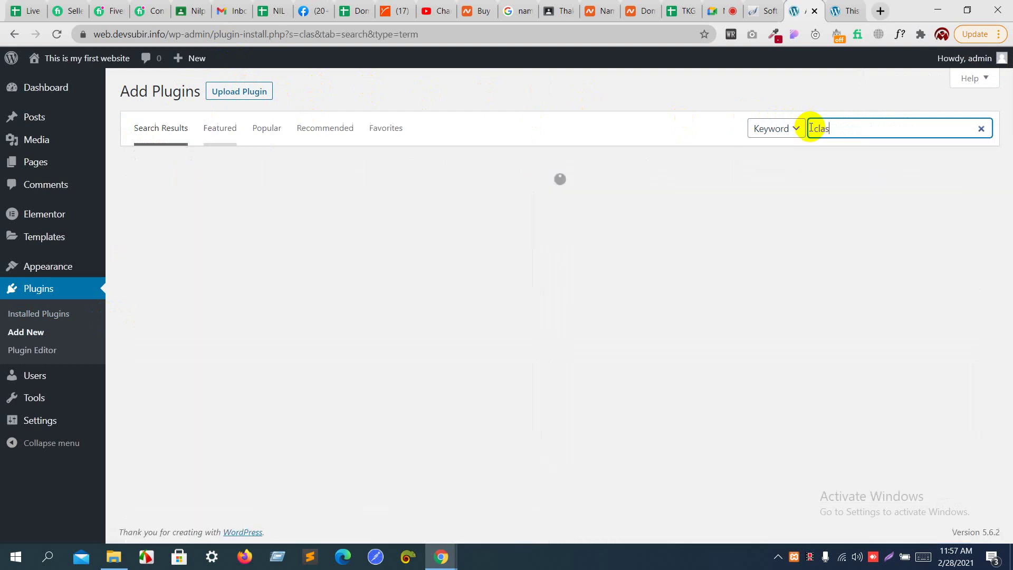
key(BackSpace)
key(BackSpace)
key(BackSpace)
key(BackSpace)
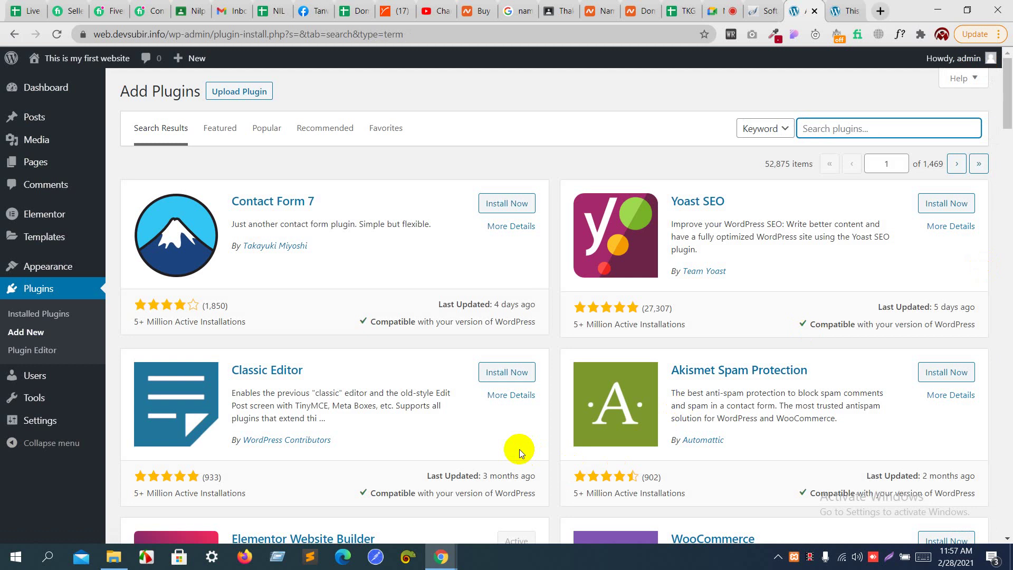
scroll(386, 389, down, 2)
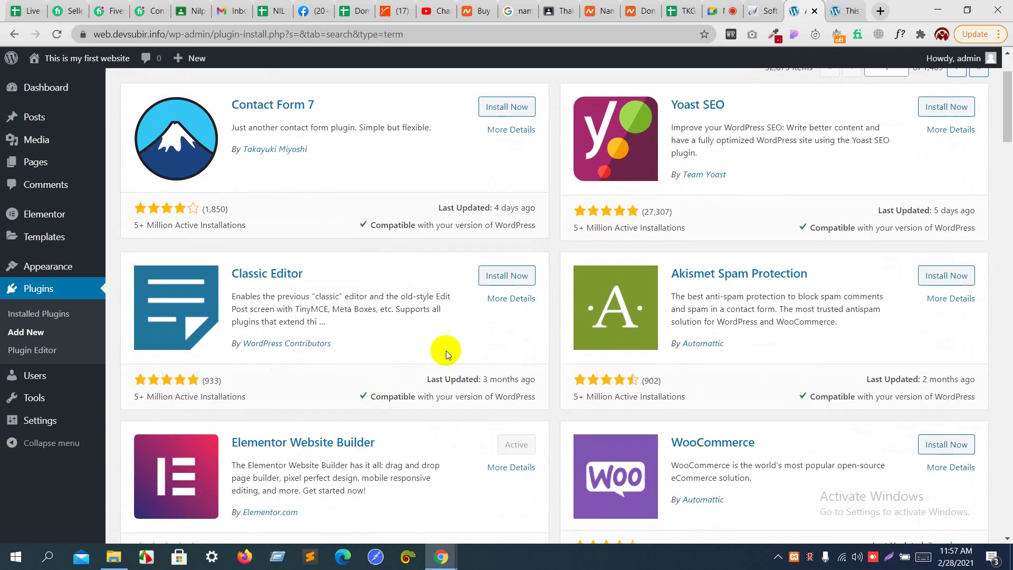
click(519, 278)
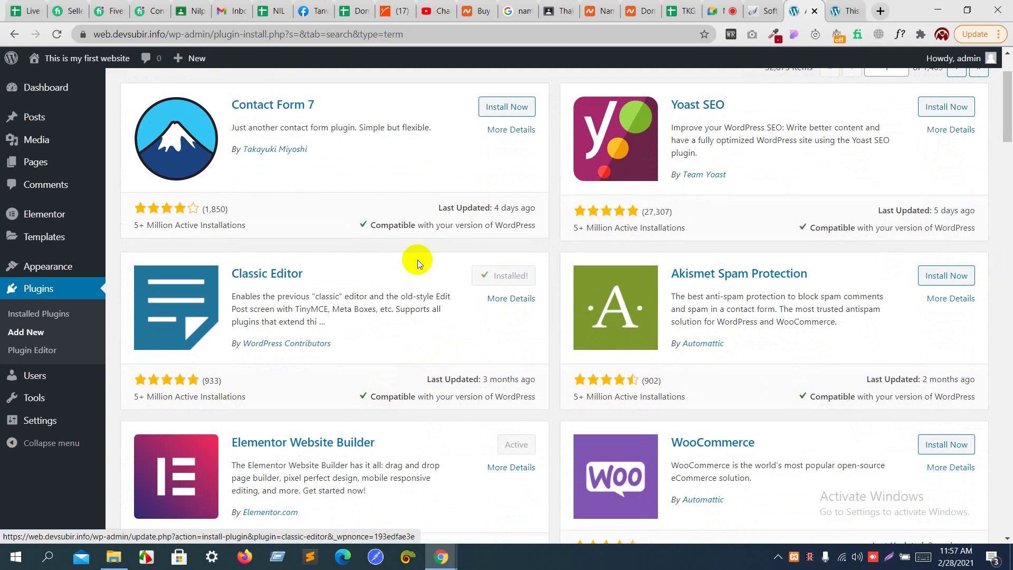
click(31, 290)
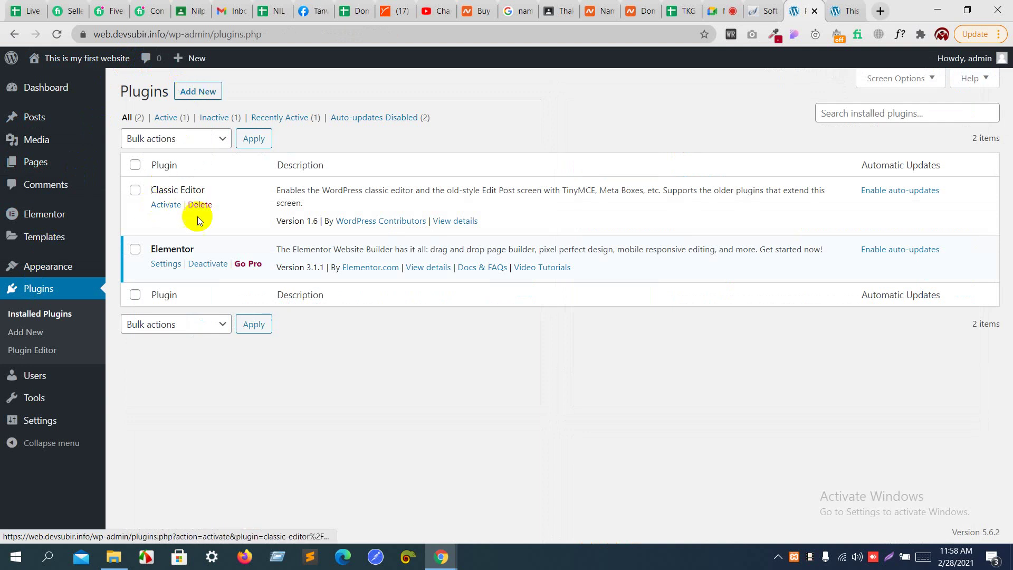
Activate Classic Editor, check the live site, then go to Pages > All Pages
click(167, 206)
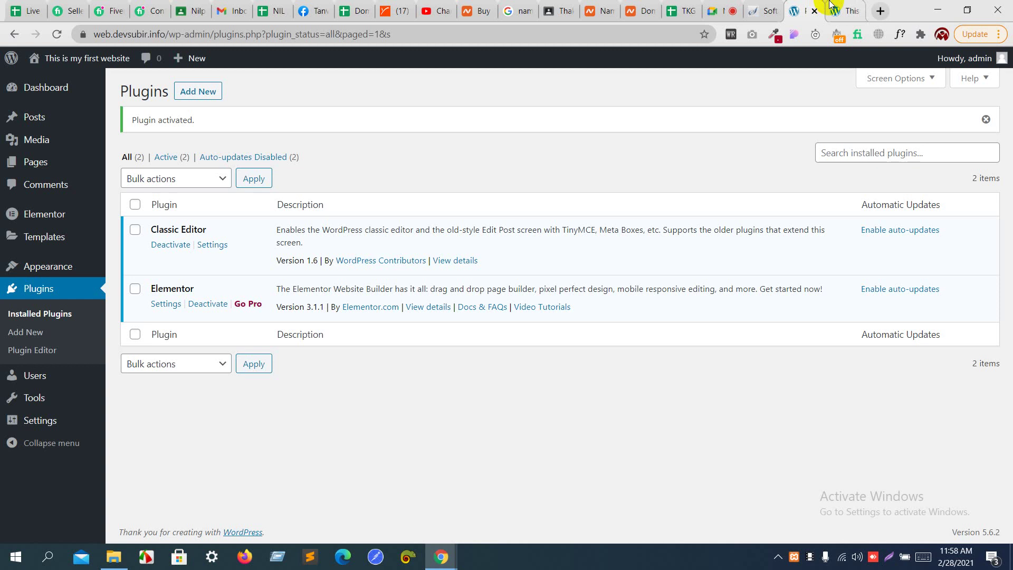
click(843, 11)
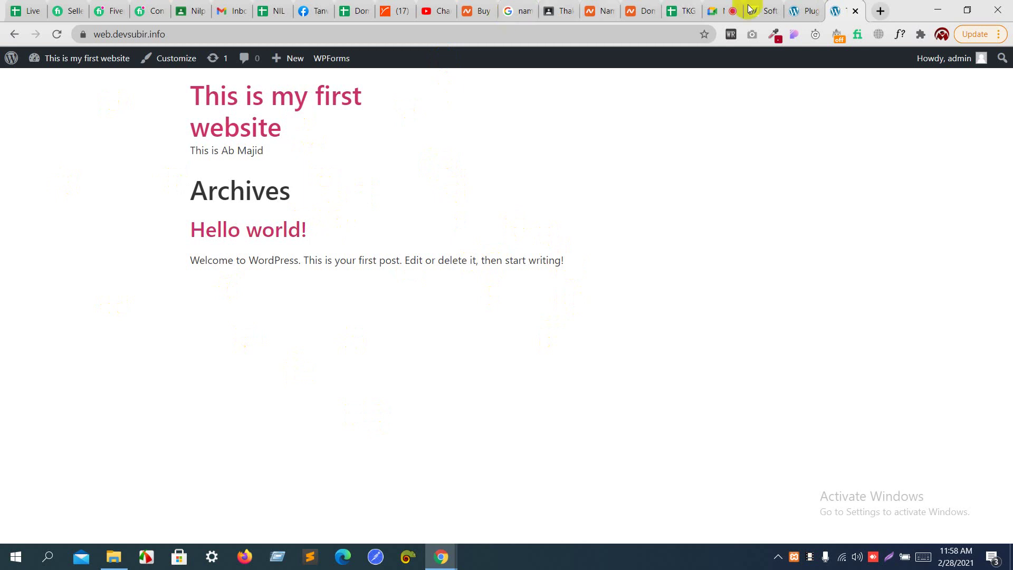
click(805, 8)
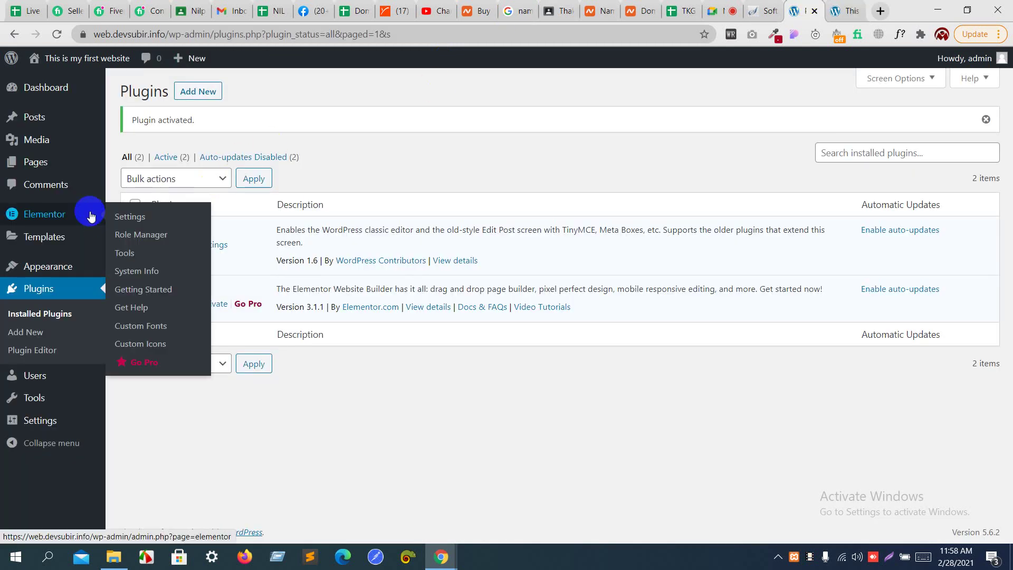
click(46, 168)
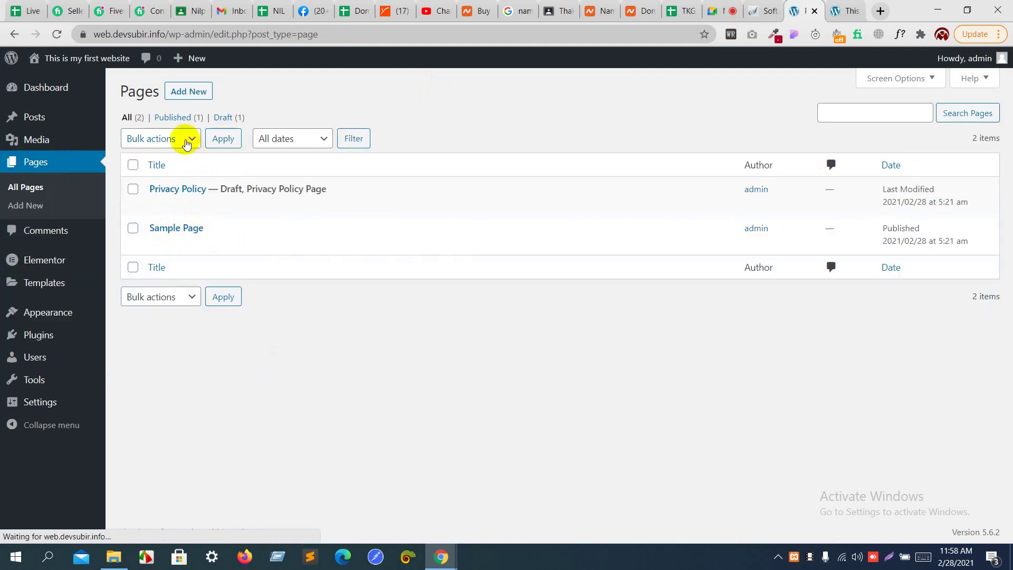
Create a new page titled 'home' and publish it
click(183, 93)
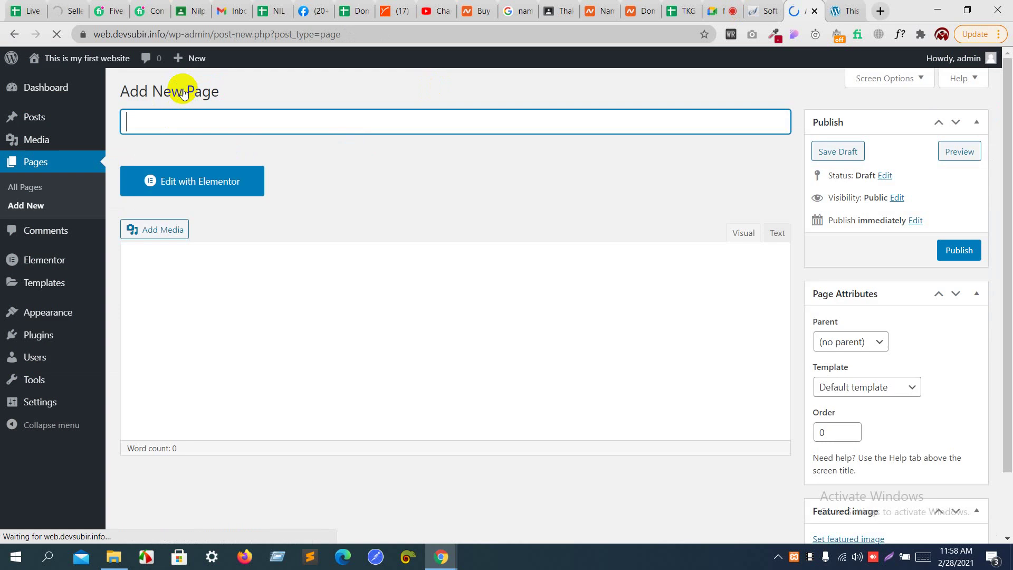
text(home)
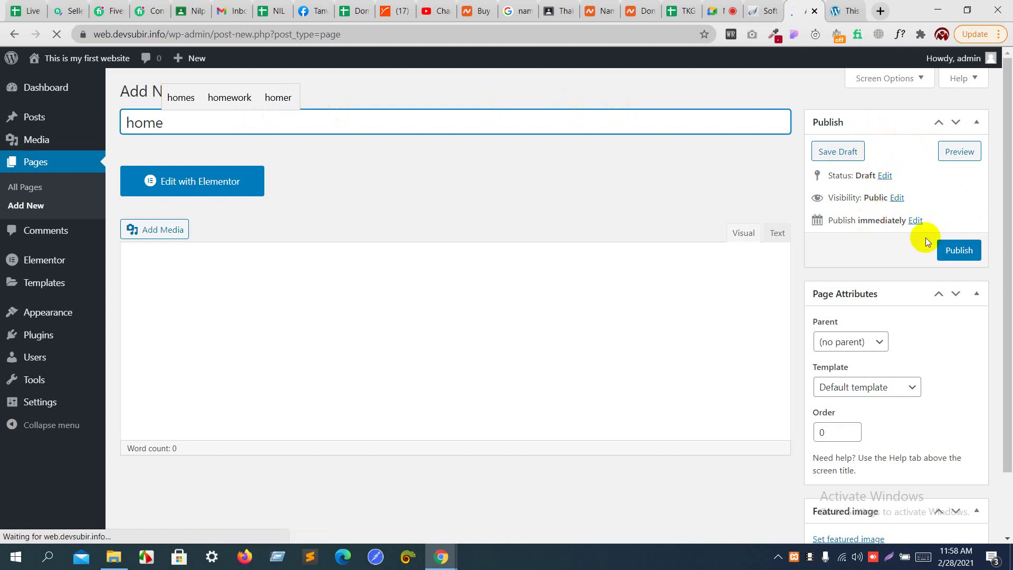
click(952, 250)
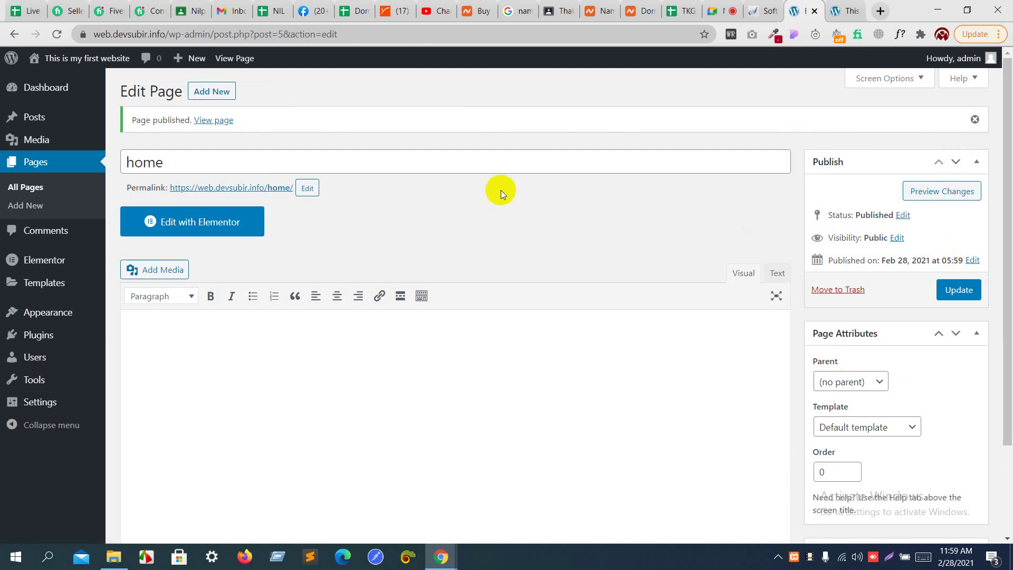
Open the published 'home' page in the Elementor editor
drag(425, 165, 117, 163)
click(68, 164)
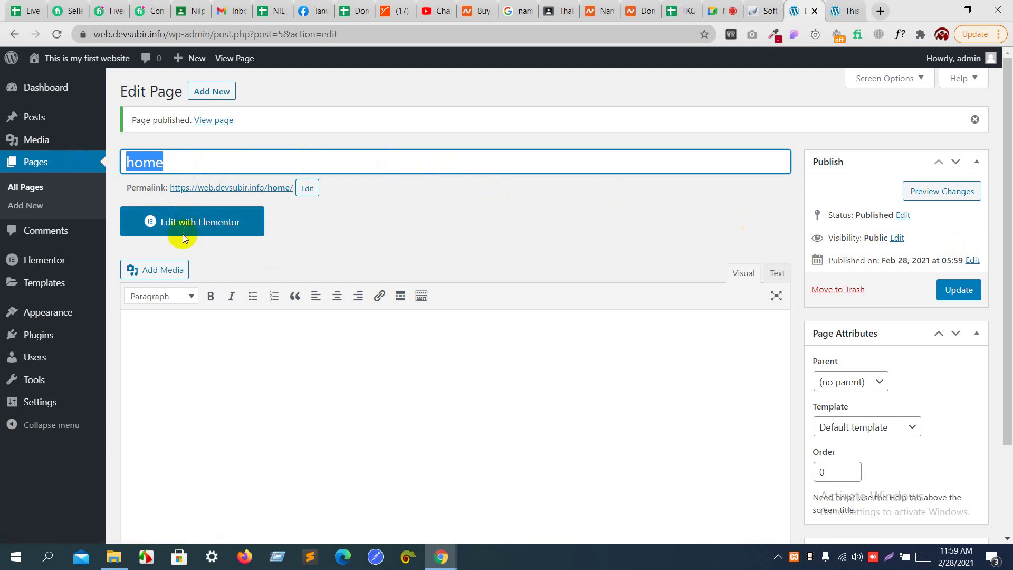
click(243, 227)
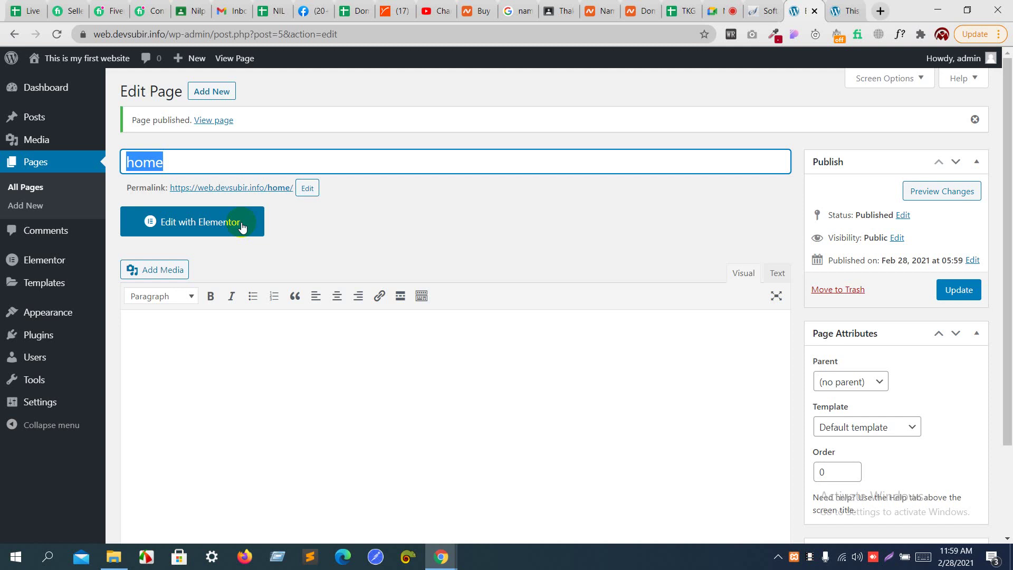
click(242, 226)
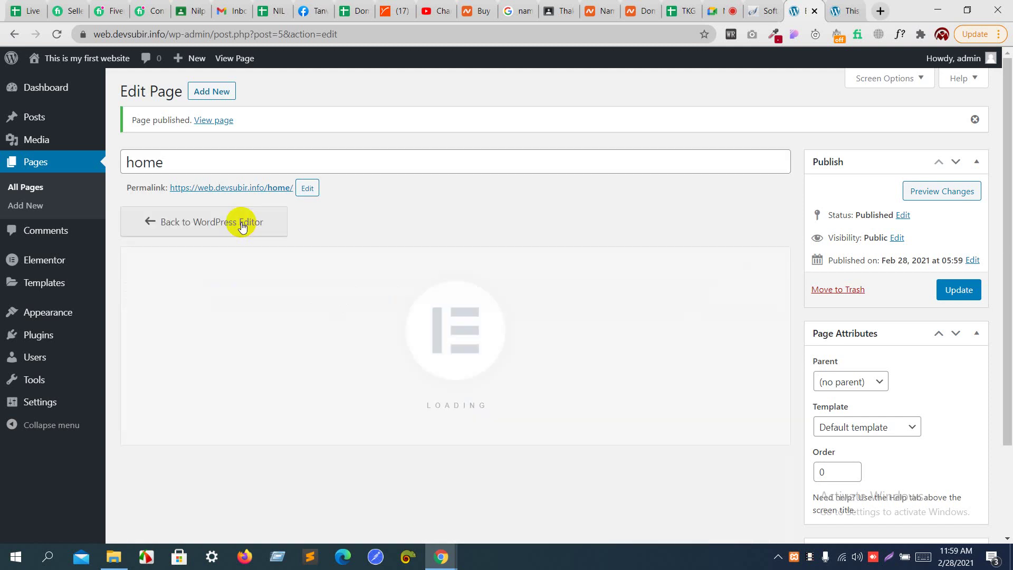
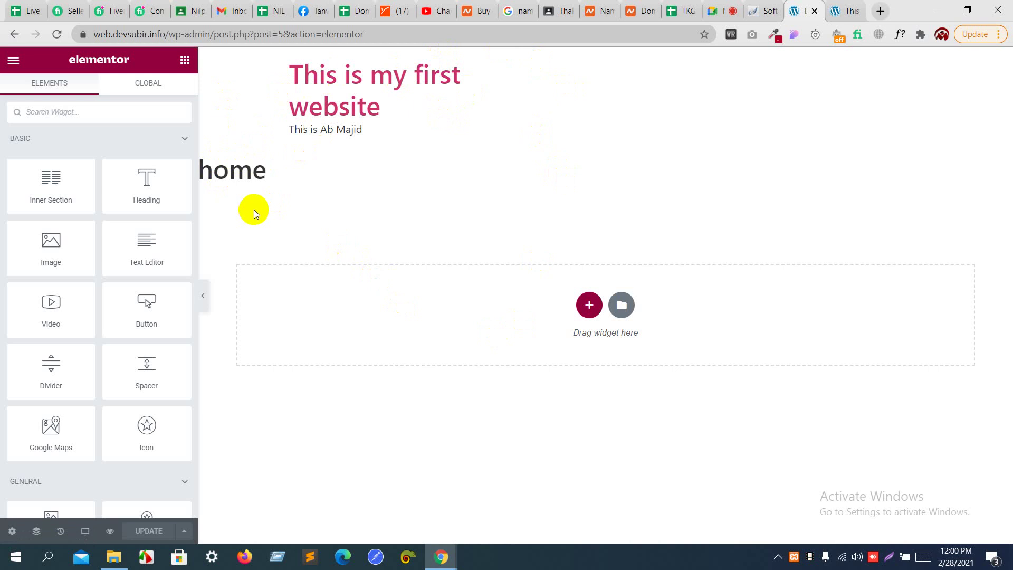
Set the home page's Page Layout to Elementor Canvas in the page settings
click(11, 532)
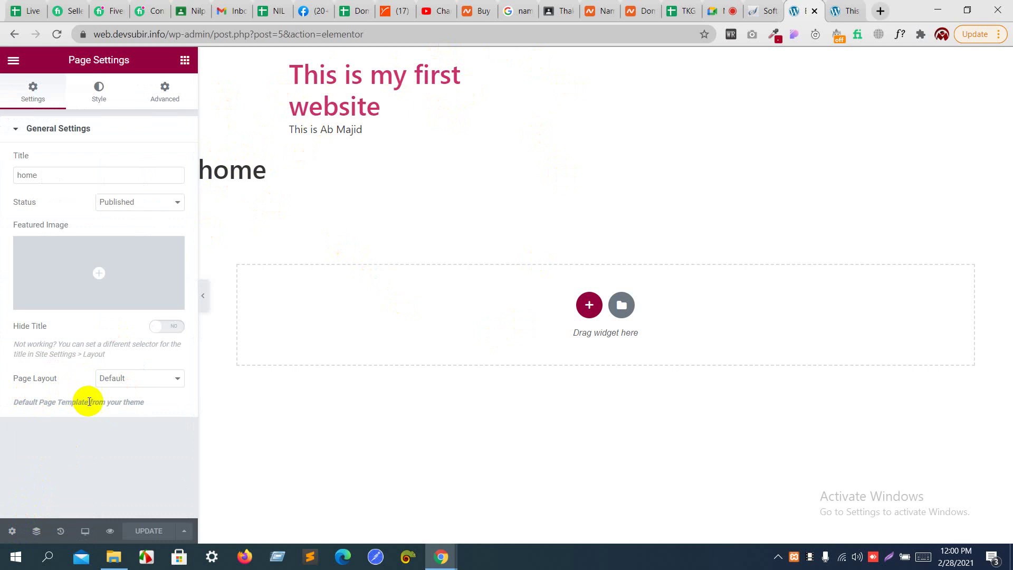
click(124, 380)
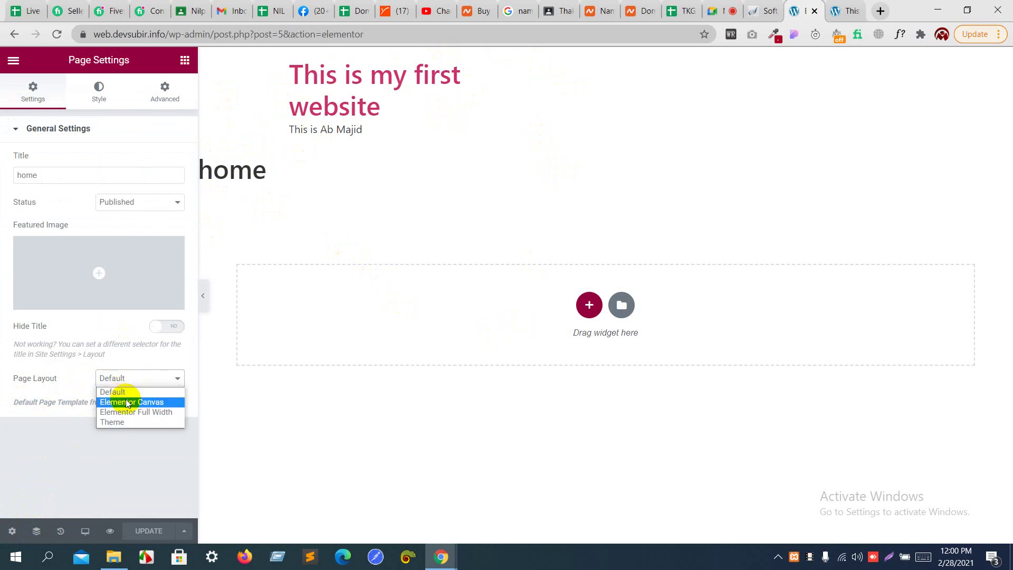
click(127, 402)
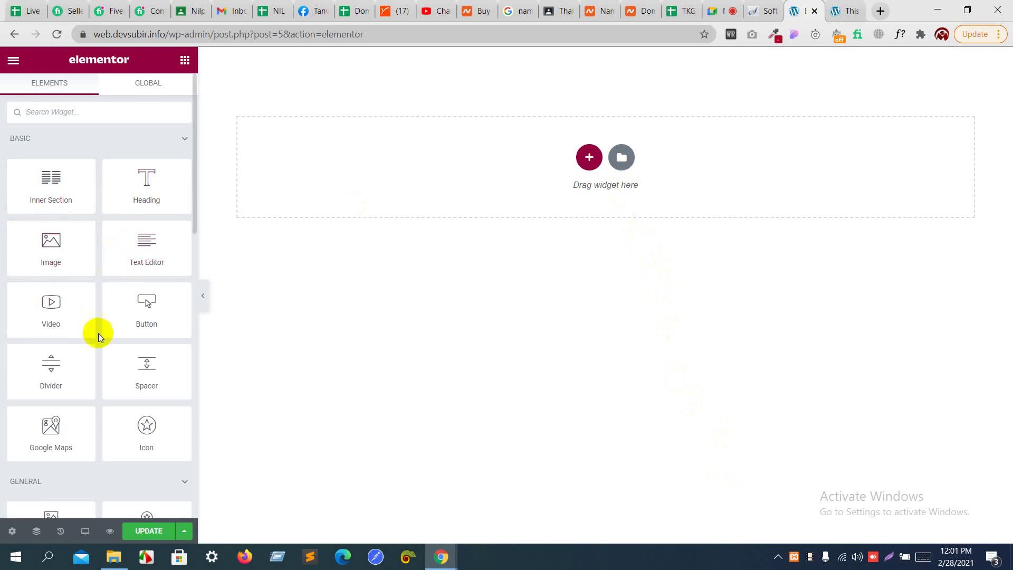
scroll(97, 331, down, 15)
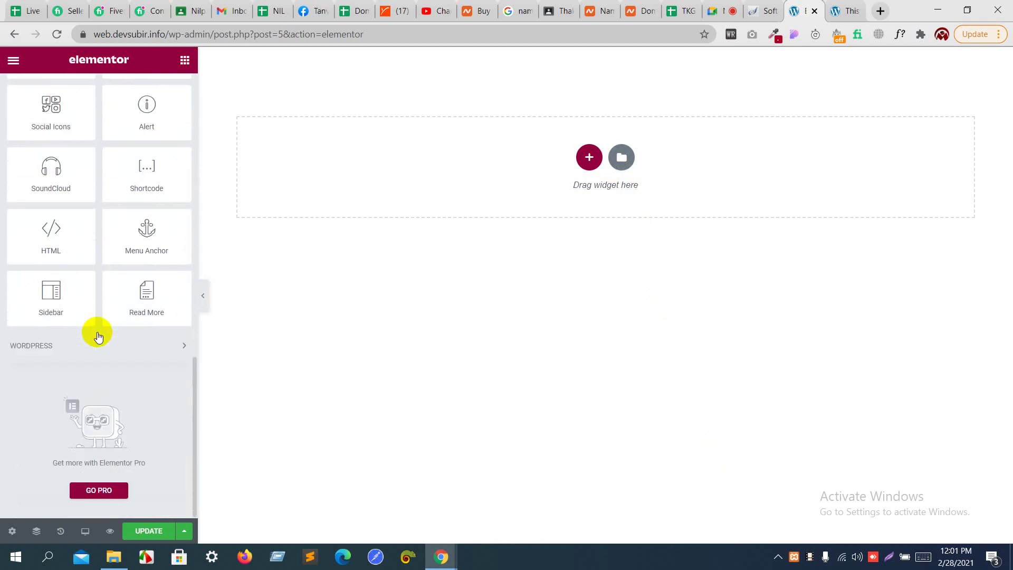
scroll(97, 331, up, 15)
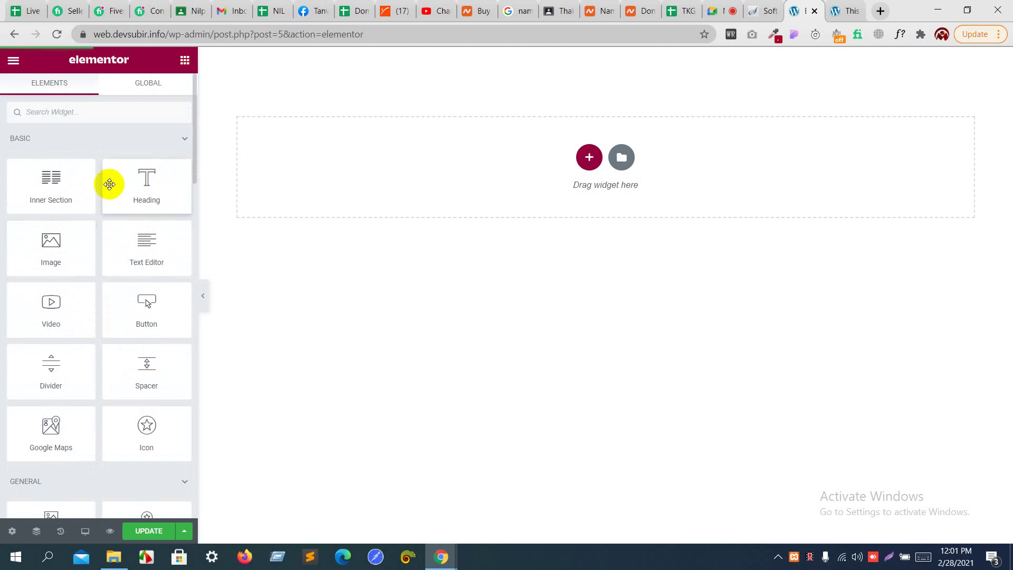
click(706, 7)
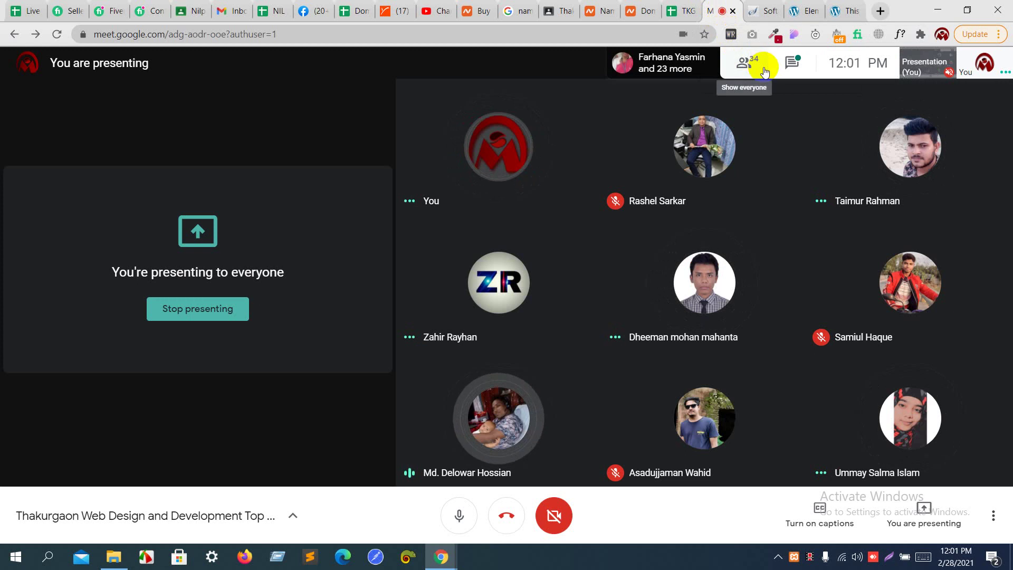
click(801, 7)
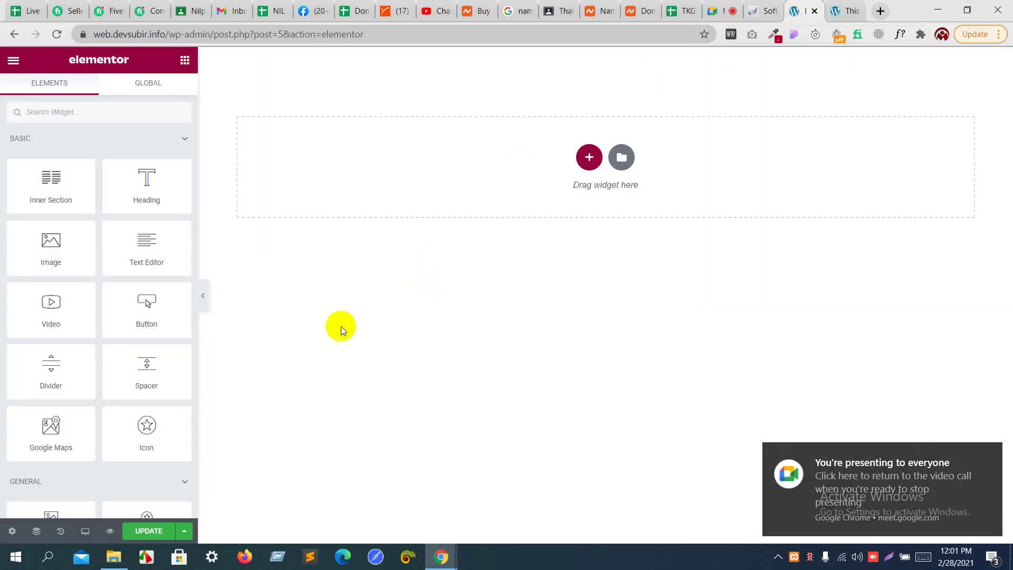
click(14, 536)
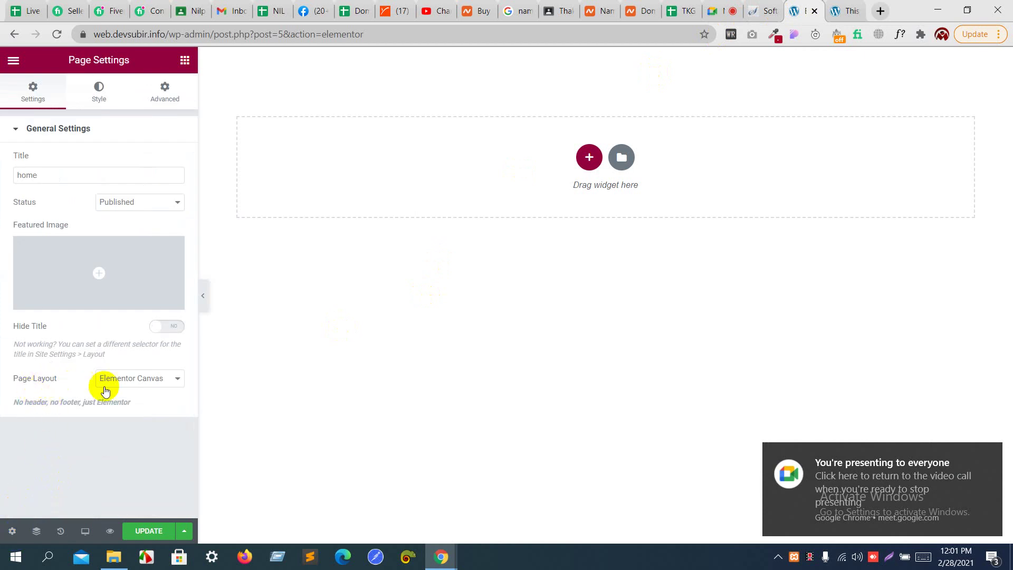
click(146, 384)
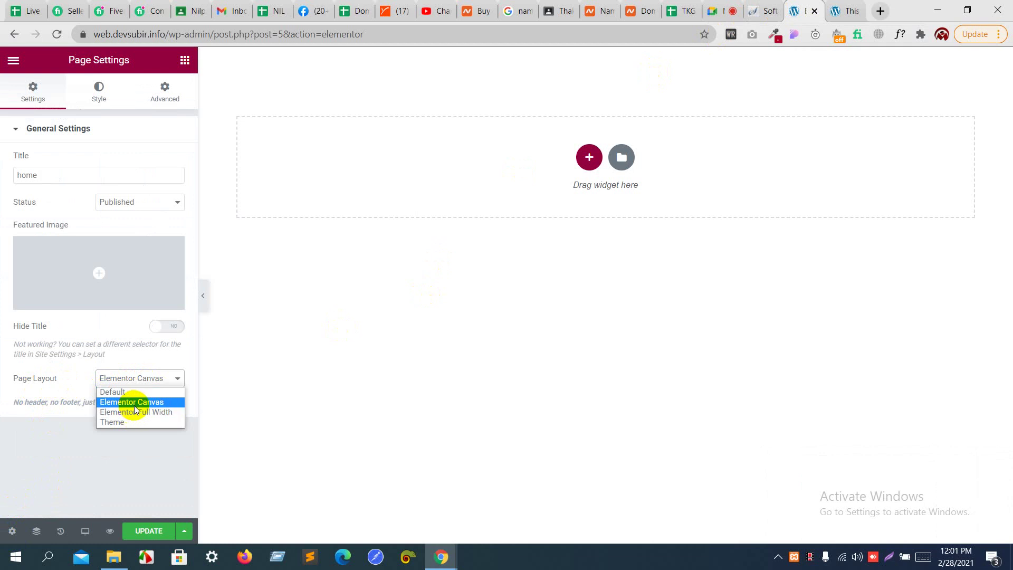
click(134, 405)
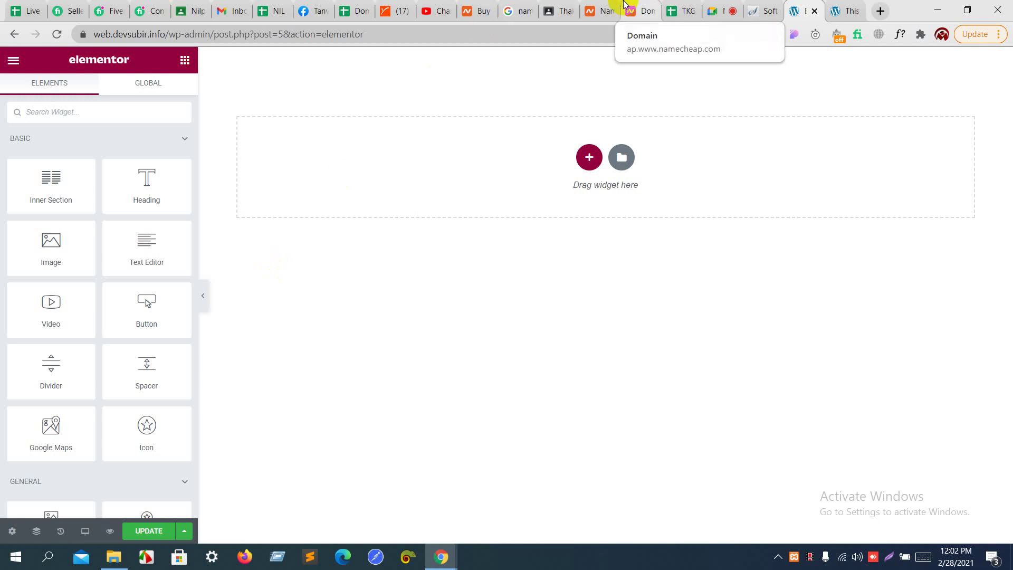
scroll(57, 299, down, 2)
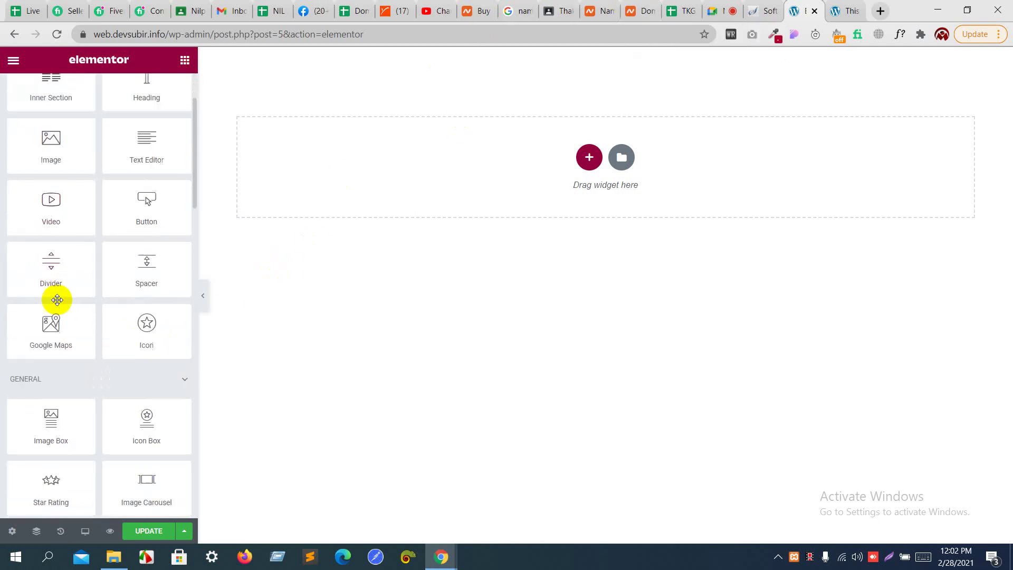
scroll(57, 299, down, 3)
scroll(57, 300, up, 6)
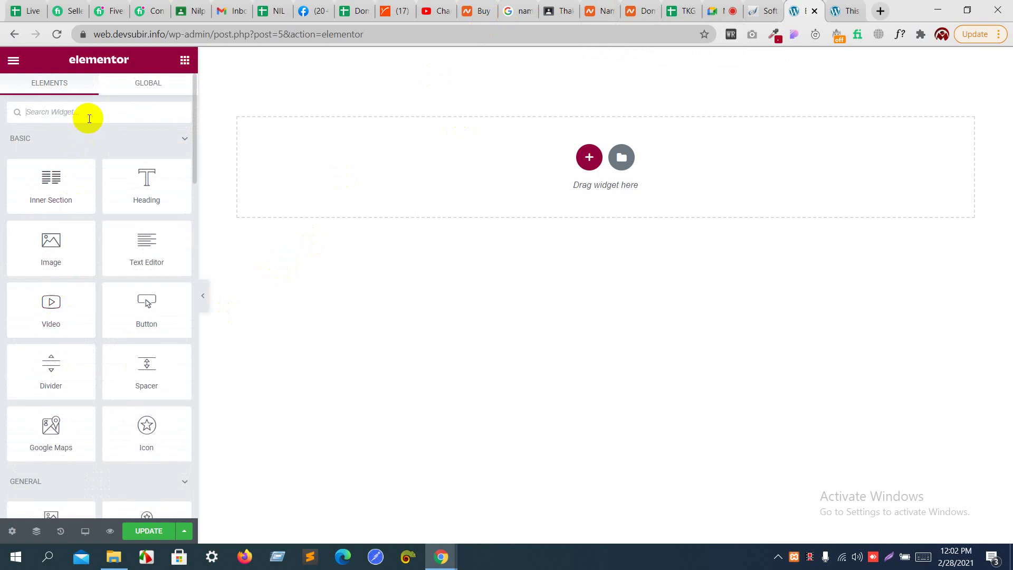
text(soc)
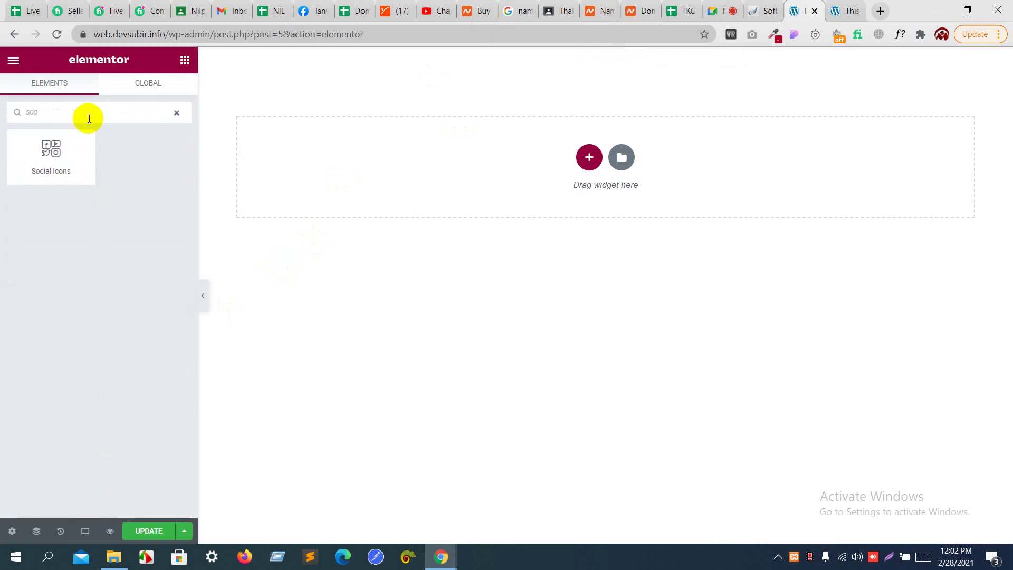
key(BackSpace)
key(BackSpace)
key(BackSpace)
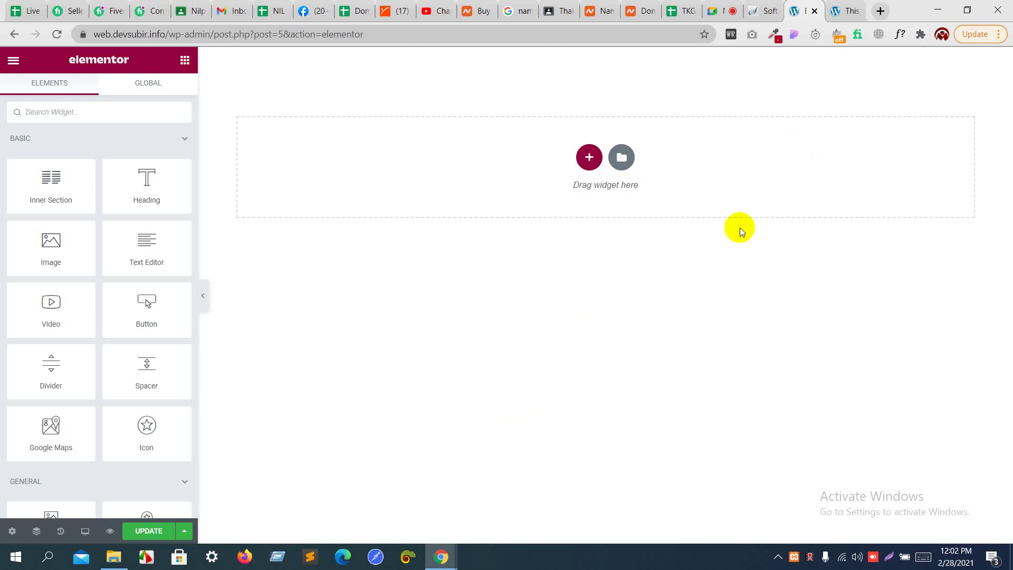
Minimize Chrome and Explorer, browse drive D: in This PC, then select the Photoshop CS6 shortcut
click(936, 7)
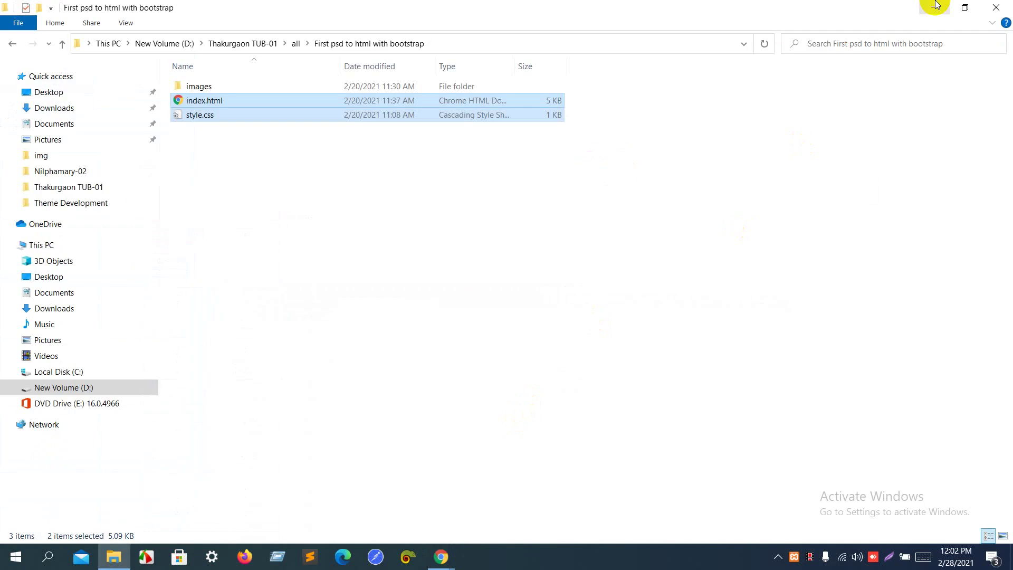
click(935, 8)
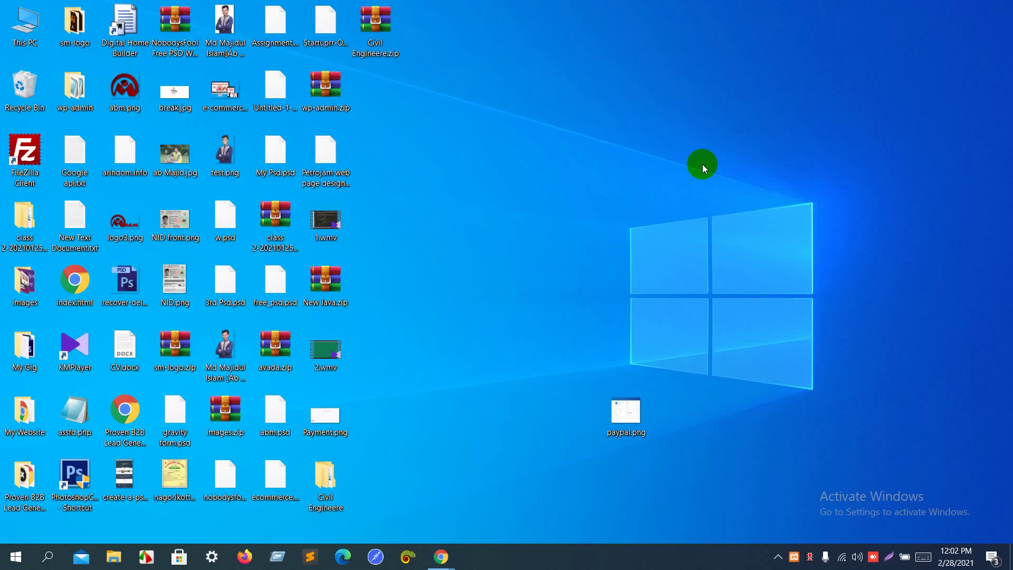
double_click(25, 33)
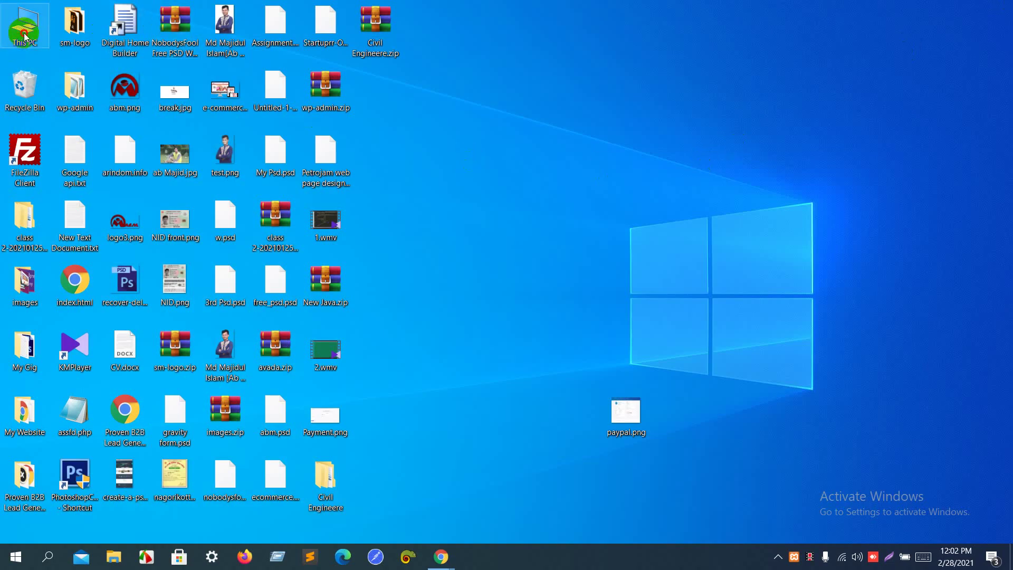
double_click(396, 178)
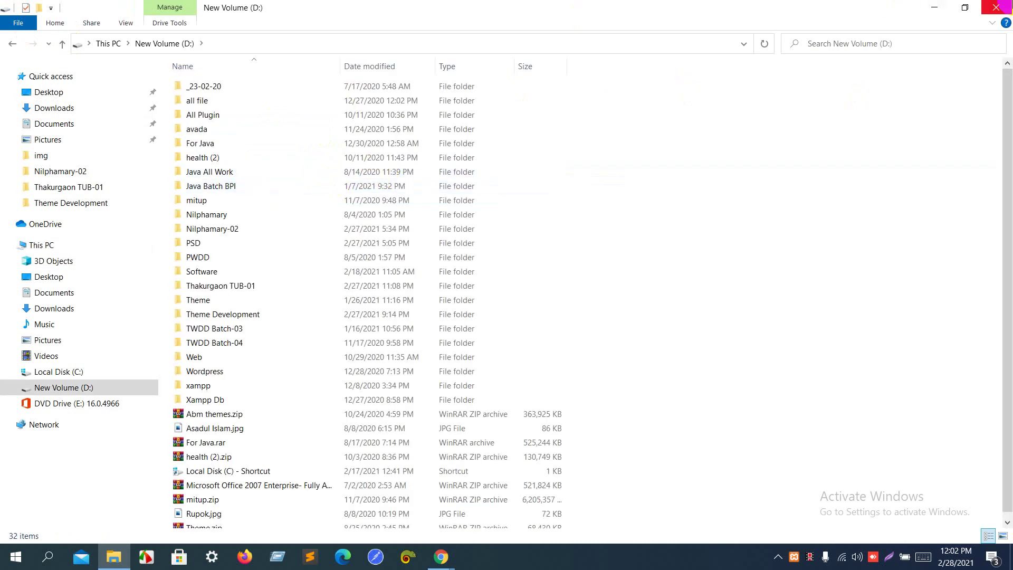
click(997, 6)
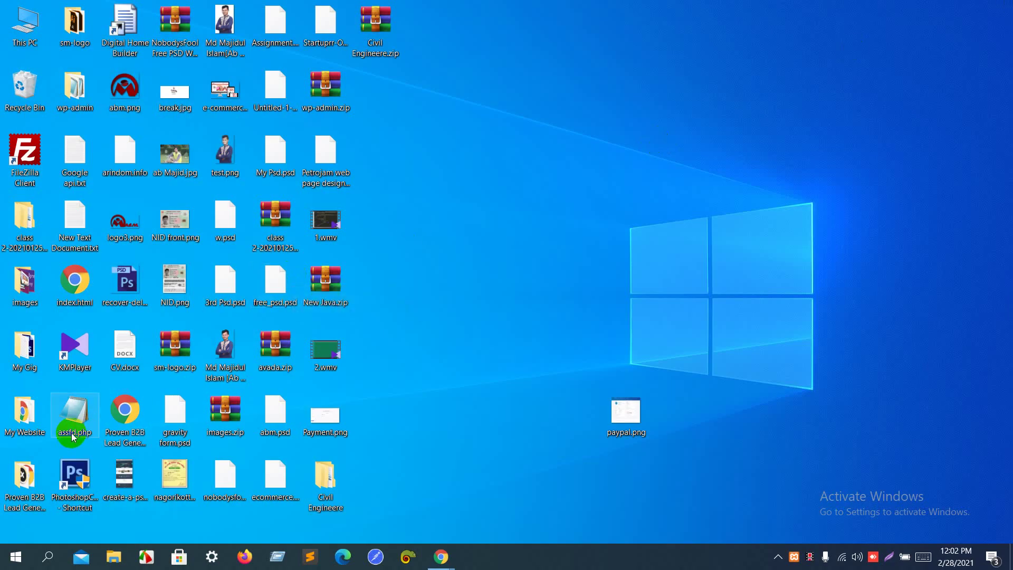
click(71, 477)
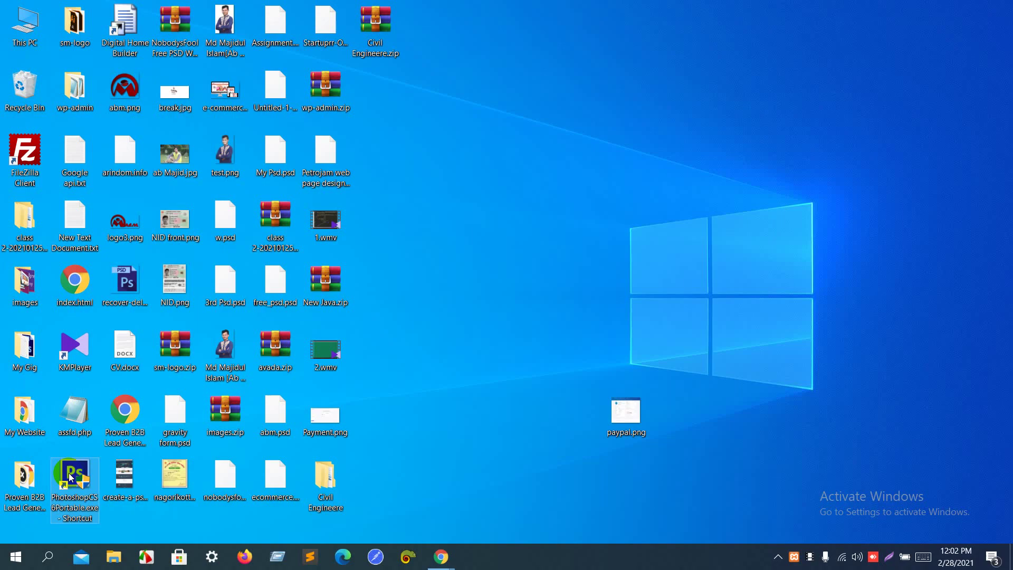
click(444, 376)
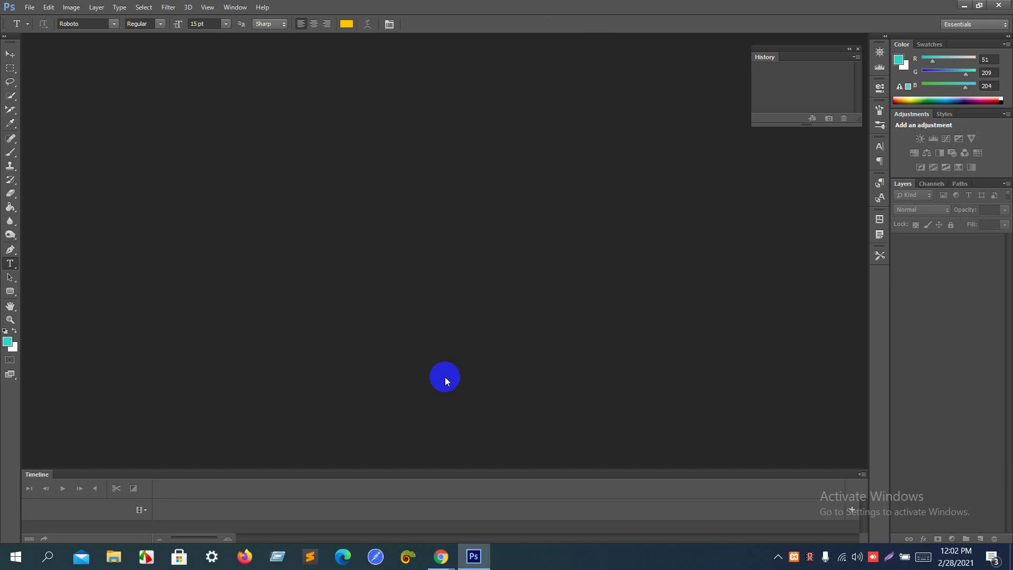
Open free_psd.psd in Photoshop, dismissing the missing fonts warning
click(29, 7)
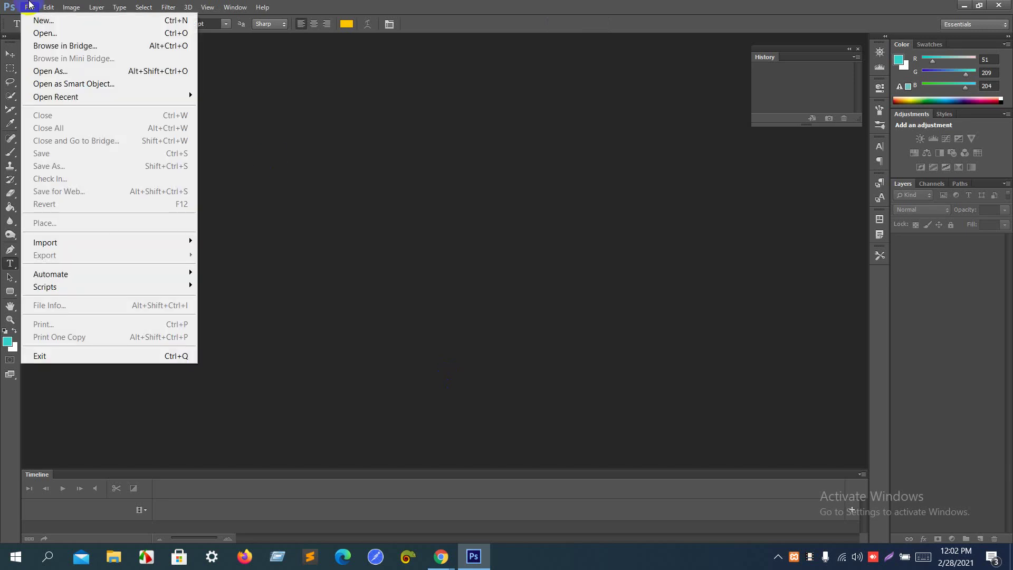
click(44, 32)
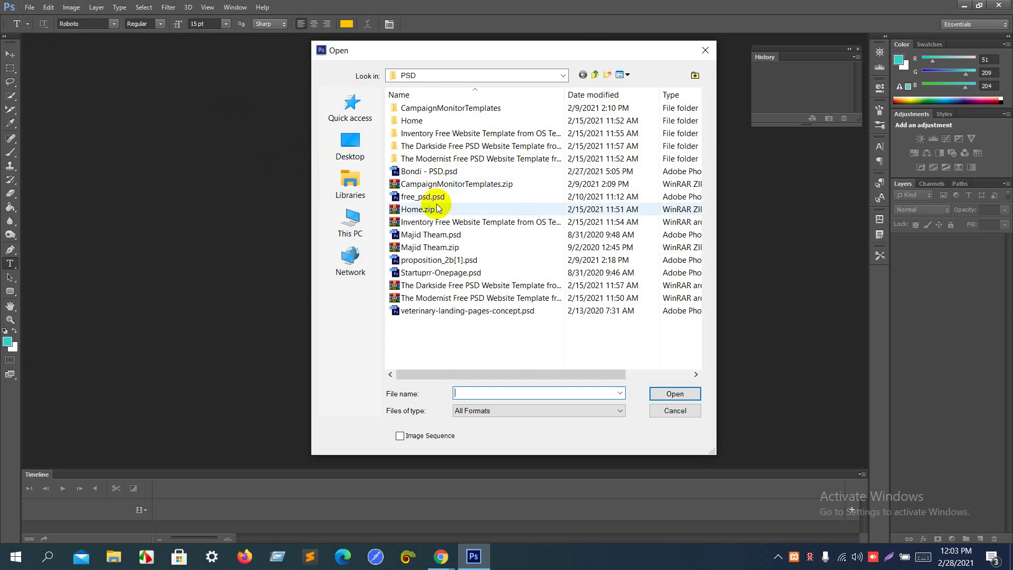
double_click(434, 199)
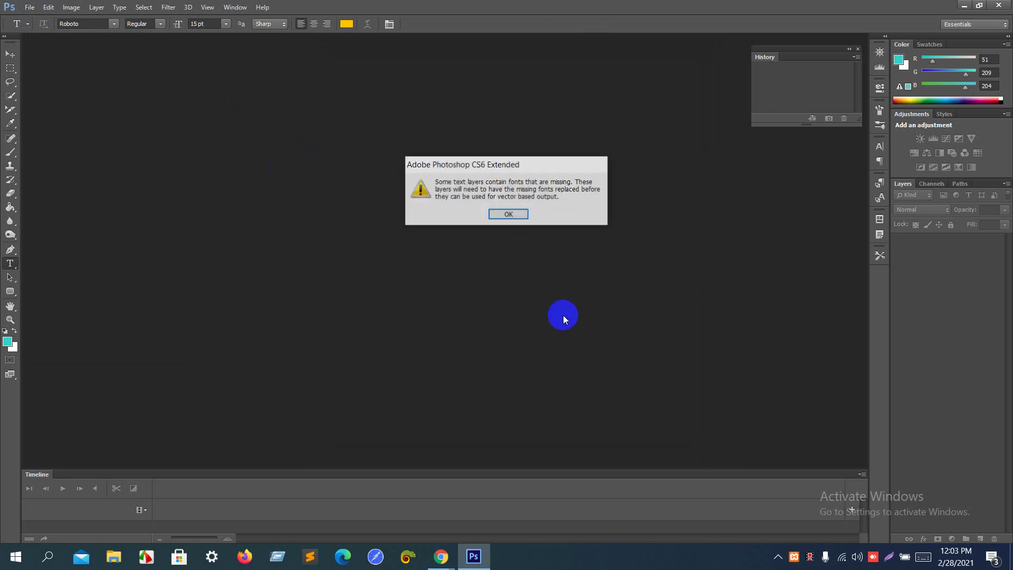
key(Return)
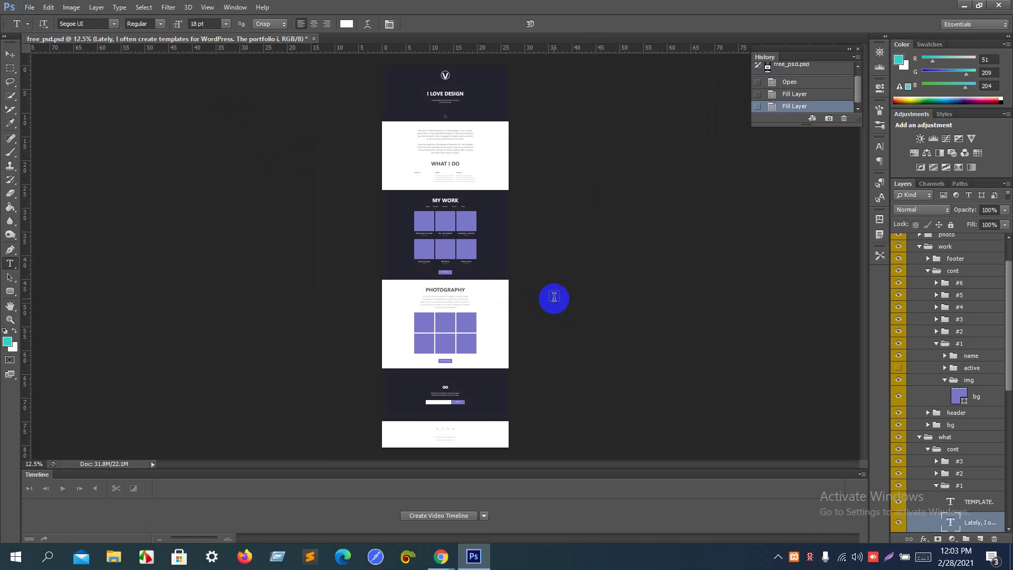
Revert a stray text layer and zoom in to inspect the dark header with the V logo
click(510, 300)
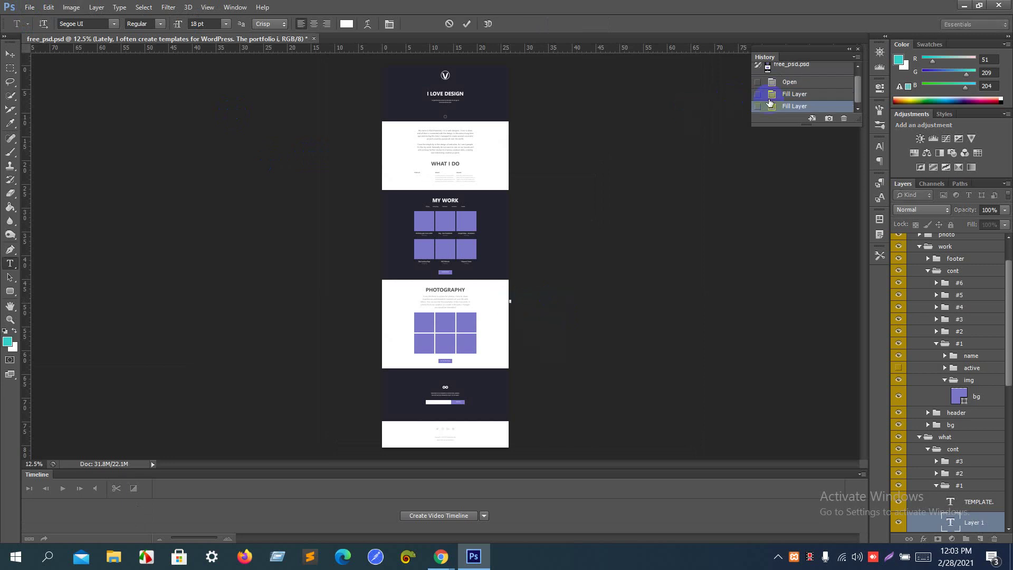
click(793, 70)
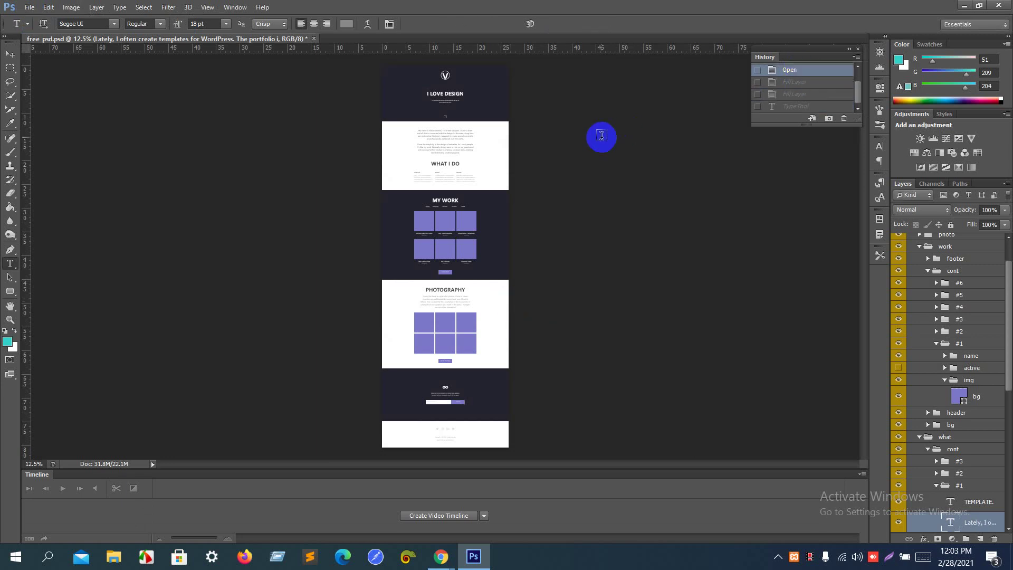
key(ctrl+plus)
key(ctrl+plus)
key(ctrl+plus)
key(ctrl+plus)
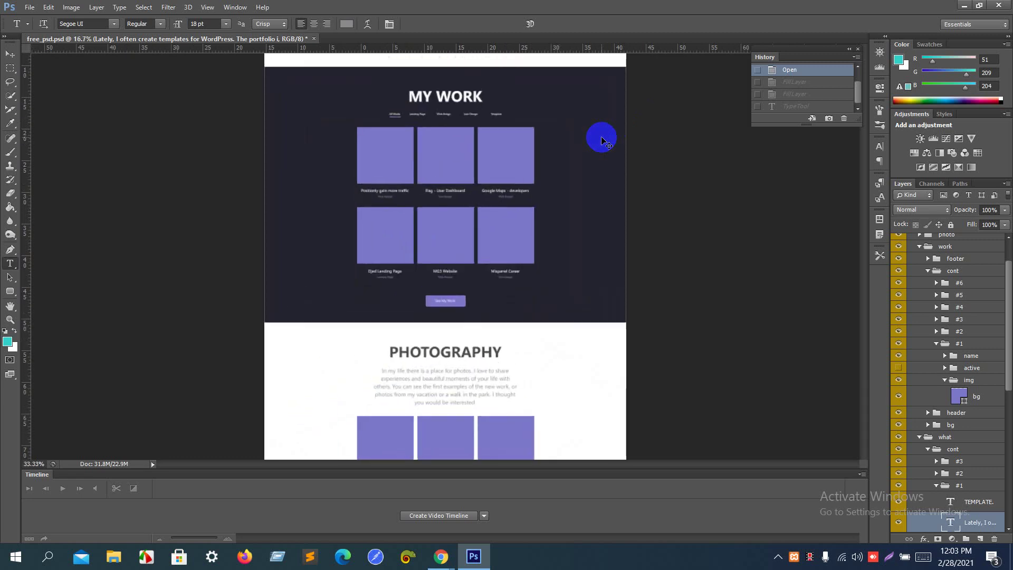
key(ctrl+plus)
scroll(600, 326, up, 10)
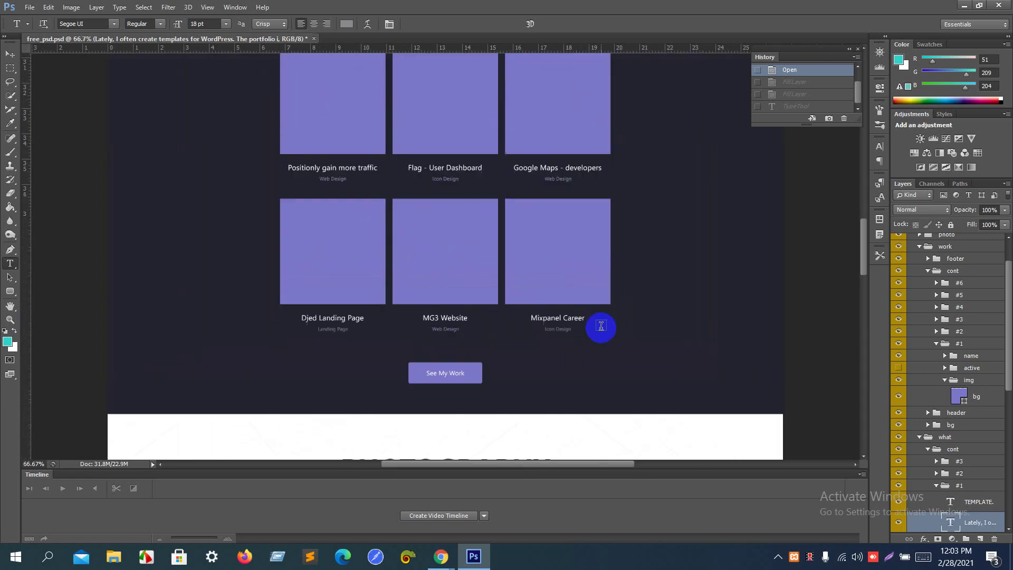
scroll(600, 327, up, 10)
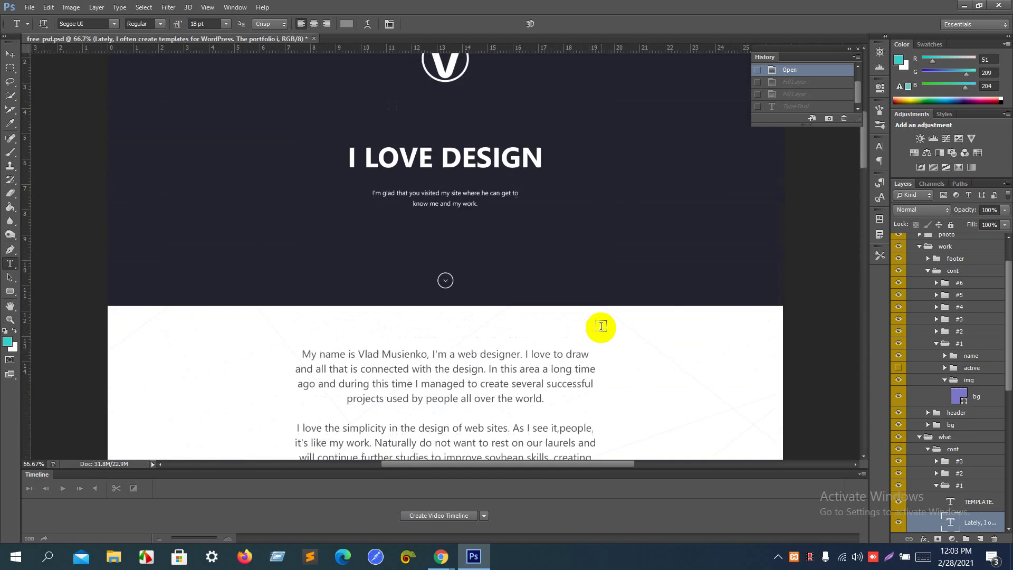
scroll(600, 326, up, 1)
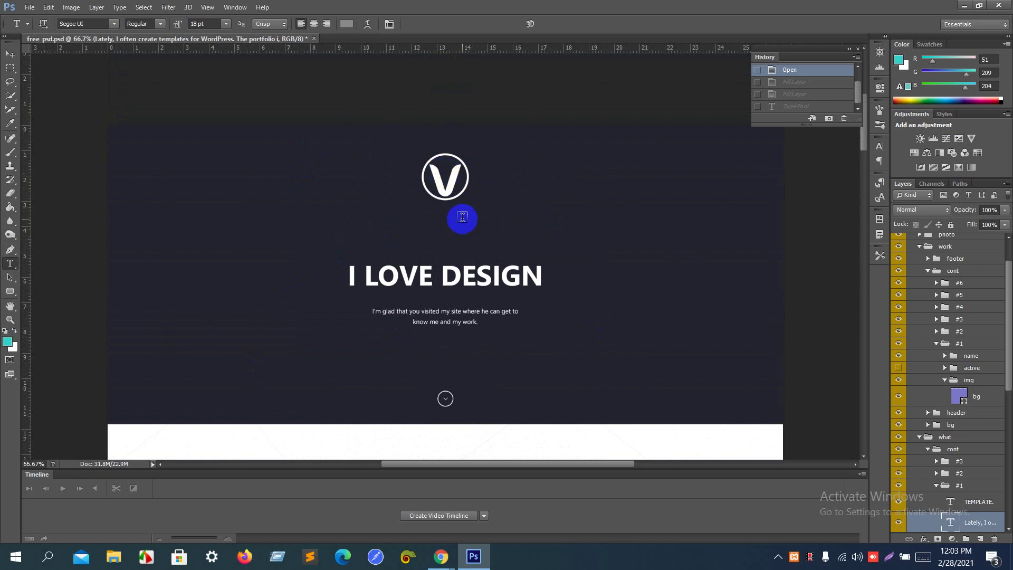
click(441, 555)
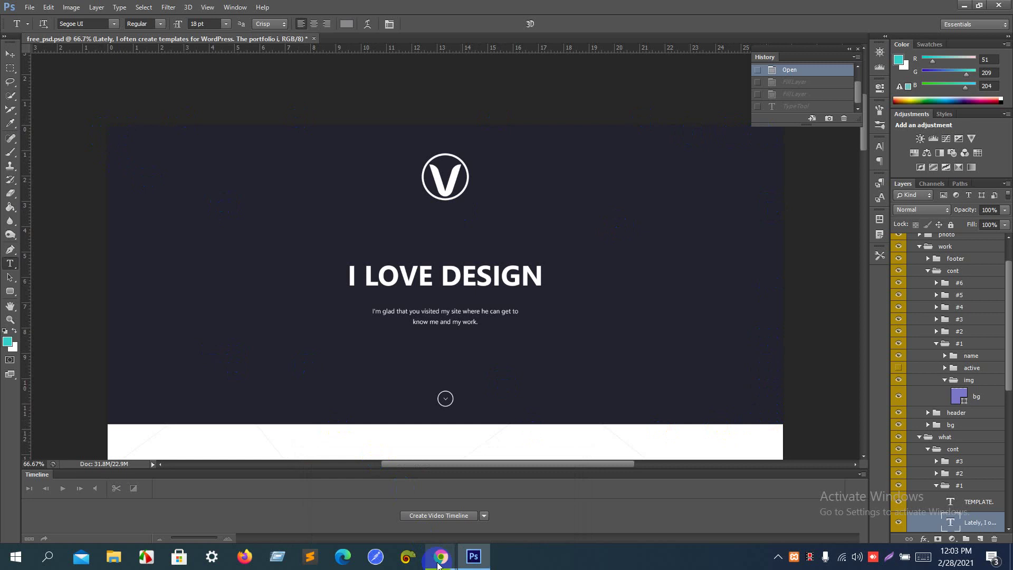
Back in Elementor, add a single-column section at the top, checking the Photoshop design midway
mouse_move(438, 564)
click(403, 521)
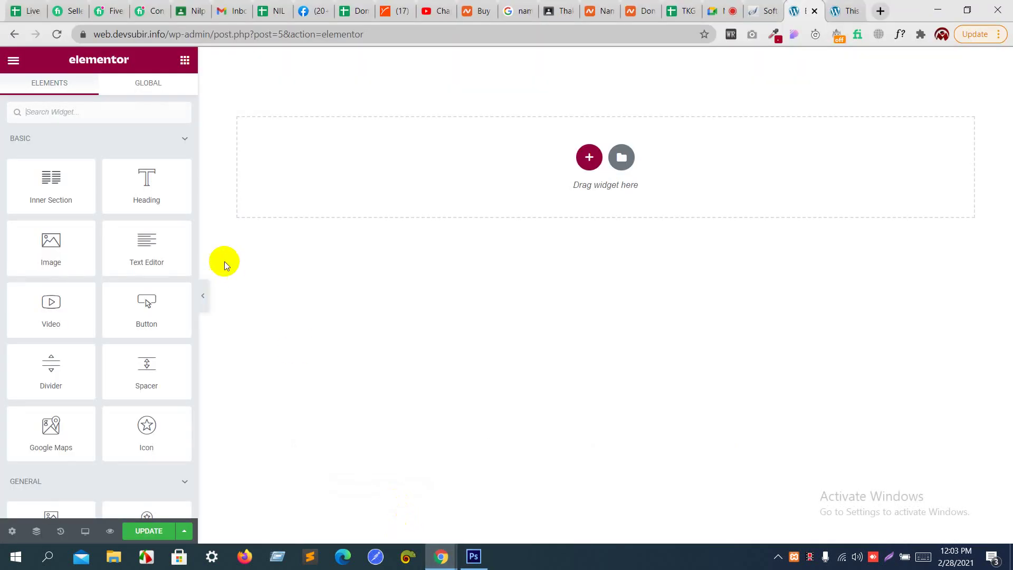
drag(43, 198, 55, 188)
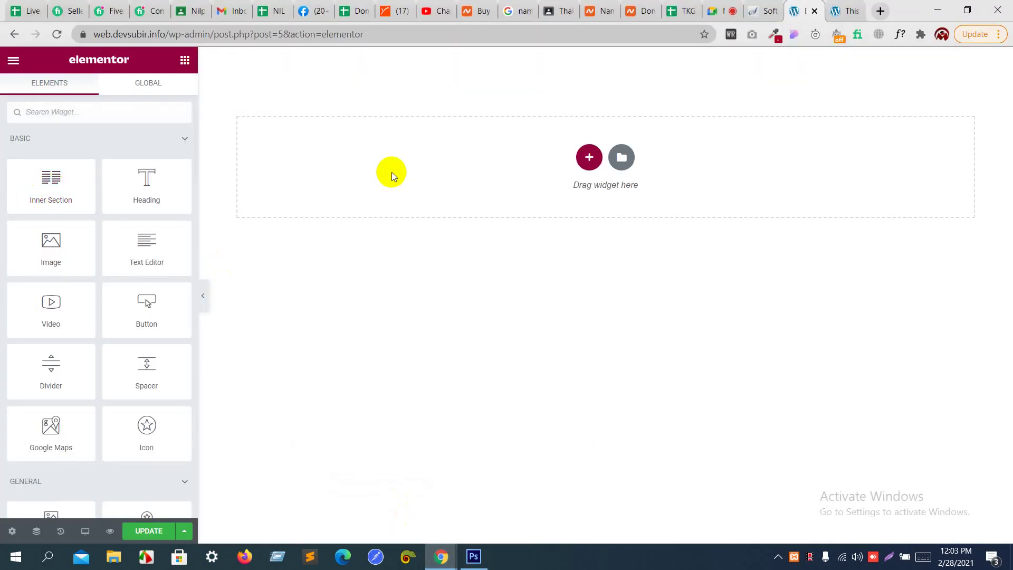
click(588, 157)
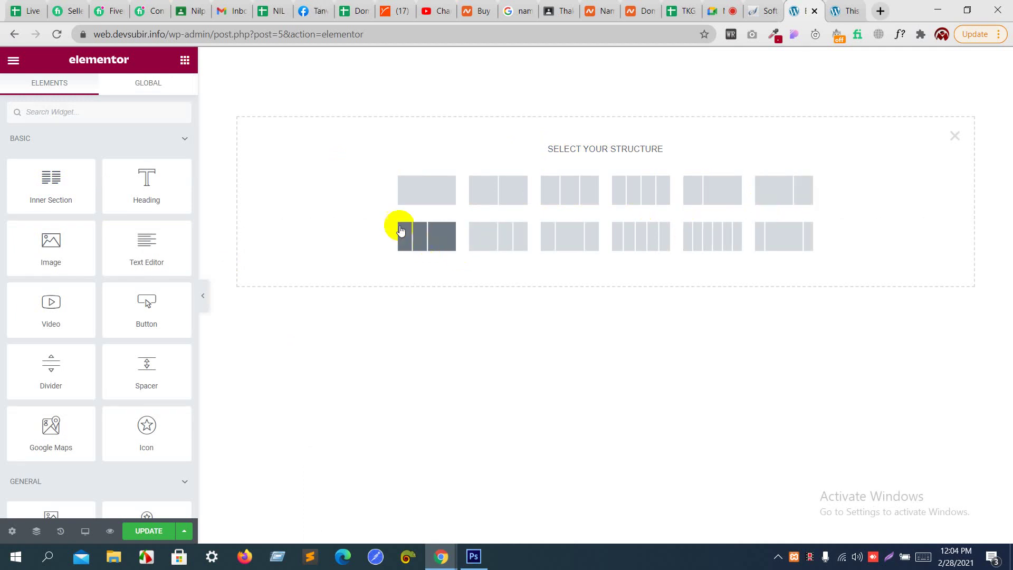
key(alt+Tab)
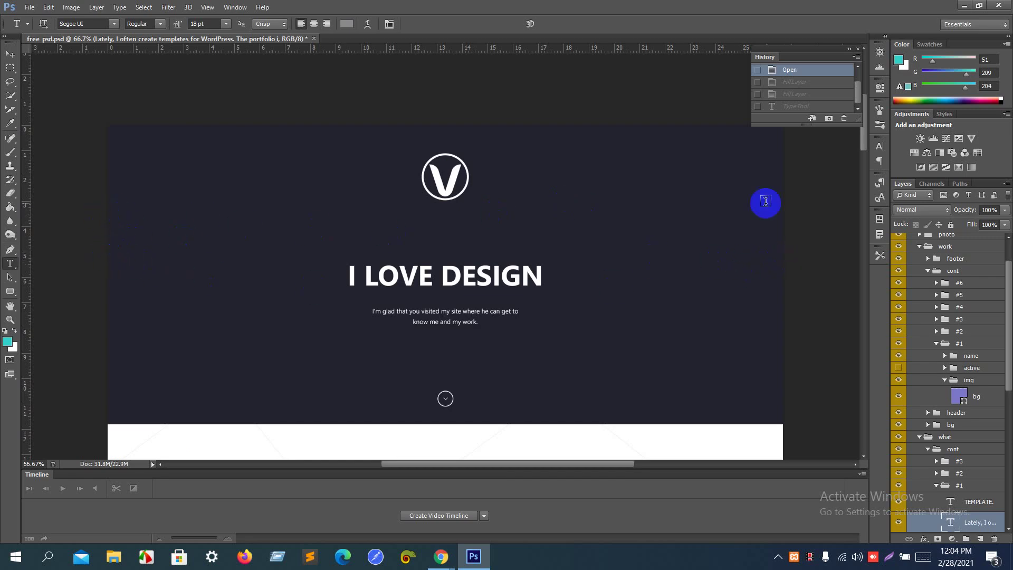
key(alt+Tab)
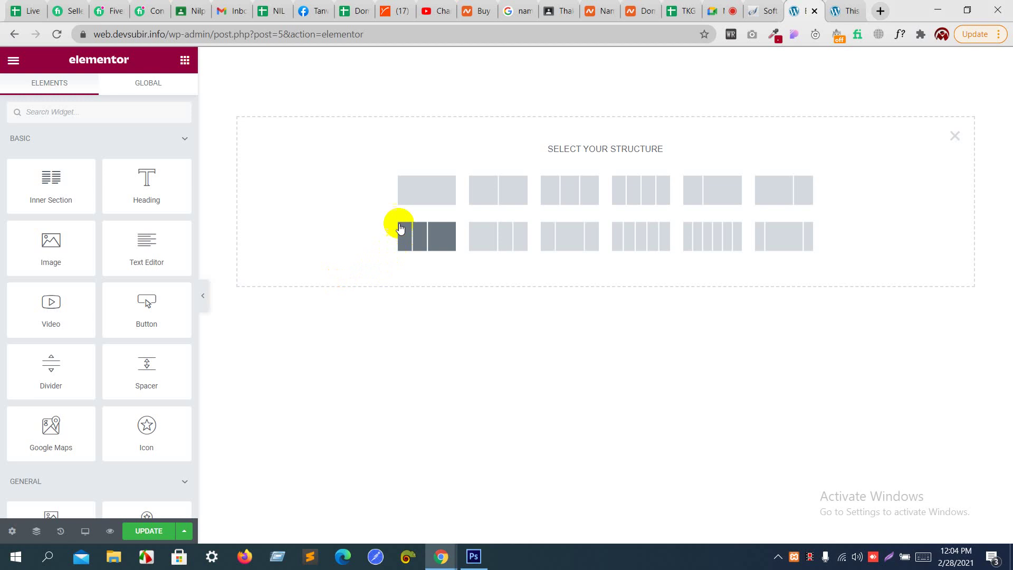
click(431, 195)
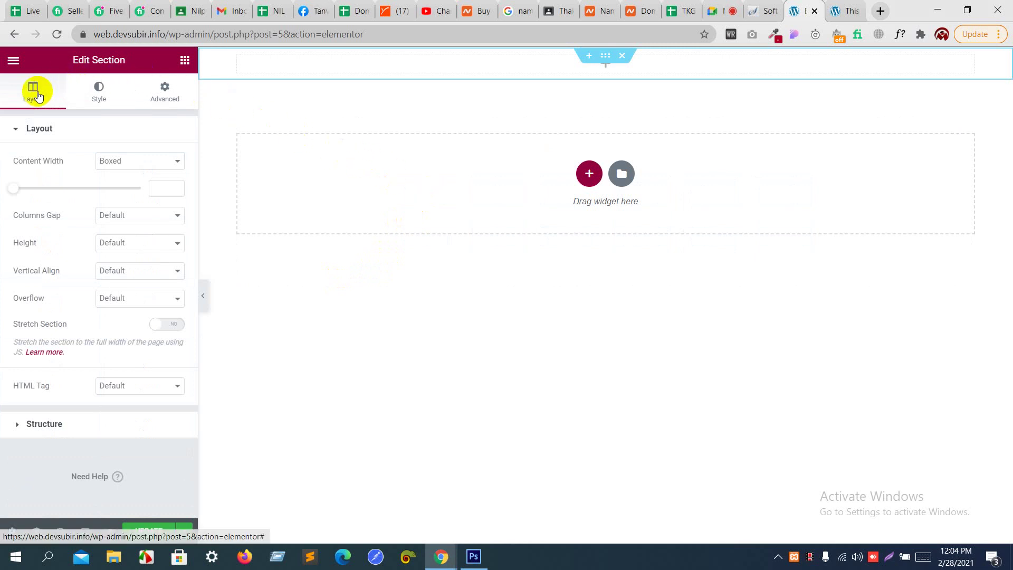
click(100, 98)
click(178, 90)
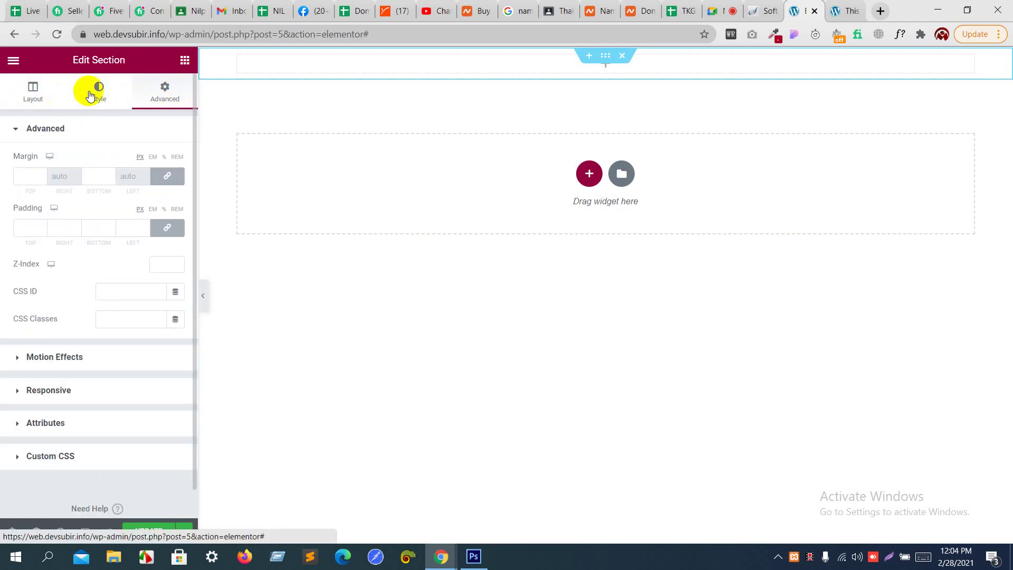
click(37, 99)
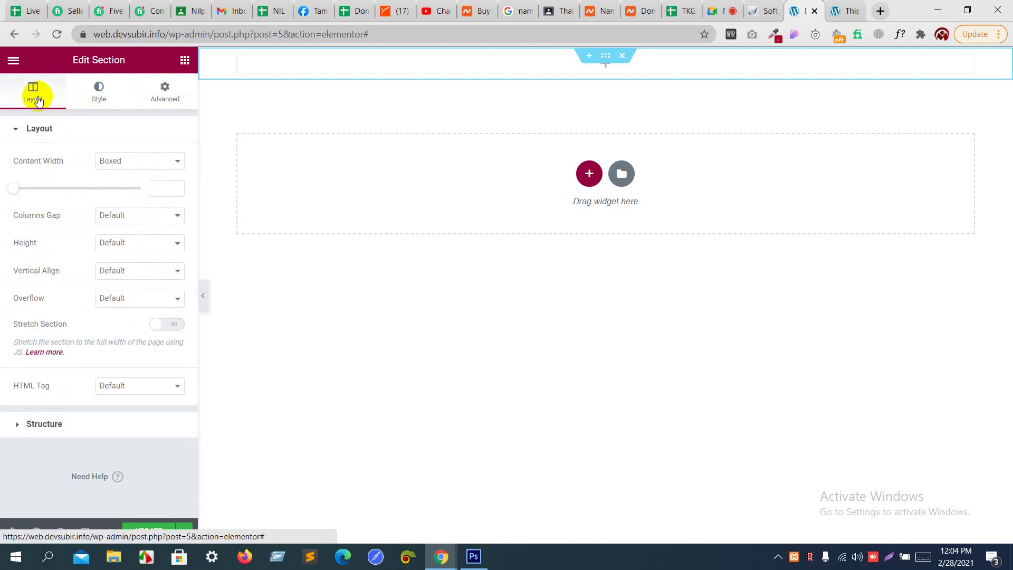
click(32, 129)
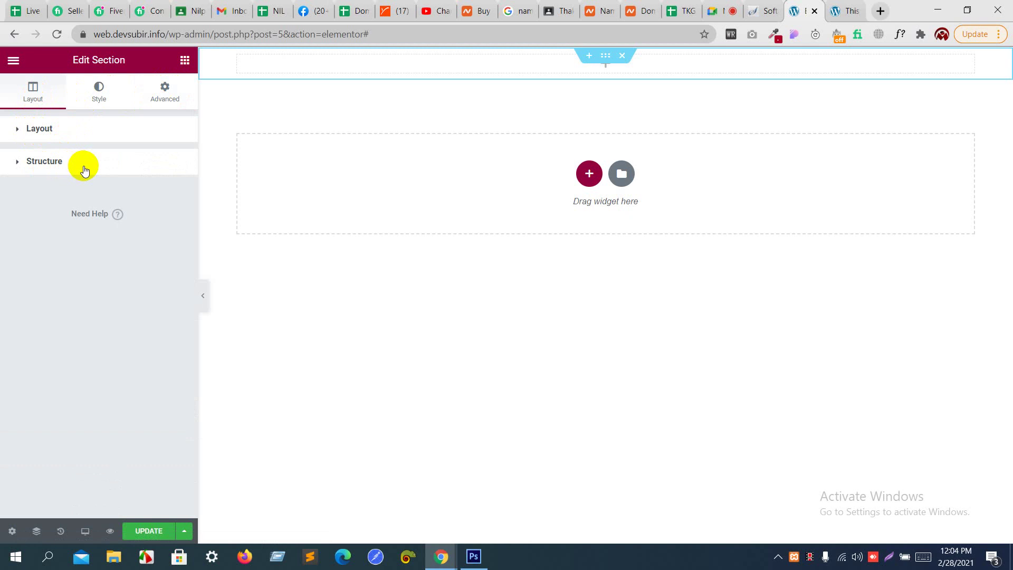
click(28, 132)
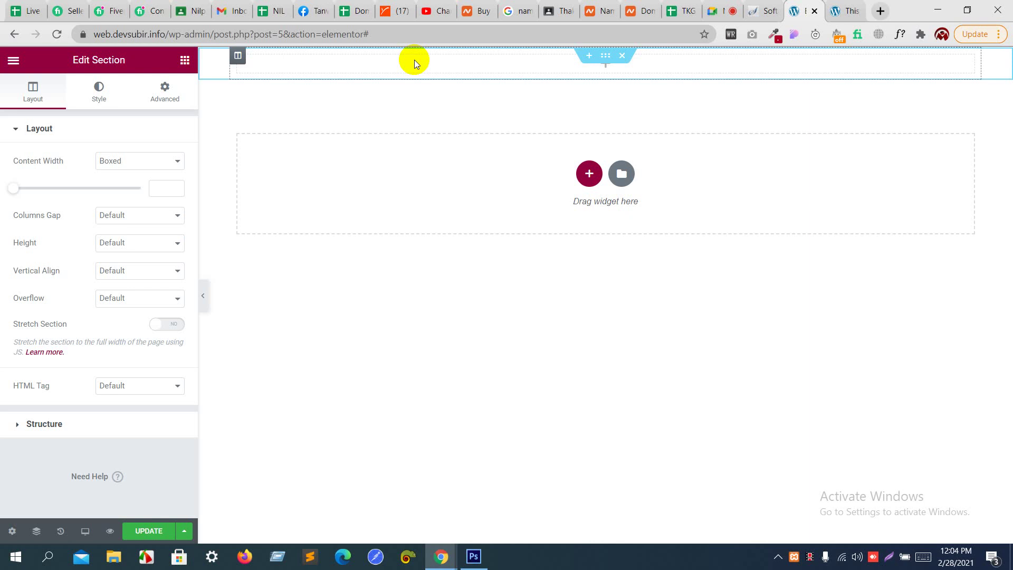
click(155, 165)
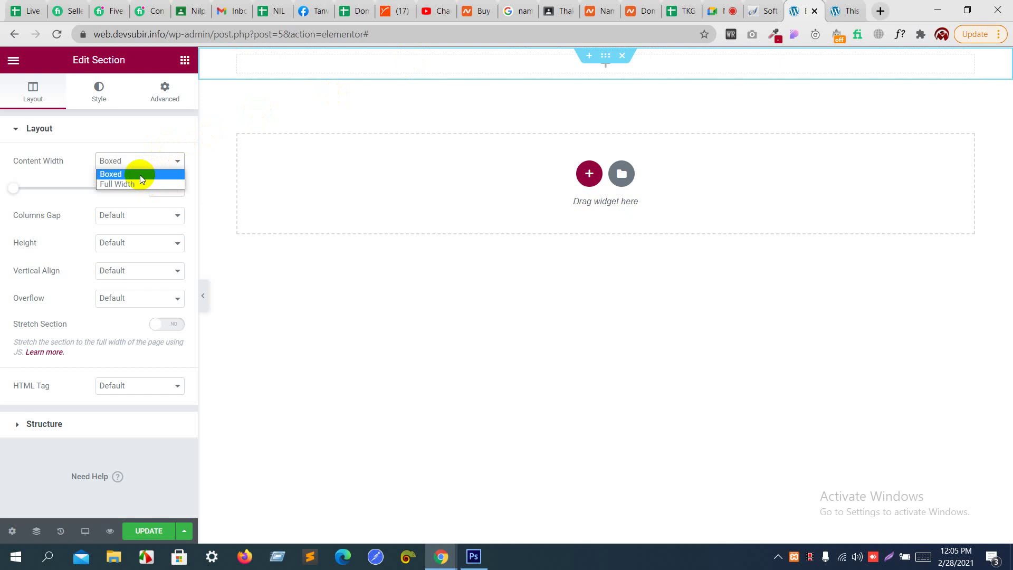
click(81, 169)
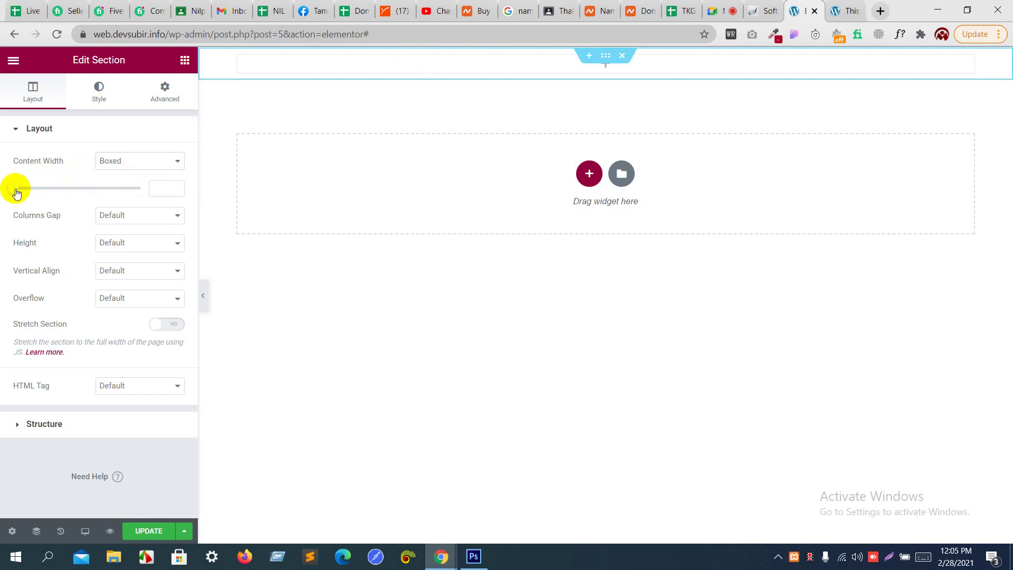
drag(16, 193, 156, 200)
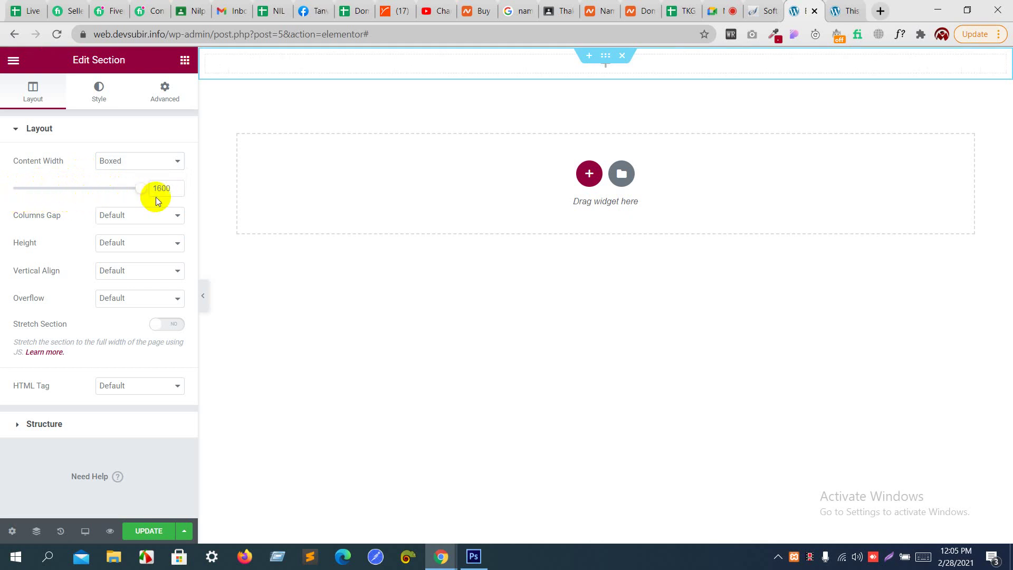
click(165, 188)
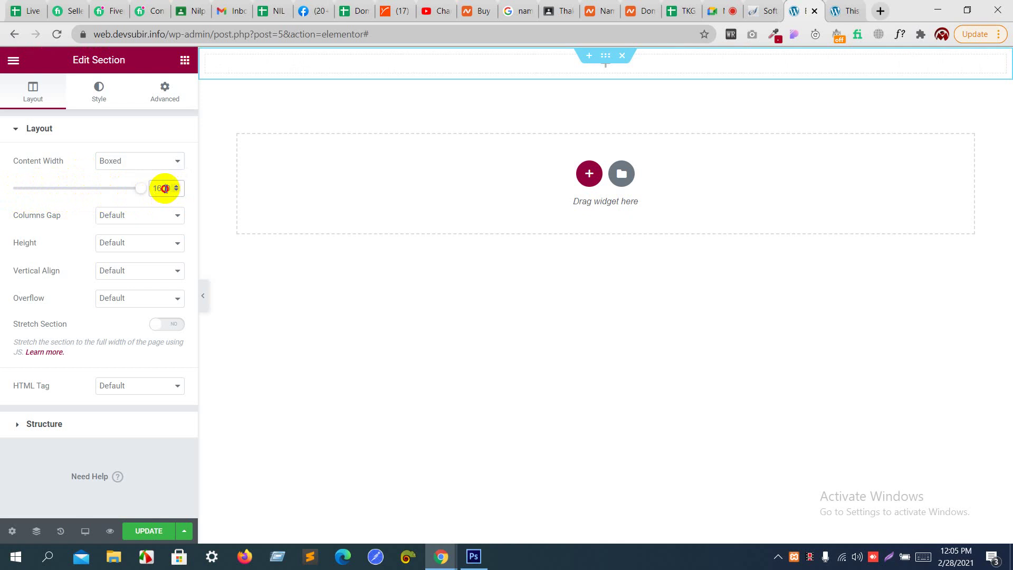
double_click(165, 189)
key(BackSpace)
click(115, 164)
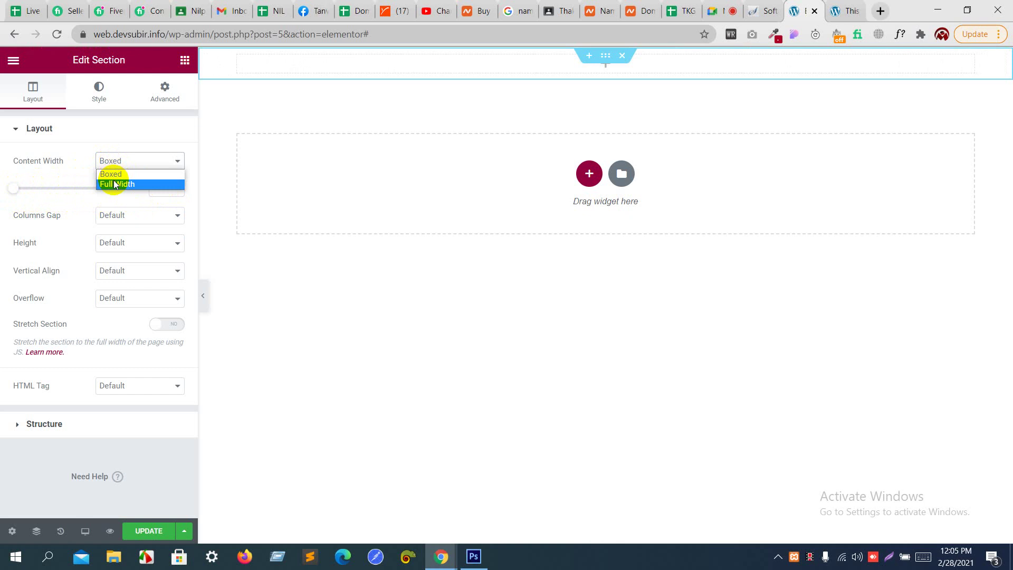
click(75, 179)
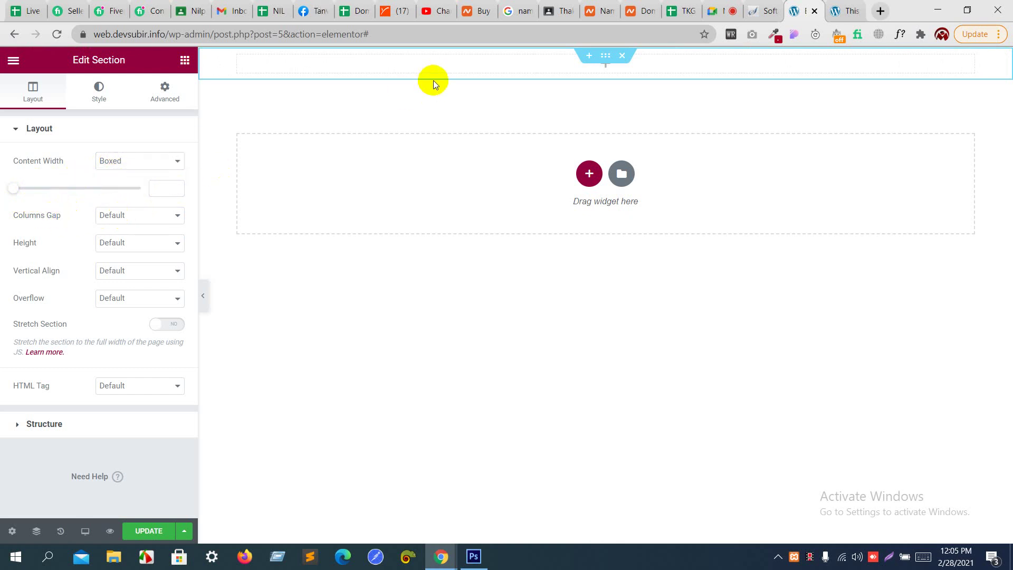
click(178, 244)
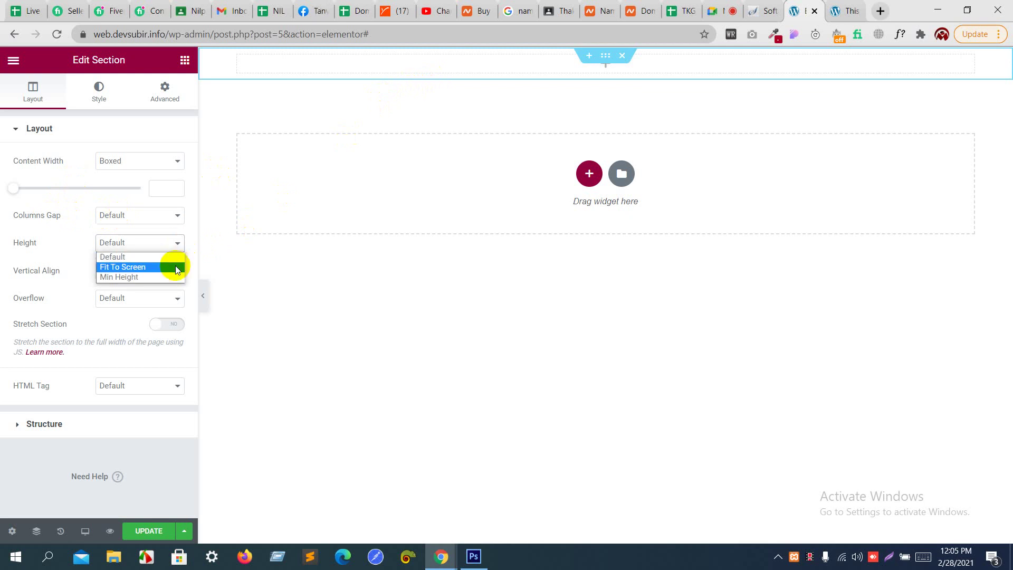
click(175, 267)
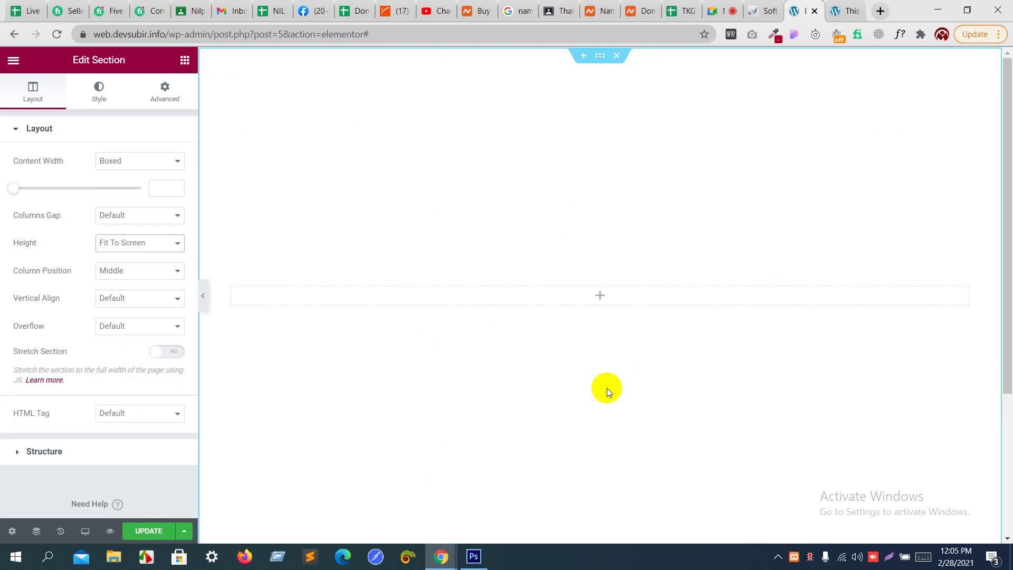
click(125, 245)
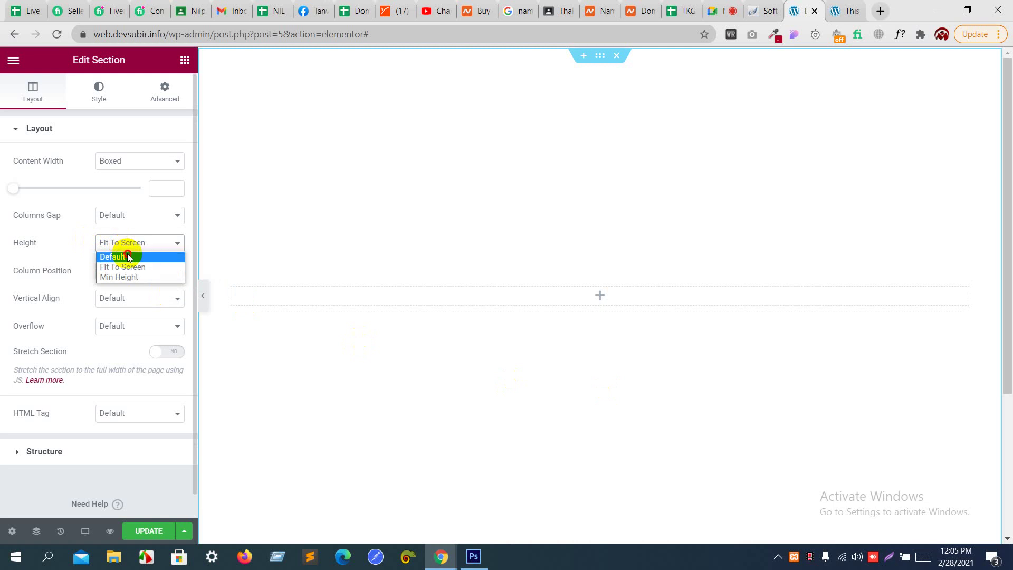
click(128, 257)
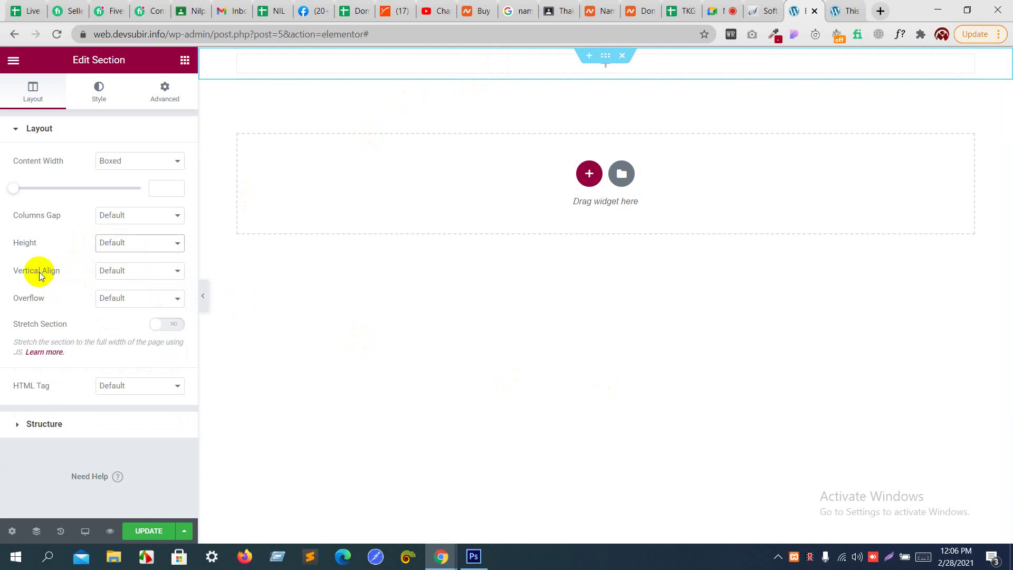
click(105, 272)
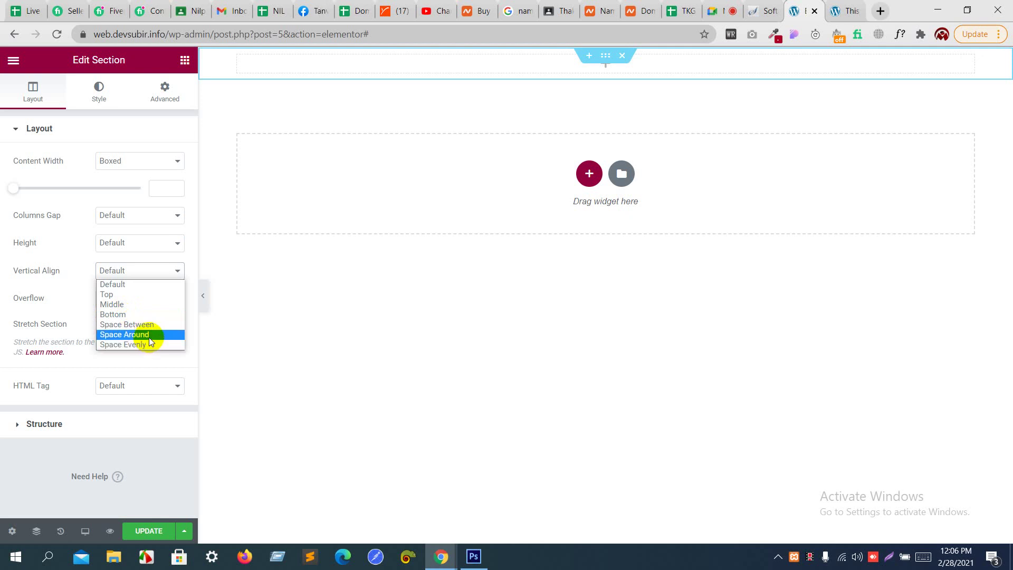
click(79, 287)
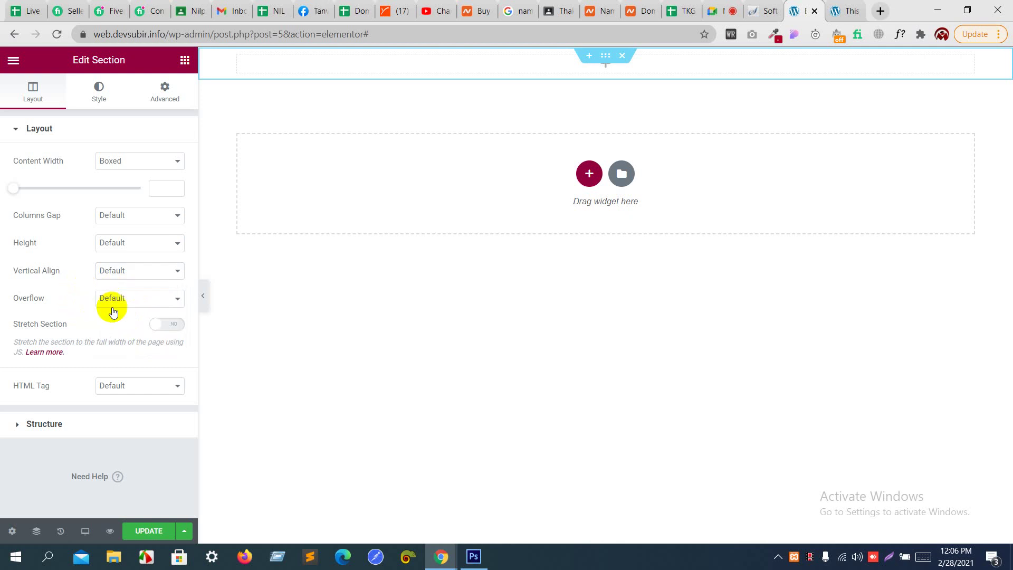
click(132, 308)
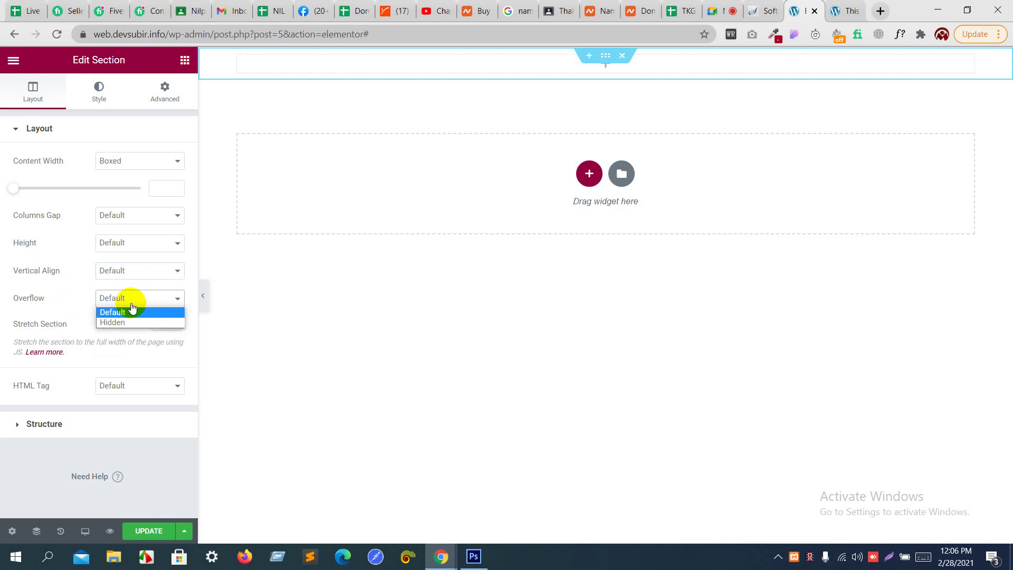
click(69, 287)
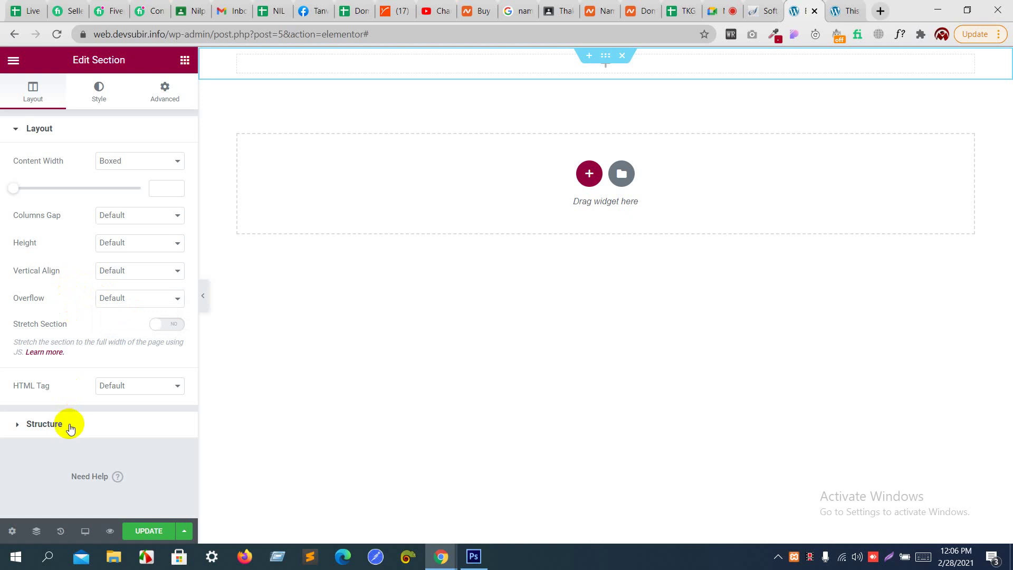
click(45, 424)
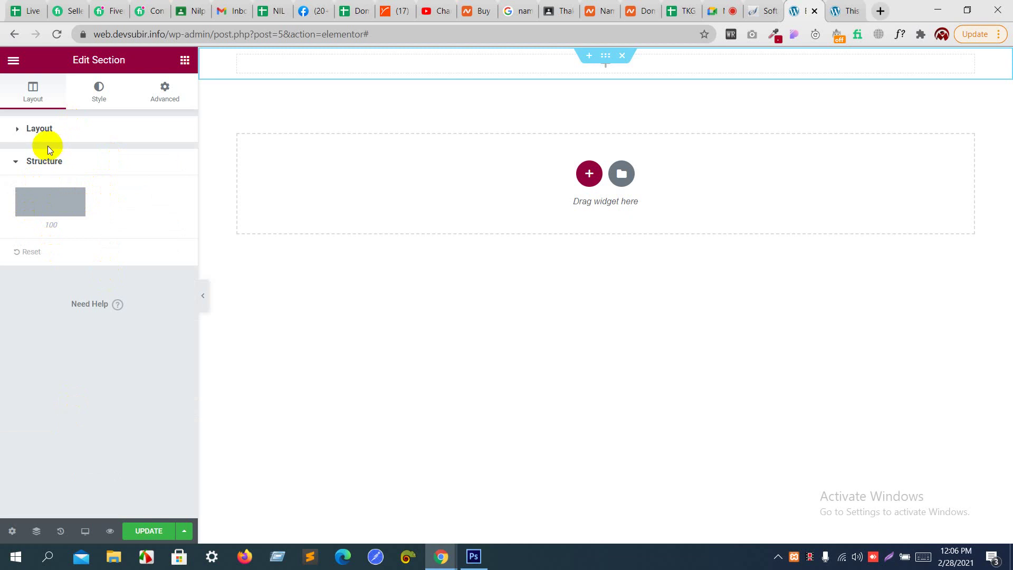
Toggle the section's Layout and Structure panels, then switch to its Style settings
click(63, 123)
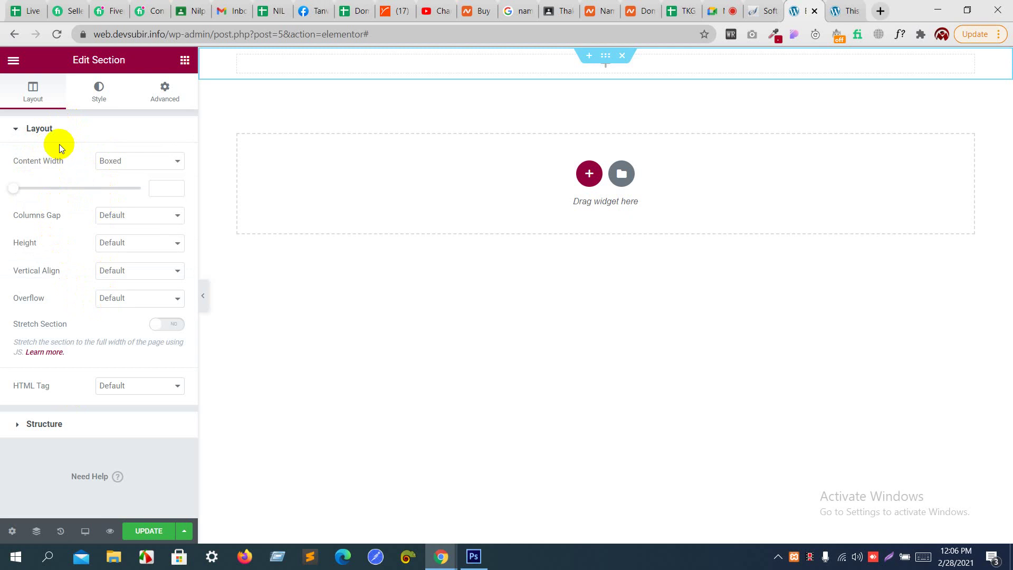
click(50, 132)
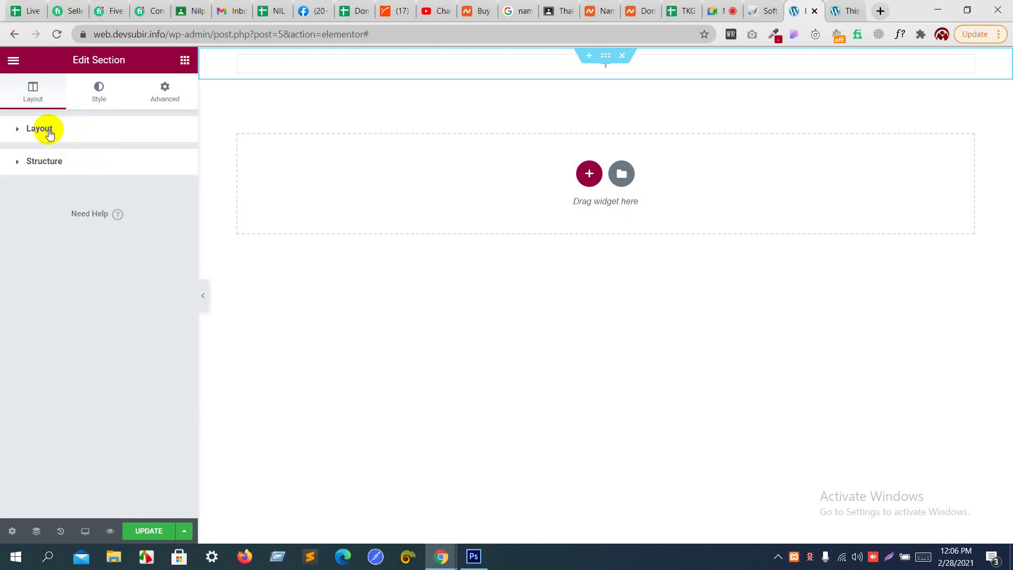
click(48, 159)
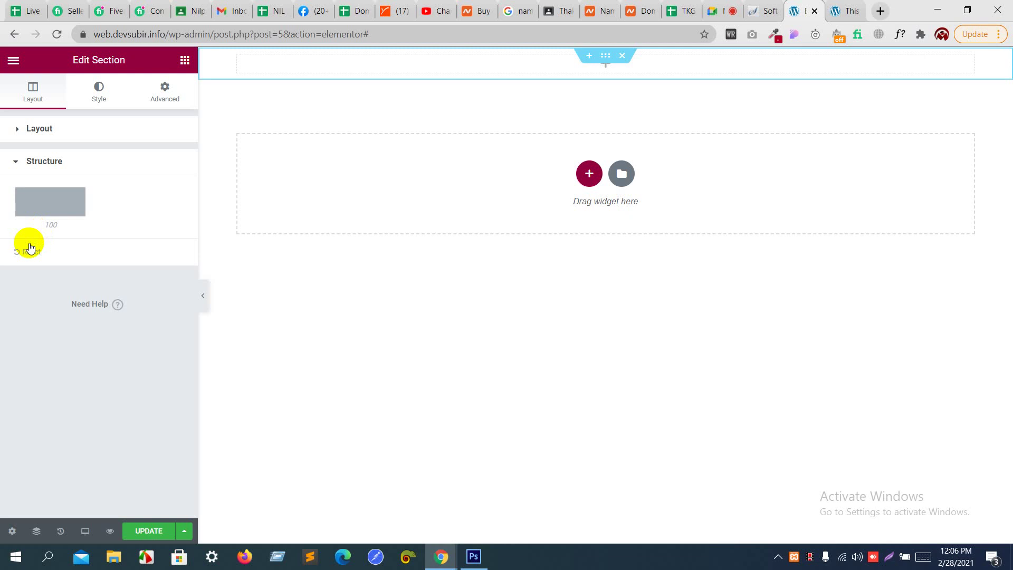
click(64, 166)
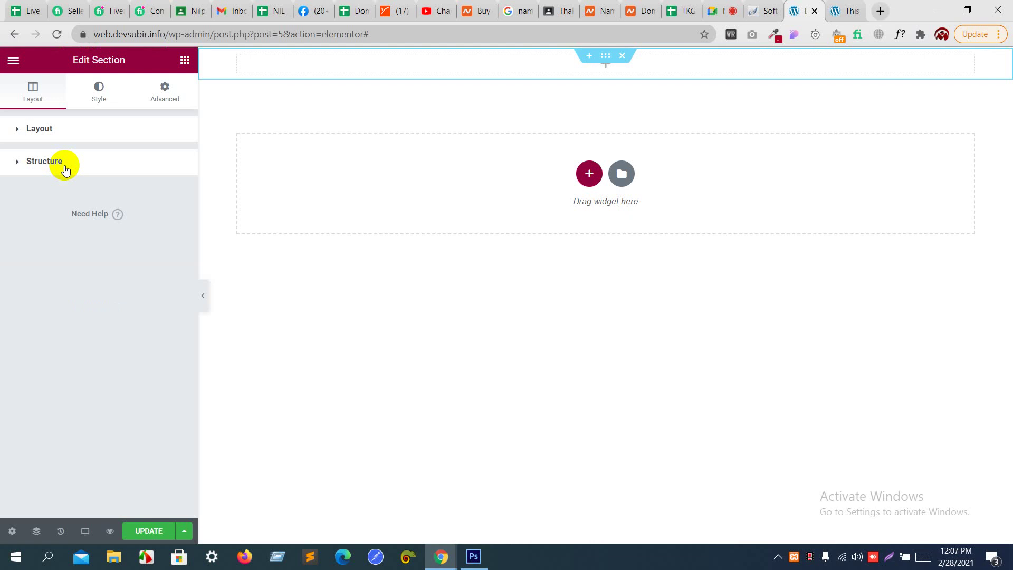
click(98, 100)
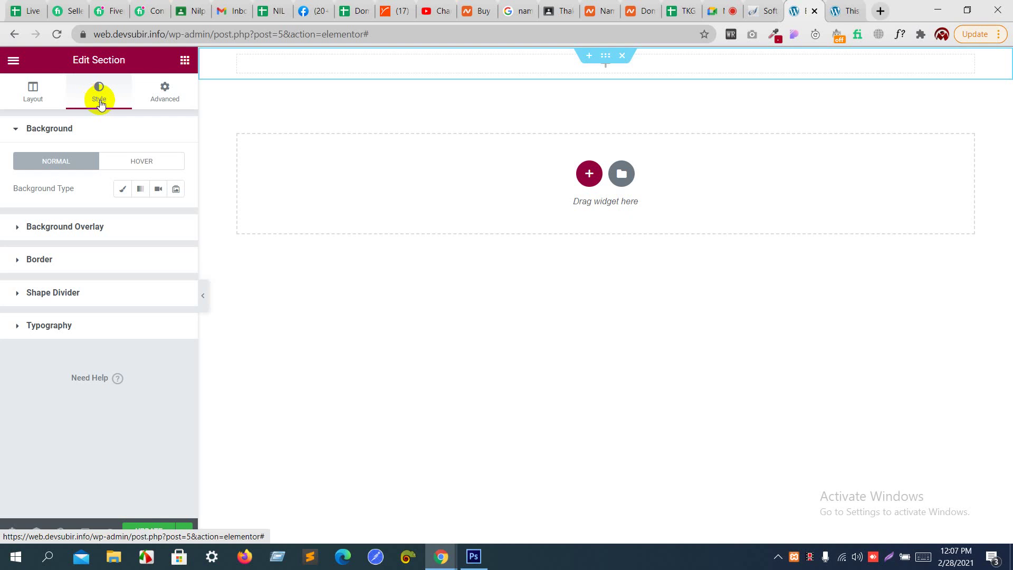
click(86, 127)
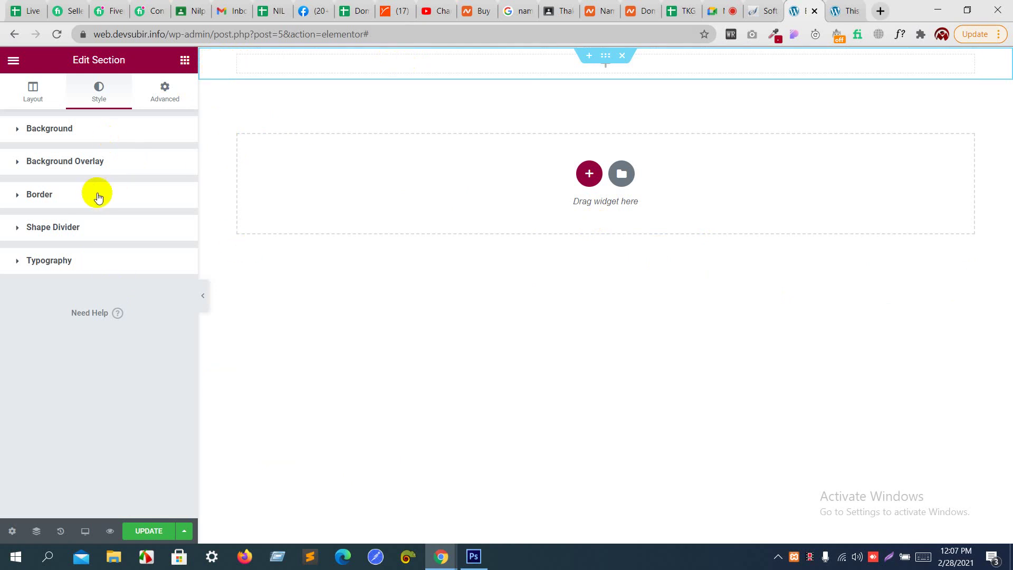
click(87, 132)
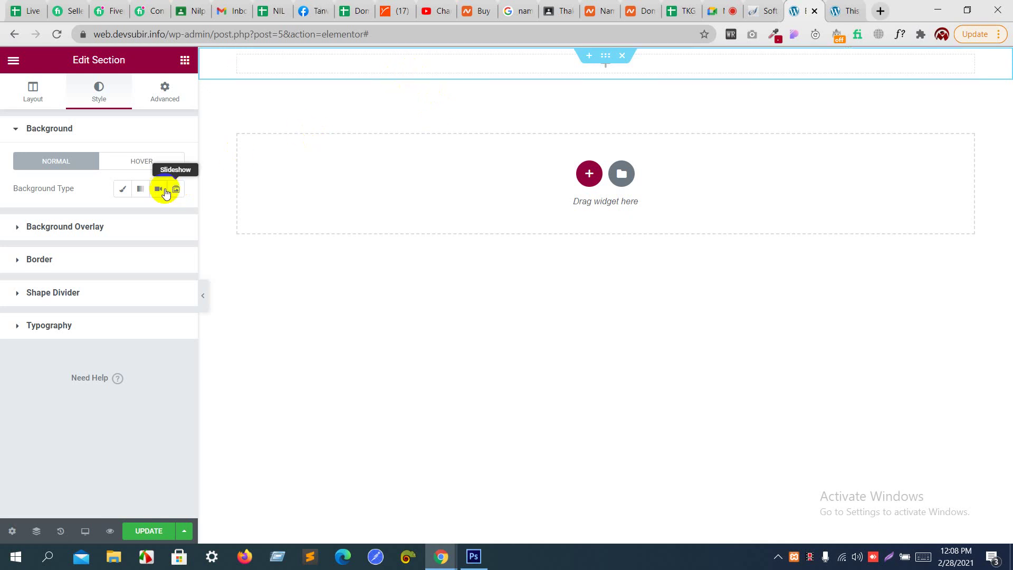
Try the Classic, Gradient and Video background types, keep Classic, and open its colour picker
click(123, 192)
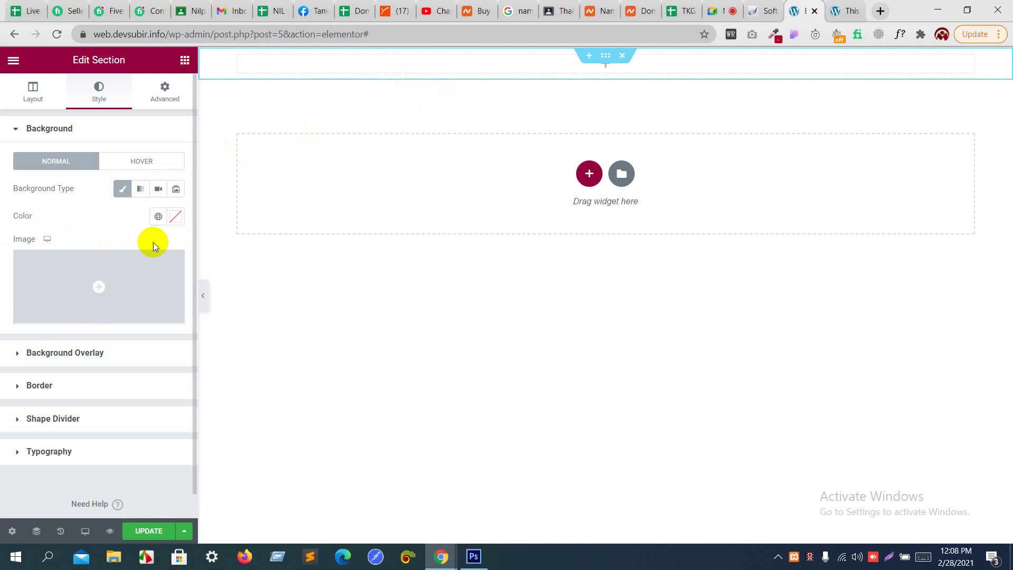
click(141, 191)
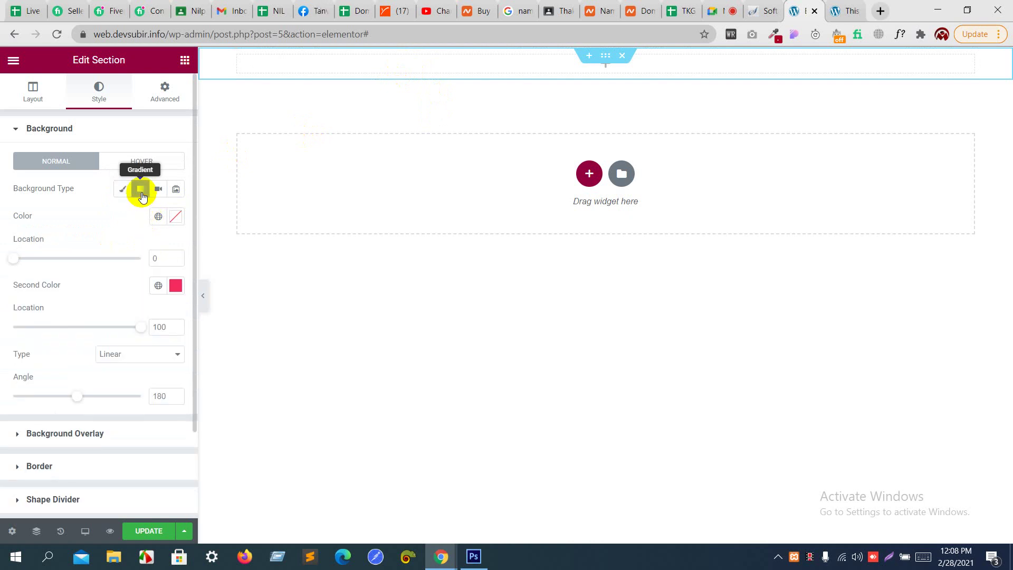
click(163, 189)
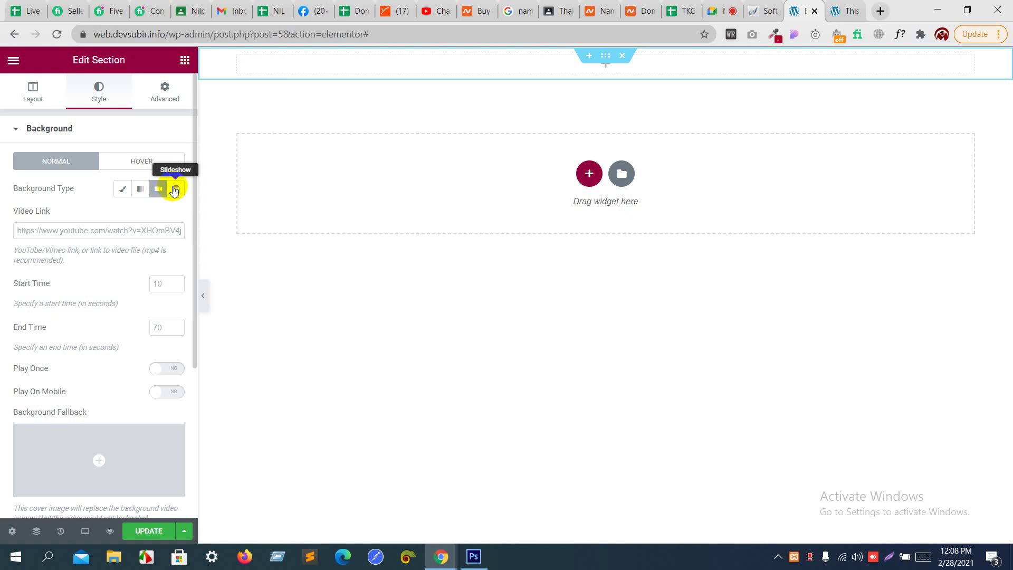
click(125, 188)
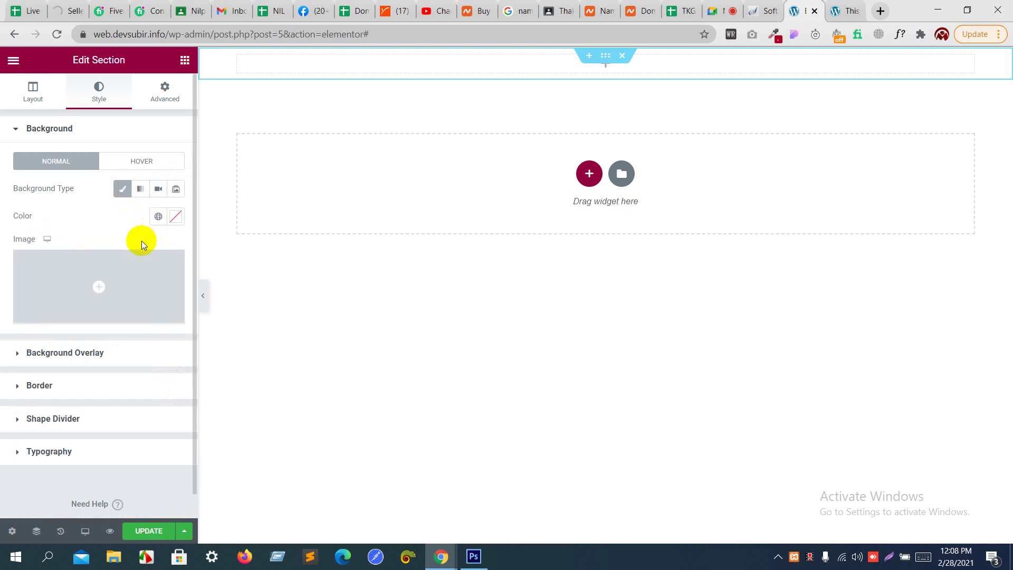
click(175, 218)
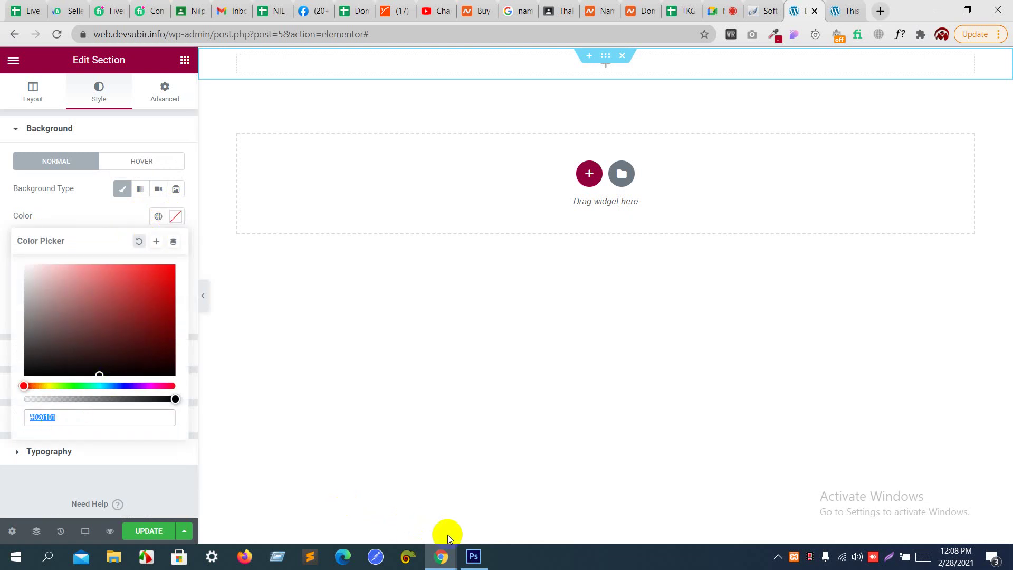
Eyedrop the dark header colour in Photoshop's Color Picker and copy its hex 23232e
click(473, 556)
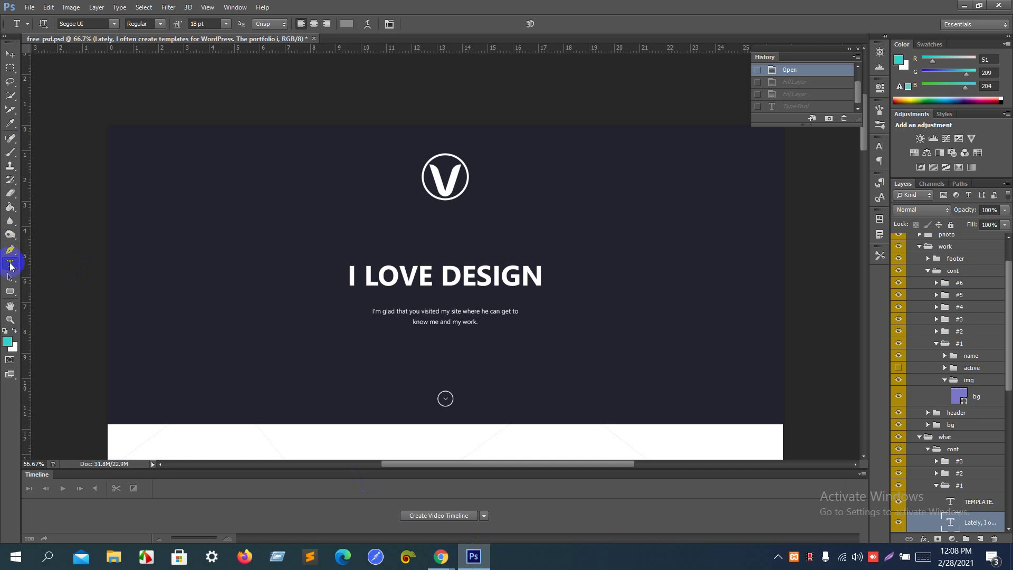
click(9, 342)
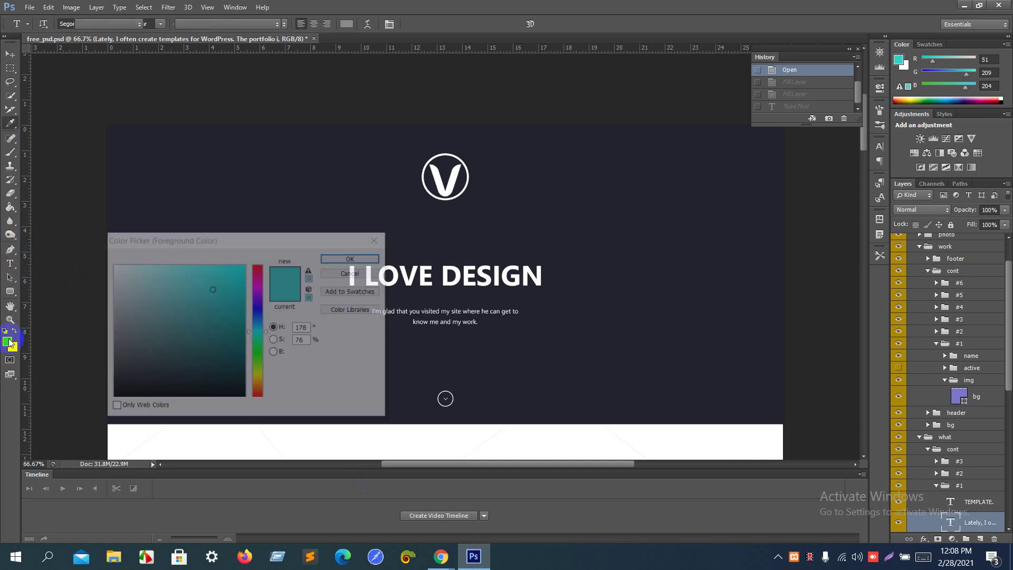
click(255, 168)
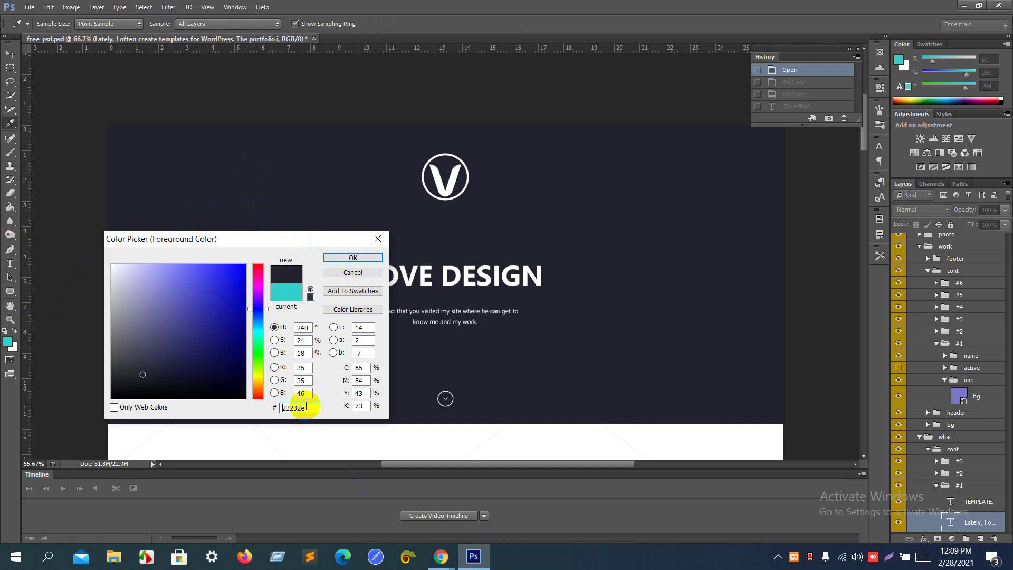
double_click(295, 407)
key(ctrl+c)
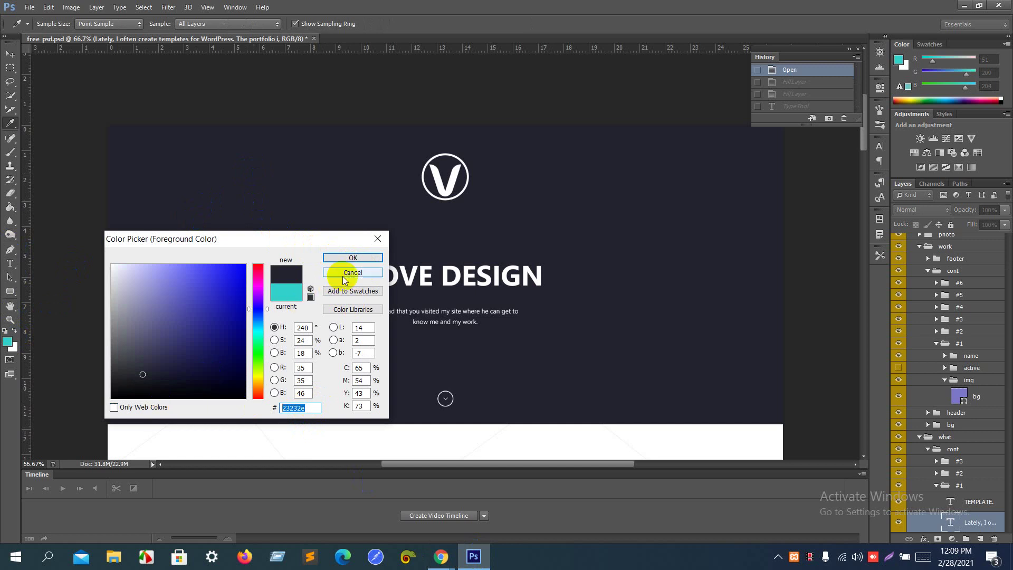
click(343, 277)
key(alt+Tab)
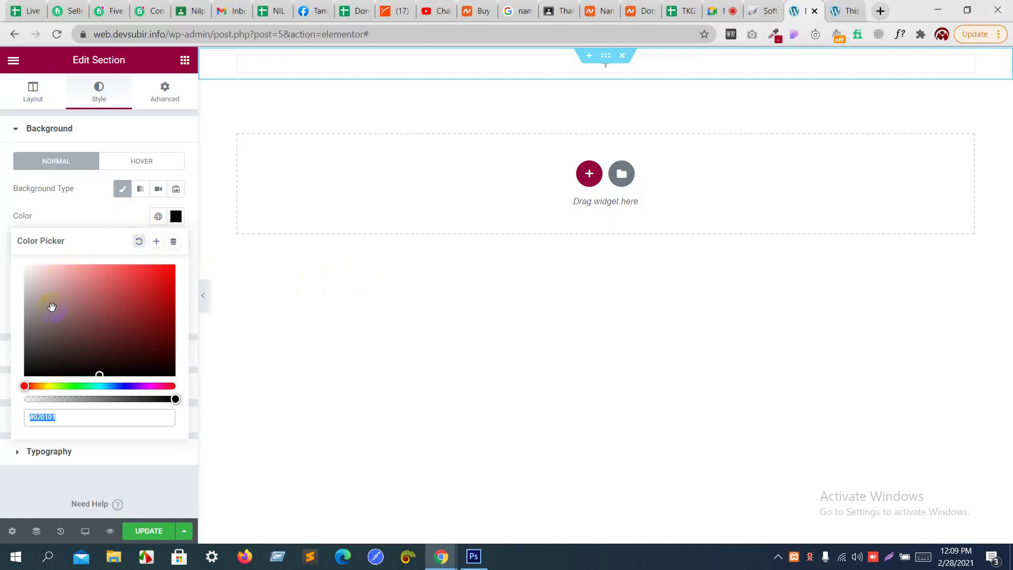
Paste 23232e as the section background colour, skip adding an image, and show the Advanced settings
key(ctrl+v)
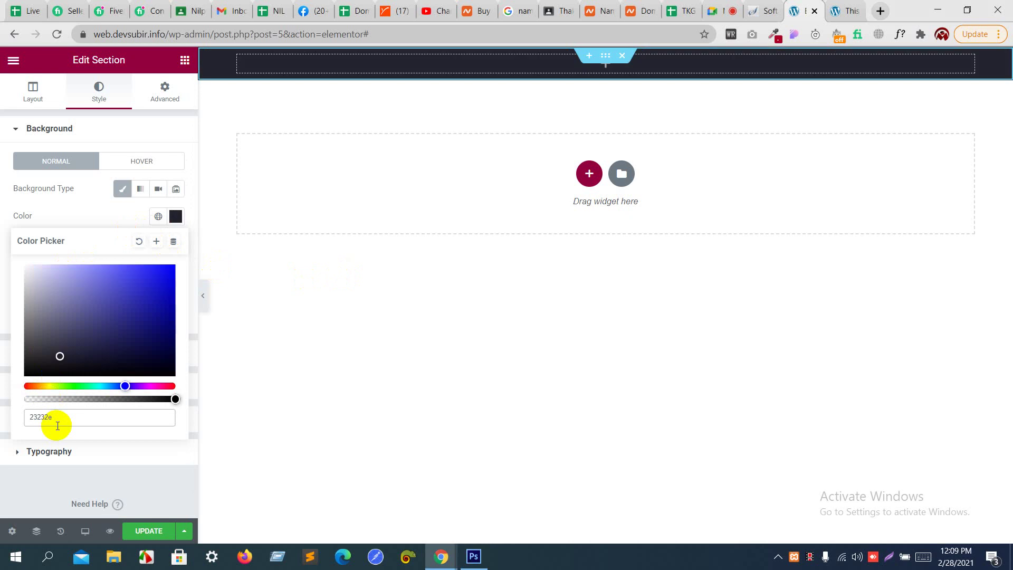
click(119, 220)
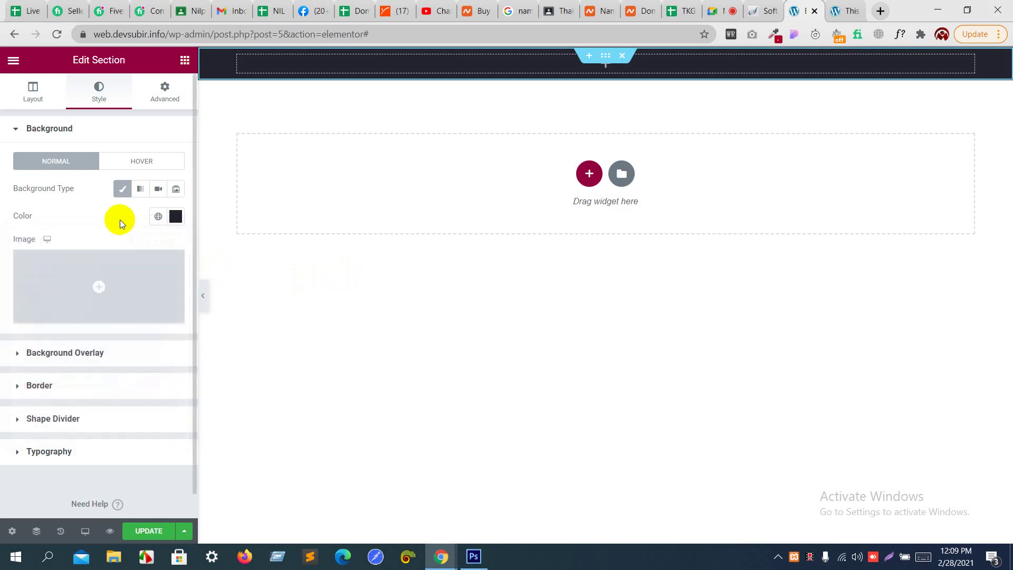
click(101, 285)
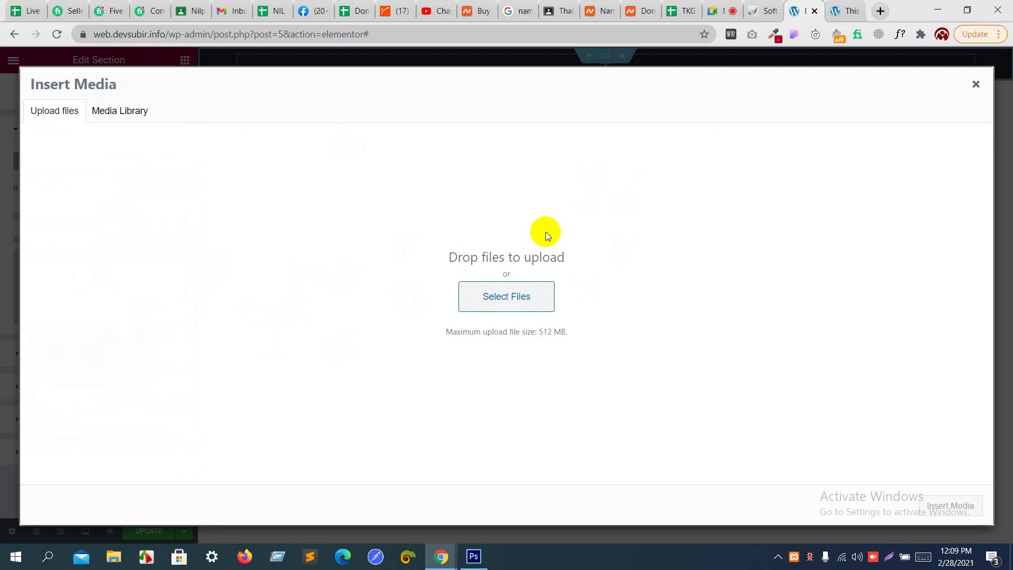
click(977, 82)
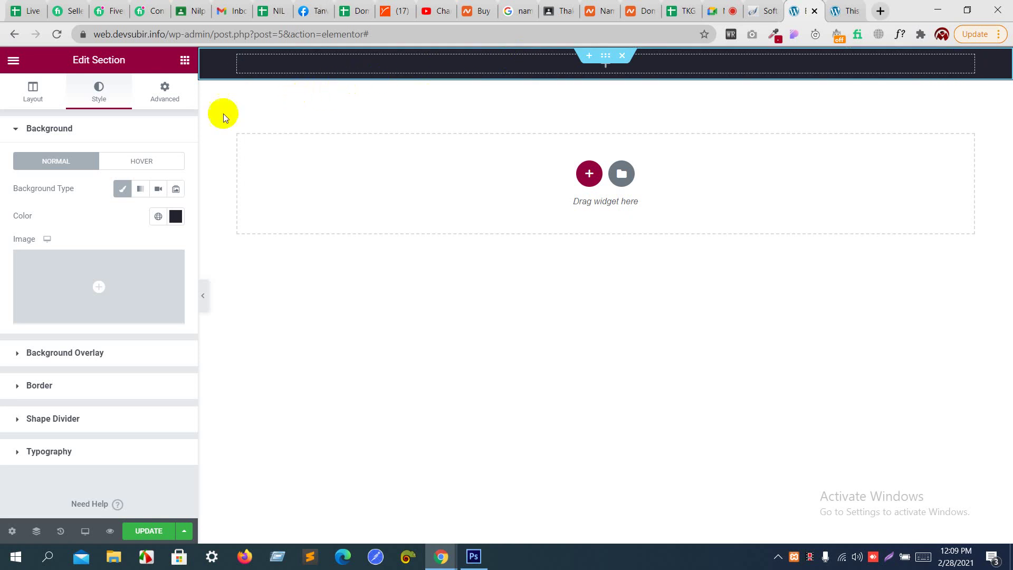
click(182, 104)
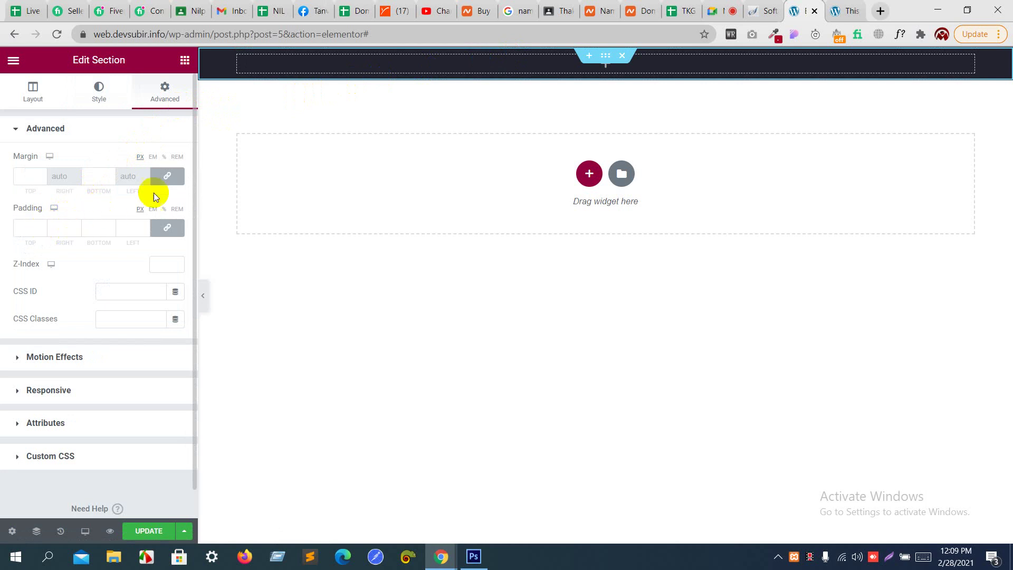
Experiment with linked padding values, then reset all the section's padding to 0
click(126, 225)
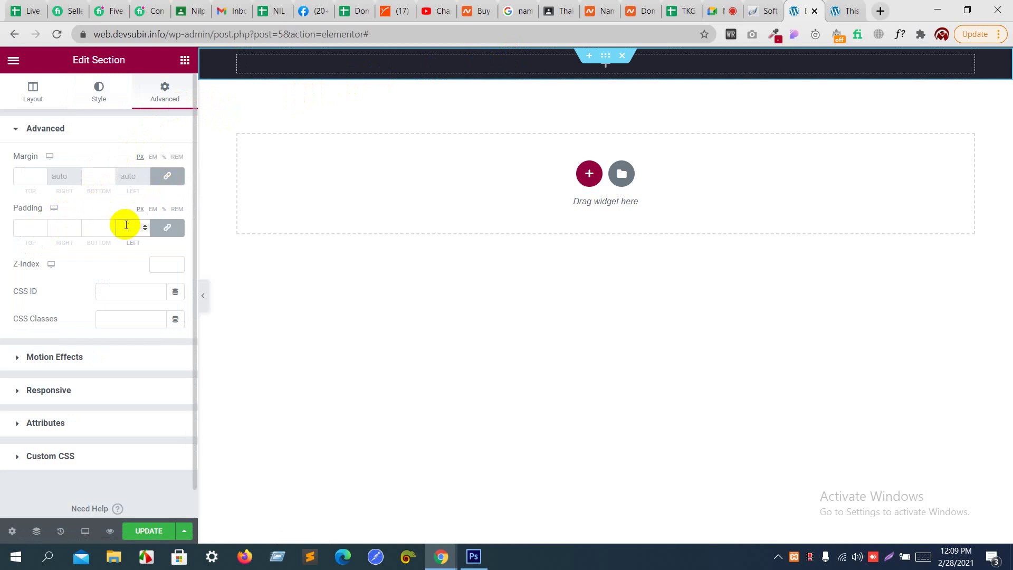
text(11)
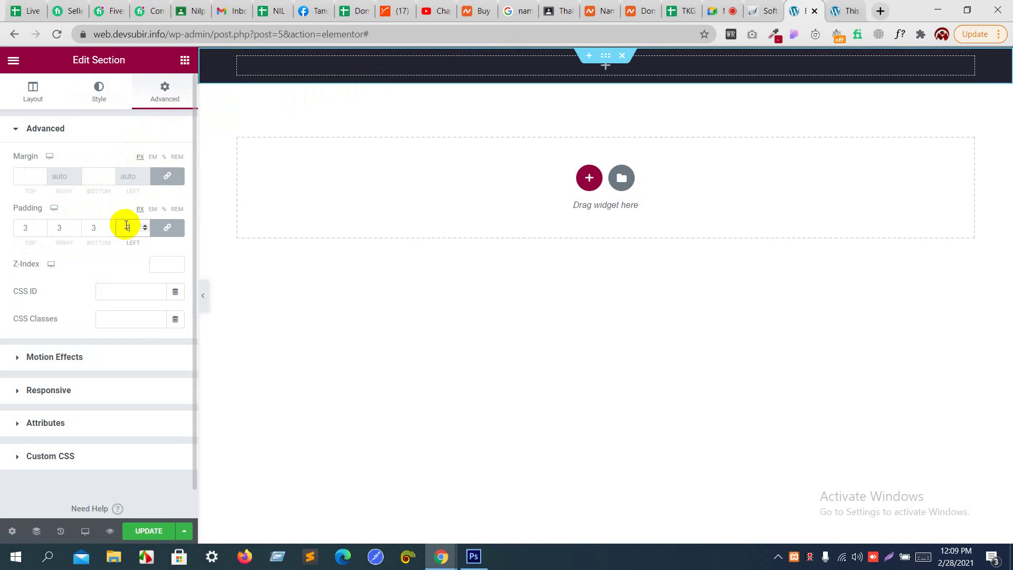
key(Up)
key(Up)
key(Up)
key(Up)
key(Up)
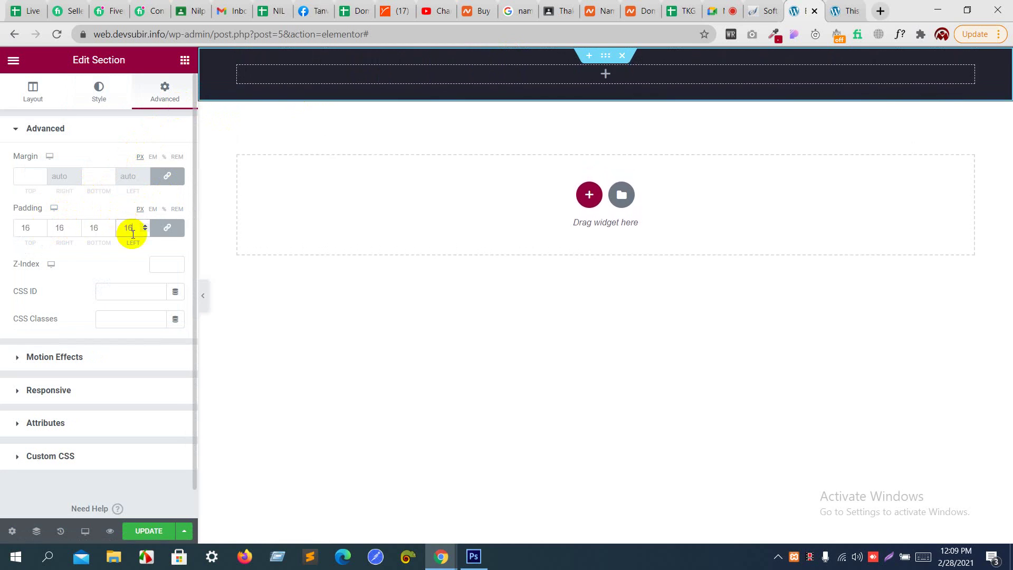
key(Up)
key(Up)
key(Up)
key(Up)
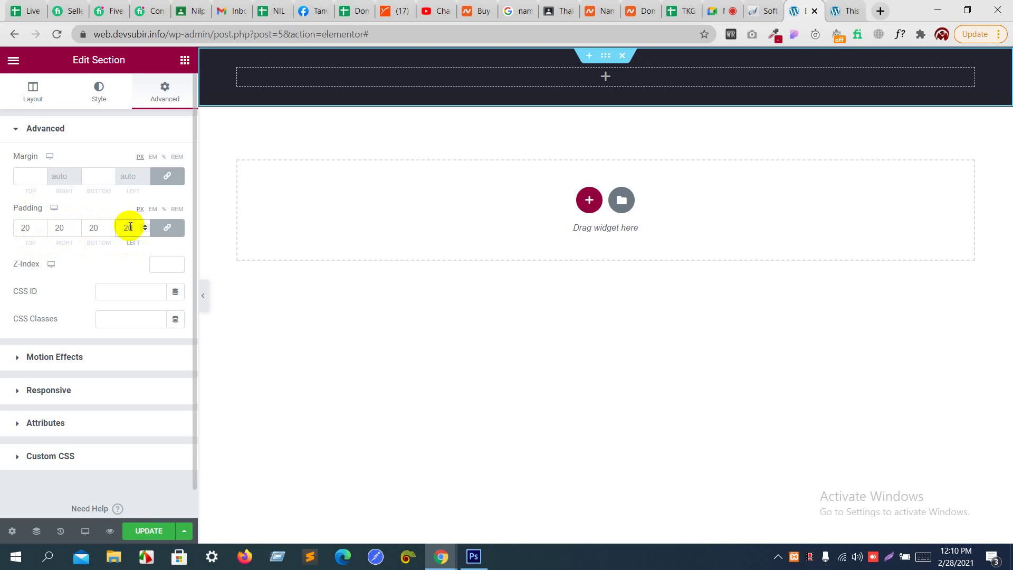
double_click(71, 228)
text(0)
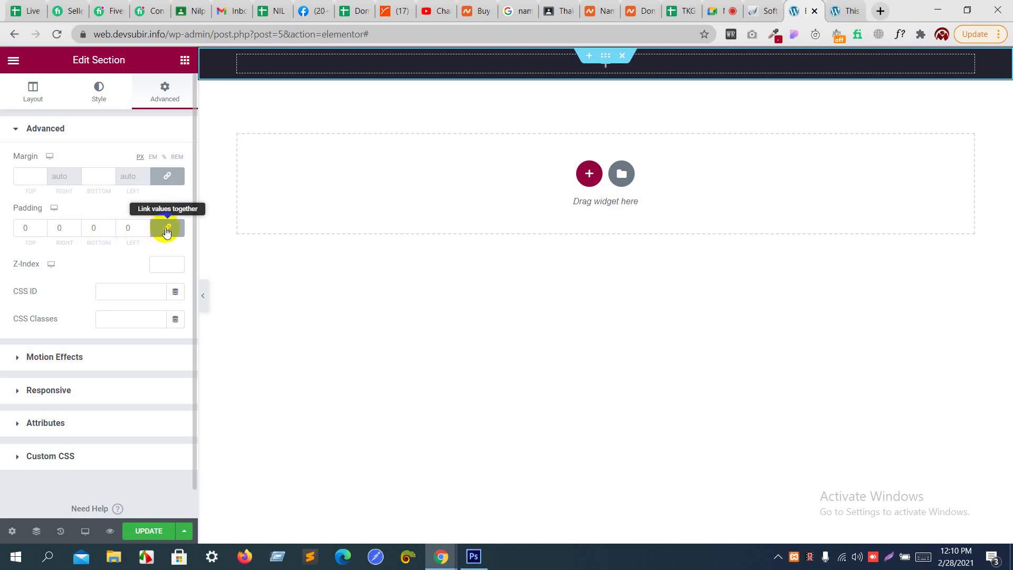
Unlink the padding and set Top and Bottom to 20 px, keeping the sides at 0
click(167, 229)
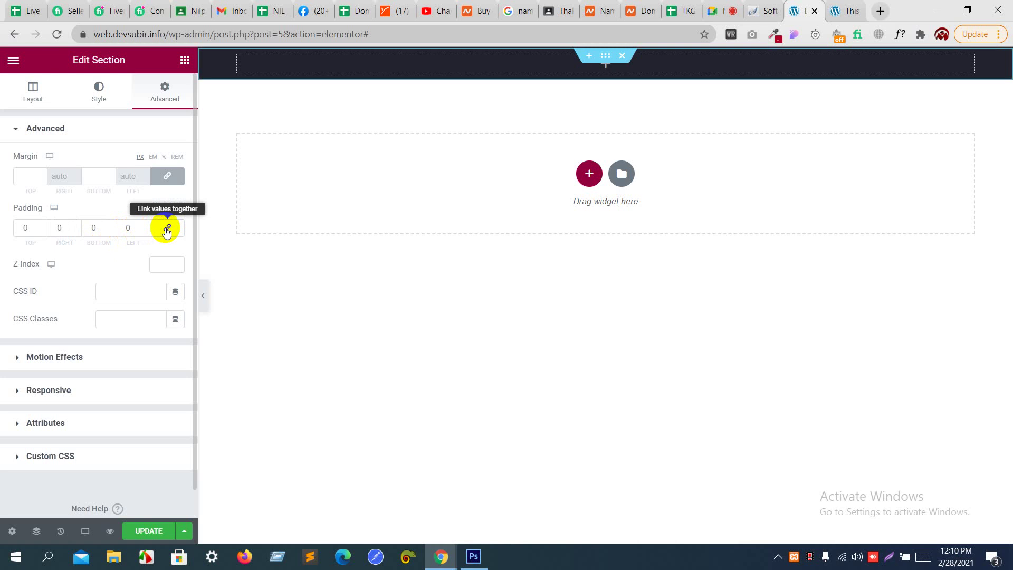
double_click(21, 227)
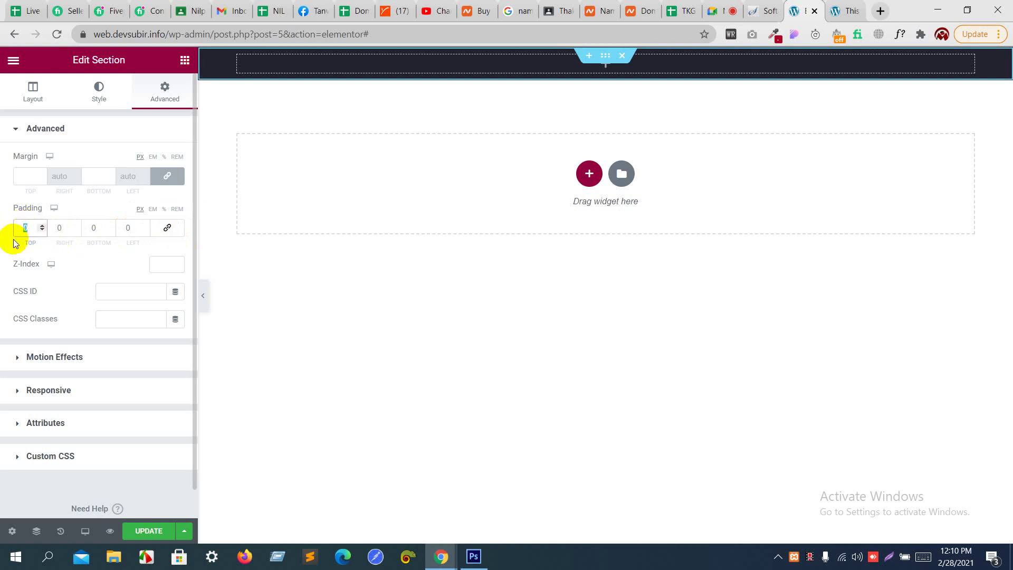
text(20)
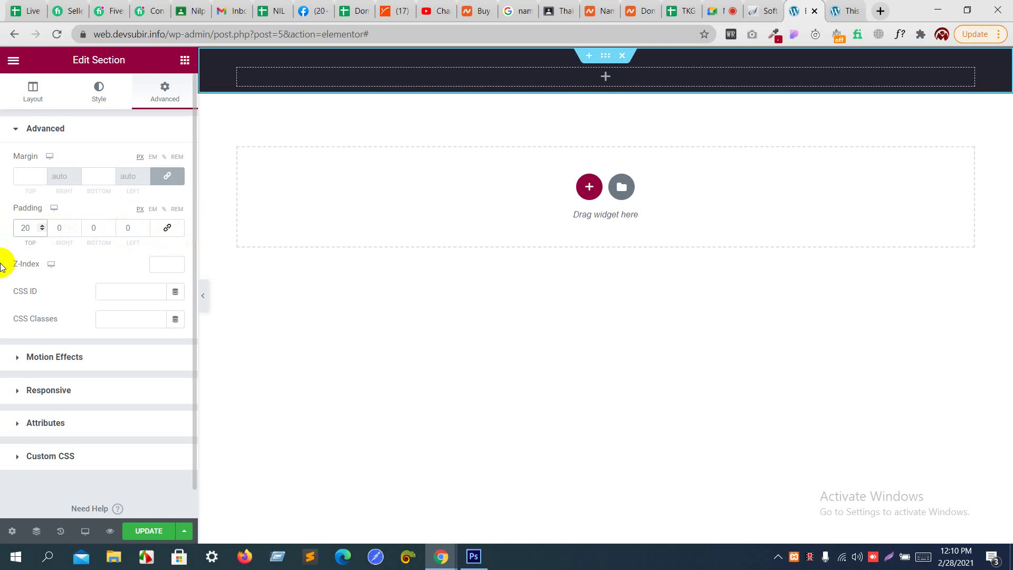
double_click(93, 228)
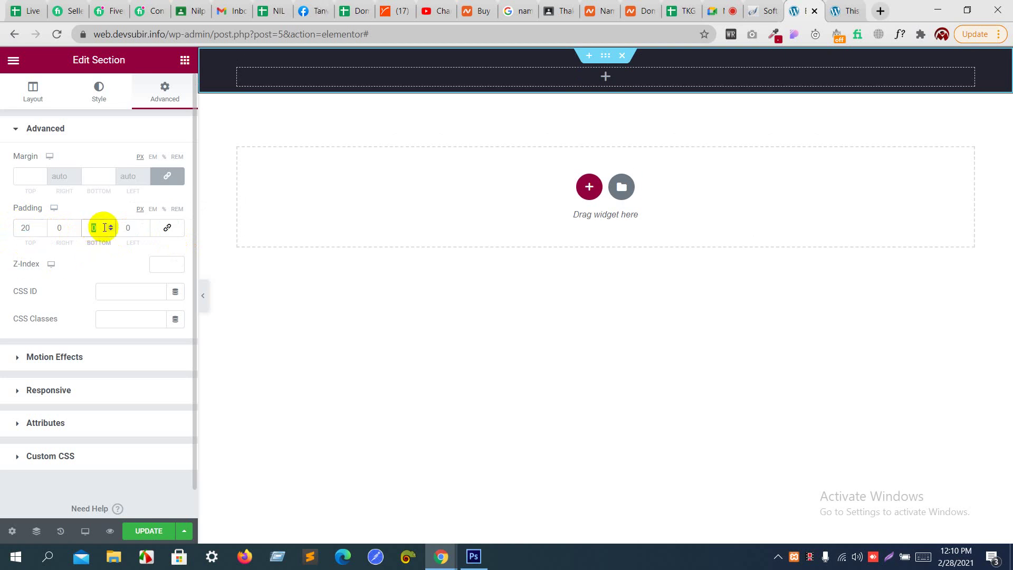
text(20)
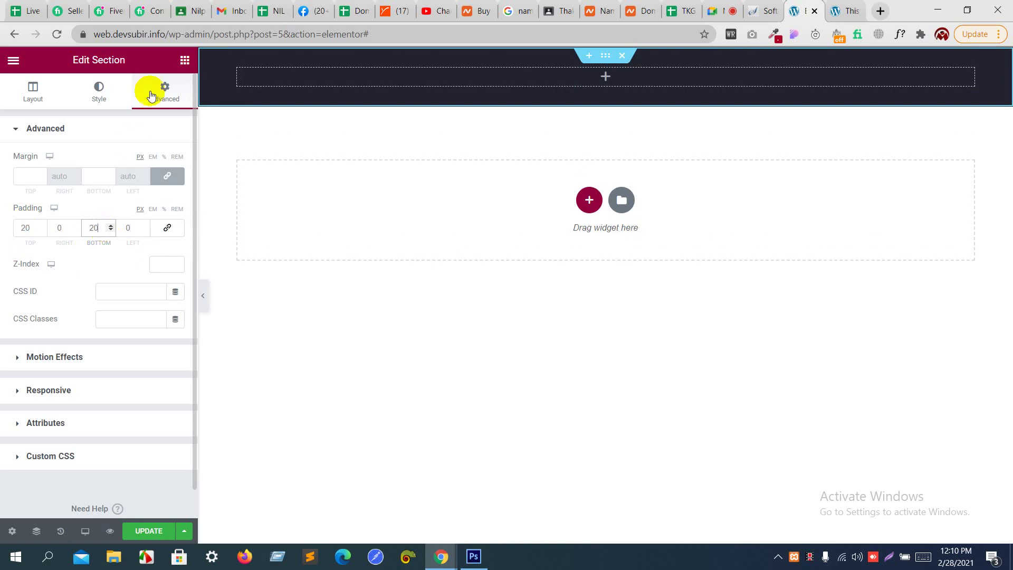
key(alt+Tab)
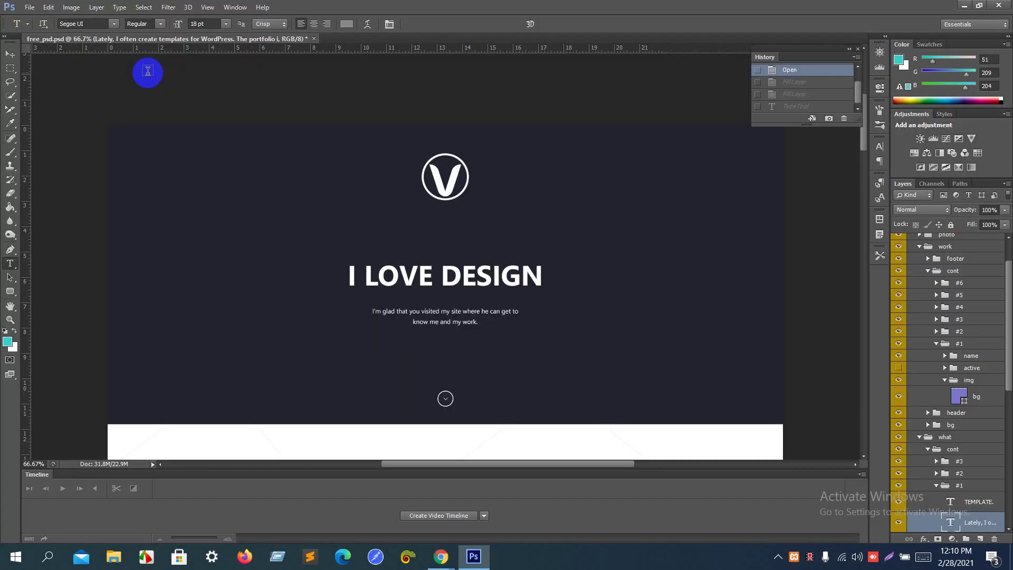
Scroll up to check the top of the Photoshop header design, then return to Elementor
scroll(452, 79, up, 1)
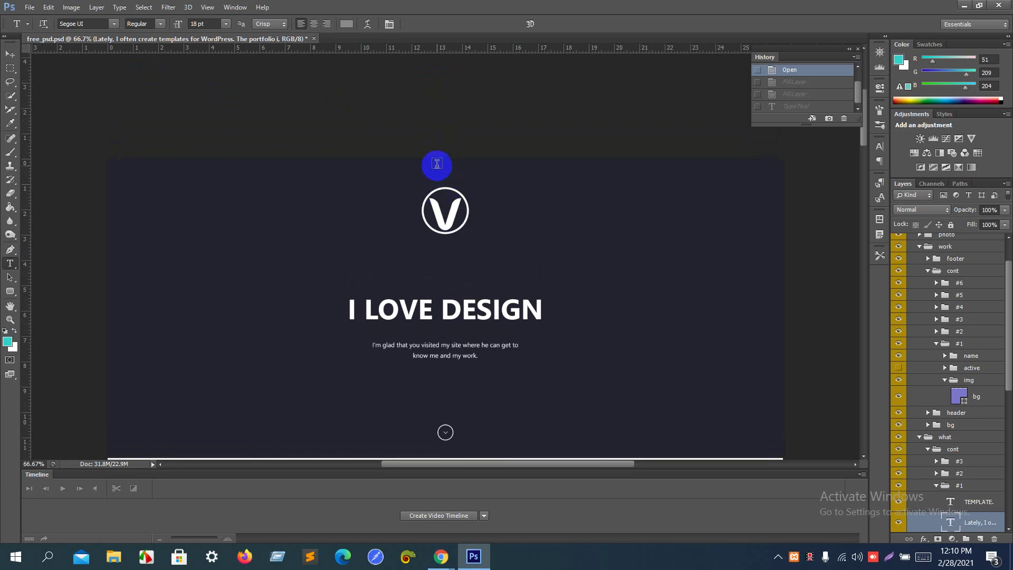
key(alt+Tab)
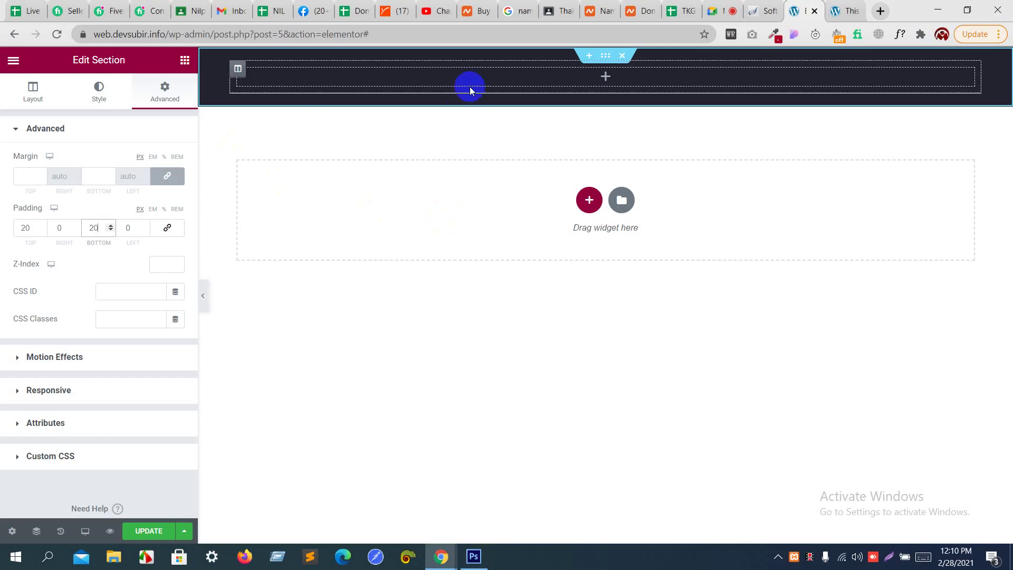
Drop an Image widget into the dark header section, leaving the default placeholder at Large 1024 x 1024
click(186, 61)
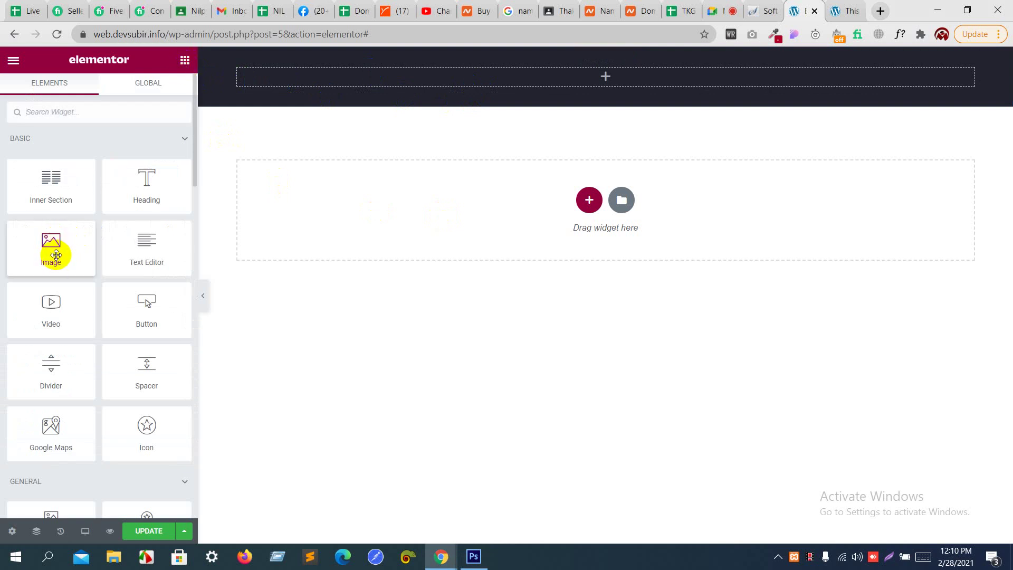
drag(55, 255, 620, 82)
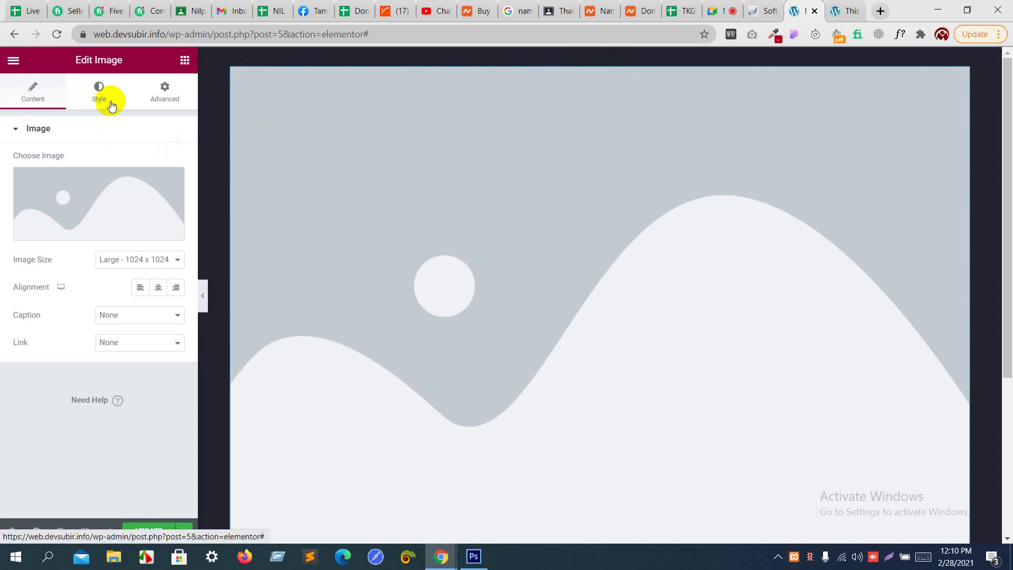
click(83, 135)
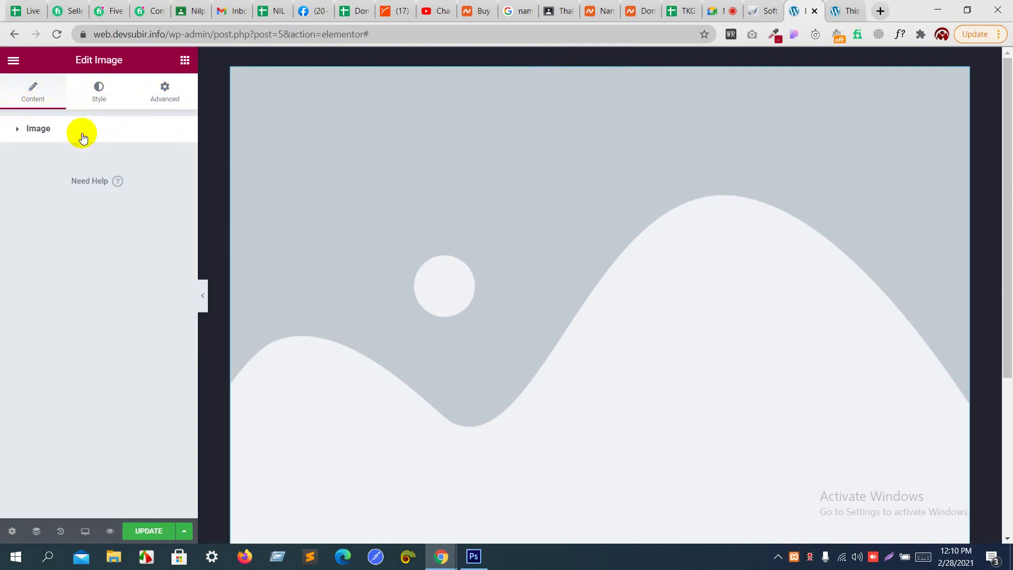
click(82, 132)
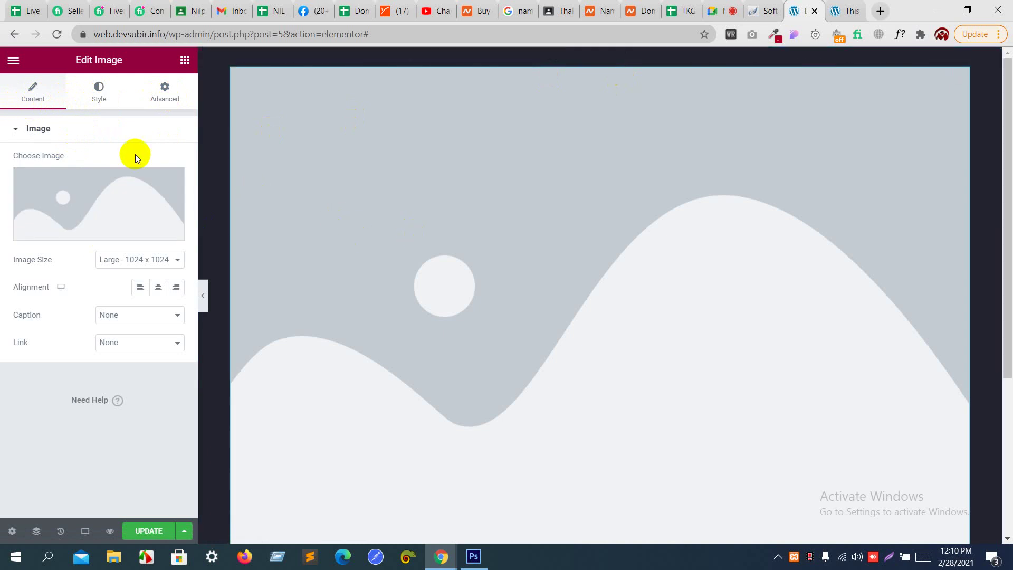
mouse_move(97, 190)
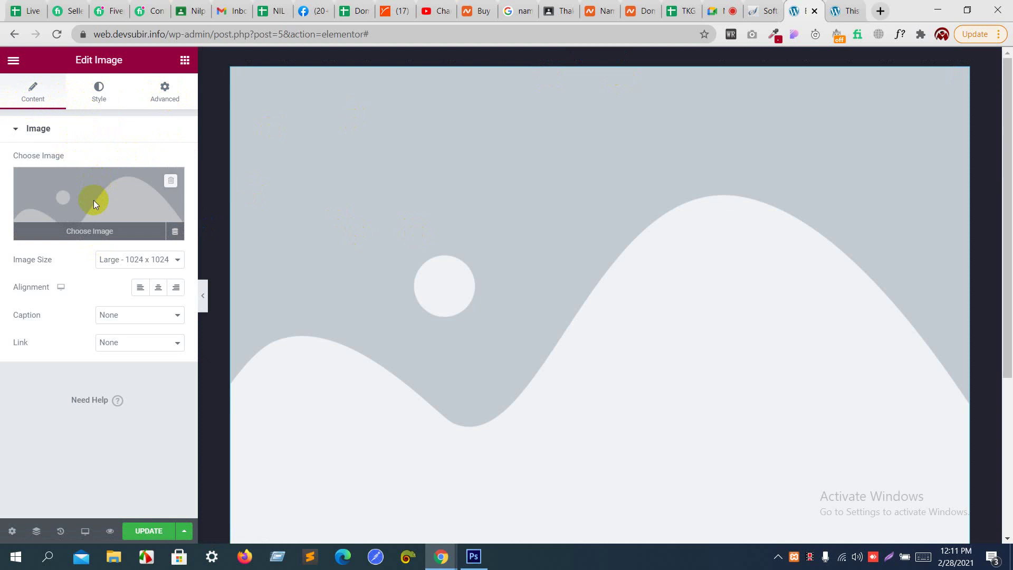
Upload logo.png from First psd to html > images and insert it into the Image widget
click(93, 200)
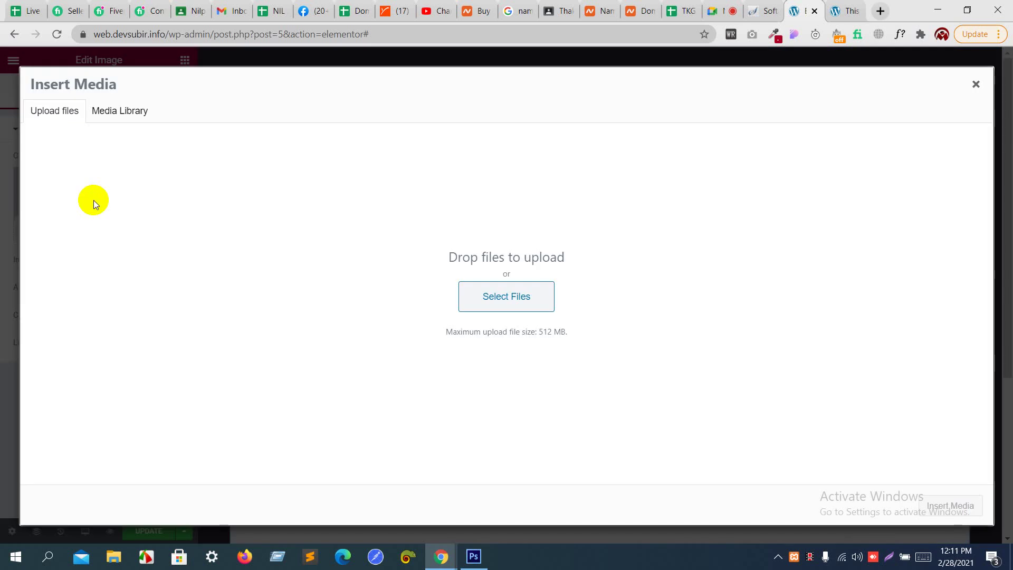
click(523, 290)
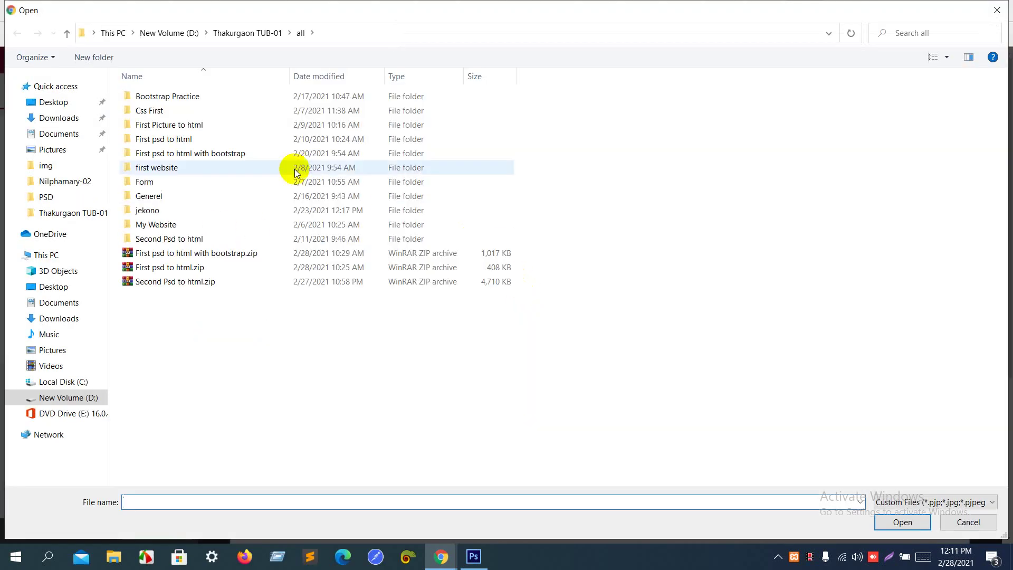
double_click(224, 139)
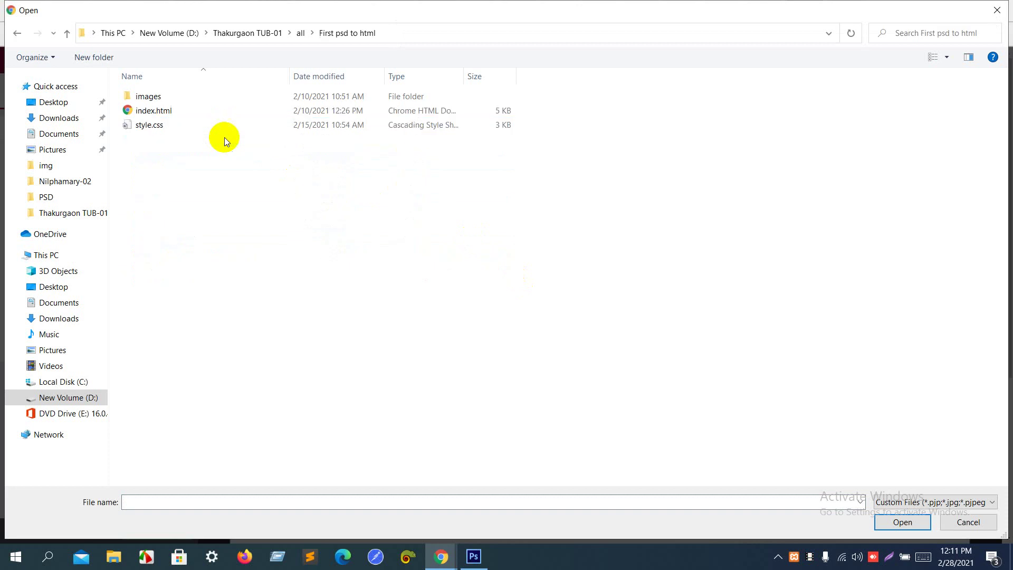
double_click(194, 97)
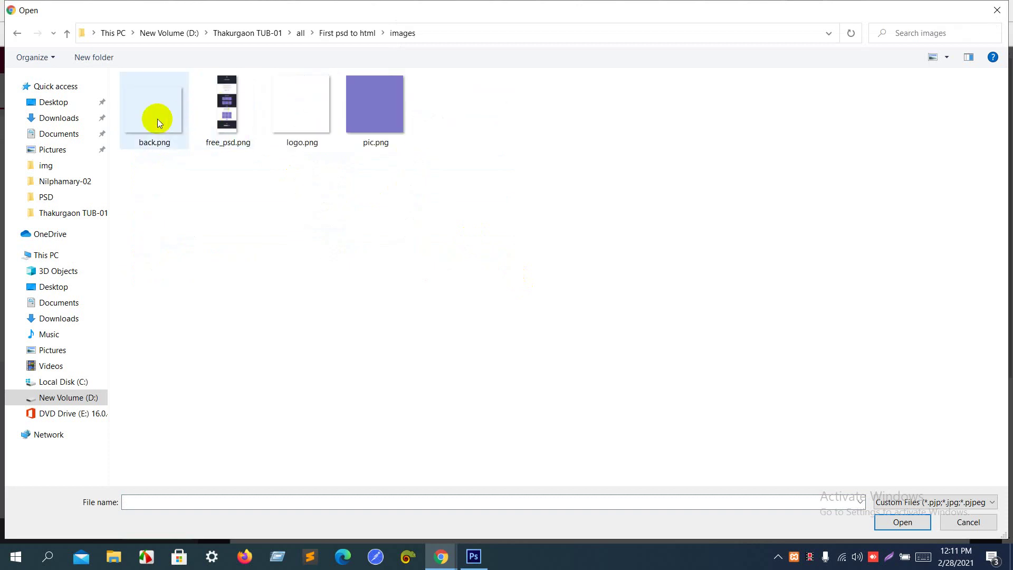
double_click(301, 106)
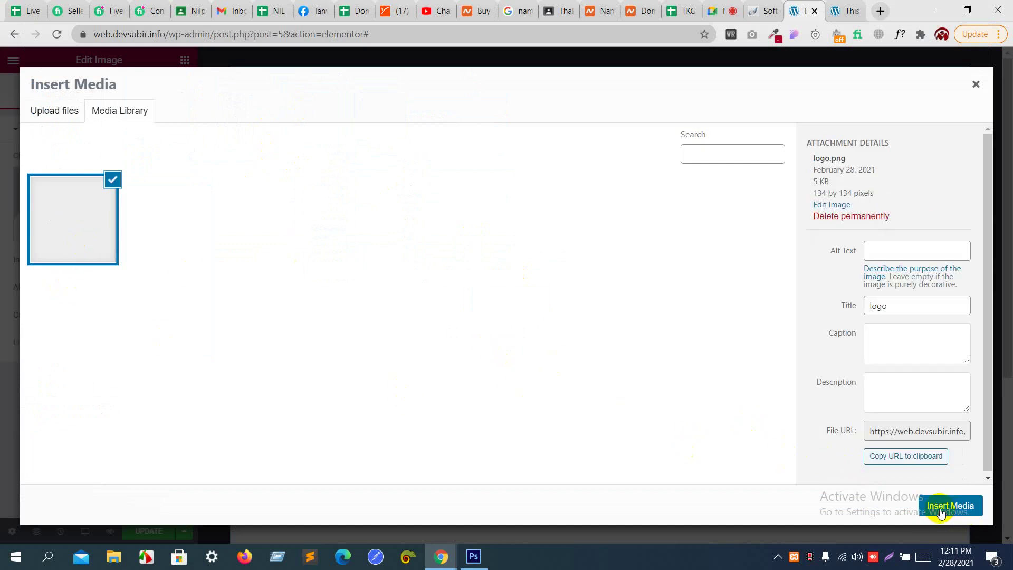
click(940, 508)
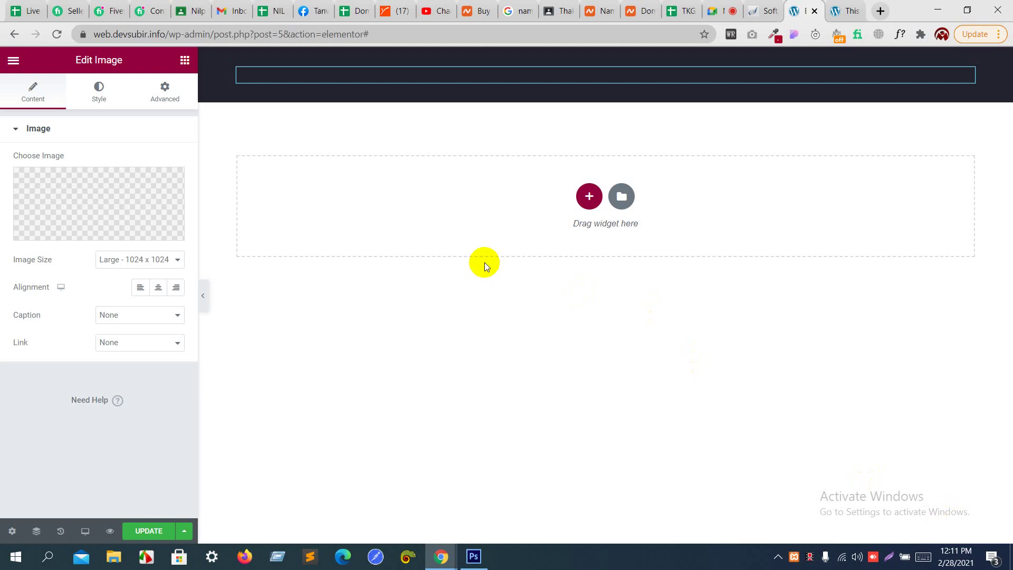
Re-insert logo.png into the image and save the page with Update
click(114, 205)
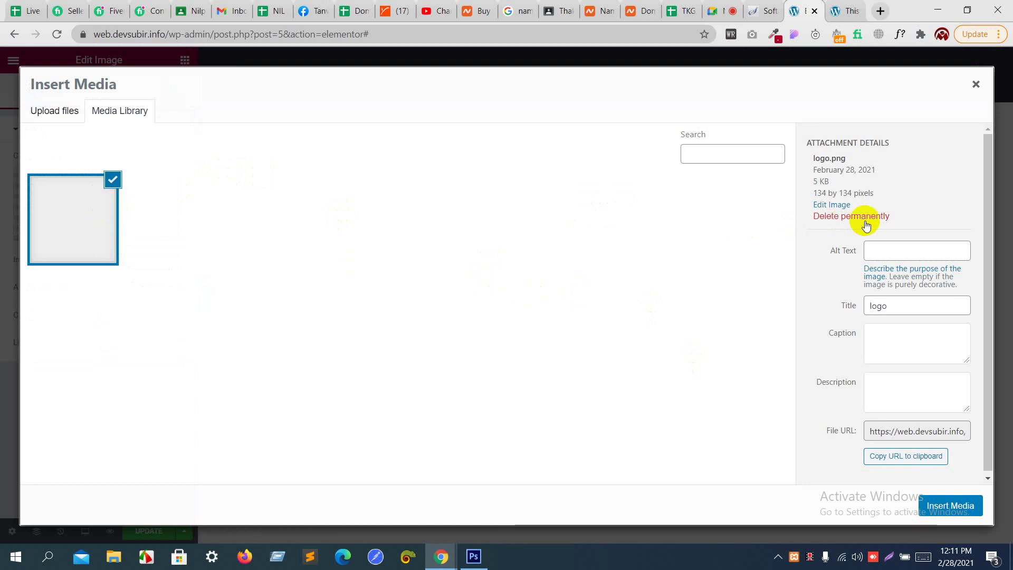
click(953, 507)
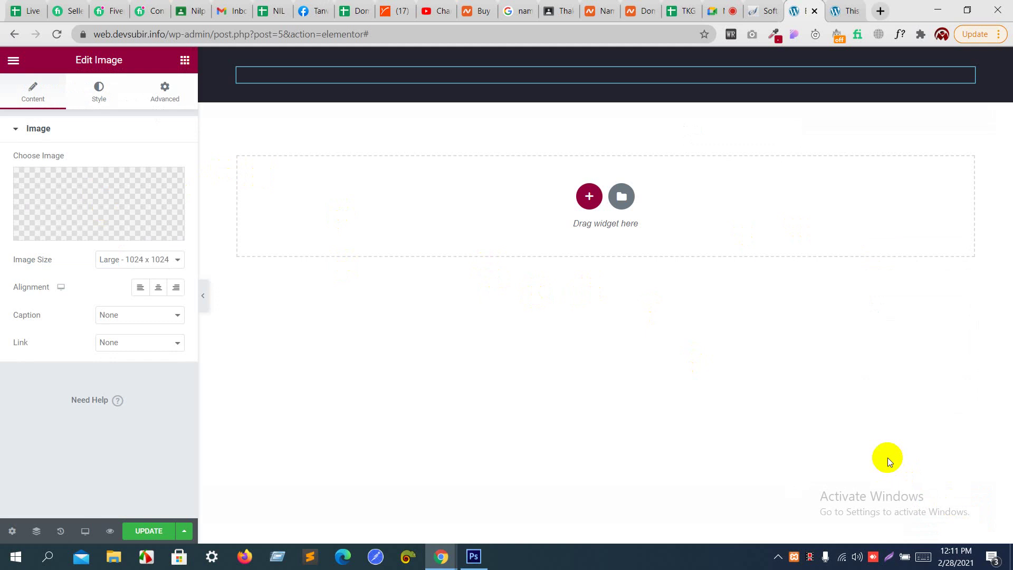
click(158, 527)
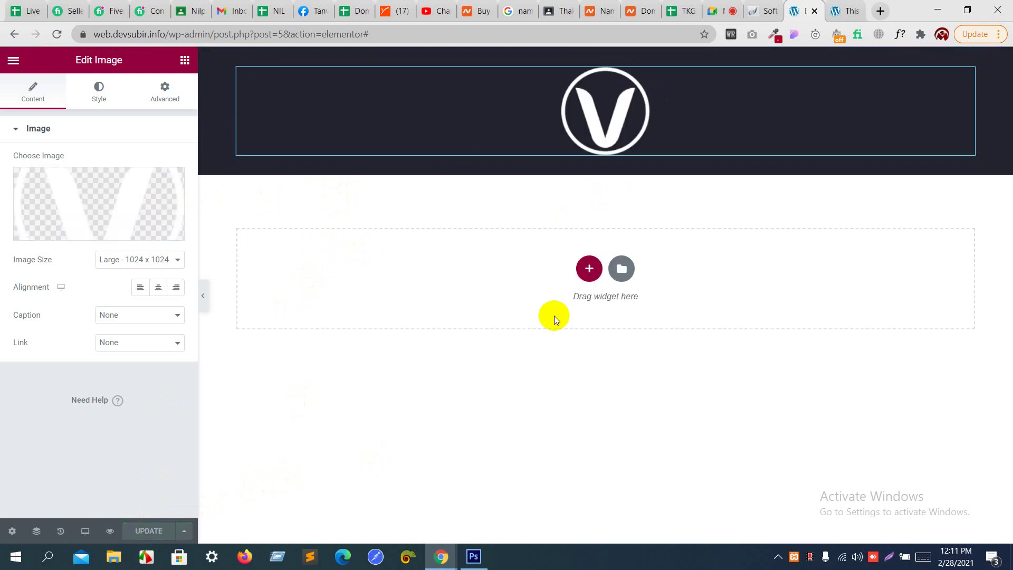
Set the header logo's image size to Thumbnail - 150 x 150, after trying Medium Large and Medium
click(616, 123)
click(138, 263)
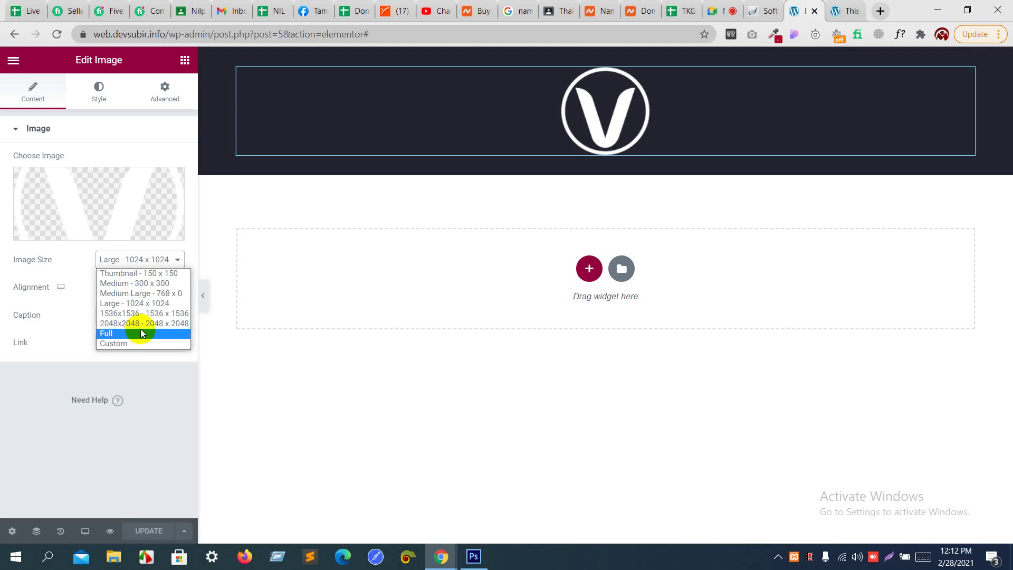
click(136, 295)
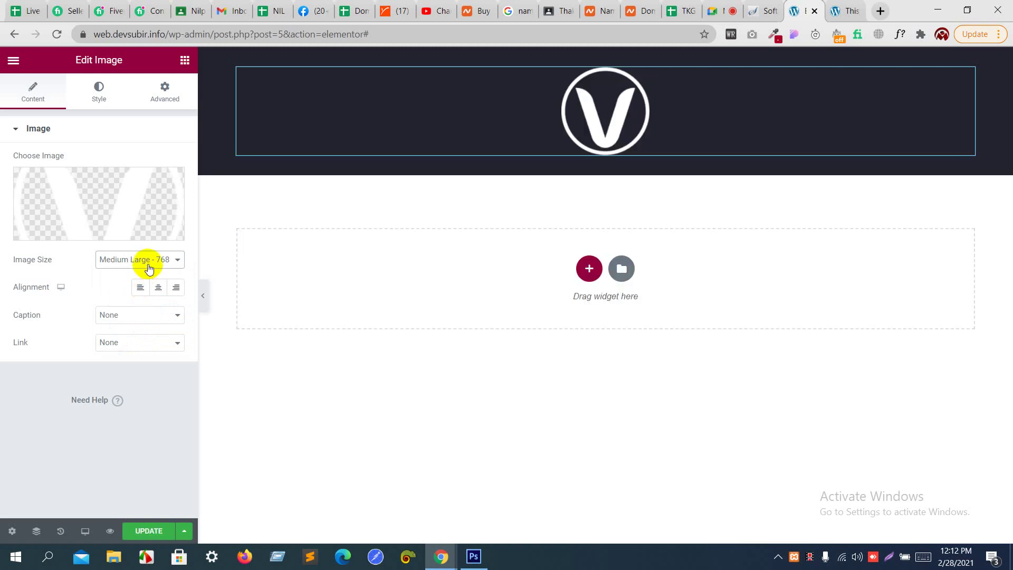
click(149, 268)
click(141, 280)
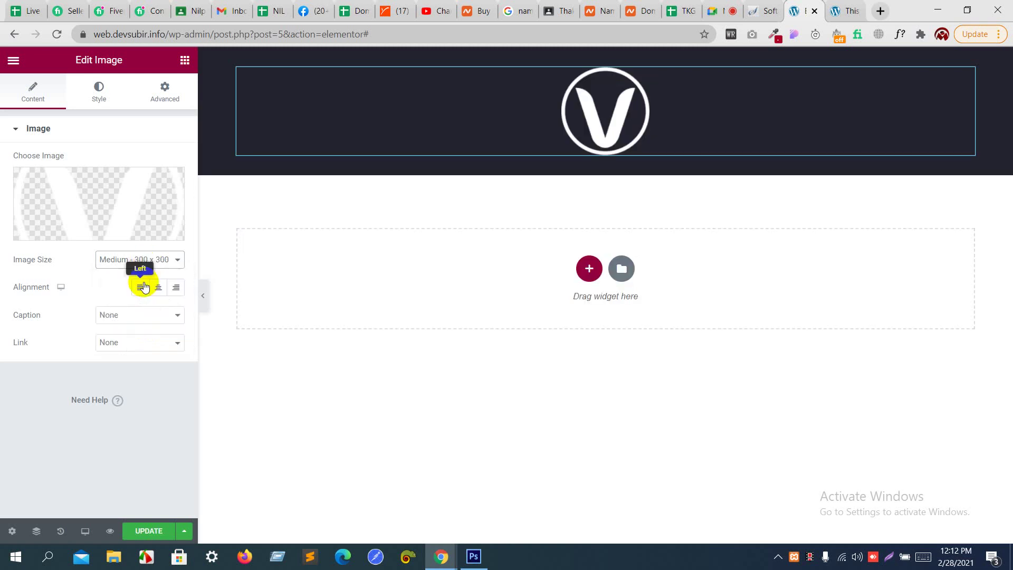
click(153, 259)
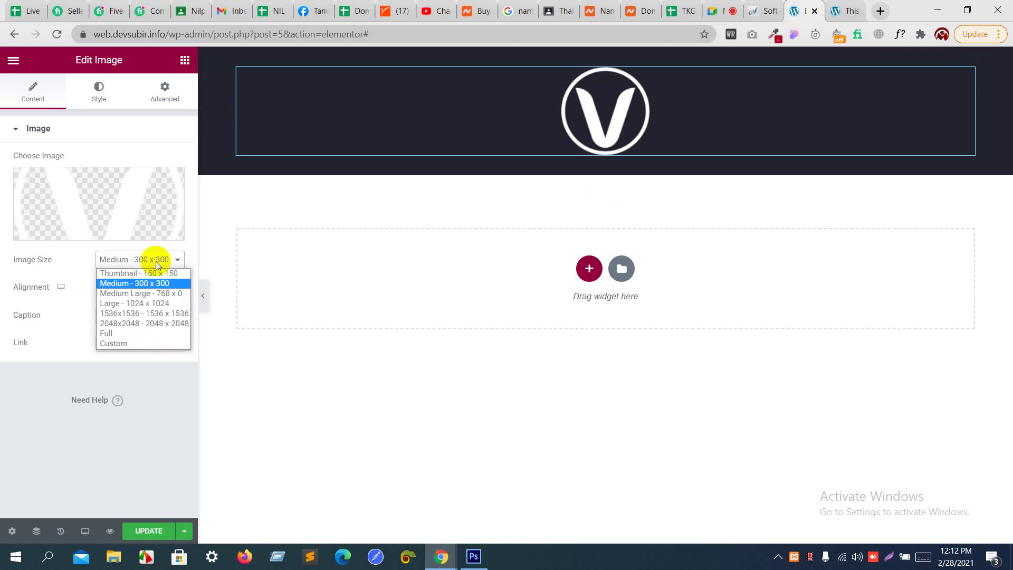
click(149, 276)
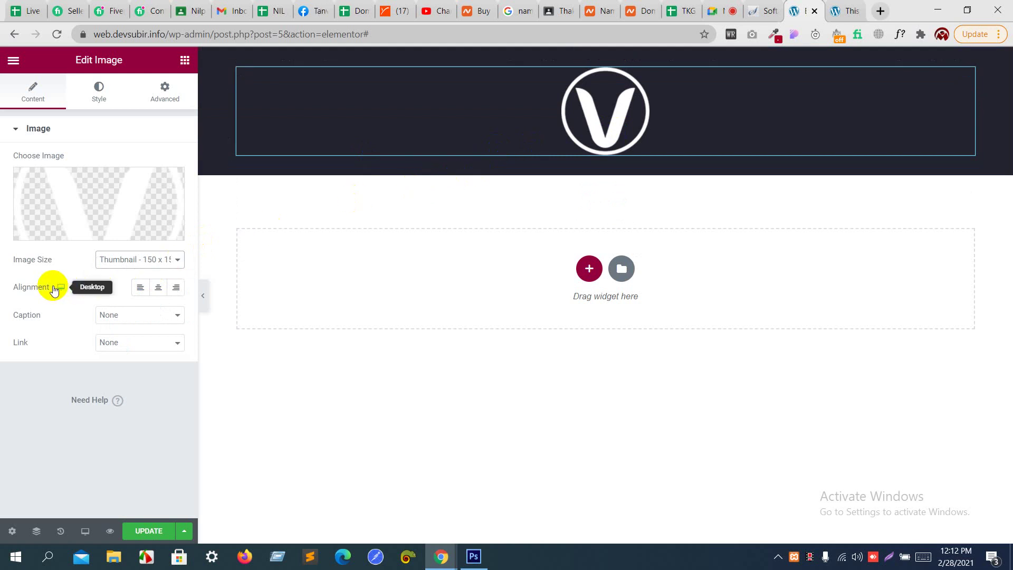
Centre the logo in the header and keep its caption at None
click(139, 289)
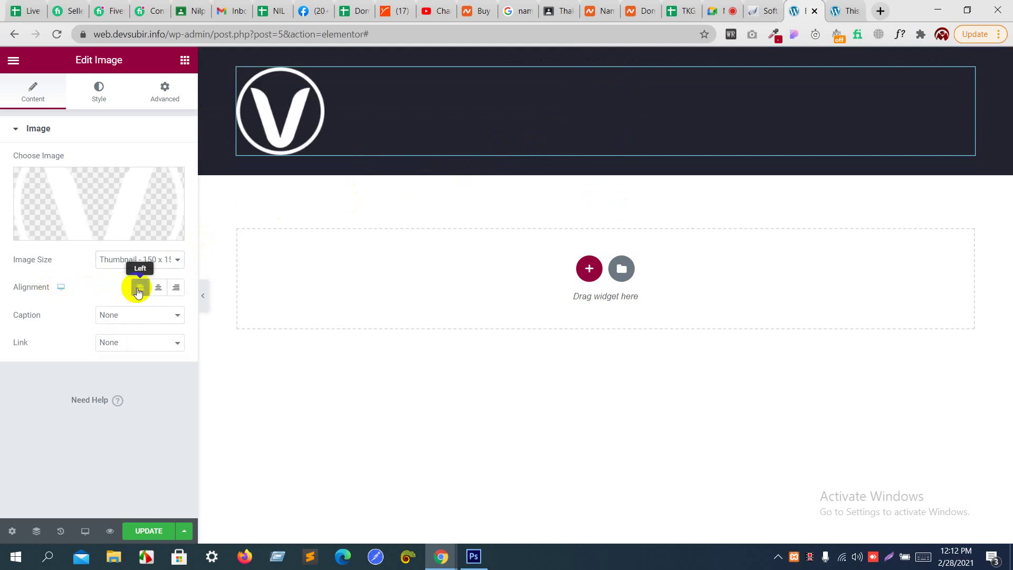
click(177, 288)
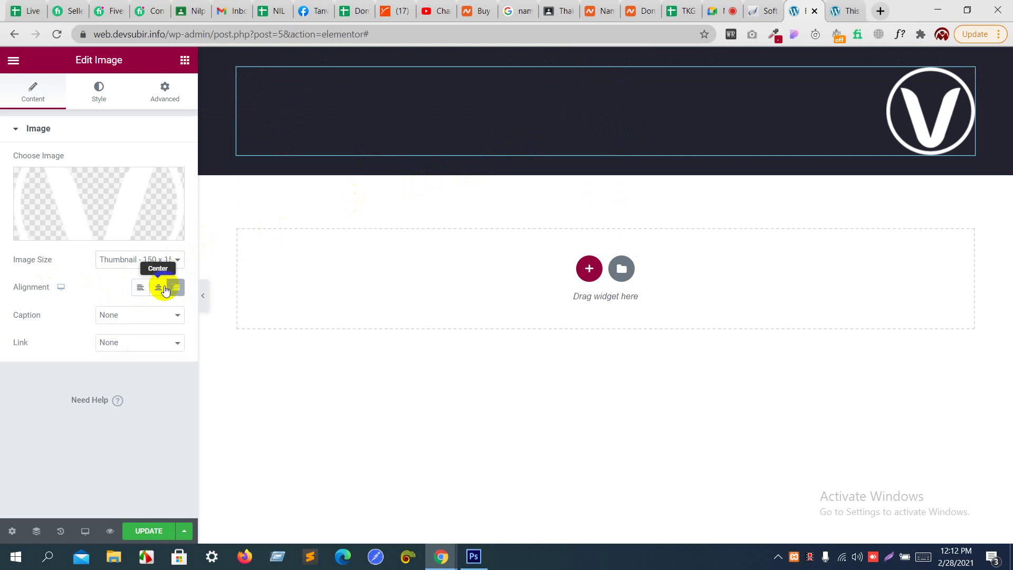
click(159, 289)
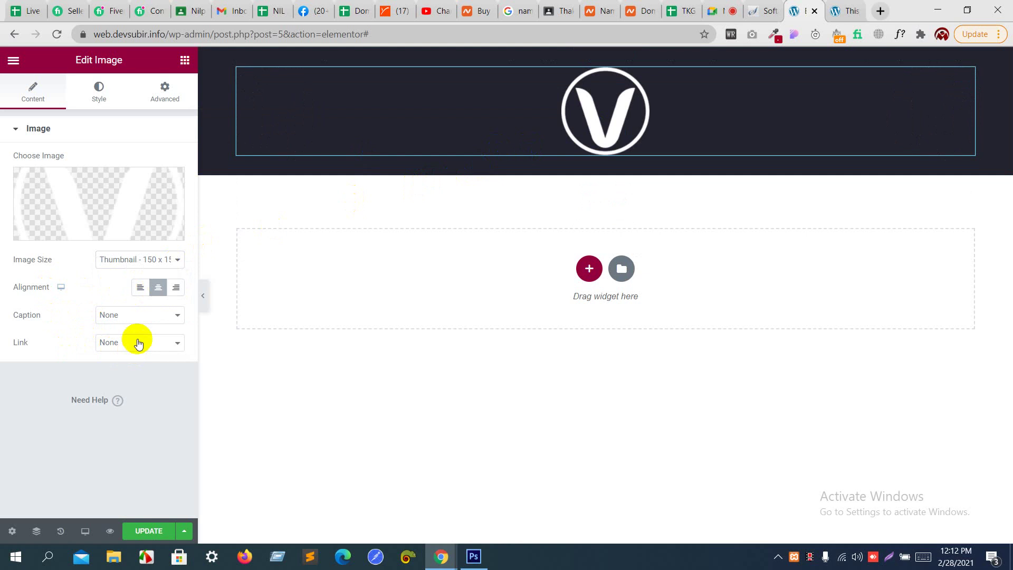
click(140, 316)
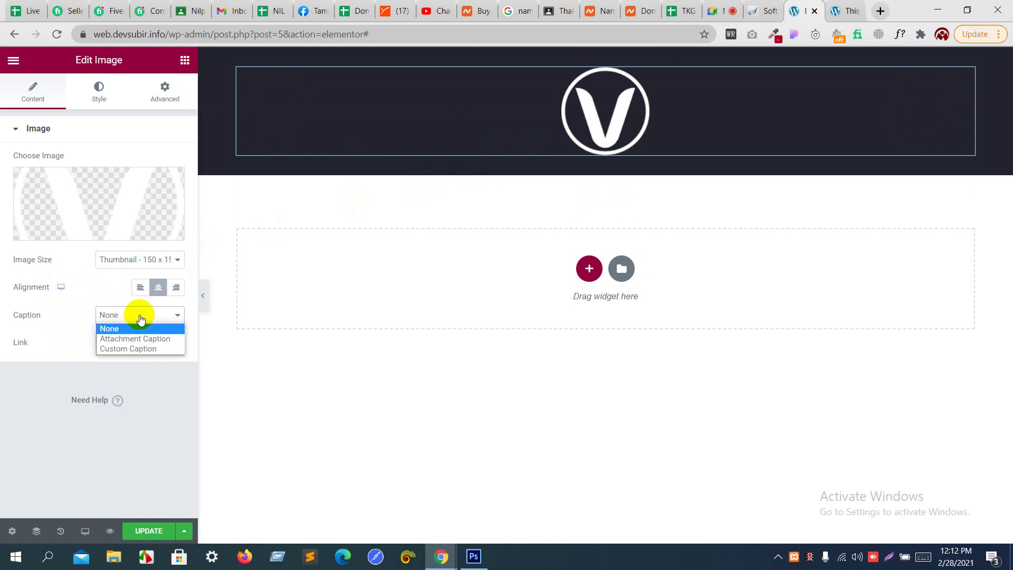
click(140, 316)
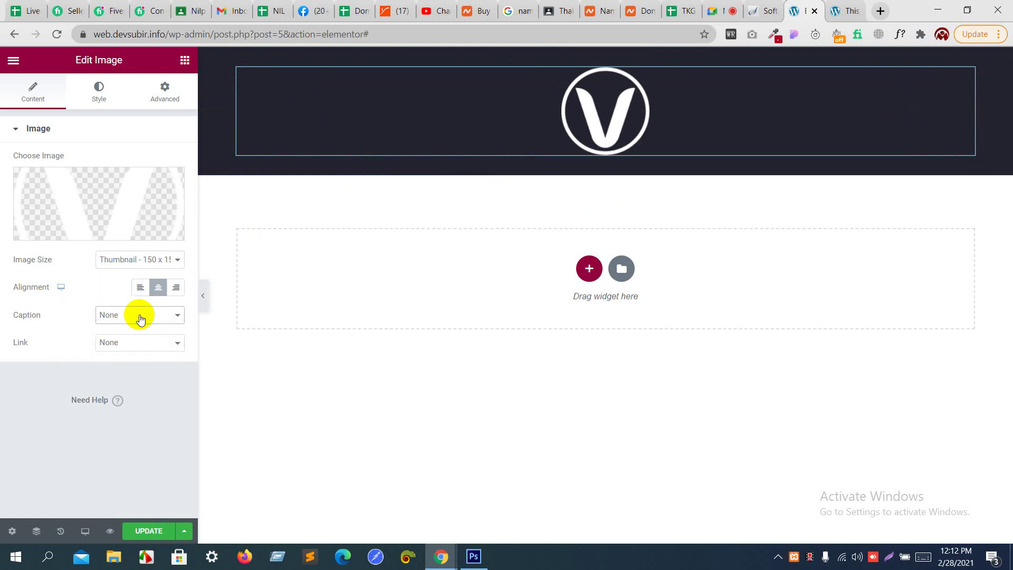
click(107, 343)
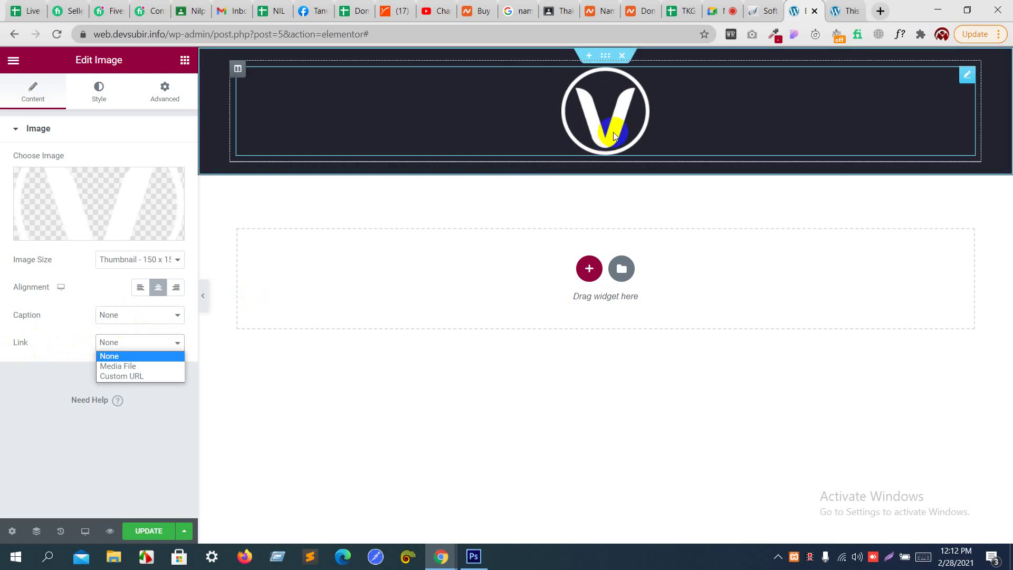
click(713, 12)
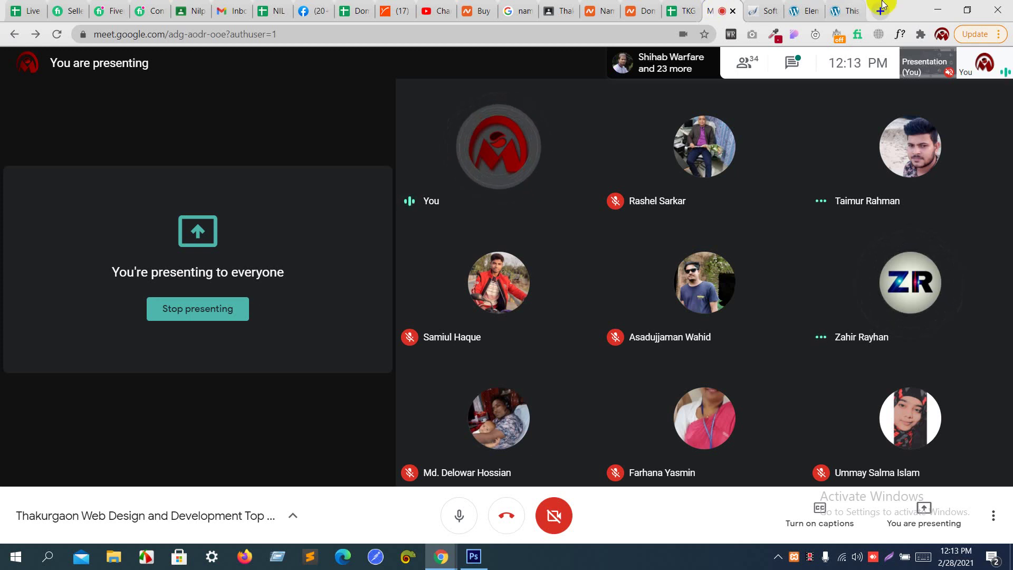
click(845, 5)
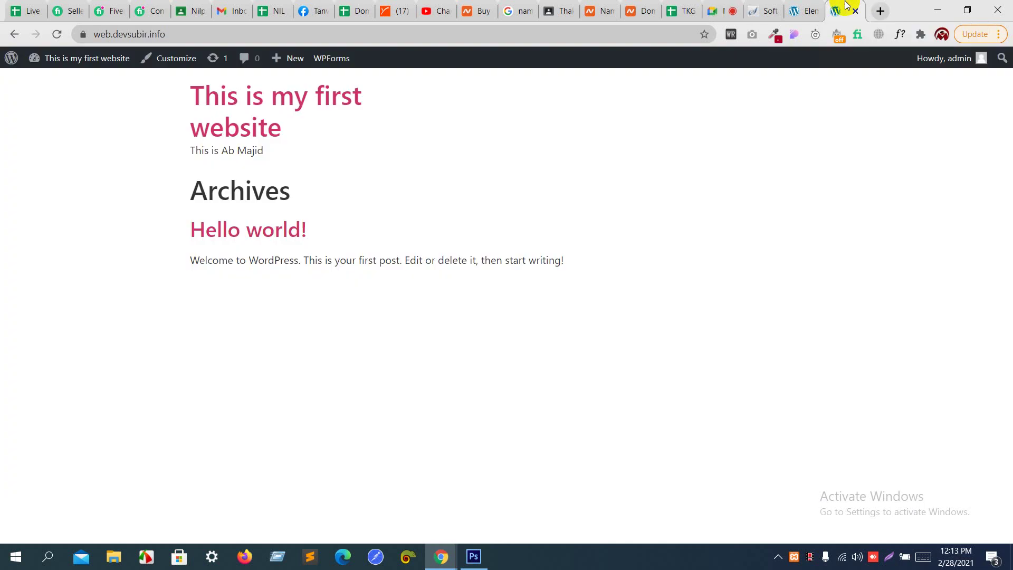
click(795, 5)
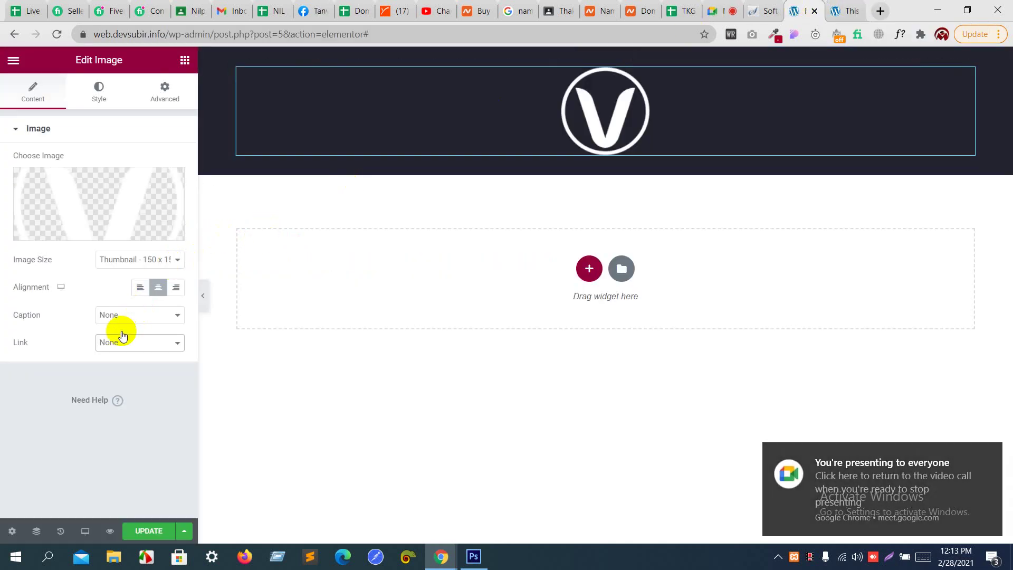
Set the logo's link to Custom URL and type the website address into the URL field
click(581, 153)
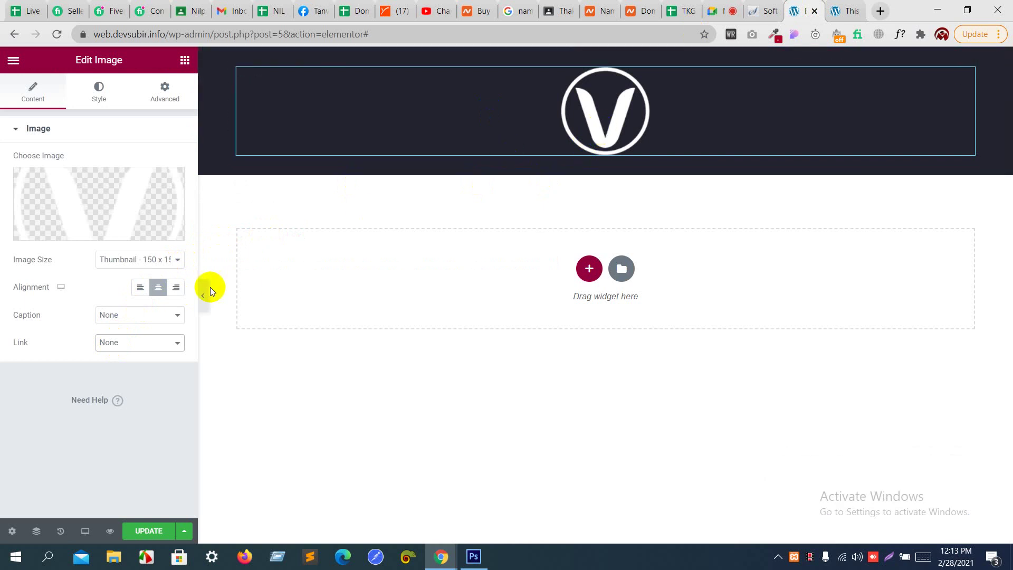
click(113, 341)
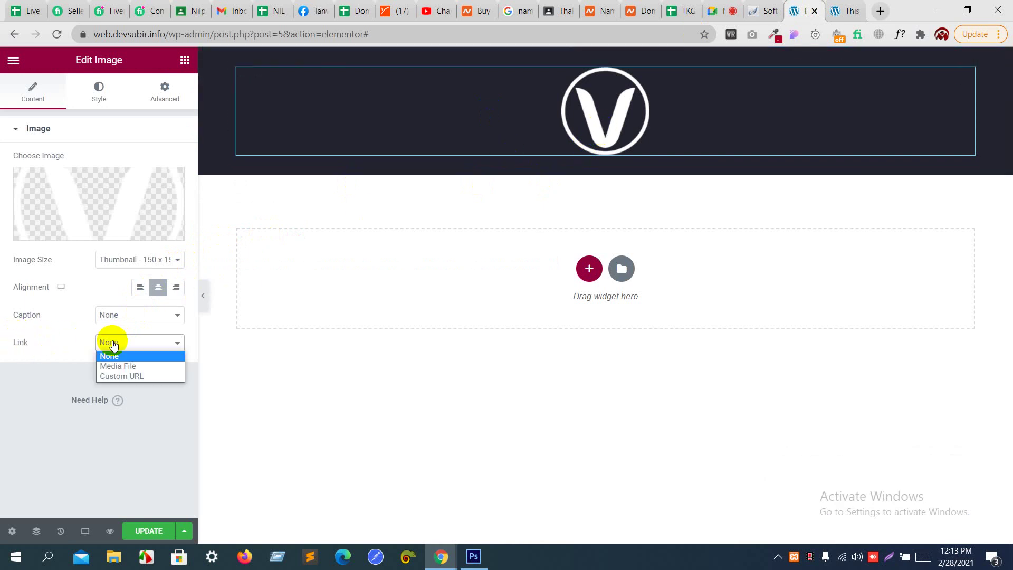
click(123, 375)
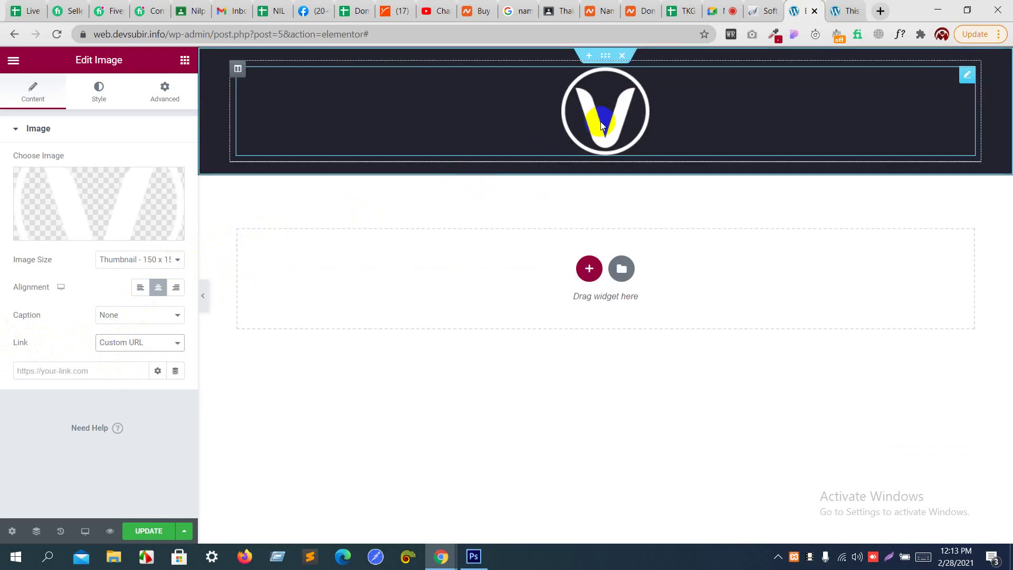
click(99, 369)
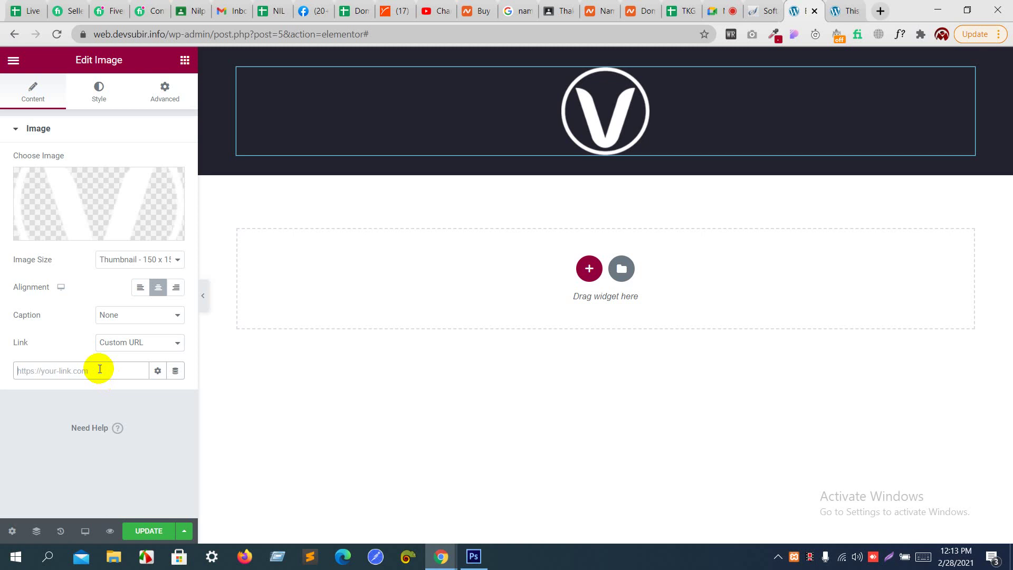
text(h)
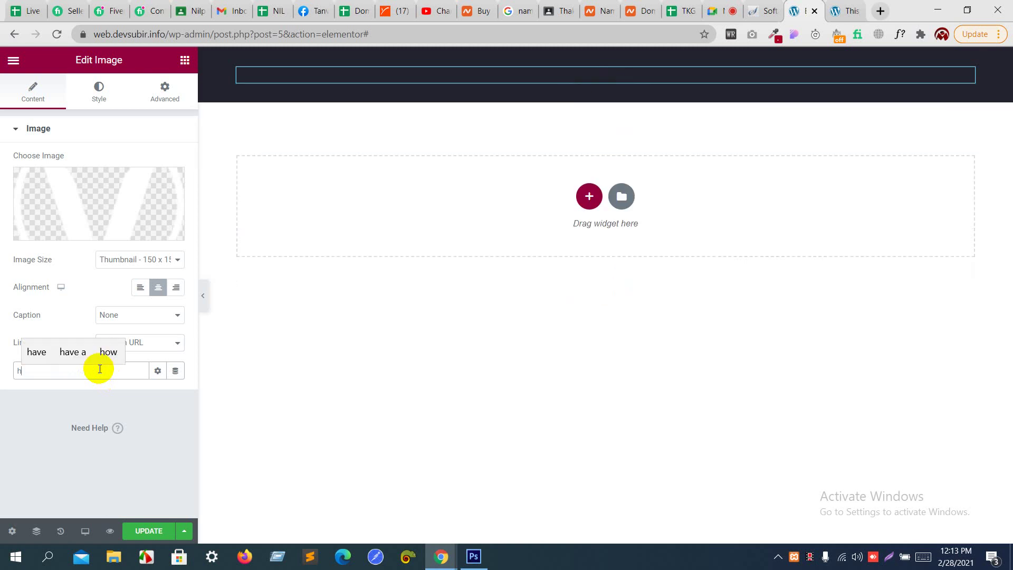
text(ttps:)
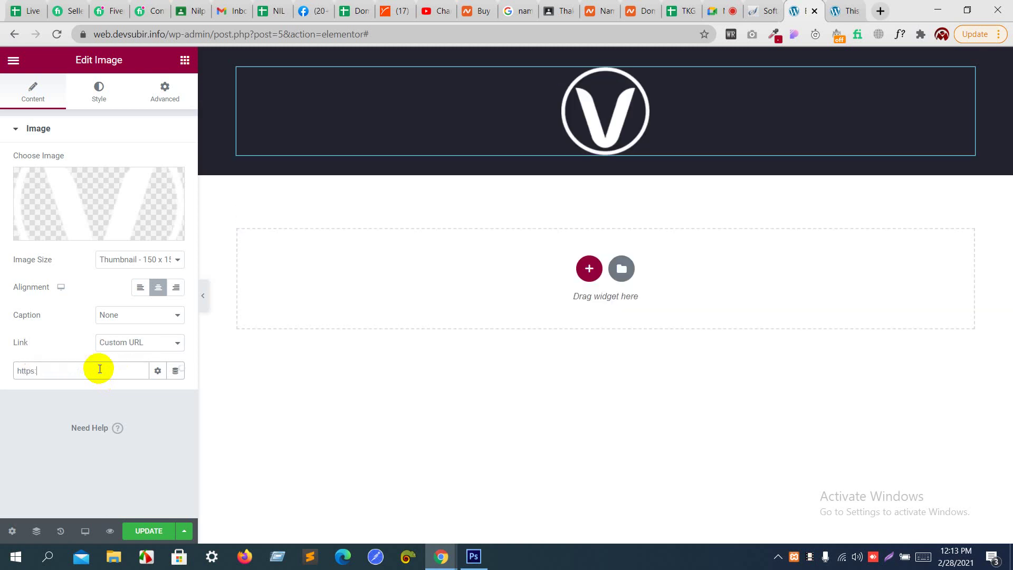
text(//www)
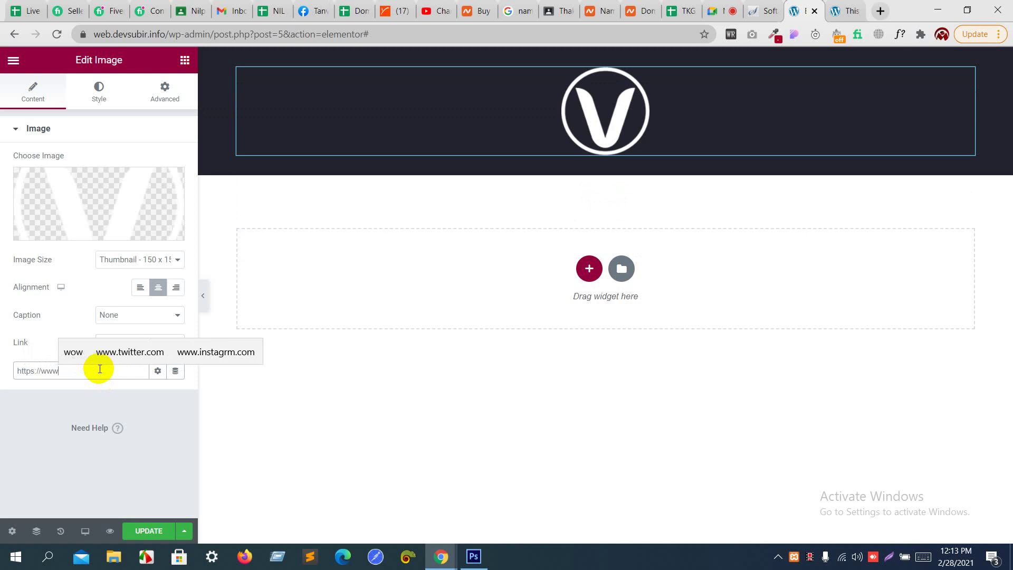
text(.ab)
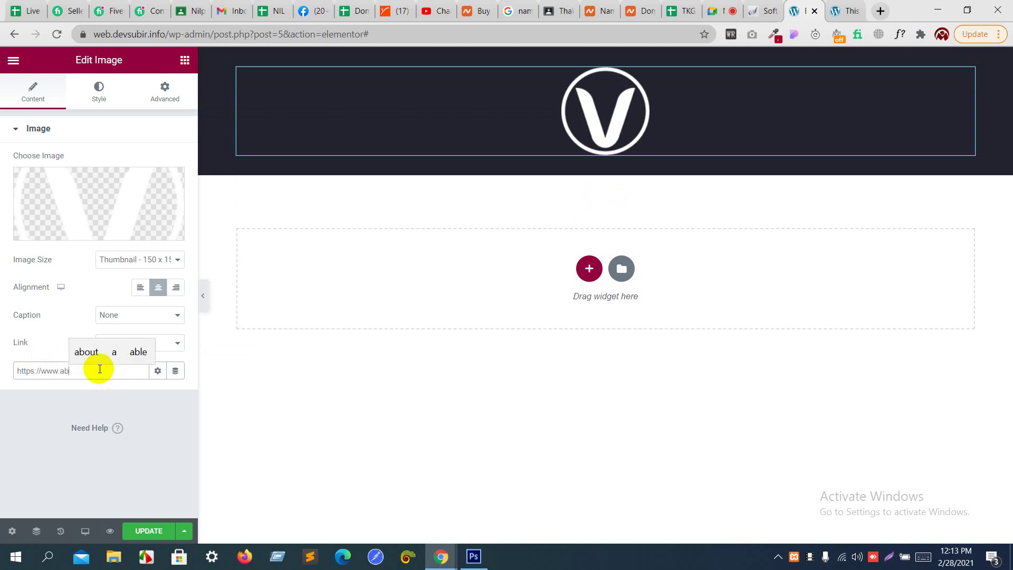
text(-majid)
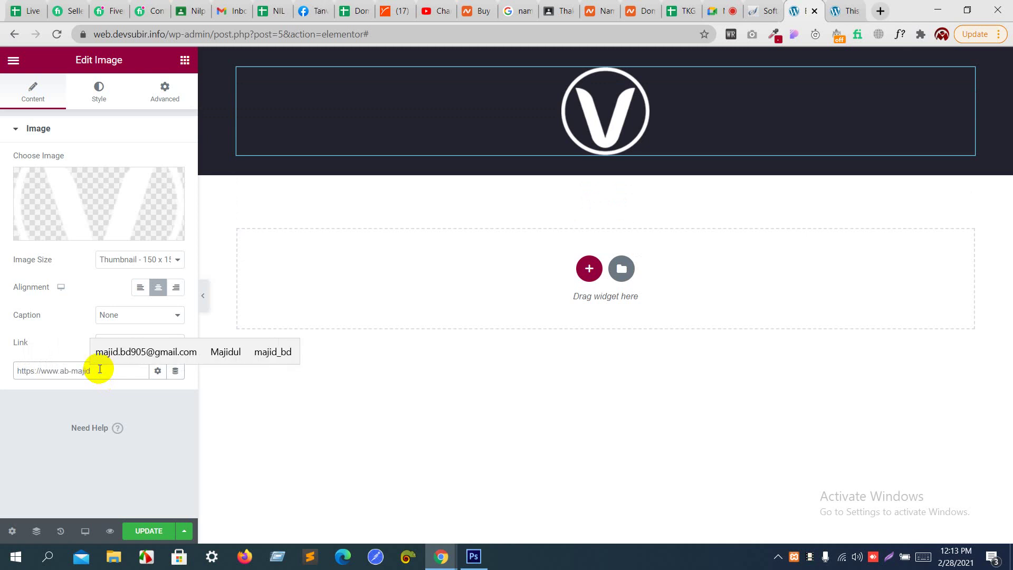
text(.info)
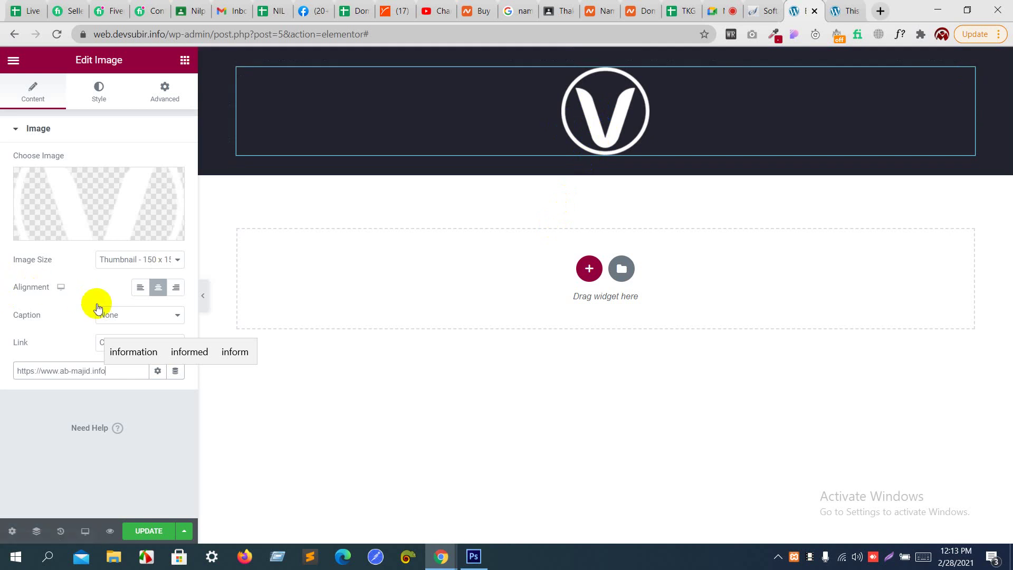
In the Style tab, set the logo width to 69 and clear the fixed height
click(78, 336)
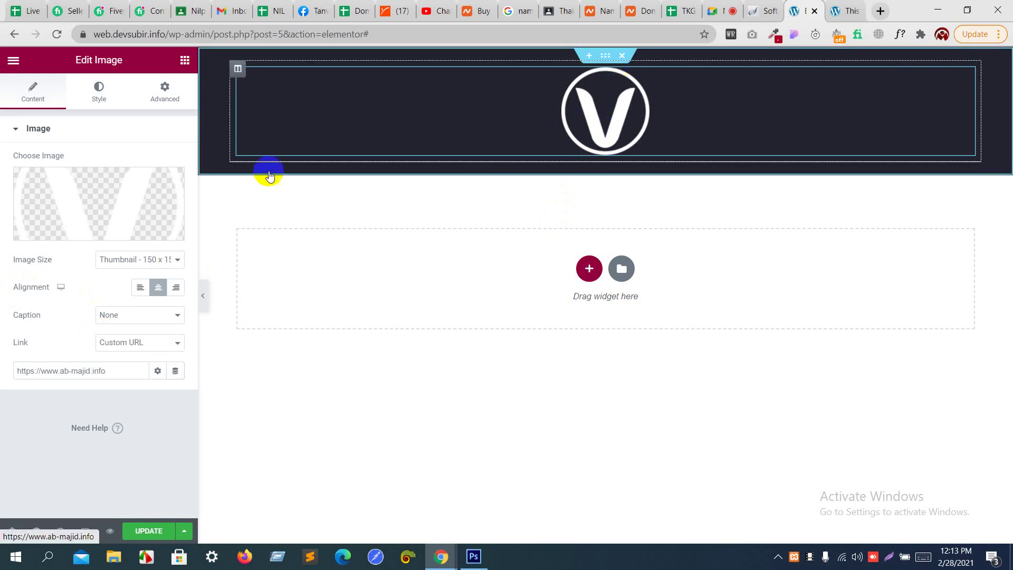
click(104, 92)
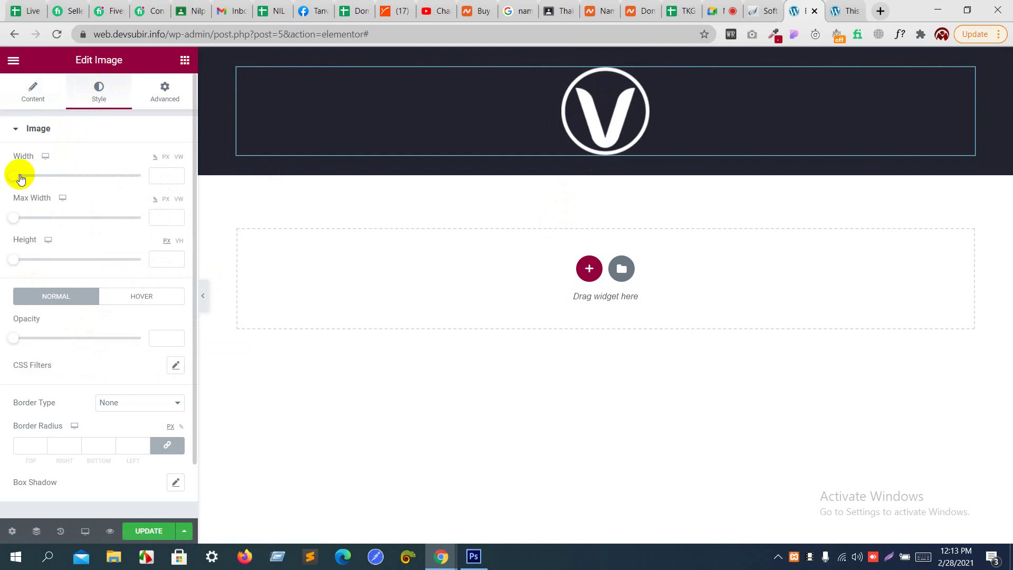
drag(20, 179, 104, 198)
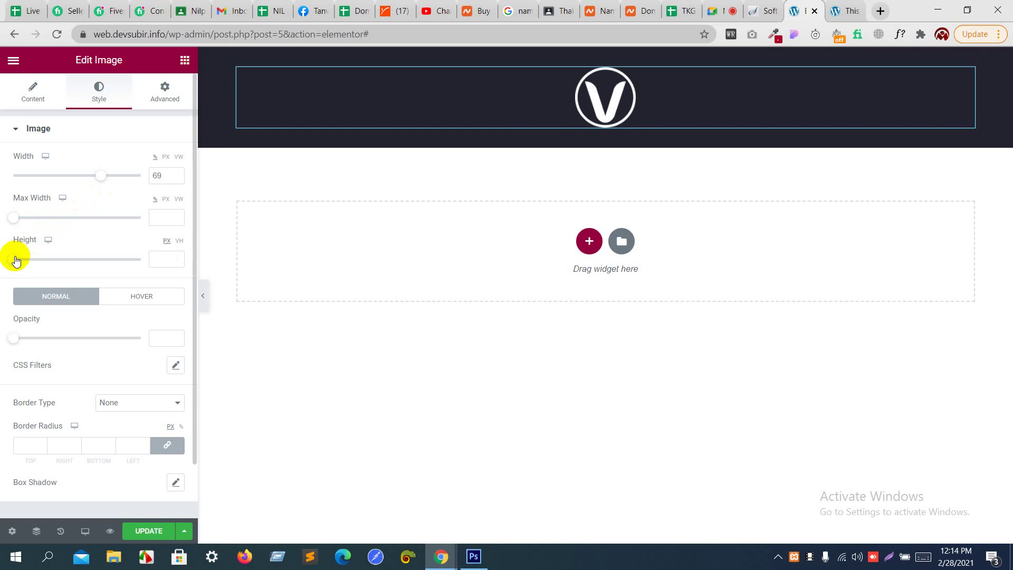
drag(16, 260, 104, 273)
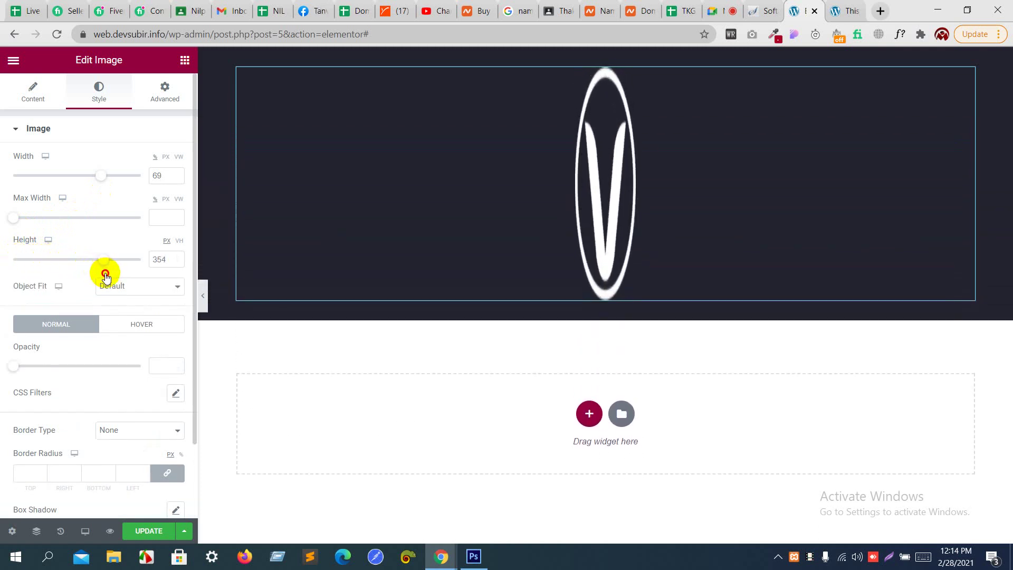
double_click(161, 260)
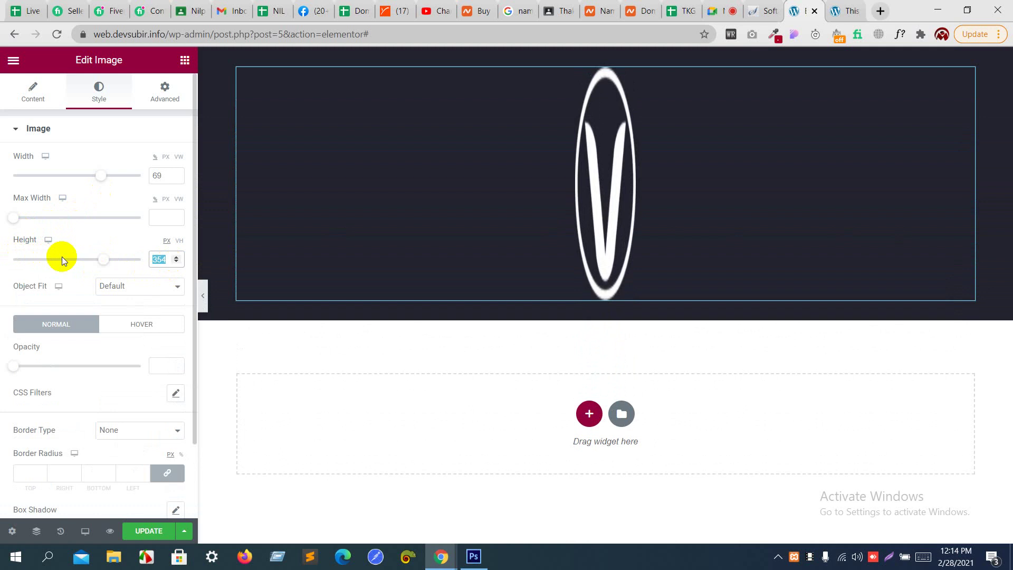
key(BackSpace)
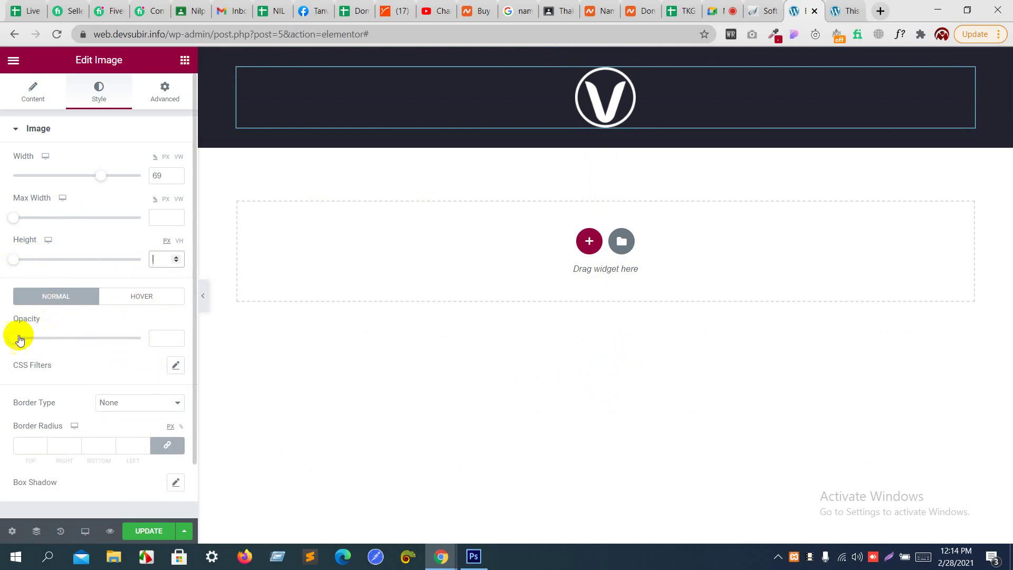
Give the logo a 0.8 hover opacity and keep its normal opacity at 1
drag(13, 338, 32, 344)
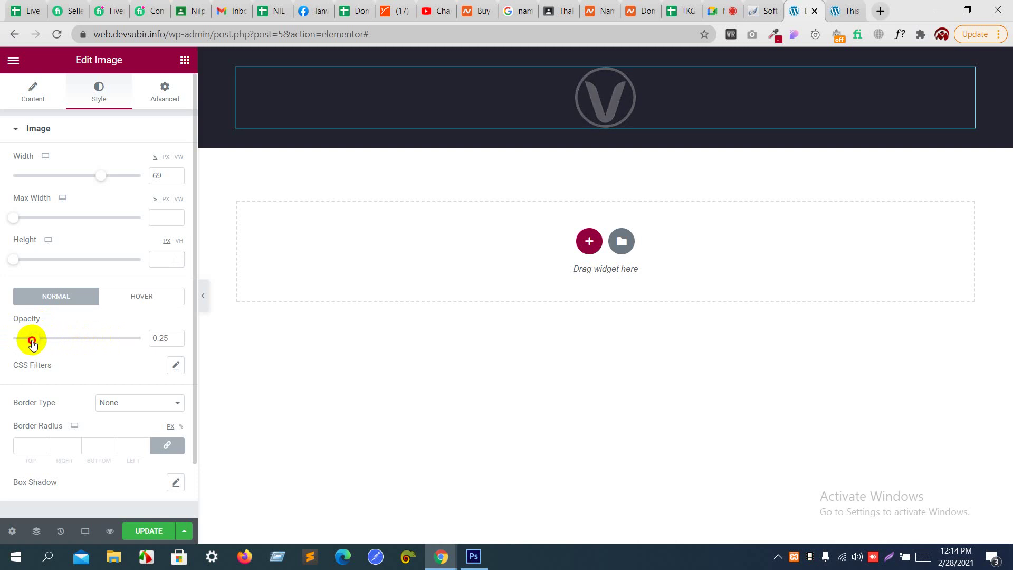
drag(32, 341, 26, 341)
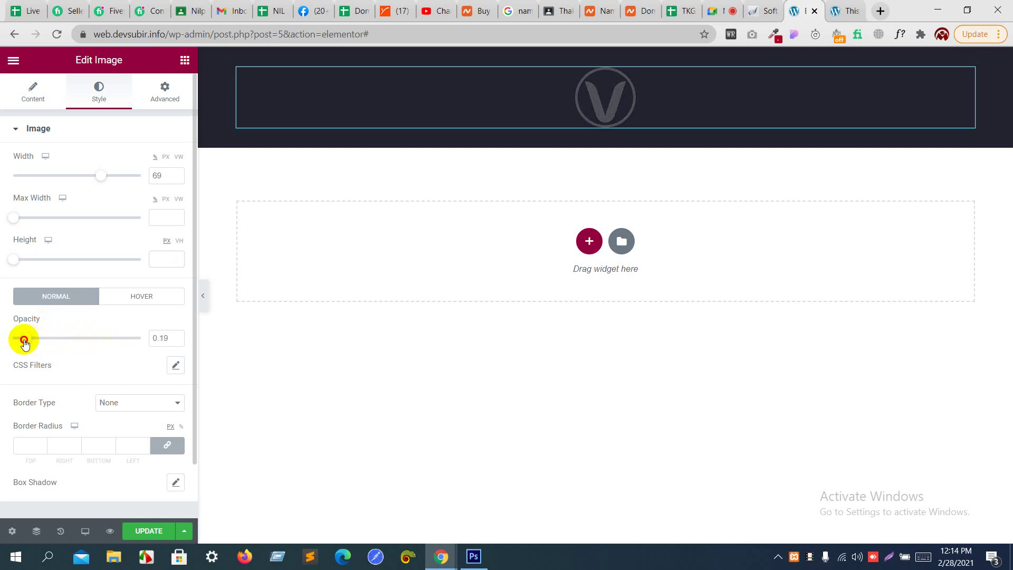
click(133, 294)
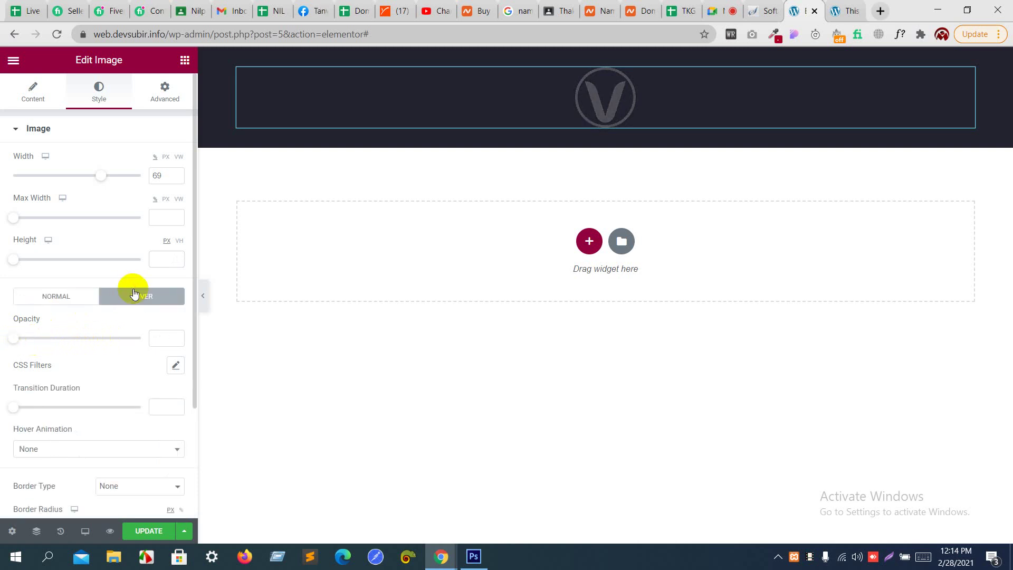
drag(15, 334, 113, 335)
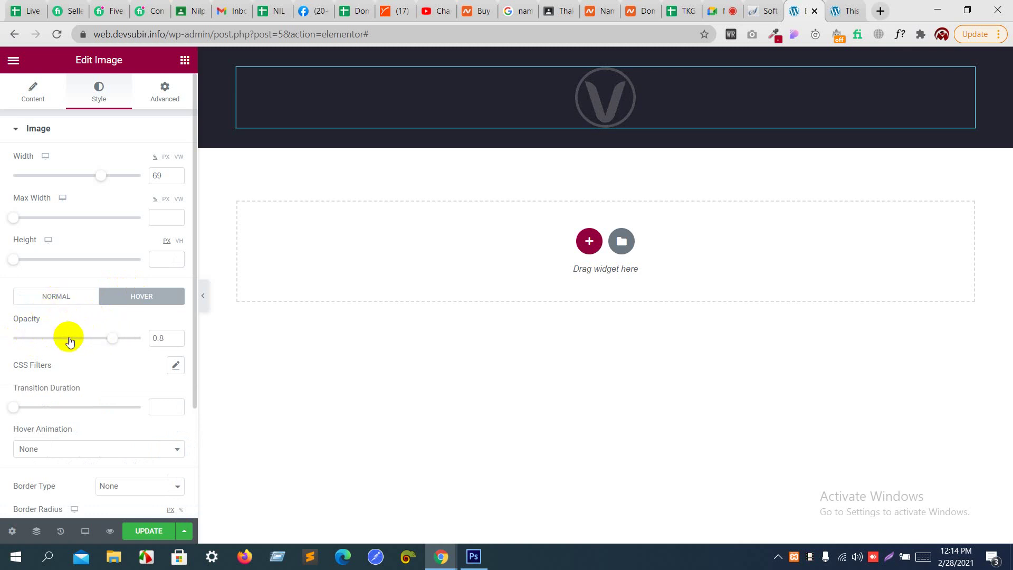
click(74, 293)
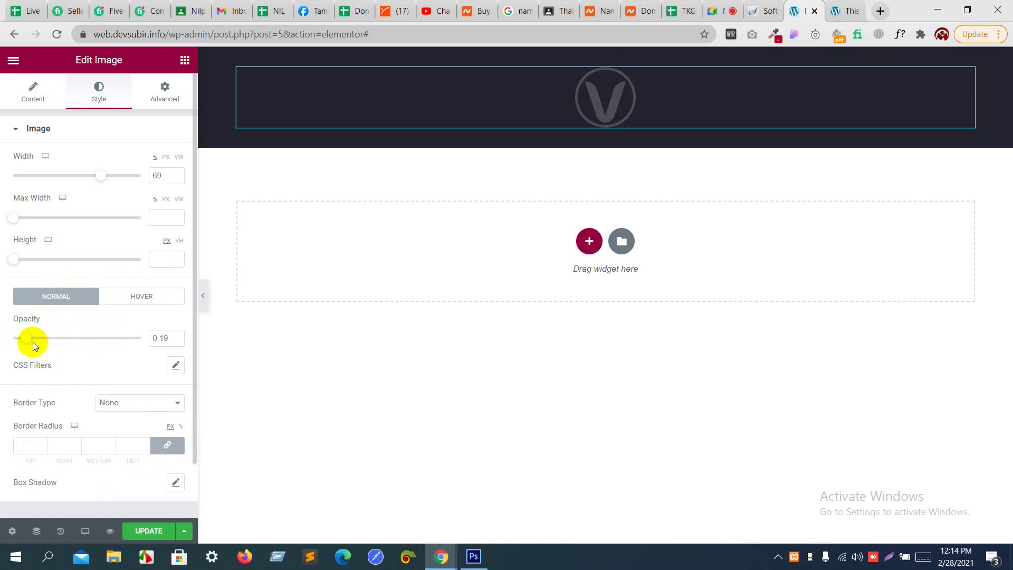
drag(29, 339, 175, 344)
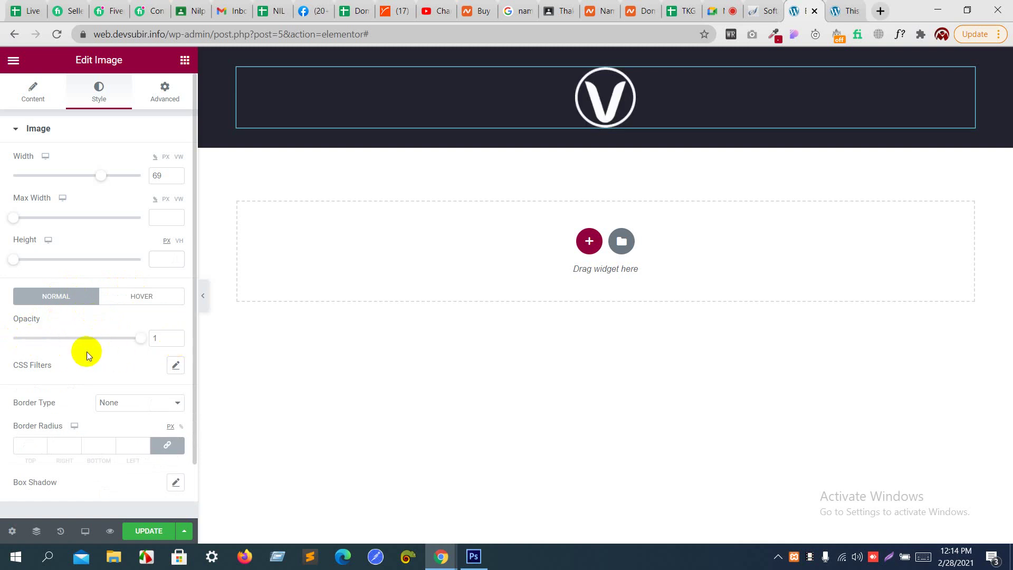
scroll(45, 360, down, 1)
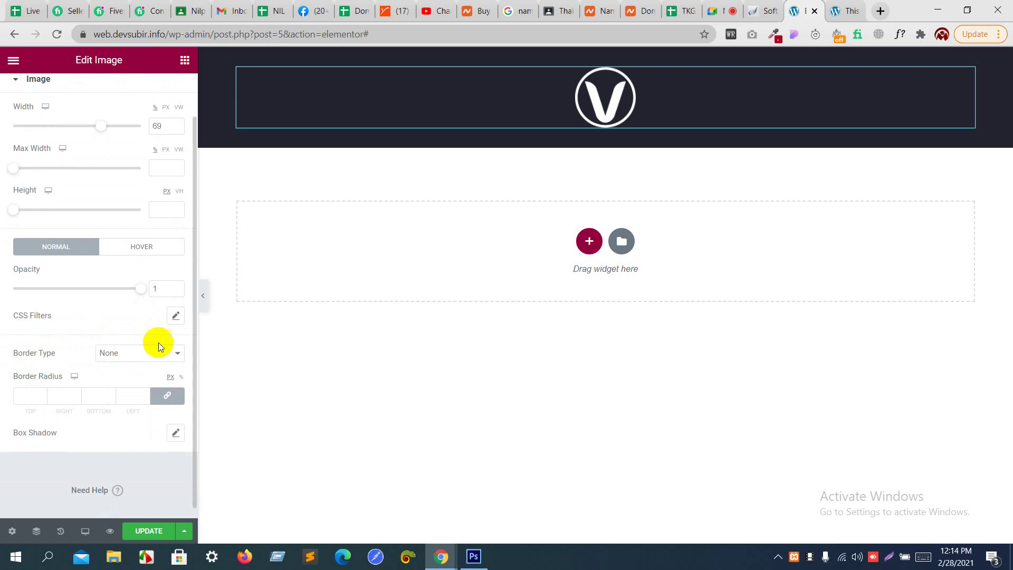
Give the logo a Solid border, after trying Groove, with width 1 on all sides
click(122, 353)
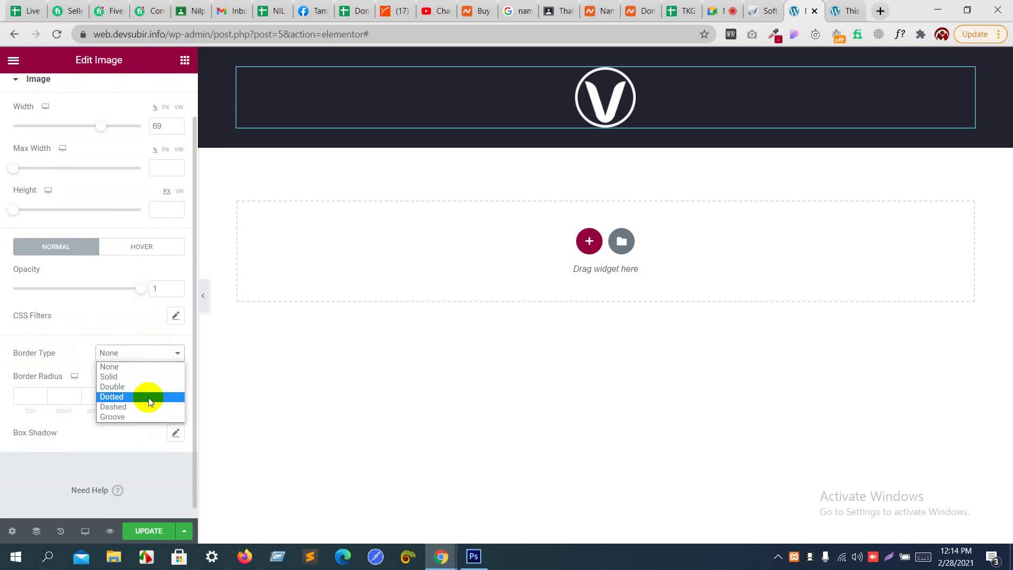
click(125, 417)
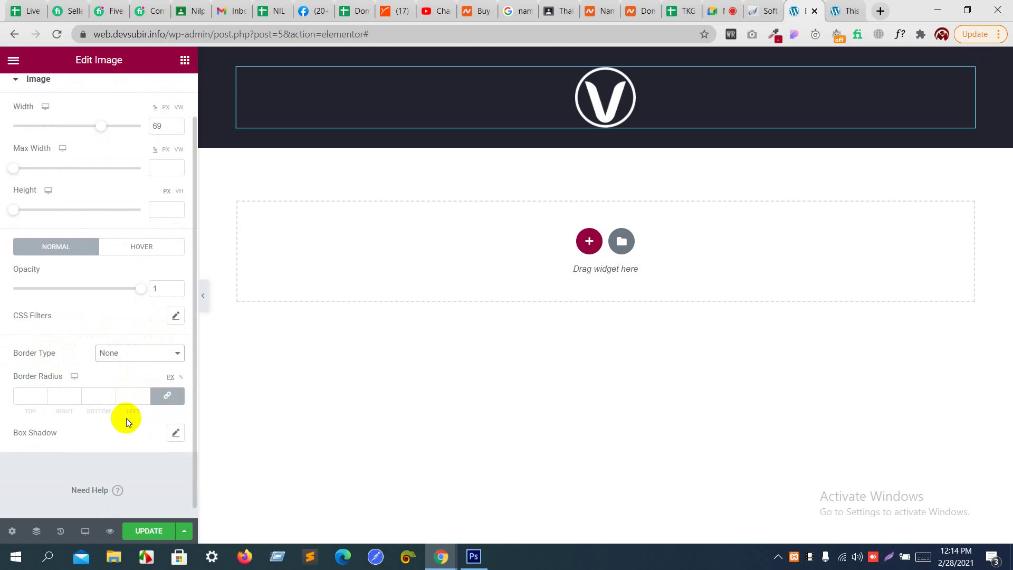
click(161, 354)
click(149, 376)
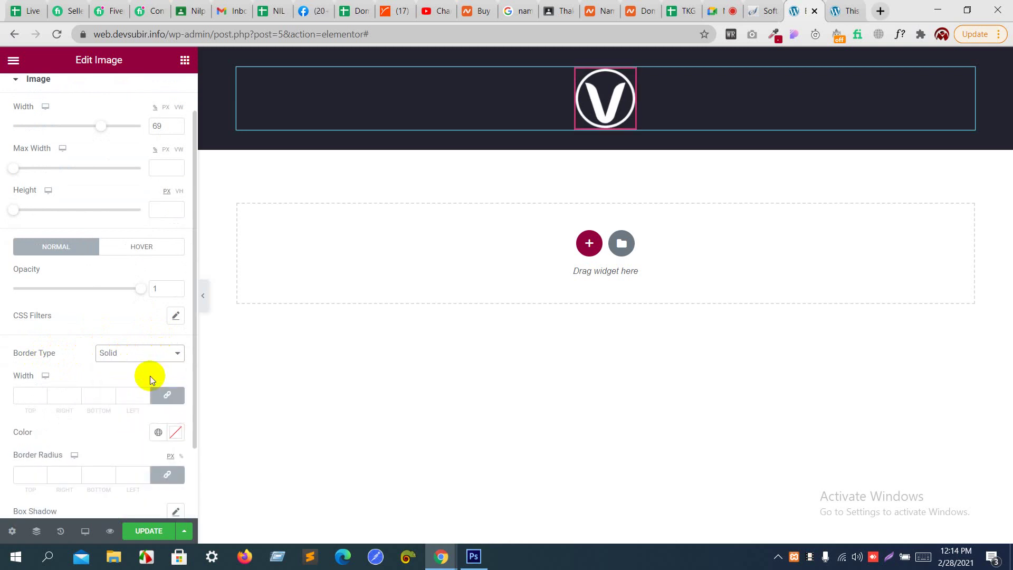
scroll(150, 375, down, 1)
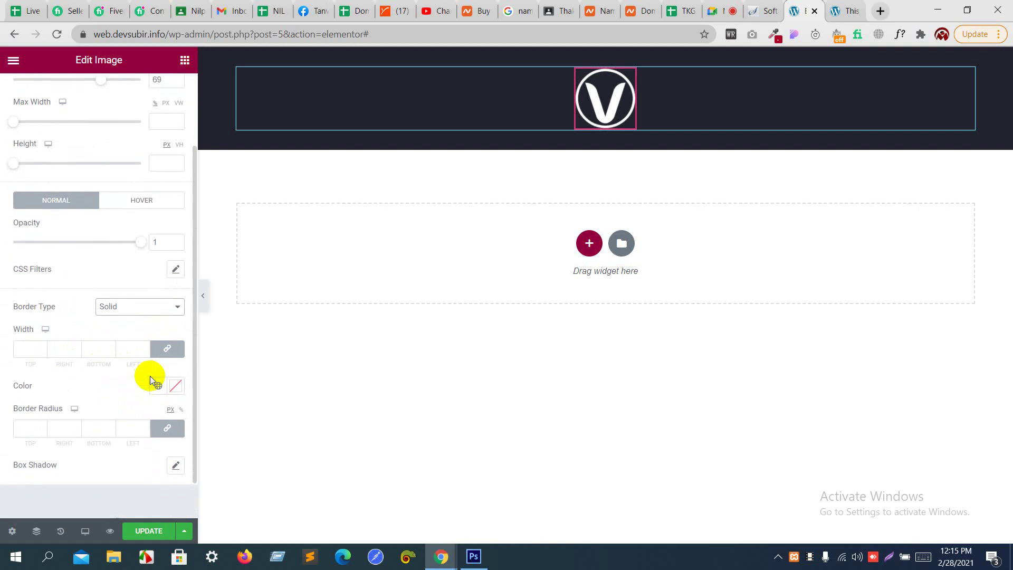
scroll(144, 323, down, 1)
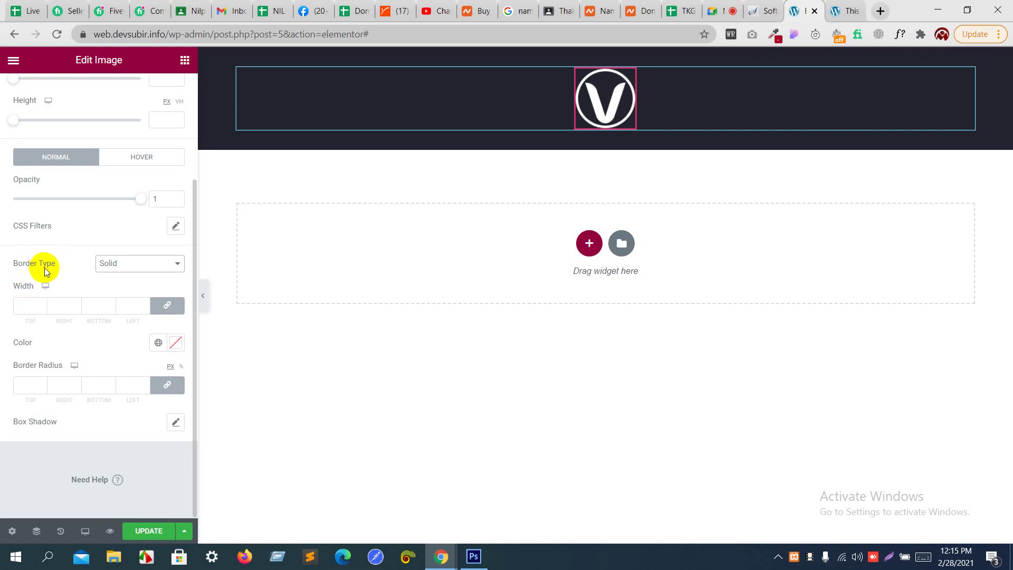
click(27, 302)
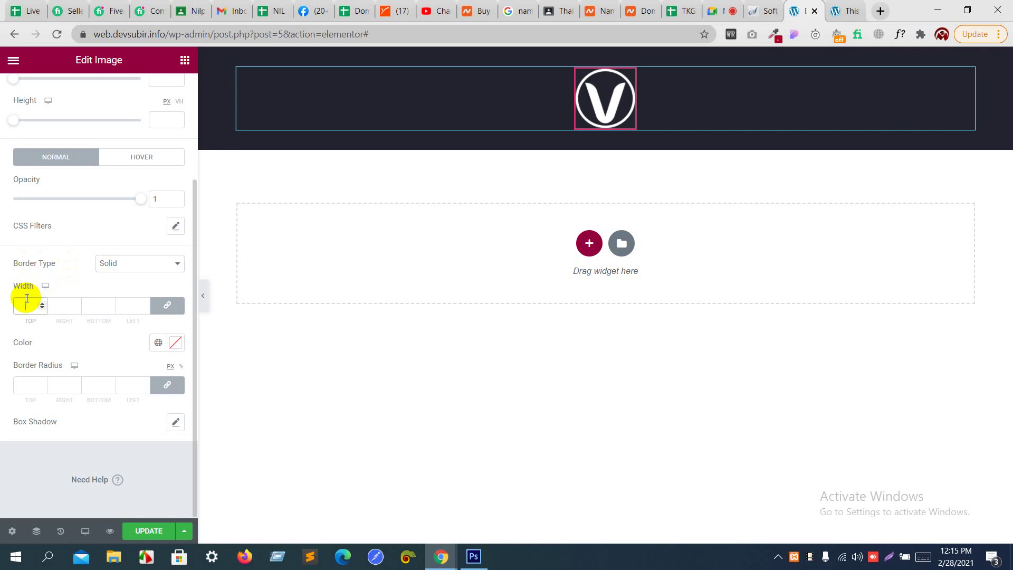
text(10)
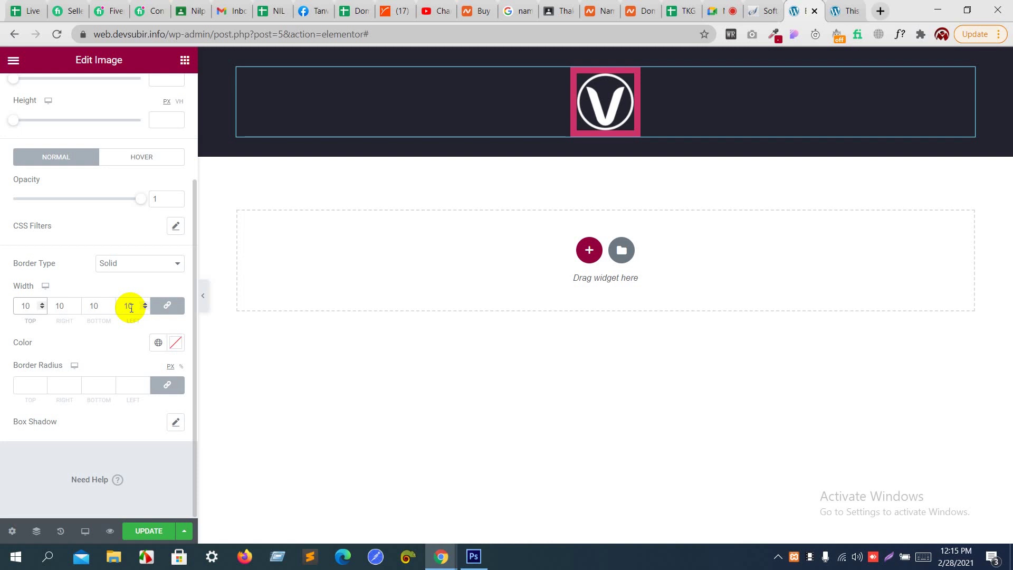
key(BackSpace)
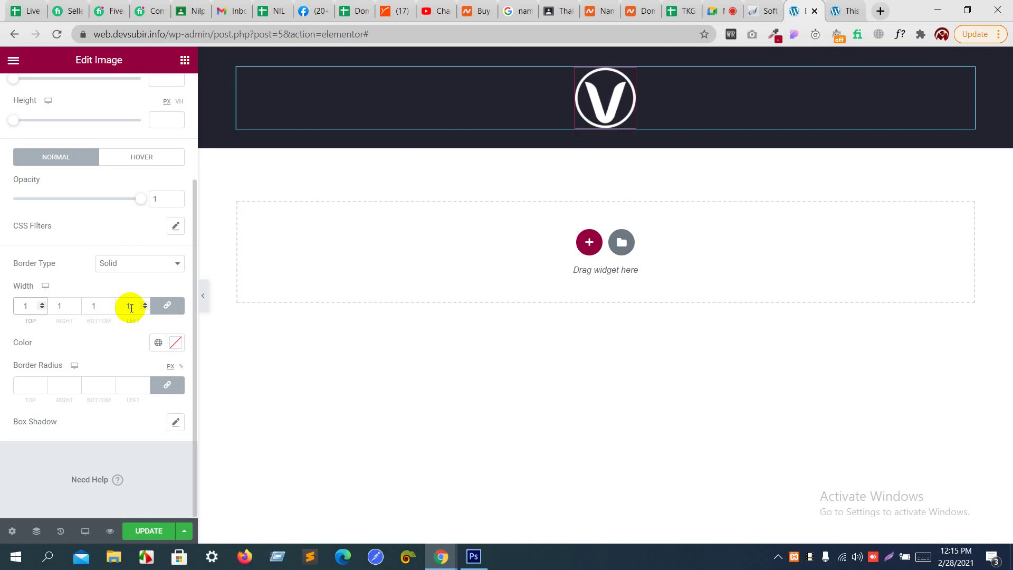
Colour the logo's border red
click(175, 343)
drag(158, 185, 167, 154)
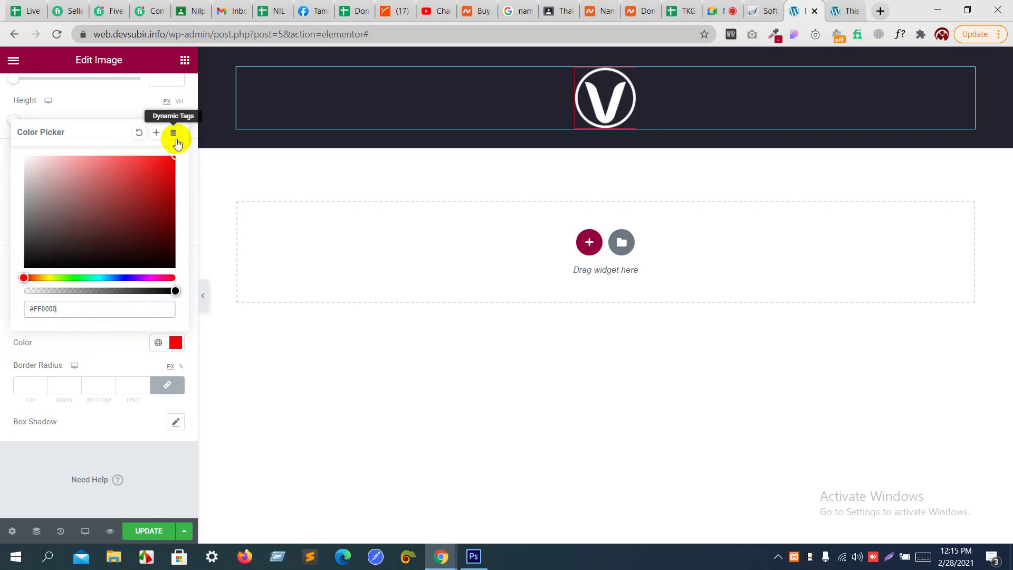
click(78, 346)
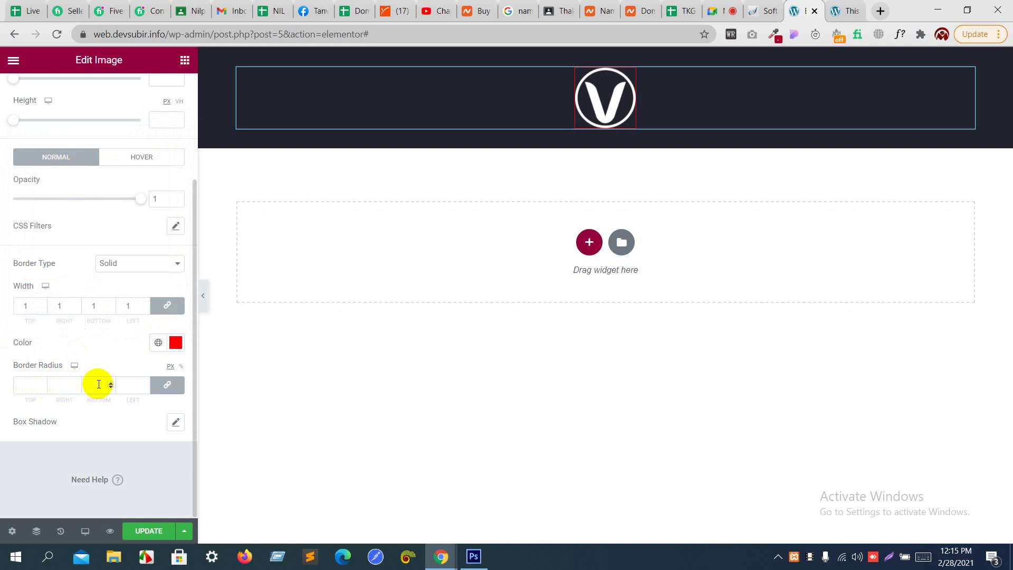
Raise the linked Border Radius to 47 on every corner to round the logo
triple_click(148, 382)
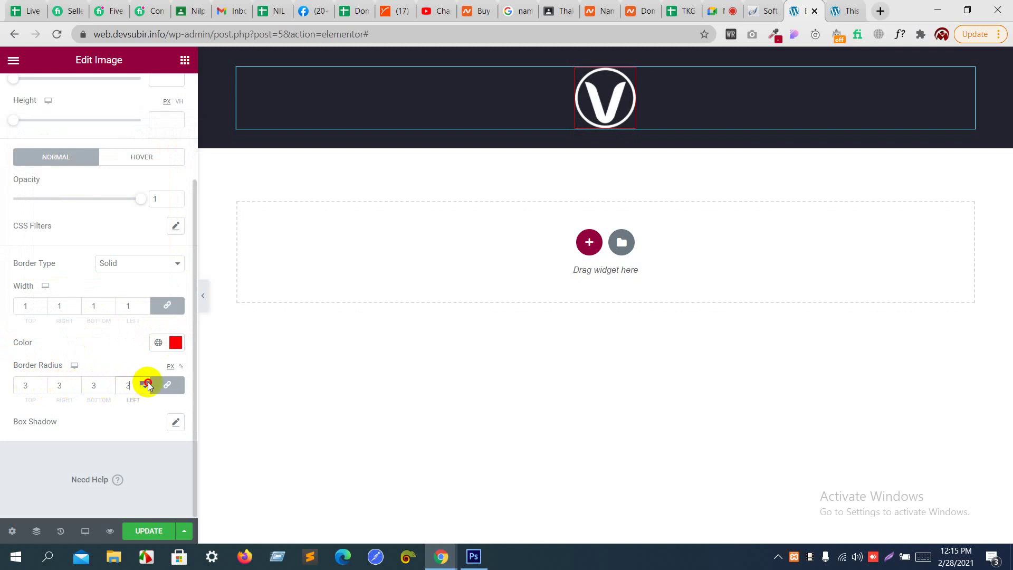
triple_click(148, 382)
triple_click(147, 382)
triple_click(147, 383)
triple_click(147, 383)
triple_click(147, 382)
double_click(147, 382)
triple_click(148, 383)
click(147, 382)
triple_click(147, 382)
triple_click(147, 382)
click(147, 382)
double_click(147, 383)
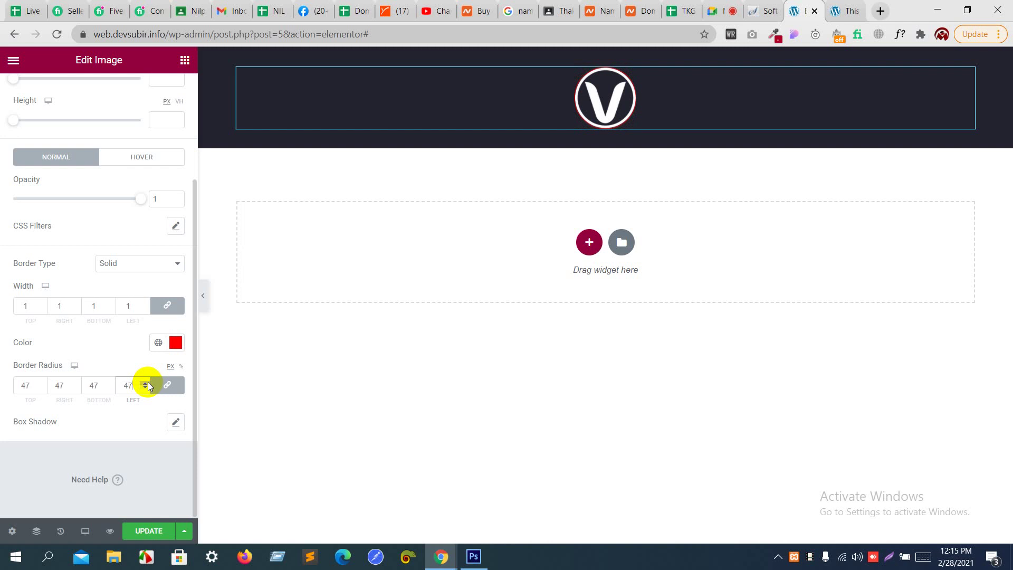
scroll(139, 233, up, 2)
In the Advanced tab, try a 10 px padding on the logo, then clear it
scroll(138, 232, up, 1)
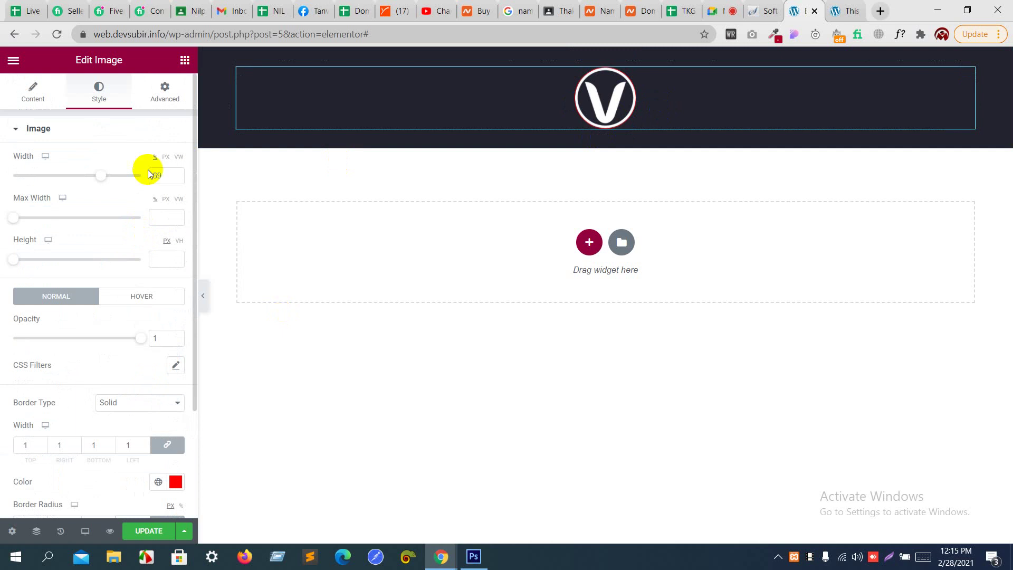
click(164, 107)
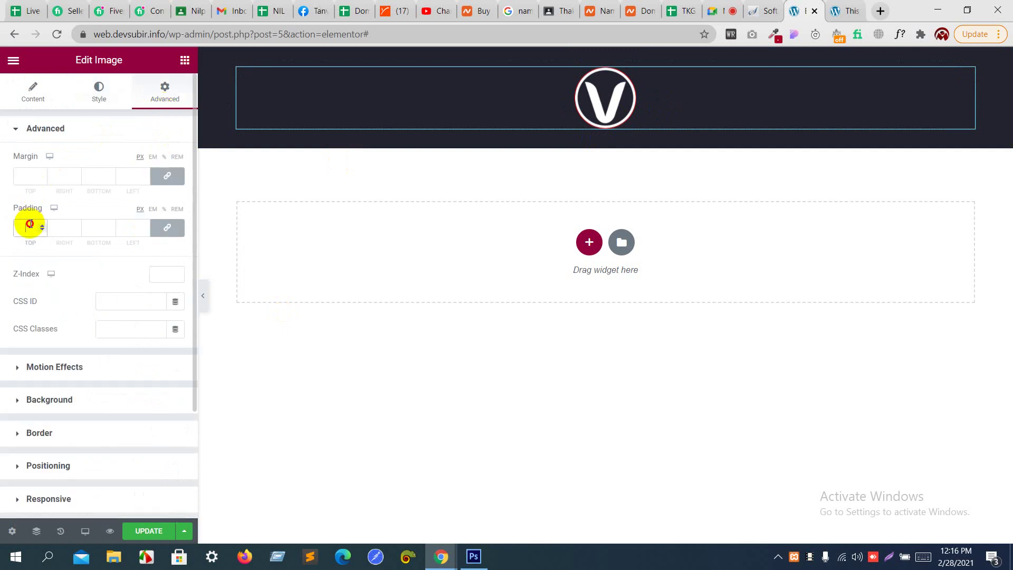
text(10)
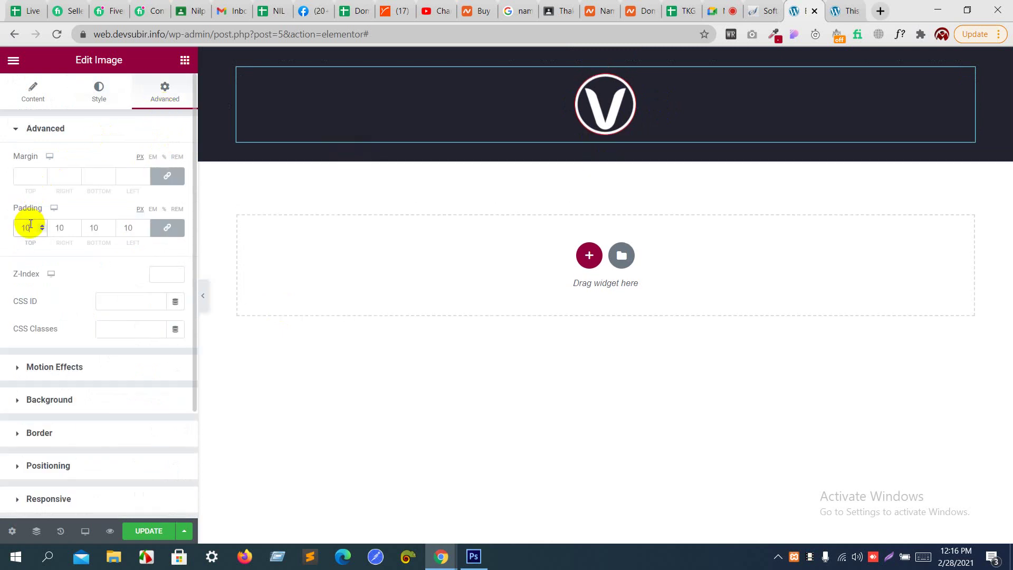
key(BackSpace)
key(BackSpace)
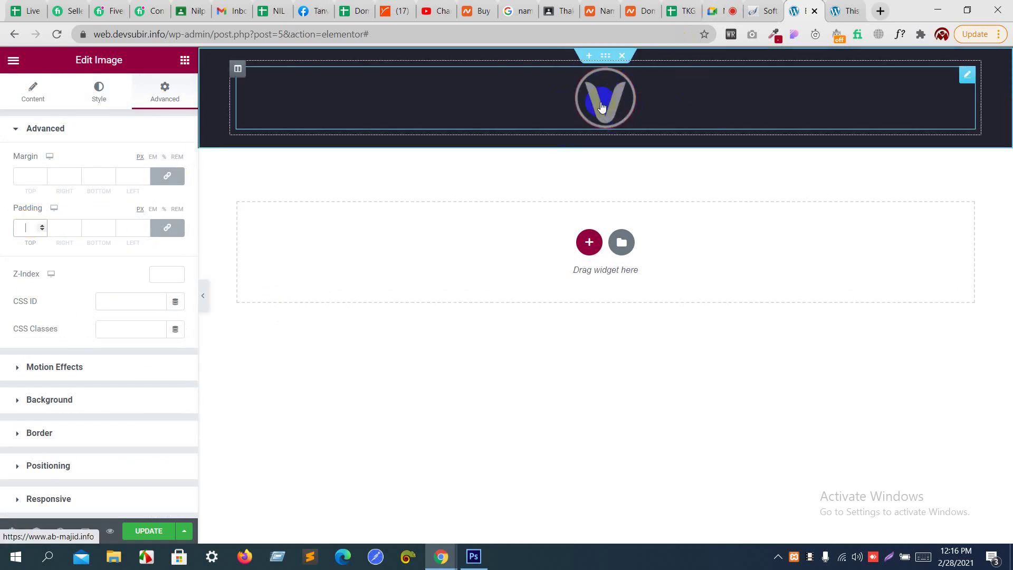
Set the logo's margin to 0 on all sides
click(103, 89)
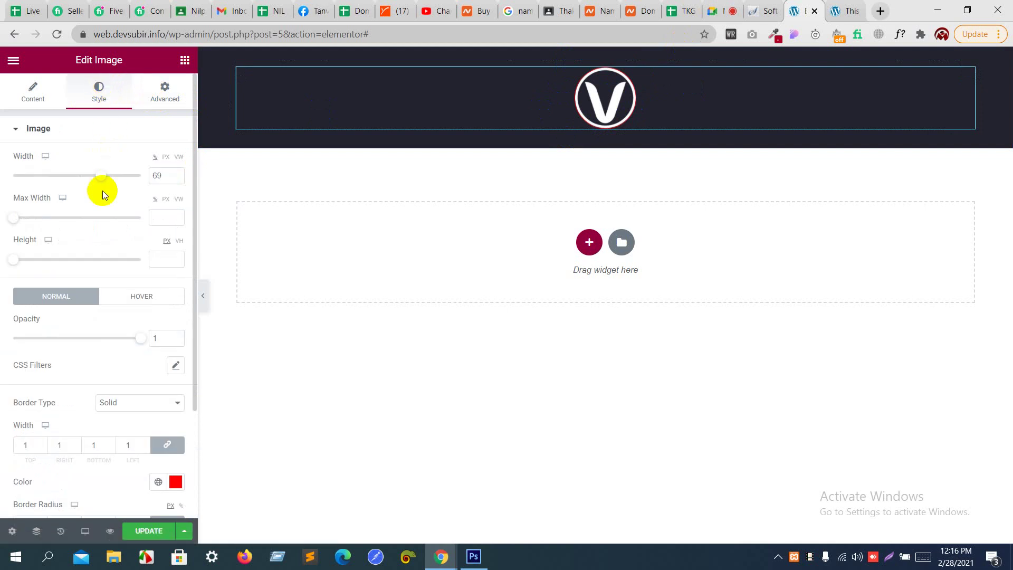
scroll(102, 191, down, 2)
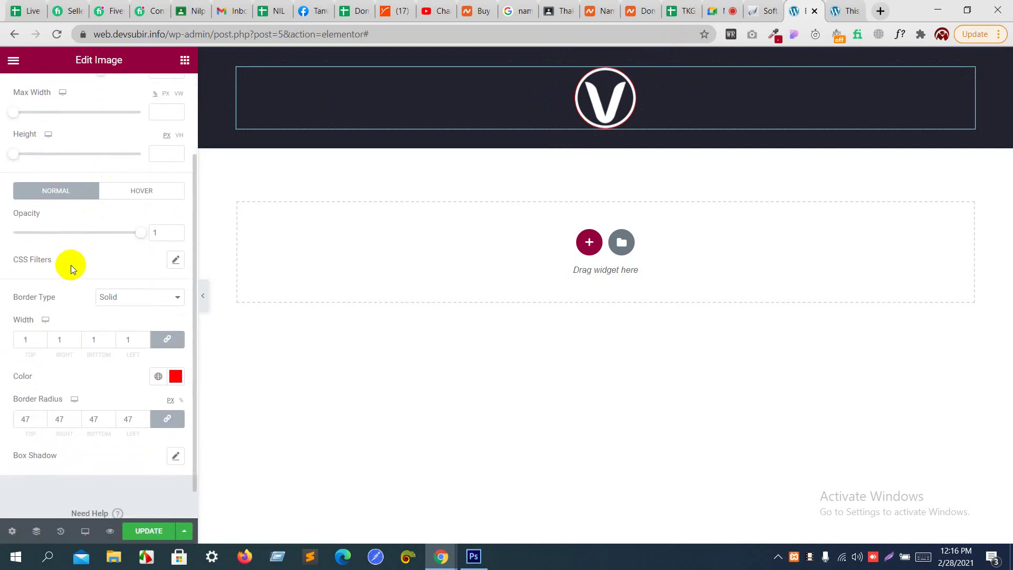
scroll(71, 265, up, 2)
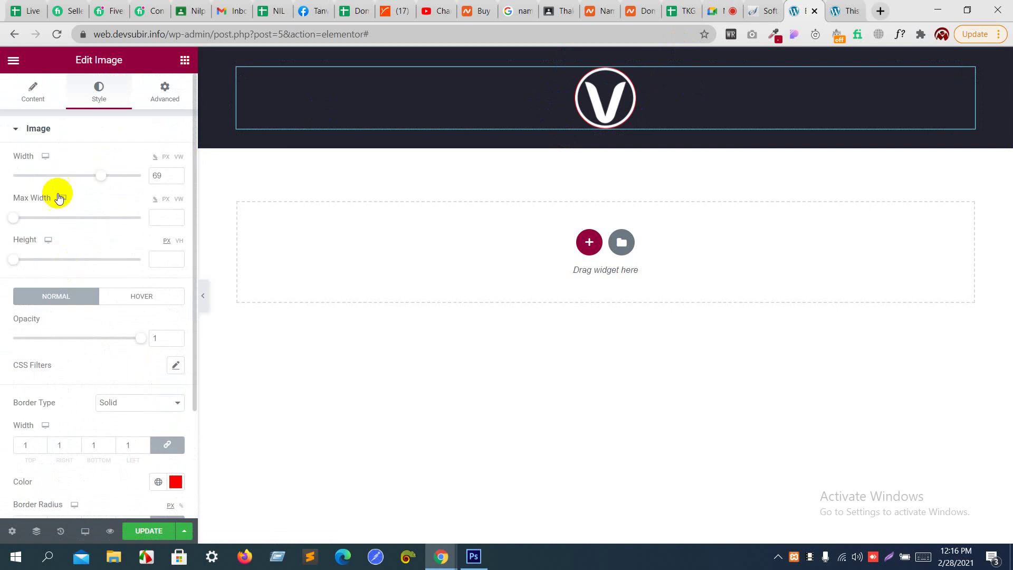
click(147, 99)
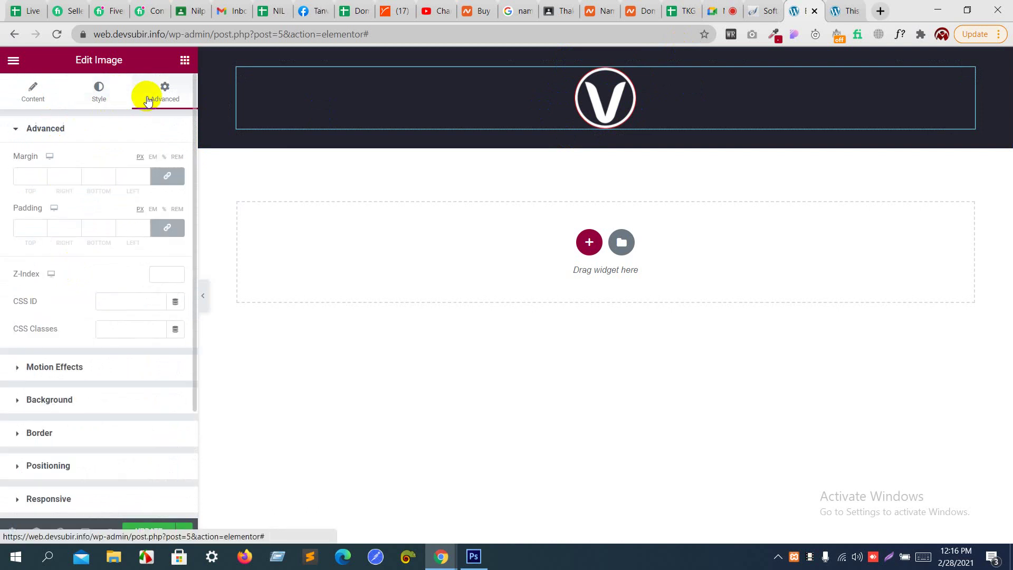
double_click(146, 176)
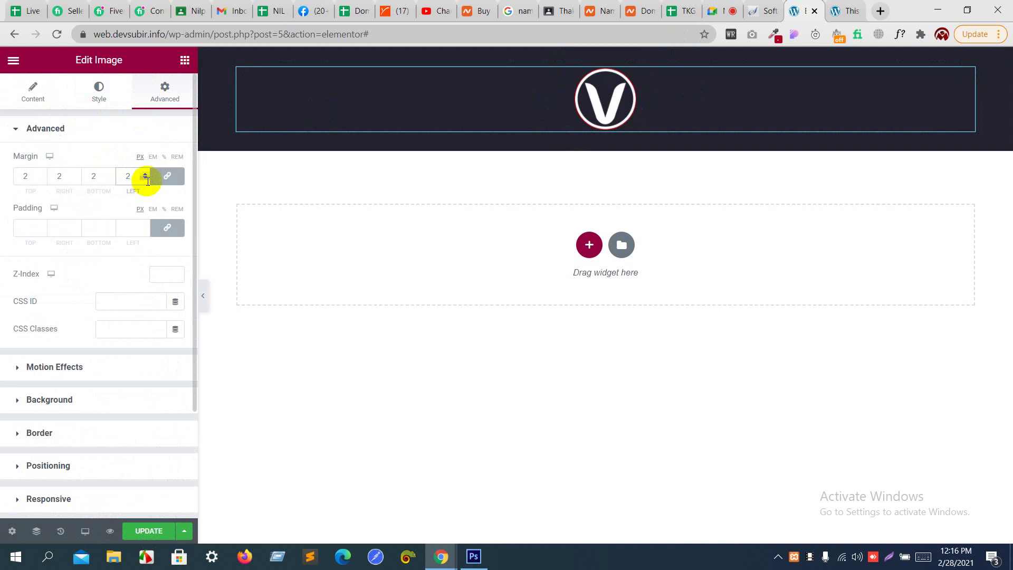
click(145, 180)
click(145, 180)
click(146, 180)
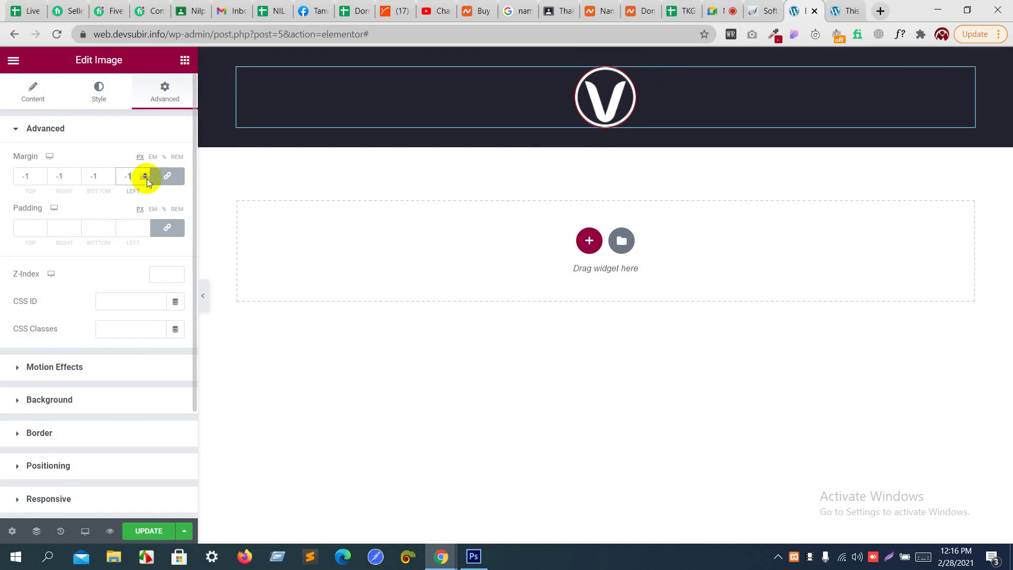
click(145, 174)
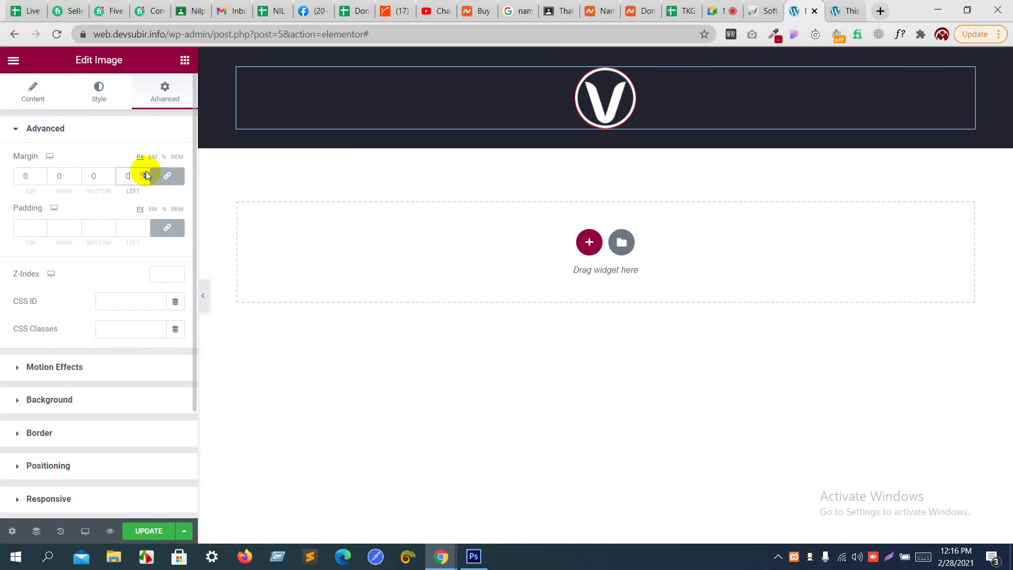
Try padding up to 4 around the logo, then delete it to leave no padding
click(146, 225)
double_click(145, 225)
click(145, 225)
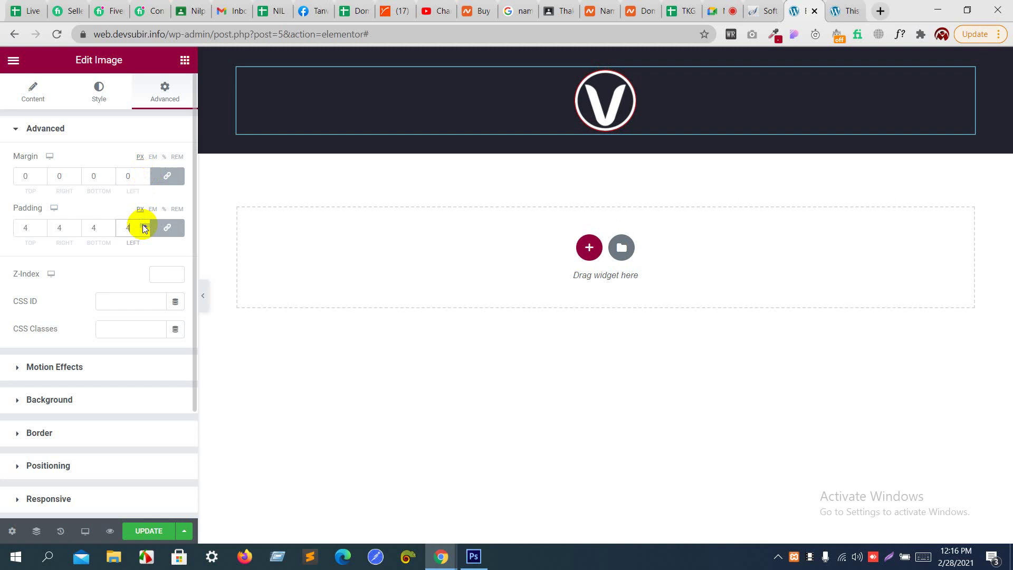
click(134, 228)
key(BackSpace)
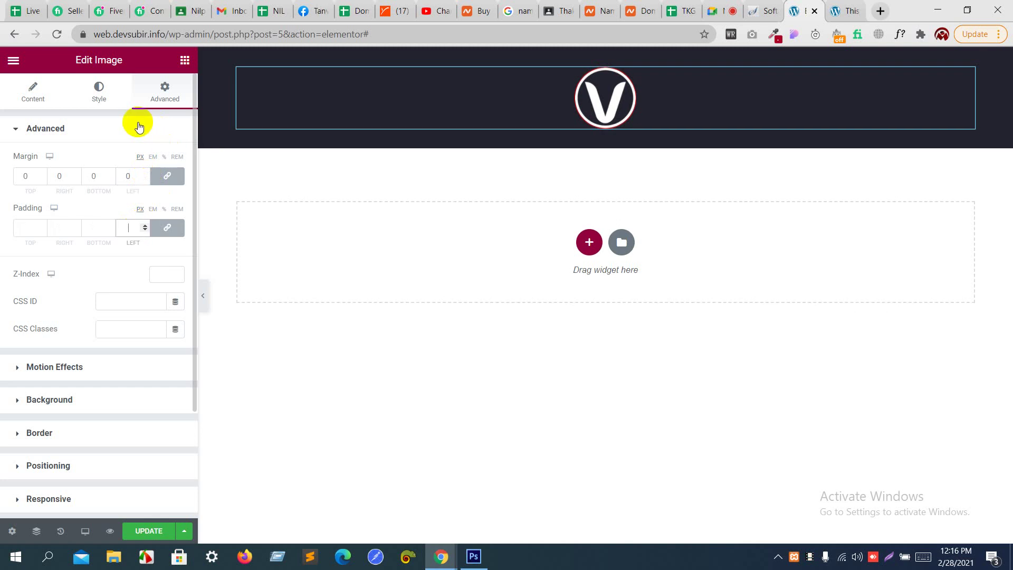
Set the logo's Border Type to None and compare against the Photoshop mockup
click(108, 94)
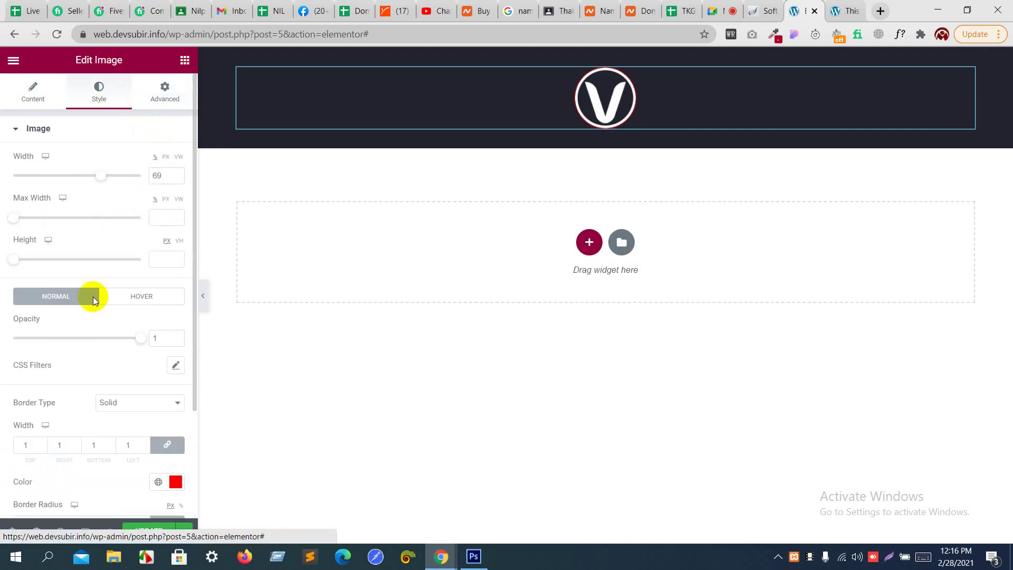
click(144, 396)
click(139, 417)
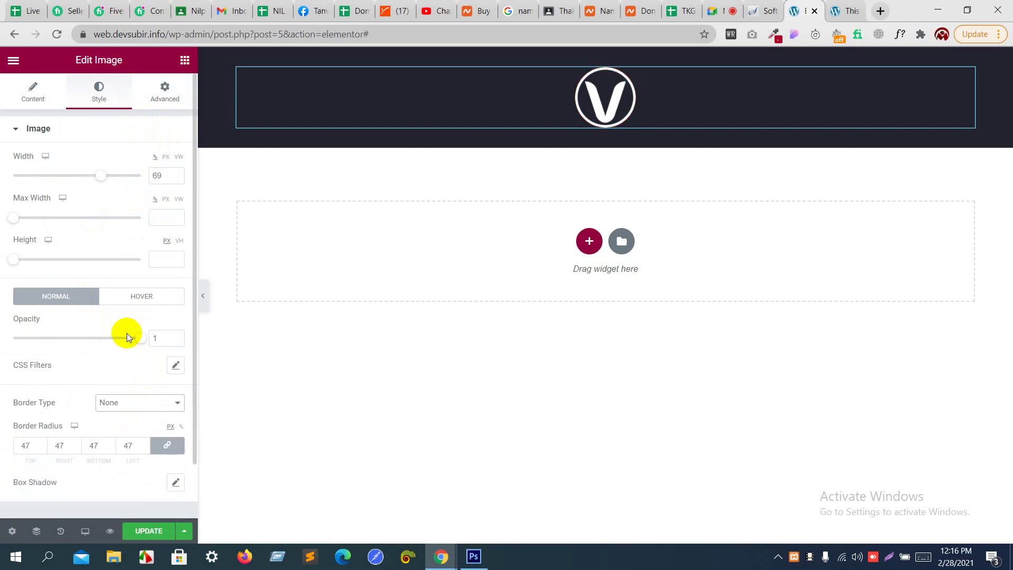
key(alt+Tab)
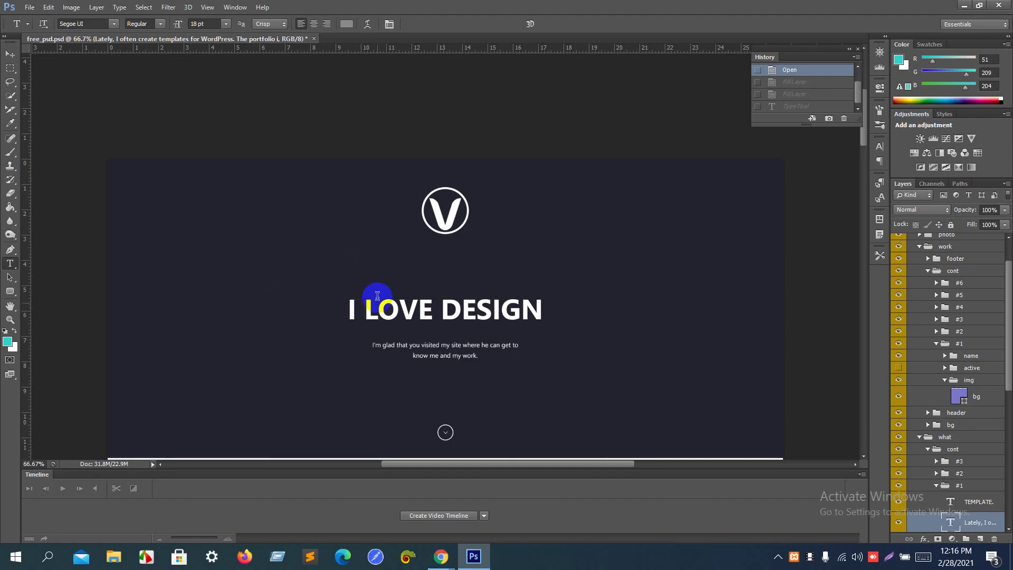
key(alt+Tab)
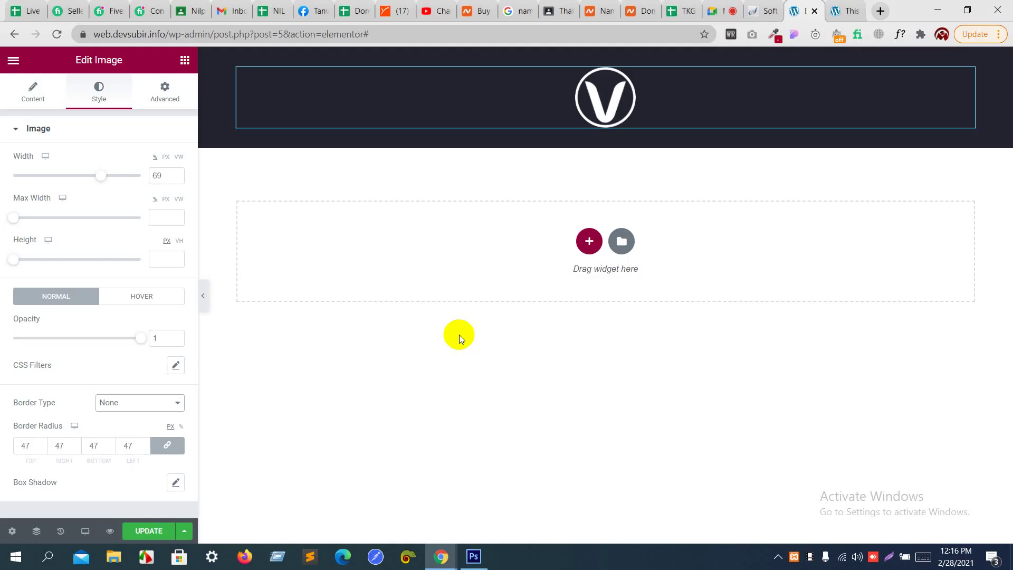
Add a Heading widget under the logo with the title 'i love design'
click(184, 60)
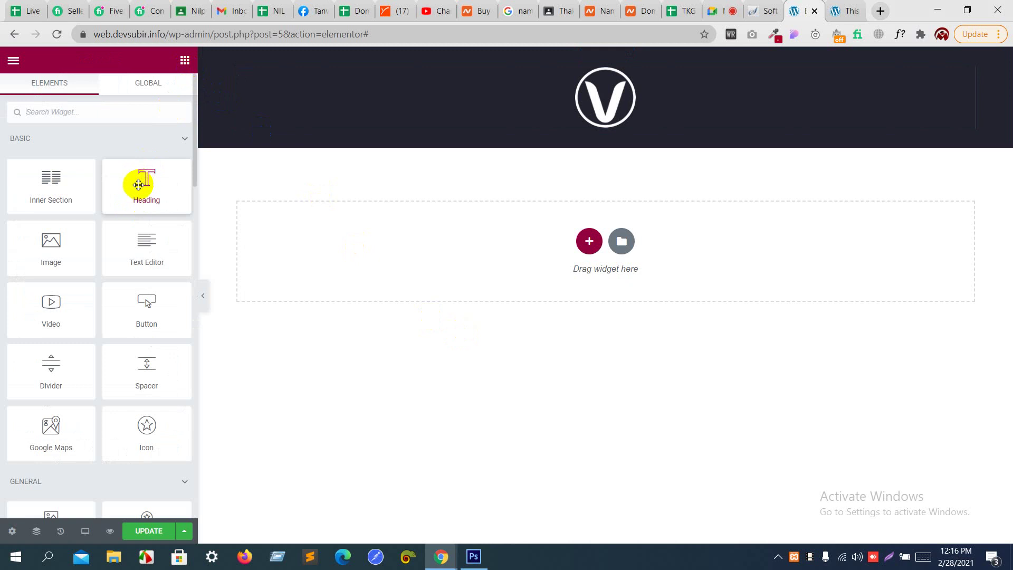
drag(141, 181, 599, 125)
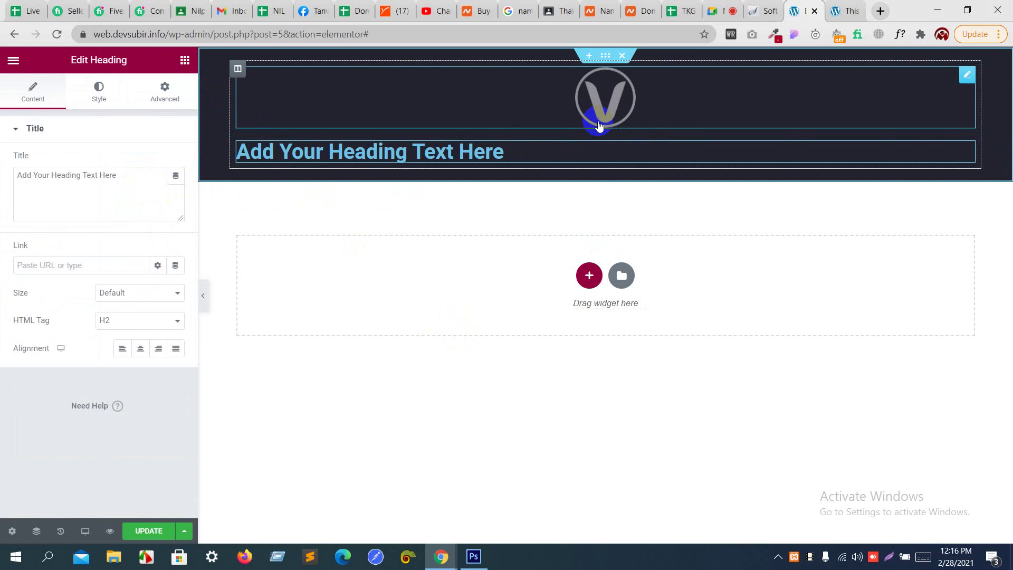
drag(122, 176, 2, 168)
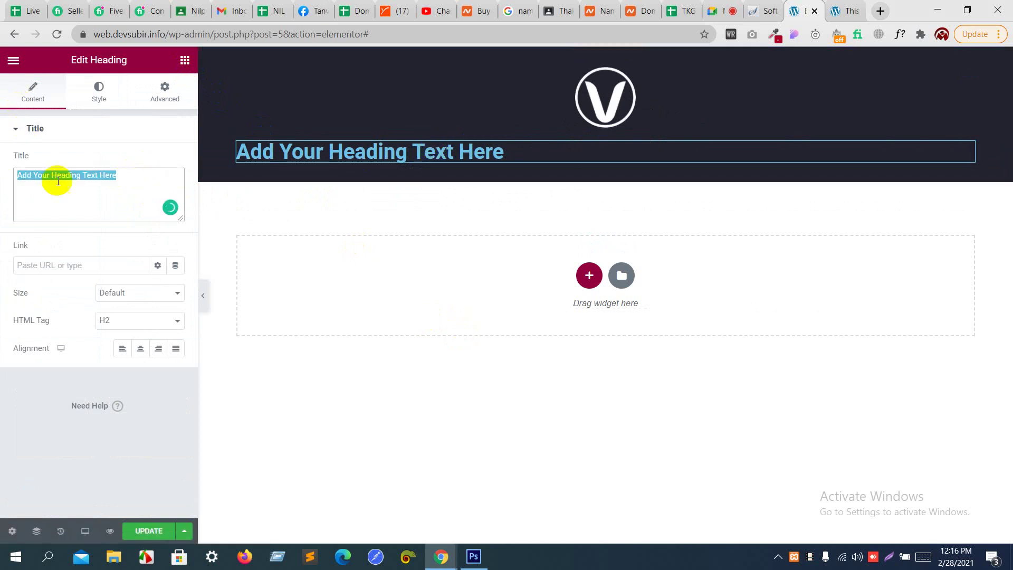
text(i)
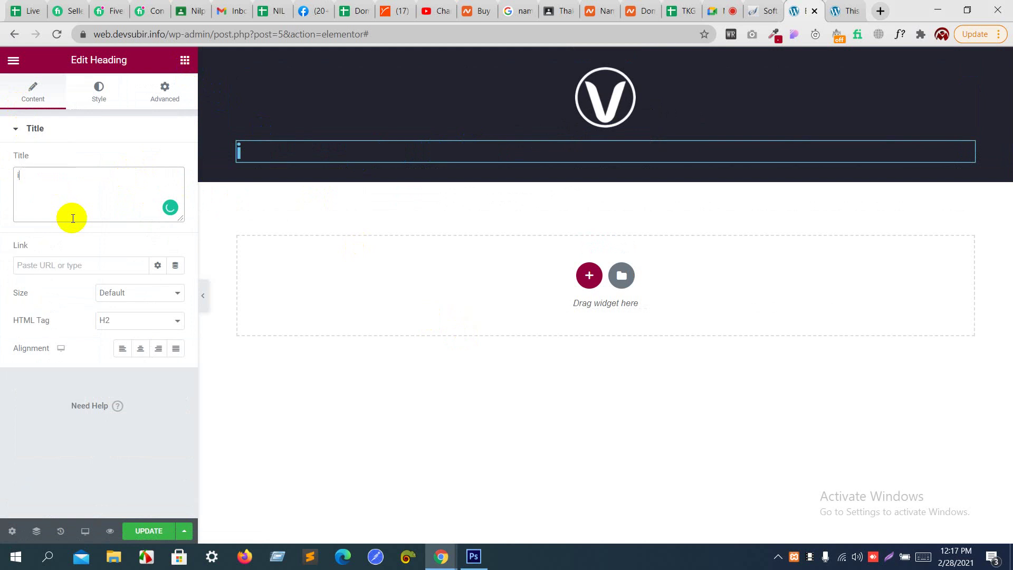
text( love d)
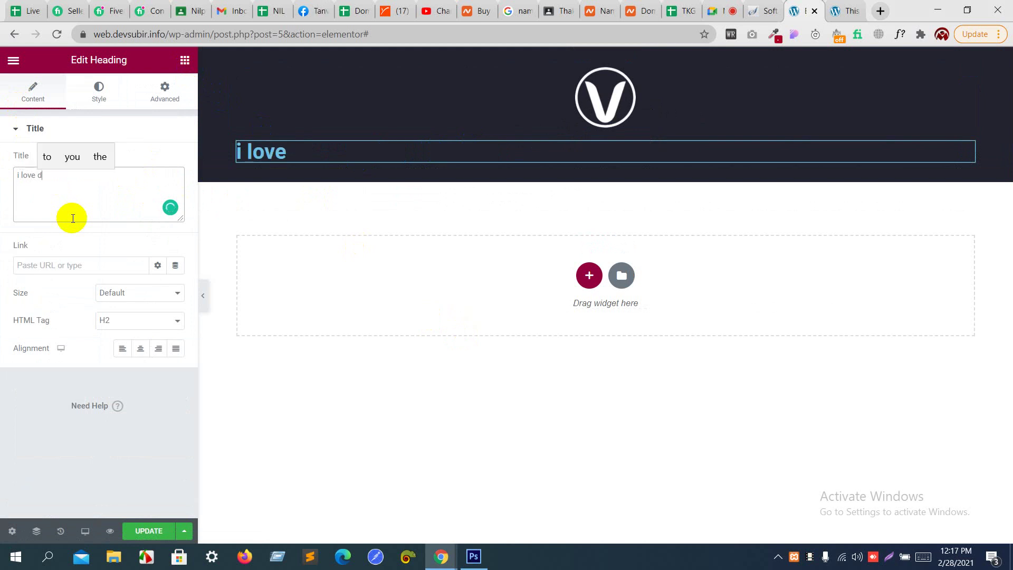
text(esign)
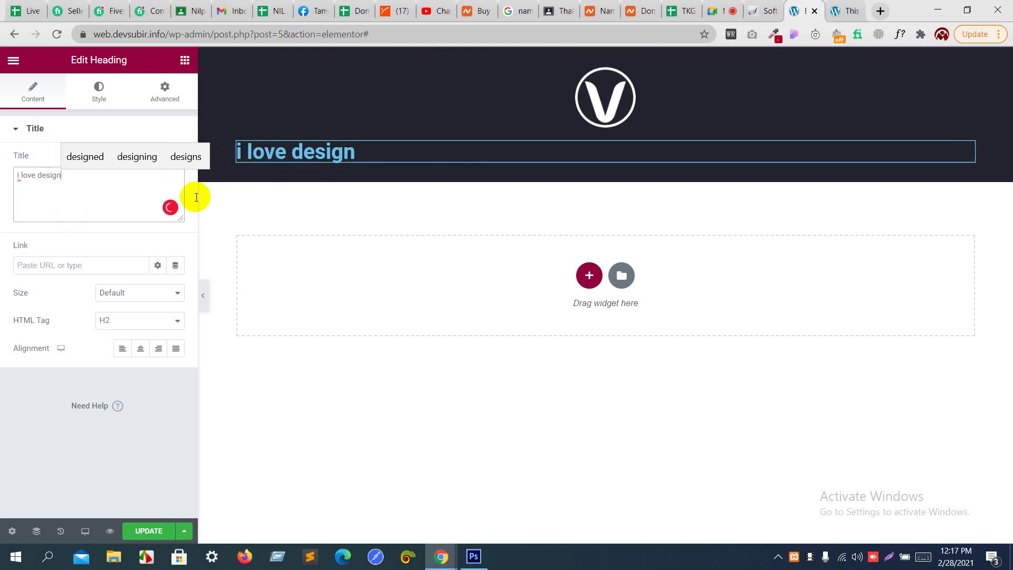
Centre the heading, keeping Default size, and set its text colour to #FFFFFF
click(167, 293)
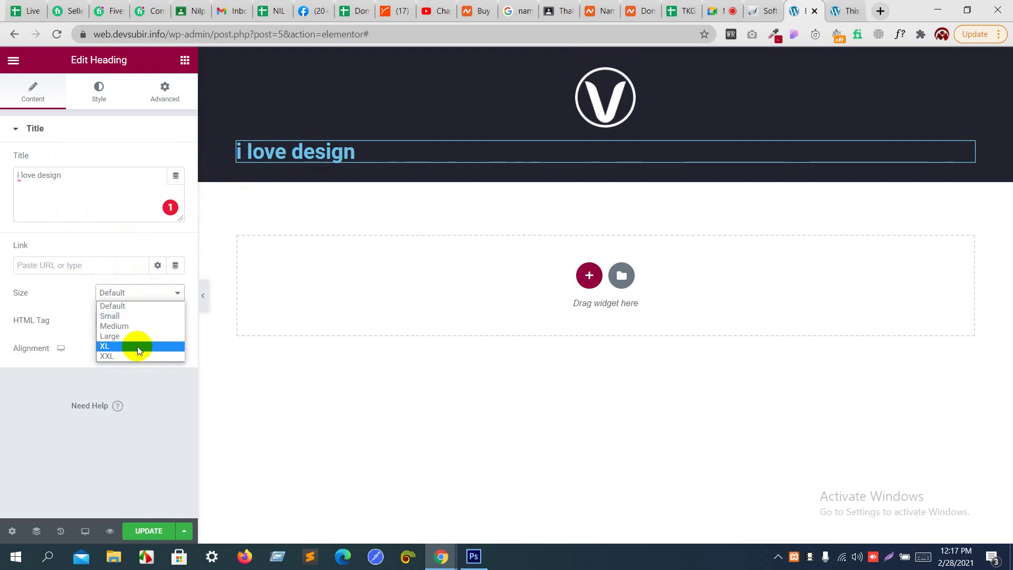
click(71, 293)
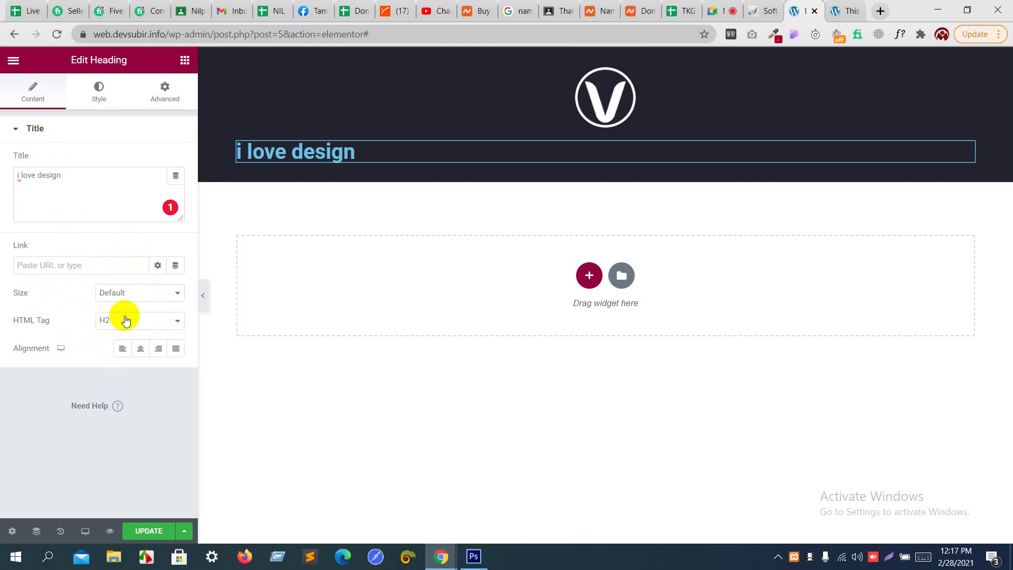
click(144, 350)
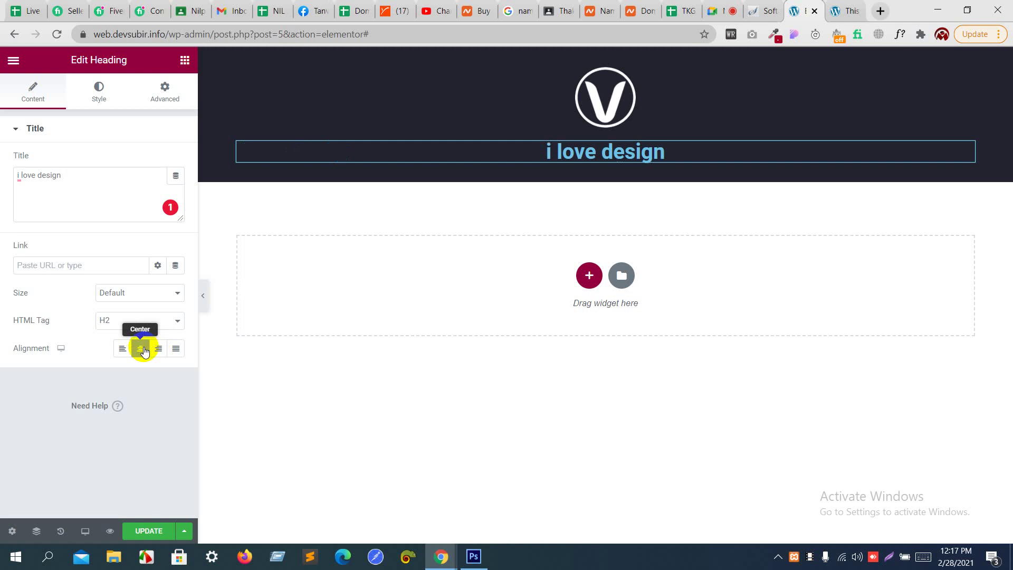
click(103, 90)
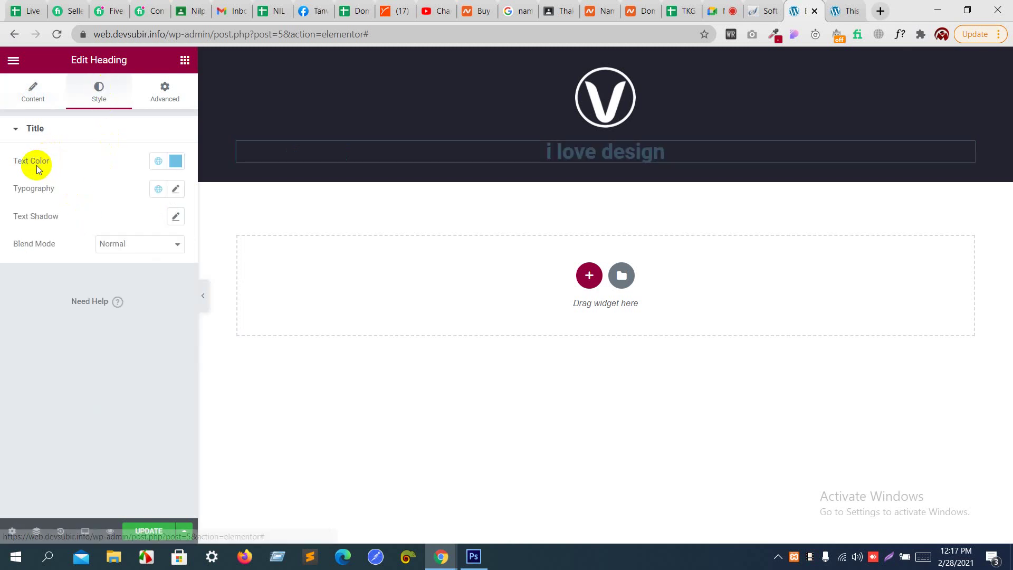
click(174, 162)
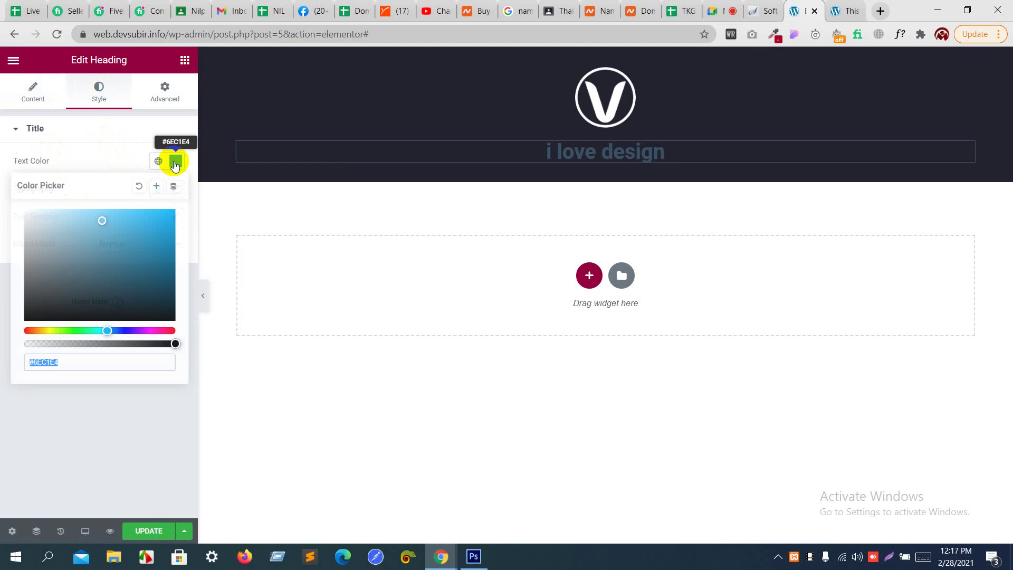
click(24, 211)
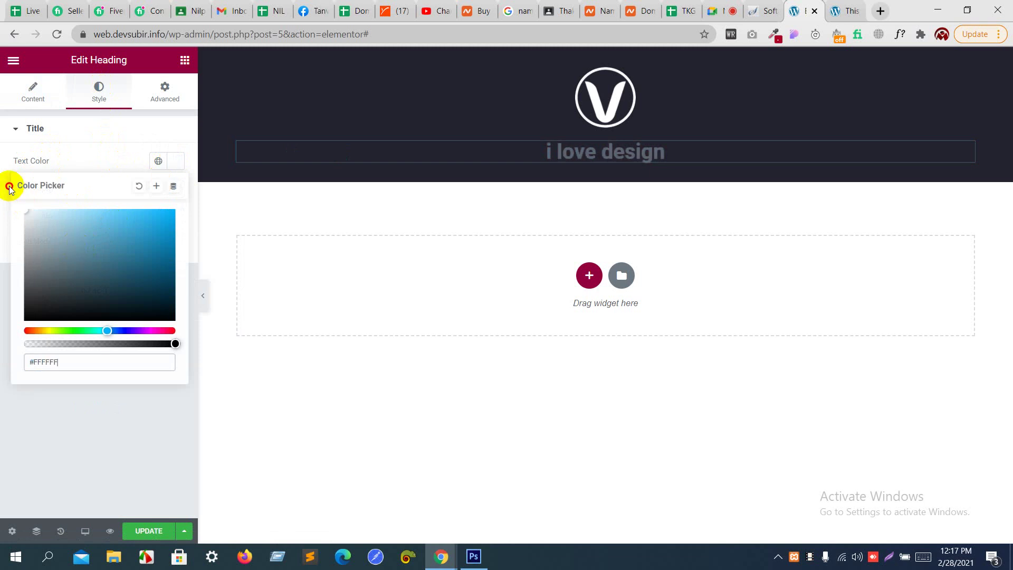